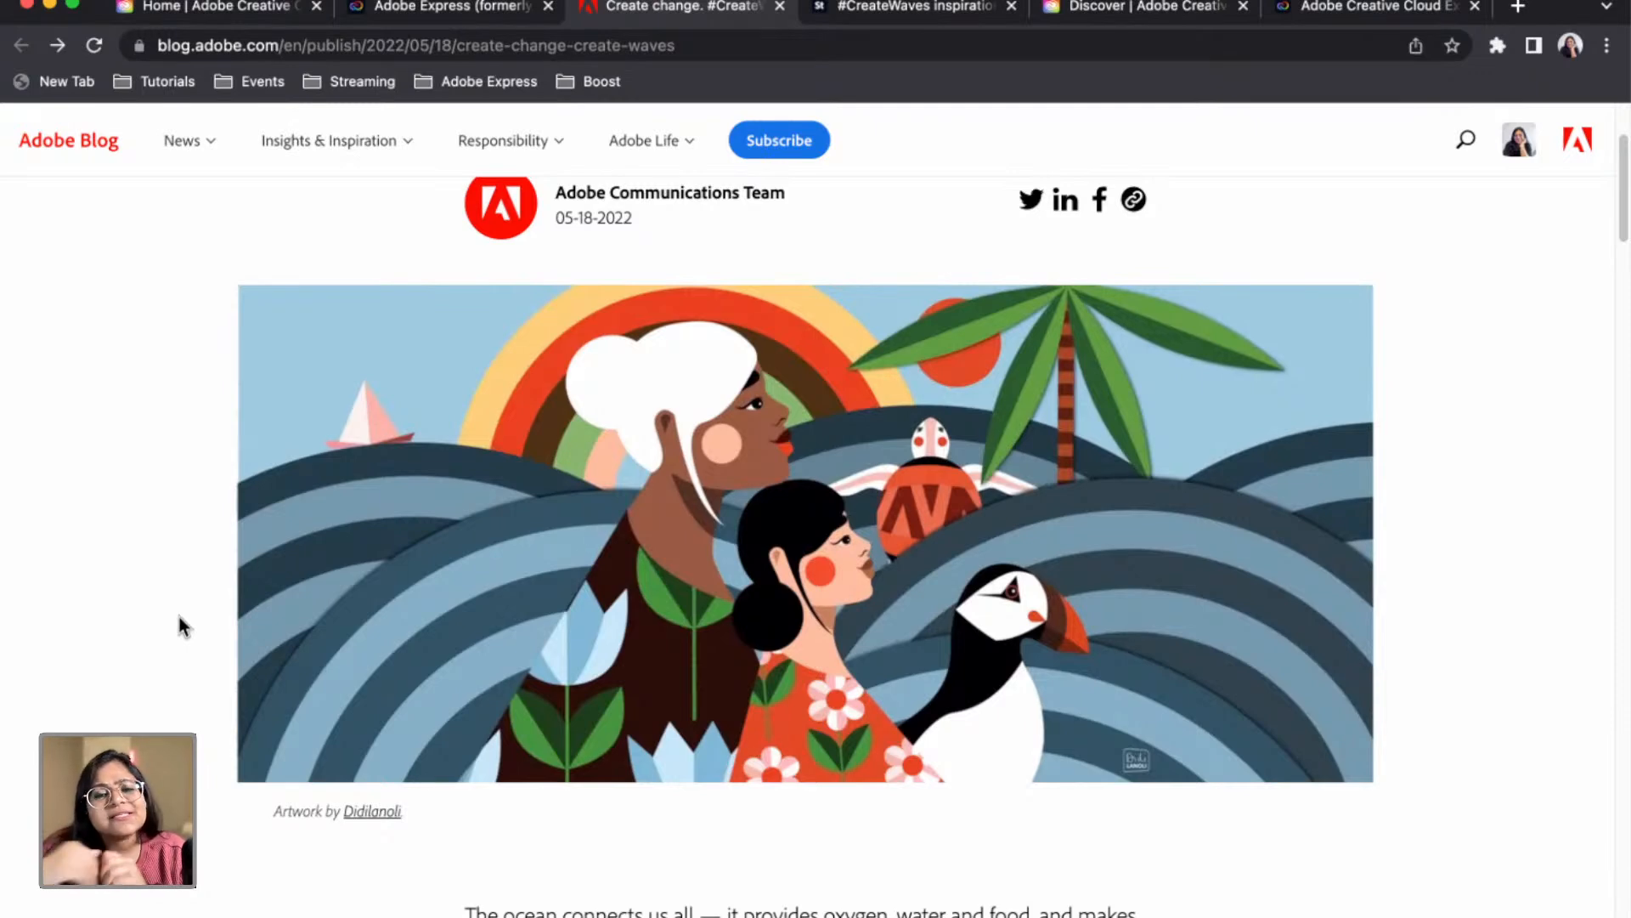
Read the #CreateWaves blog article down to the ocean self-portrait brief and the Adobe Express template links
scroll(212, 595, down, 4)
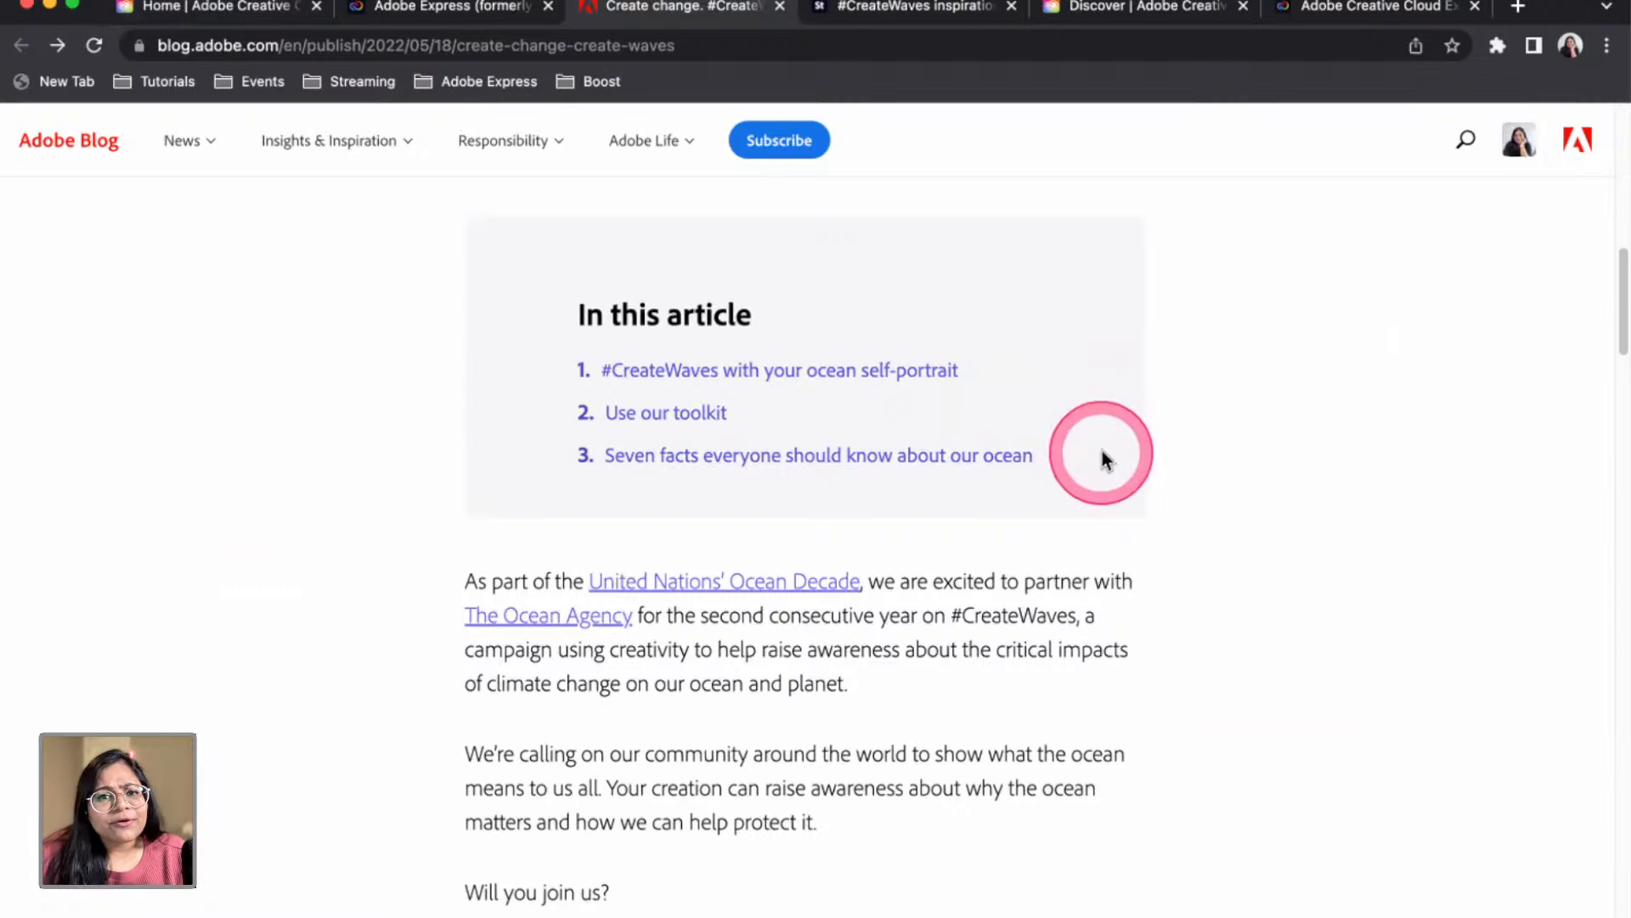
scroll(1157, 459, down, 4)
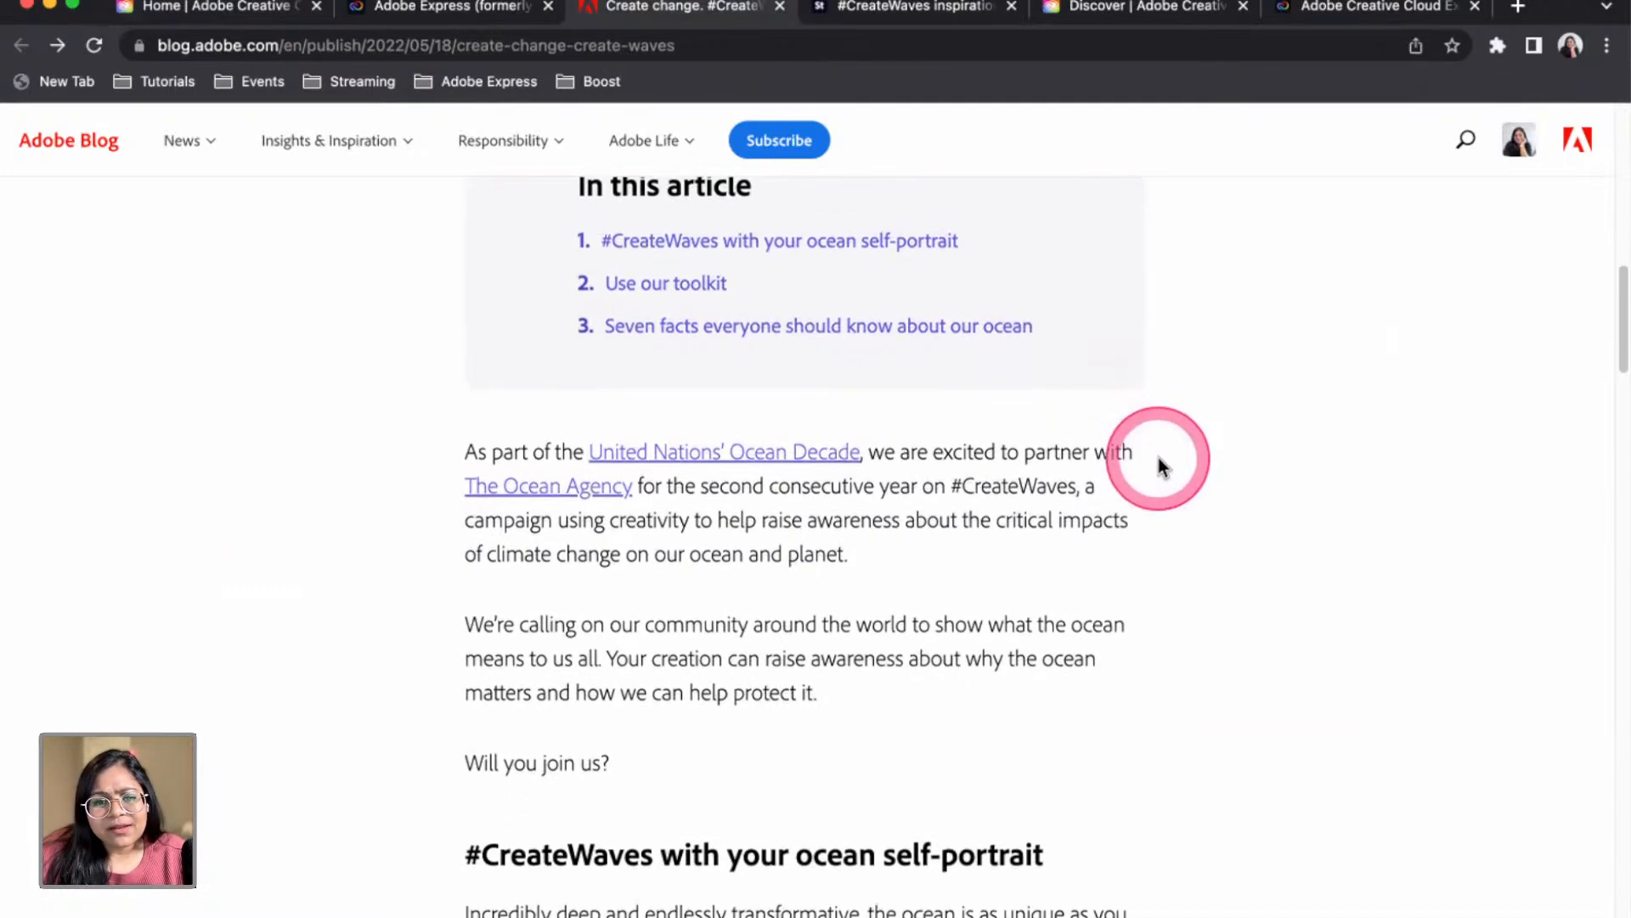
scroll(1161, 463, down, 1)
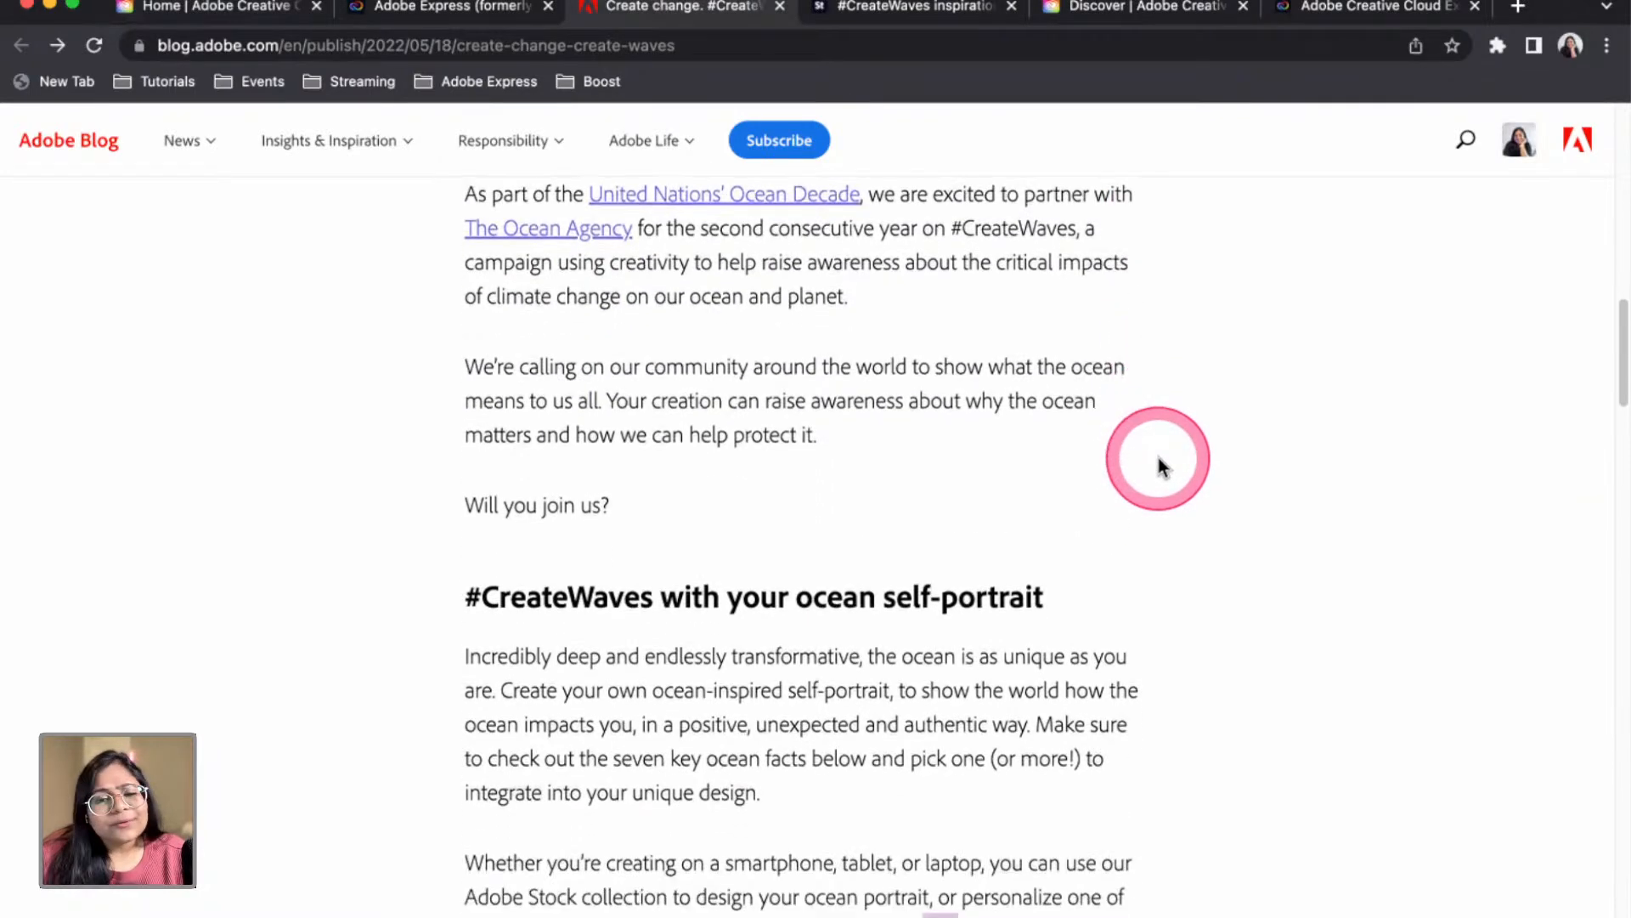
scroll(1161, 463, down, 2)
scroll(1162, 463, down, 4)
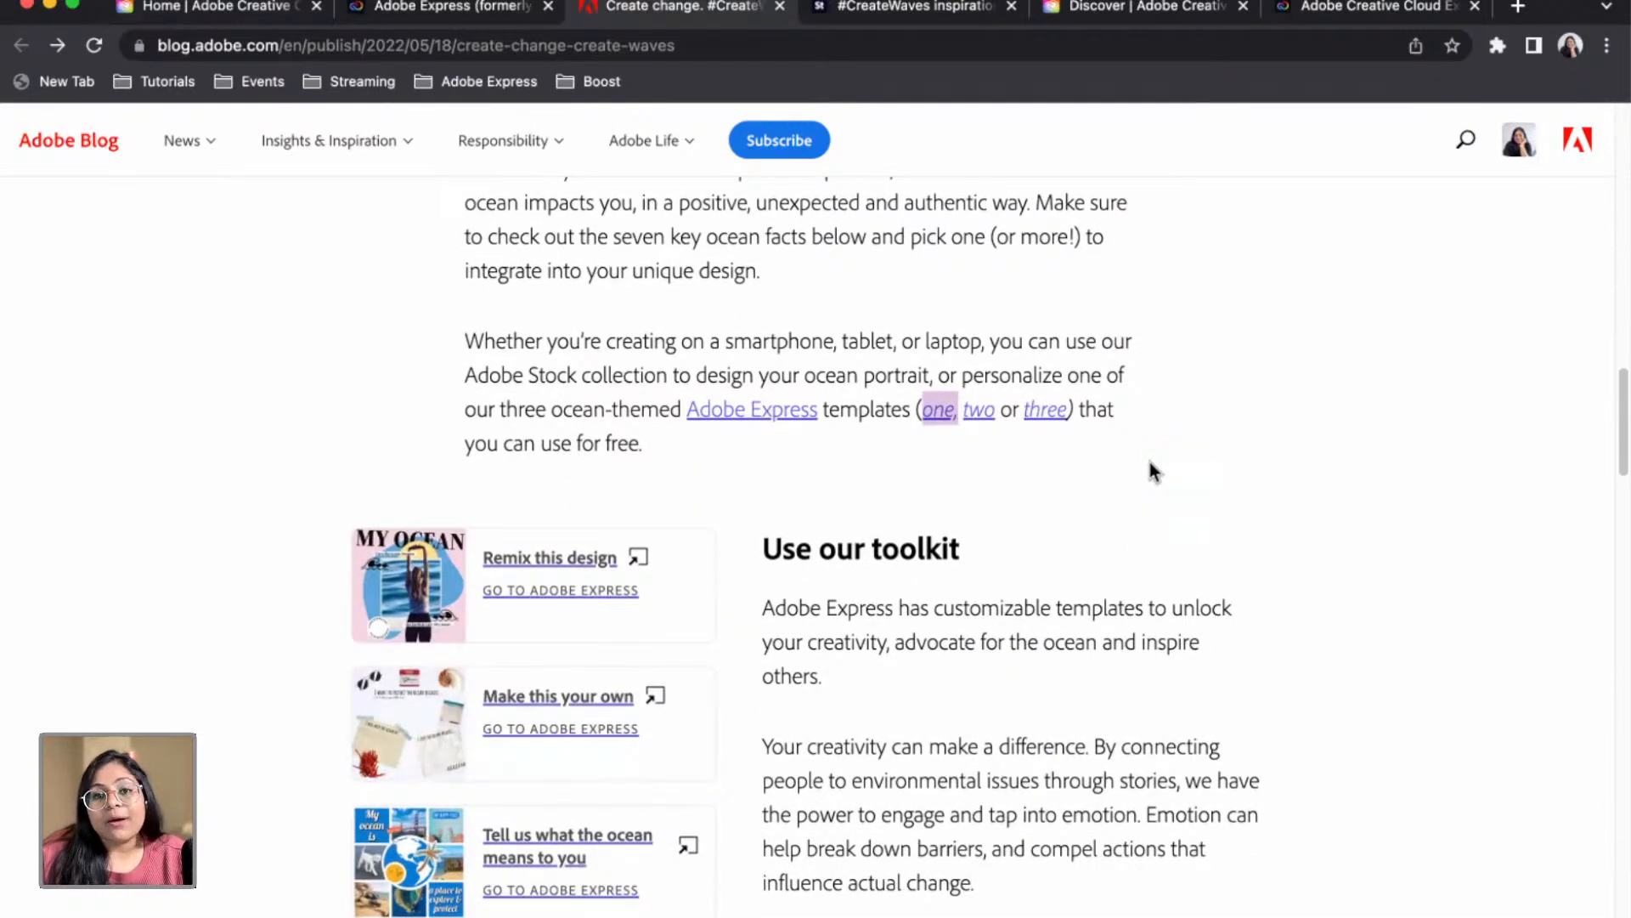
click(1151, 464)
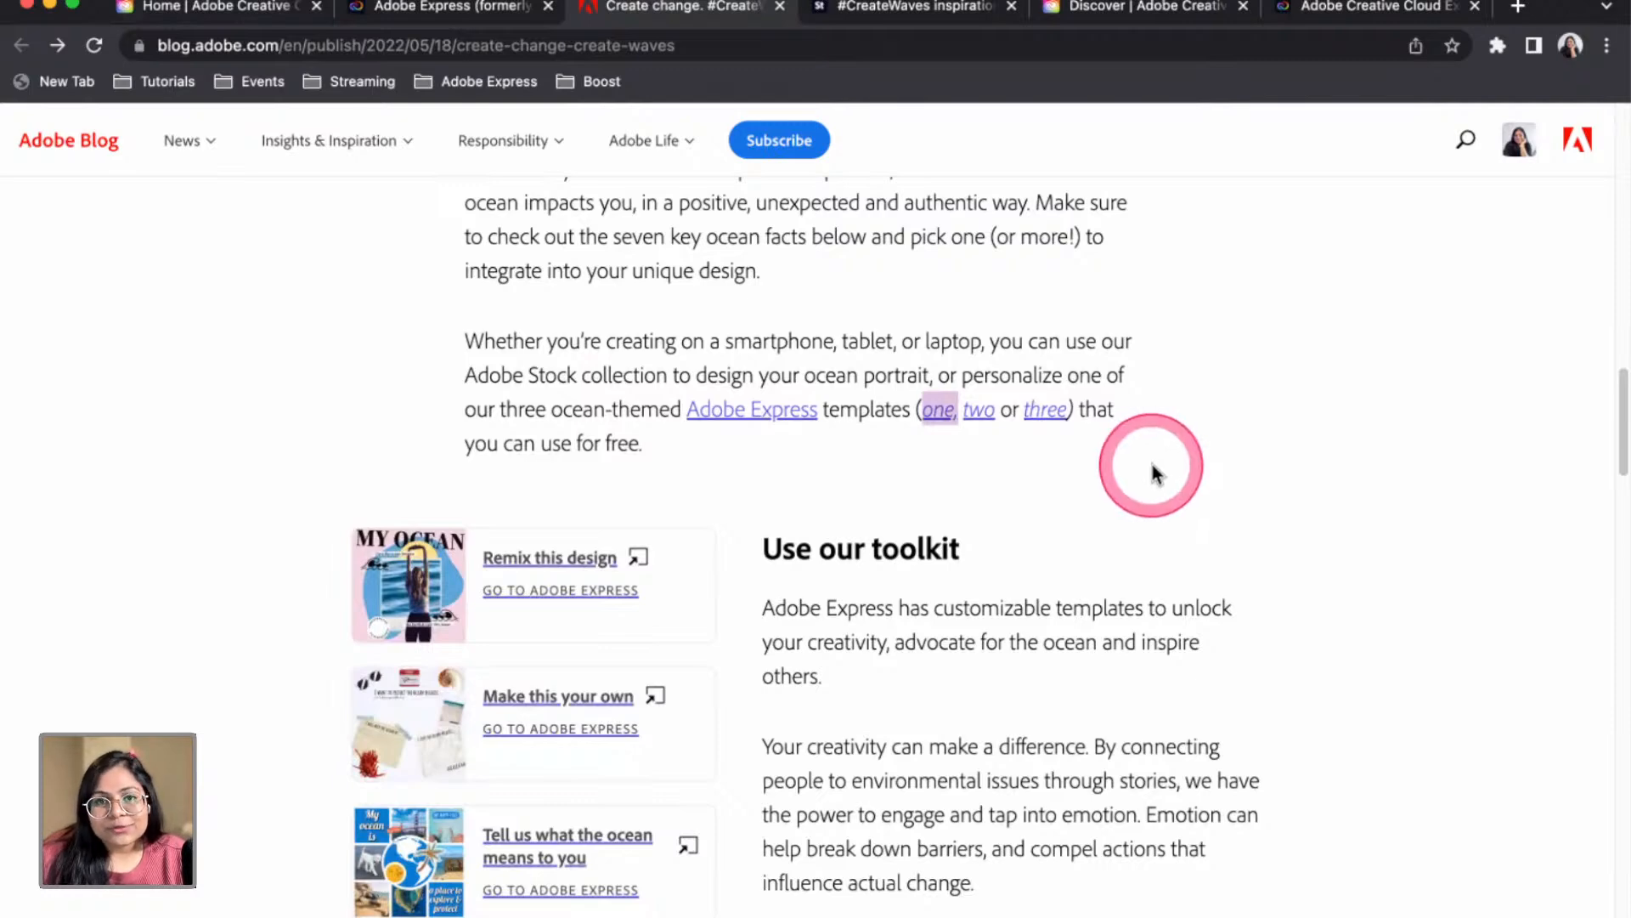
scroll(1151, 476, down, 1)
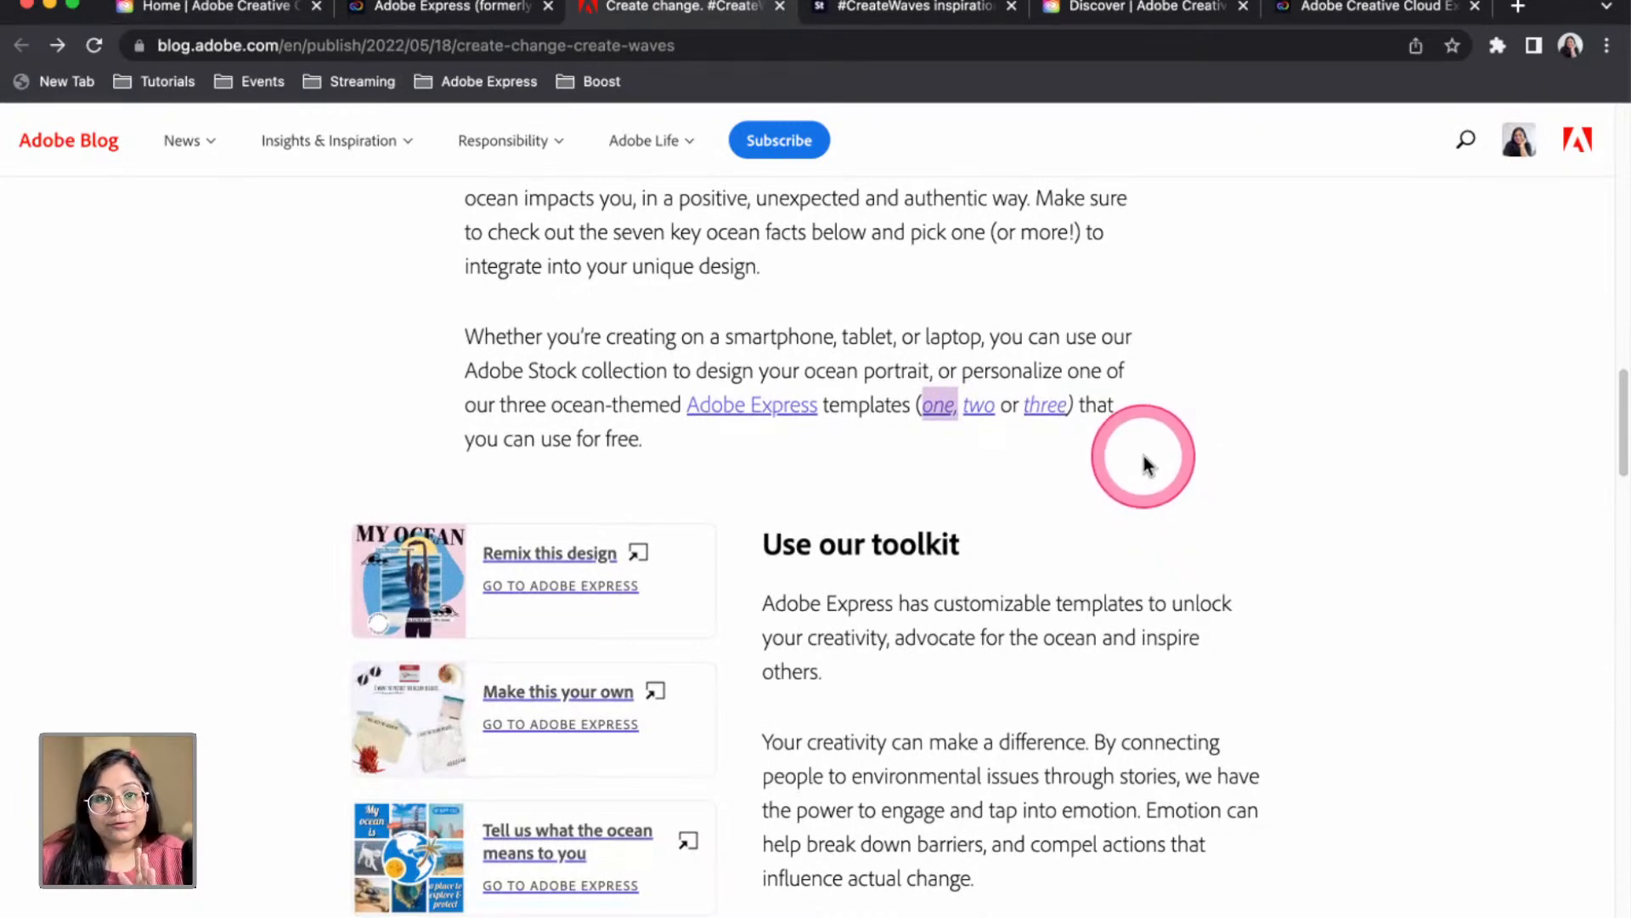
Switch to the Creative Cloud desktop app and launch Creative Cloud Express from its Get started banner
mouse_move(956, 913)
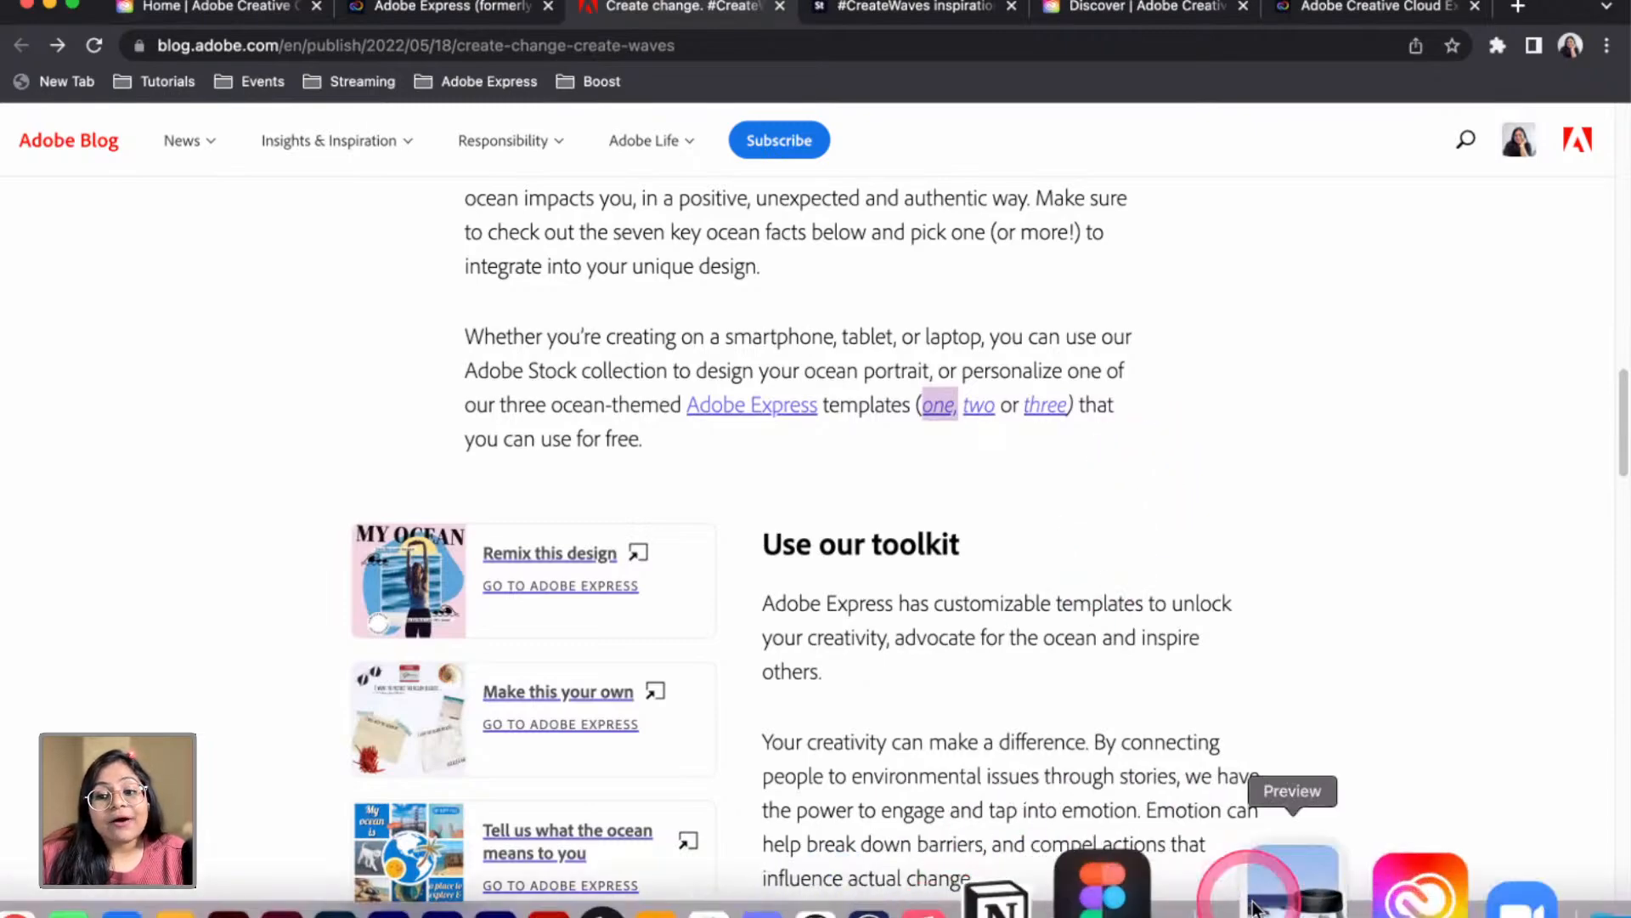
click(1331, 911)
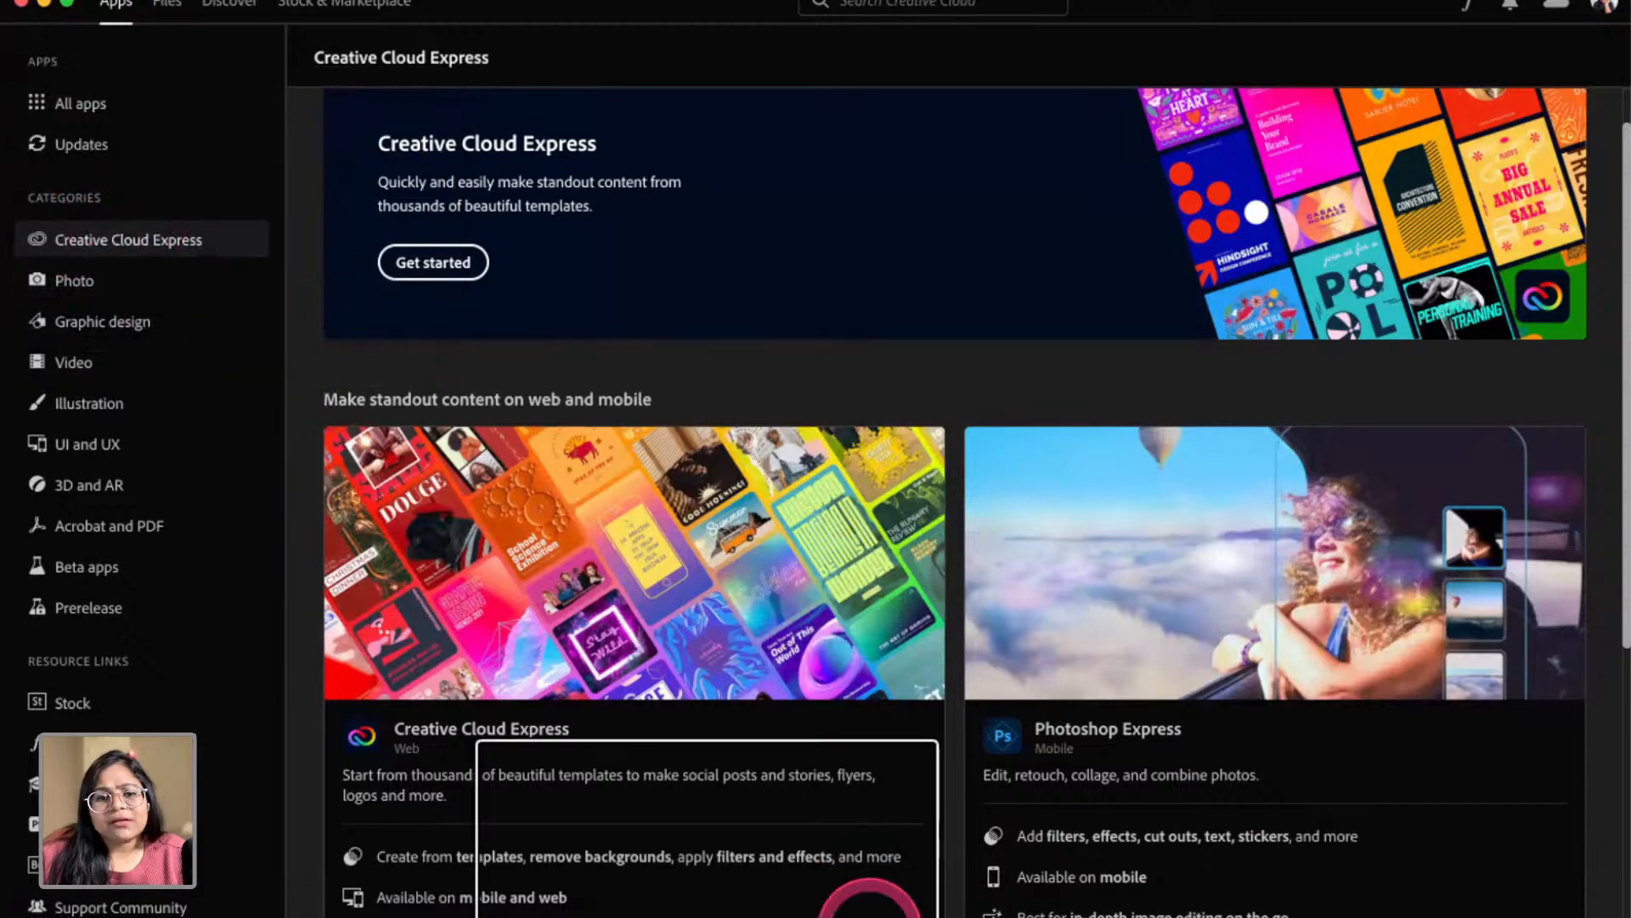
scroll(818, 420, up, 1)
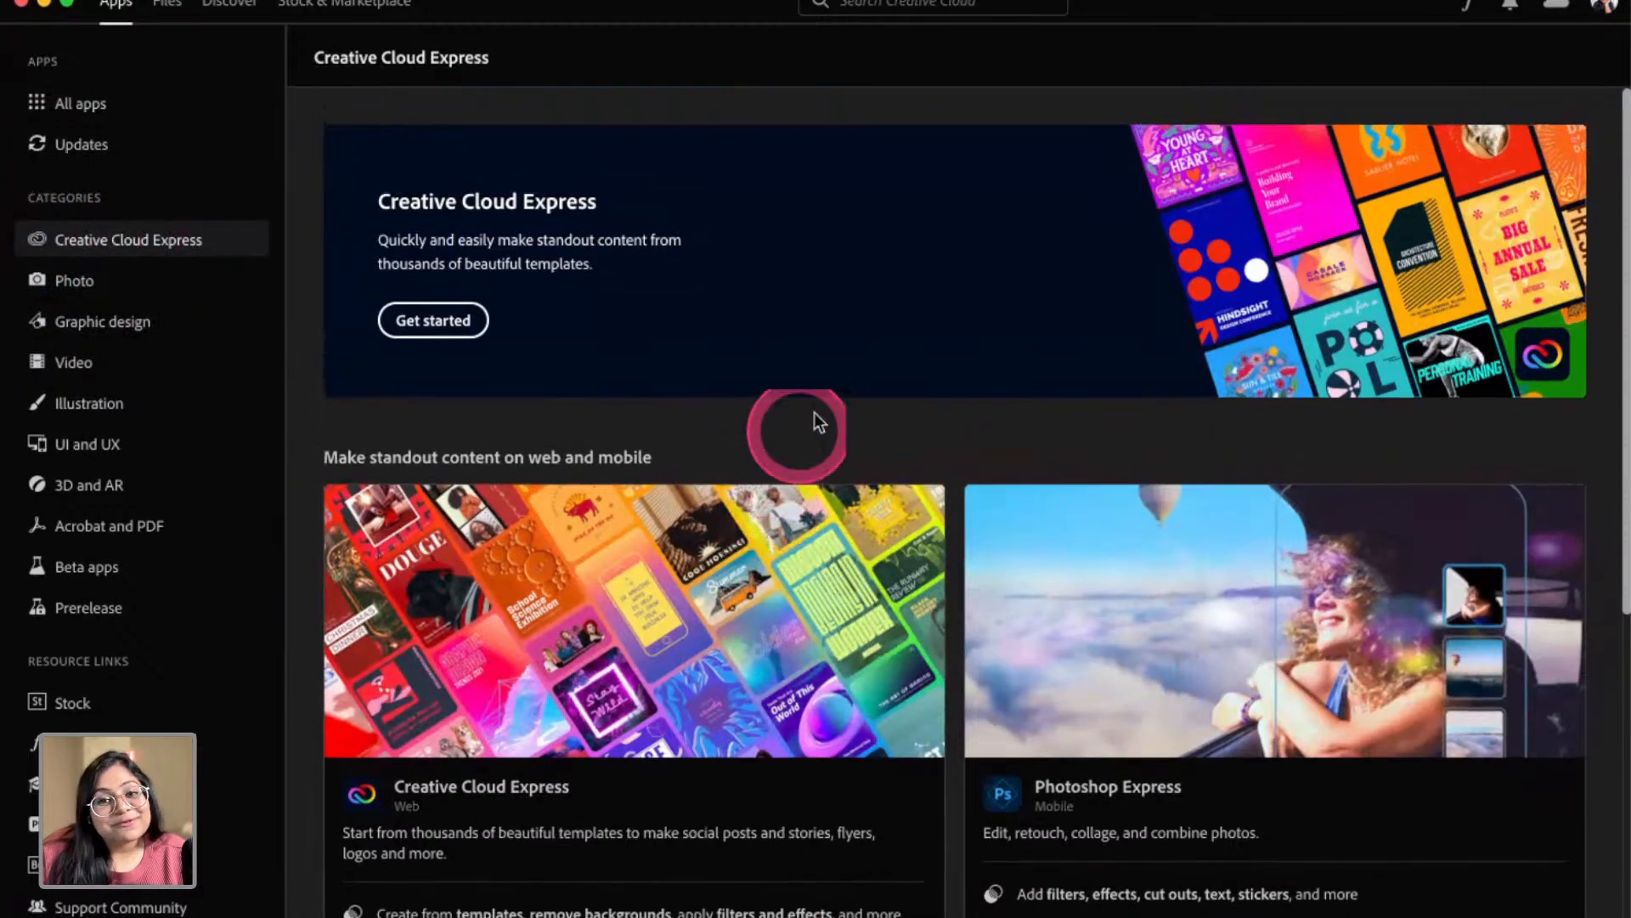
scroll(855, 419, down, 1)
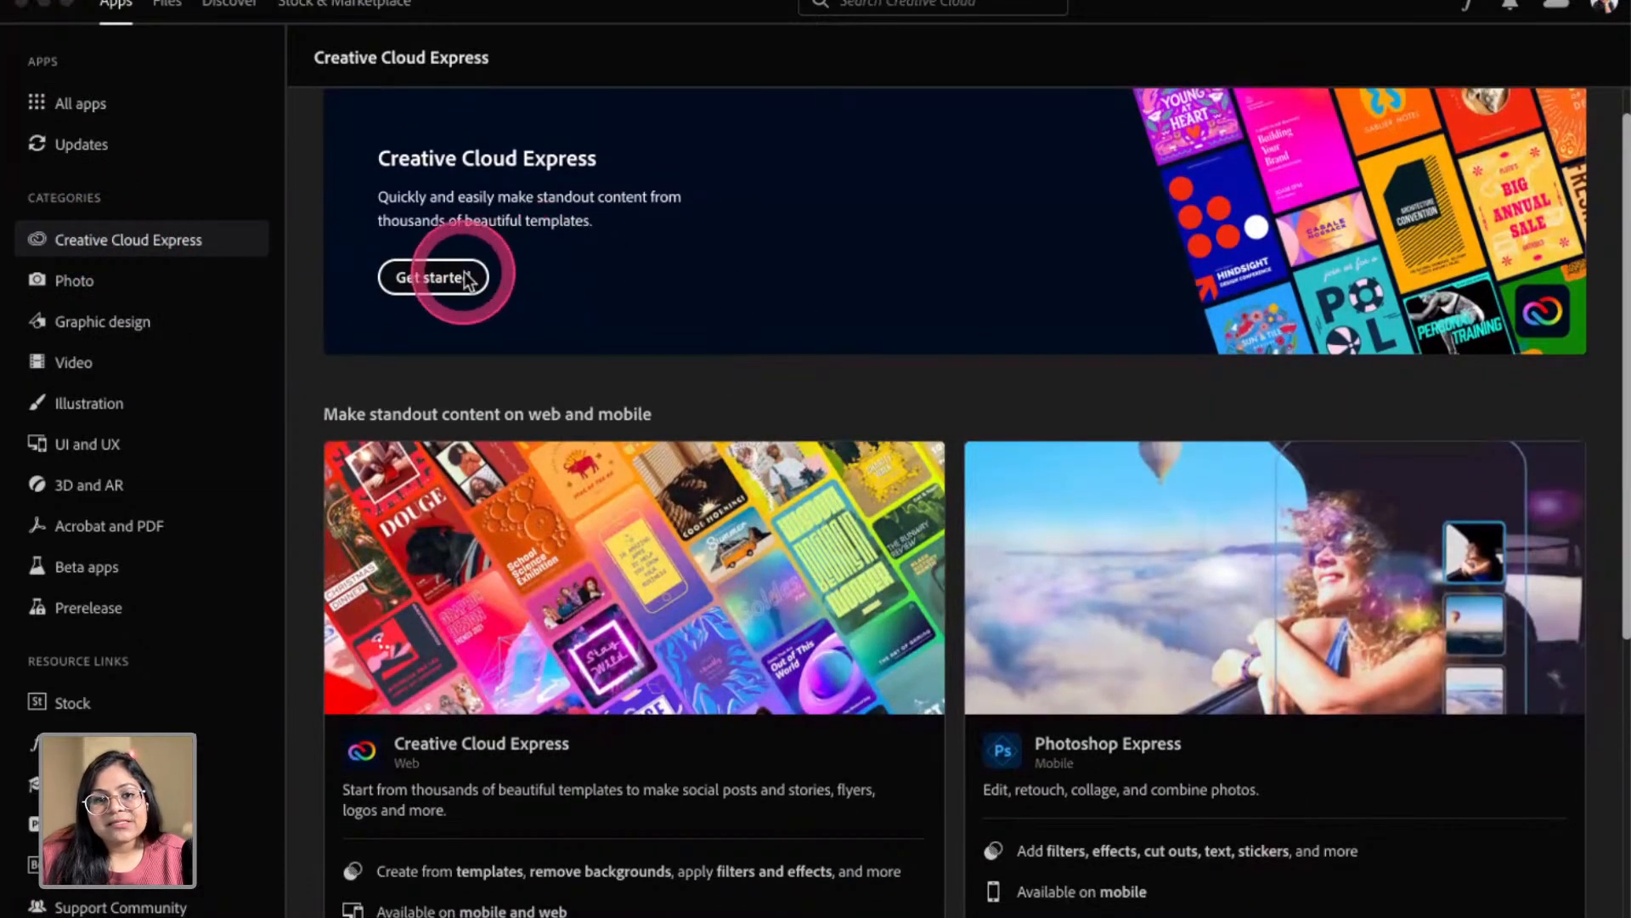
click(466, 277)
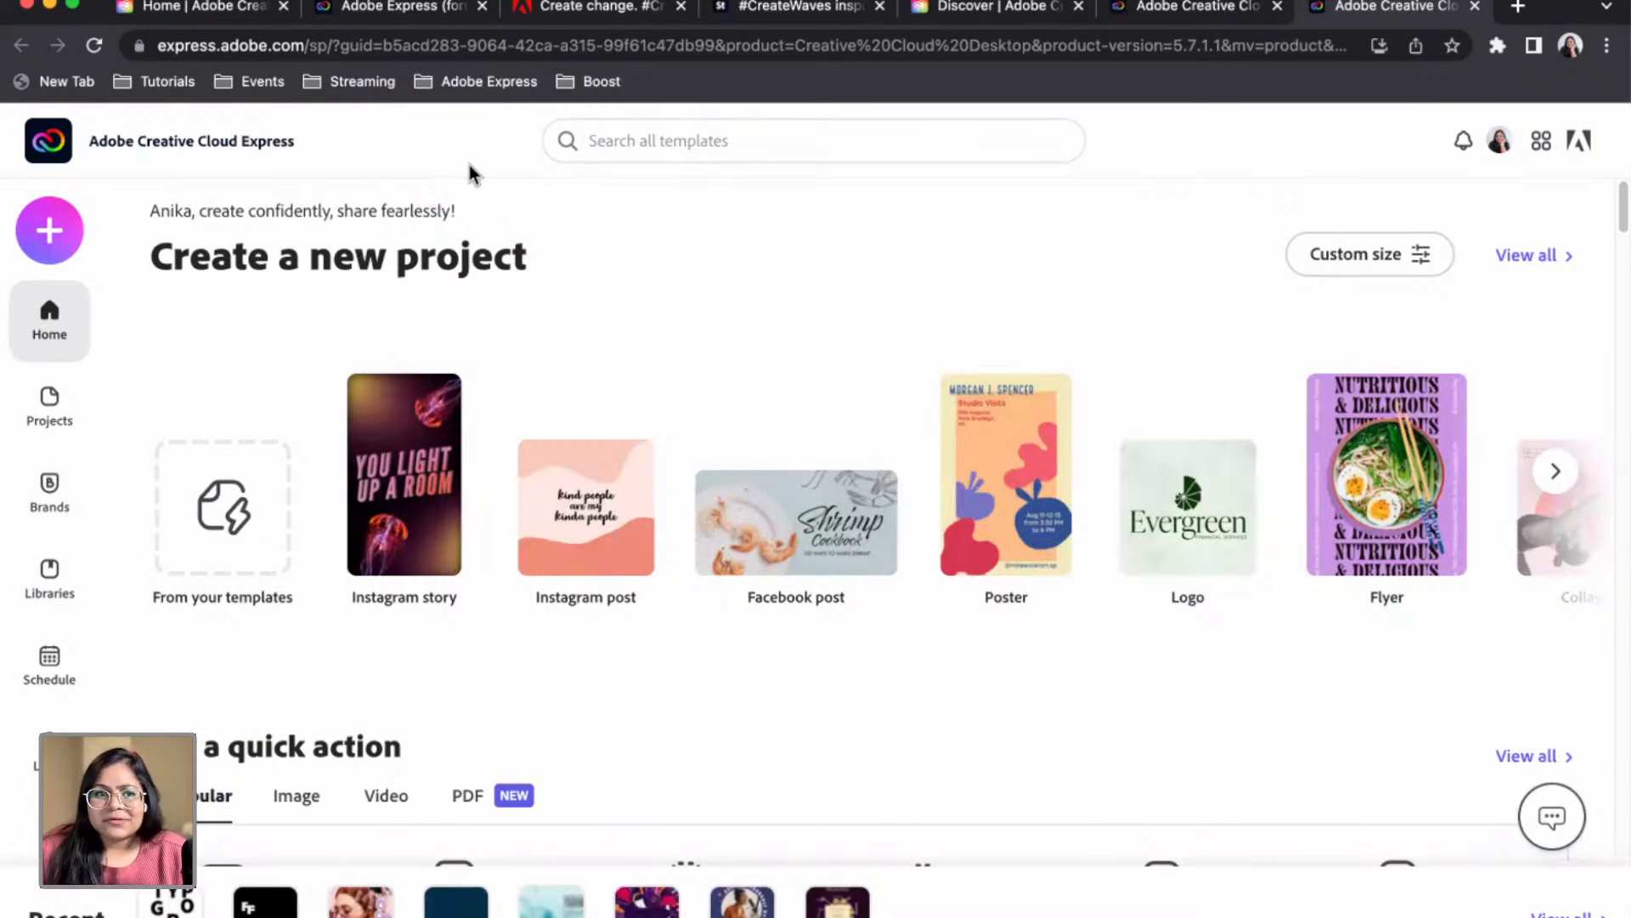
Open Creative Cloud Express from the web apps on the Creative Cloud home page and highlight its web address
click(238, 10)
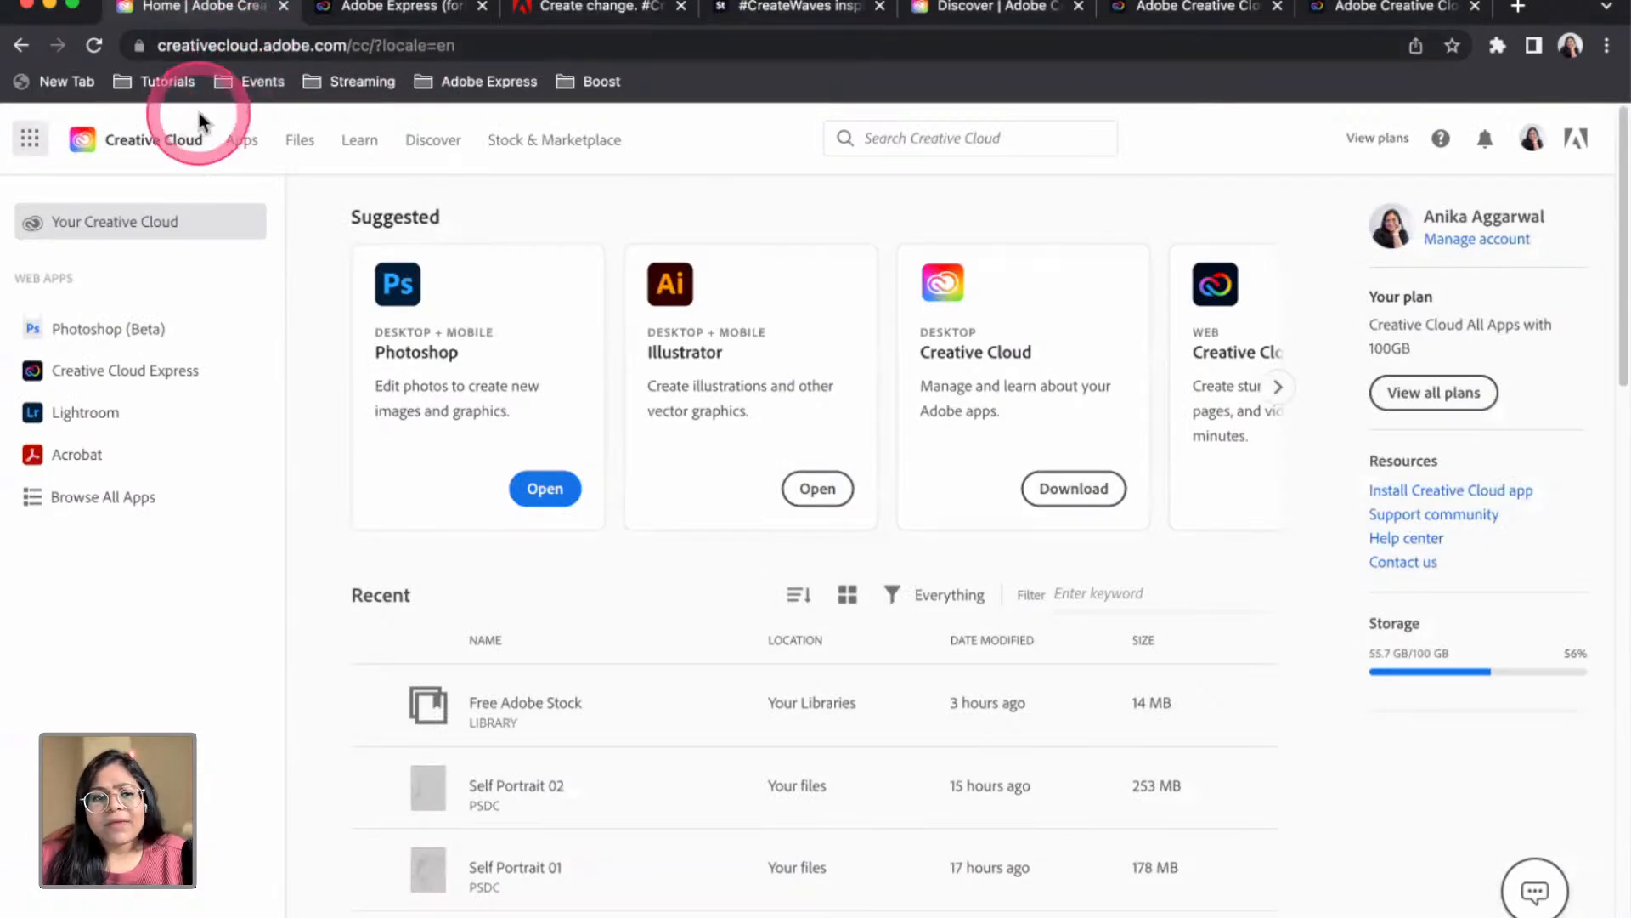
click(95, 373)
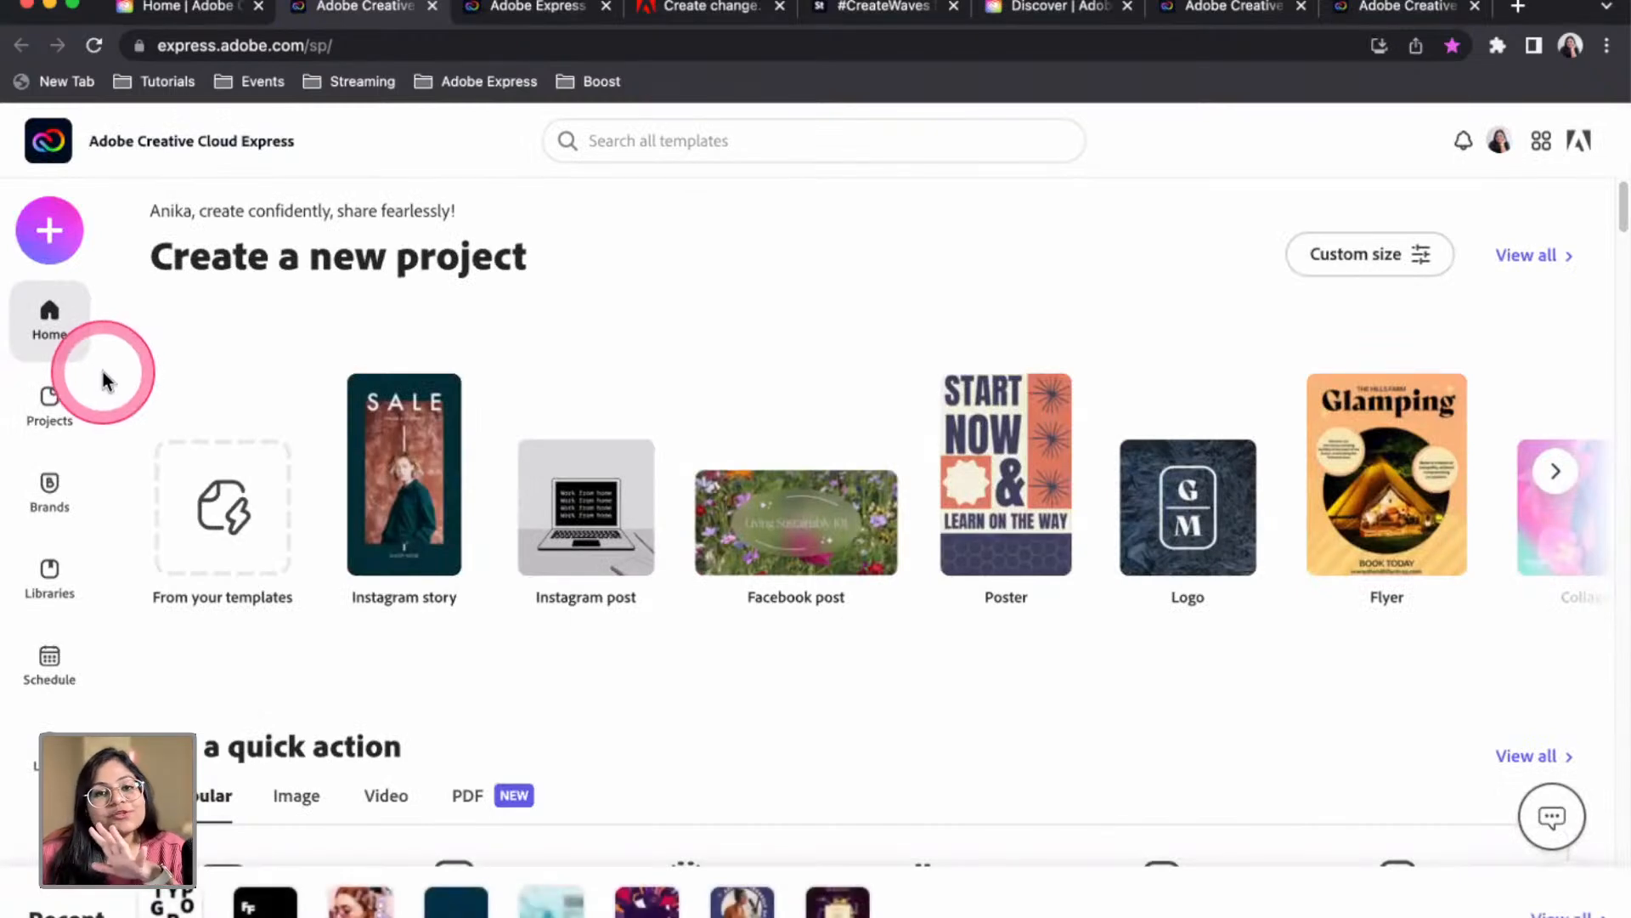
click(247, 45)
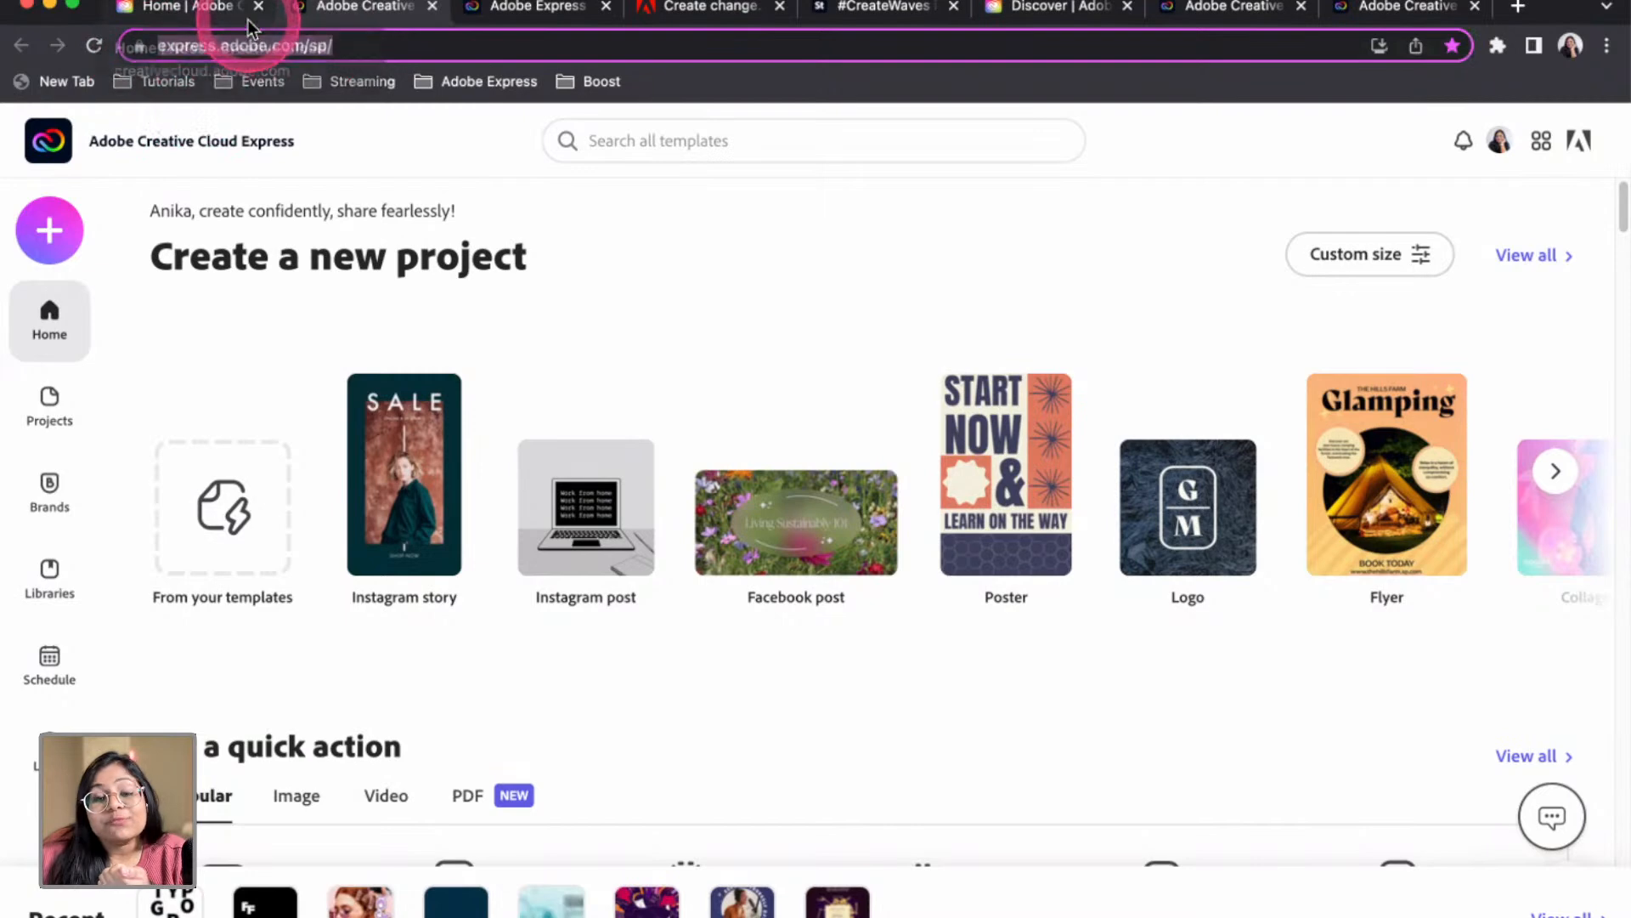
Close the newly opened Express page and the Creative Cloud home page, and return to the #CreateWaves blog article
click(429, 8)
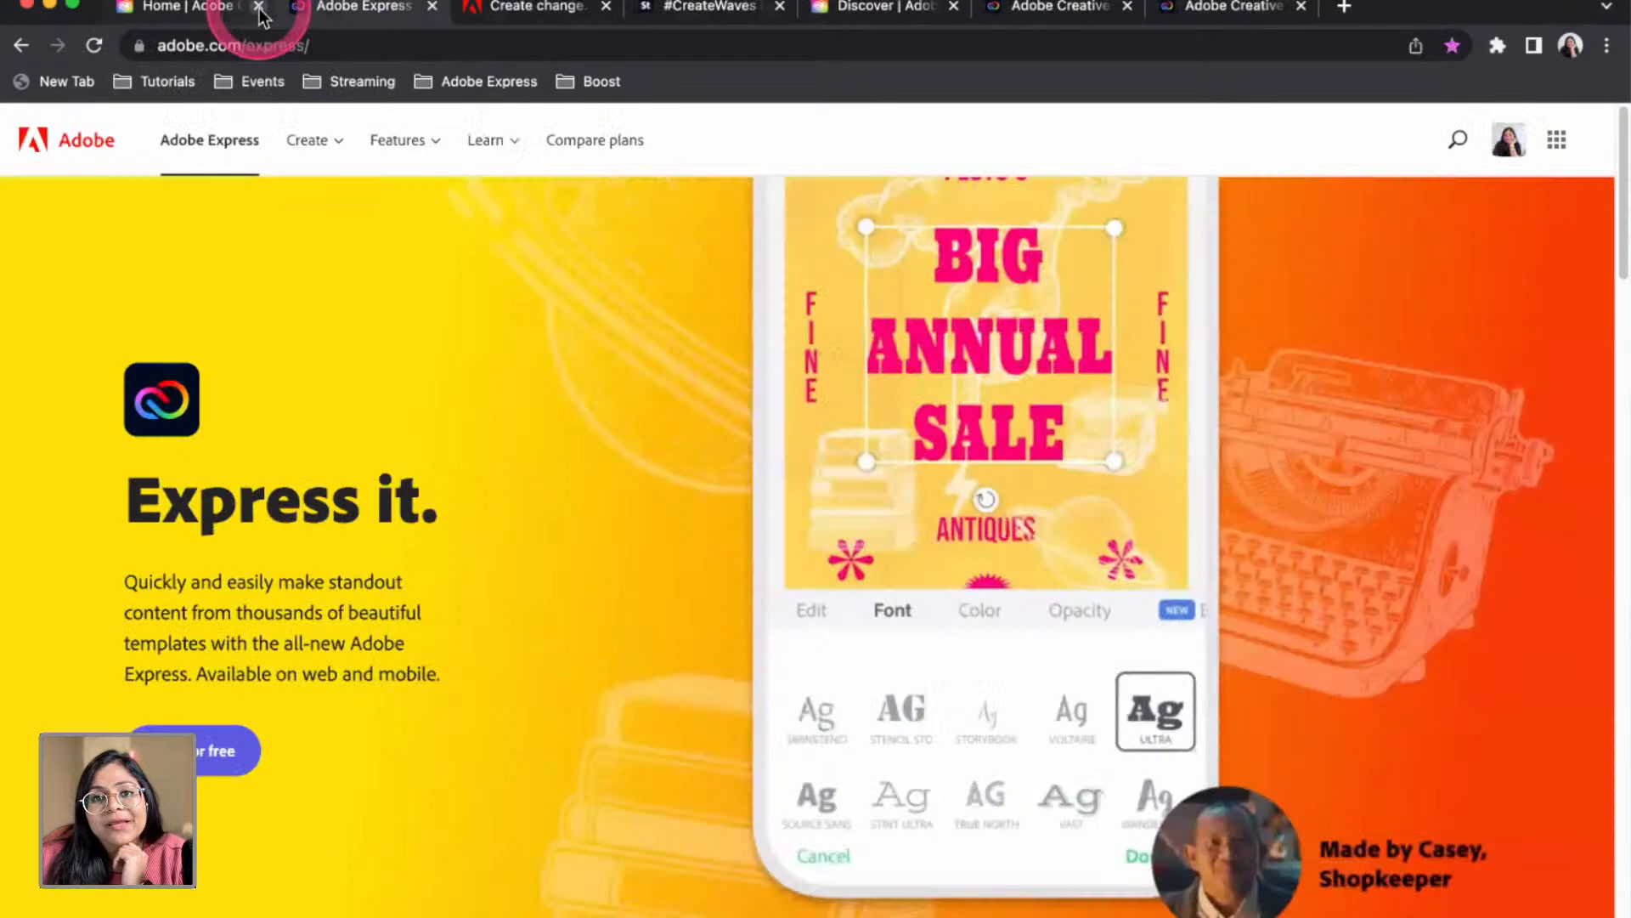
click(258, 7)
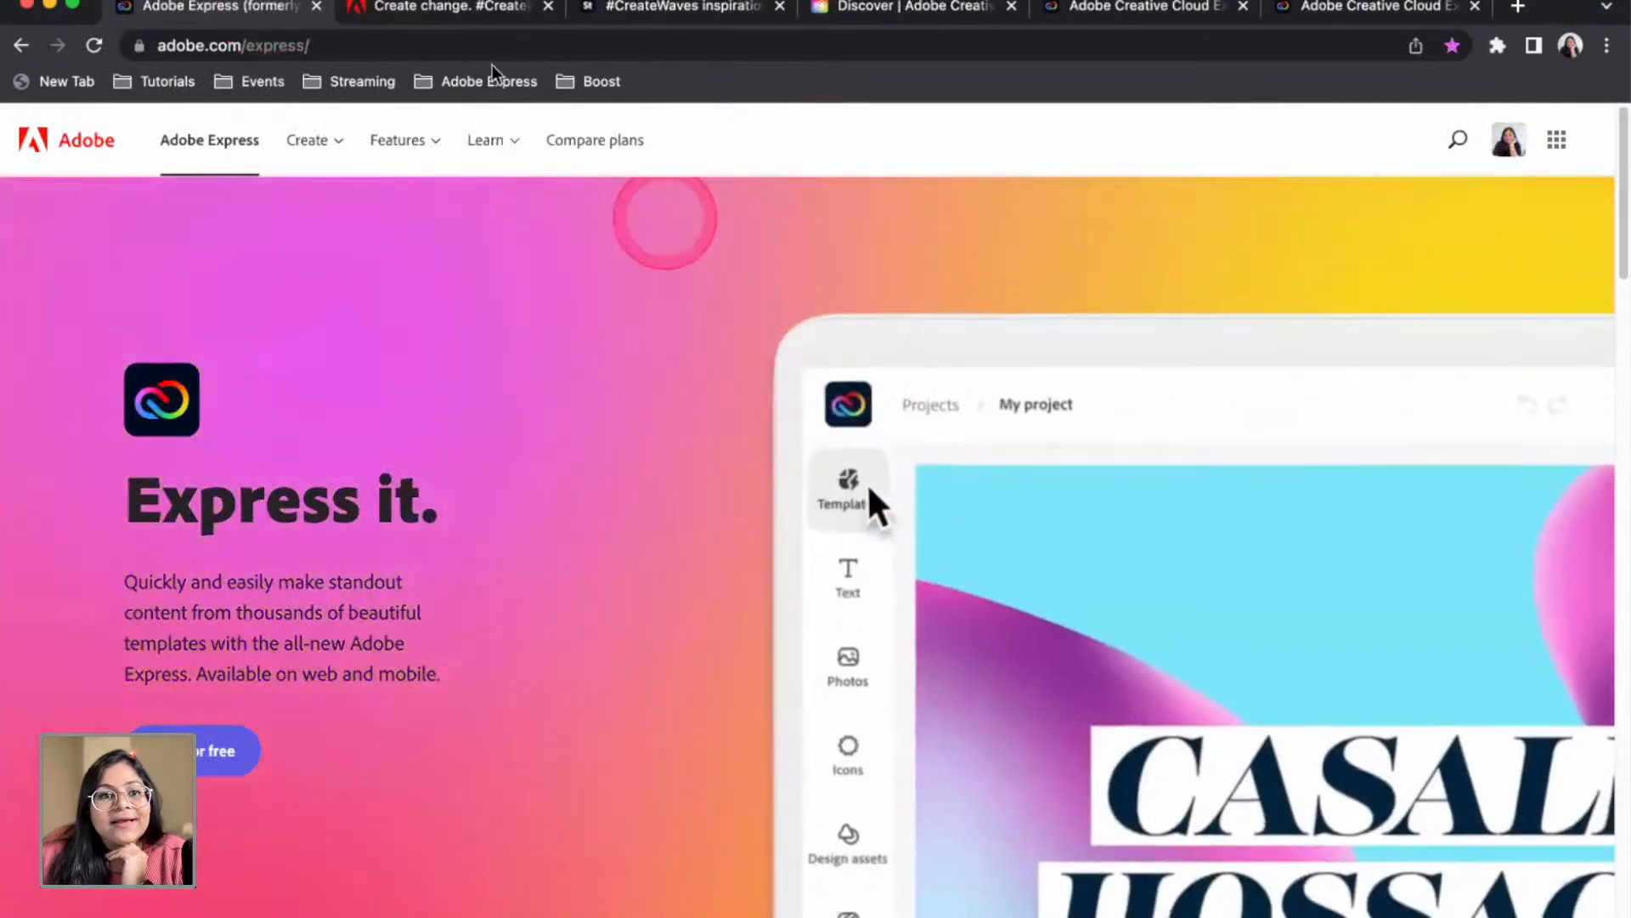
click(466, 19)
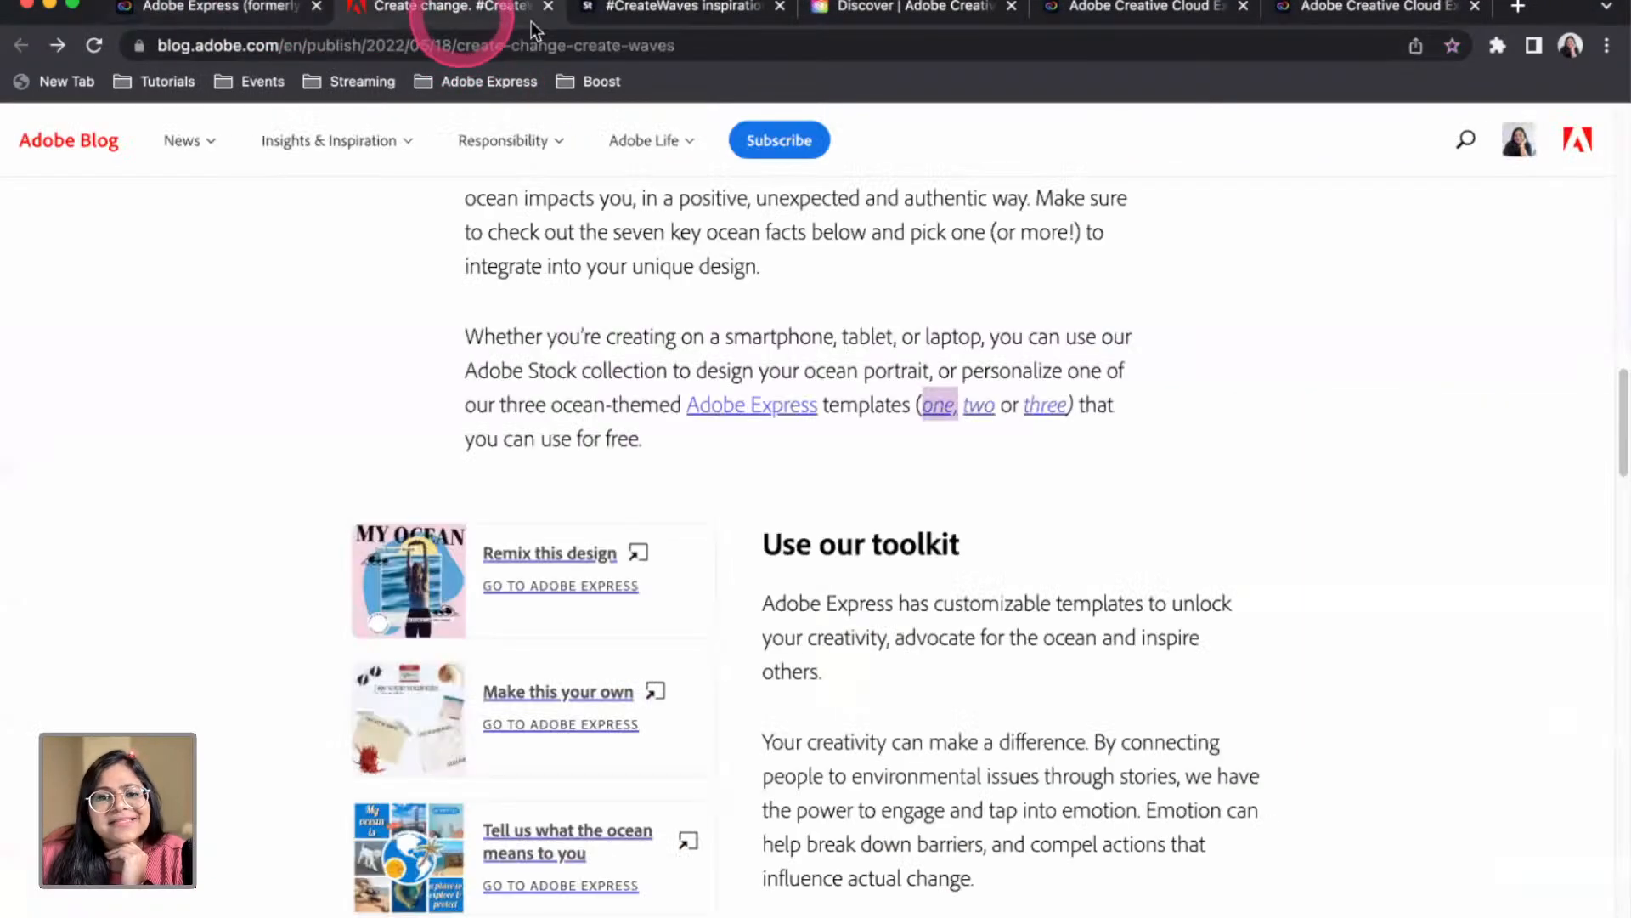
Jump to the article's "Use our toolkit" section from its contents list and view the #CreateWaves Adobe Stock collection
scroll(824, 674, up, 10)
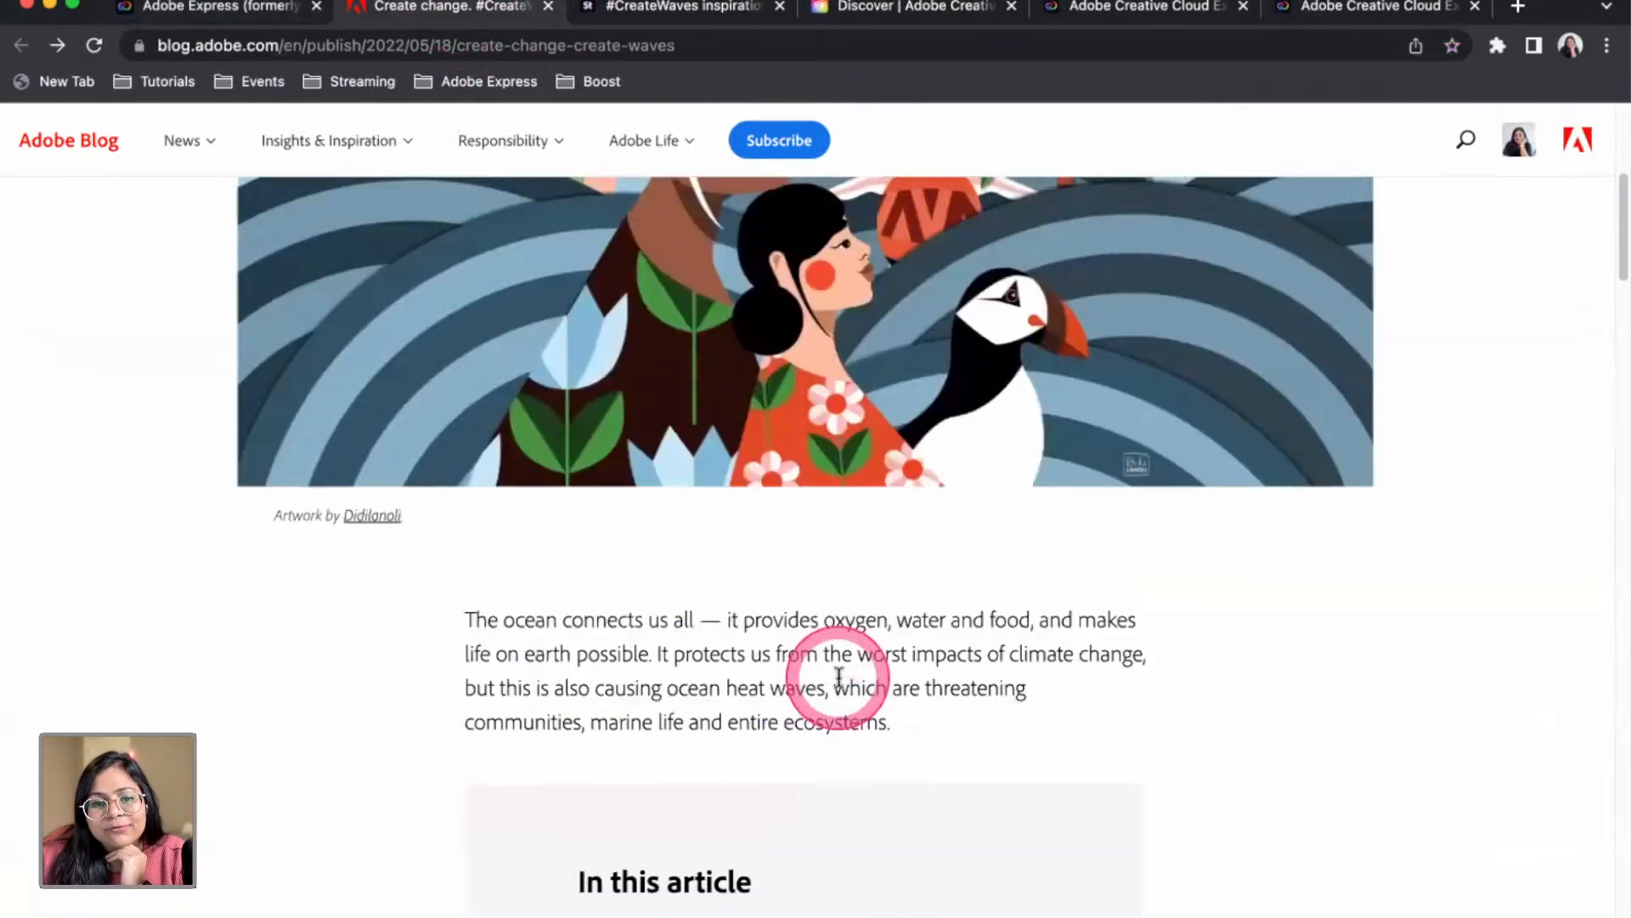
scroll(839, 676, up, 6)
scroll(843, 675, down, 12)
scroll(850, 645, down, 5)
scroll(765, 468, up, 4)
drag(680, 348, 813, 341)
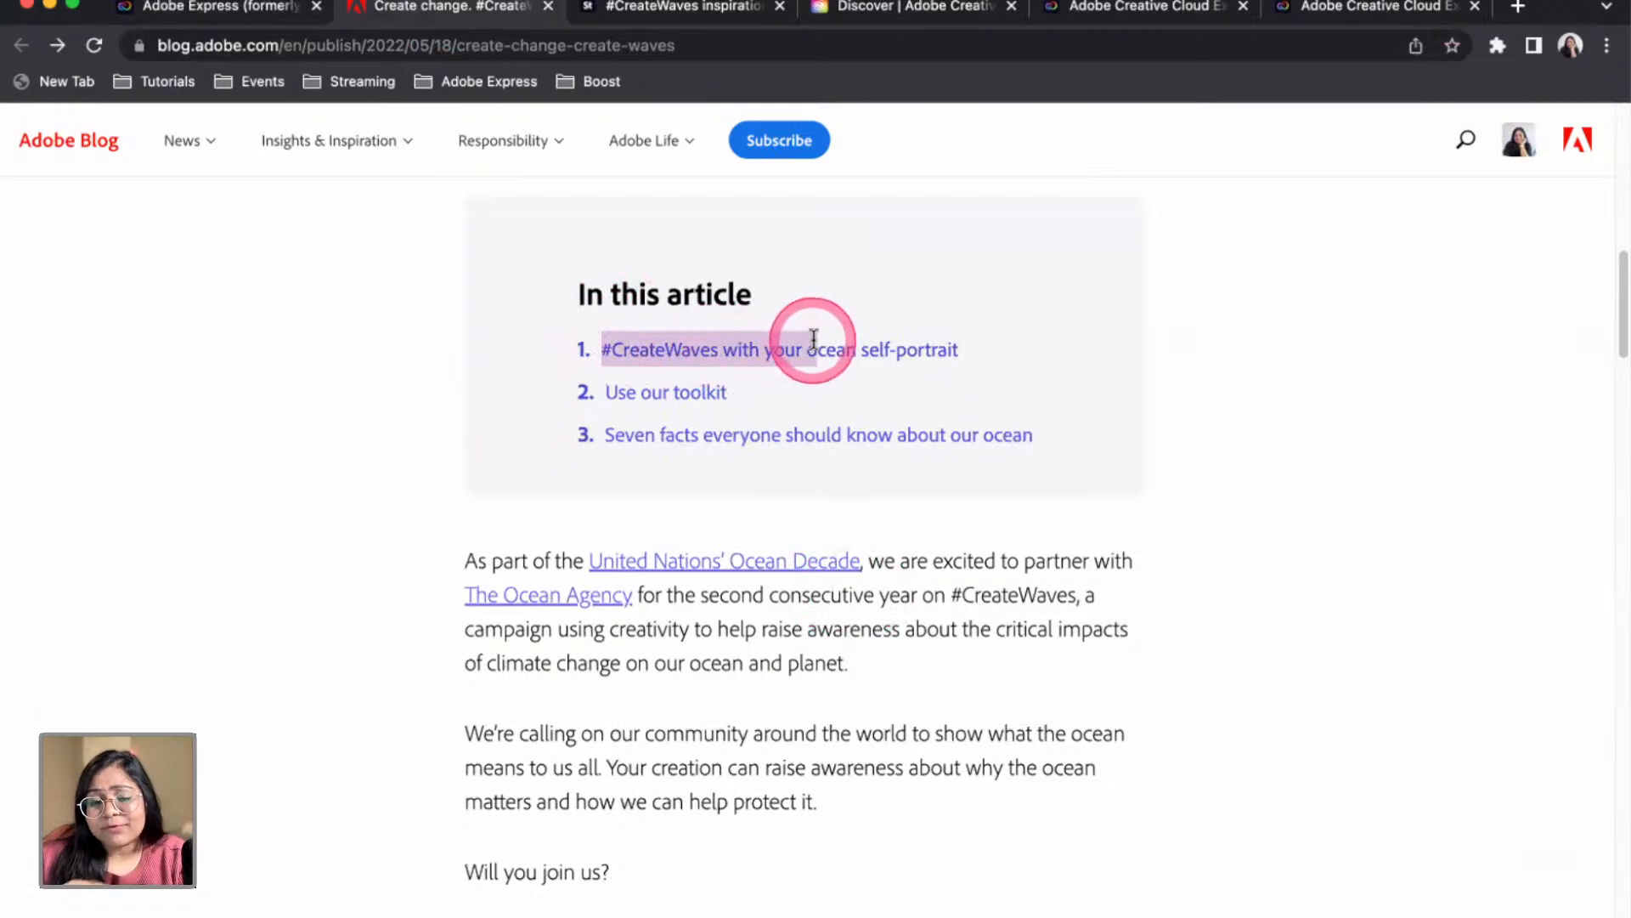
click(716, 400)
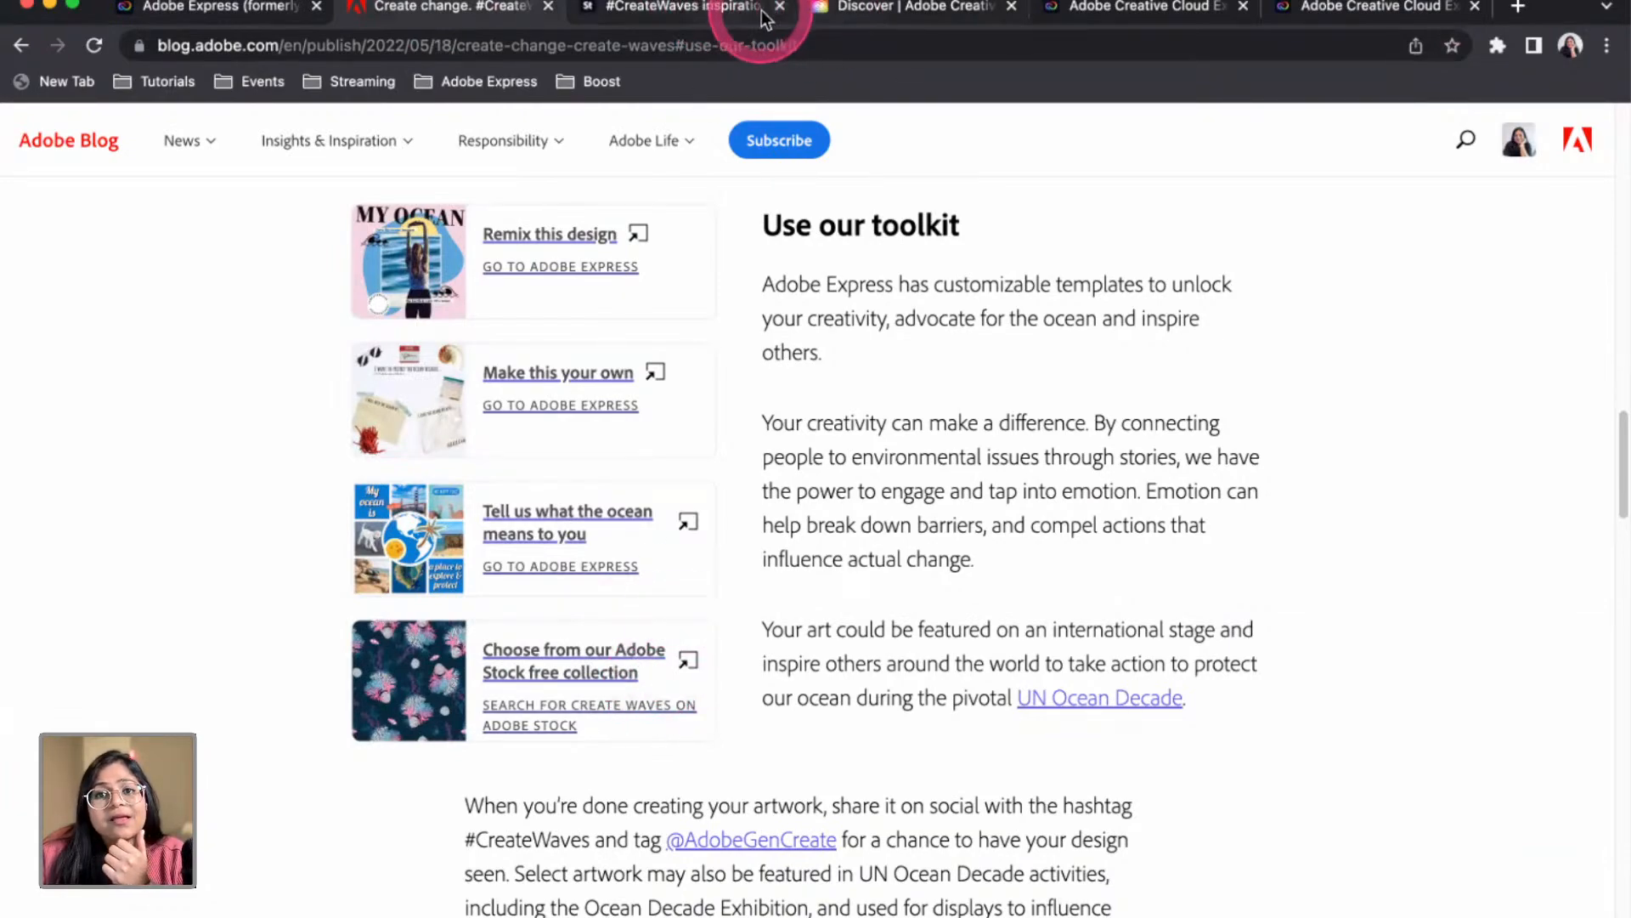
click(666, 10)
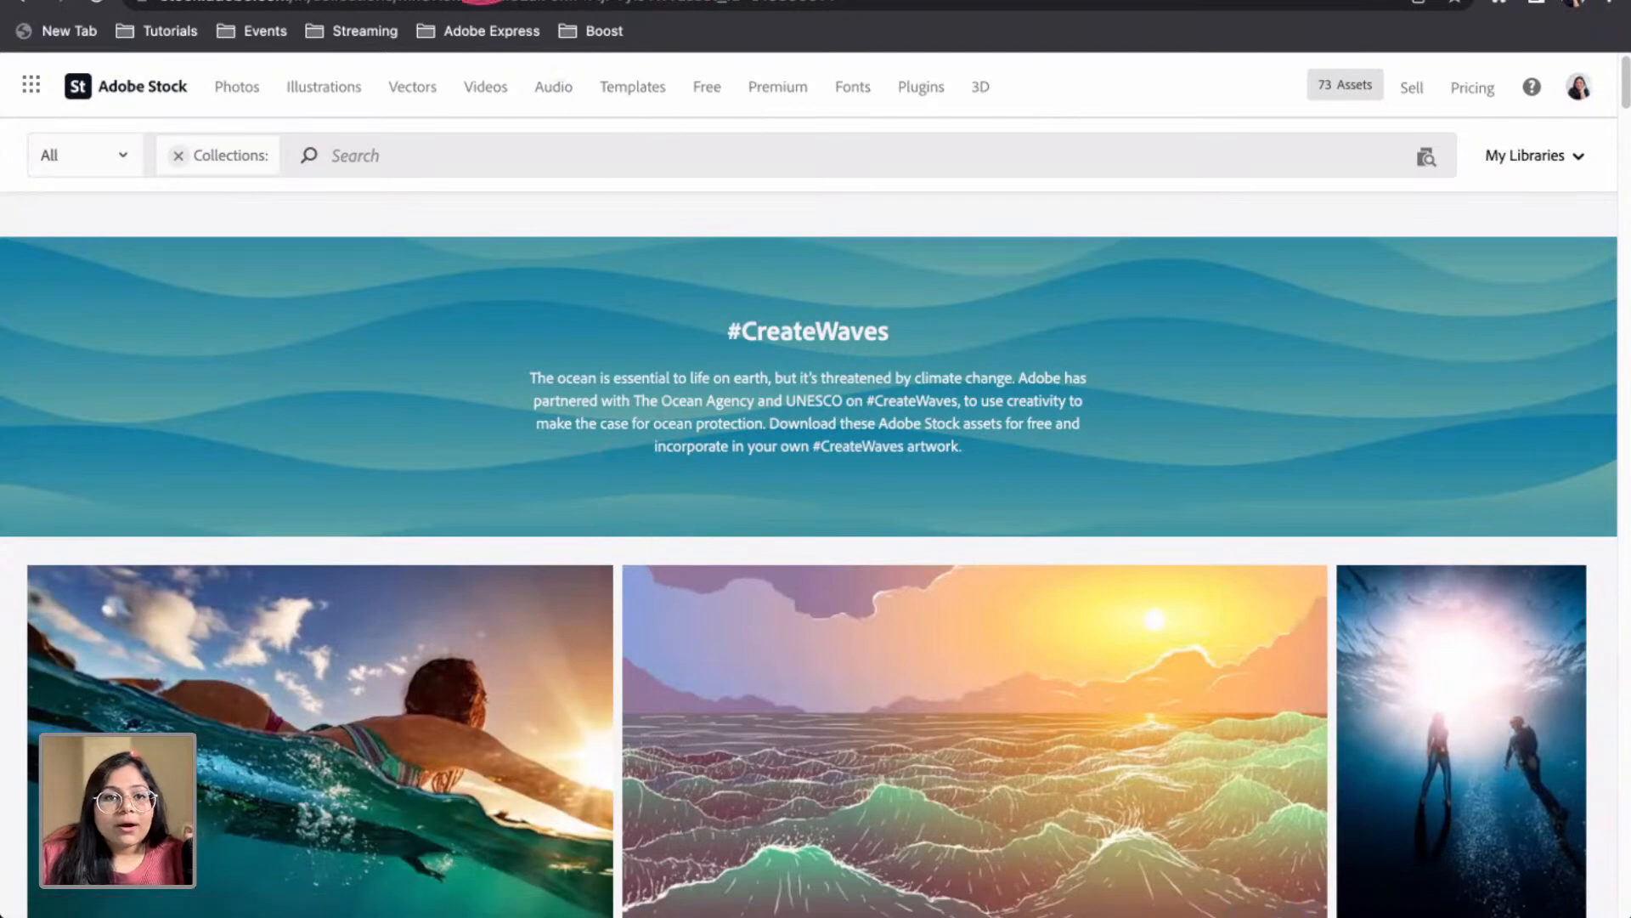
Return to the blog article and examine the section "Seven facts everyone should know about our ocean"
click(515, 7)
scroll(1022, 662, down, 15)
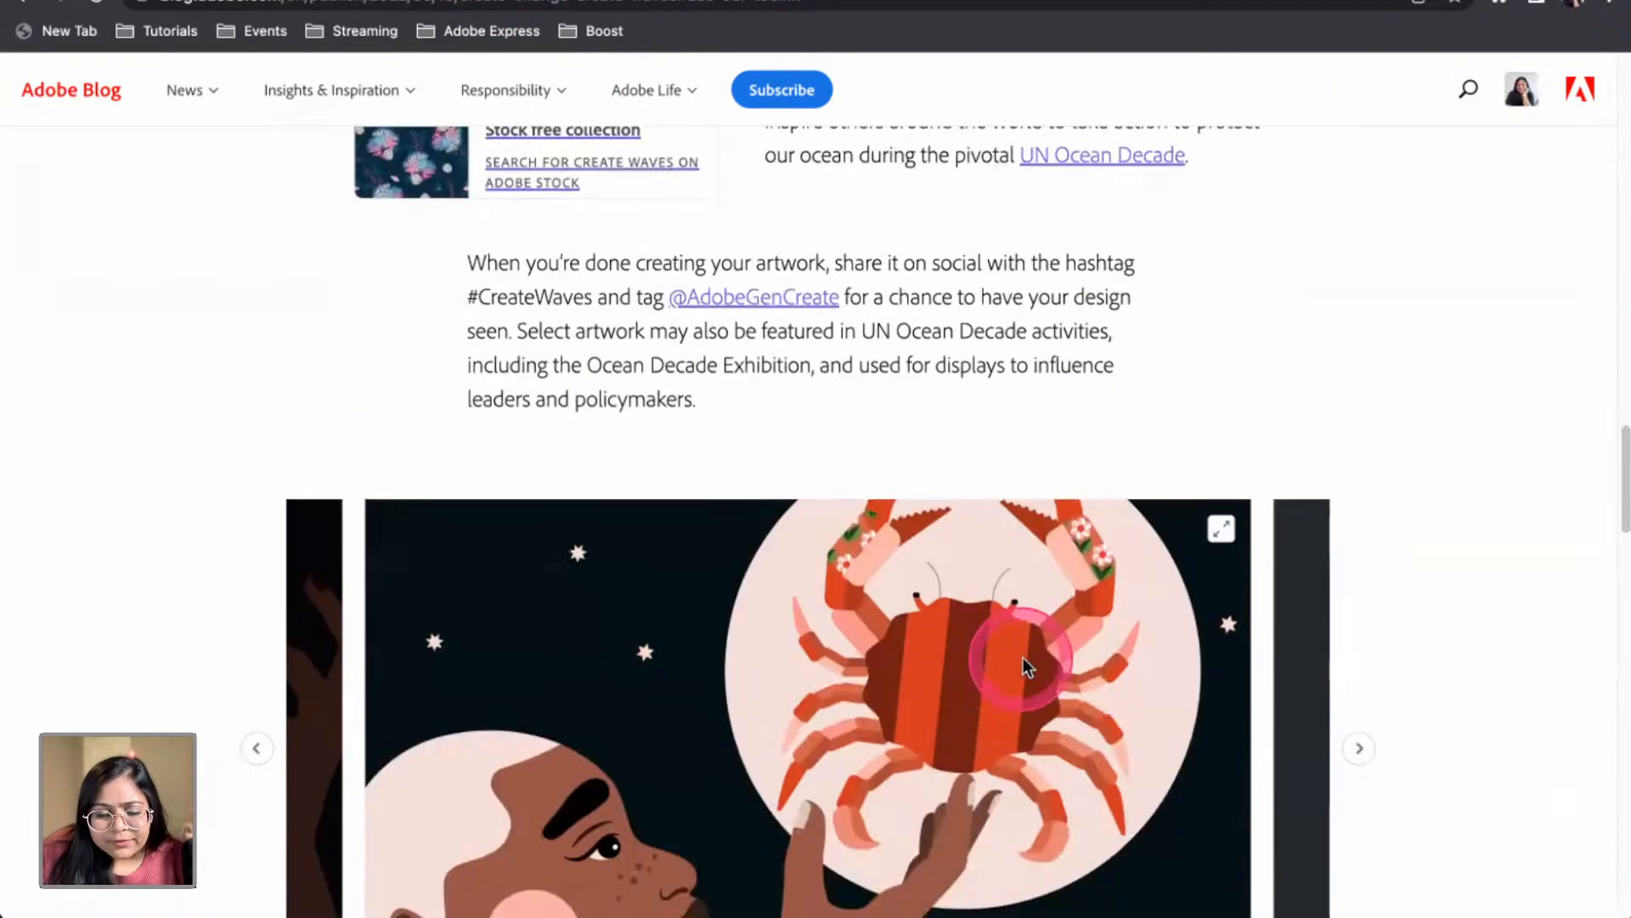
scroll(1024, 663, down, 5)
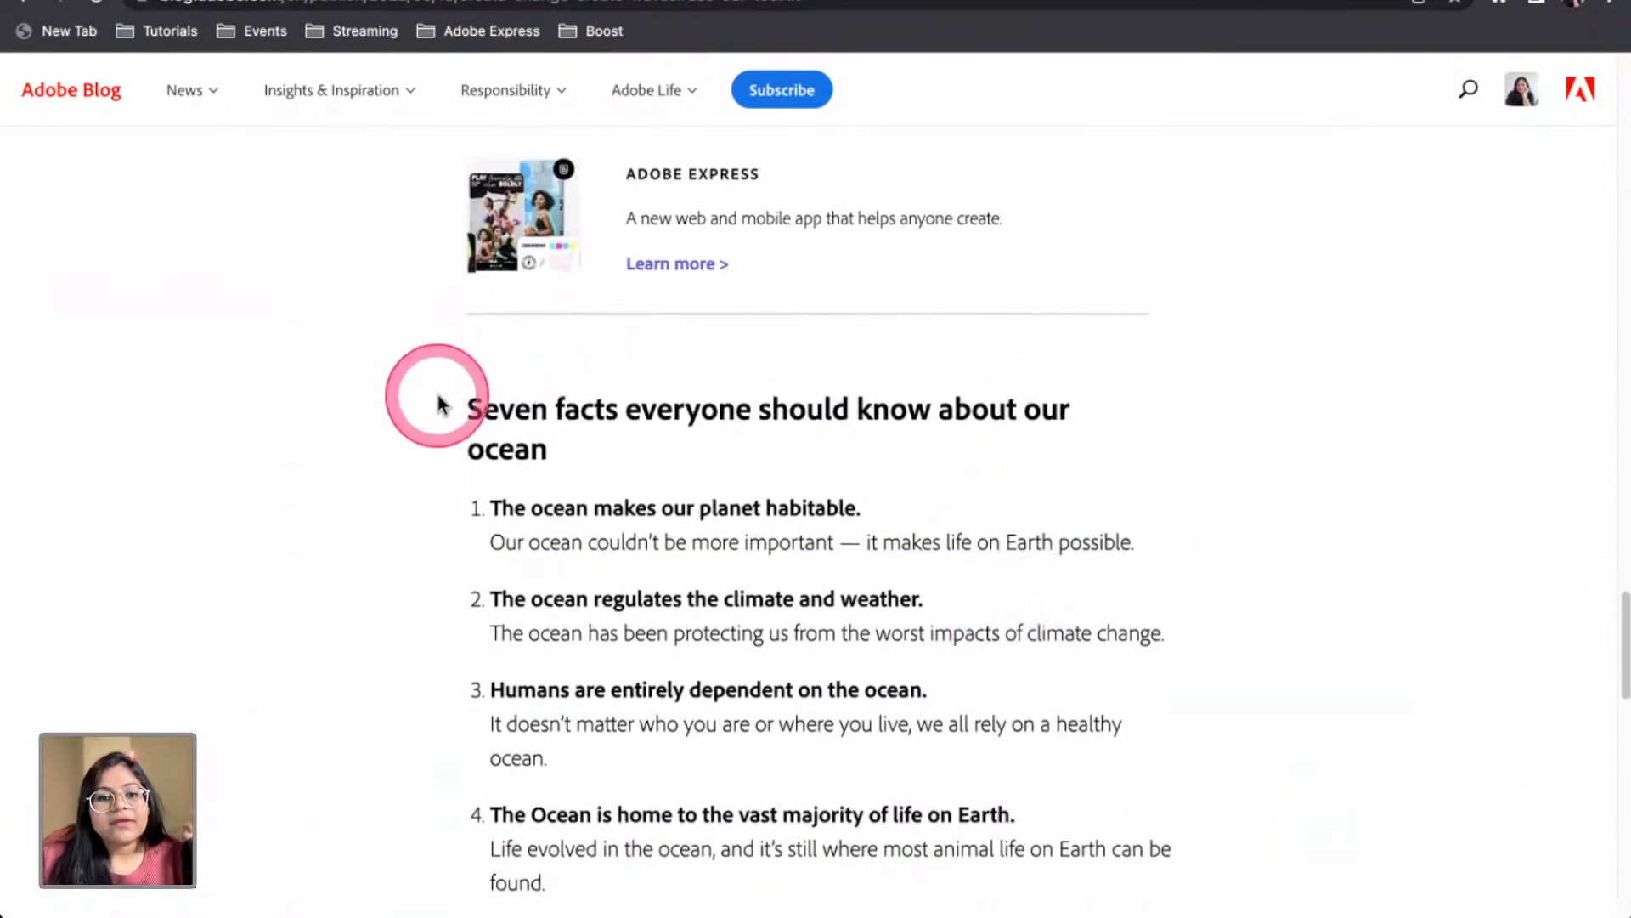
drag(459, 393, 702, 448)
scroll(728, 454, down, 2)
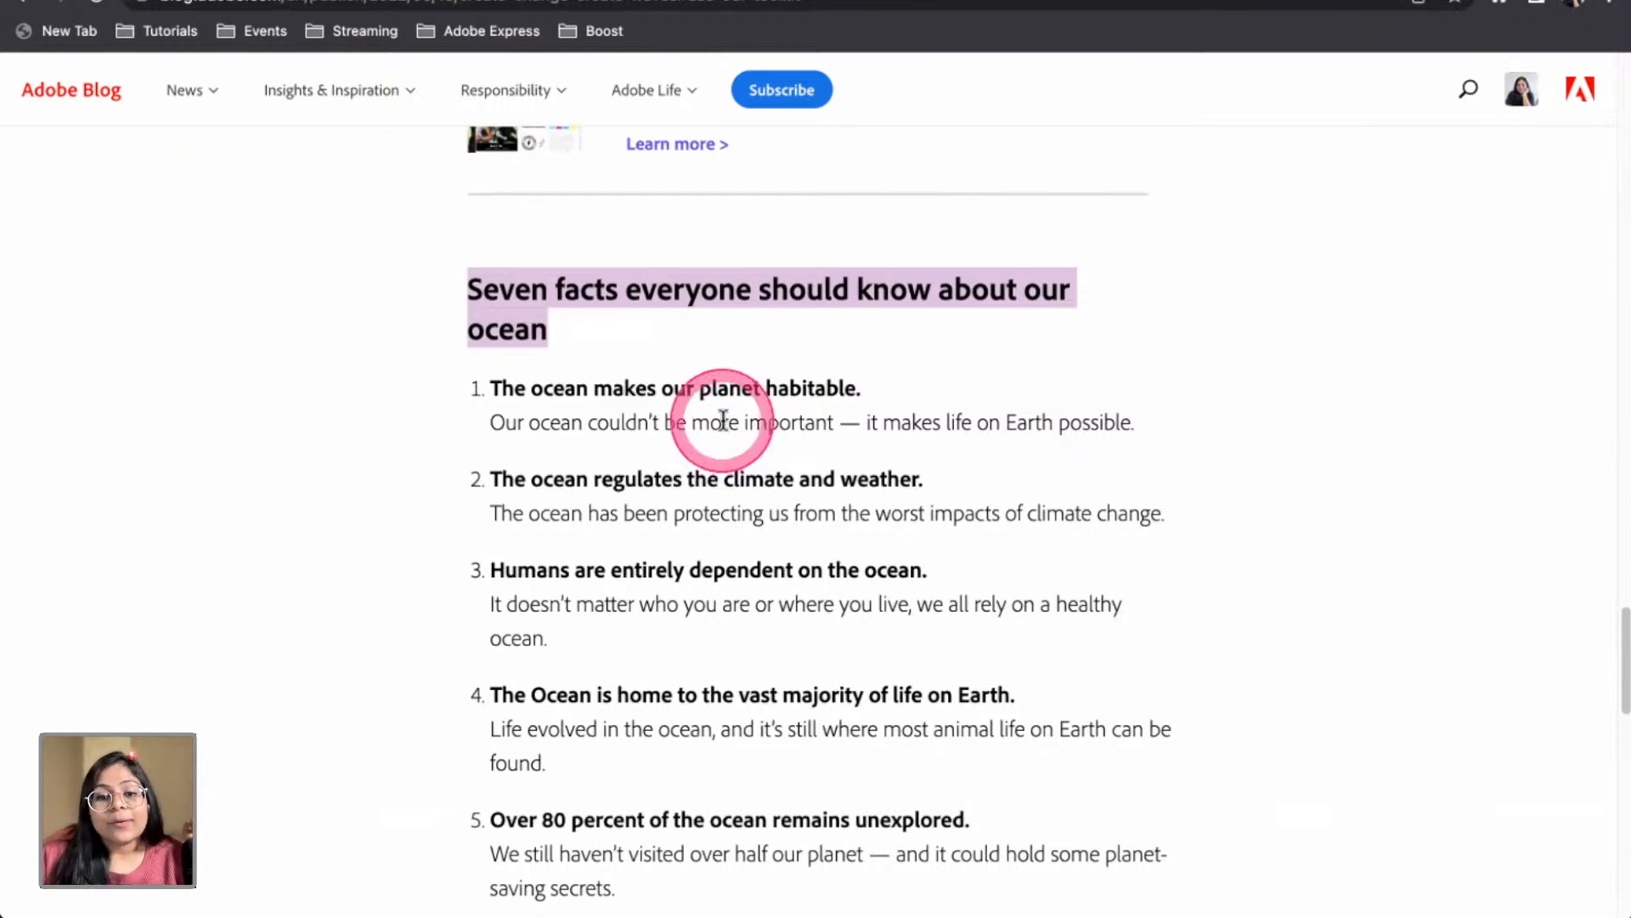
scroll(722, 418, down, 1)
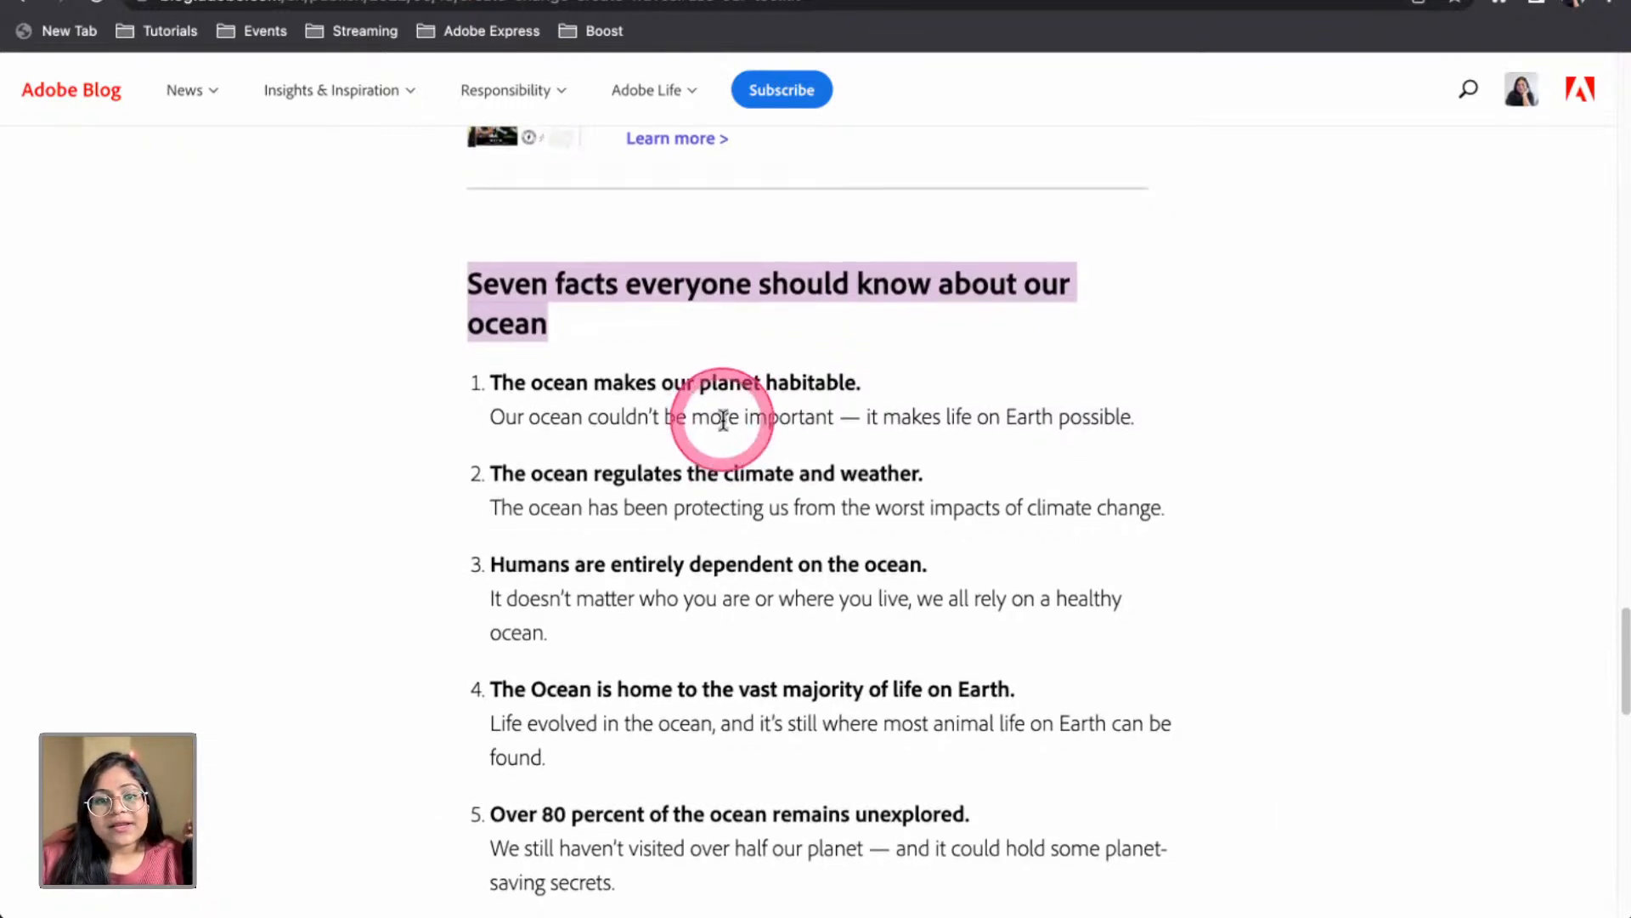
drag(596, 322, 798, 666)
click(798, 666)
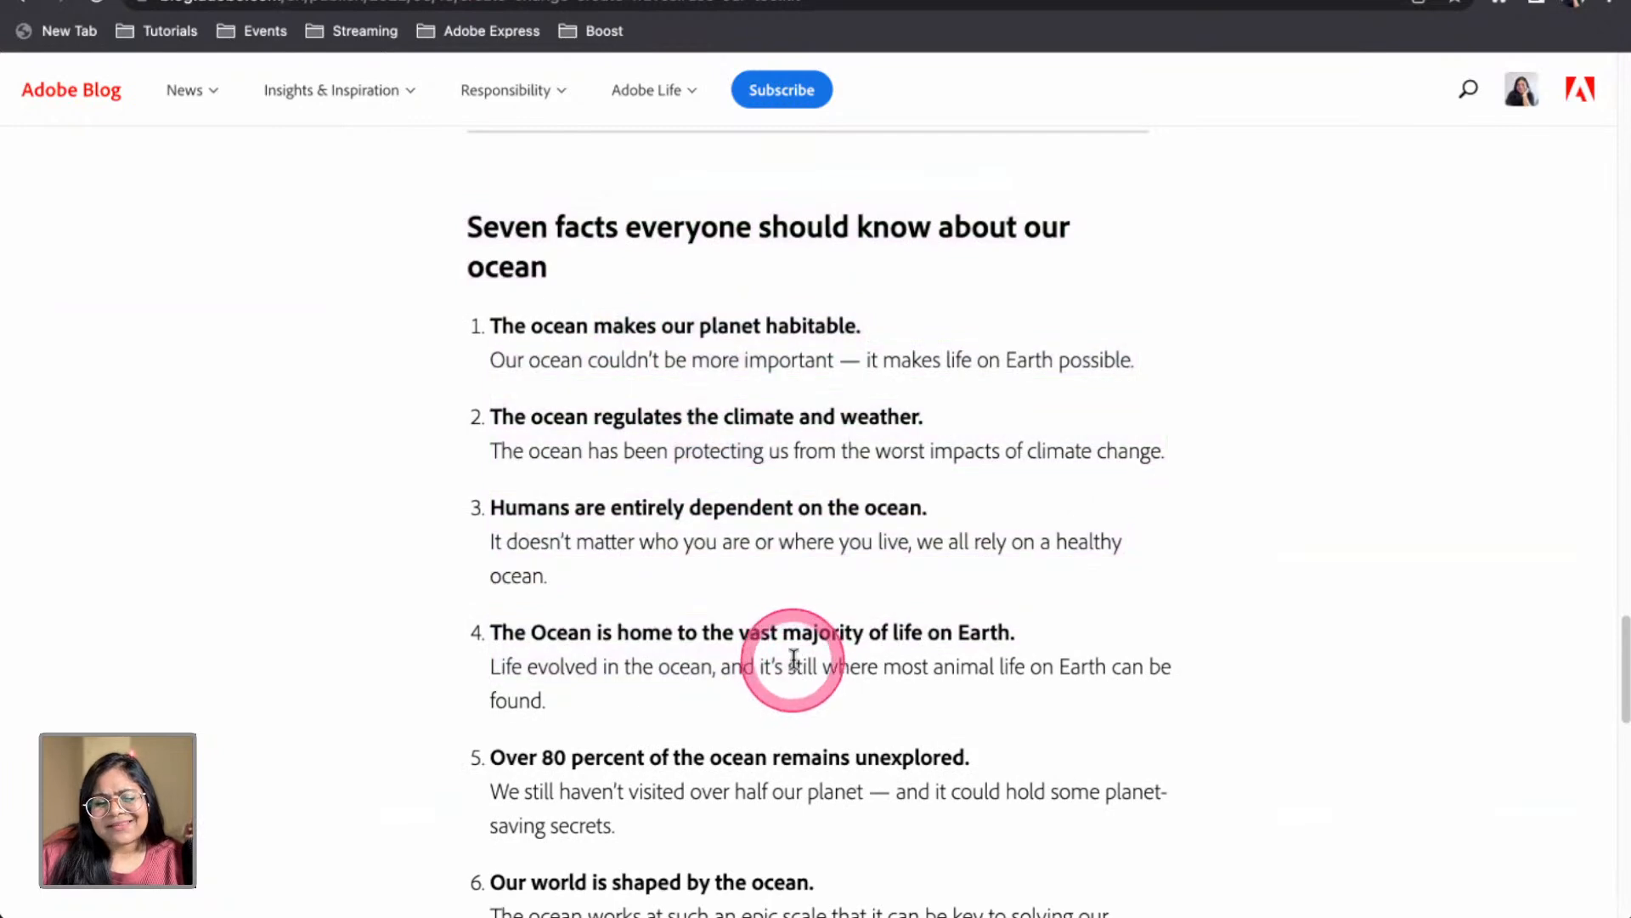
Browse the ocean photos, videos and illustrations in the #CreateWaves Adobe Stock collection
click(889, 0)
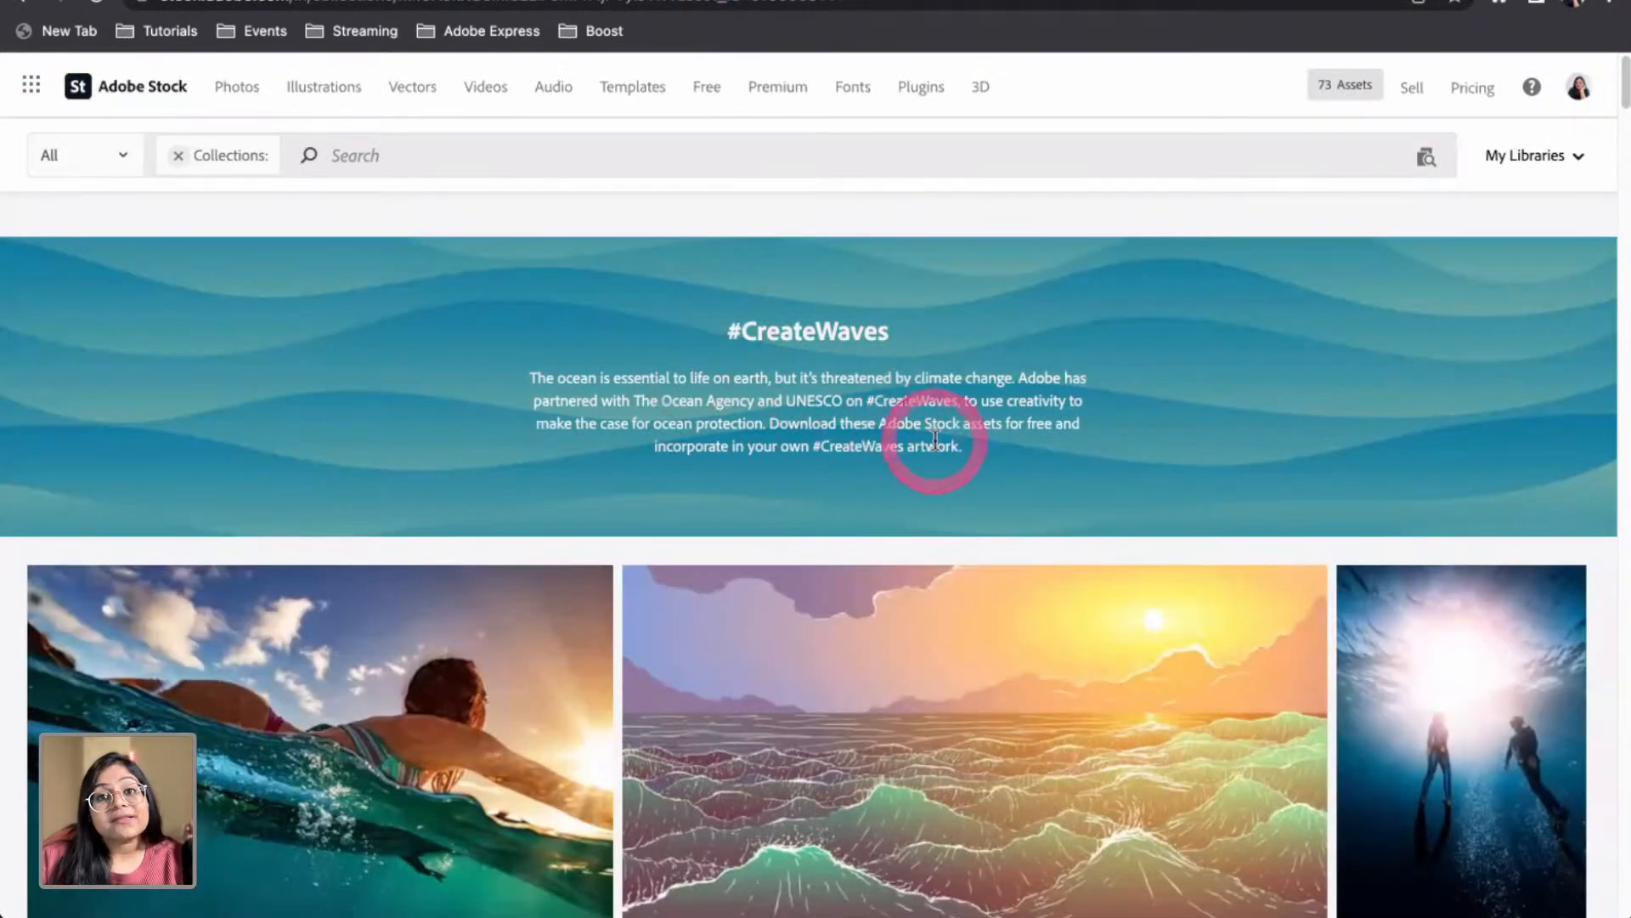
scroll(931, 472, down, 1)
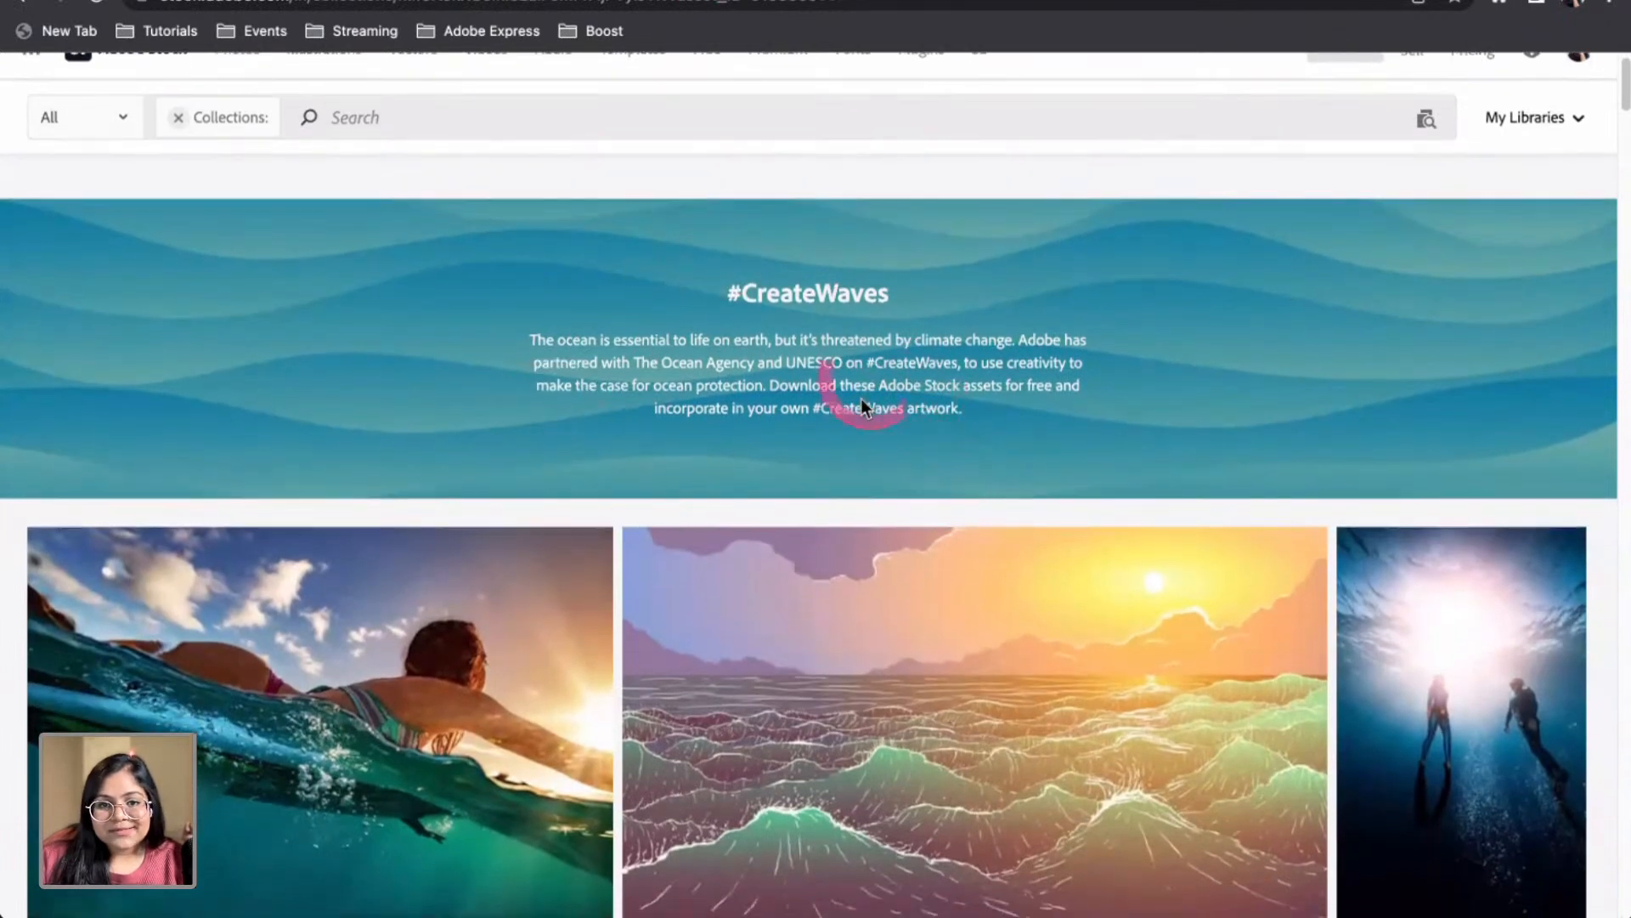
scroll(639, 412, down, 2)
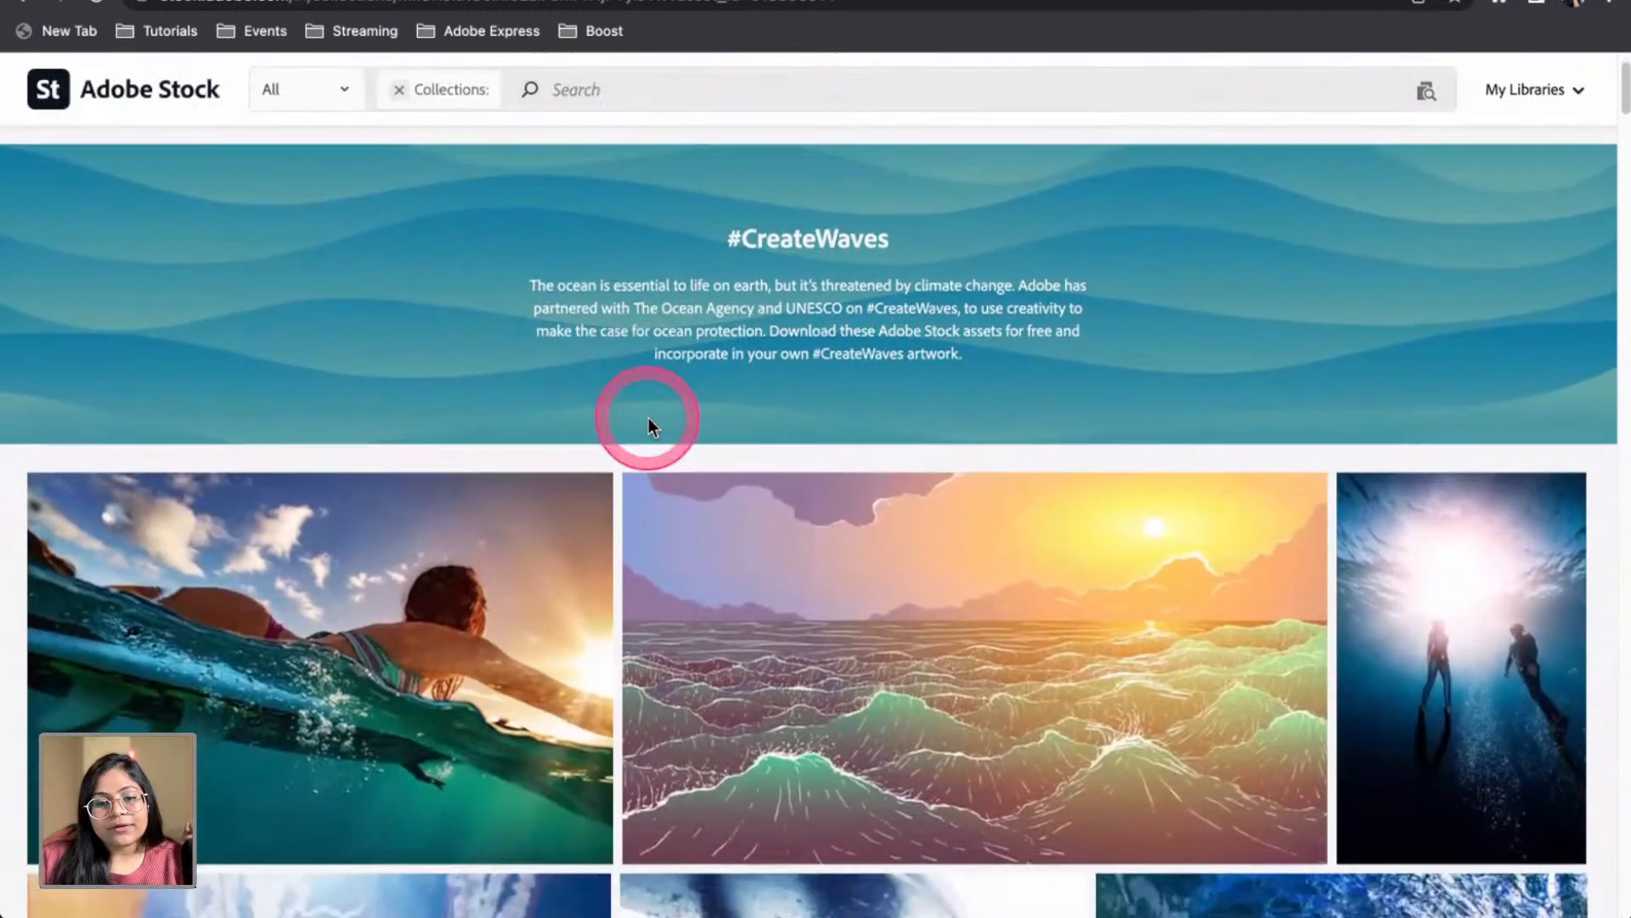
scroll(662, 425, down, 5)
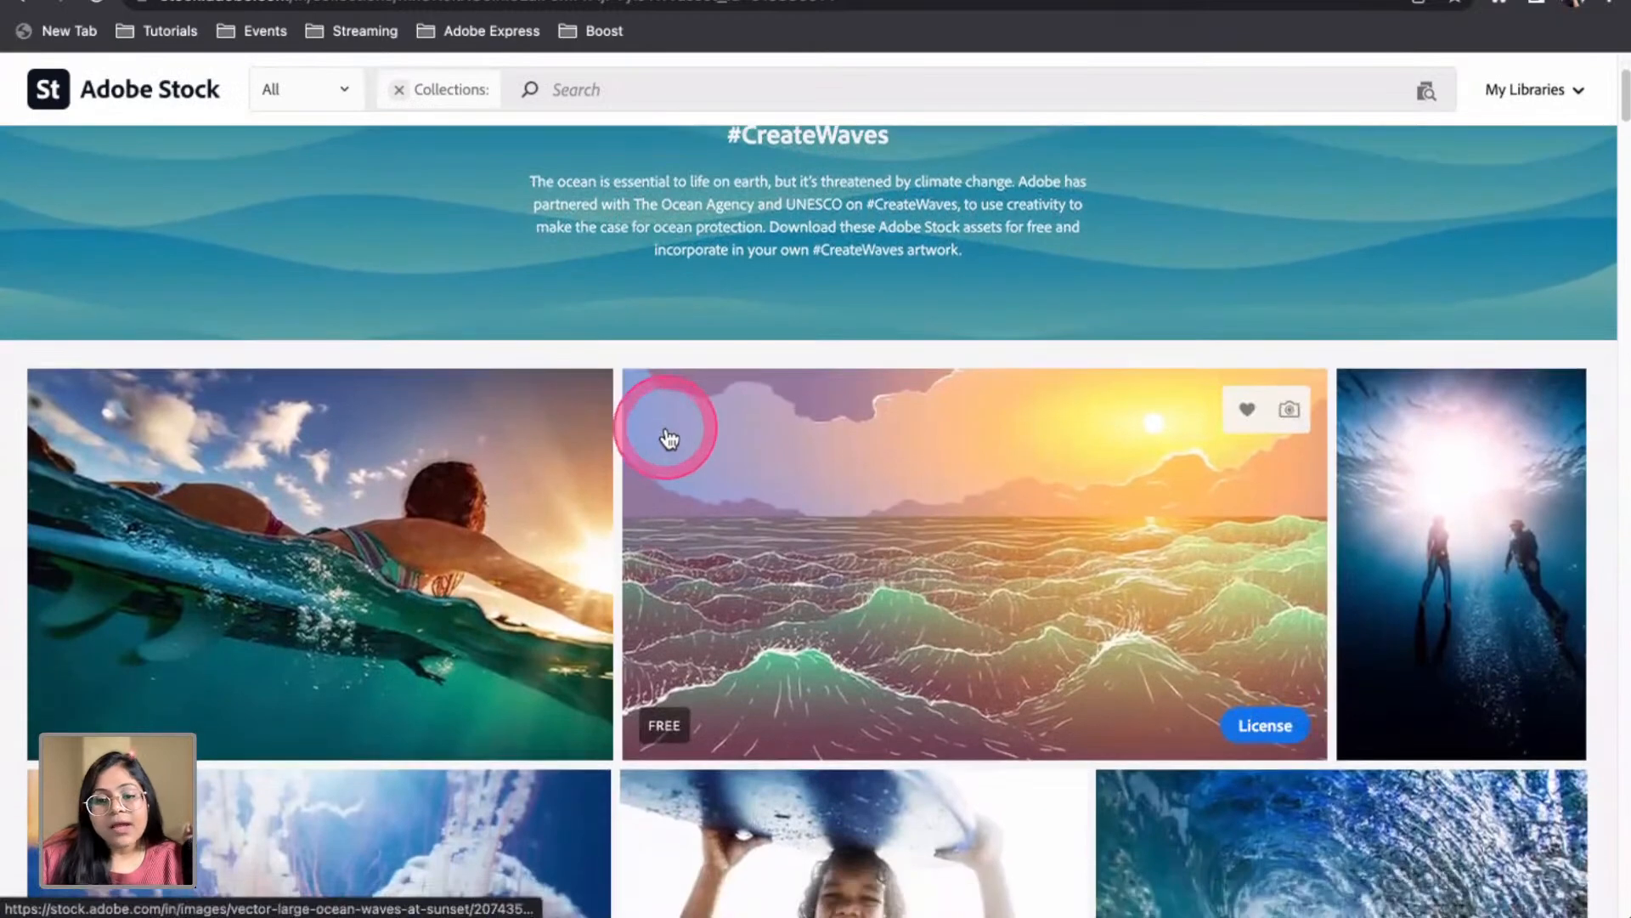
scroll(1397, 476, down, 4)
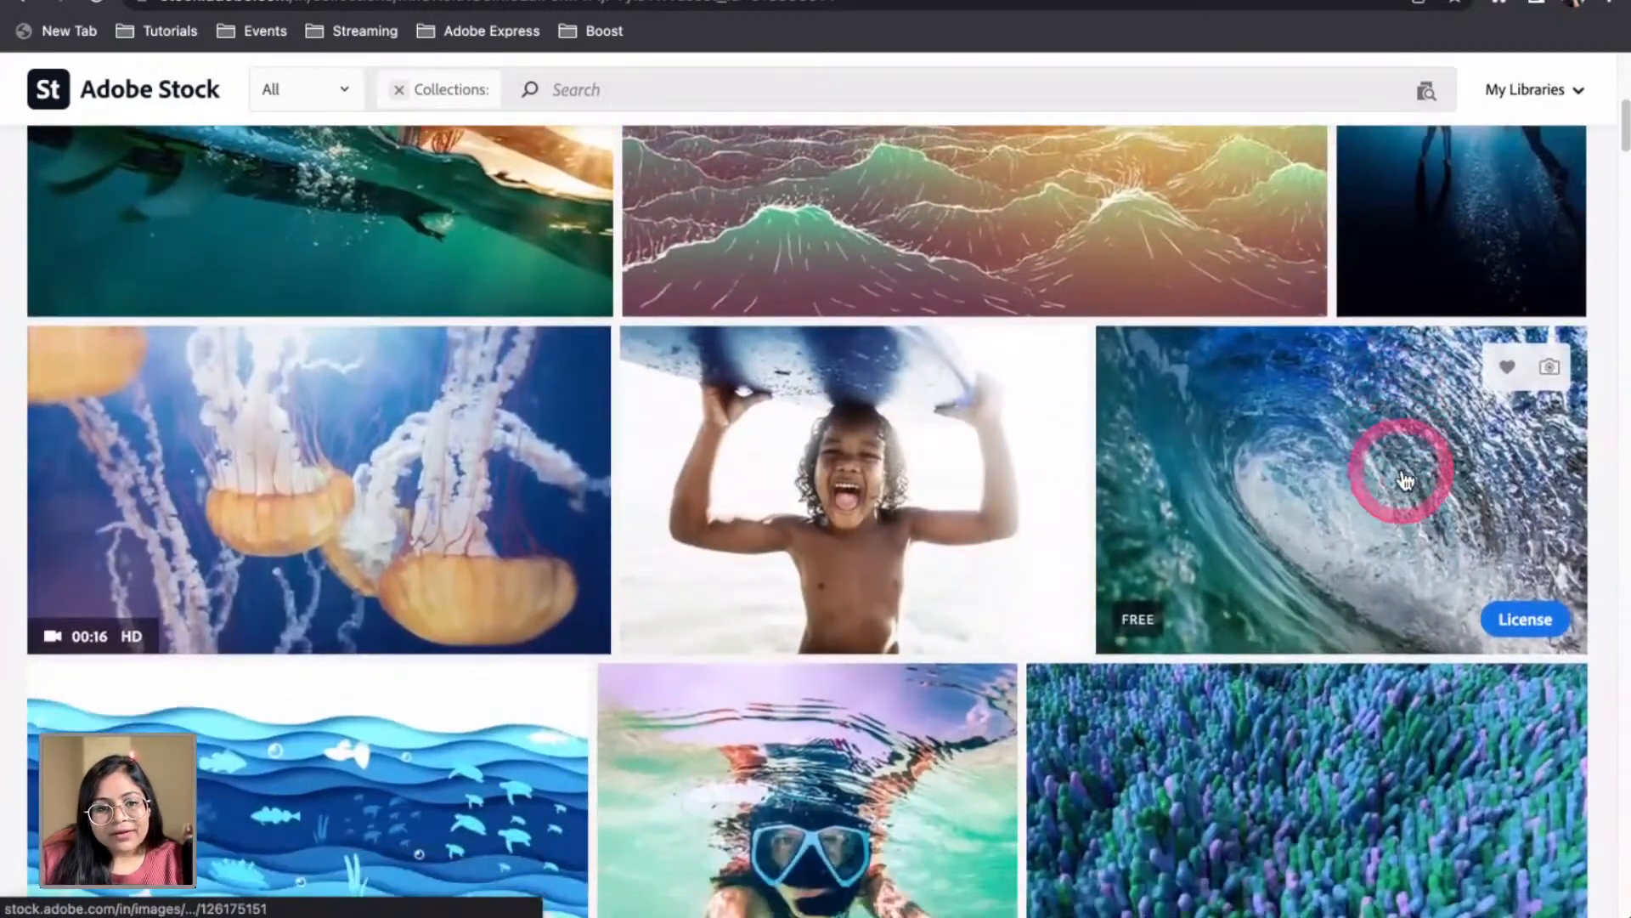
scroll(1393, 501, down, 9)
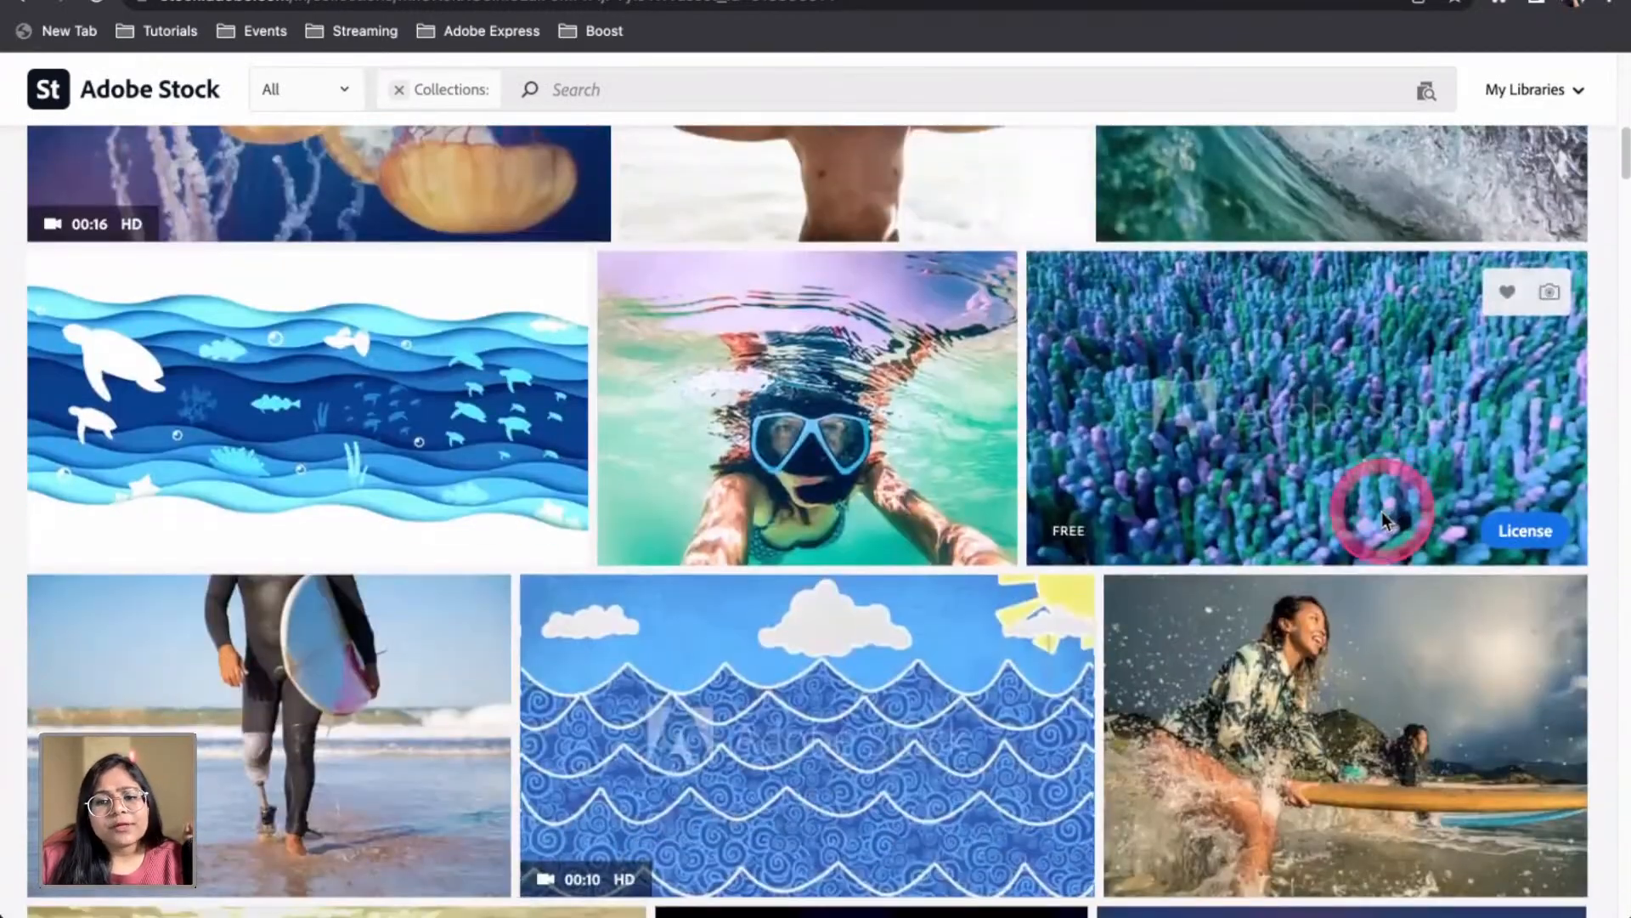
scroll(1384, 535, down, 8)
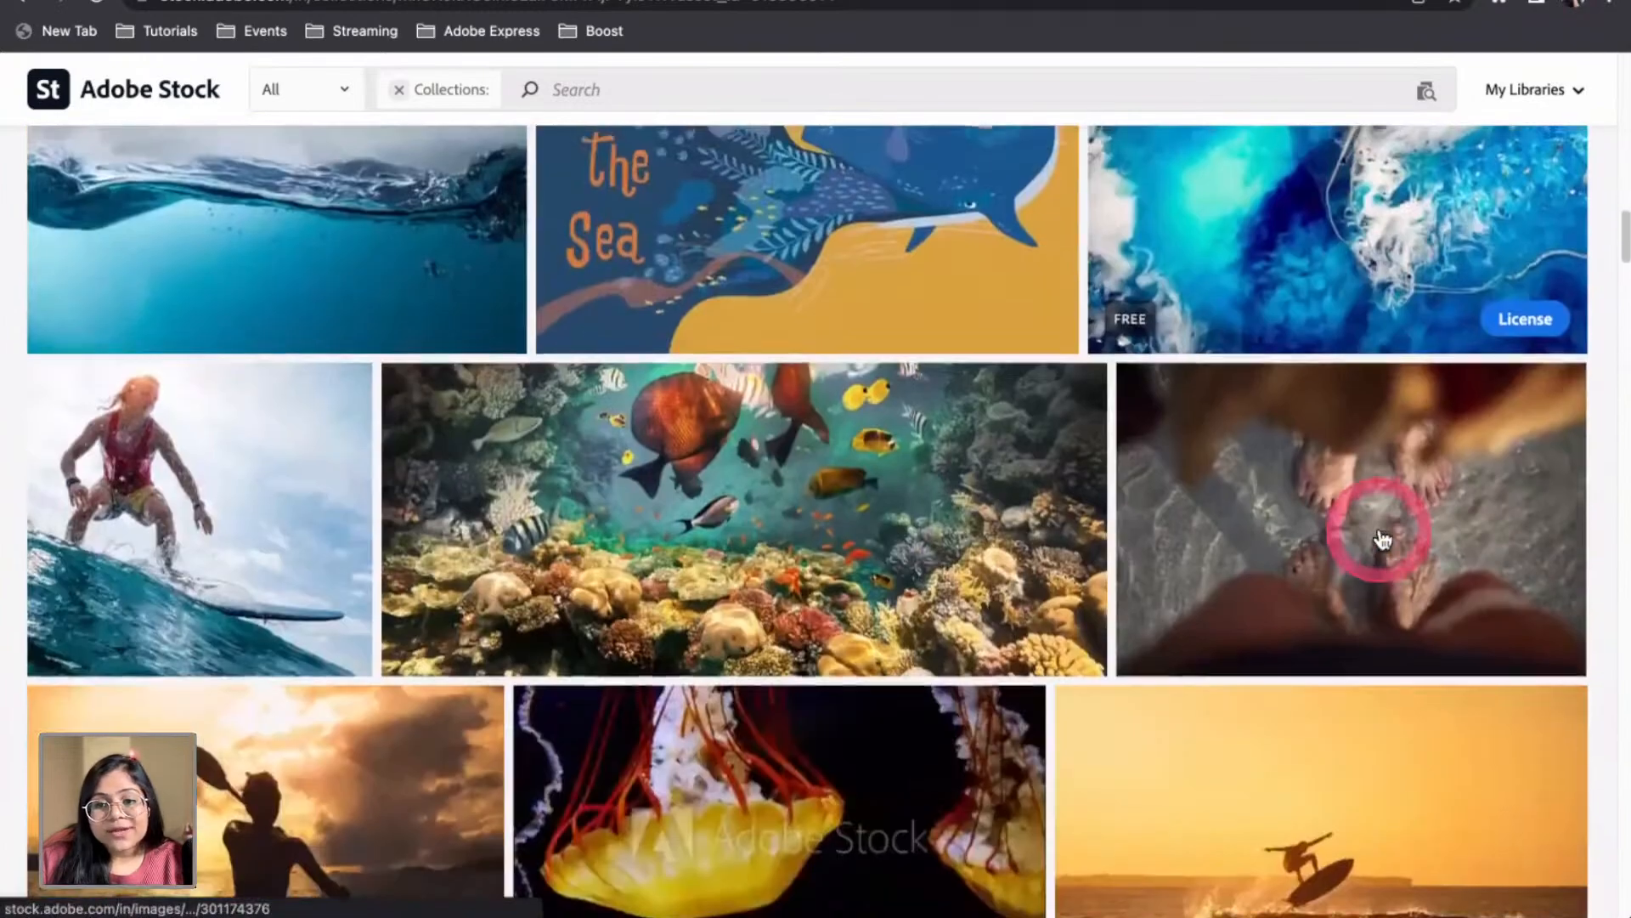
scroll(1383, 540, down, 11)
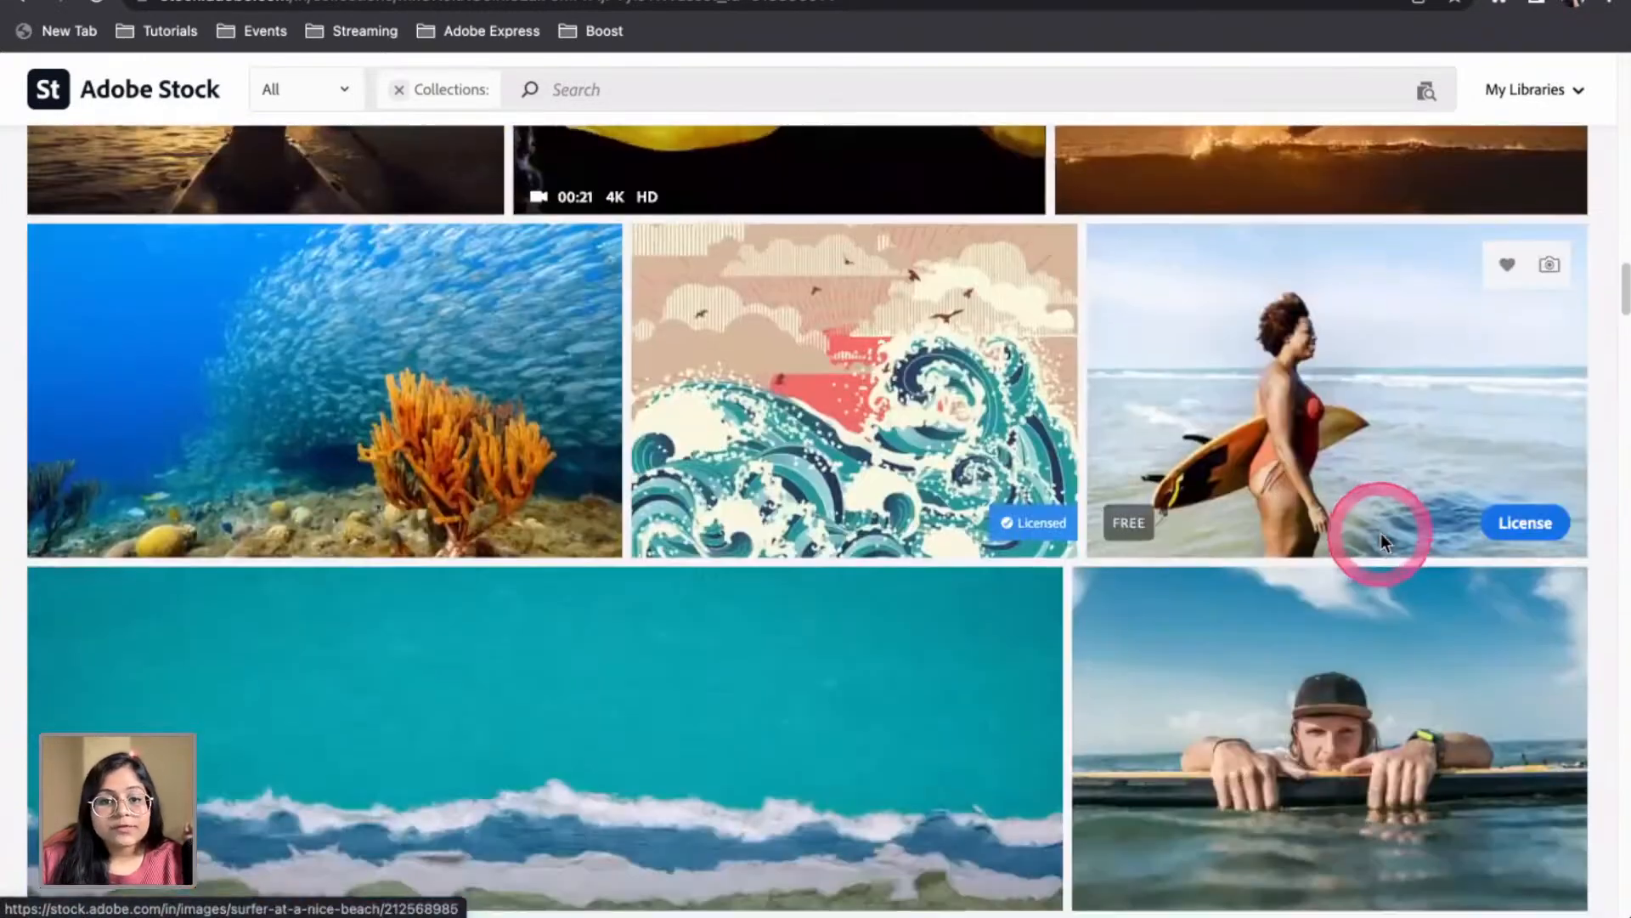
scroll(1383, 544, down, 7)
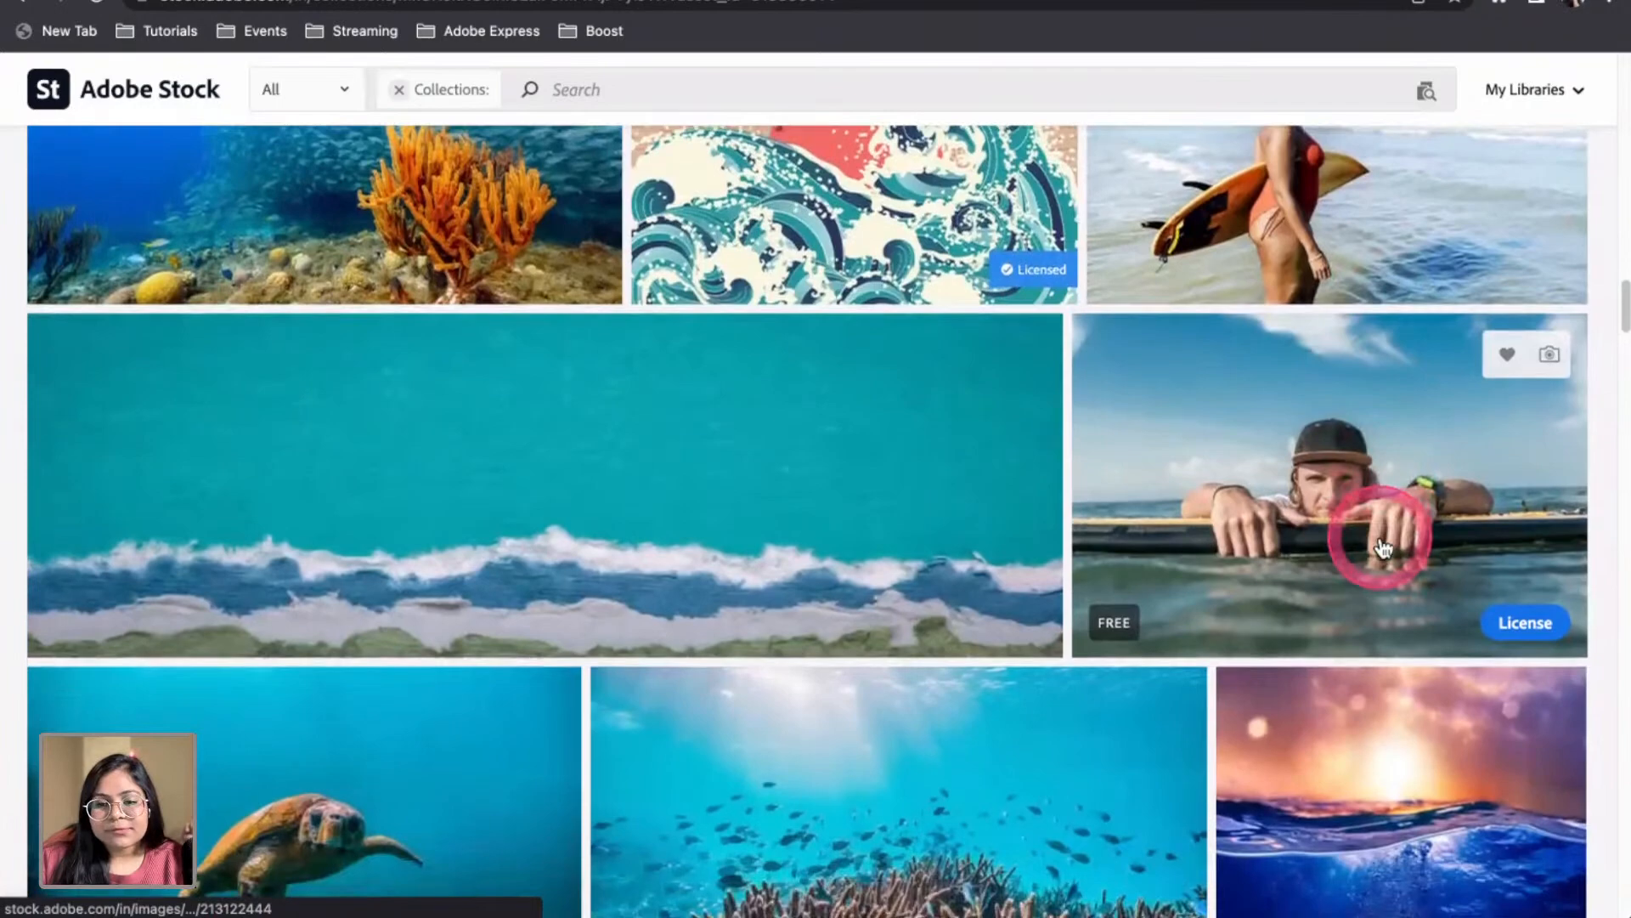
scroll(1383, 543, down, 10)
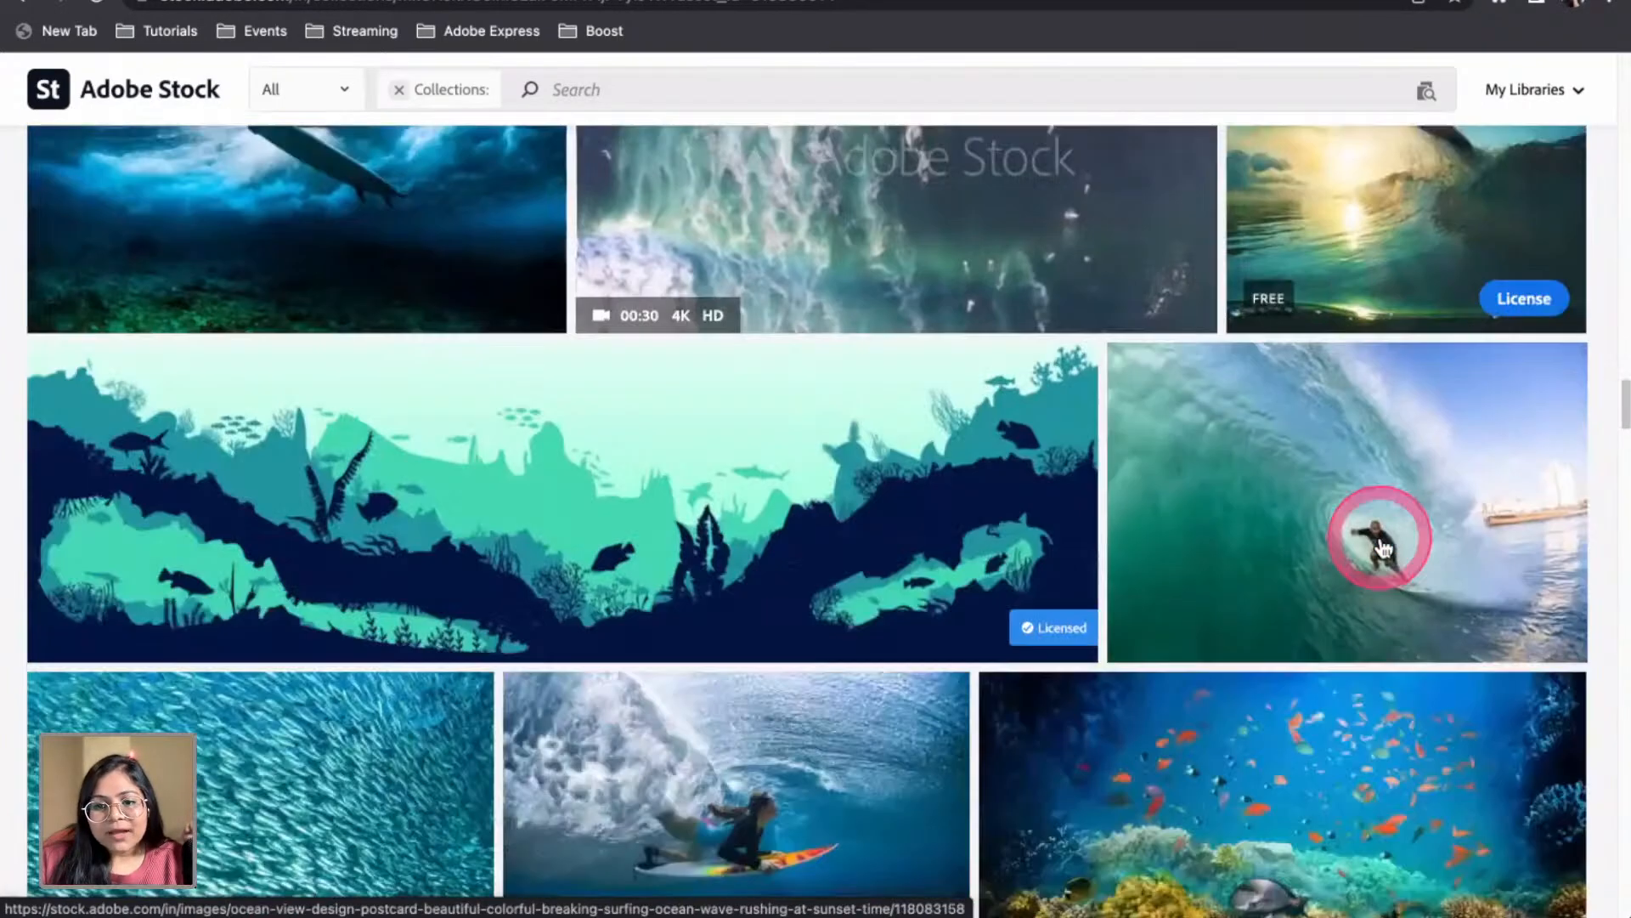
scroll(1390, 265, up, 4)
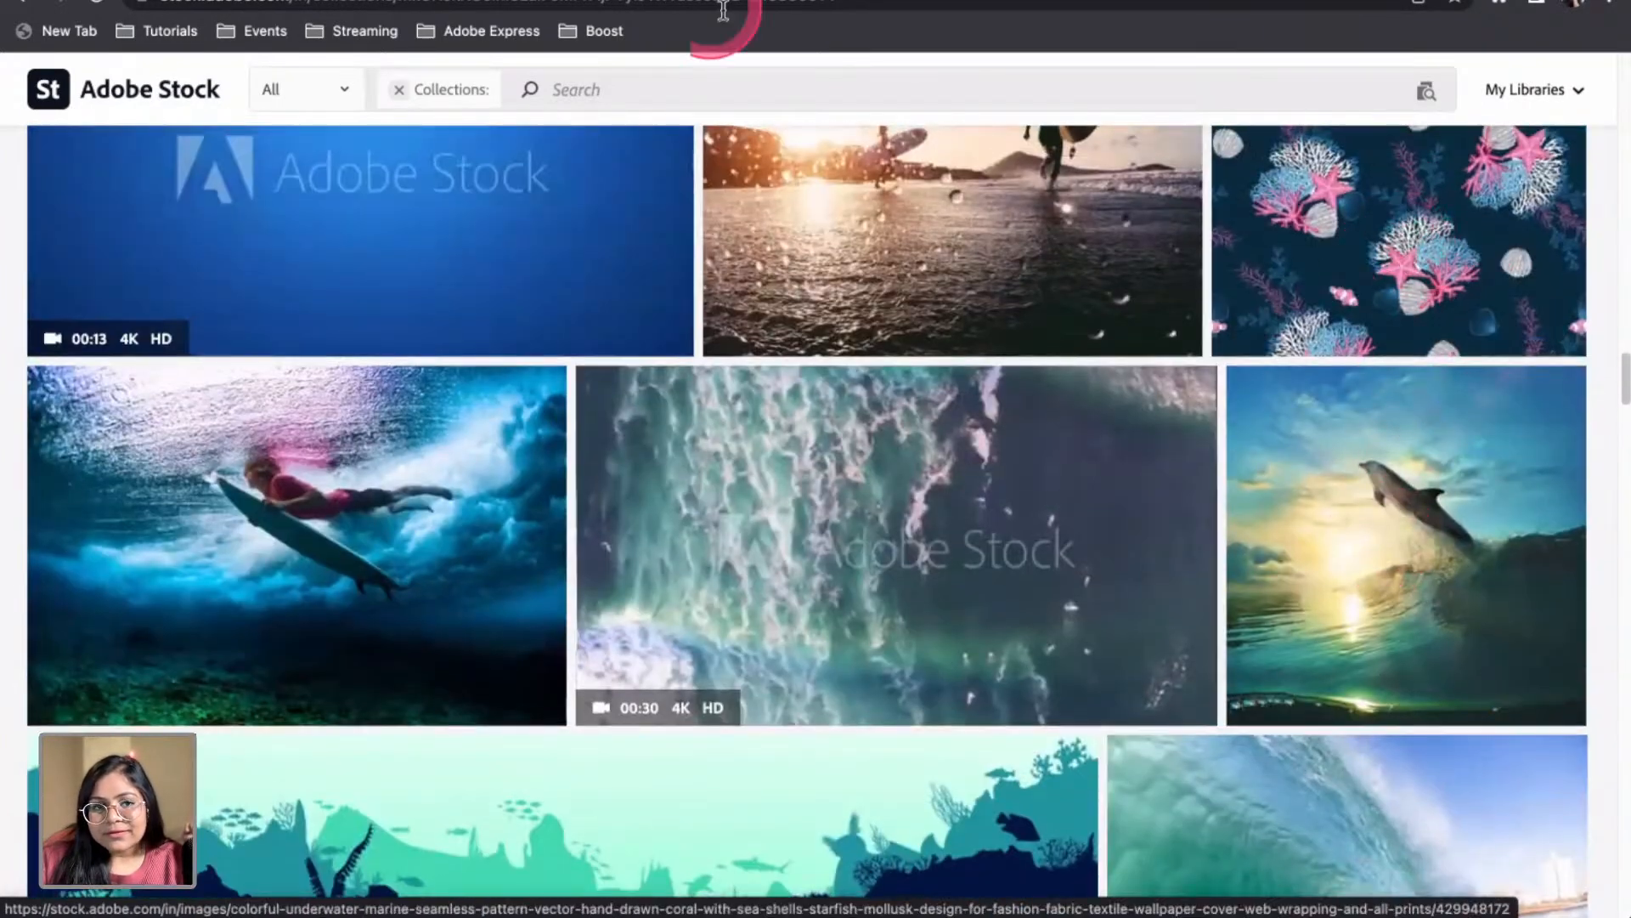
Return to the blog article and view the sample artworks in its image carousel
click(501, 2)
scroll(539, 680, down, 8)
scroll(542, 671, up, 14)
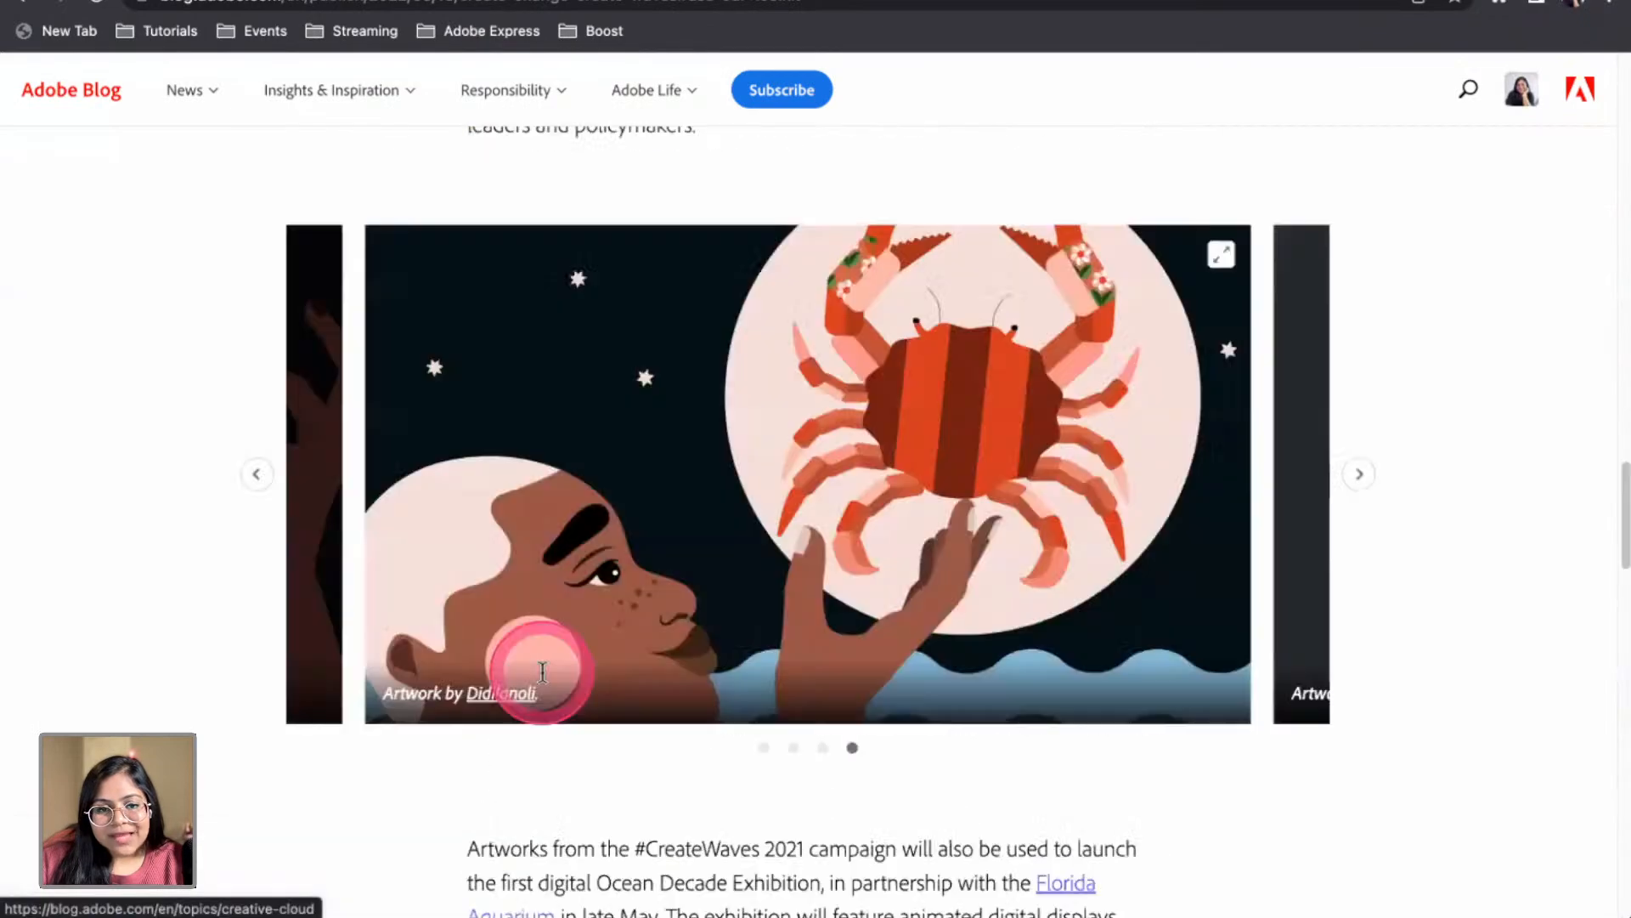
Go back to the Adobe Stock collection and view the details of the licensed underwater coral reef silhouette vector
click(750, 13)
scroll(918, 437, down, 5)
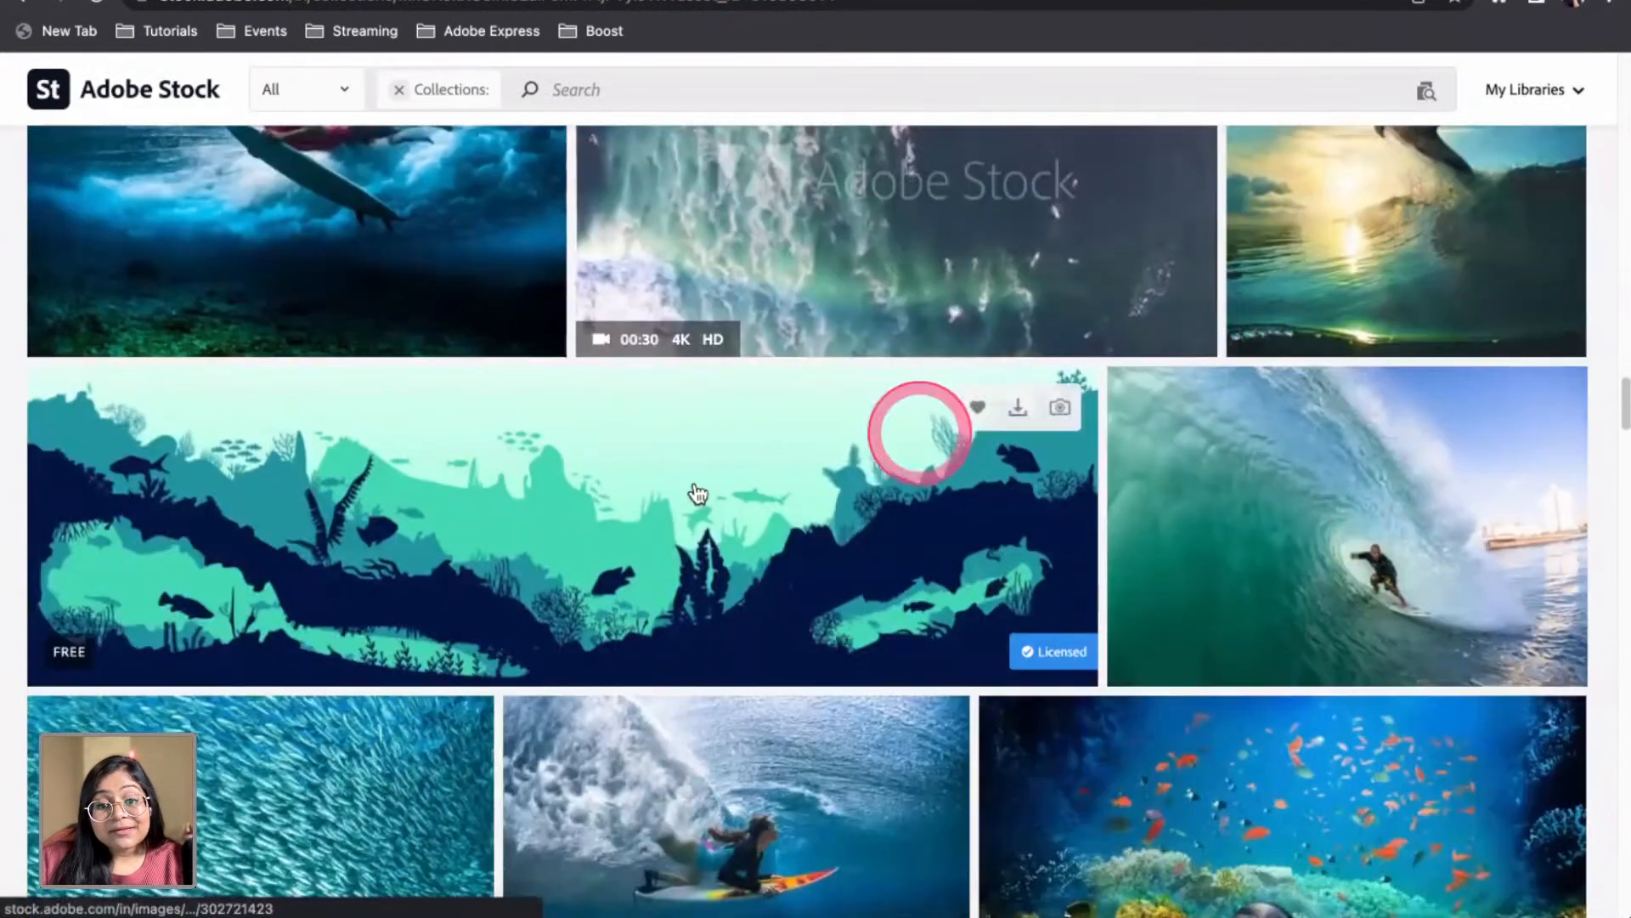
click(695, 493)
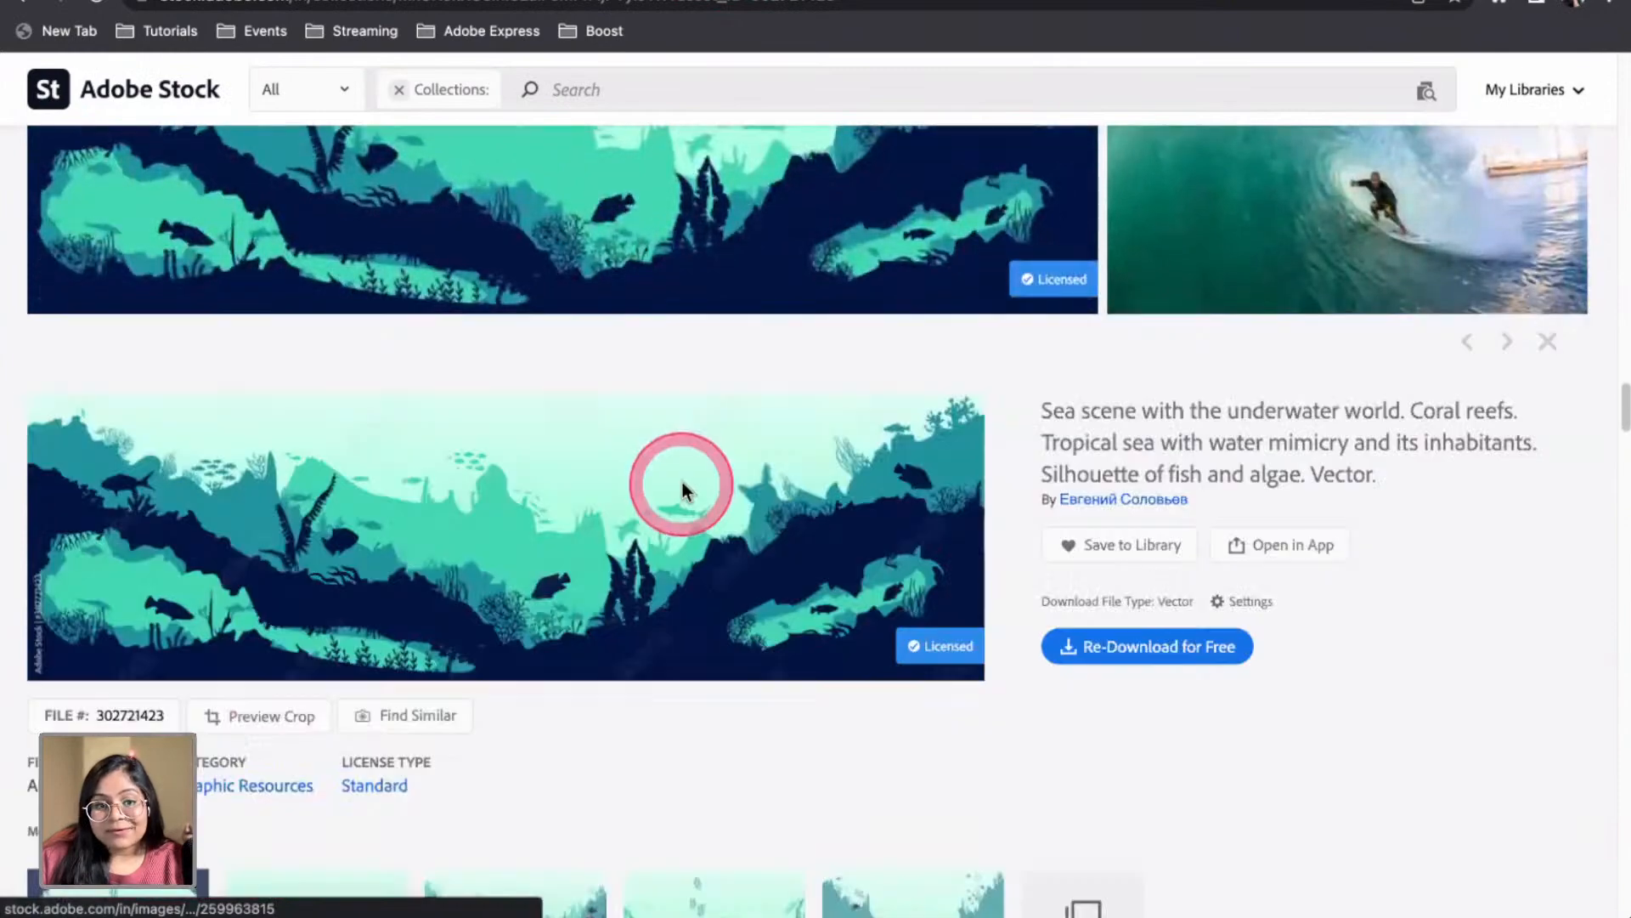
click(443, 603)
scroll(443, 608, down, 1)
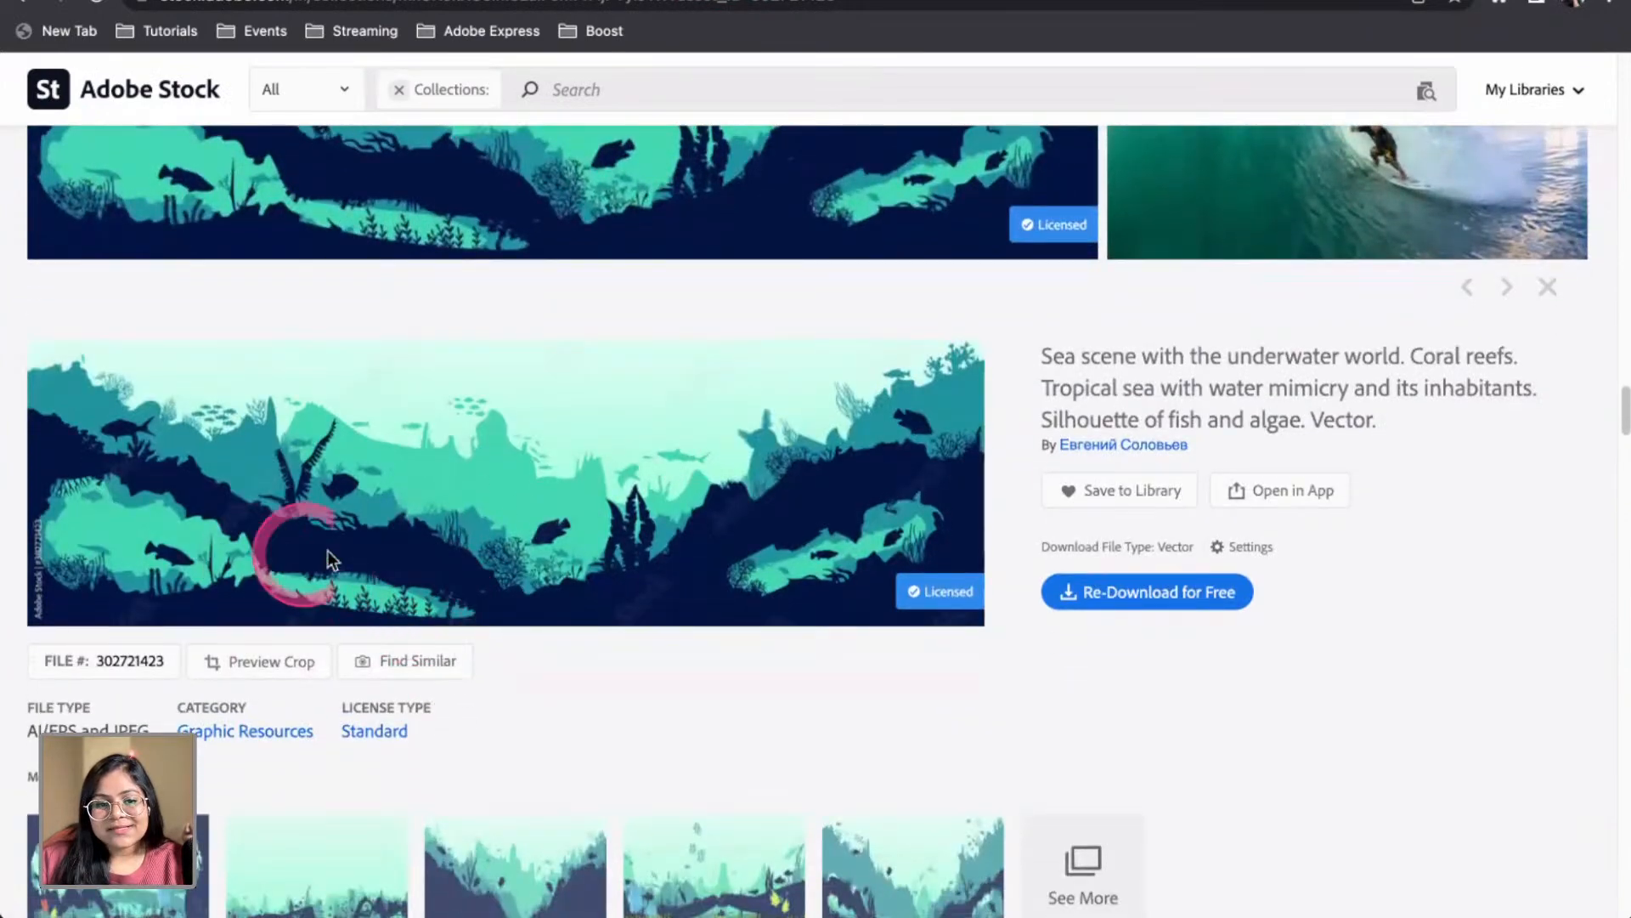
scroll(635, 532, down, 1)
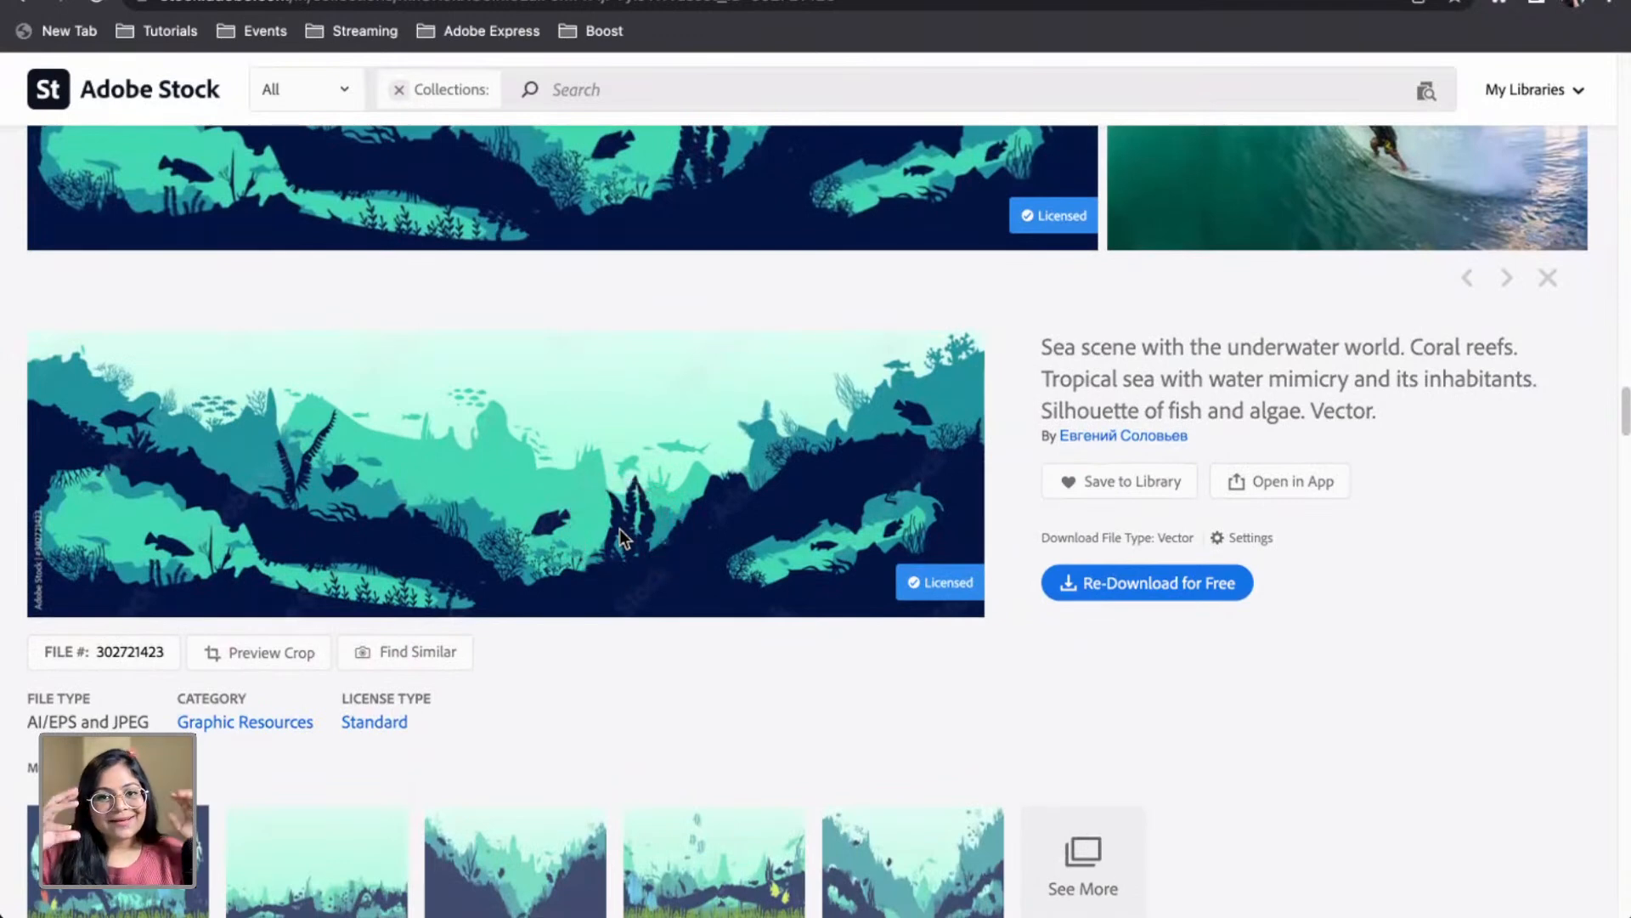
click(265, 858)
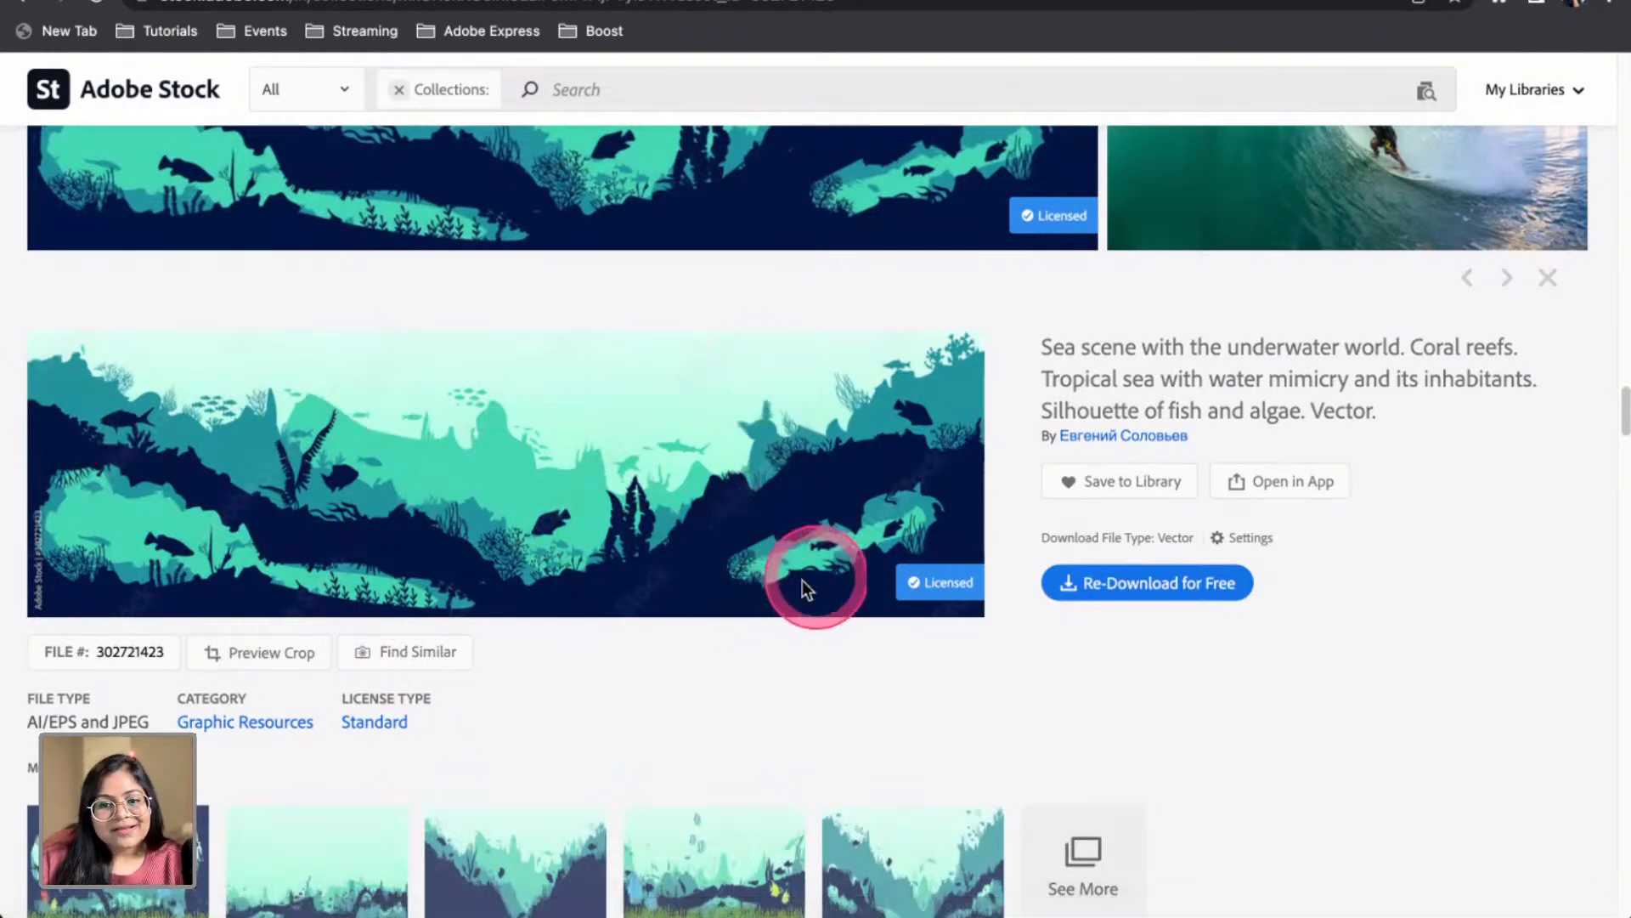
Try to re-download the underwater coral reef vector for free, dismissing the sign-in notices
click(1096, 588)
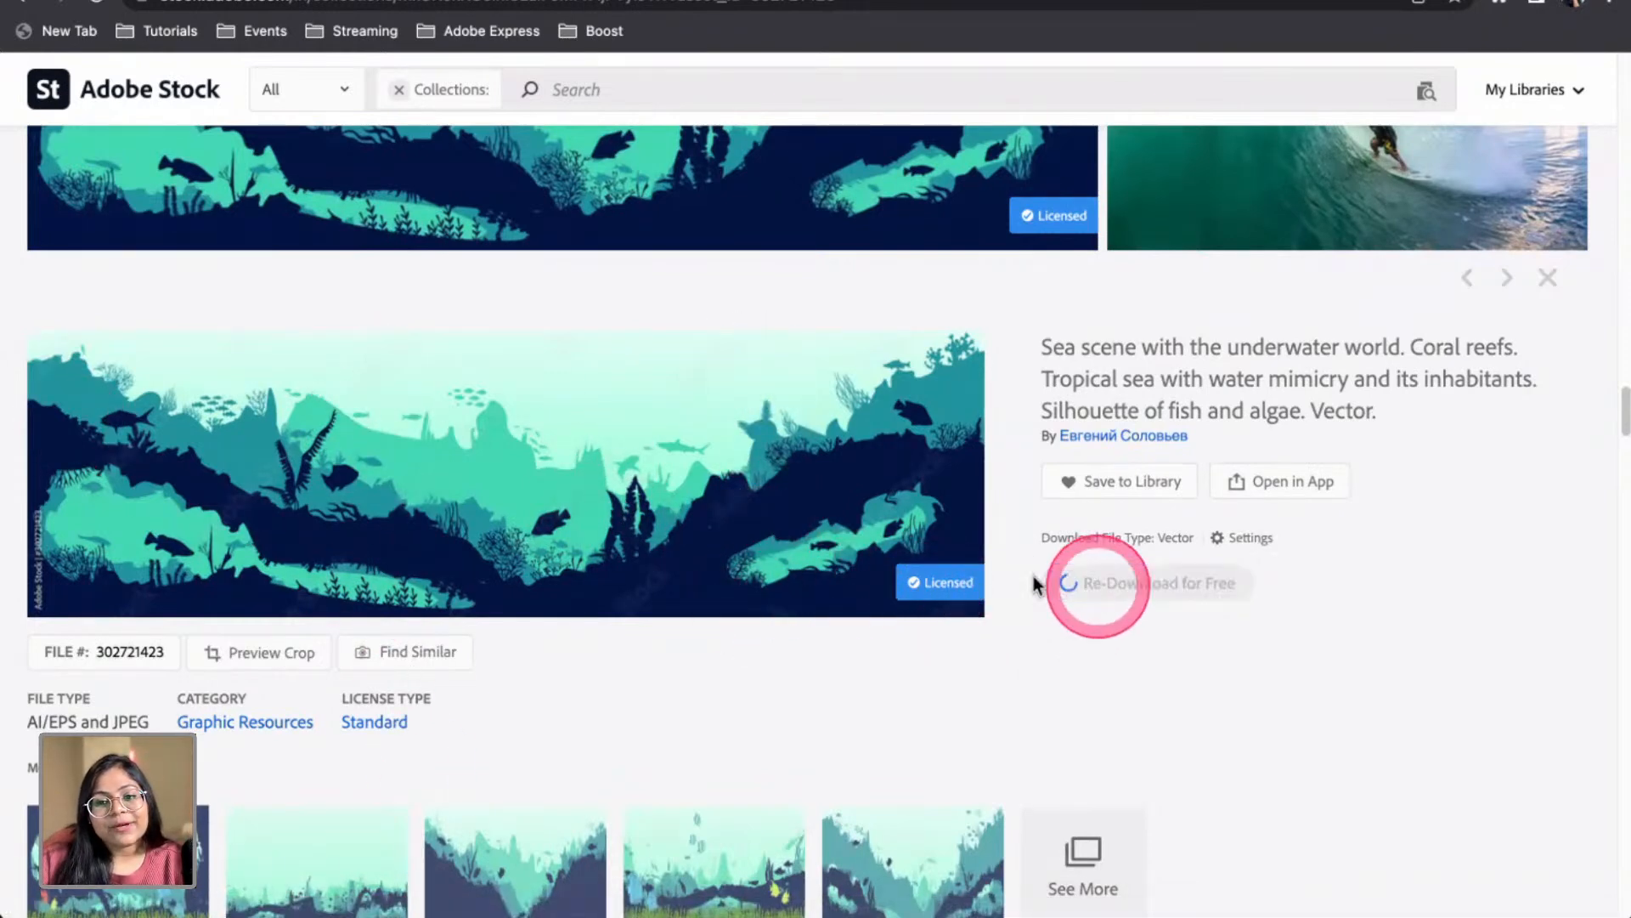
click(795, 602)
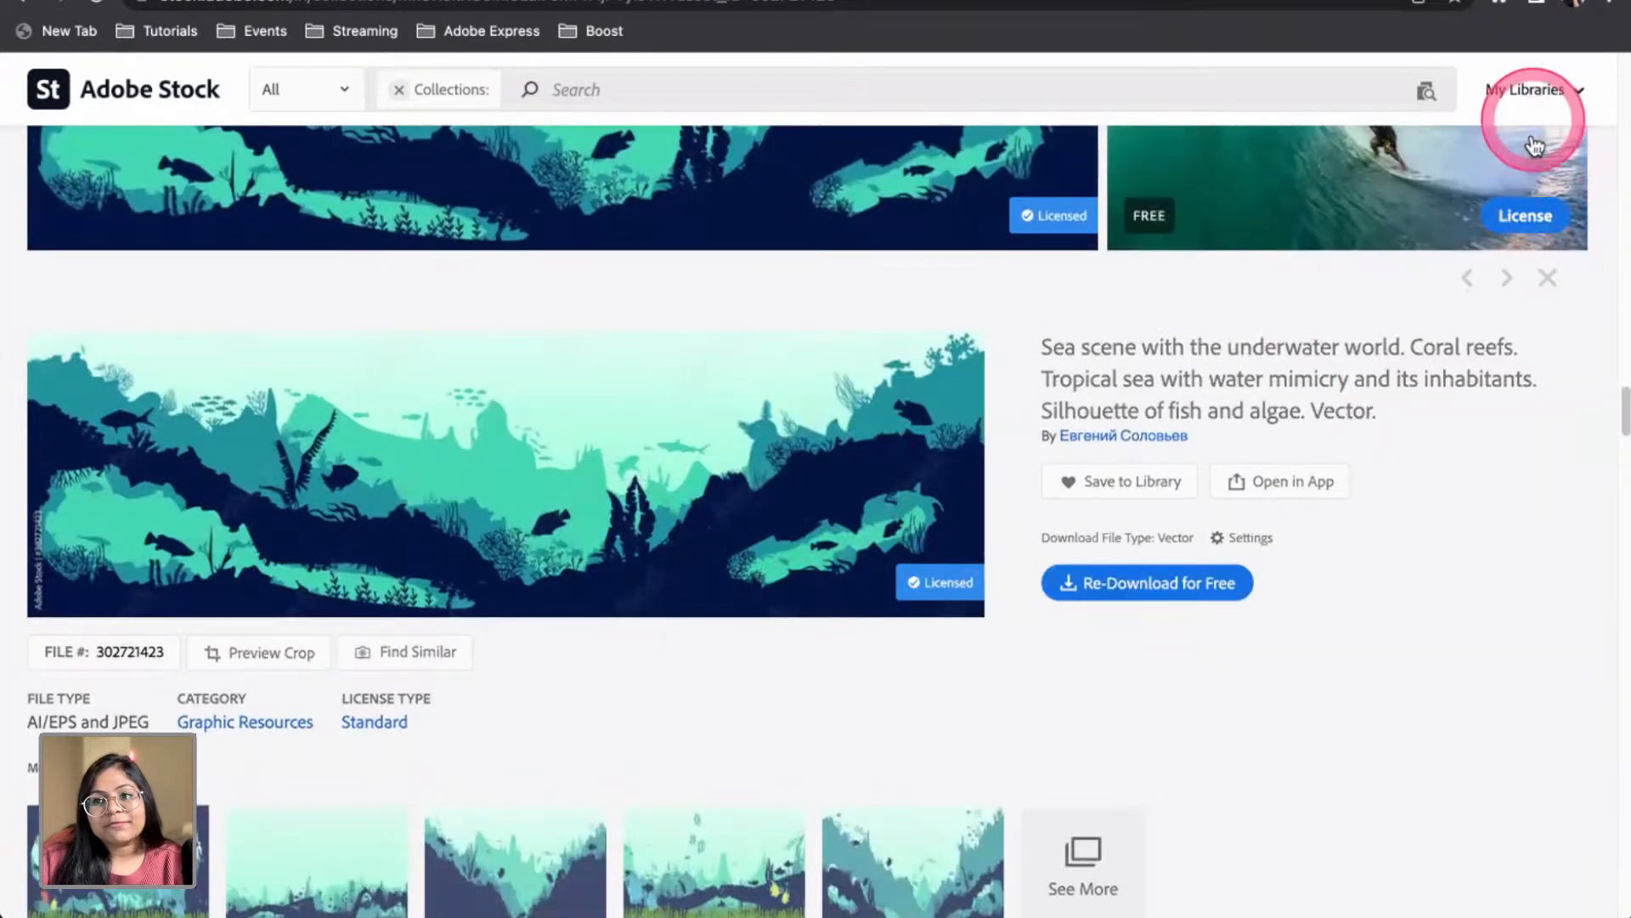
click(1172, 582)
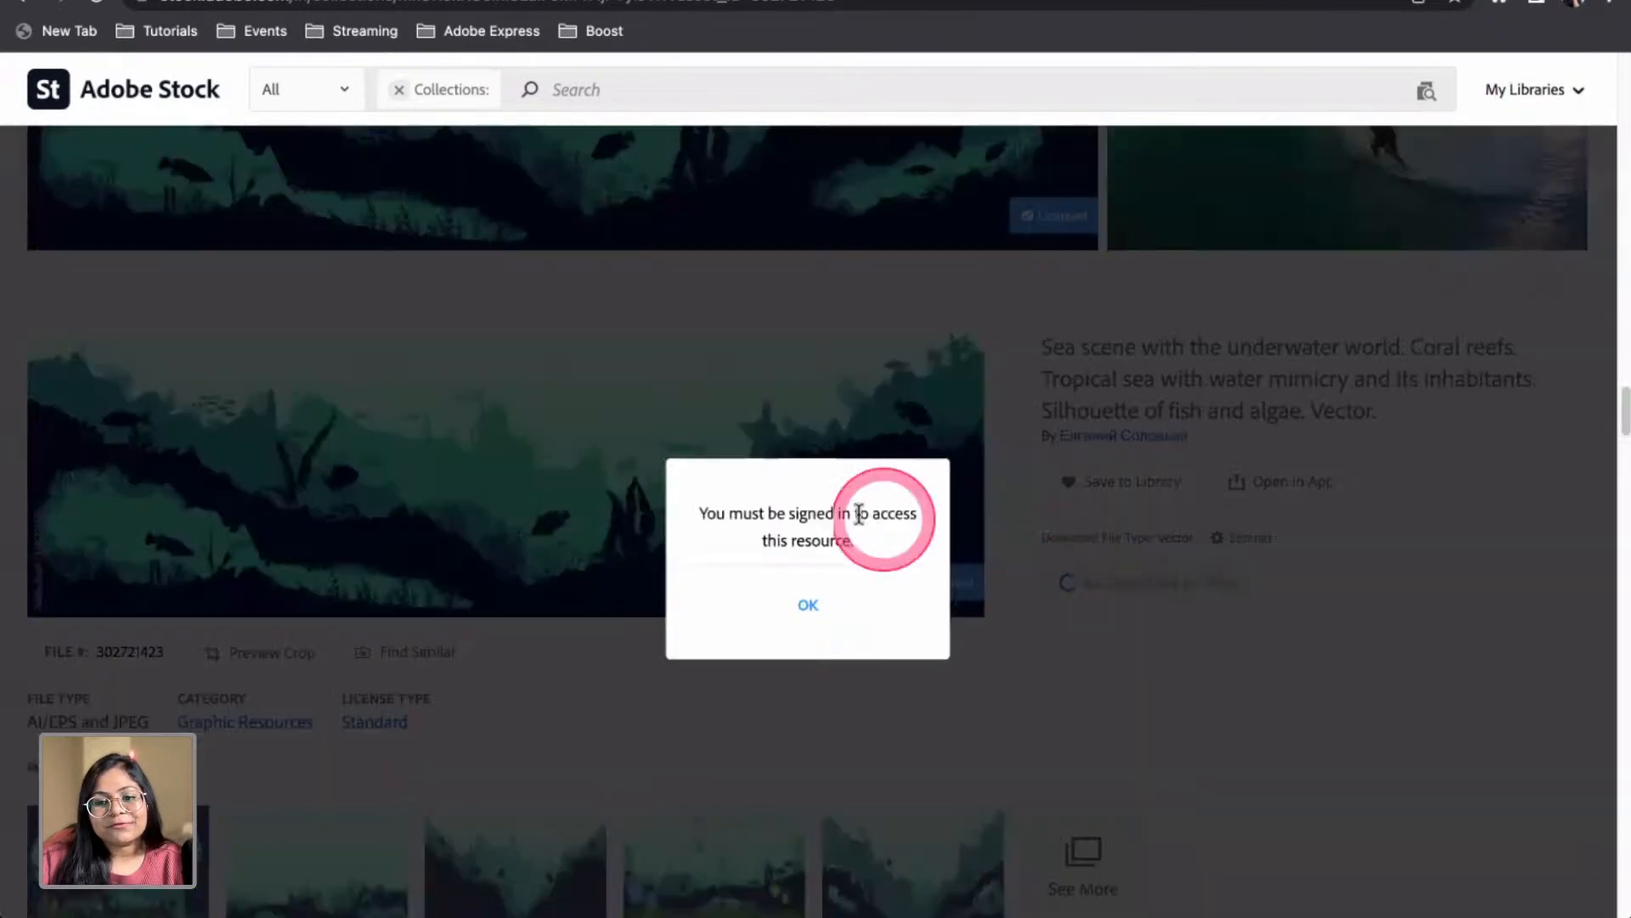
click(811, 601)
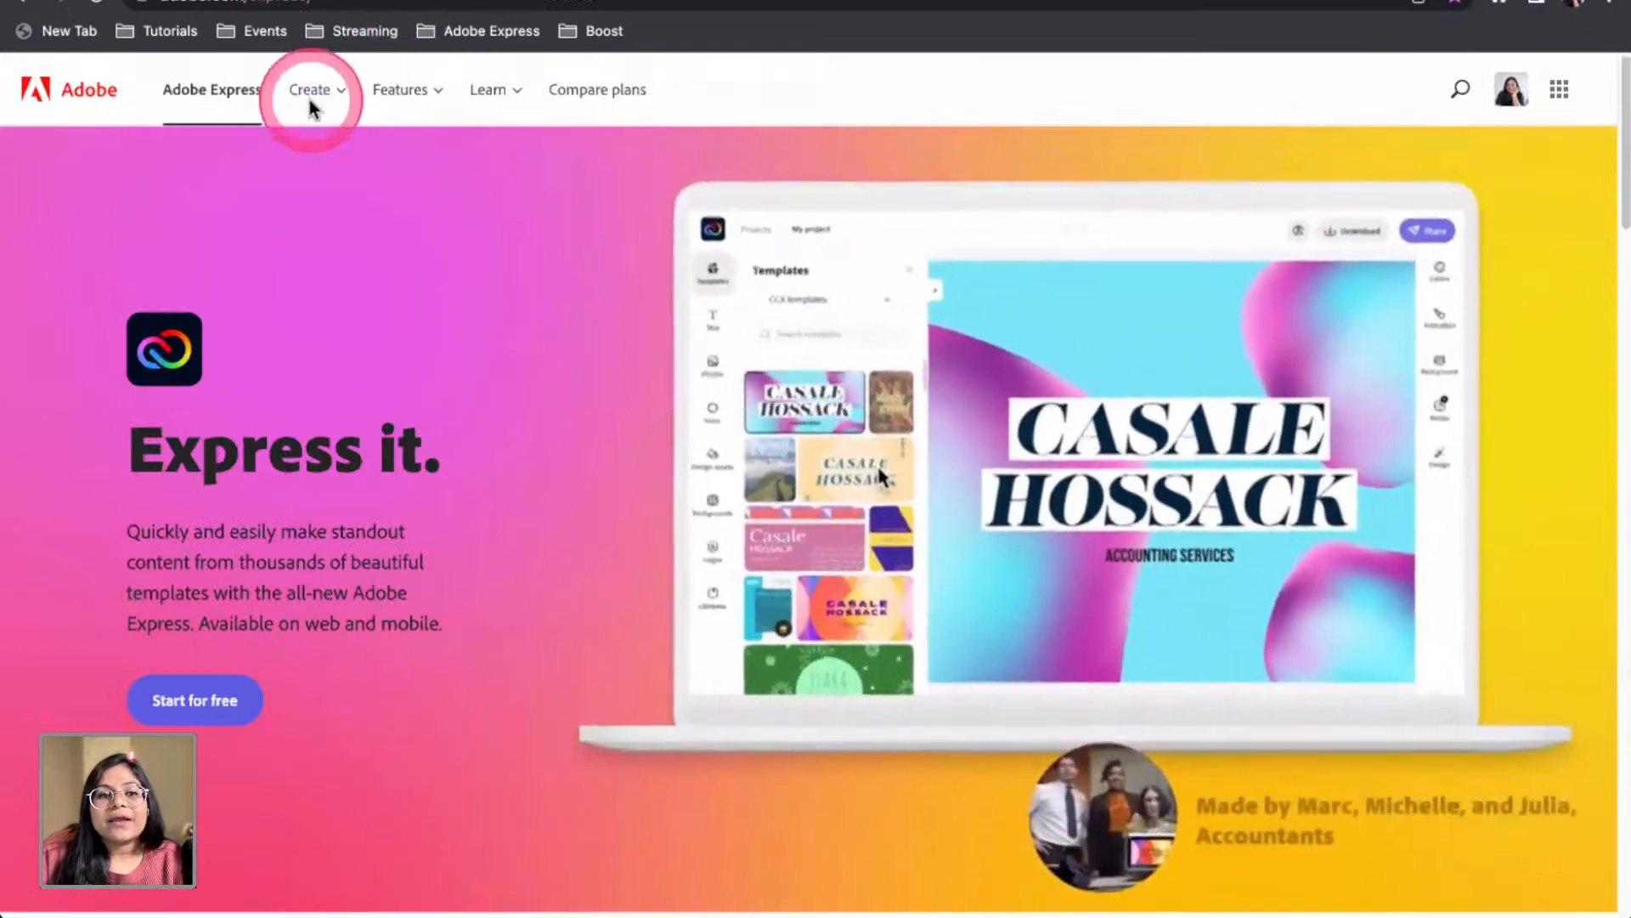
Launch Creative Cloud Express from the Adobe Express web page and view its create-new options and quick actions
scroll(548, 654, down, 20)
click(768, 279)
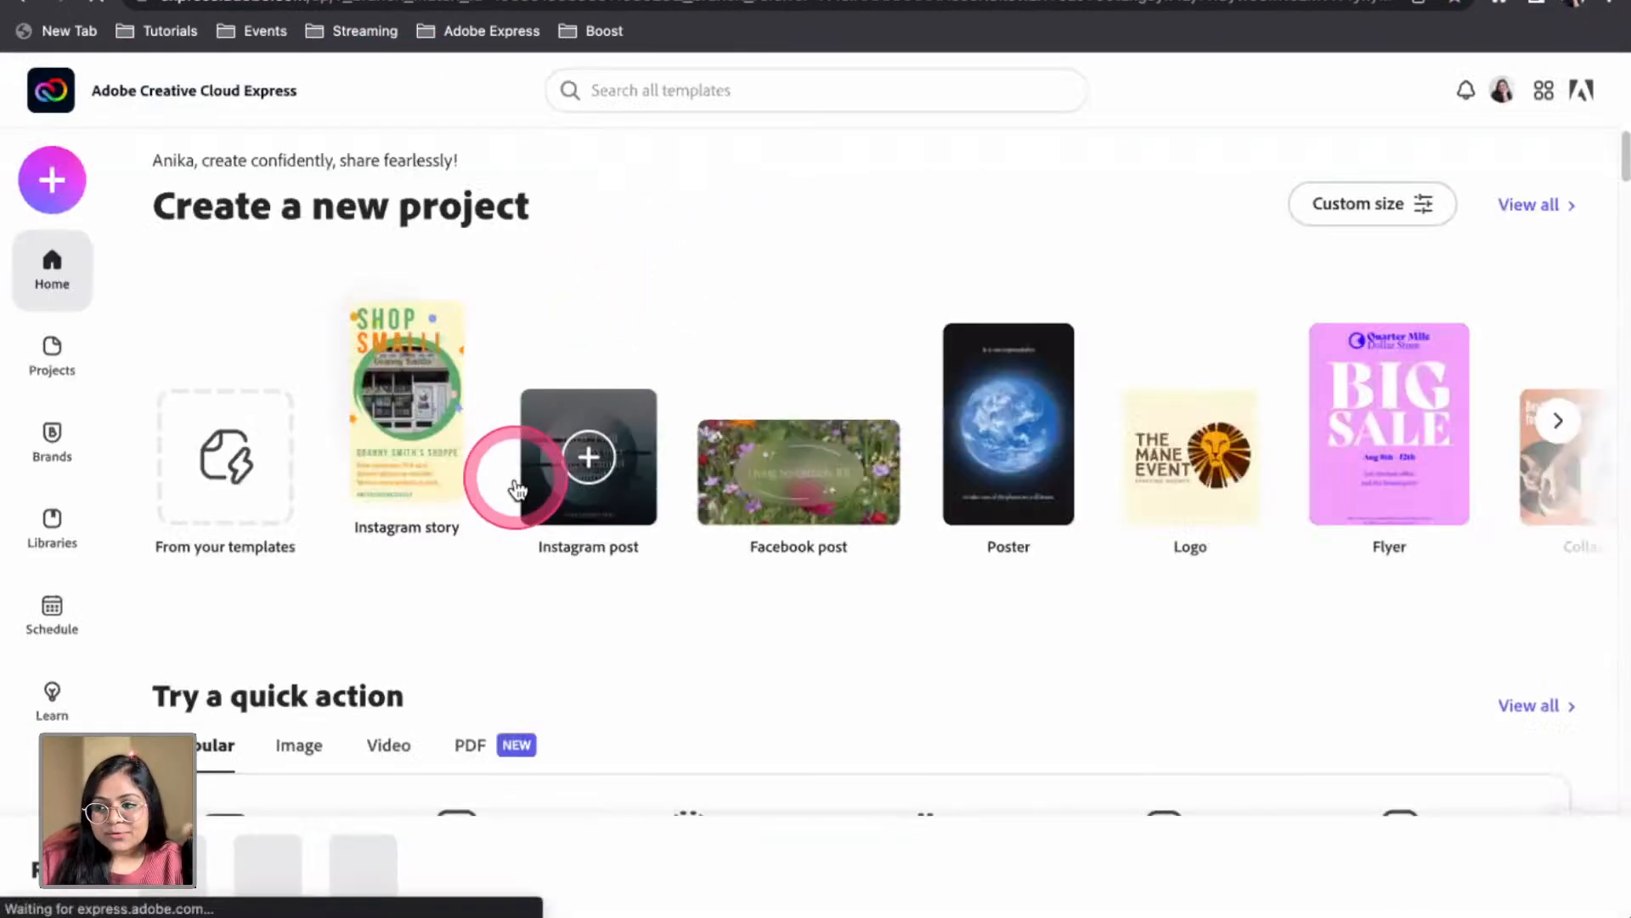
click(52, 180)
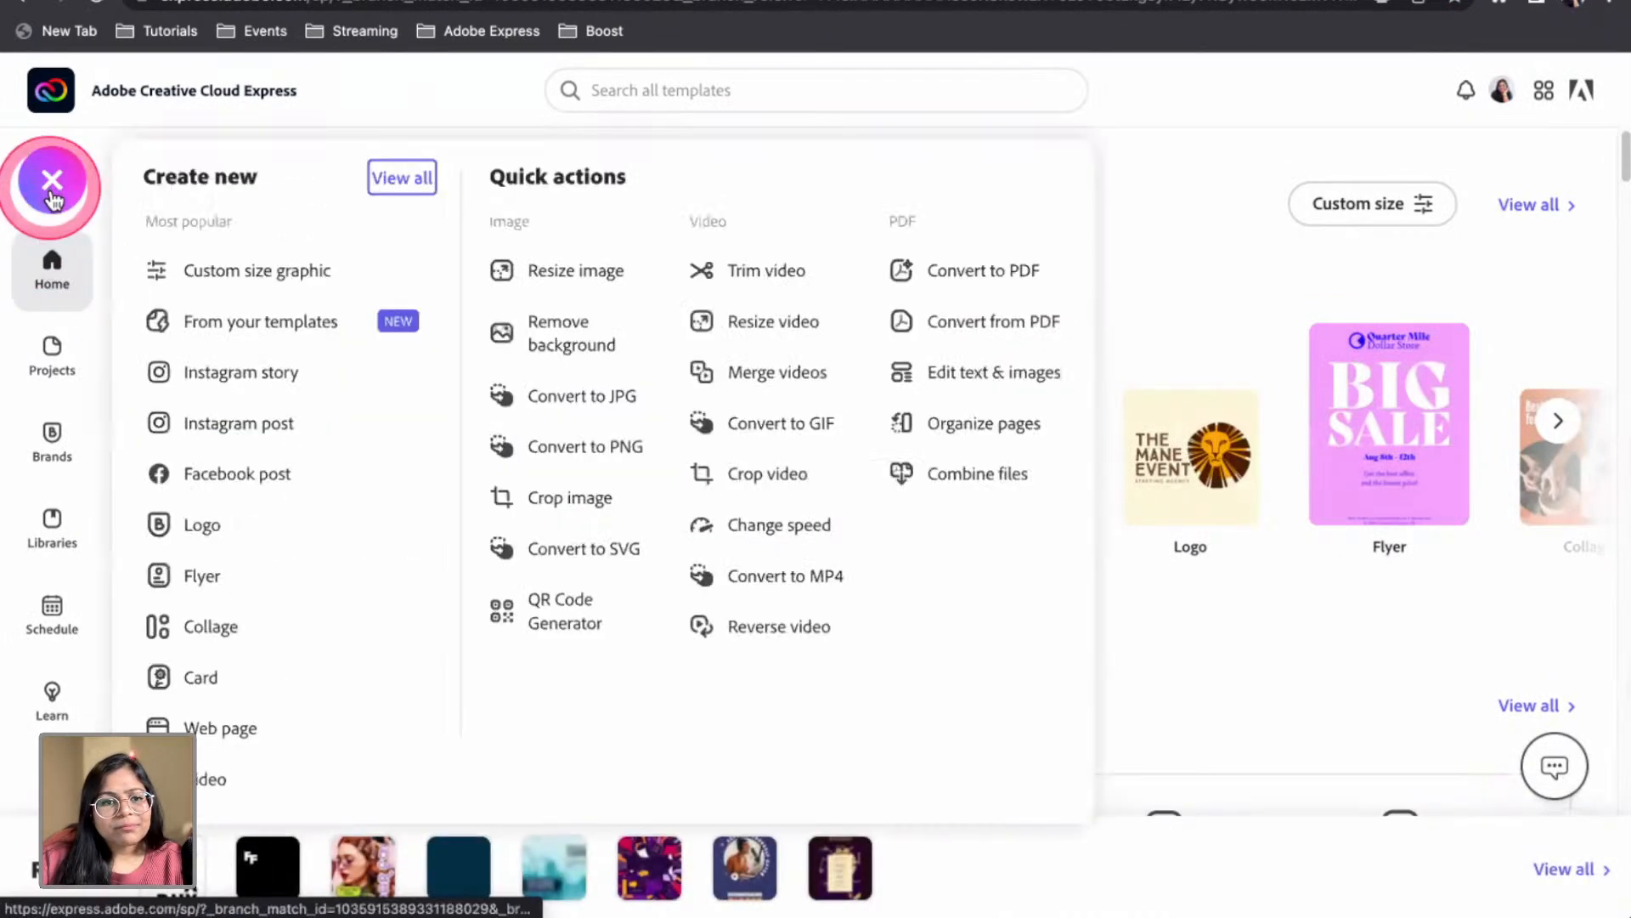
click(1183, 237)
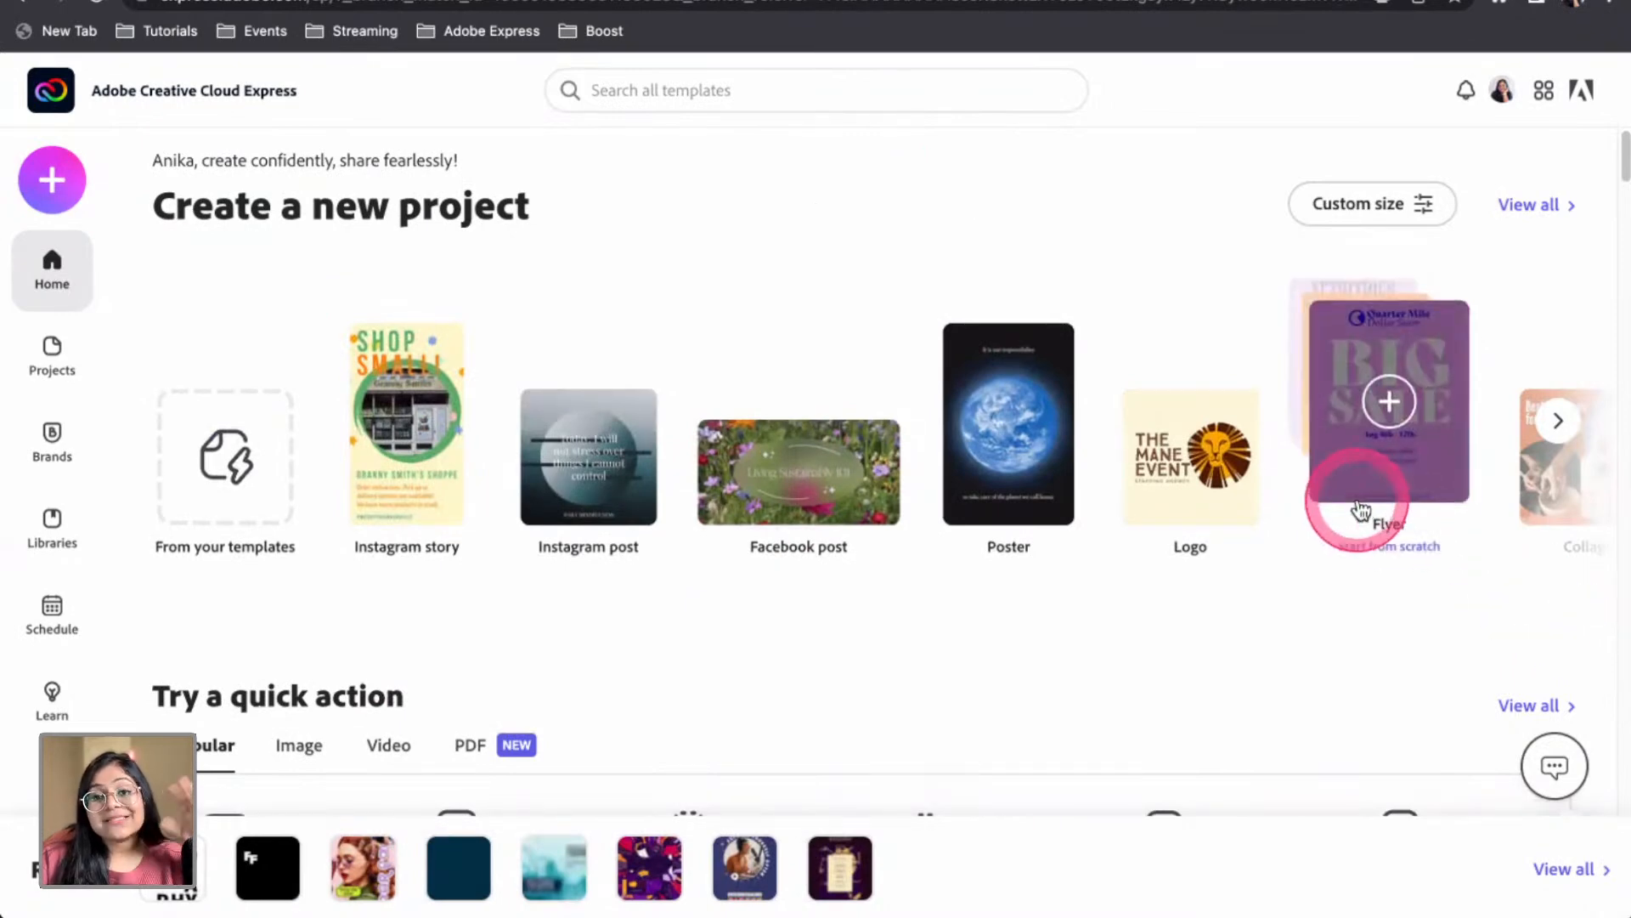
Look through the home page's project types, quick actions and template collections for Instagram stories and posts
scroll(1224, 471, down, 4)
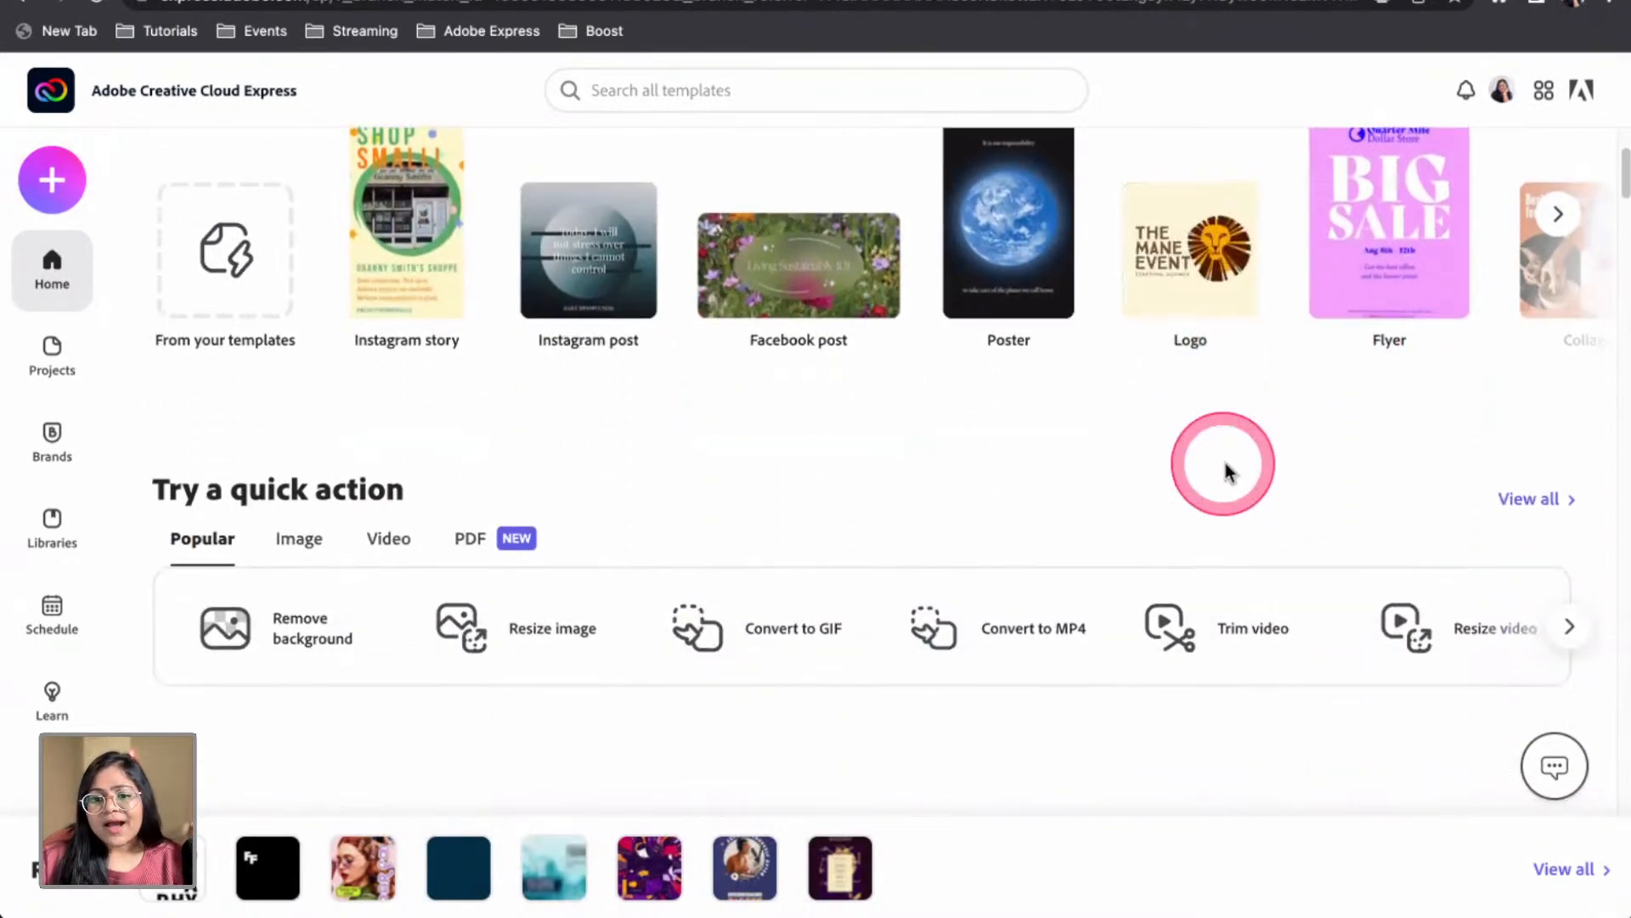
scroll(1224, 472, down, 2)
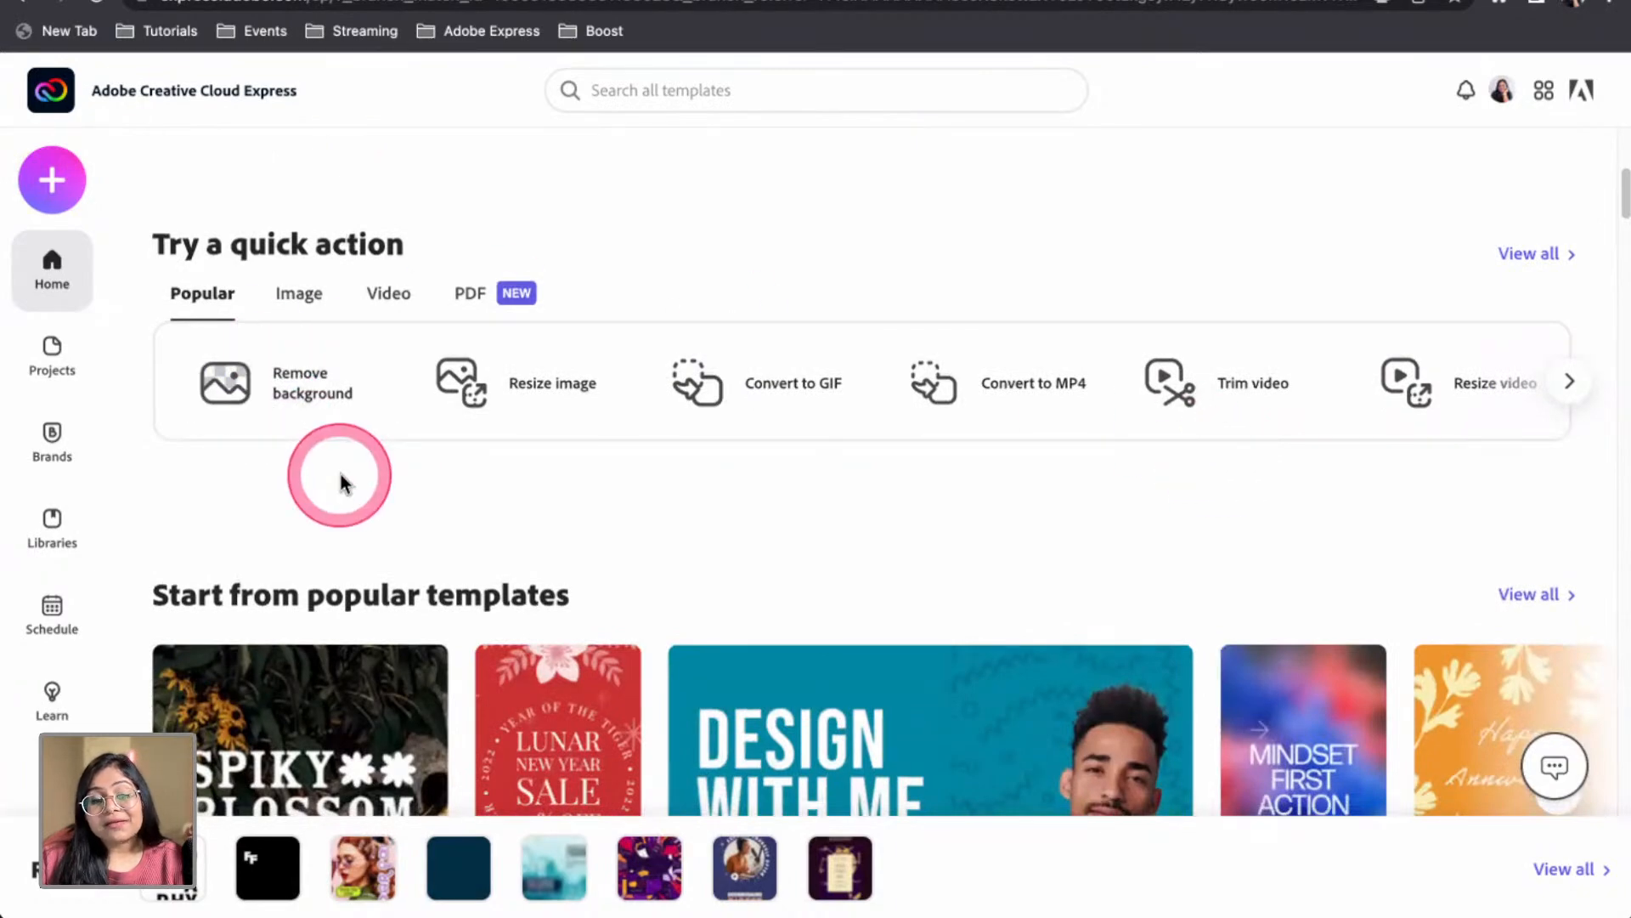
scroll(340, 483, down, 10)
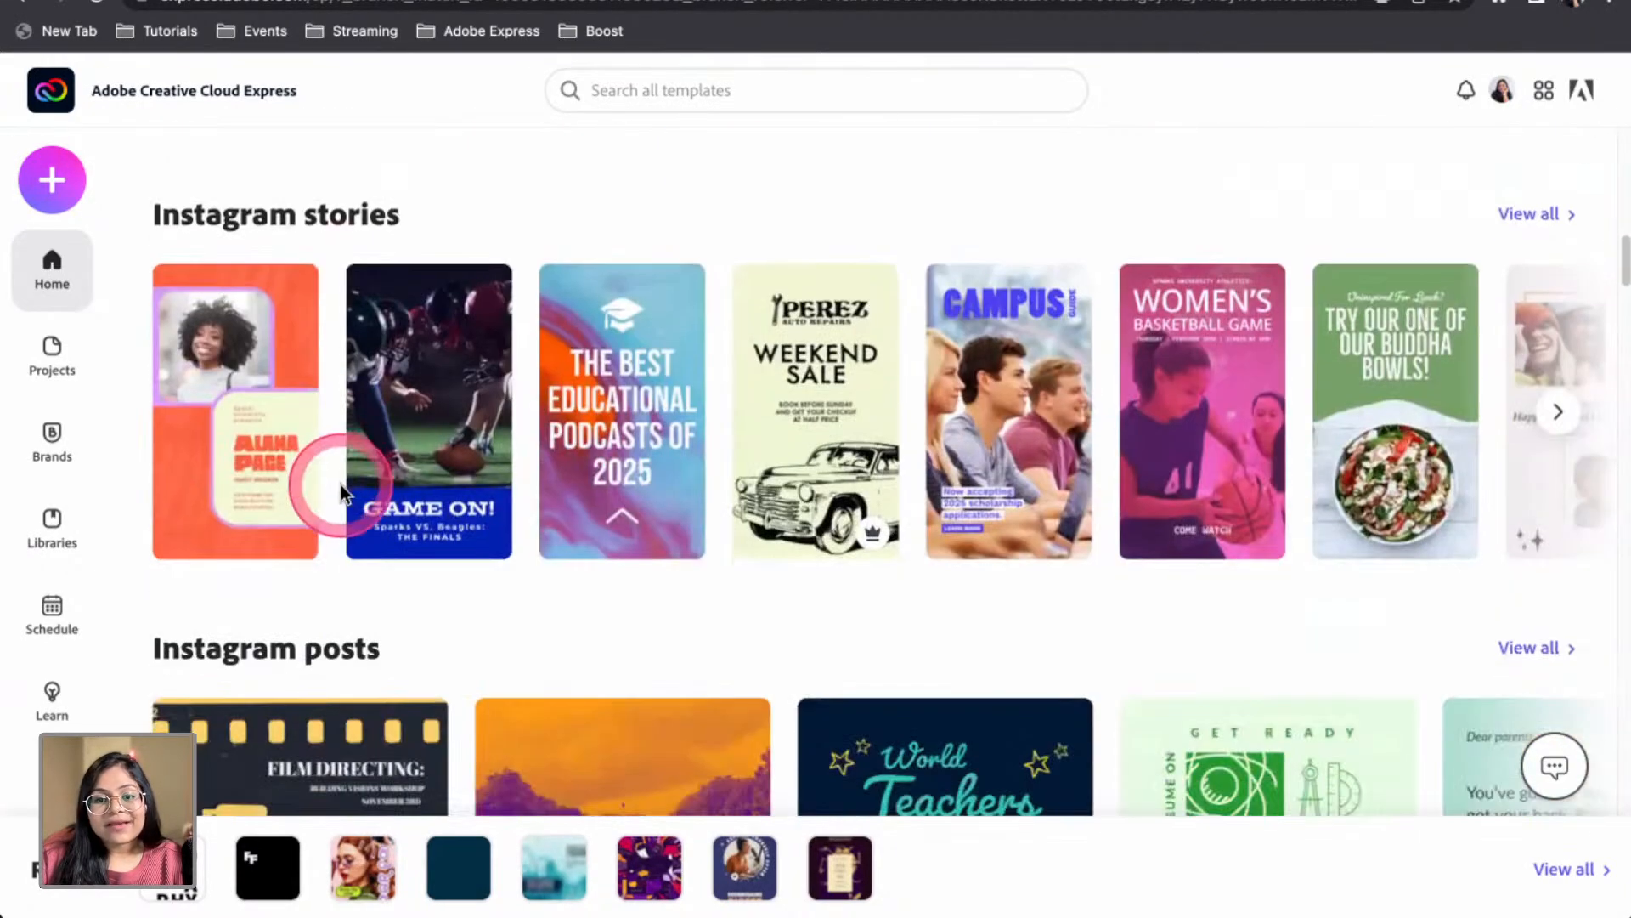
scroll(340, 484, up, 10)
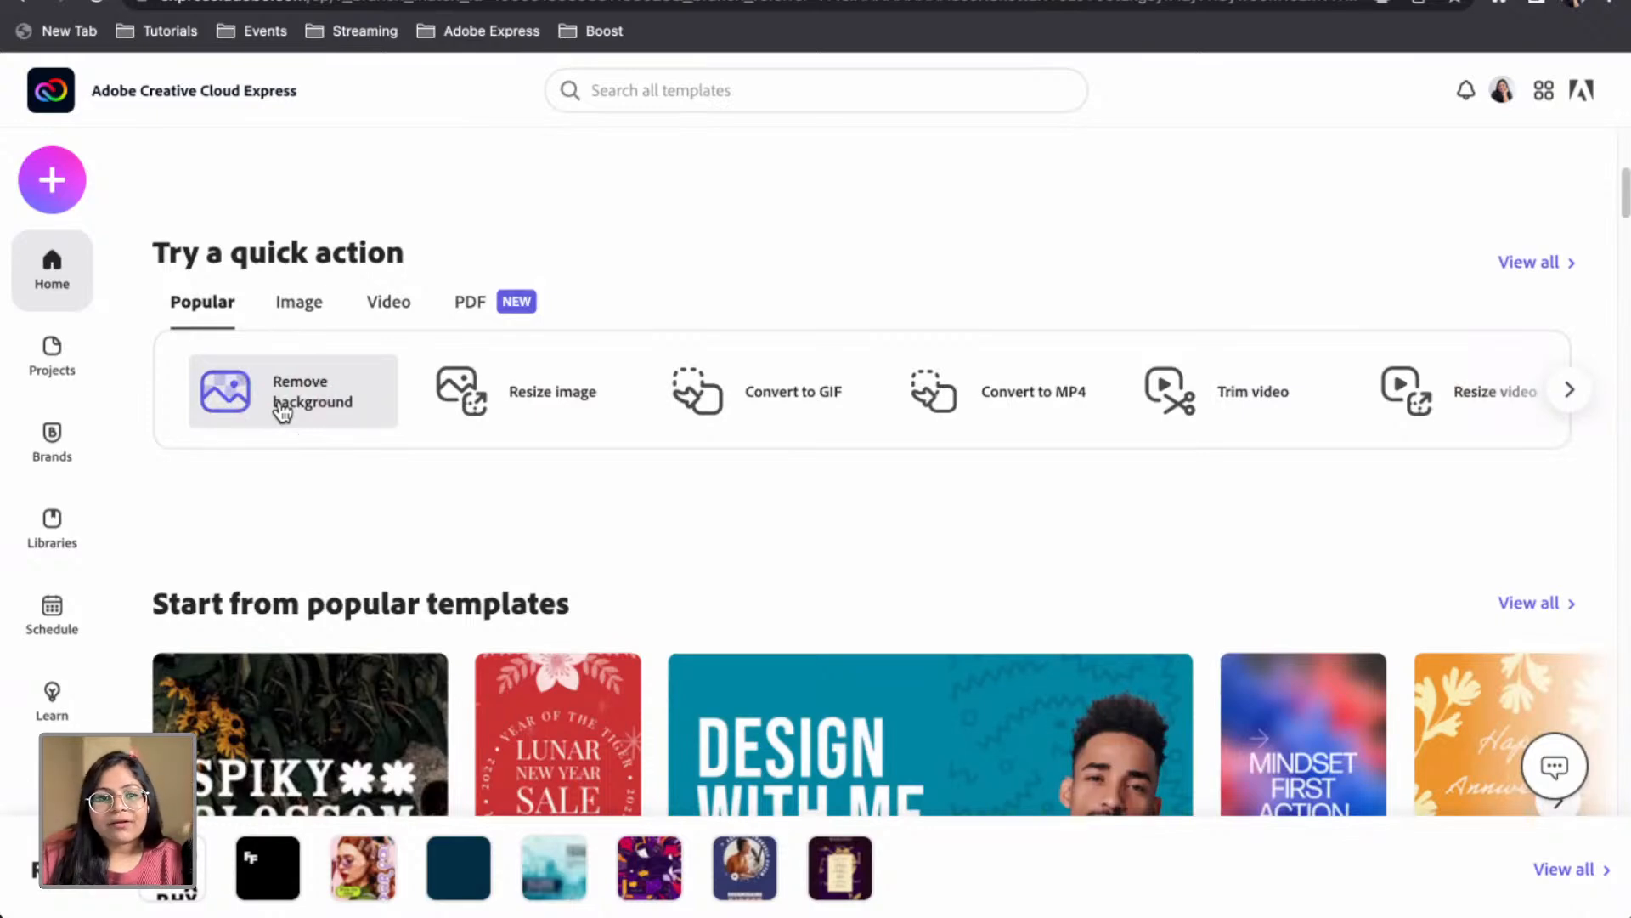
scroll(299, 462, up, 5)
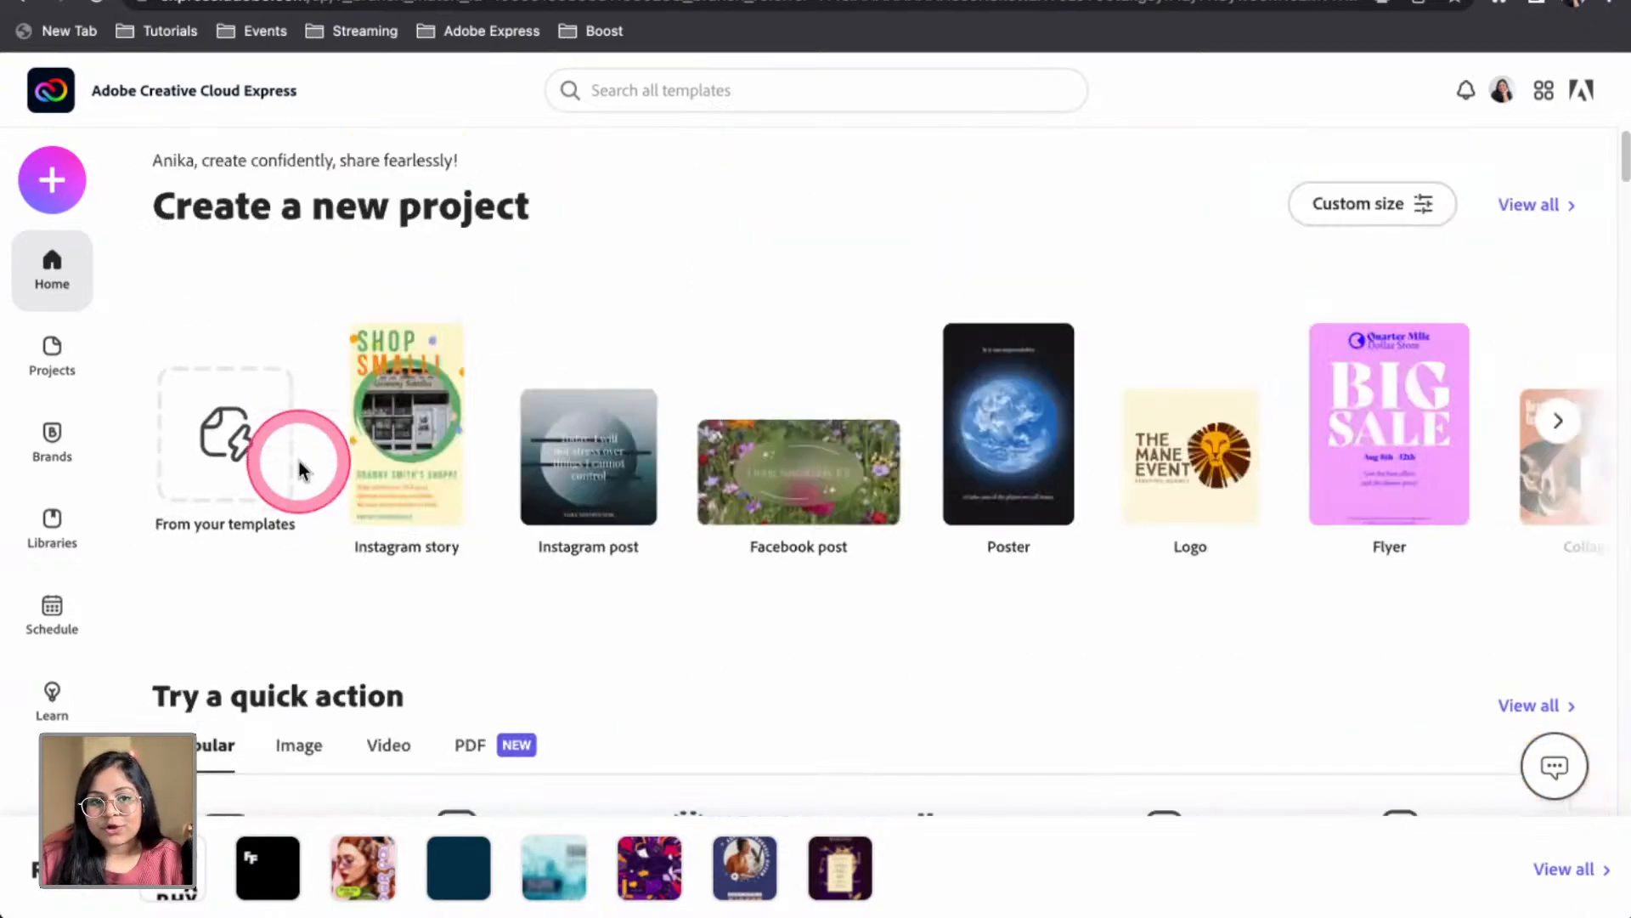
Create a blank custom-size graphic 5400 px wide and 1080 px high, and dismiss the template suggestions
click(49, 181)
click(200, 273)
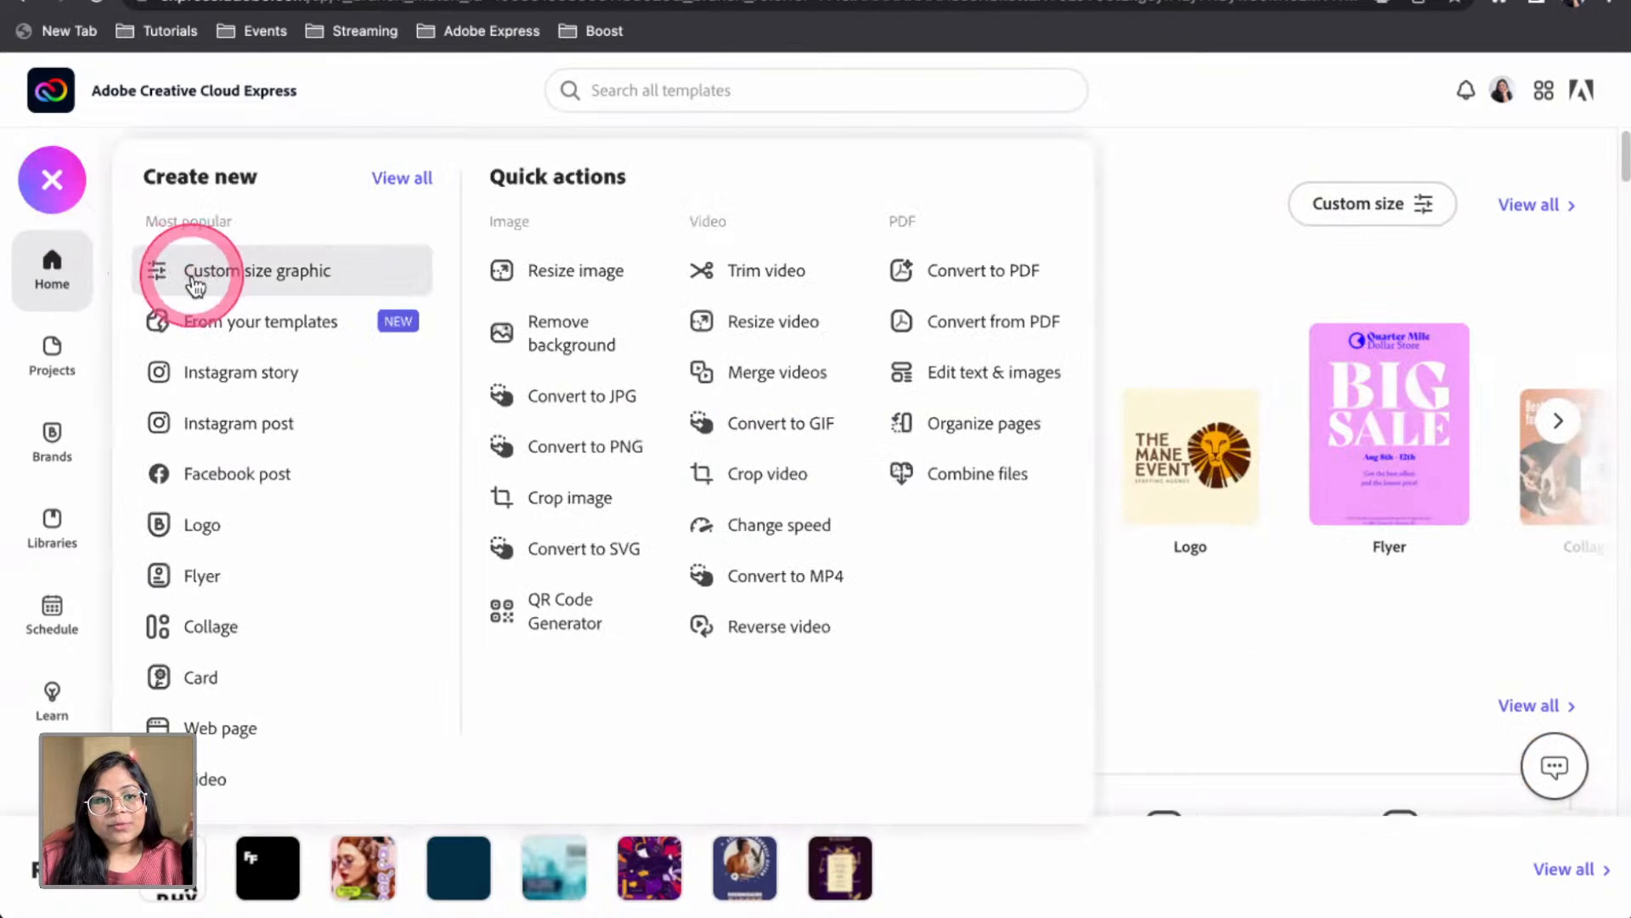
click(621, 550)
double_click(594, 548)
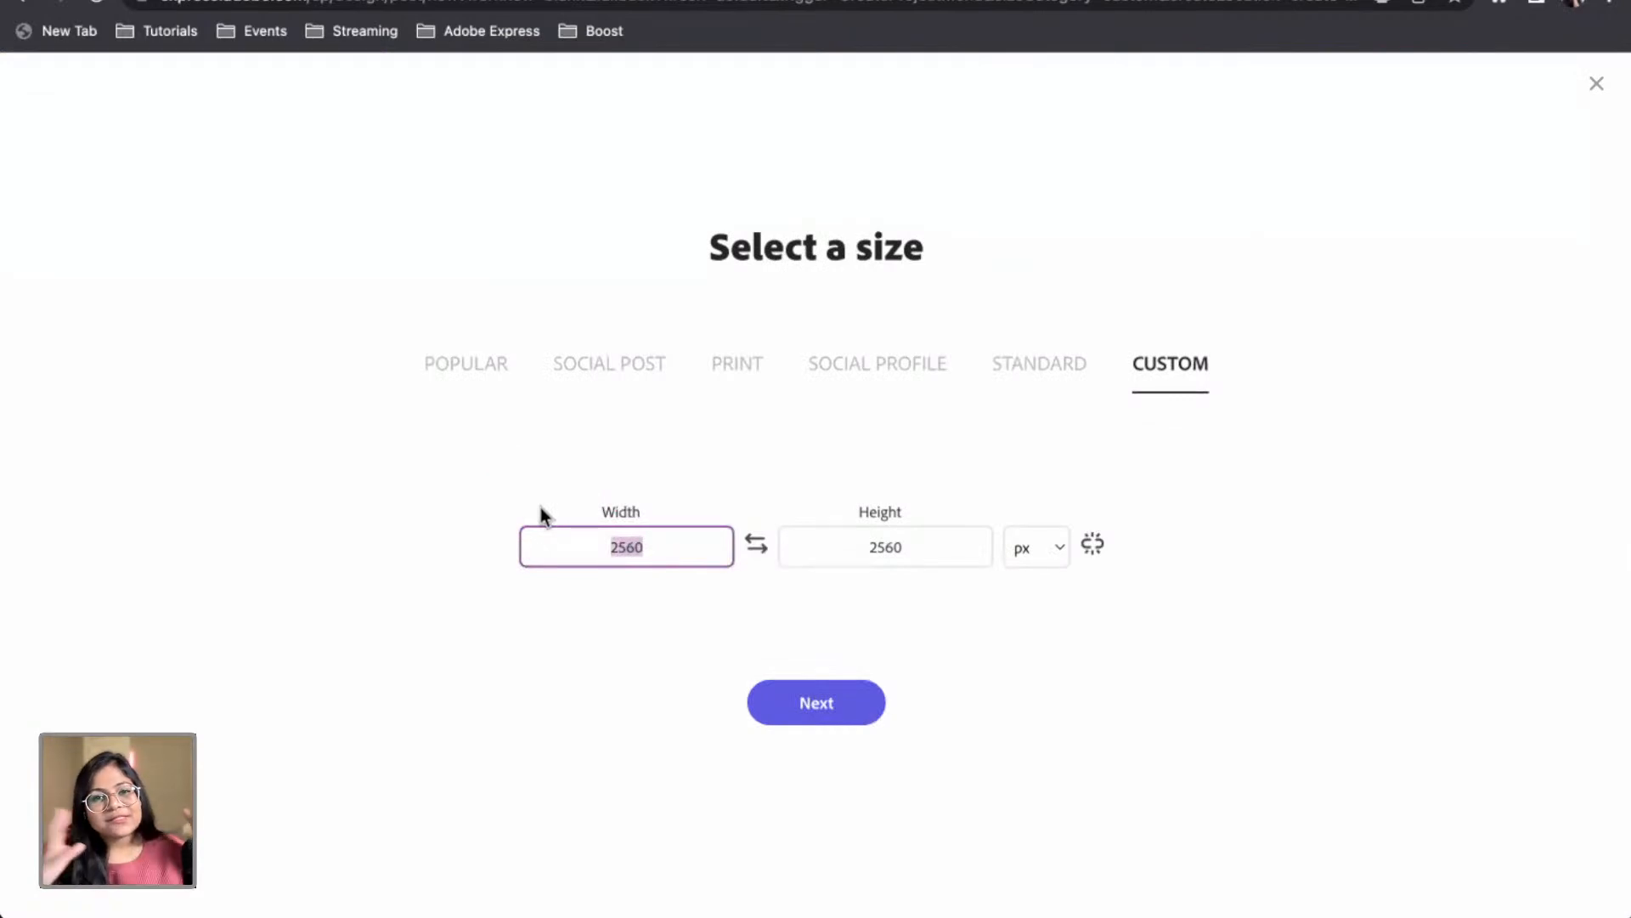
text(5400)
click(543, 664)
click(913, 544)
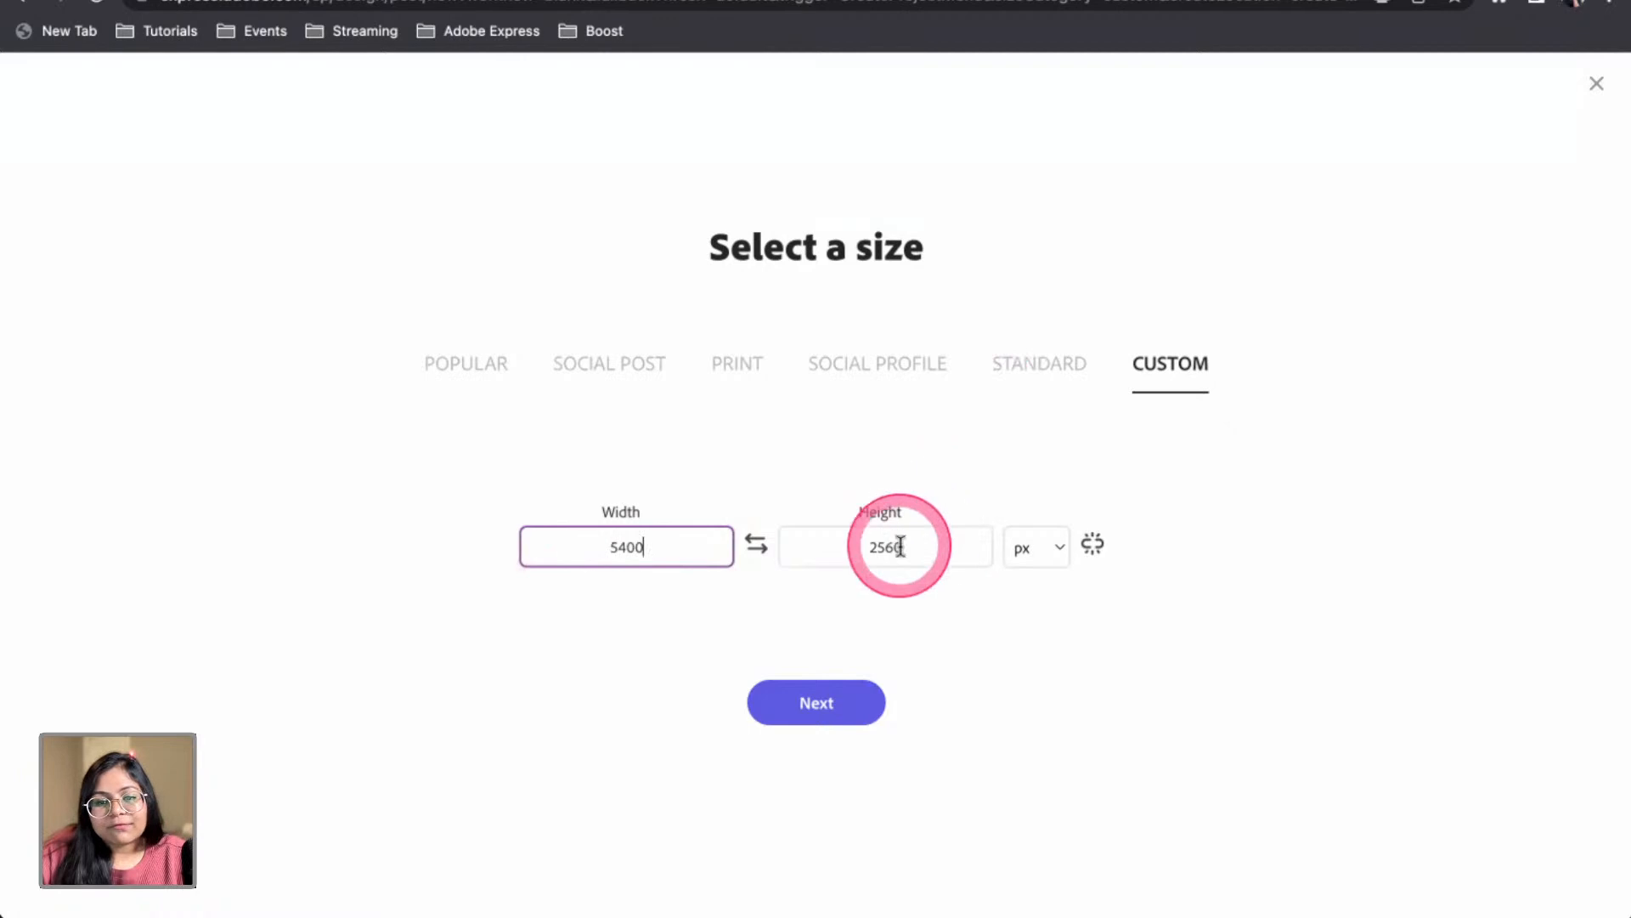
double_click(916, 539)
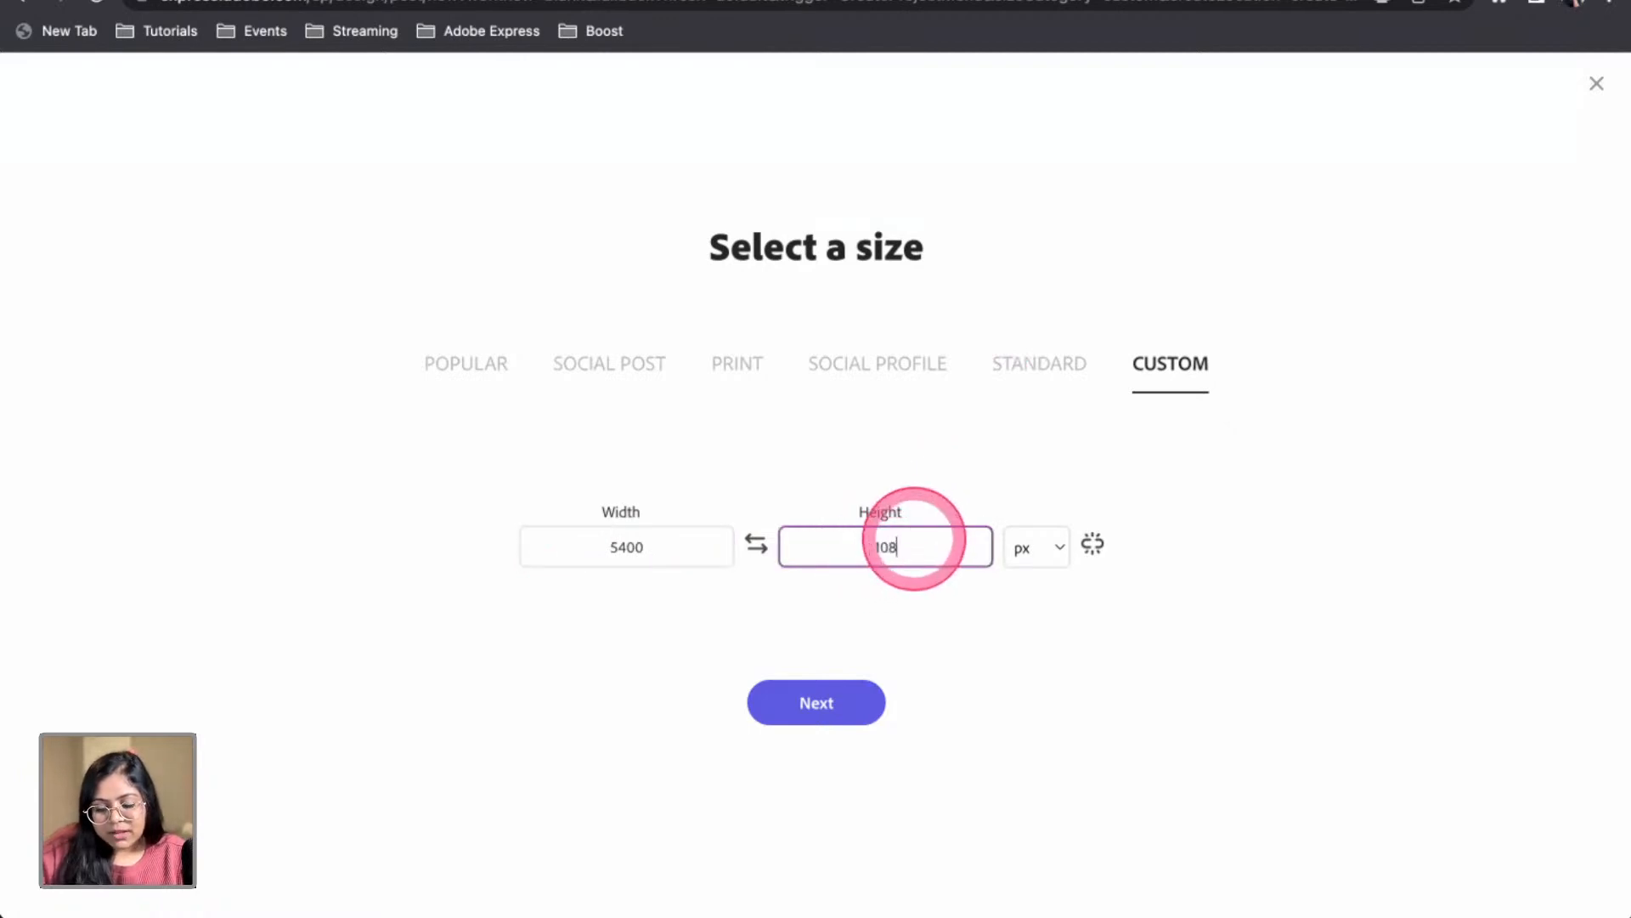
text(1080)
click(855, 700)
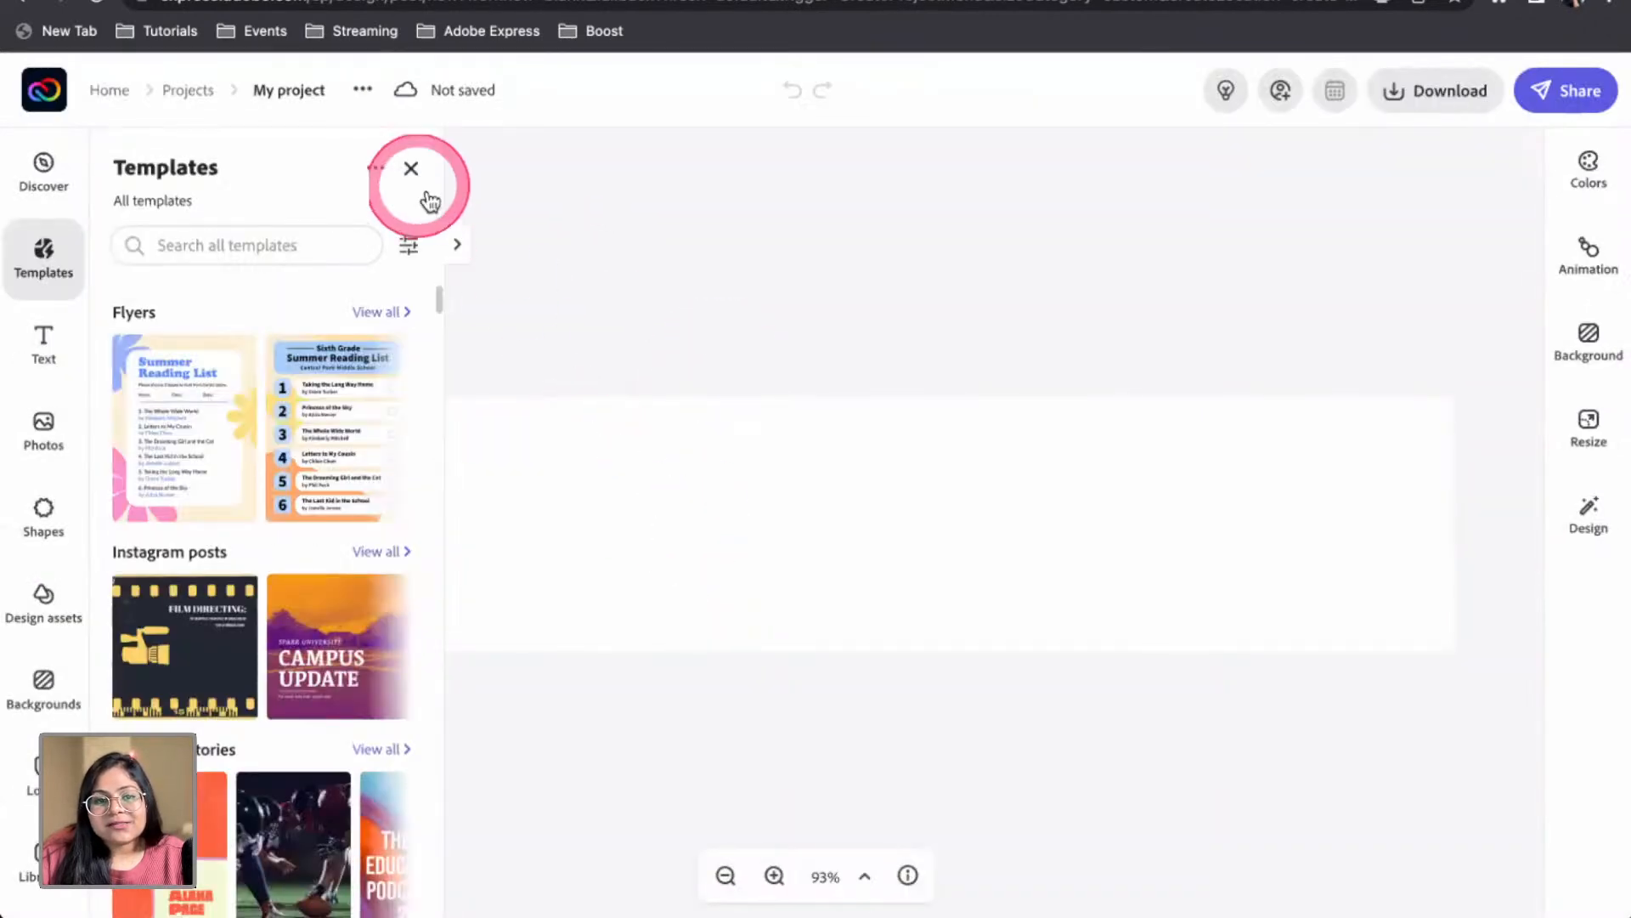
click(411, 168)
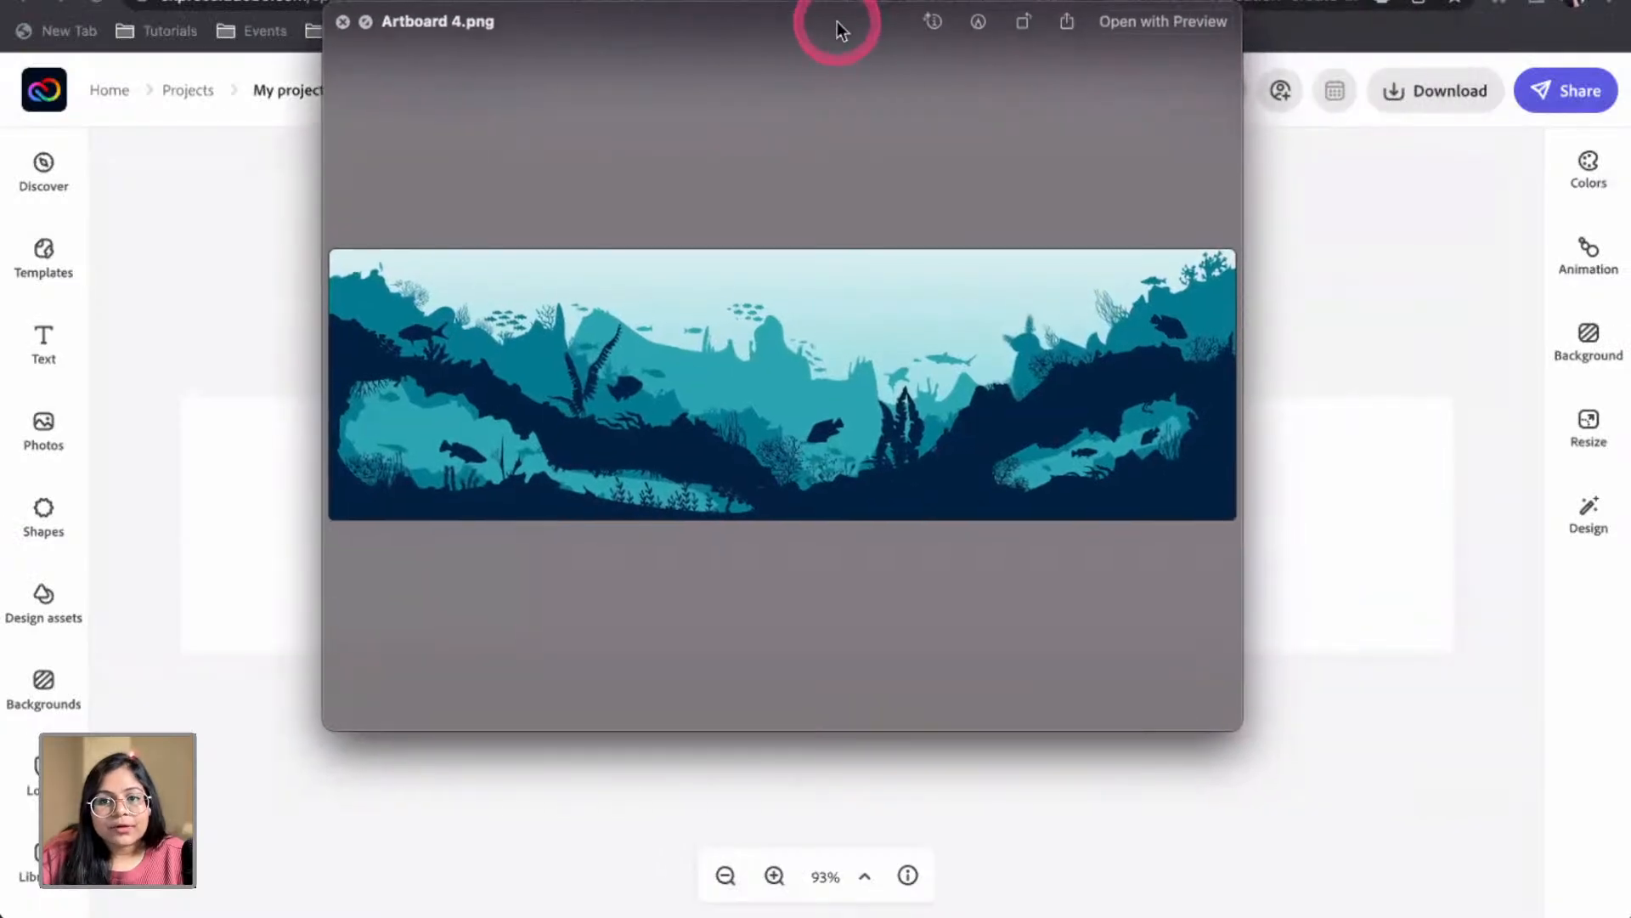
Place Artboard 4.png on the blank canvas and enlarge it from the canvas's left edge across most of its width
key(space)
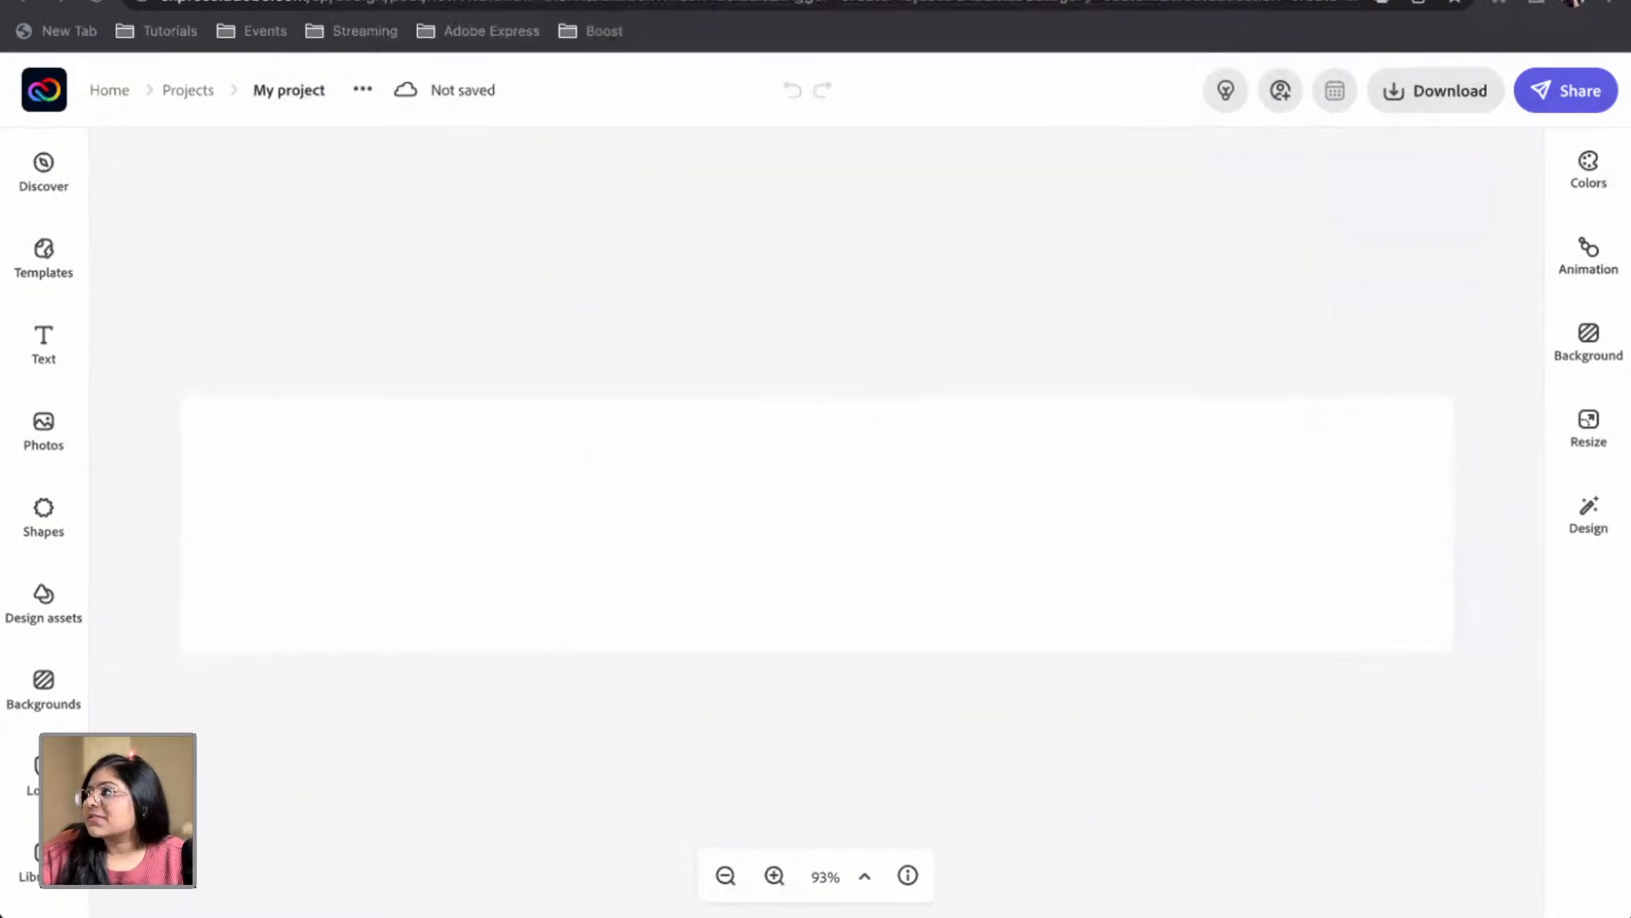
drag(1623, 429, 720, 510)
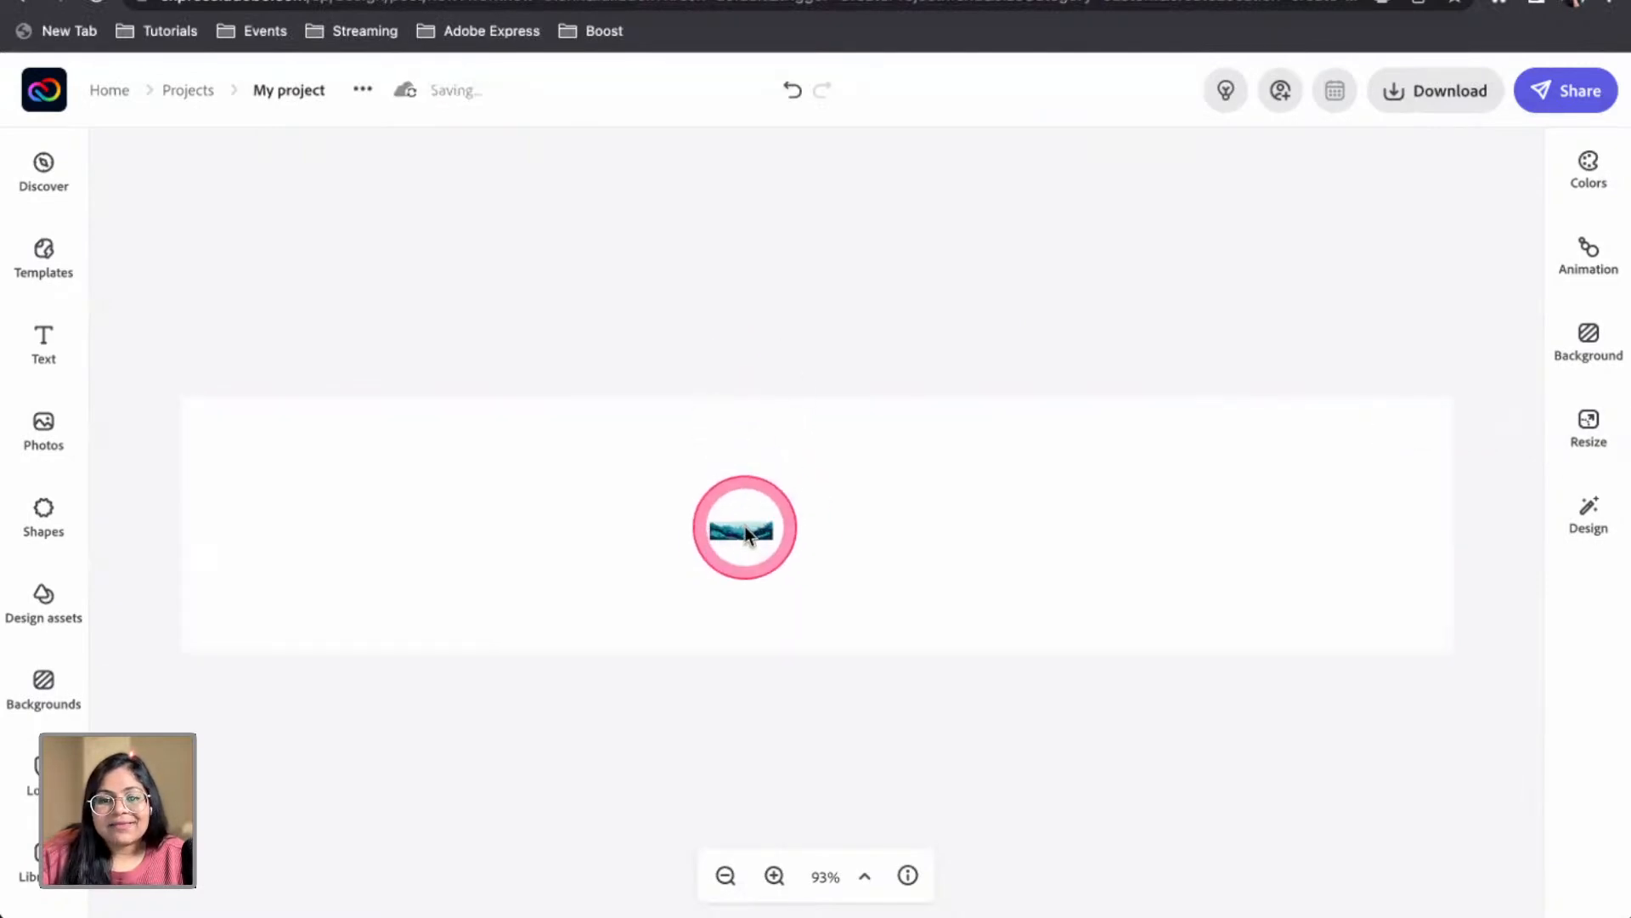
click(742, 530)
drag(711, 520, 165, 410)
drag(252, 448, 258, 486)
drag(783, 575, 1285, 734)
click(1122, 345)
click(1252, 539)
click(756, 369)
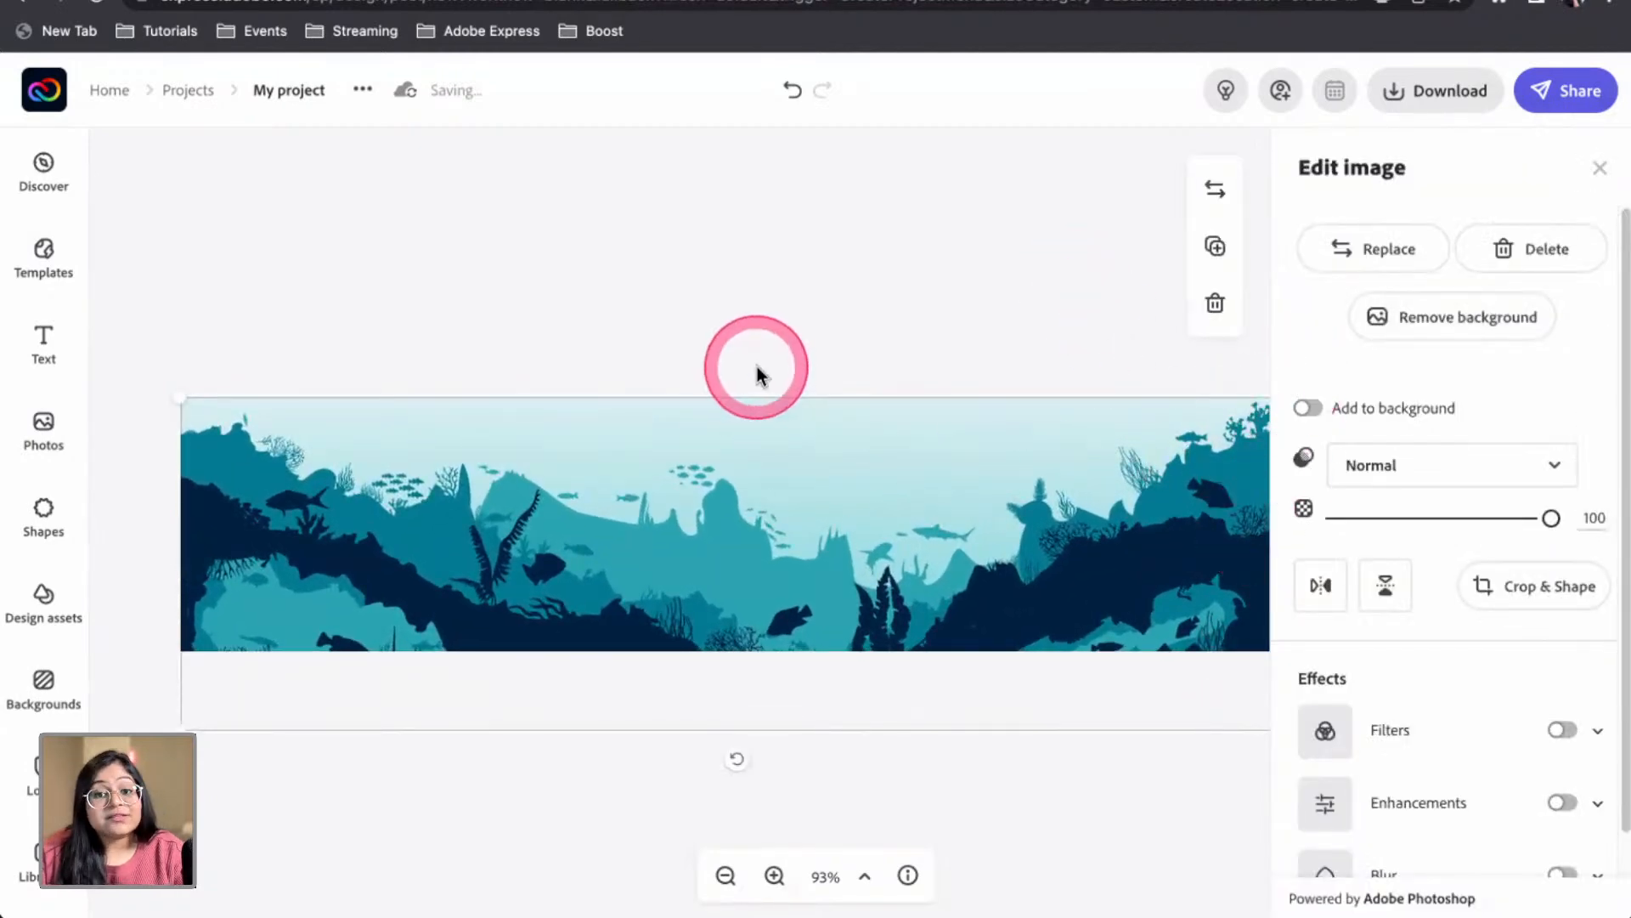
Enlarge the ocean image to reach the canvas's right edge and shift it down to align with the canvas's top edge
scroll(756, 367, right, 3)
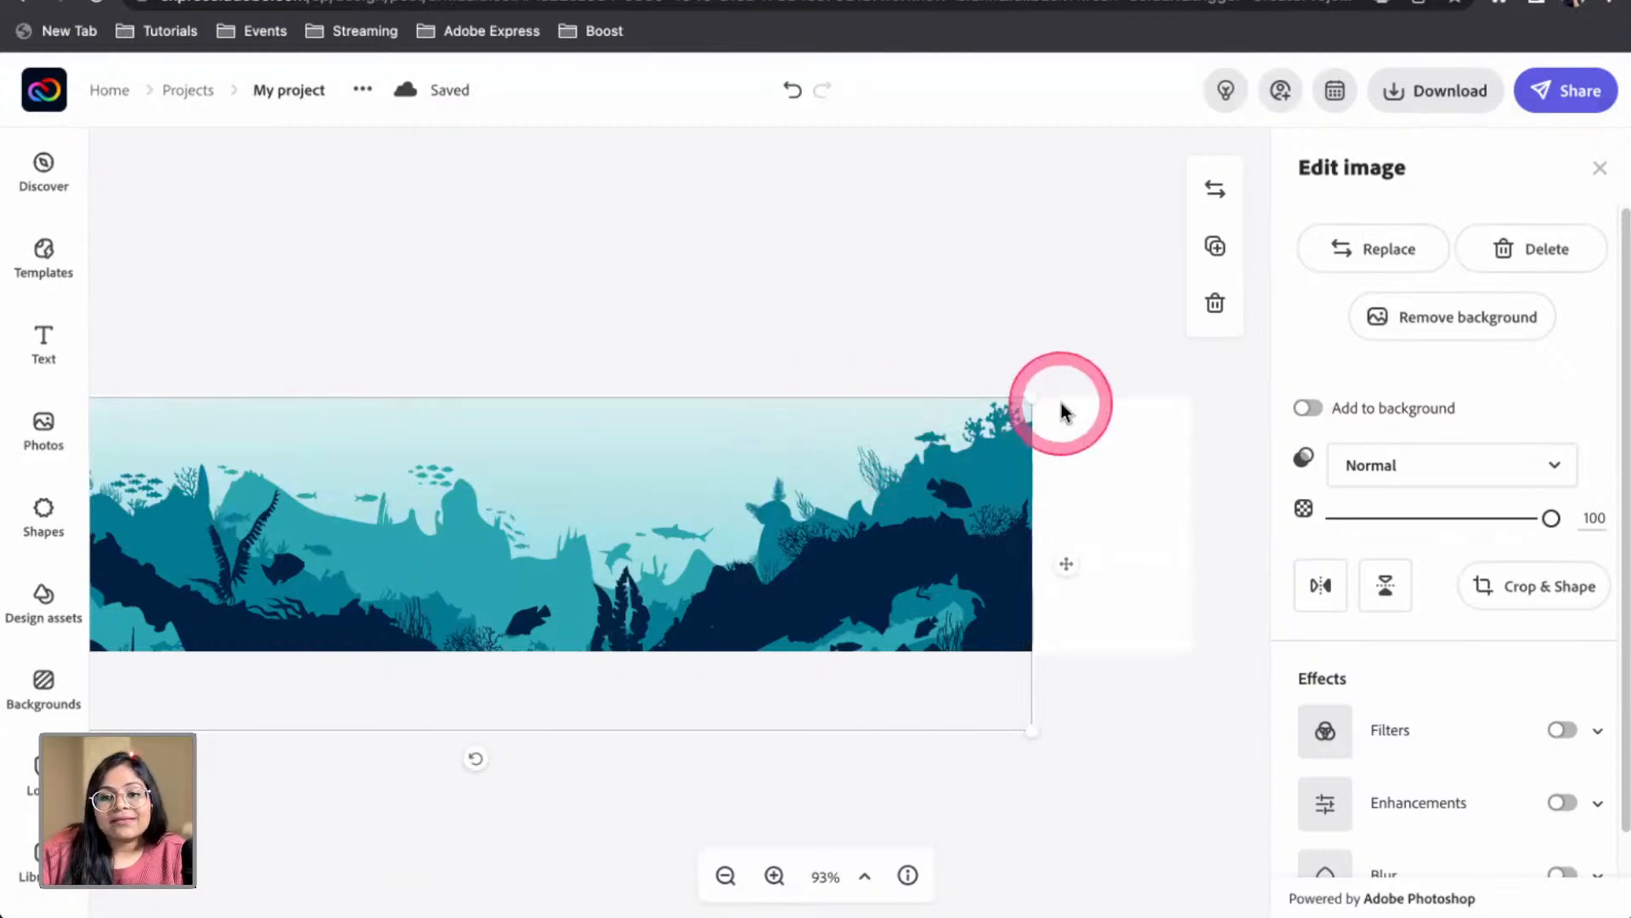
drag(1041, 403, 1198, 335)
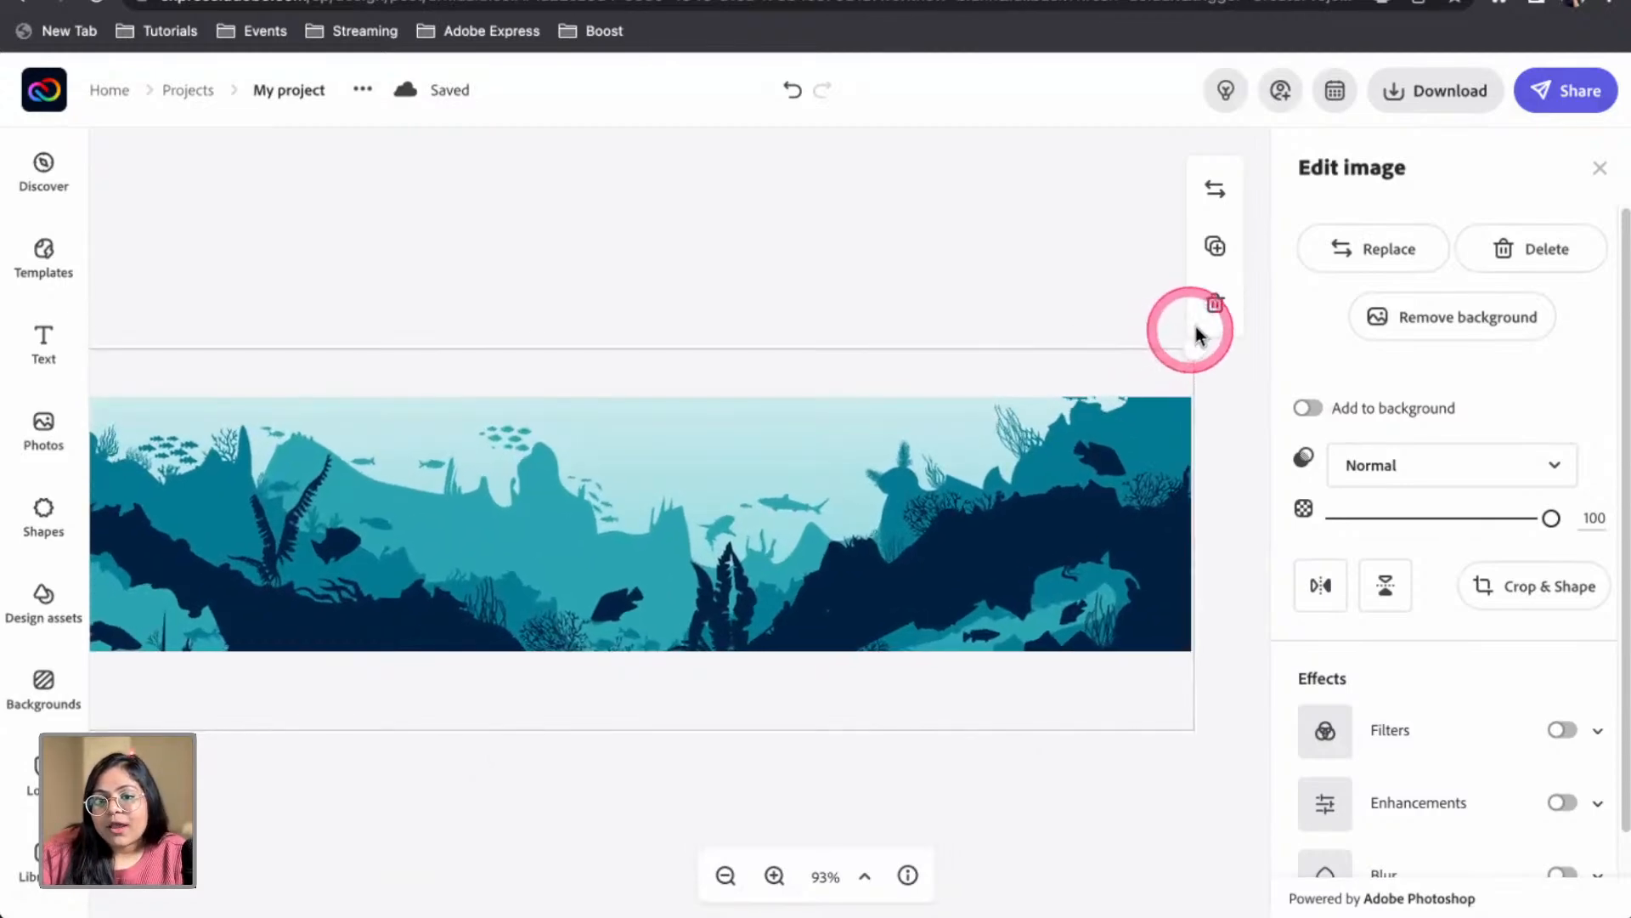
drag(822, 506, 823, 546)
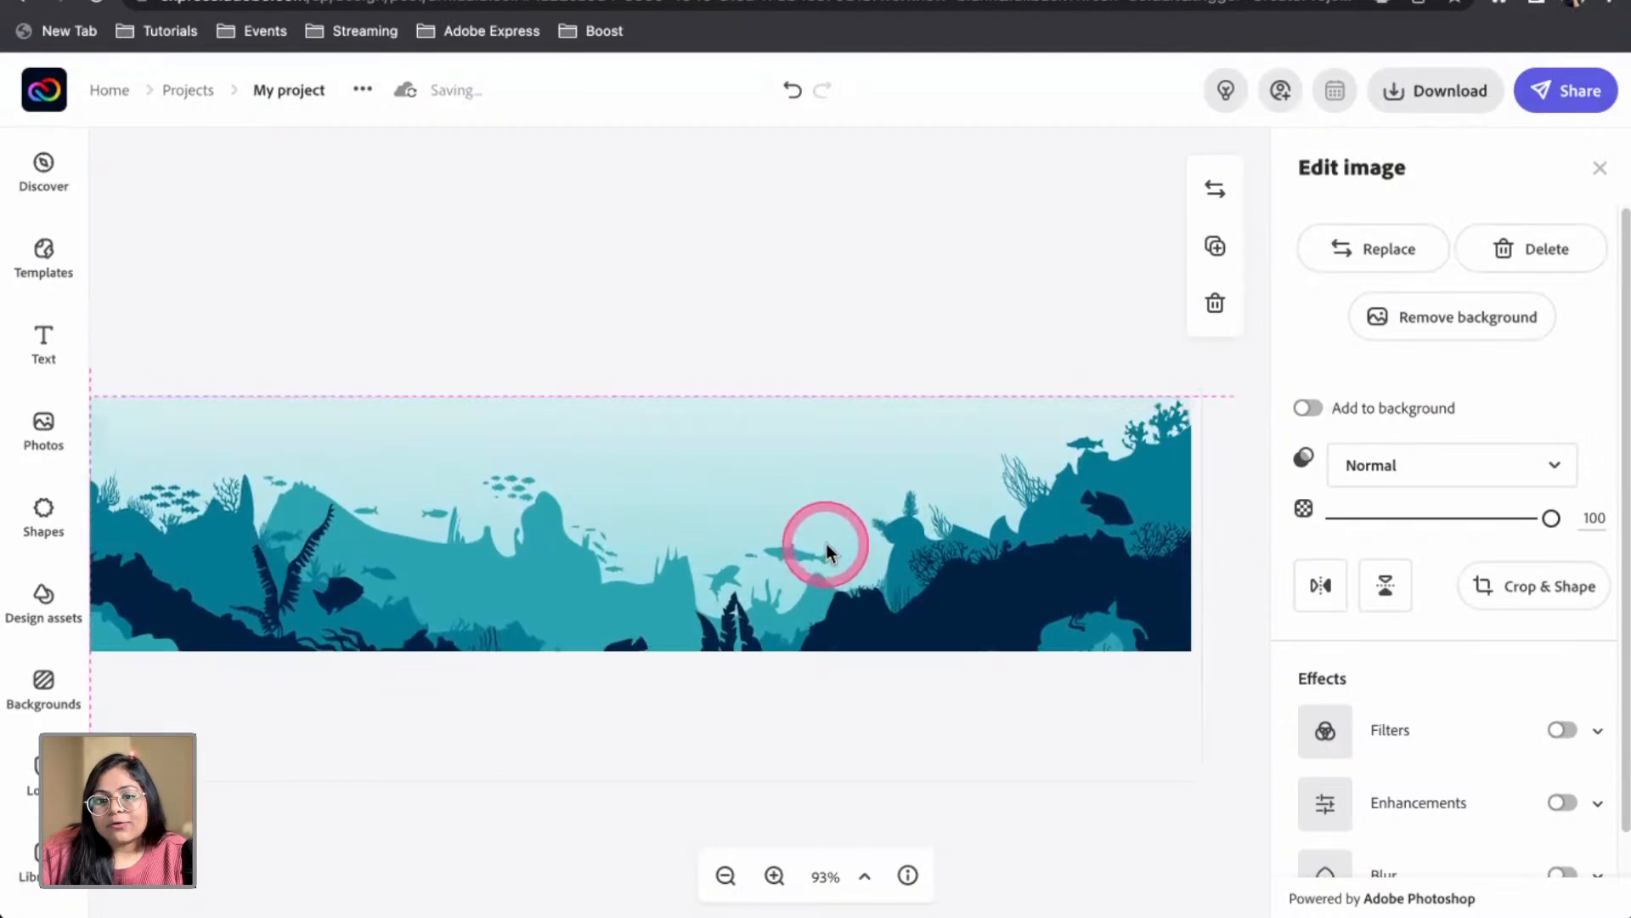
click(768, 339)
scroll(771, 342, down, 5)
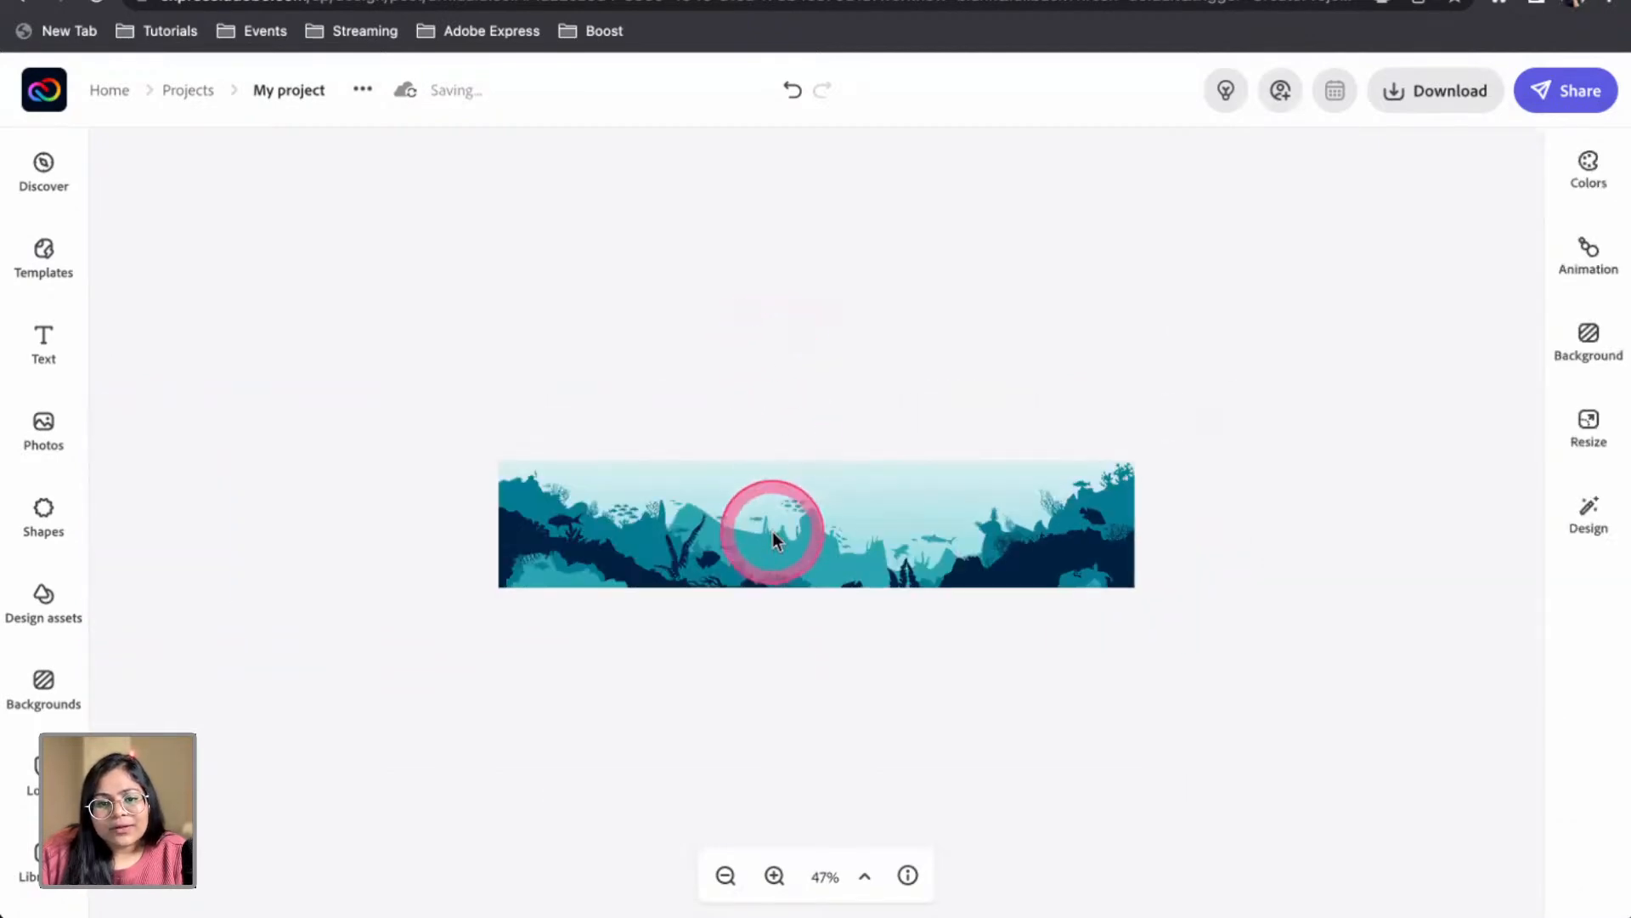
scroll(769, 544, up, 5)
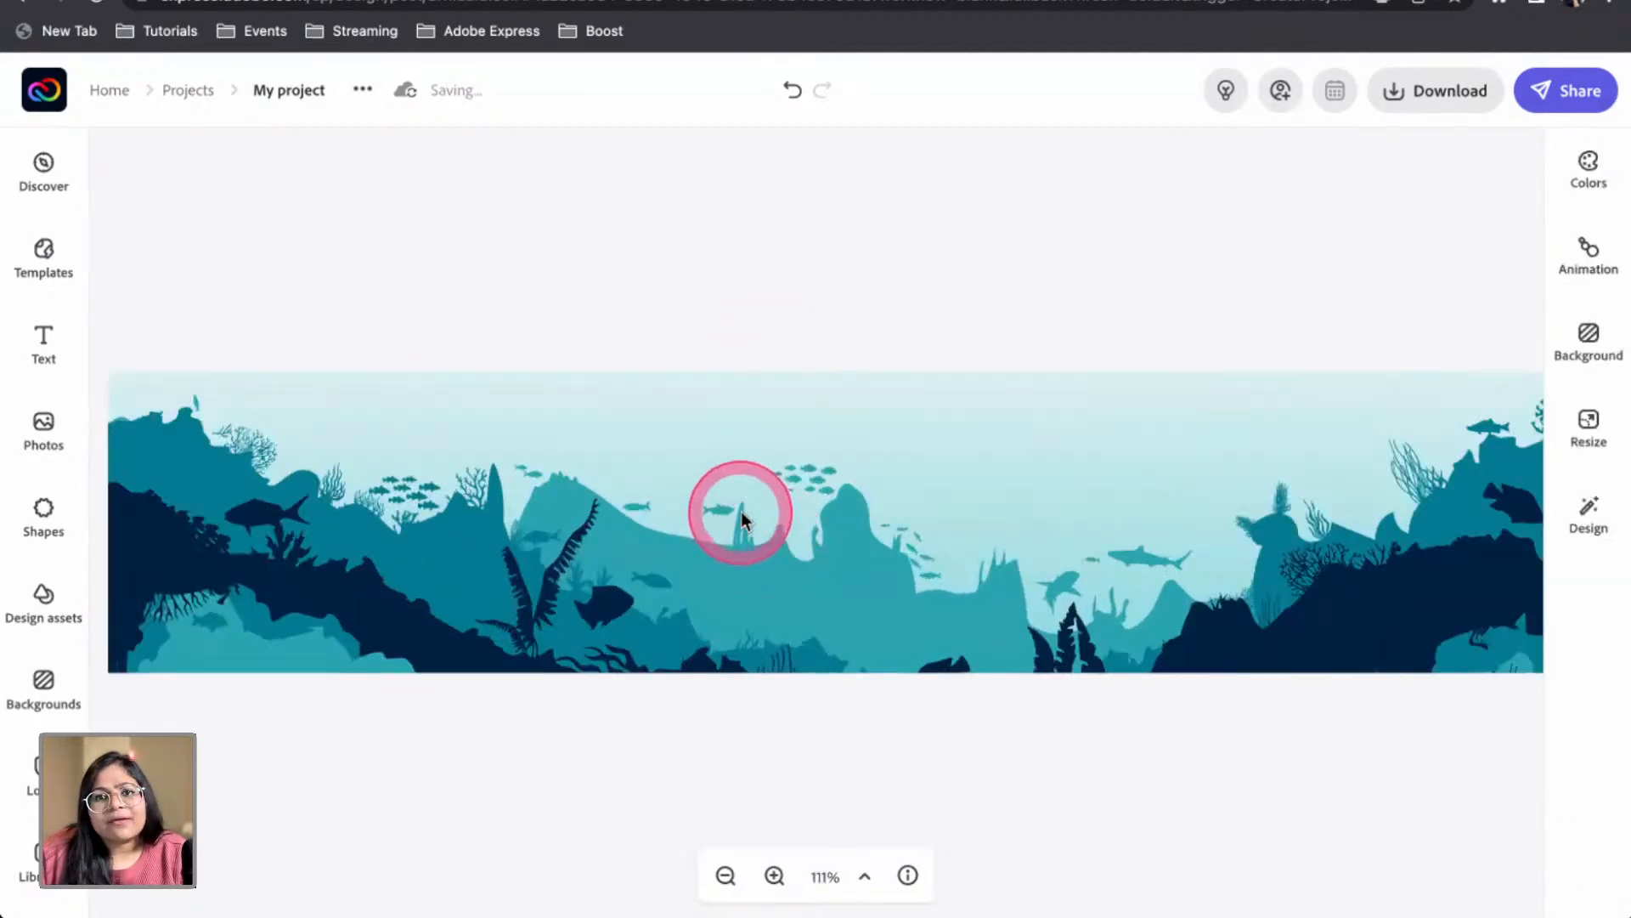
scroll(583, 525, left, 1)
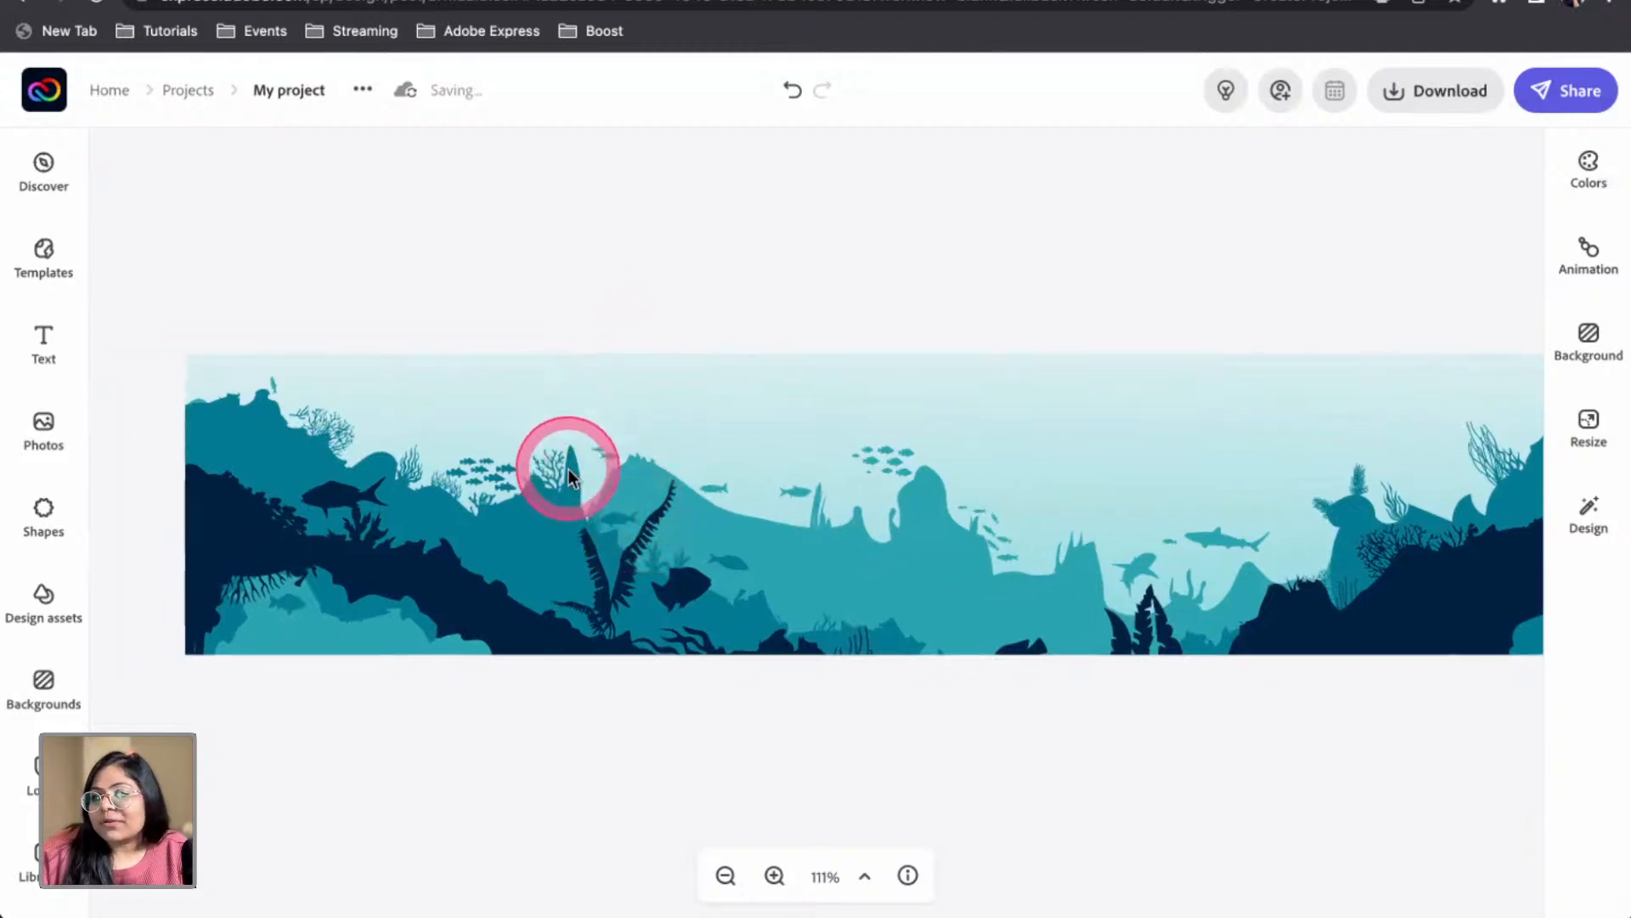
scroll(568, 480, left, 1)
scroll(565, 489, left, 1)
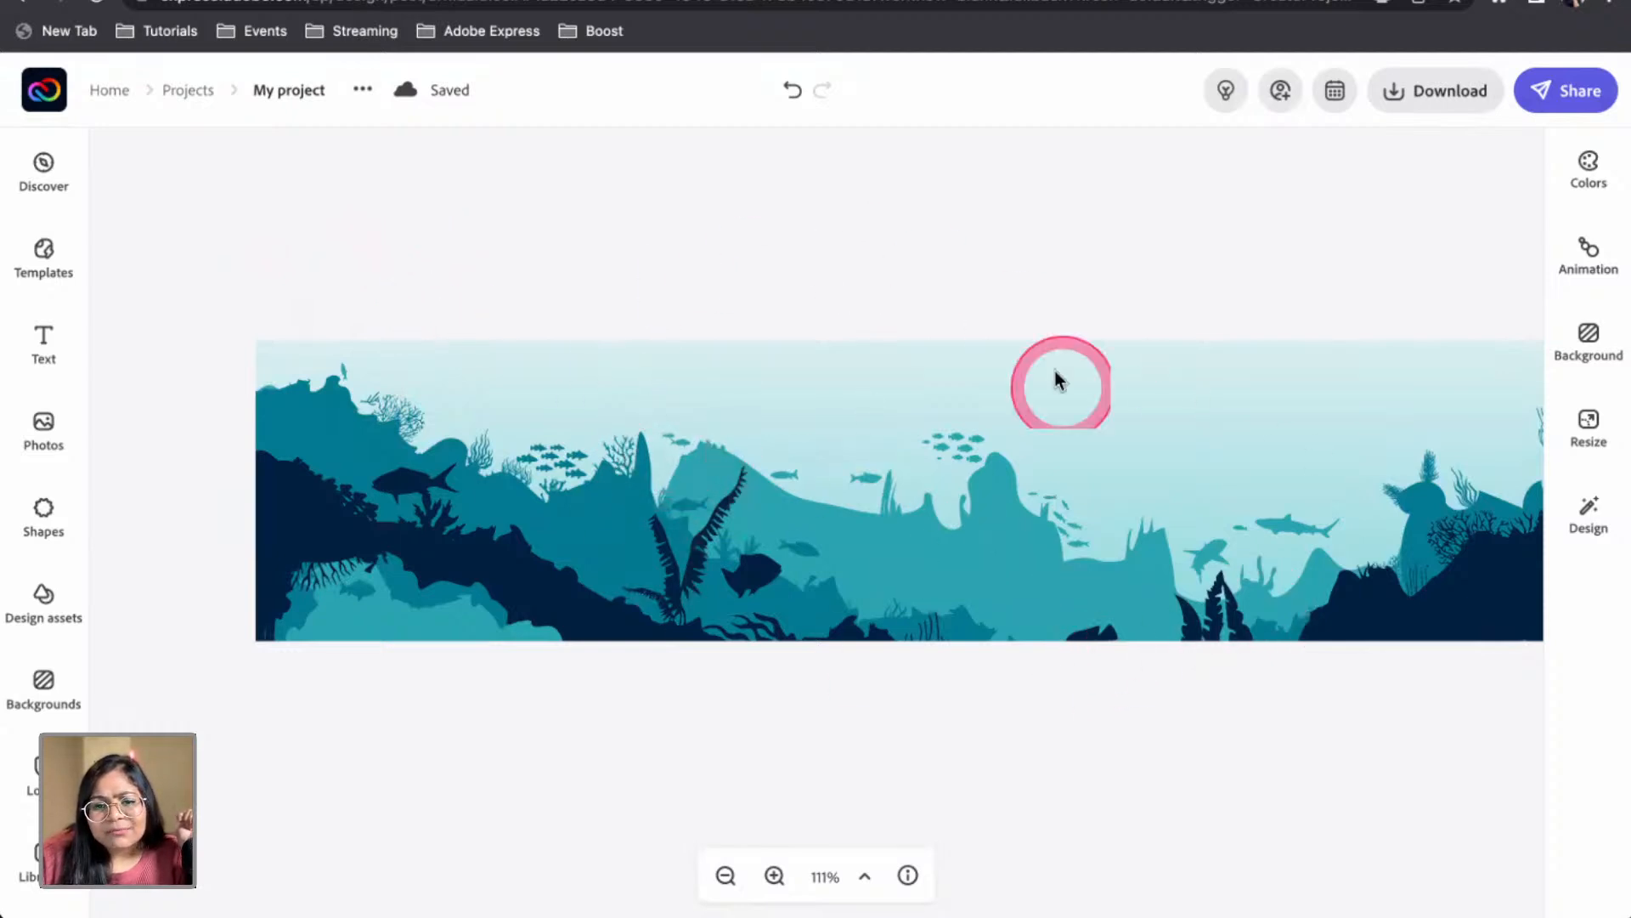
Search the shapes for "underwater" and add the outlined coral reef and the sea turtle scene to the canvas
click(47, 531)
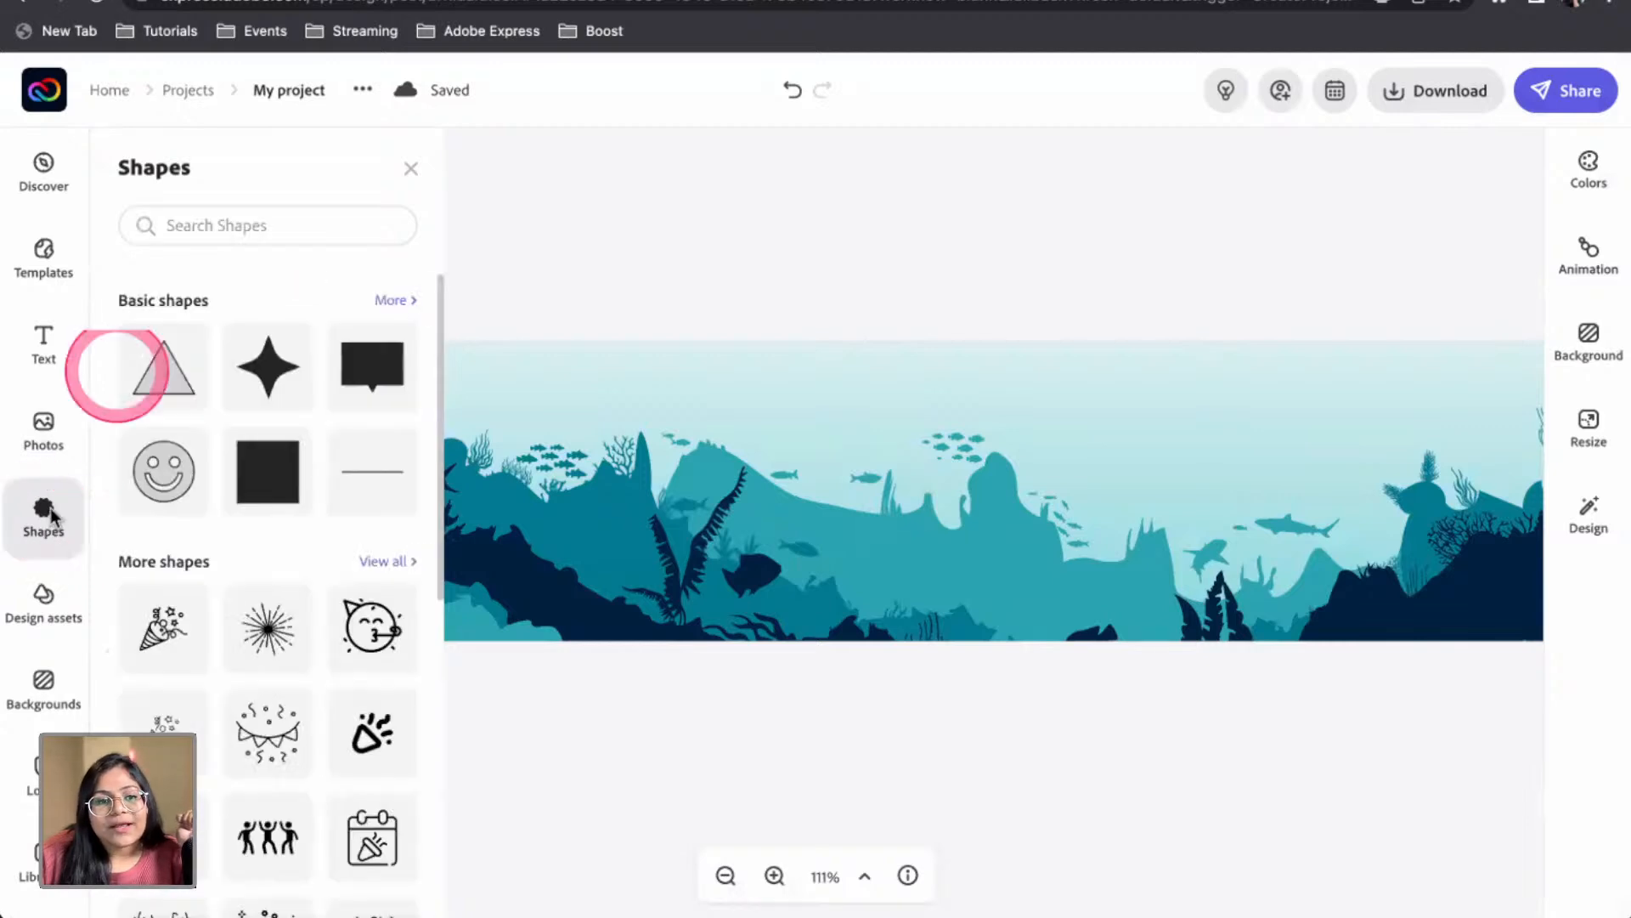
click(187, 240)
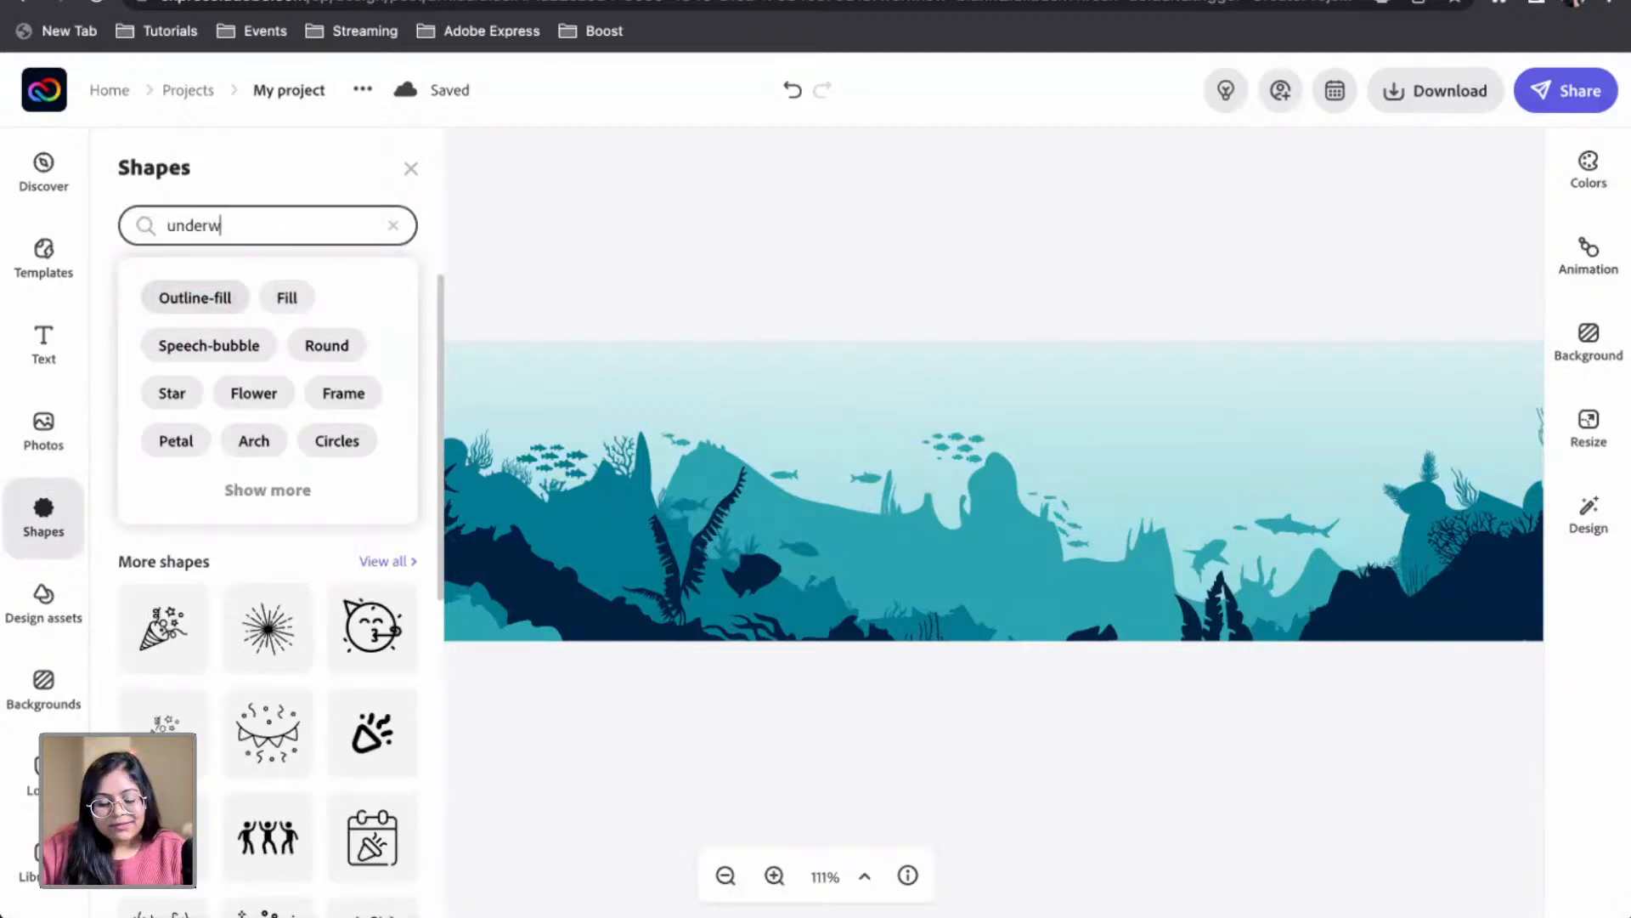
text(underwater)
key(Return)
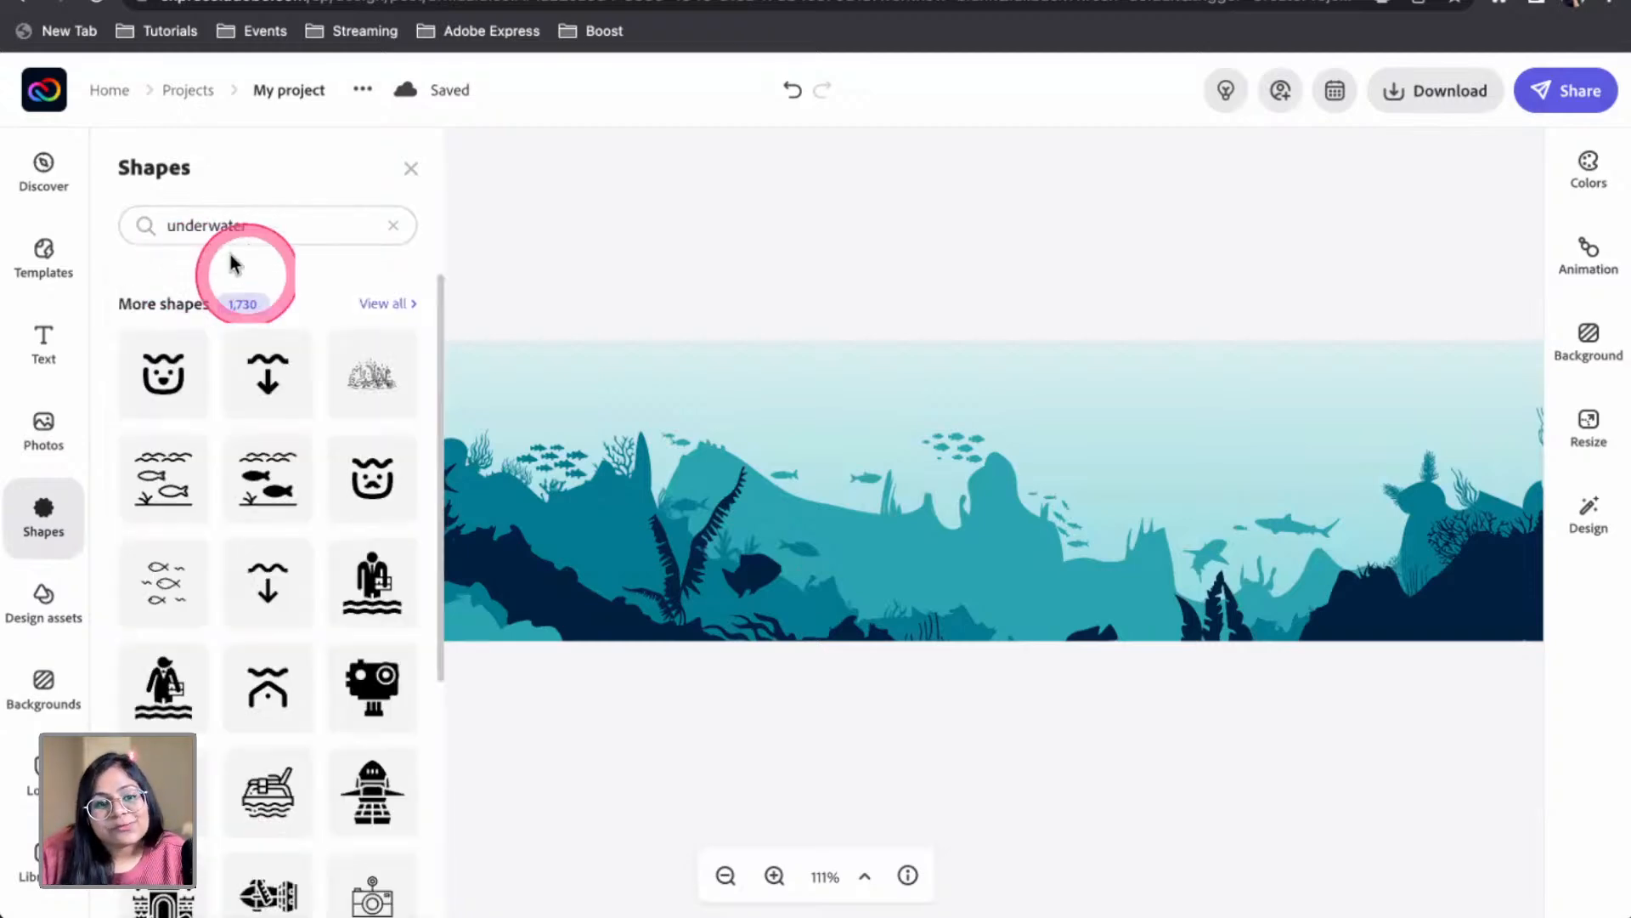
scroll(418, 723, down, 1)
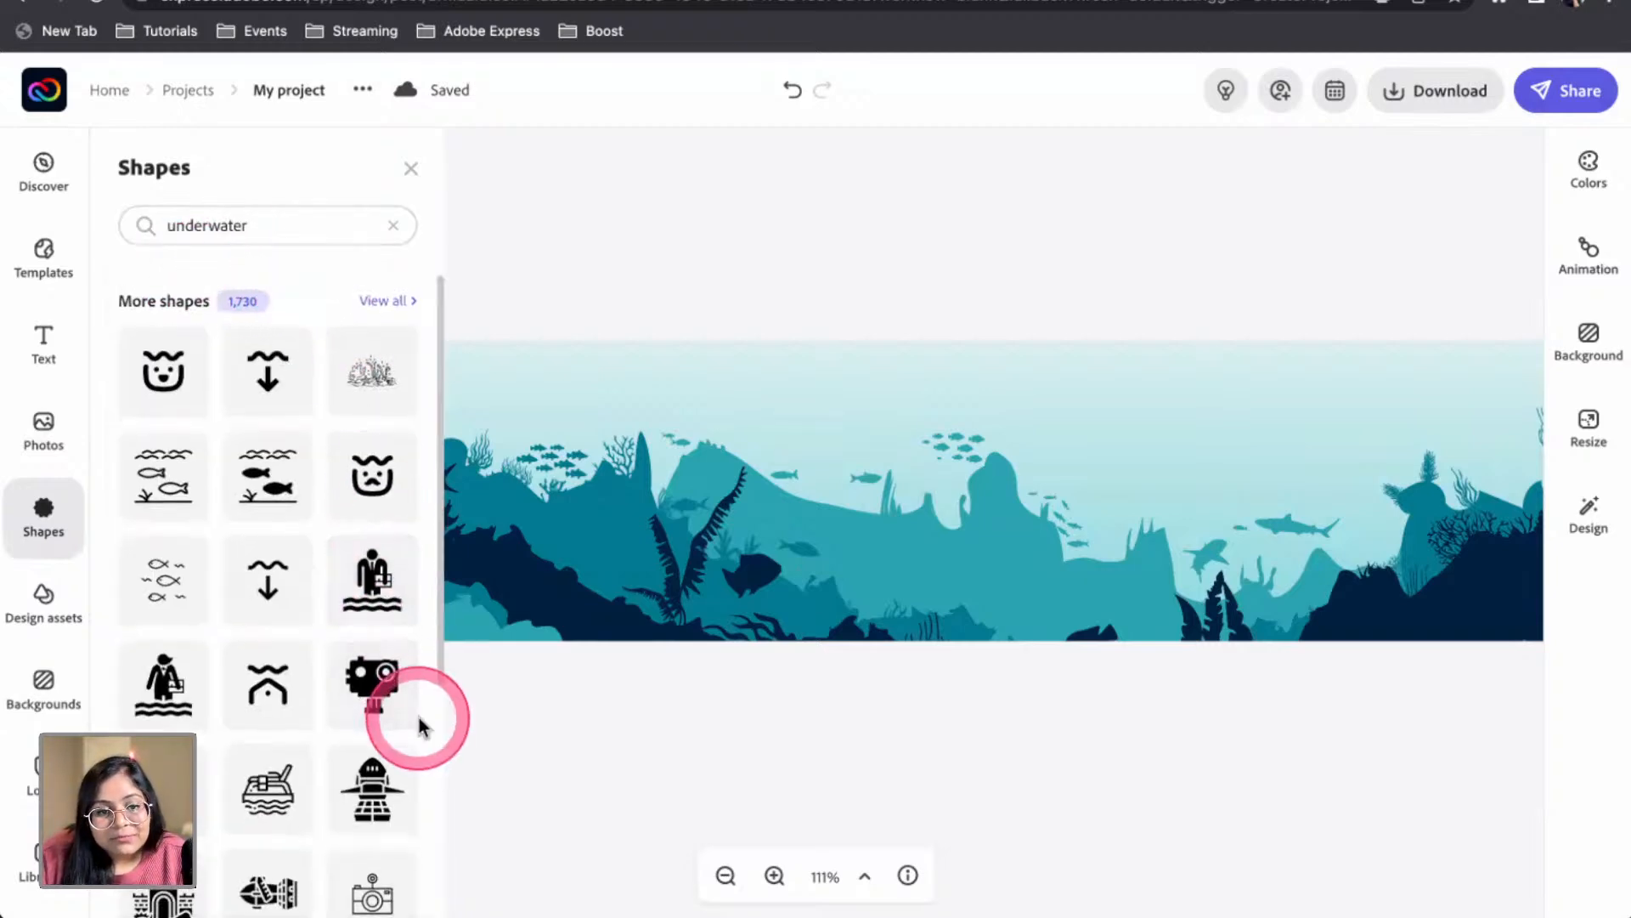
click(380, 374)
scroll(322, 790, down, 4)
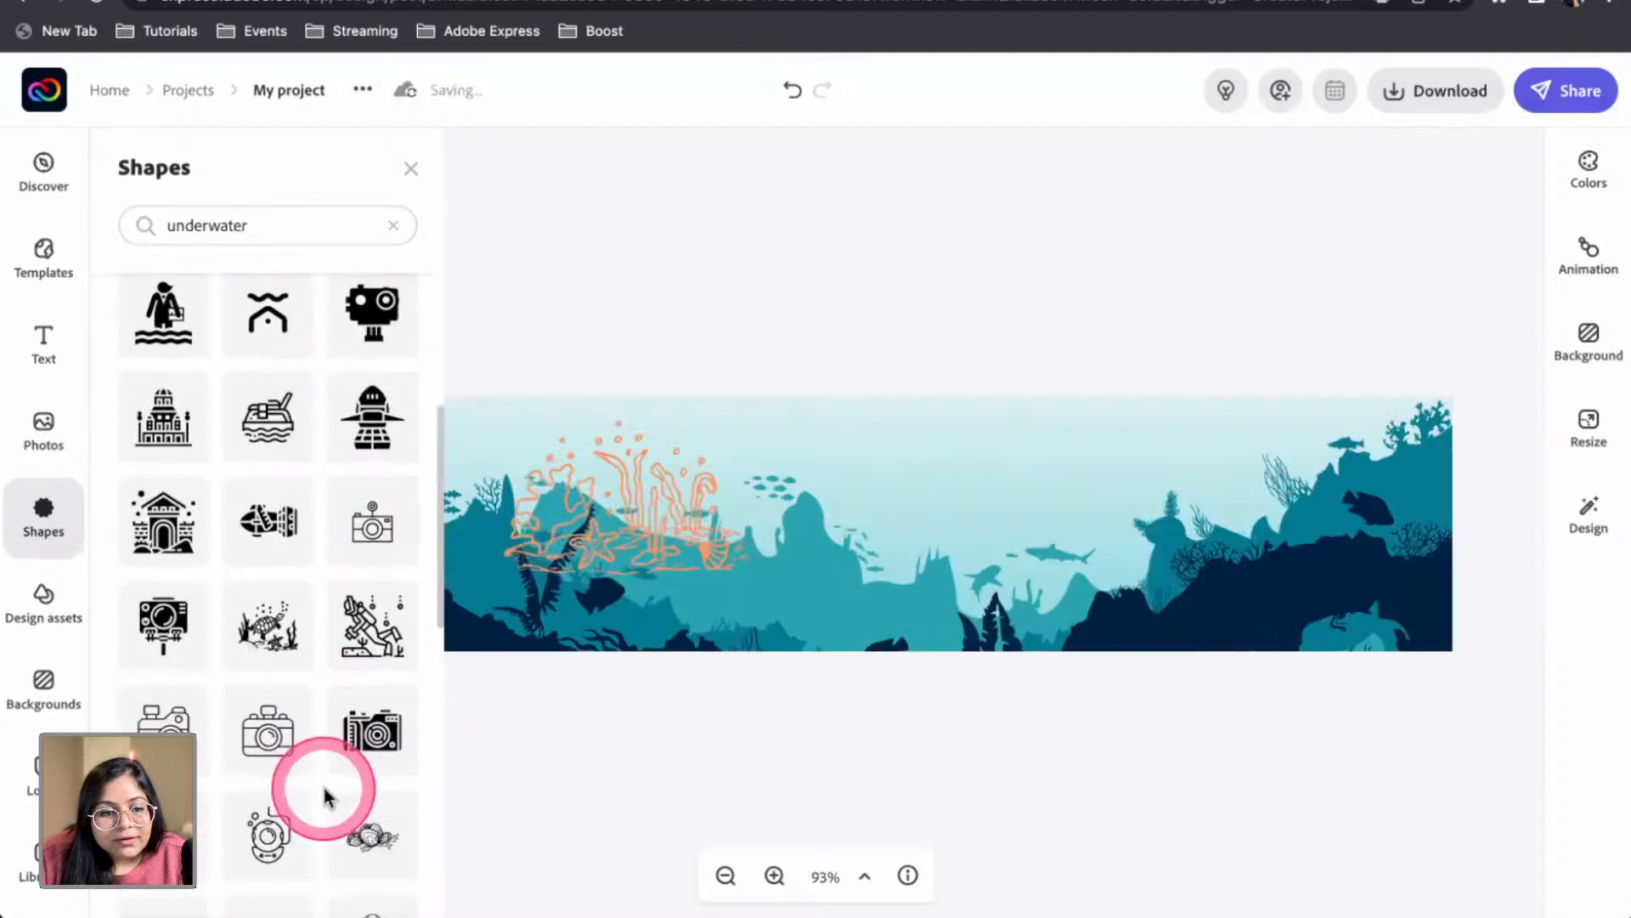
click(289, 650)
scroll(289, 654, down, 7)
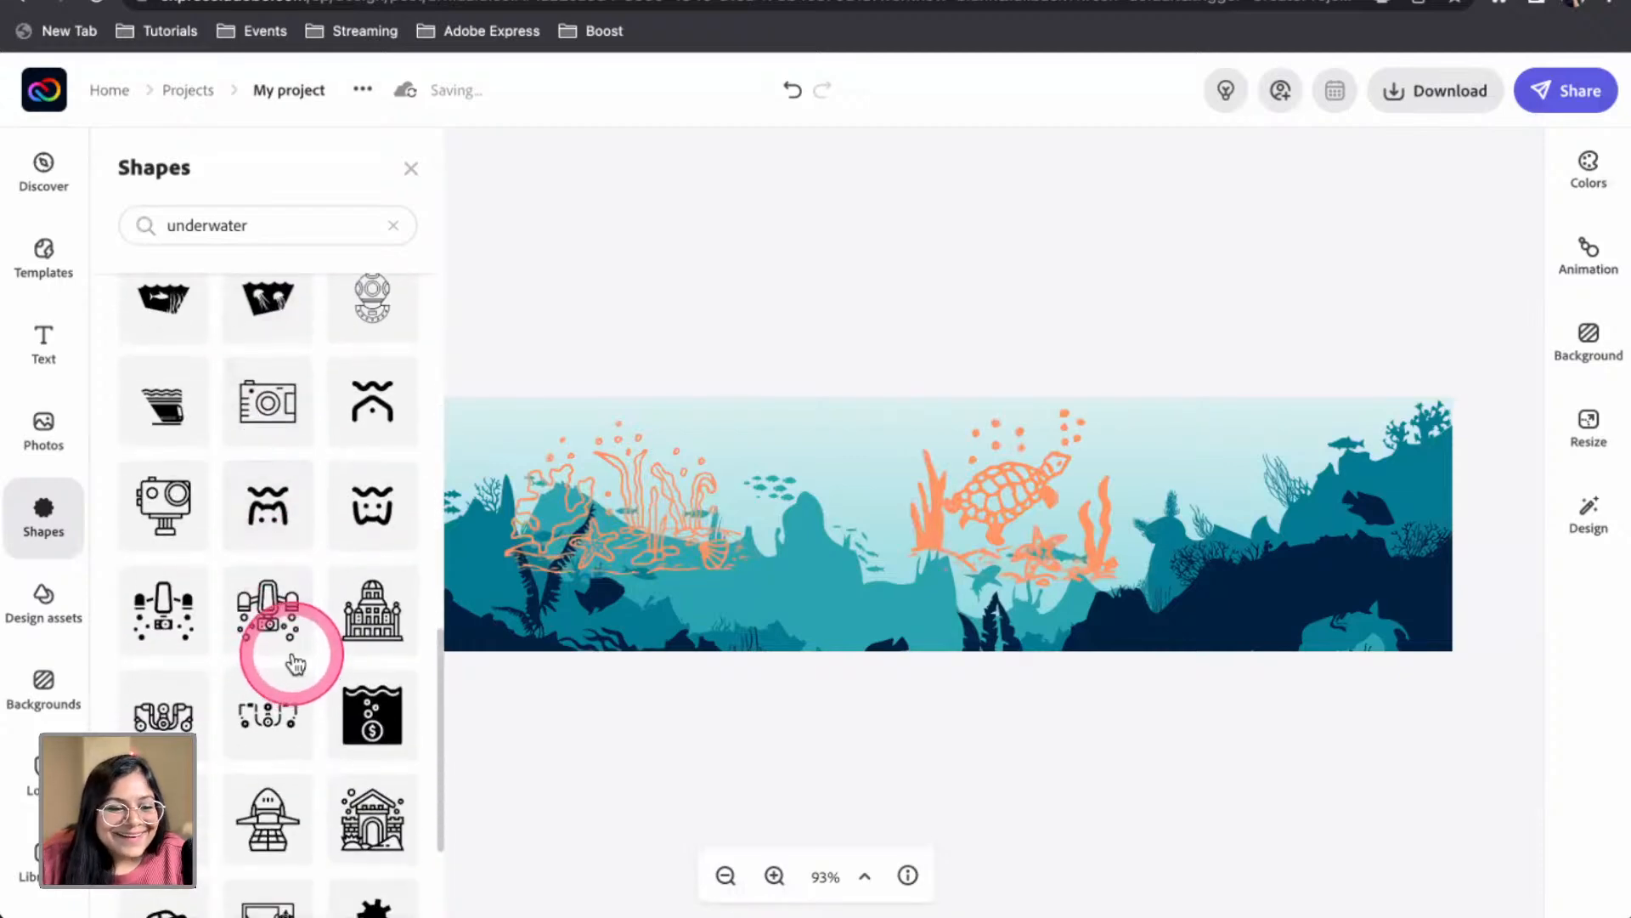
Search the shapes for "seahorse", add the outlined seahorse with bubbles and move it near the canvas's right end
click(223, 223)
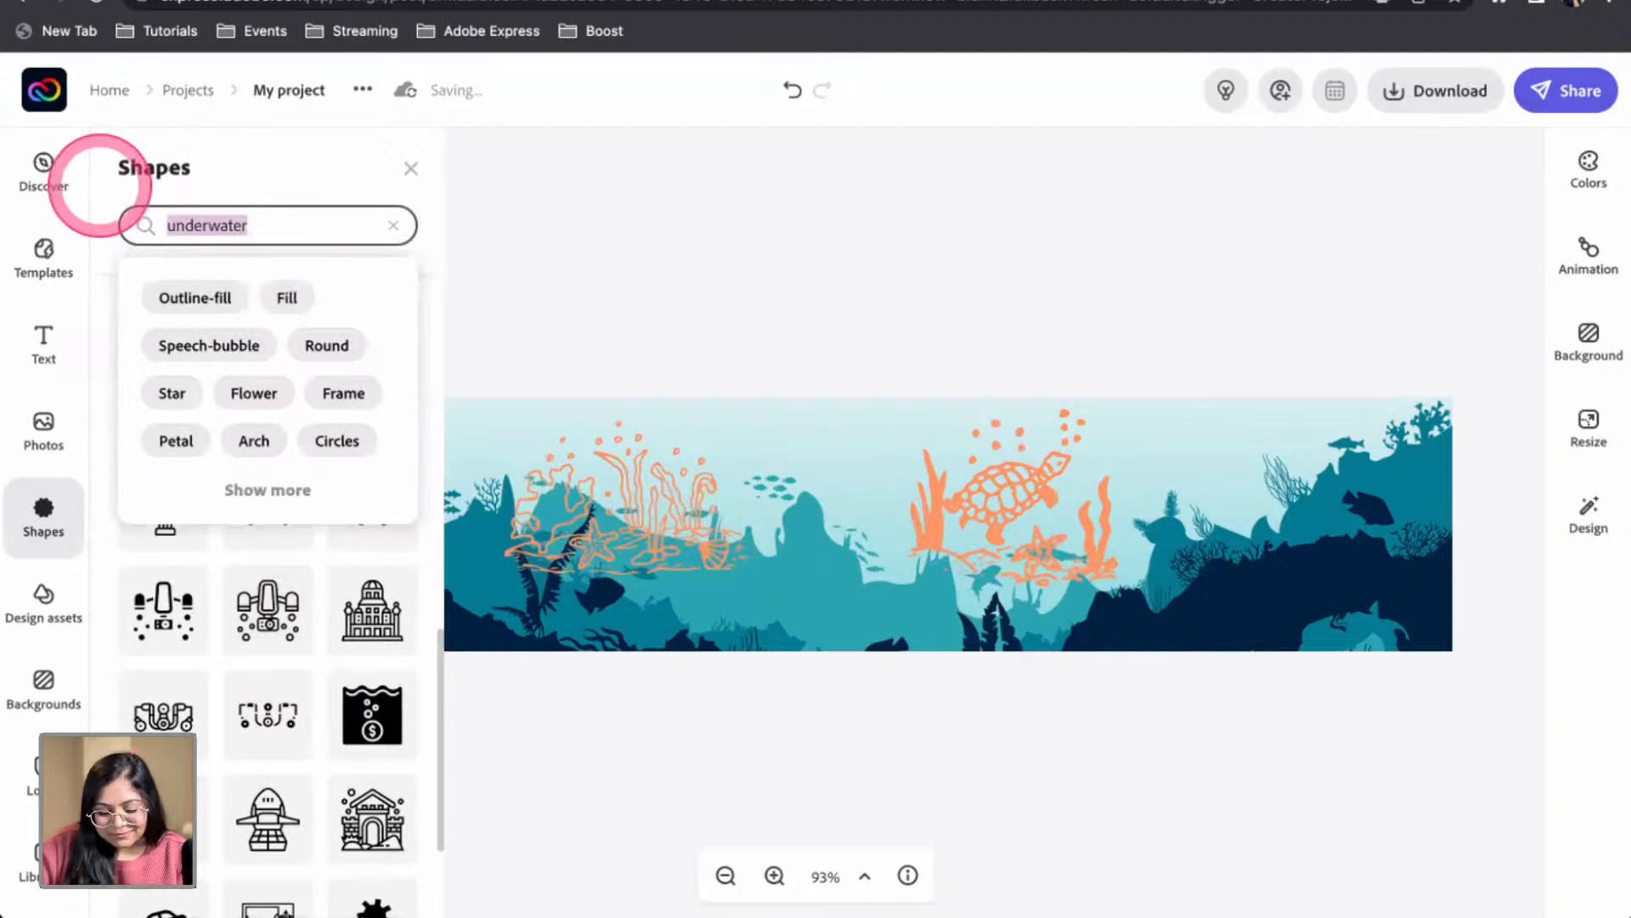
key(Return)
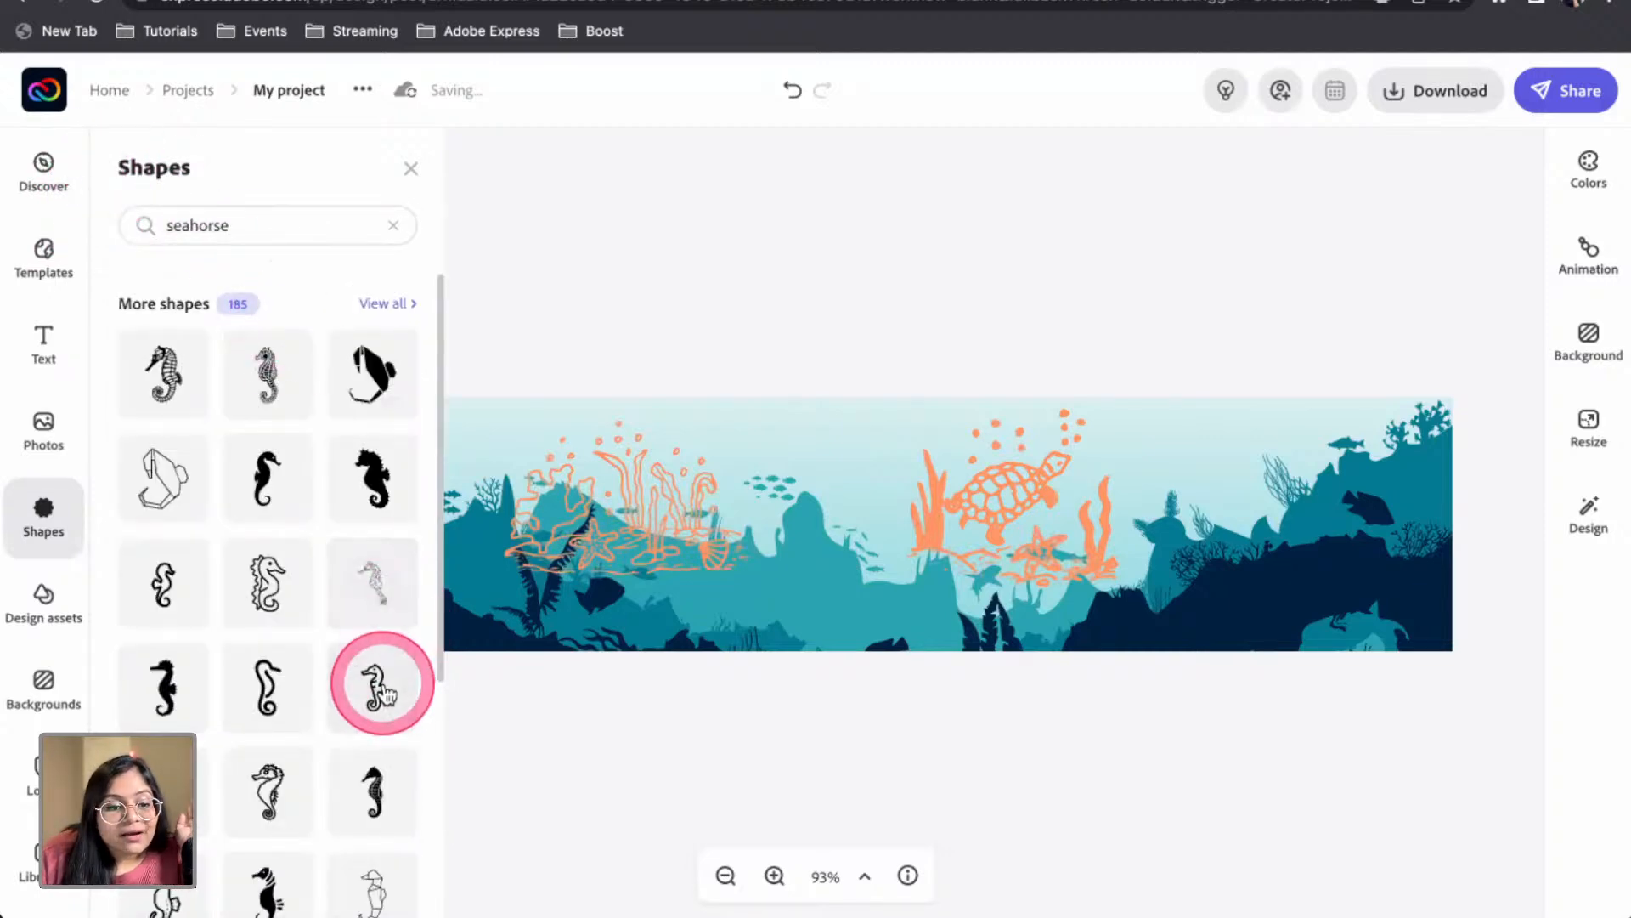
scroll(379, 686, down, 3)
scroll(386, 698, down, 5)
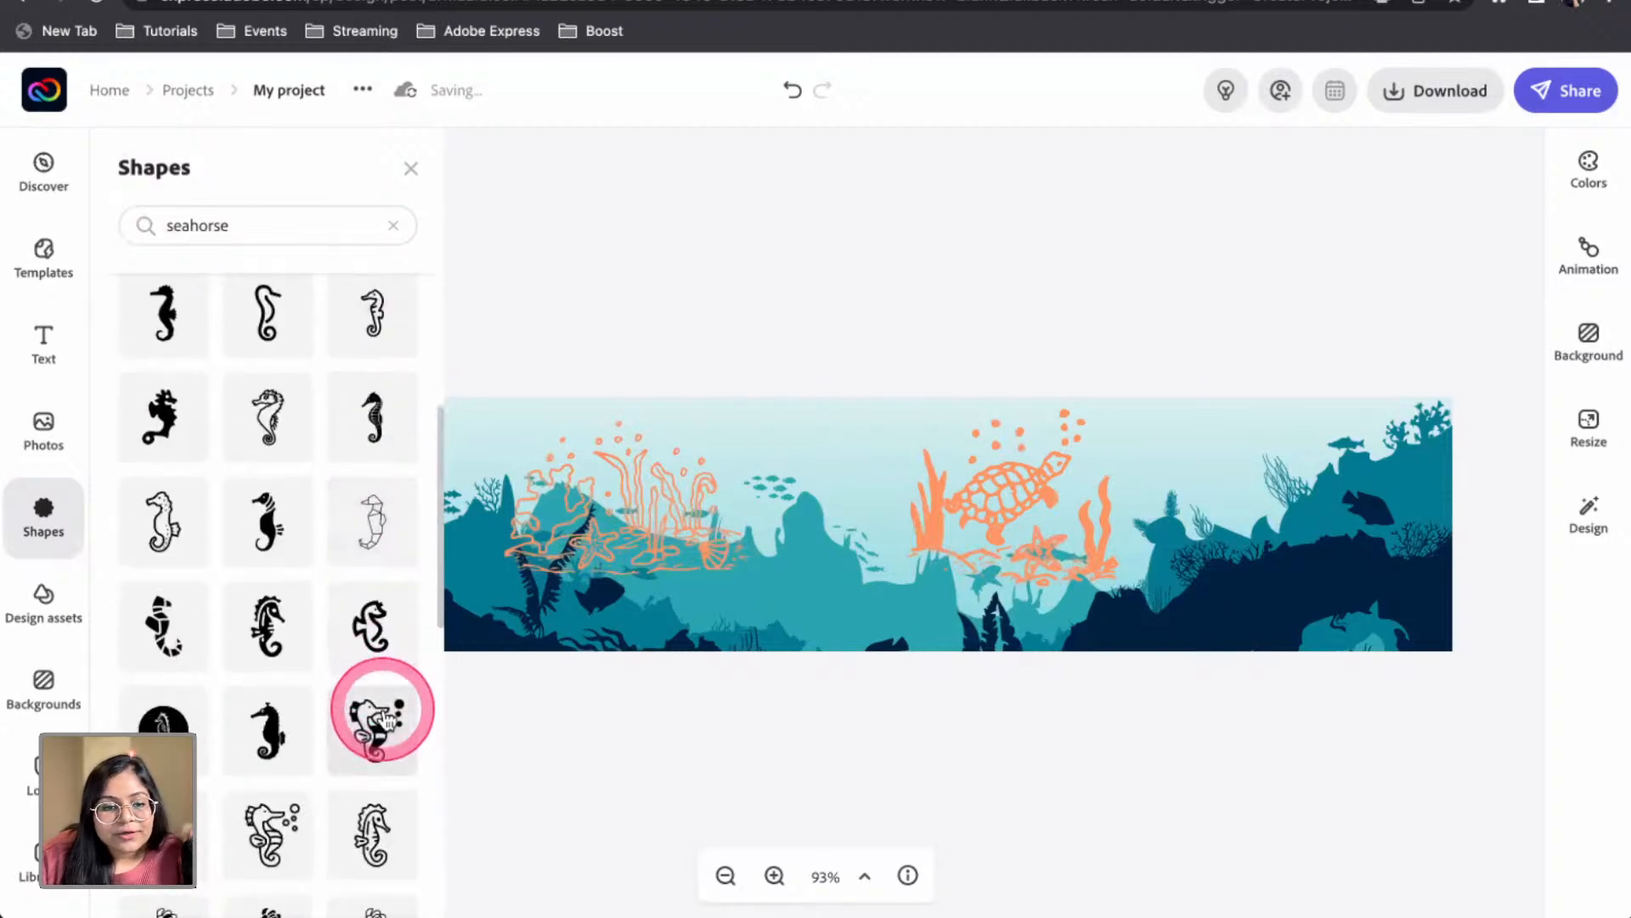
scroll(385, 722, down, 3)
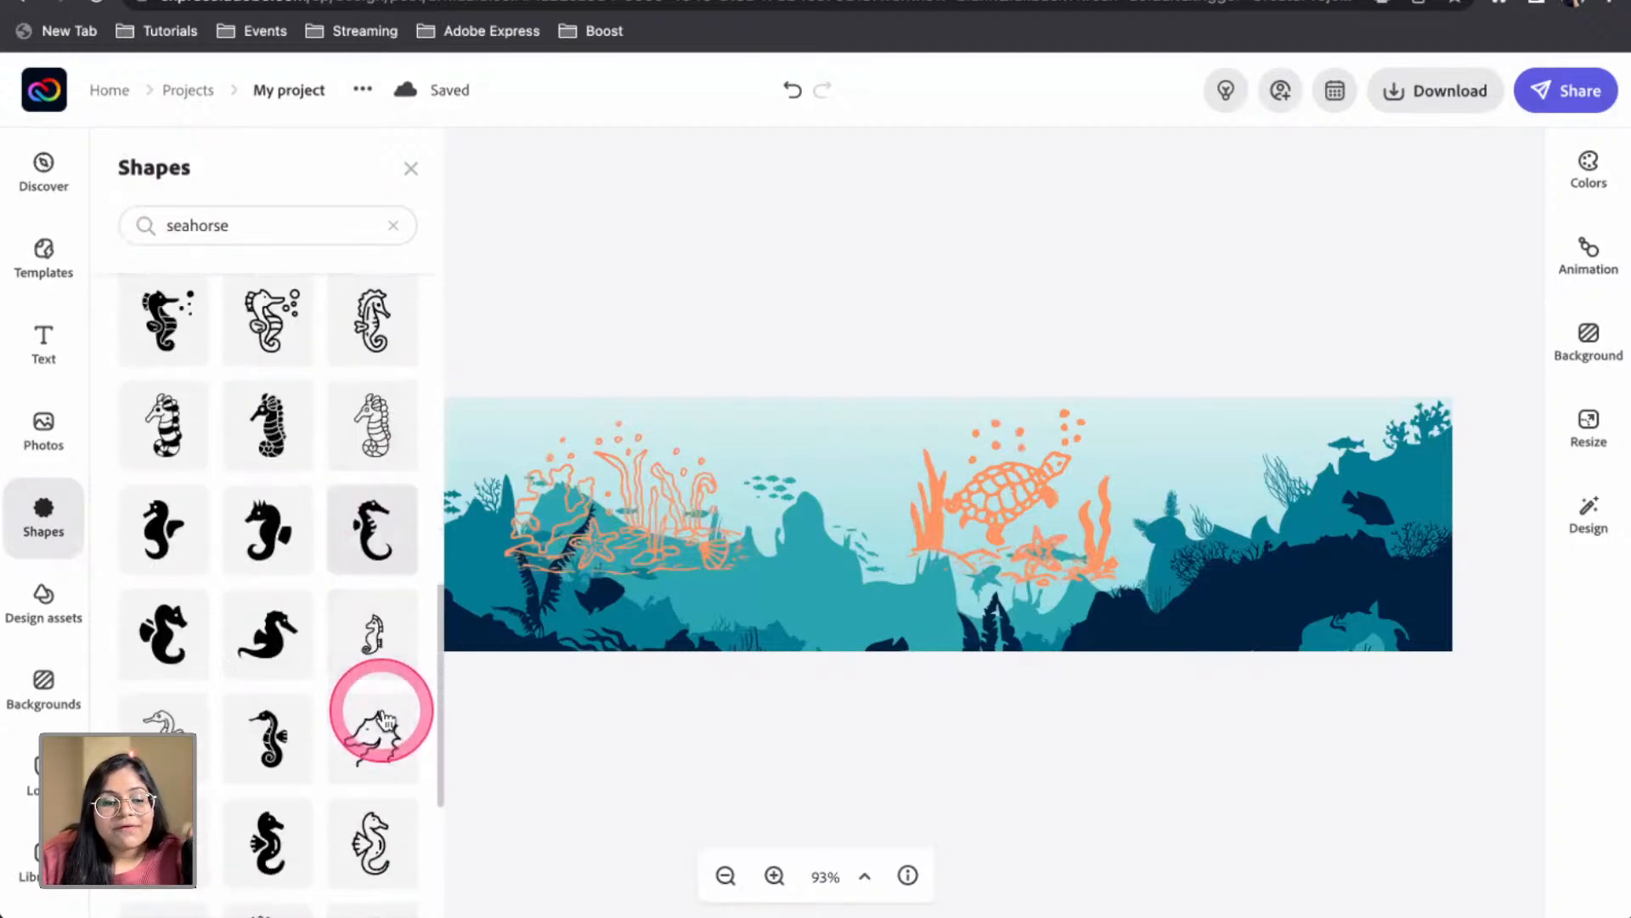
scroll(385, 717, down, 3)
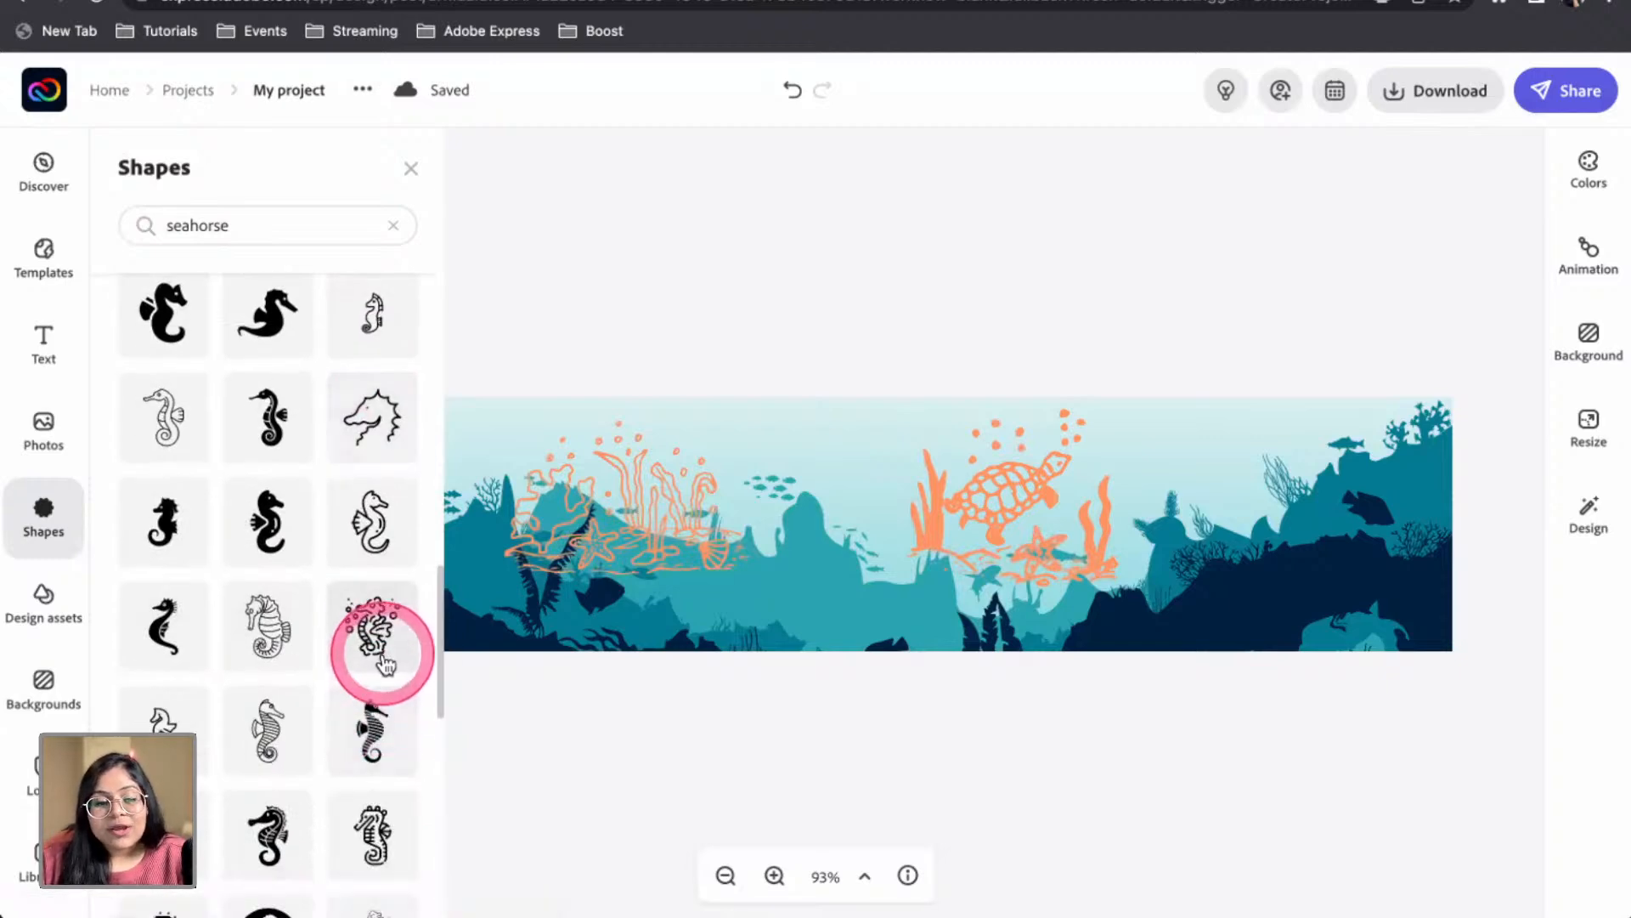
scroll(384, 665, down, 5)
drag(391, 667, 1287, 586)
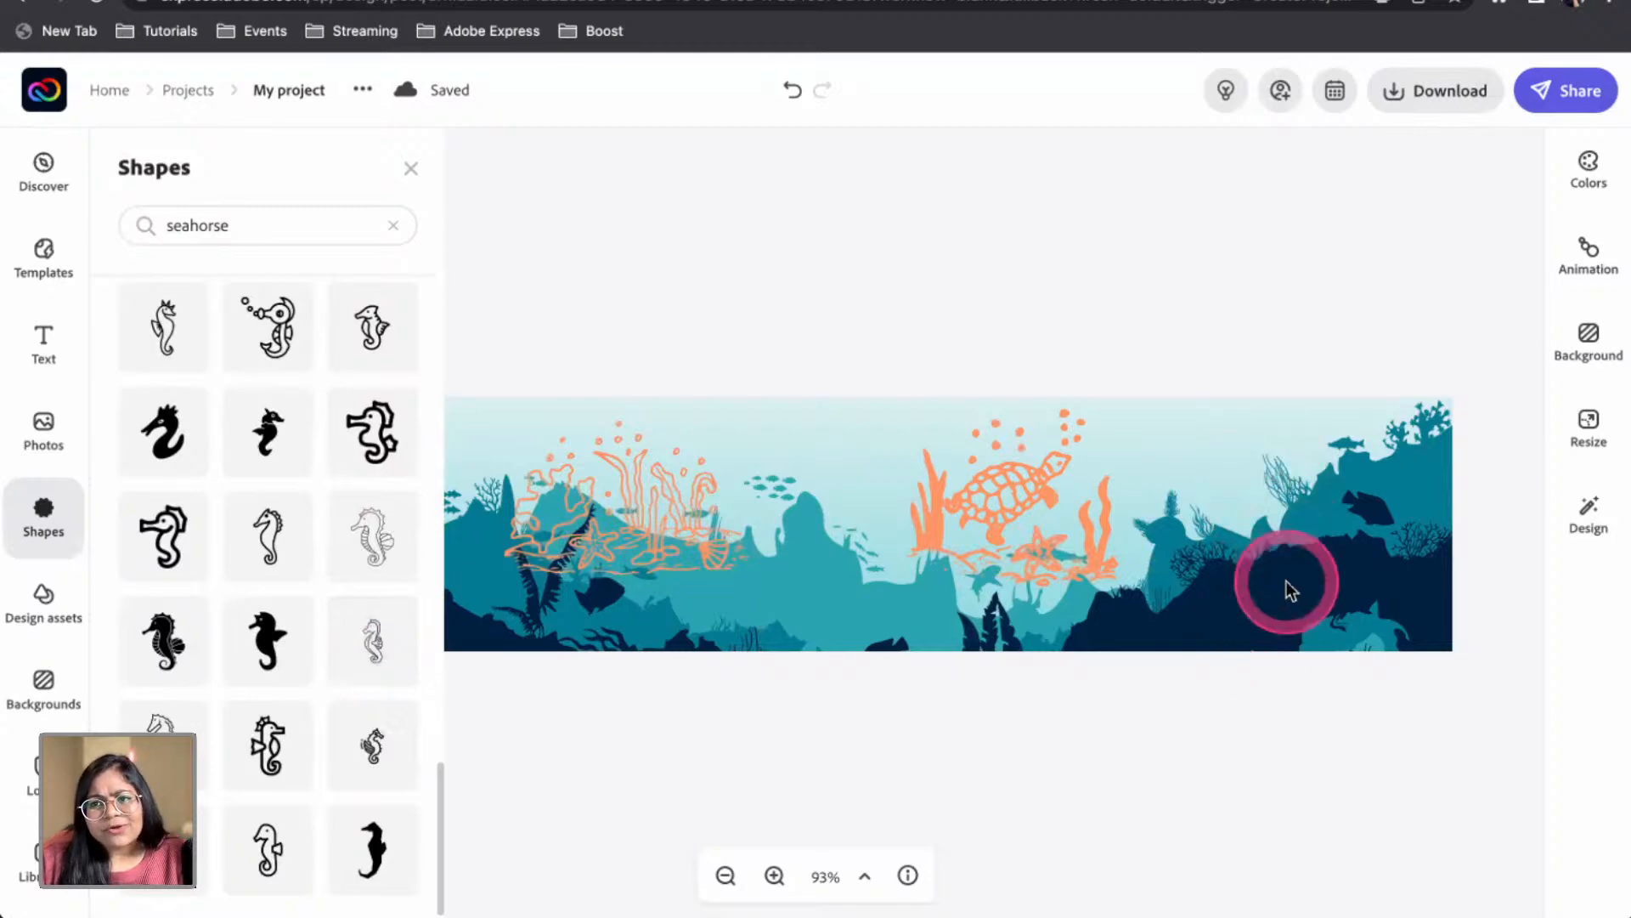
scroll(291, 701, down, 4)
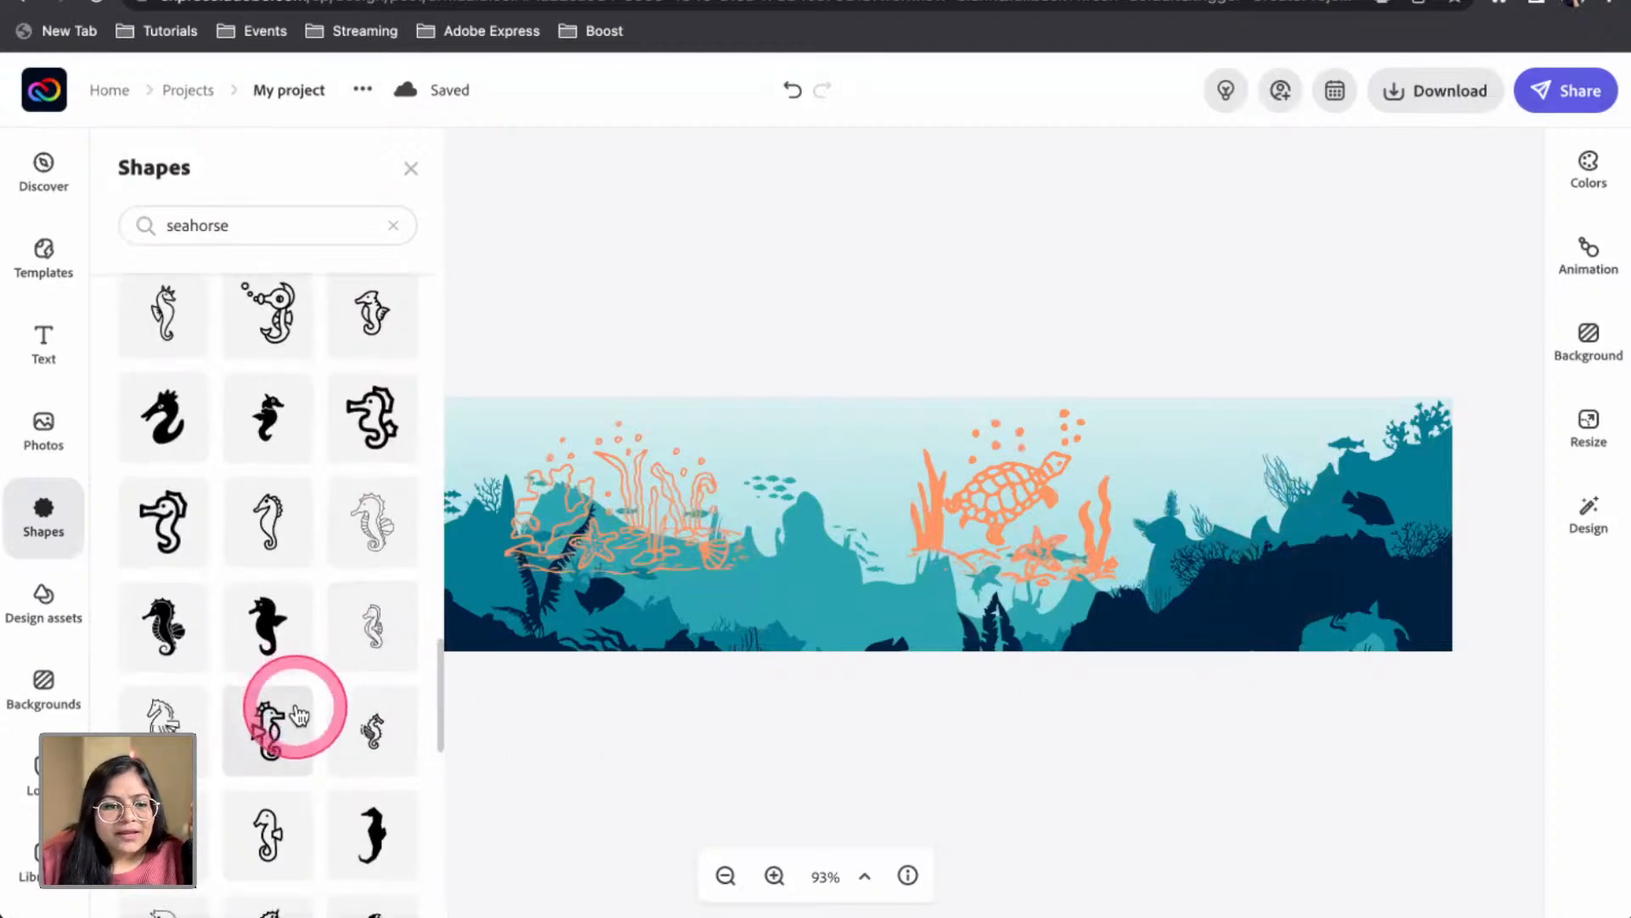
scroll(302, 724, down, 1)
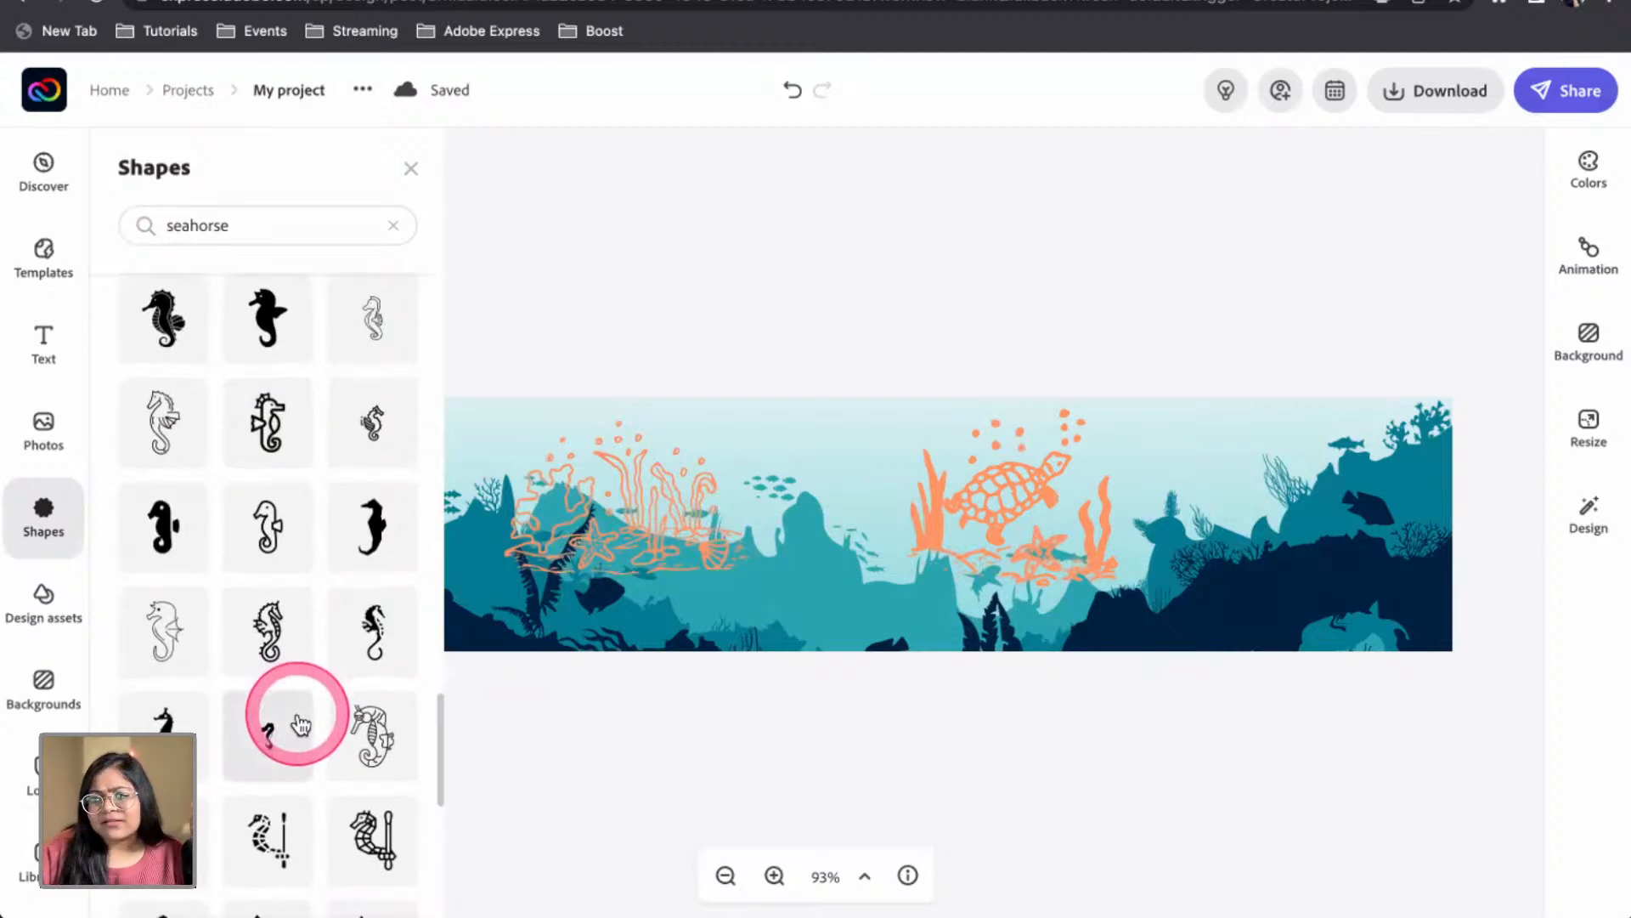
click(302, 724)
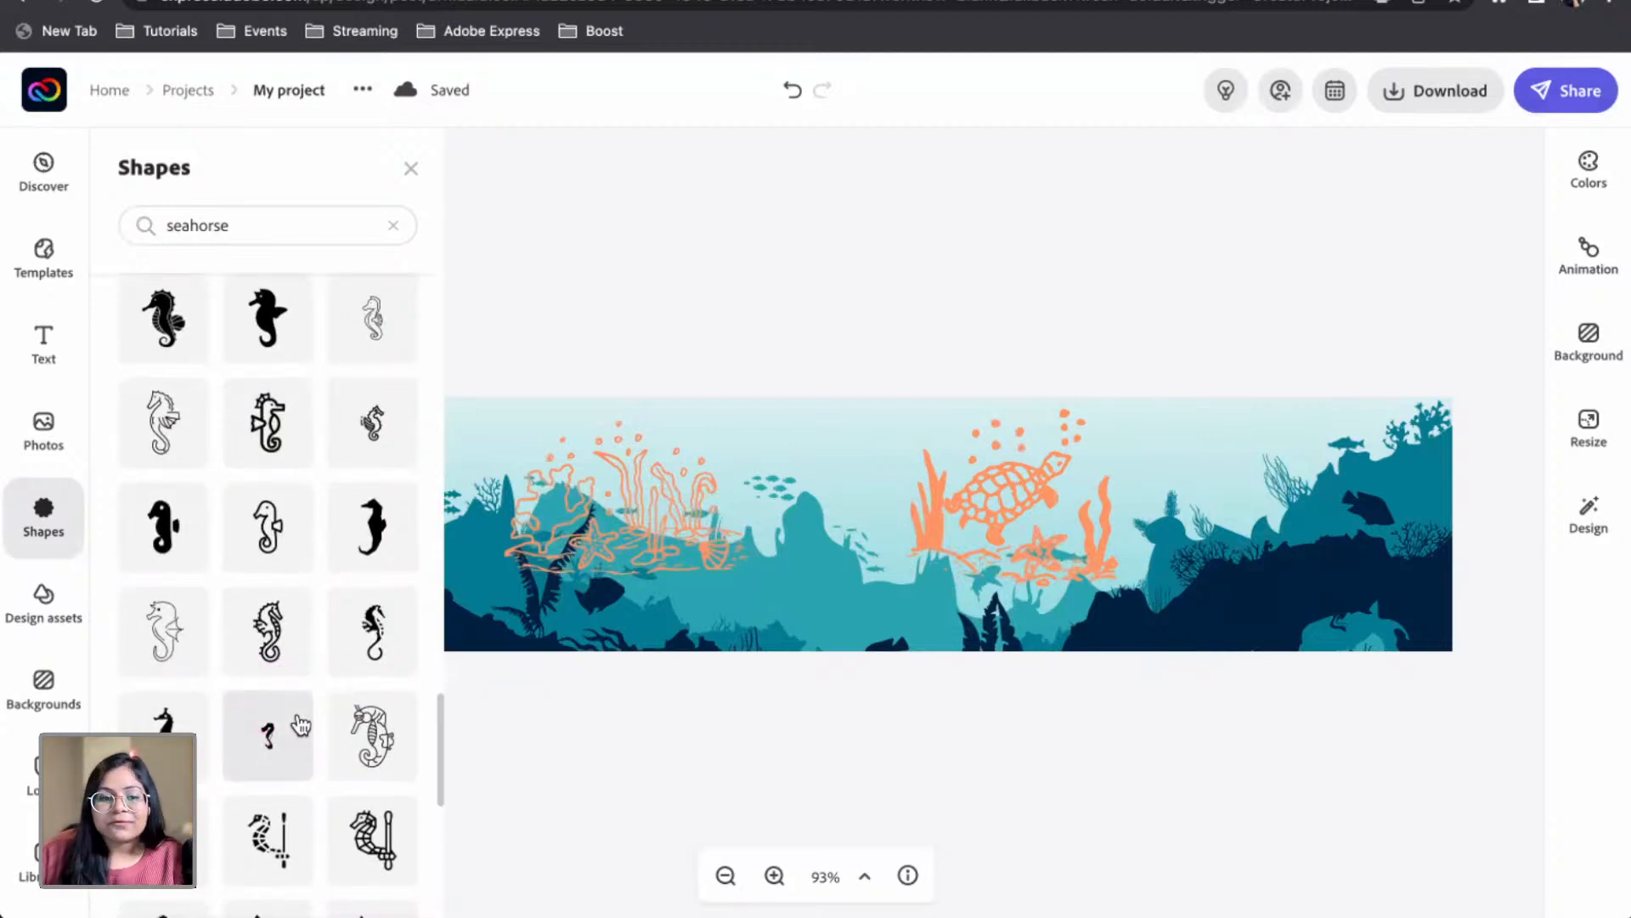
scroll(301, 724, down, 10)
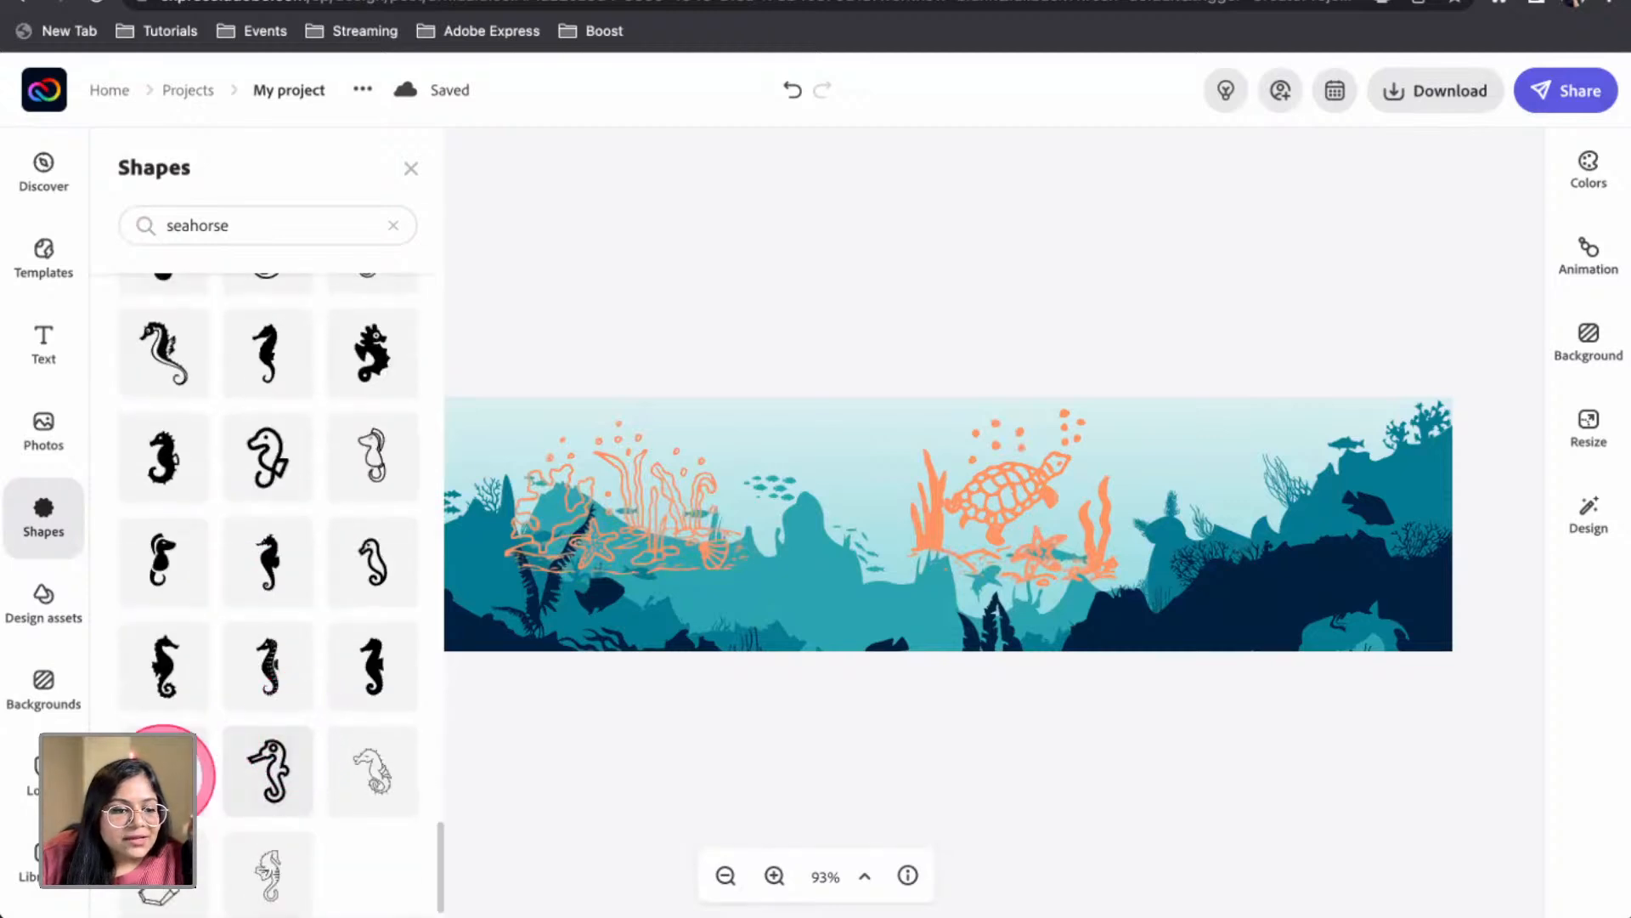
click(149, 777)
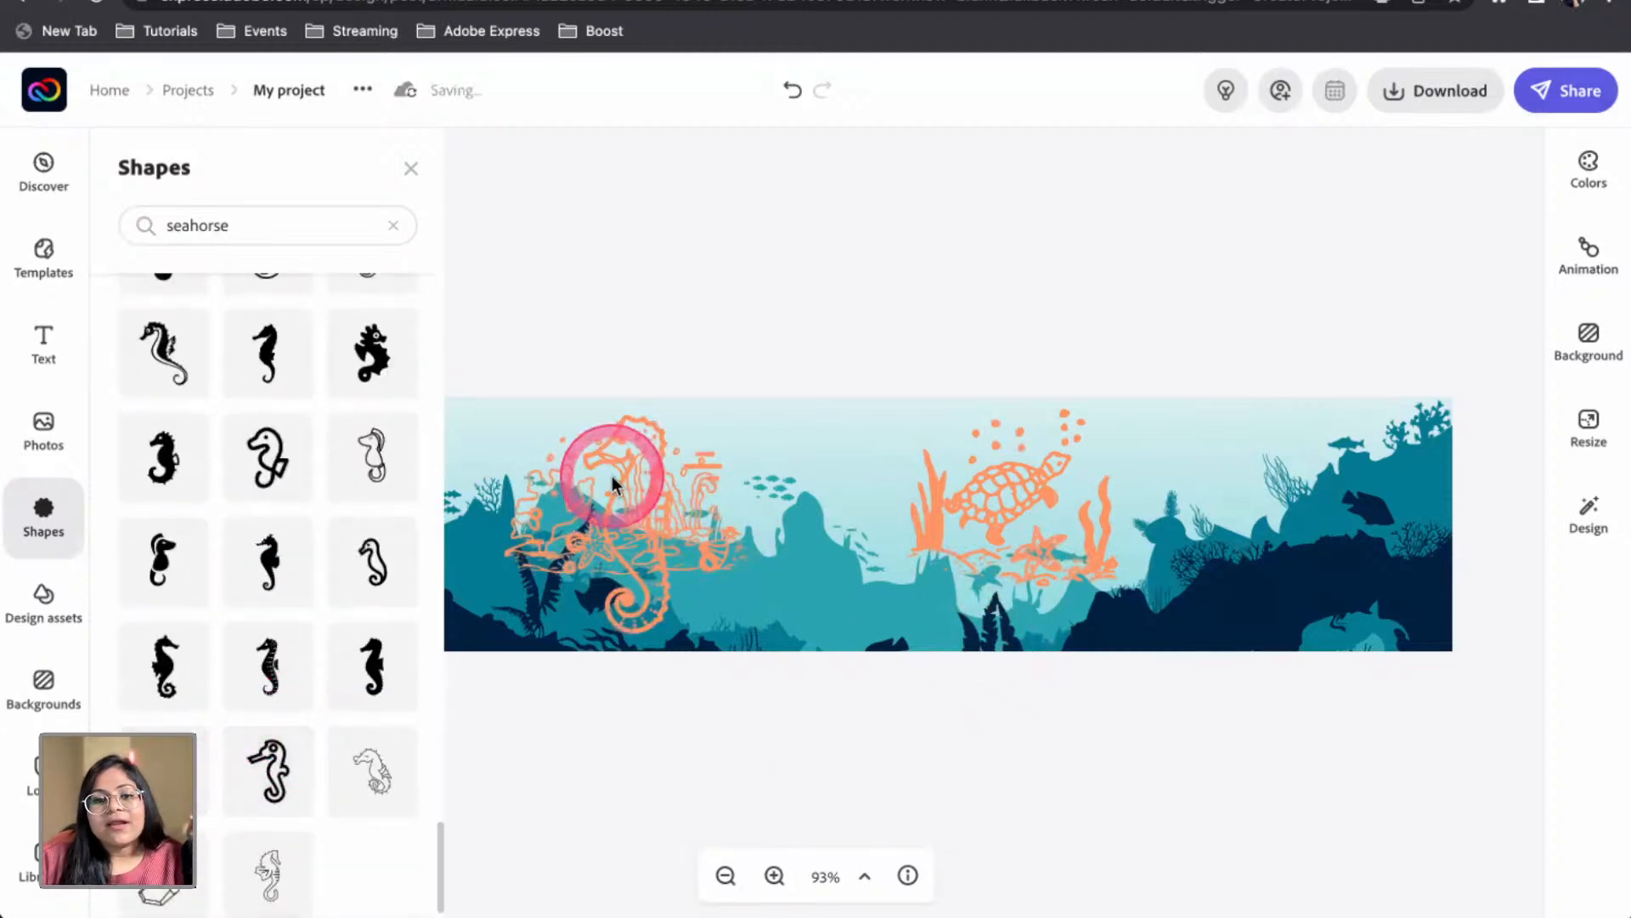
drag(639, 486, 1231, 492)
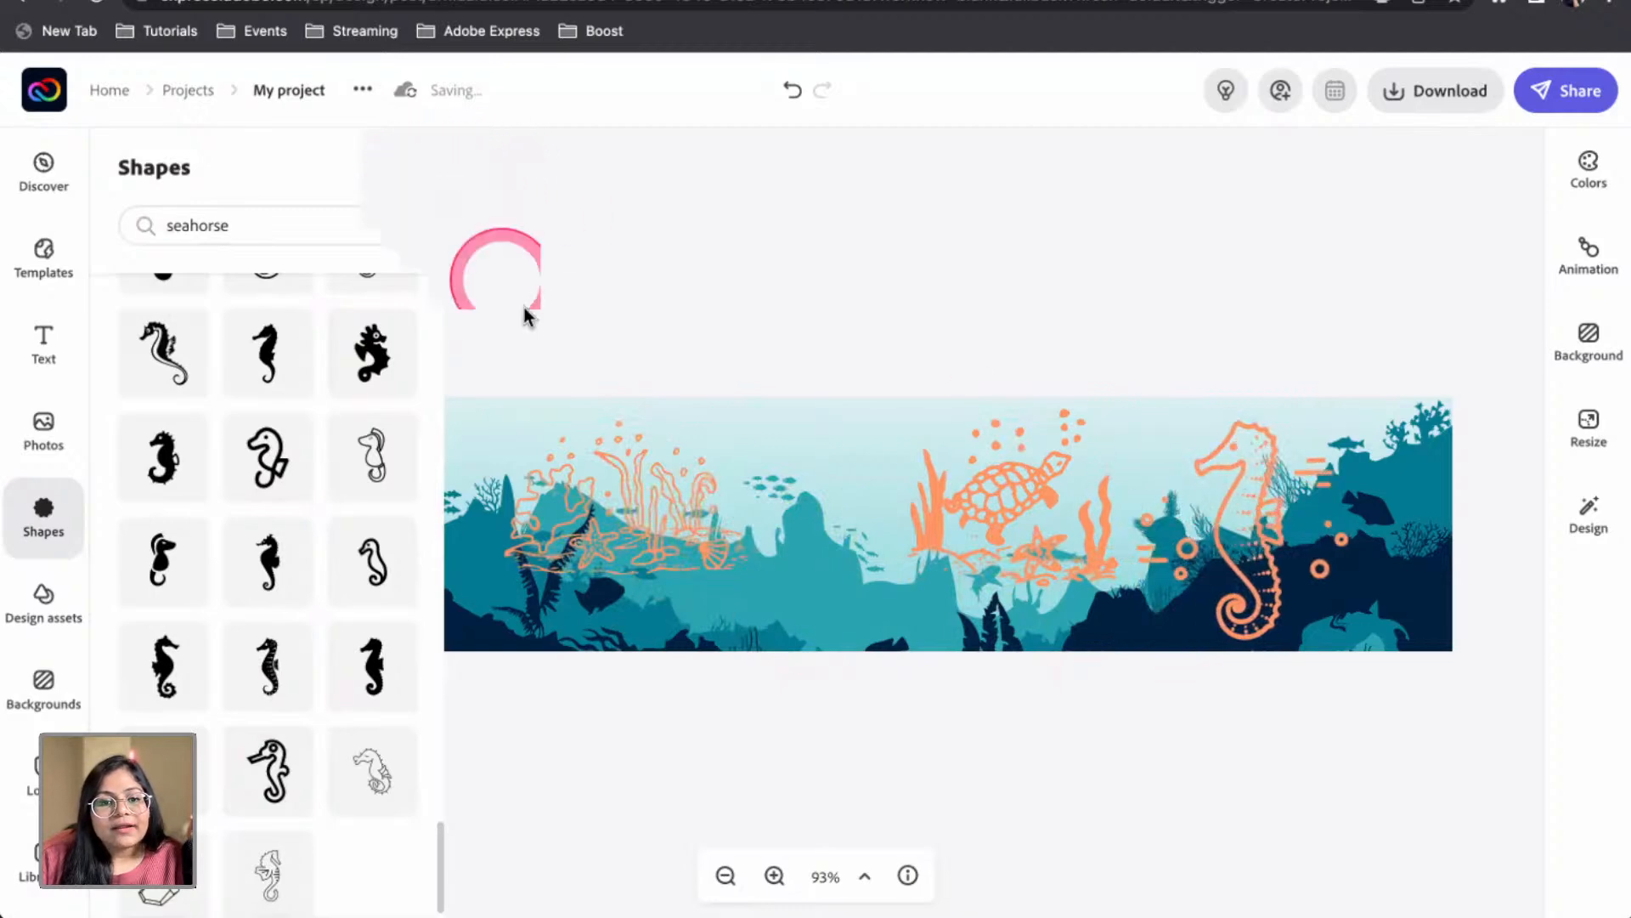
Recolour the coral reef shape light blue C8EBEC sampled from the image, then shrink it and place it along the canvas's bottom edge
click(605, 471)
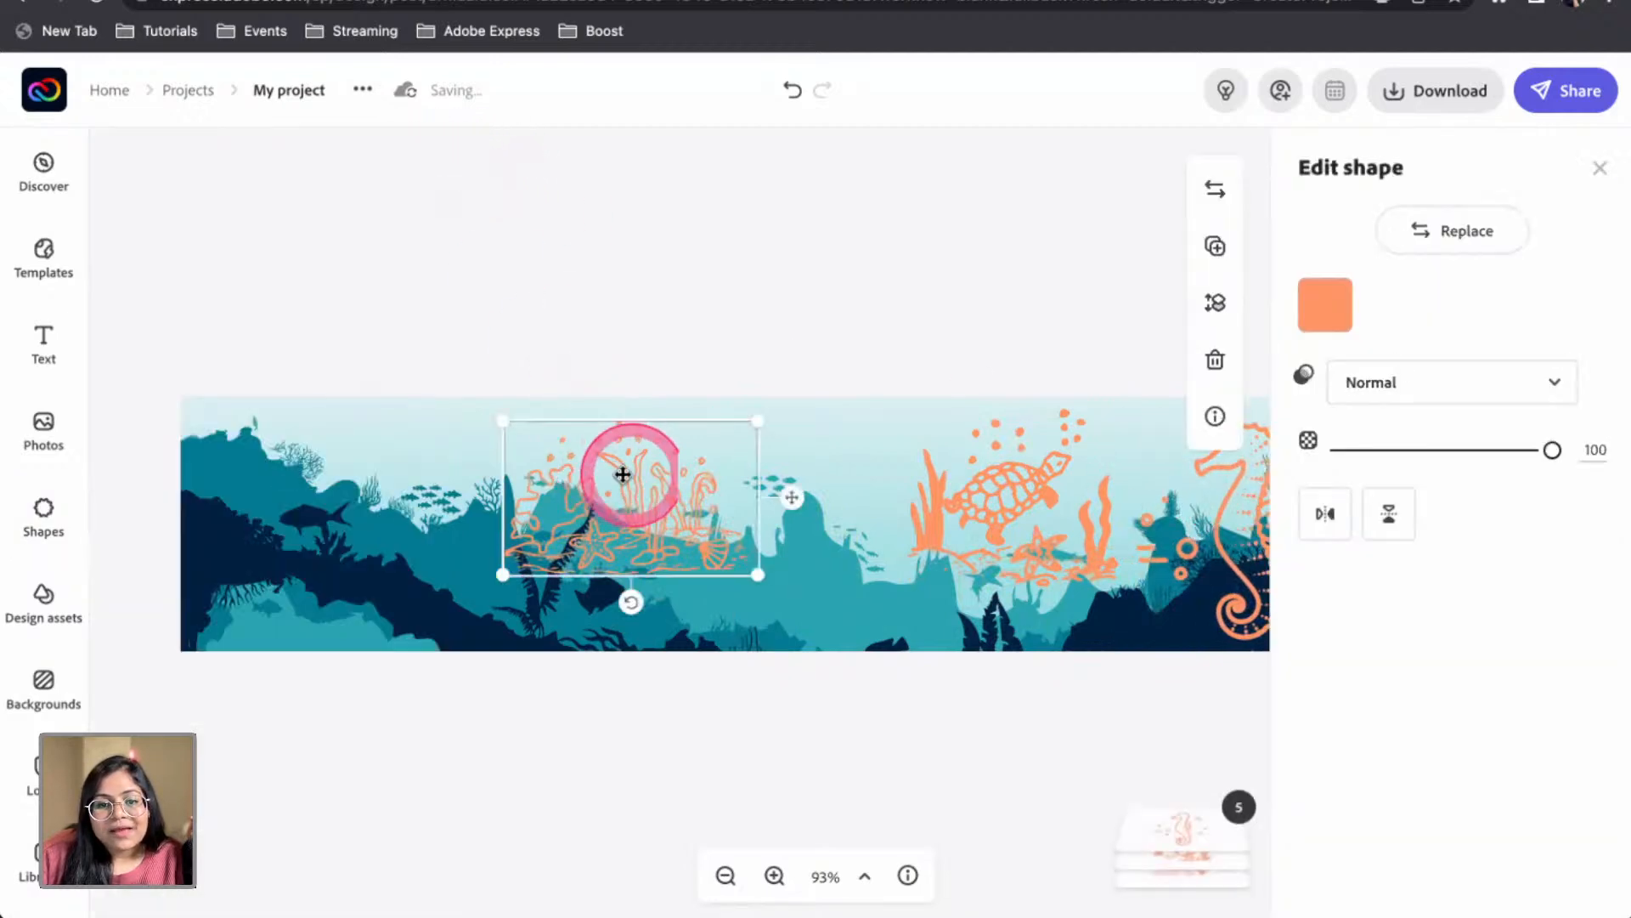
click(1338, 323)
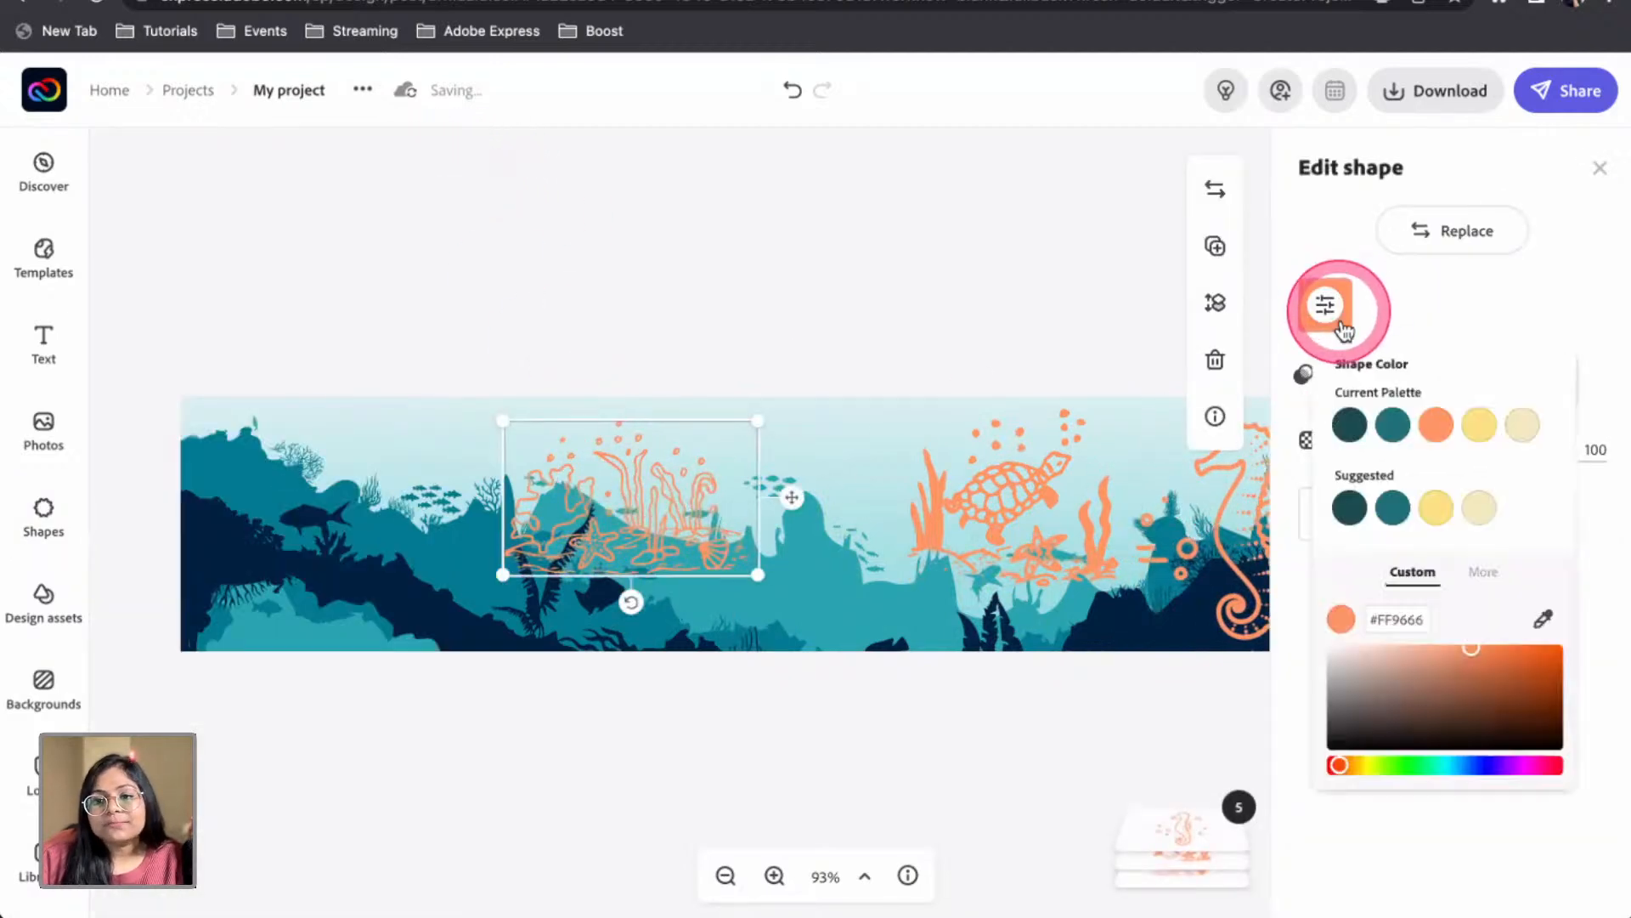
click(1544, 627)
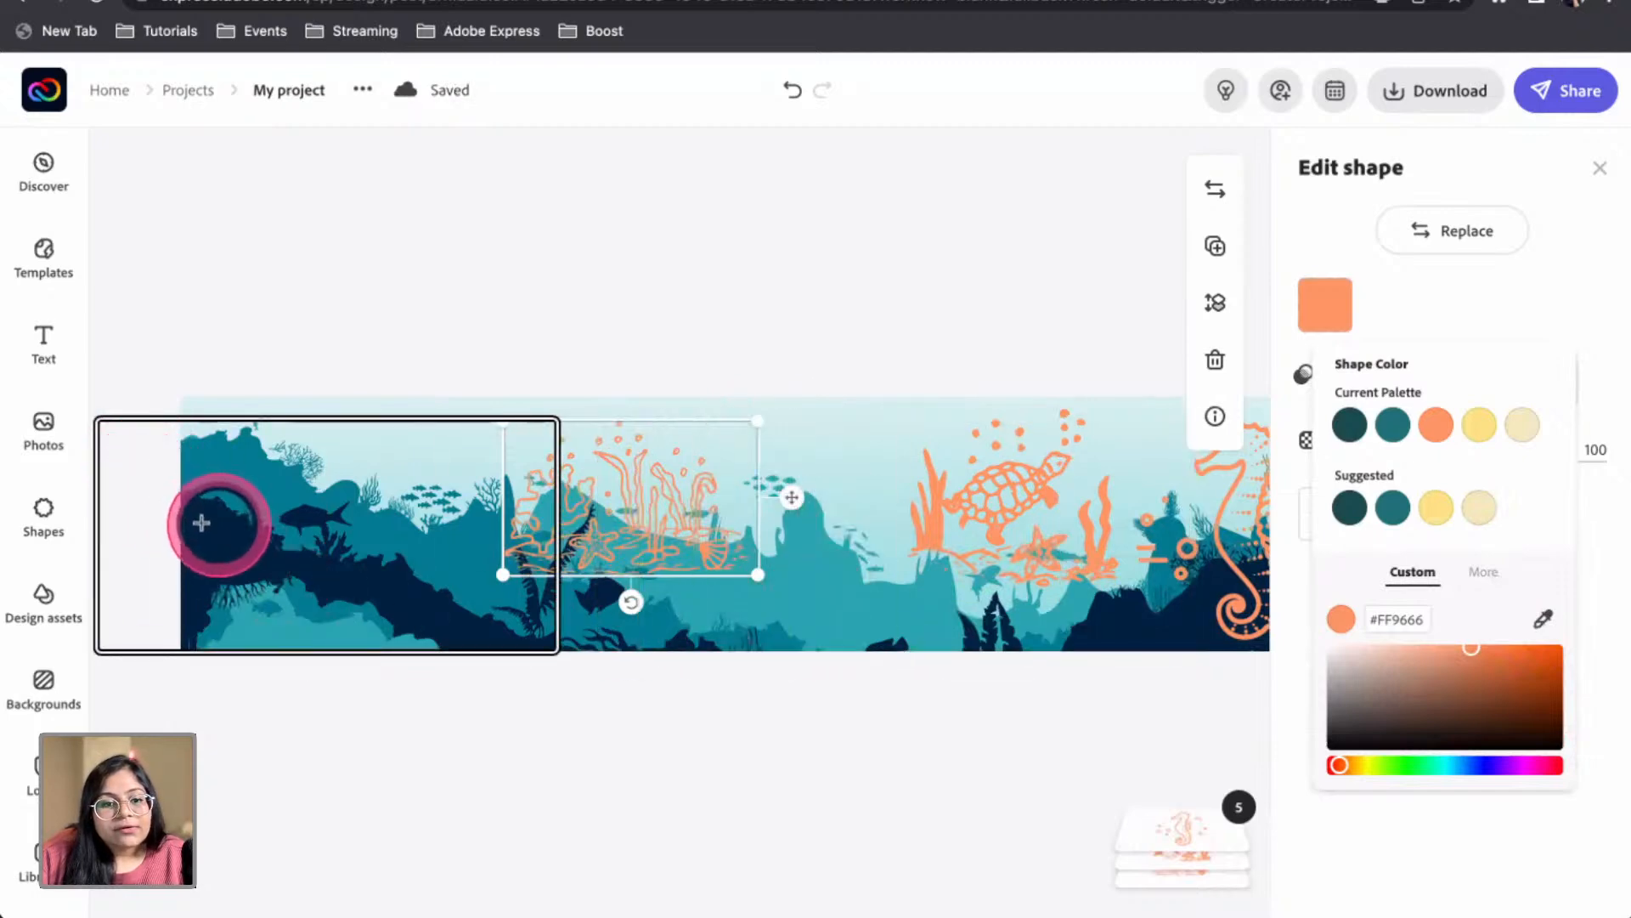
click(433, 449)
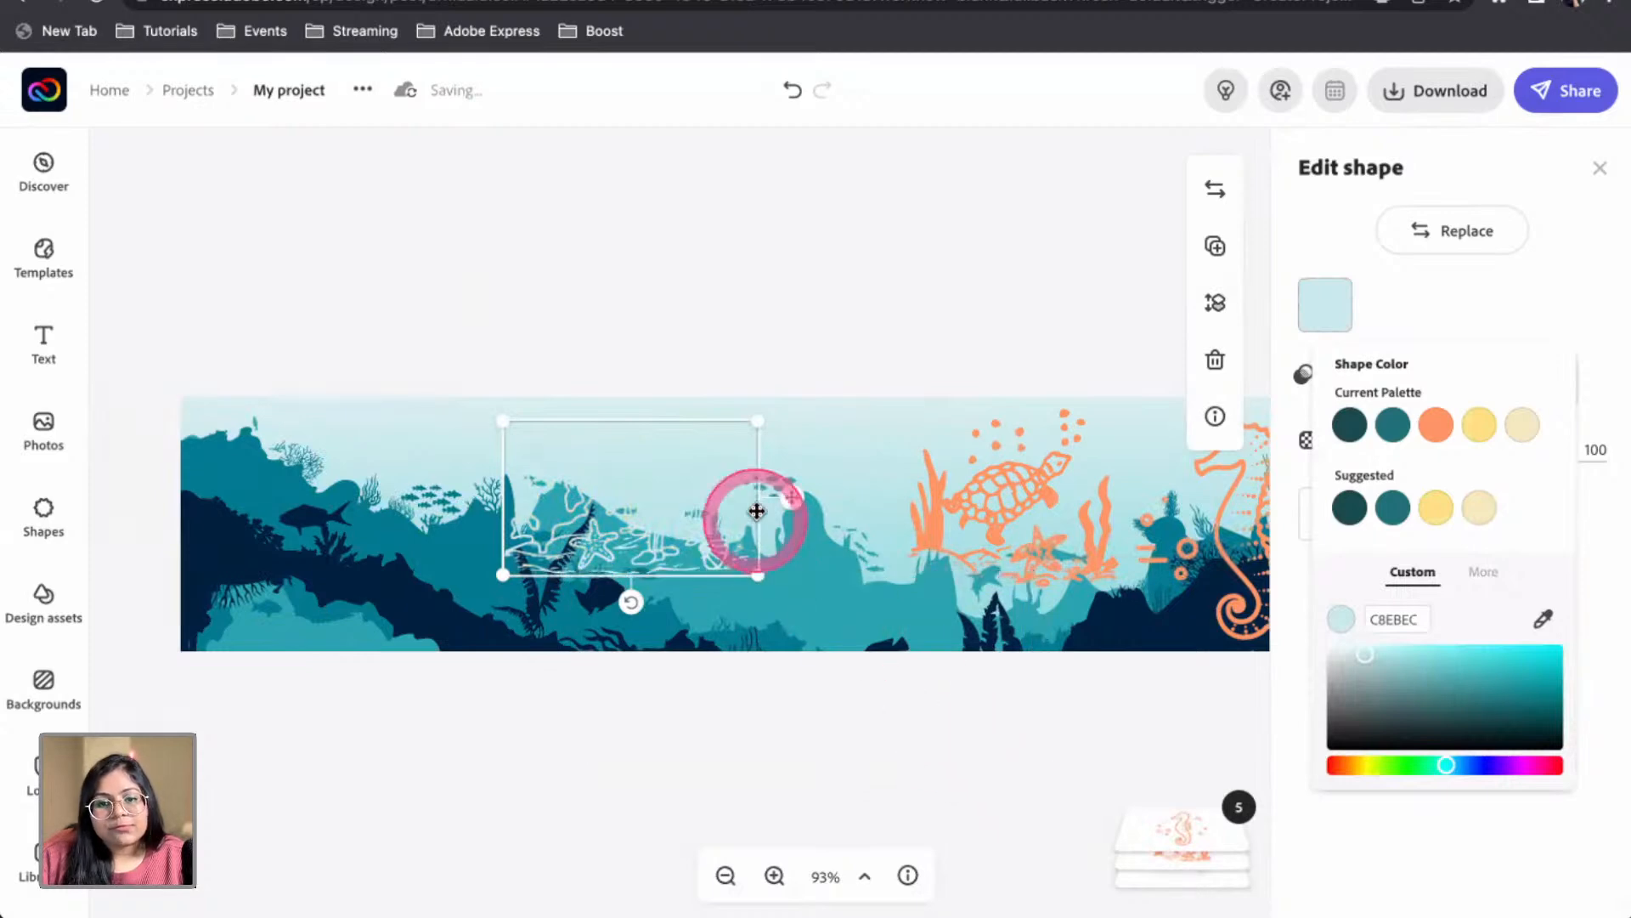
drag(754, 422, 476, 640)
Move the sea turtle scene to the canvas's centre and recolour it the same light blue as the coral reef
drag(976, 508, 772, 508)
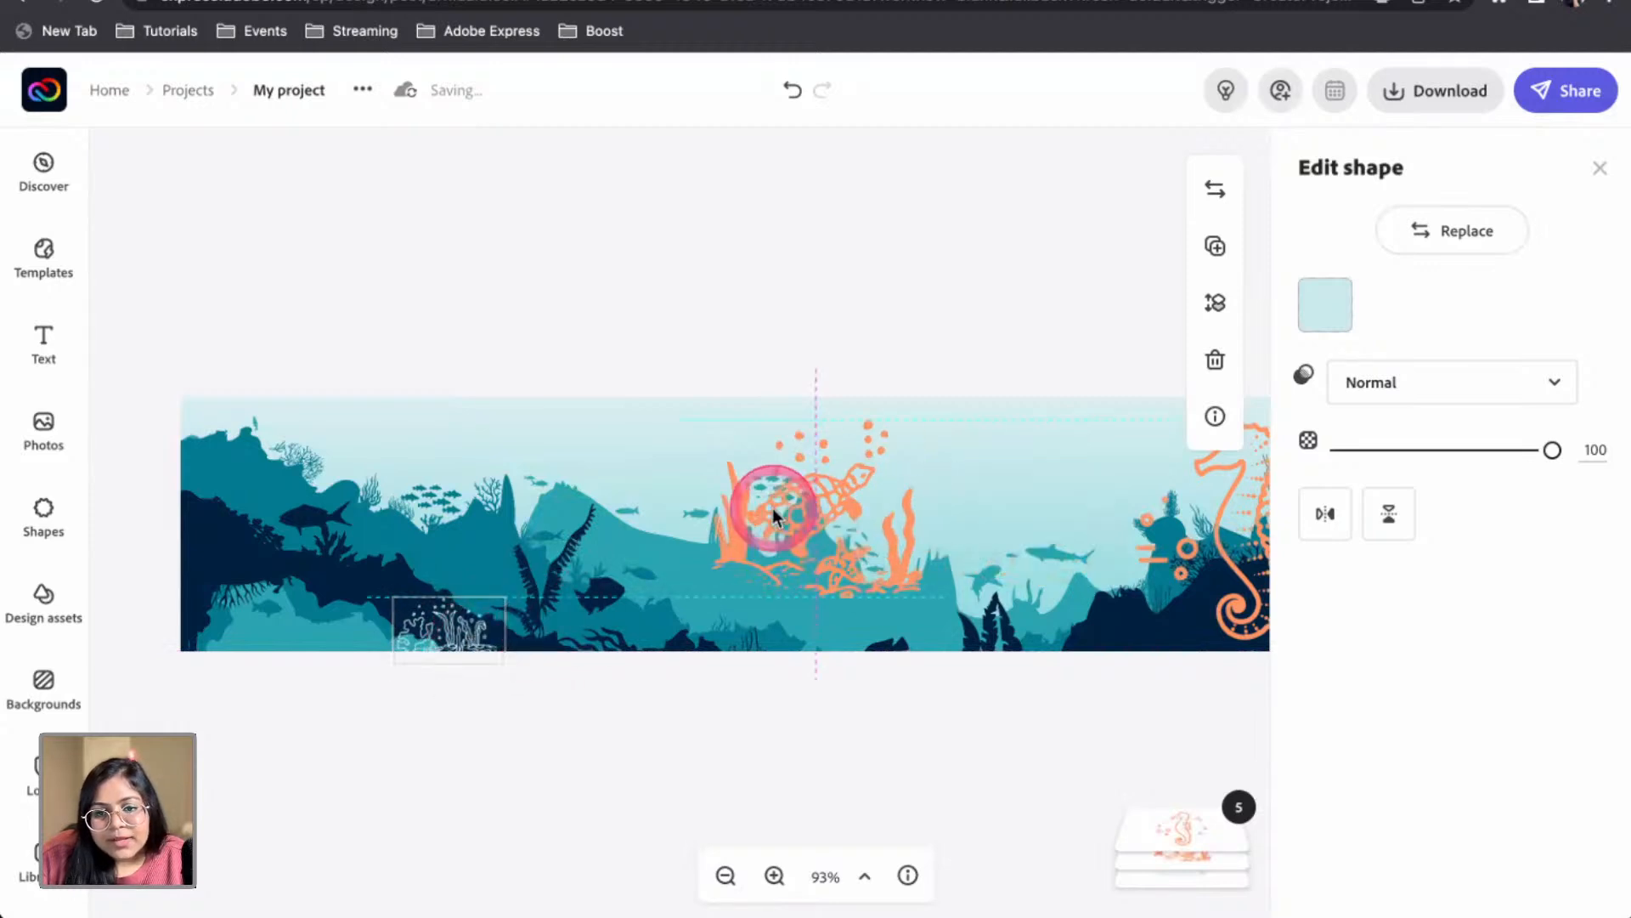
click(892, 463)
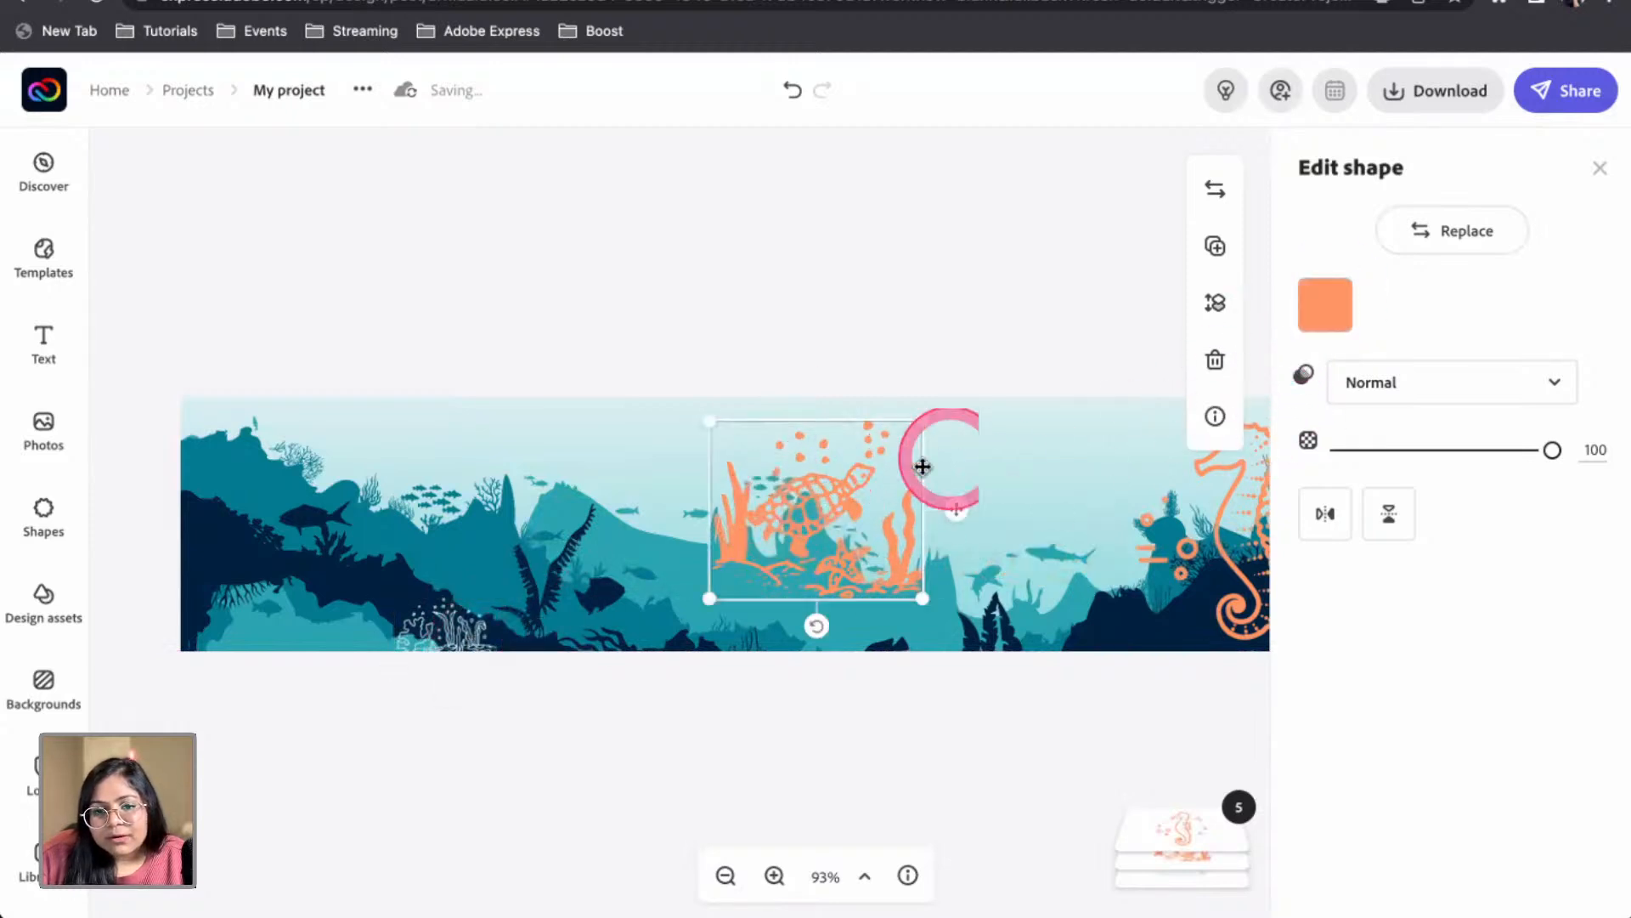
click(1324, 304)
click(1435, 505)
Move the seahorse inward from the canvas's right end and recolour it white FFFFFF
drag(1224, 550, 1110, 554)
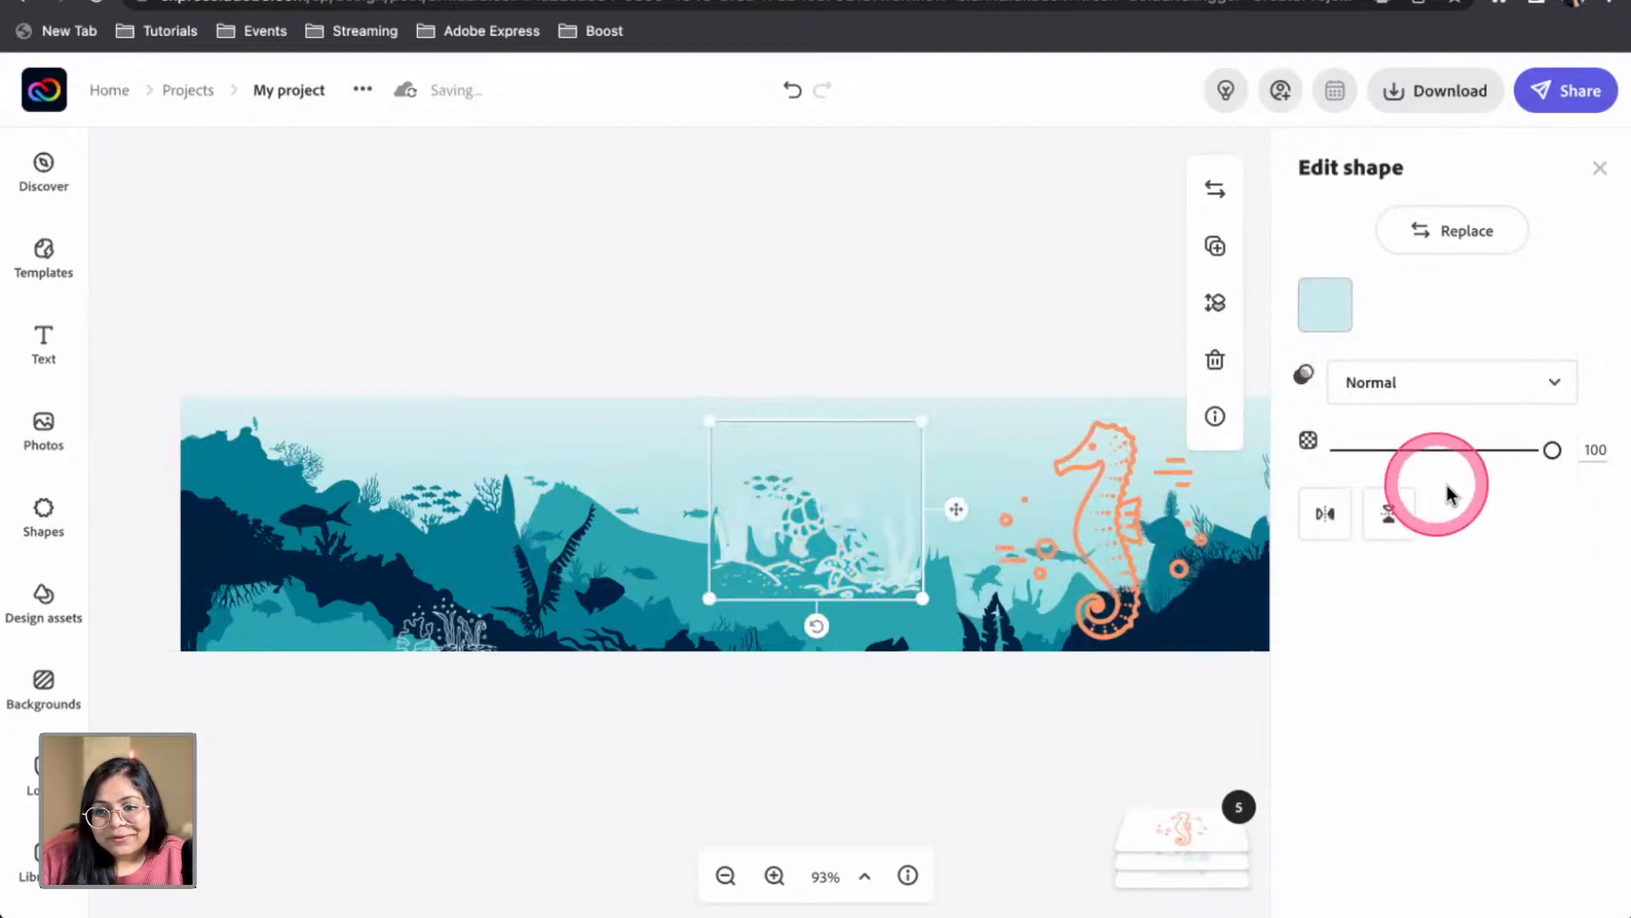
click(1118, 505)
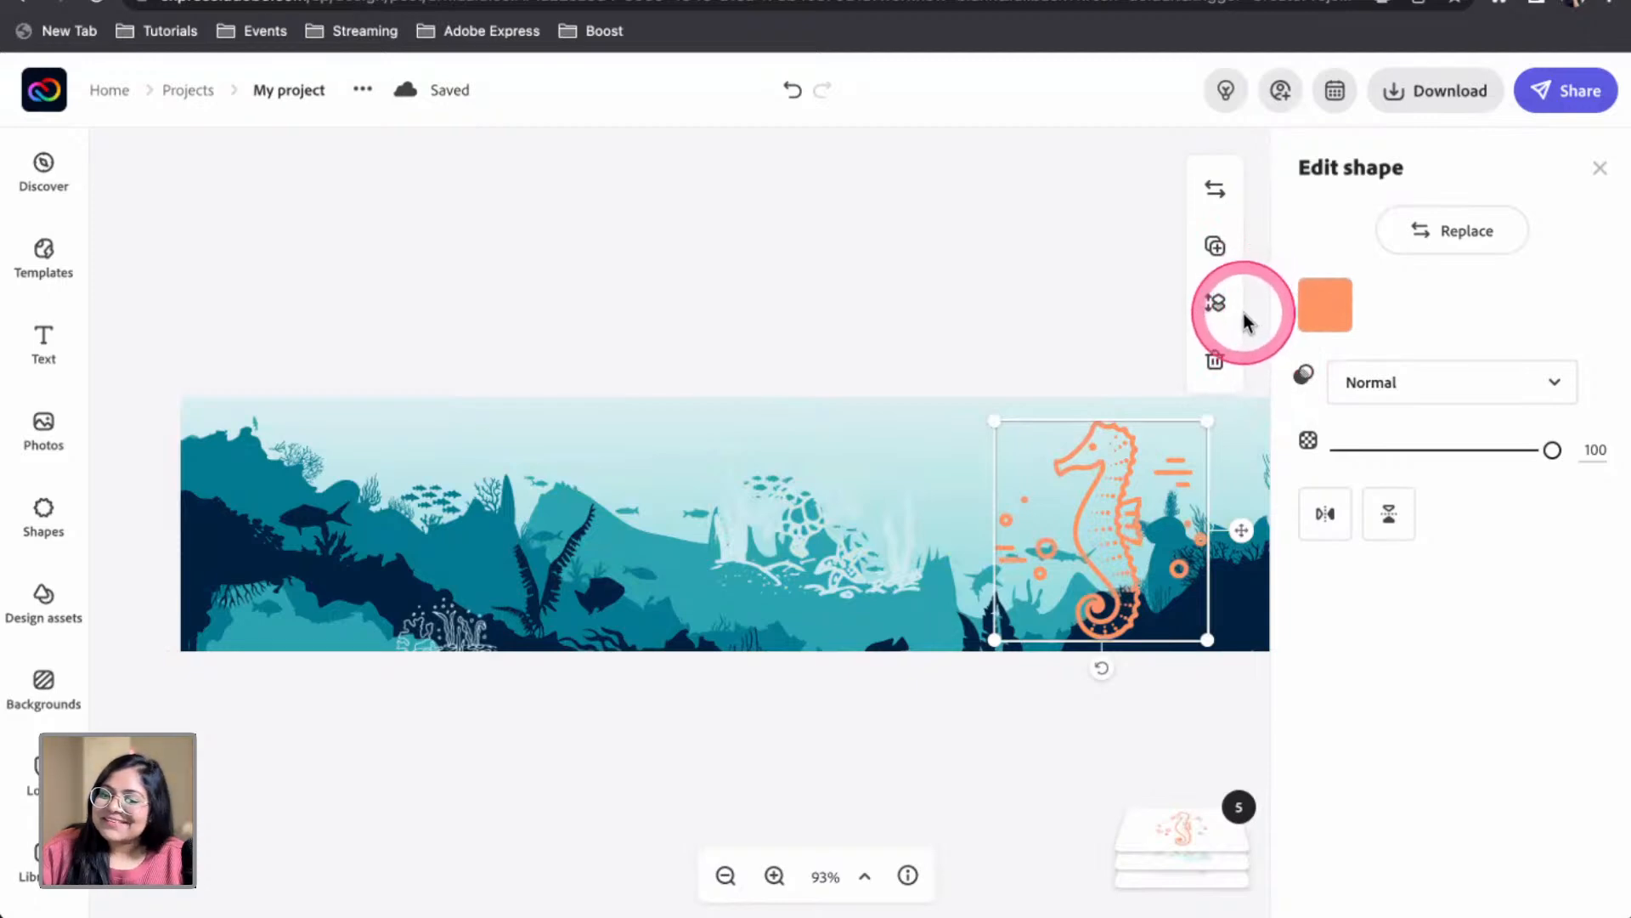
click(1325, 305)
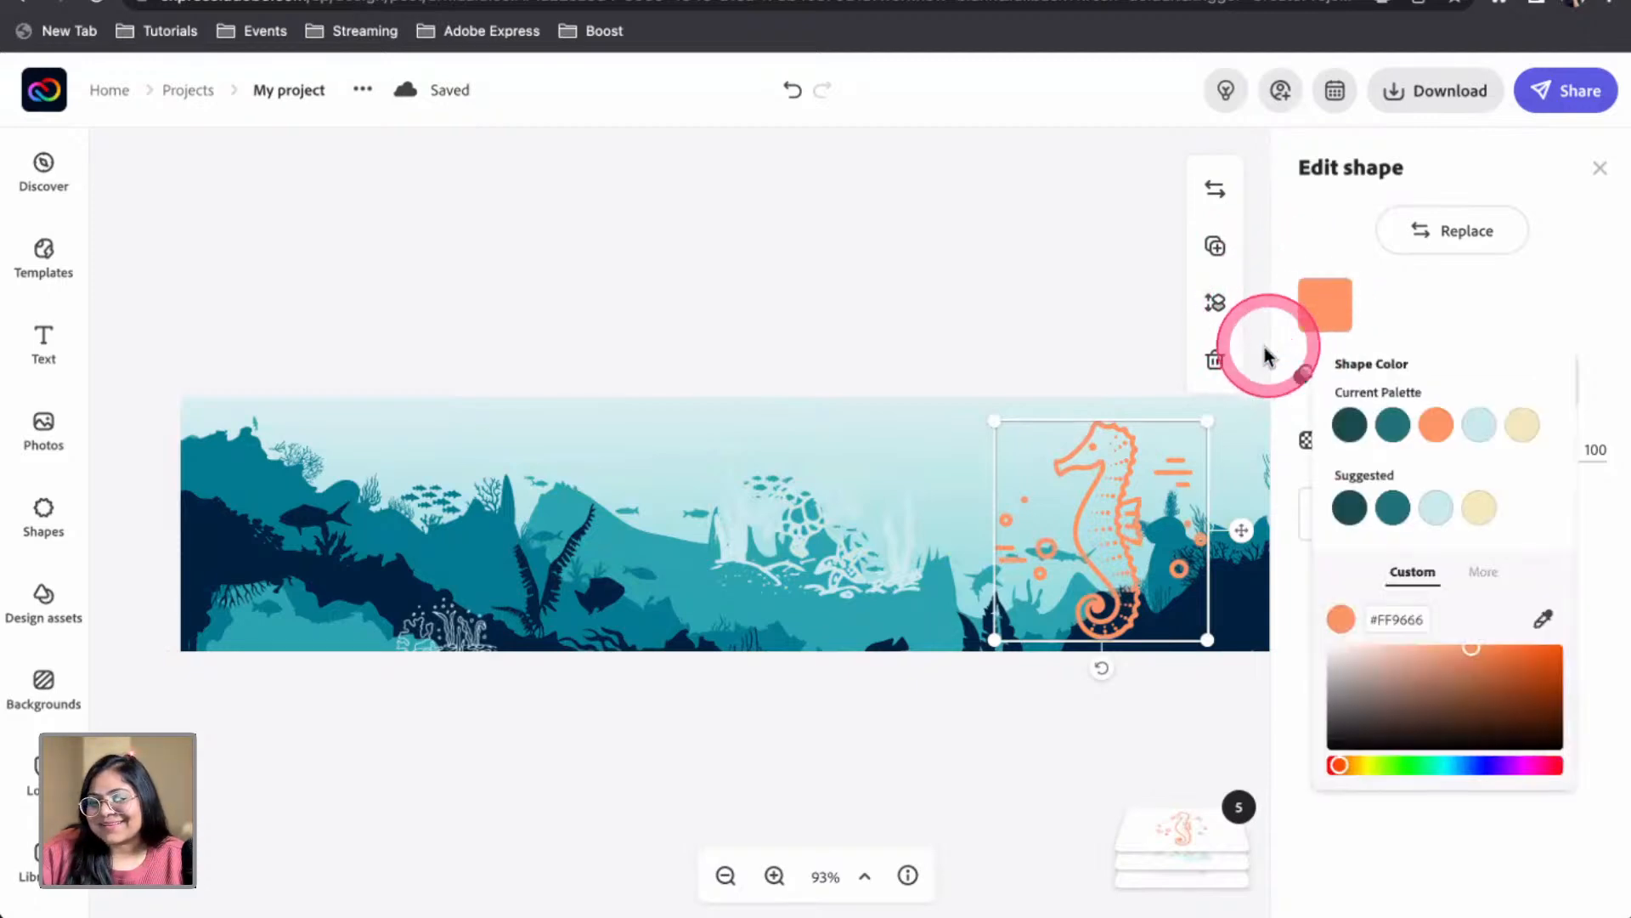
click(1478, 417)
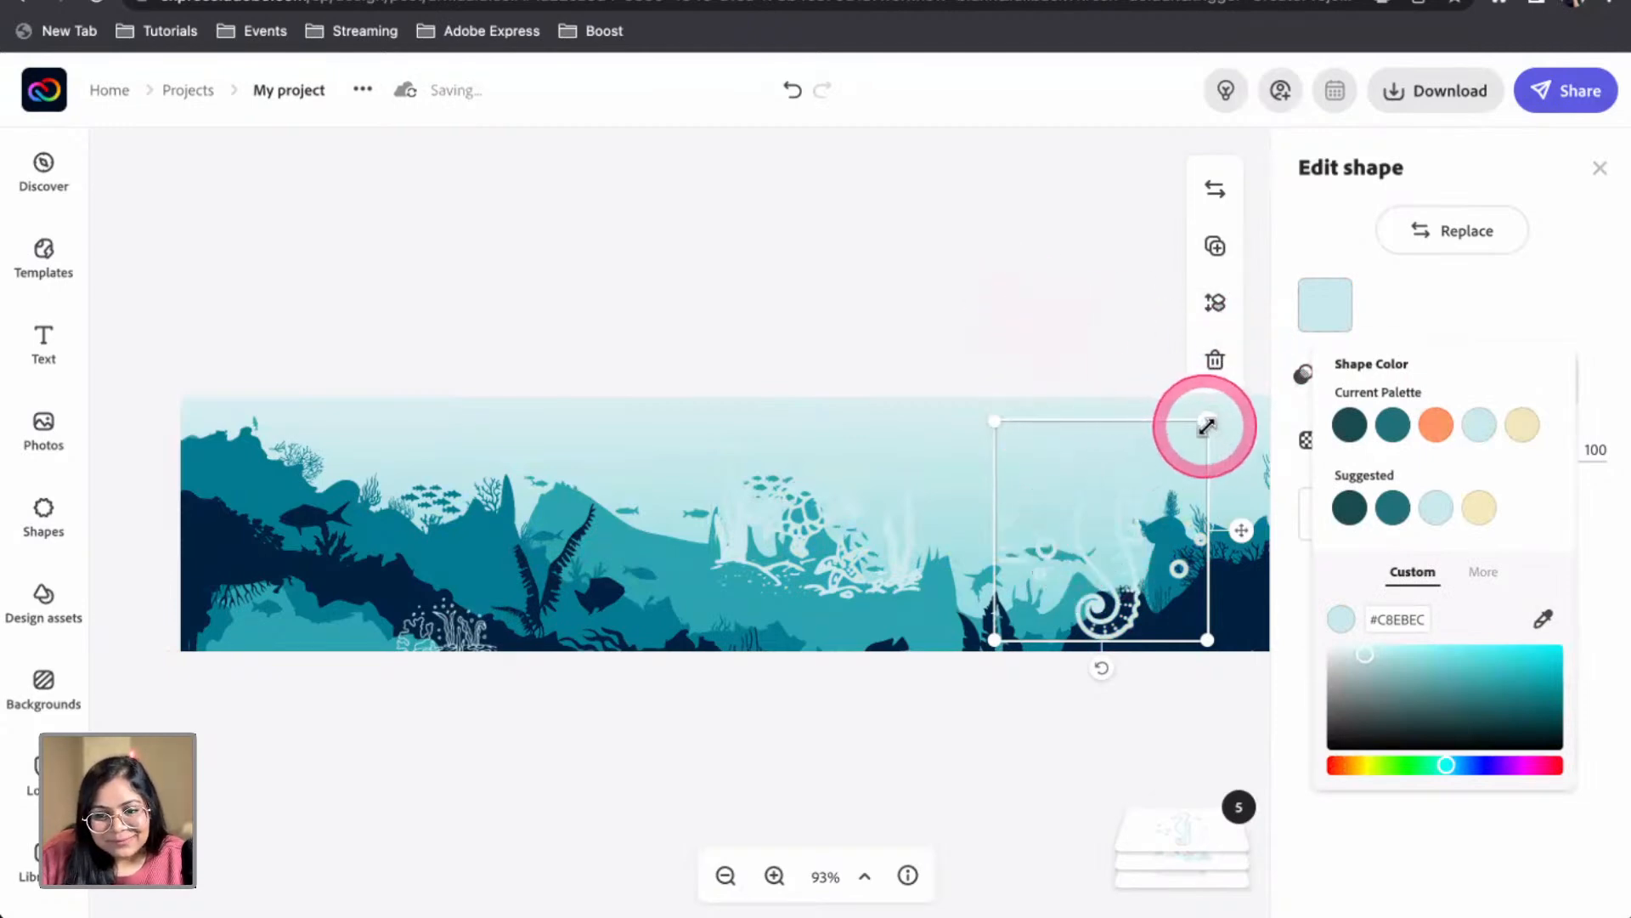
drag(1363, 656, 1328, 649)
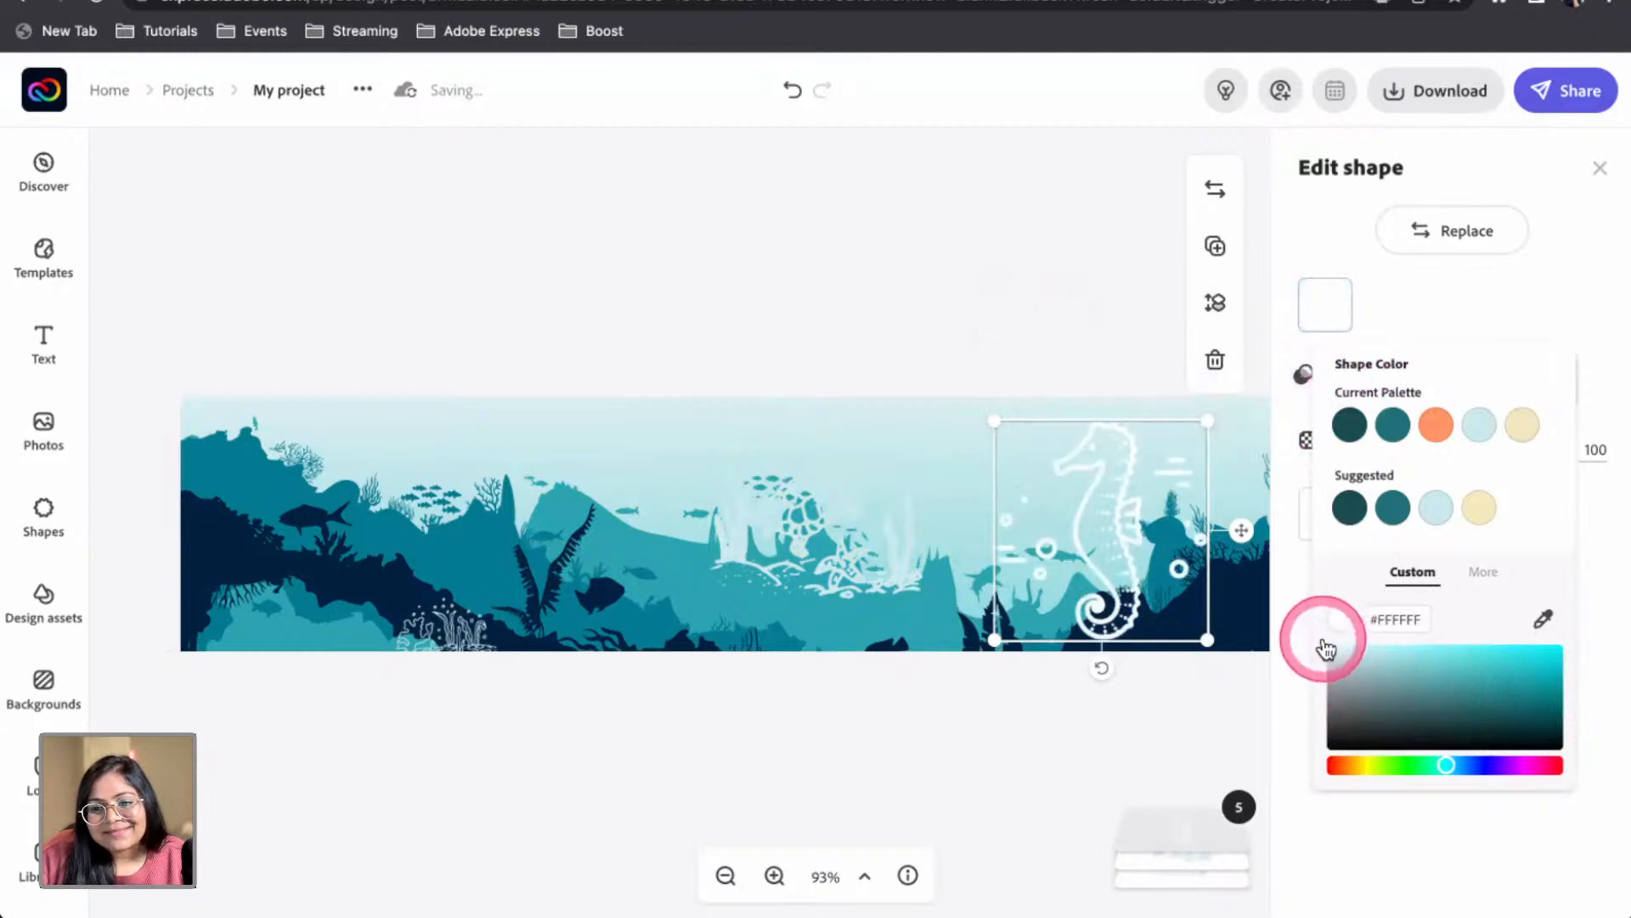
Recolour the sea turtle scene white FFFFFF to match the seahorse
click(914, 306)
click(874, 571)
click(1323, 313)
click(1483, 515)
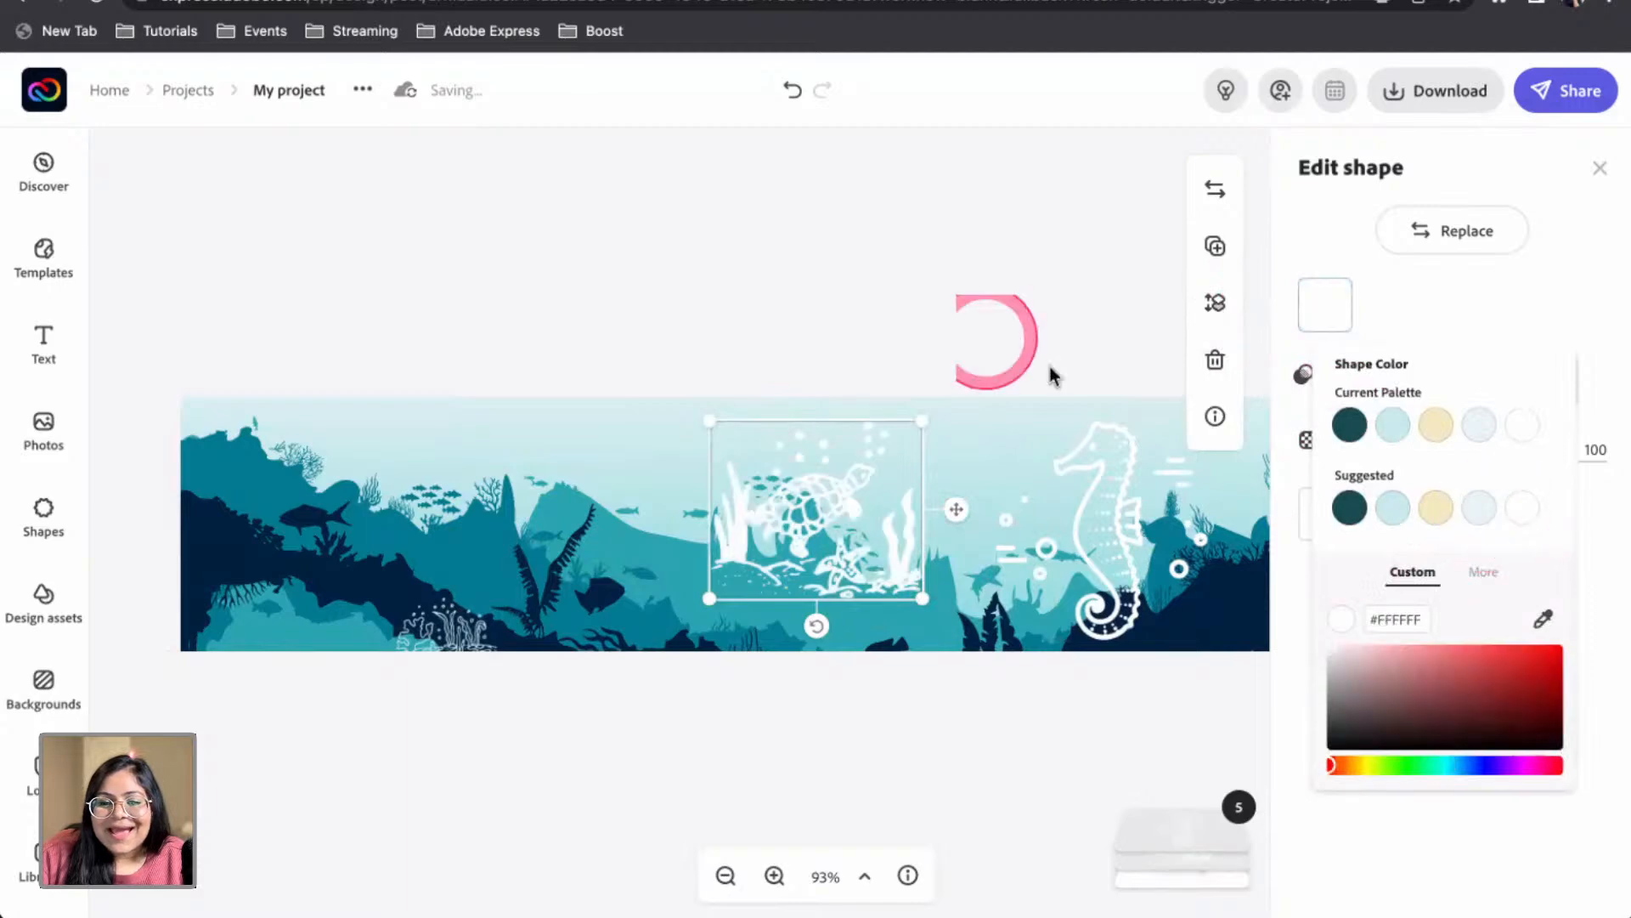
Shrink the sea turtle scene and place it on the canvas's bottom edge, just right of centre
click(922, 482)
drag(841, 502, 776, 564)
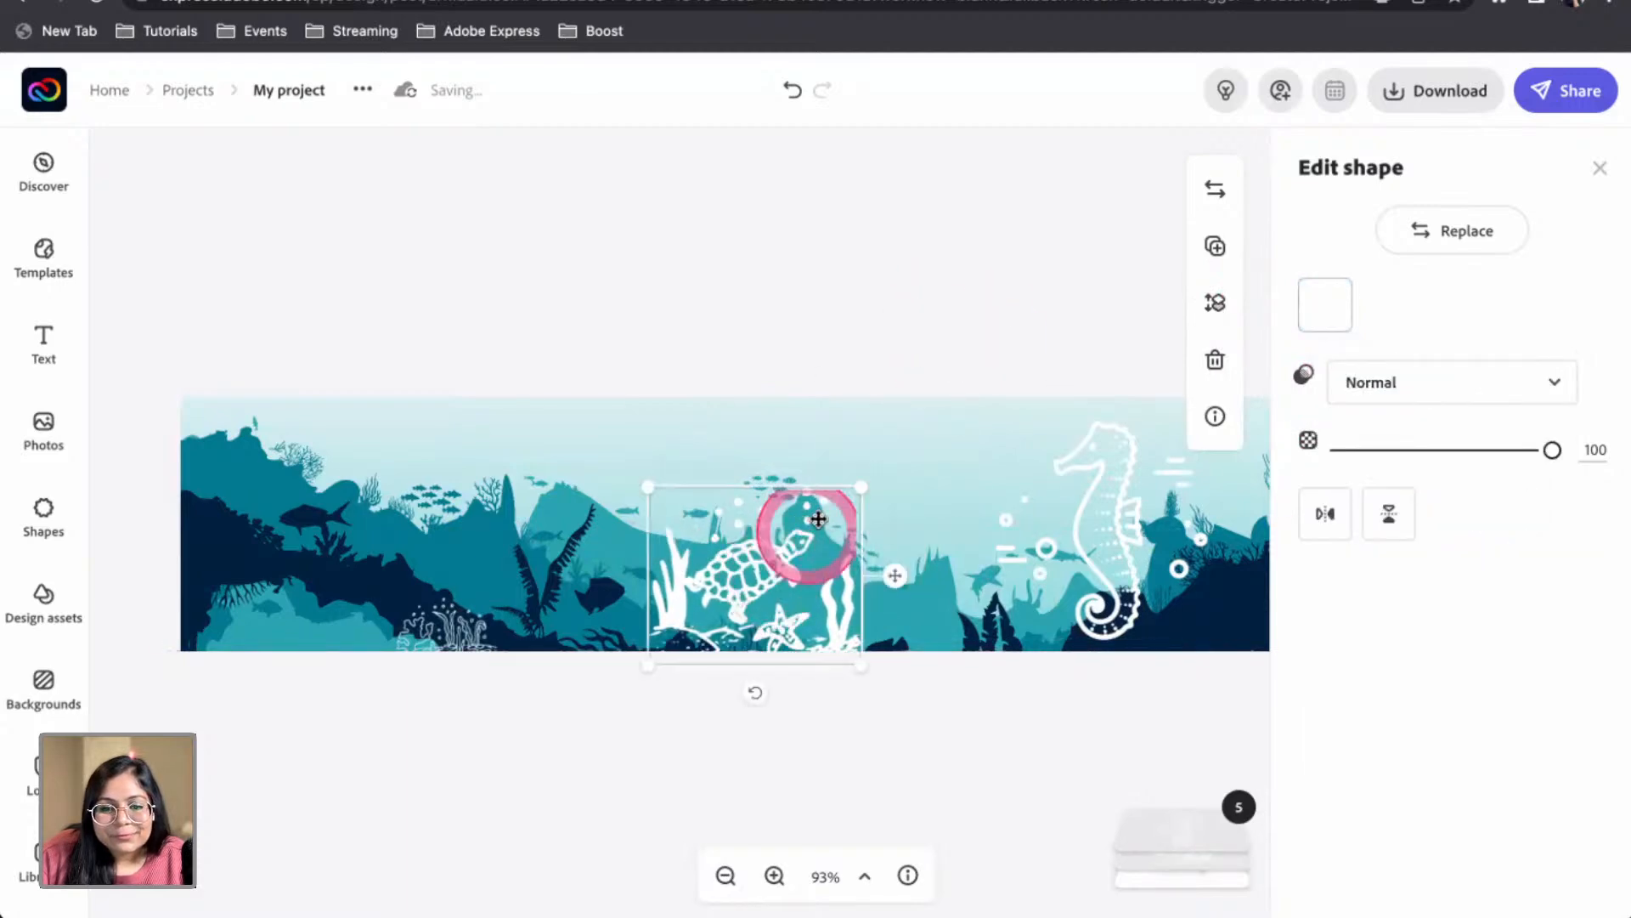
drag(865, 486, 815, 521)
drag(742, 583, 856, 602)
Delete the light blue coral reef shape, then shrink the seahorse and move it onto the dark rocks in the canvas's left part
click(468, 632)
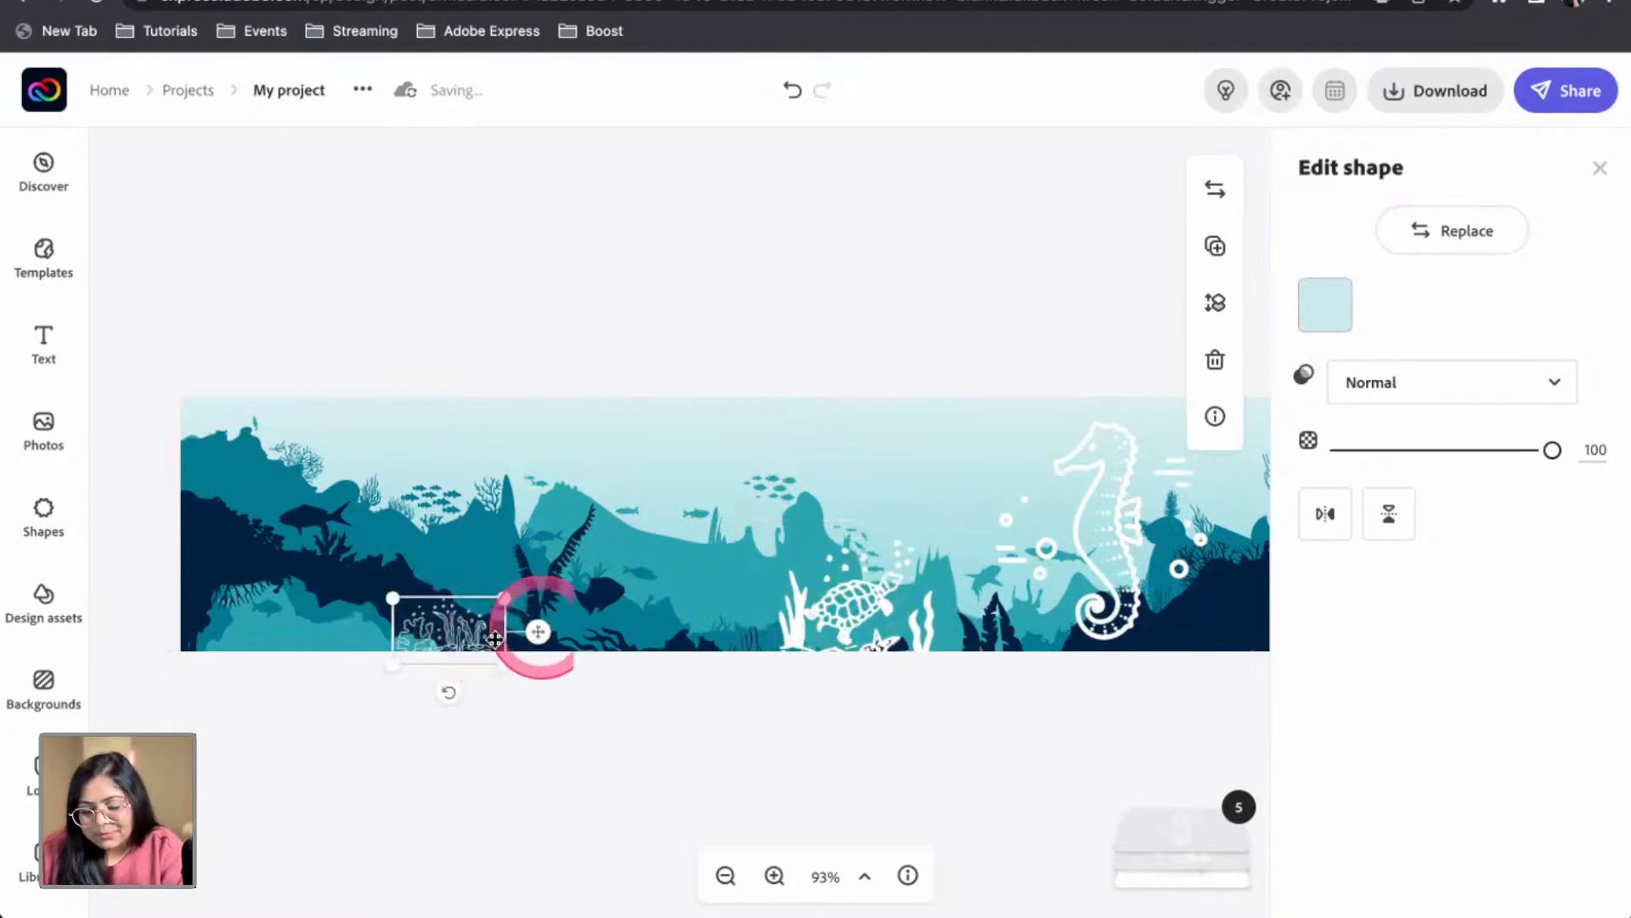
click(1081, 499)
drag(1210, 415, 402, 544)
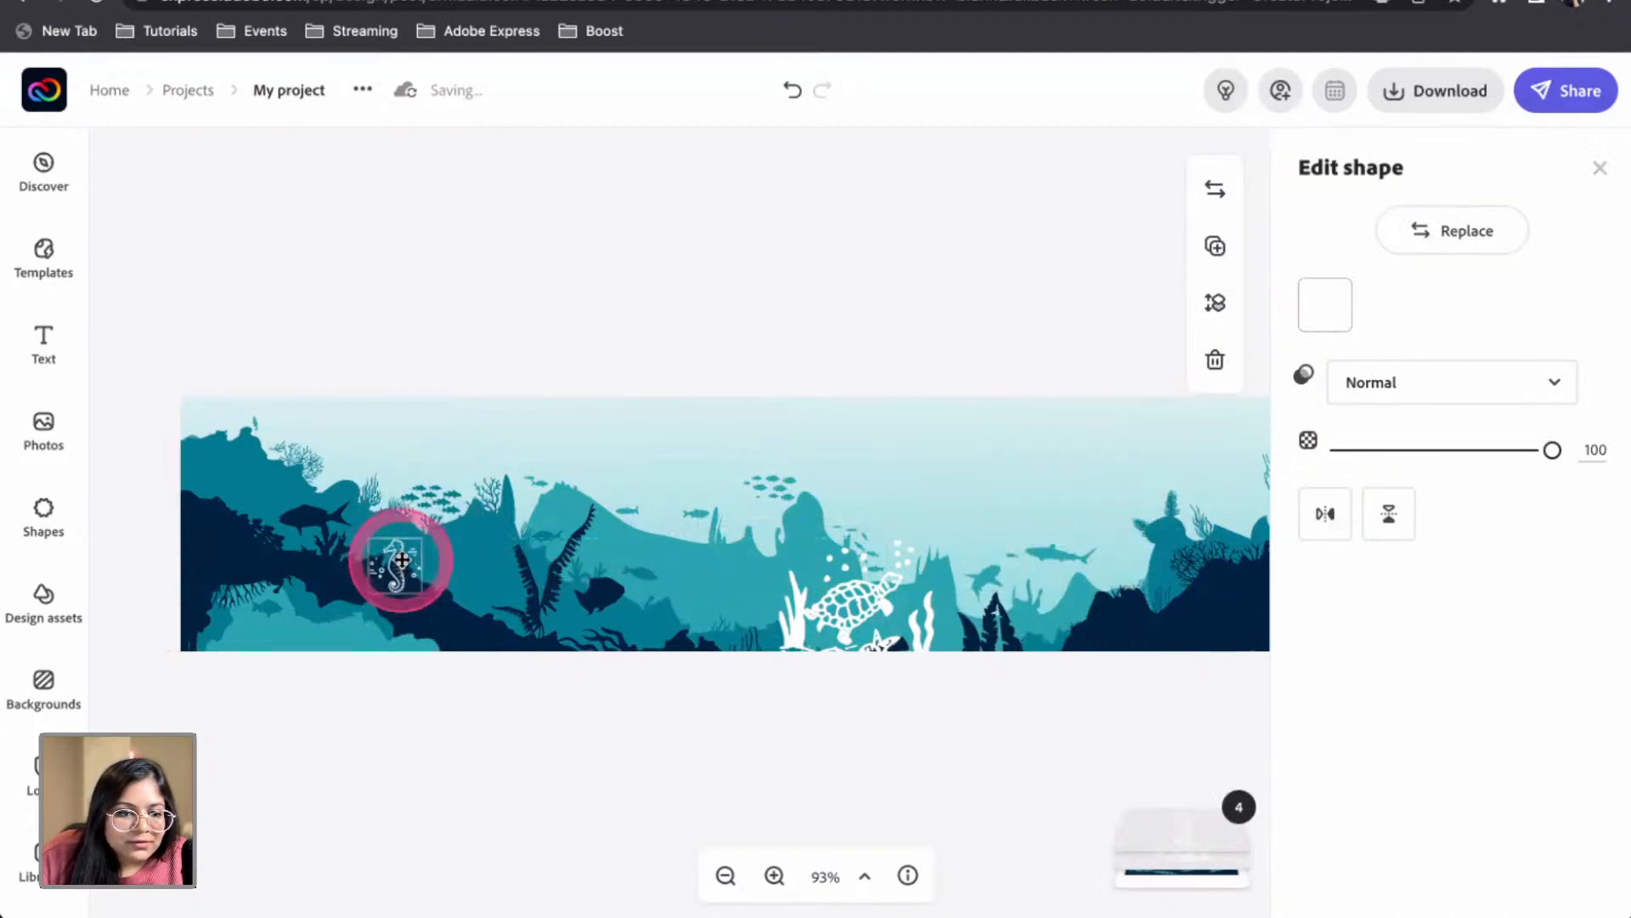
Search the shapes for "coral reef" and add the filled spiky seaweed plant to the canvas
click(43, 510)
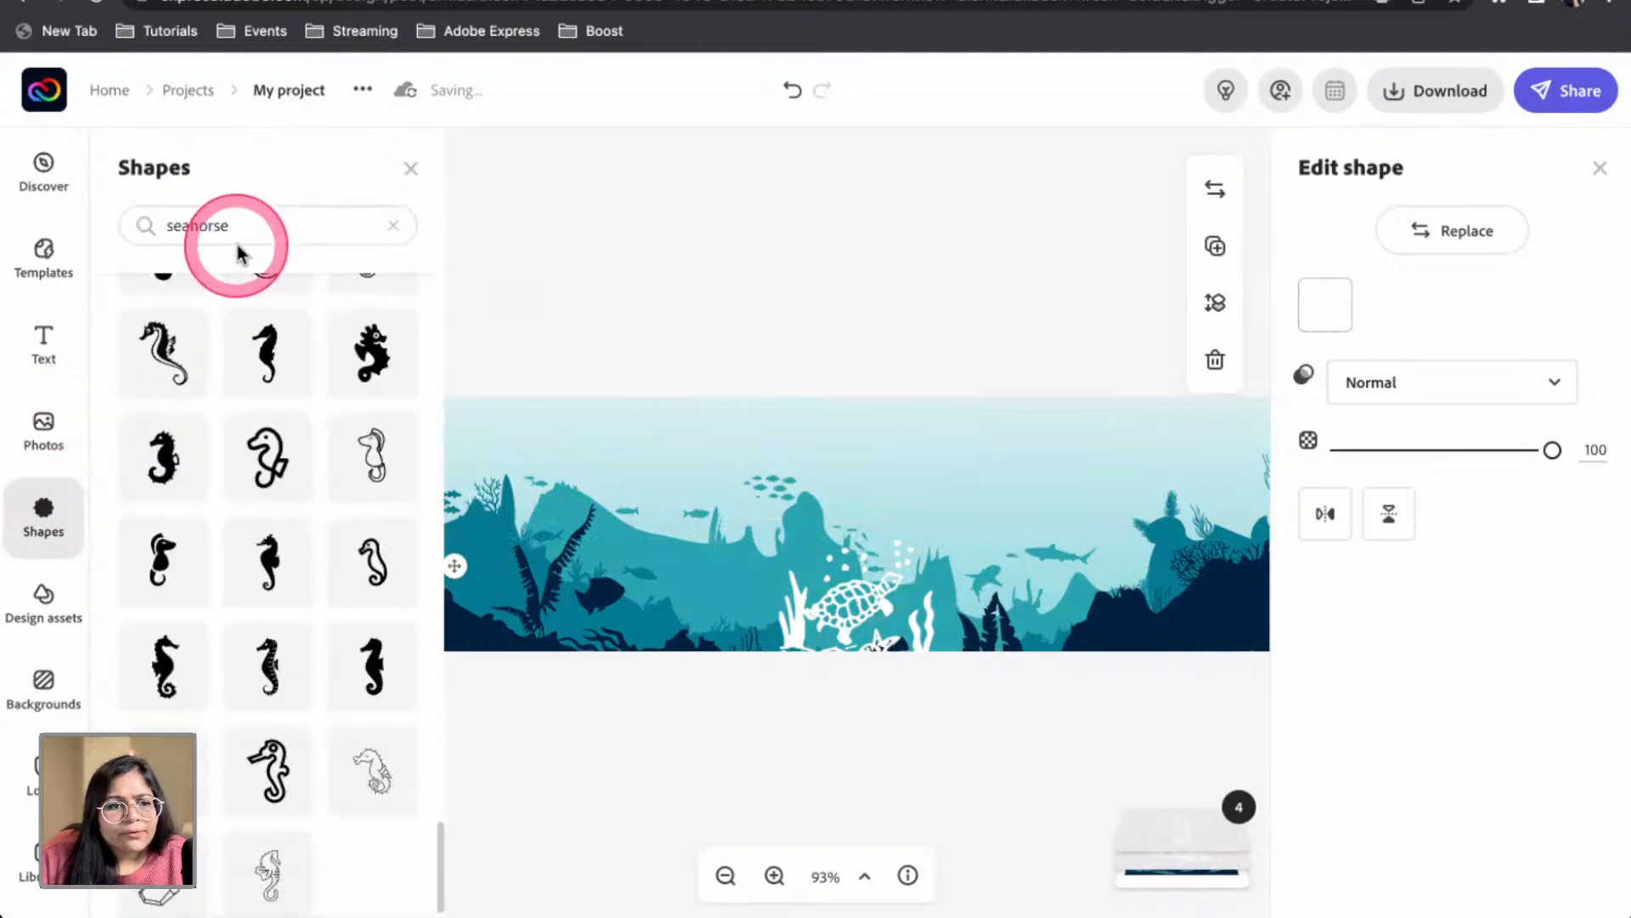
drag(230, 226, 175, 234)
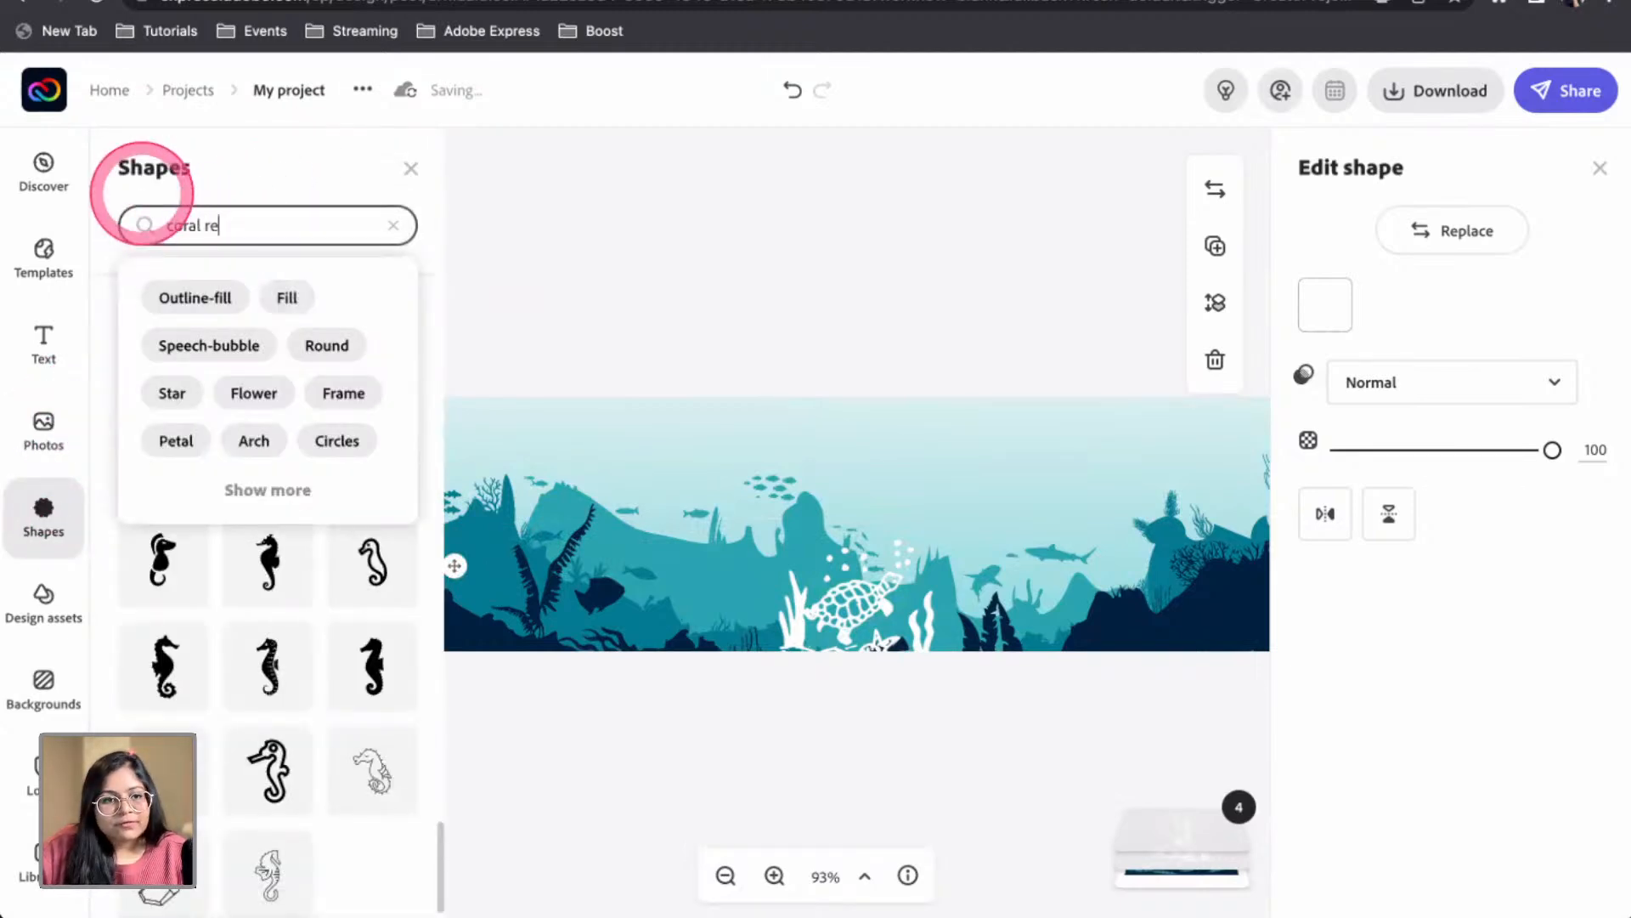
key(Return)
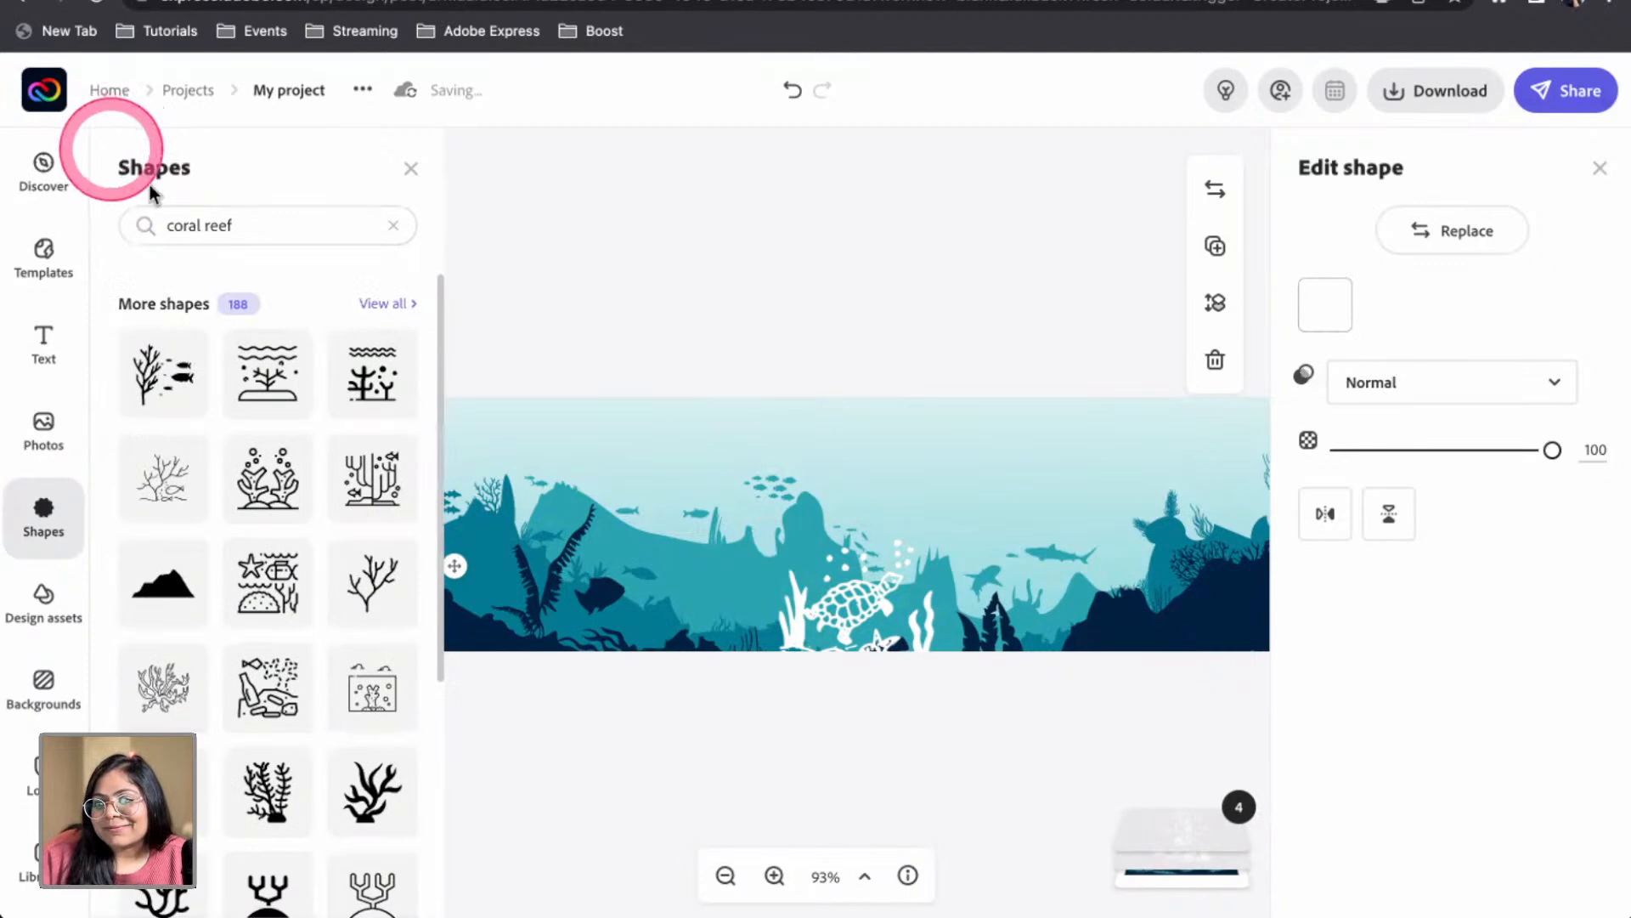
scroll(313, 731, down, 5)
scroll(311, 755, down, 10)
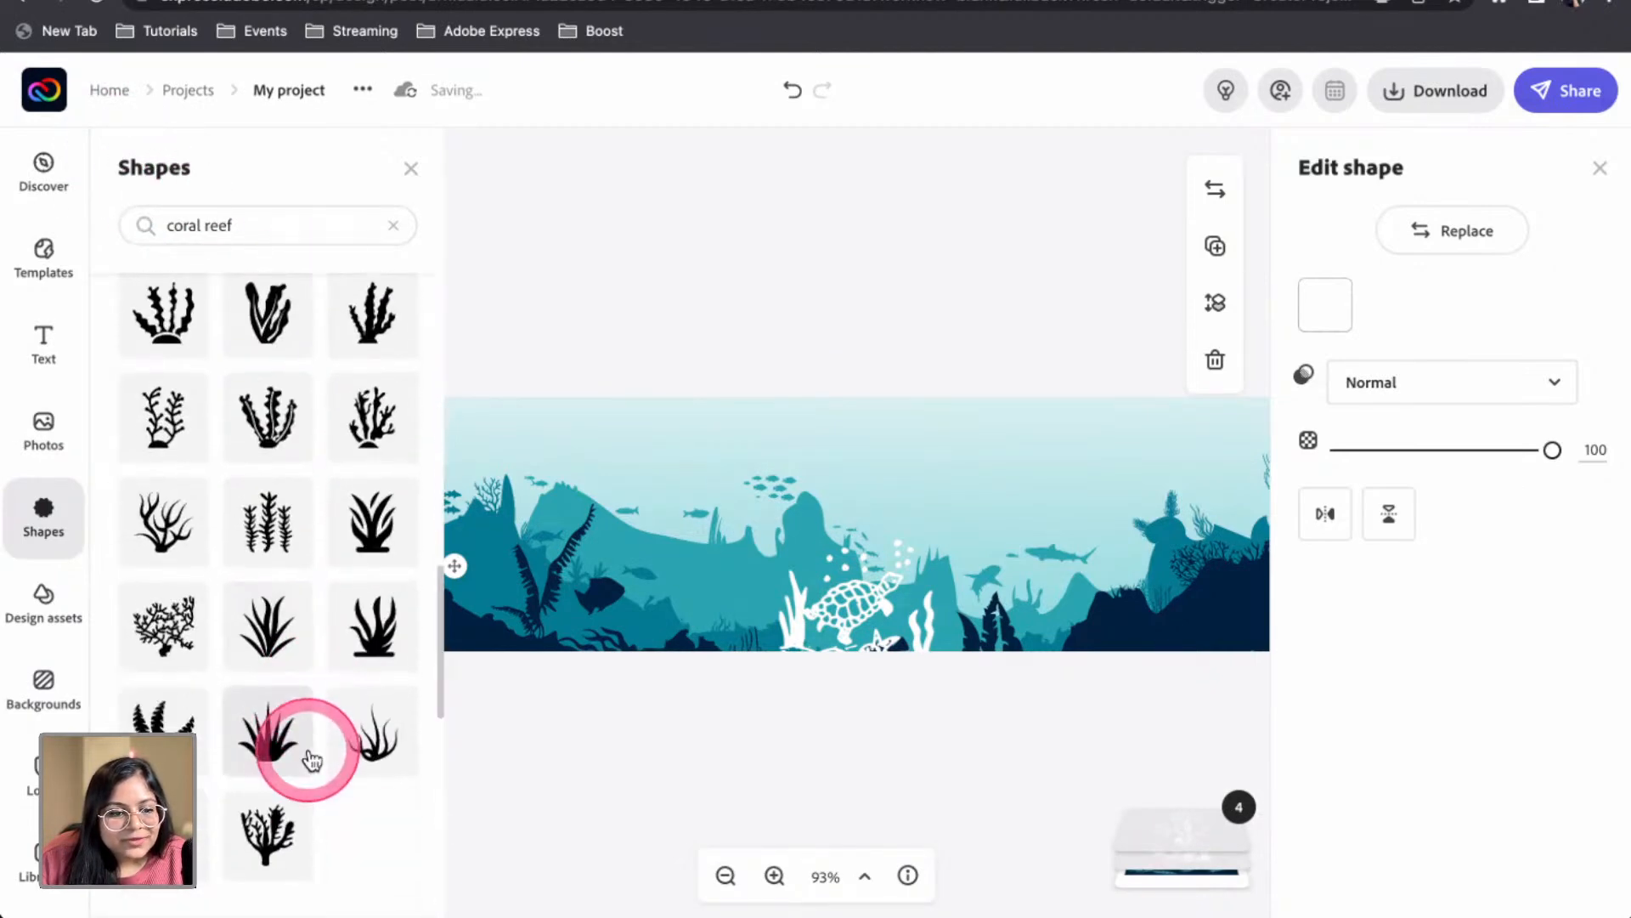
click(283, 649)
scroll(288, 765, down, 5)
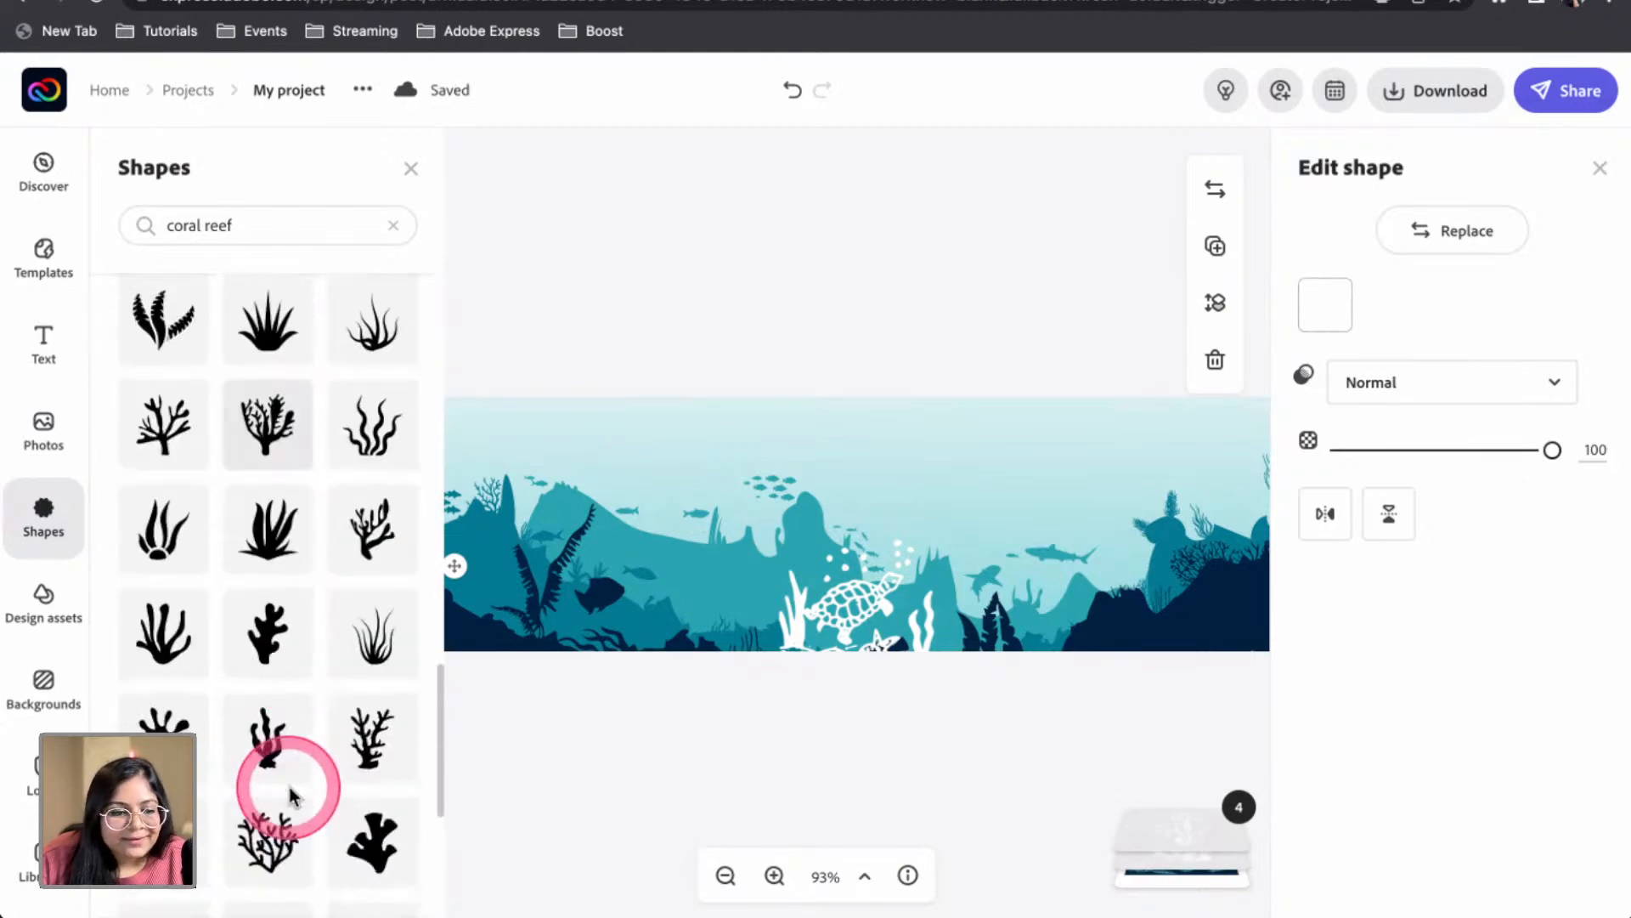
Find the filled branching coral with bubbles among the coral reef shapes and place it on the canvas right of the sea turtle
scroll(288, 790, down, 10)
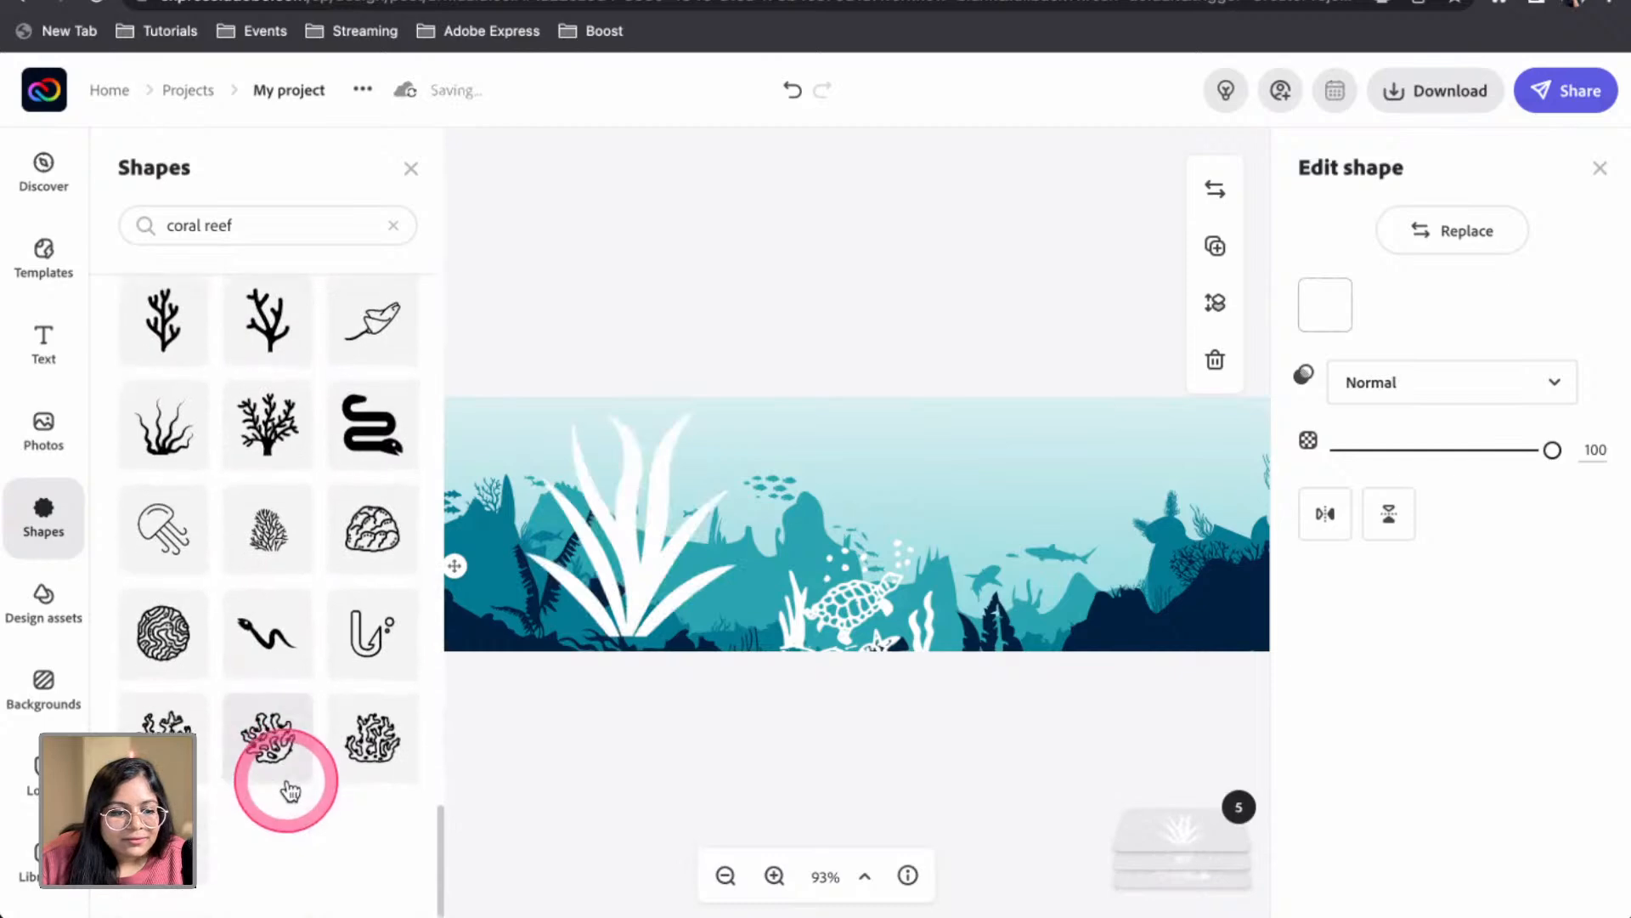
scroll(289, 788, down, 10)
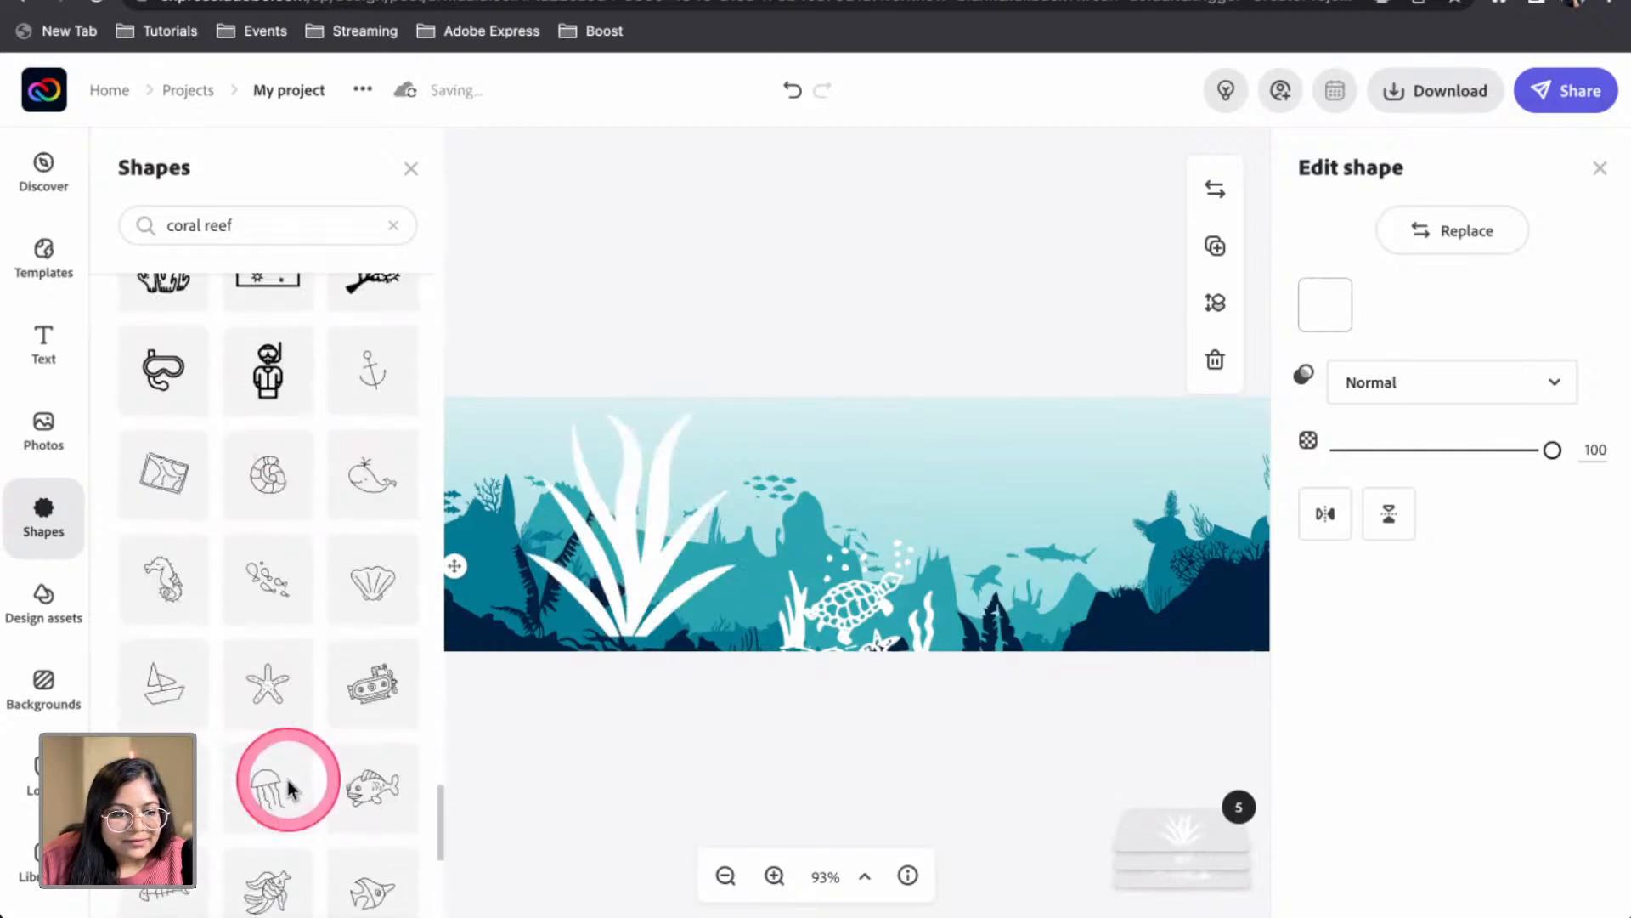
scroll(289, 789, down, 10)
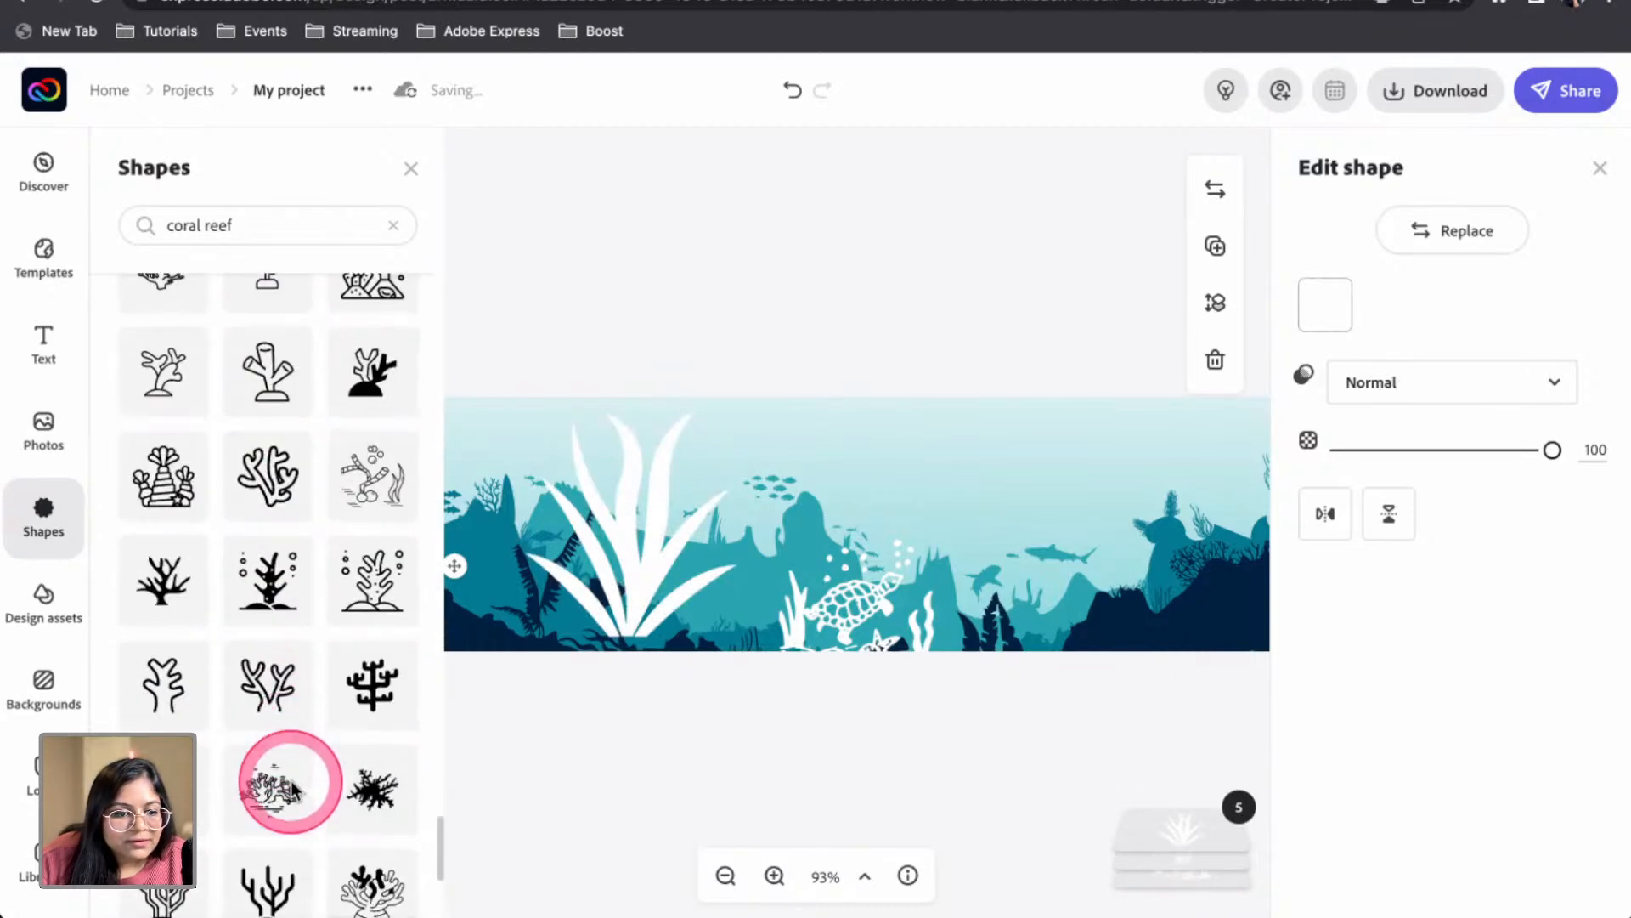
scroll(312, 501, down, 2)
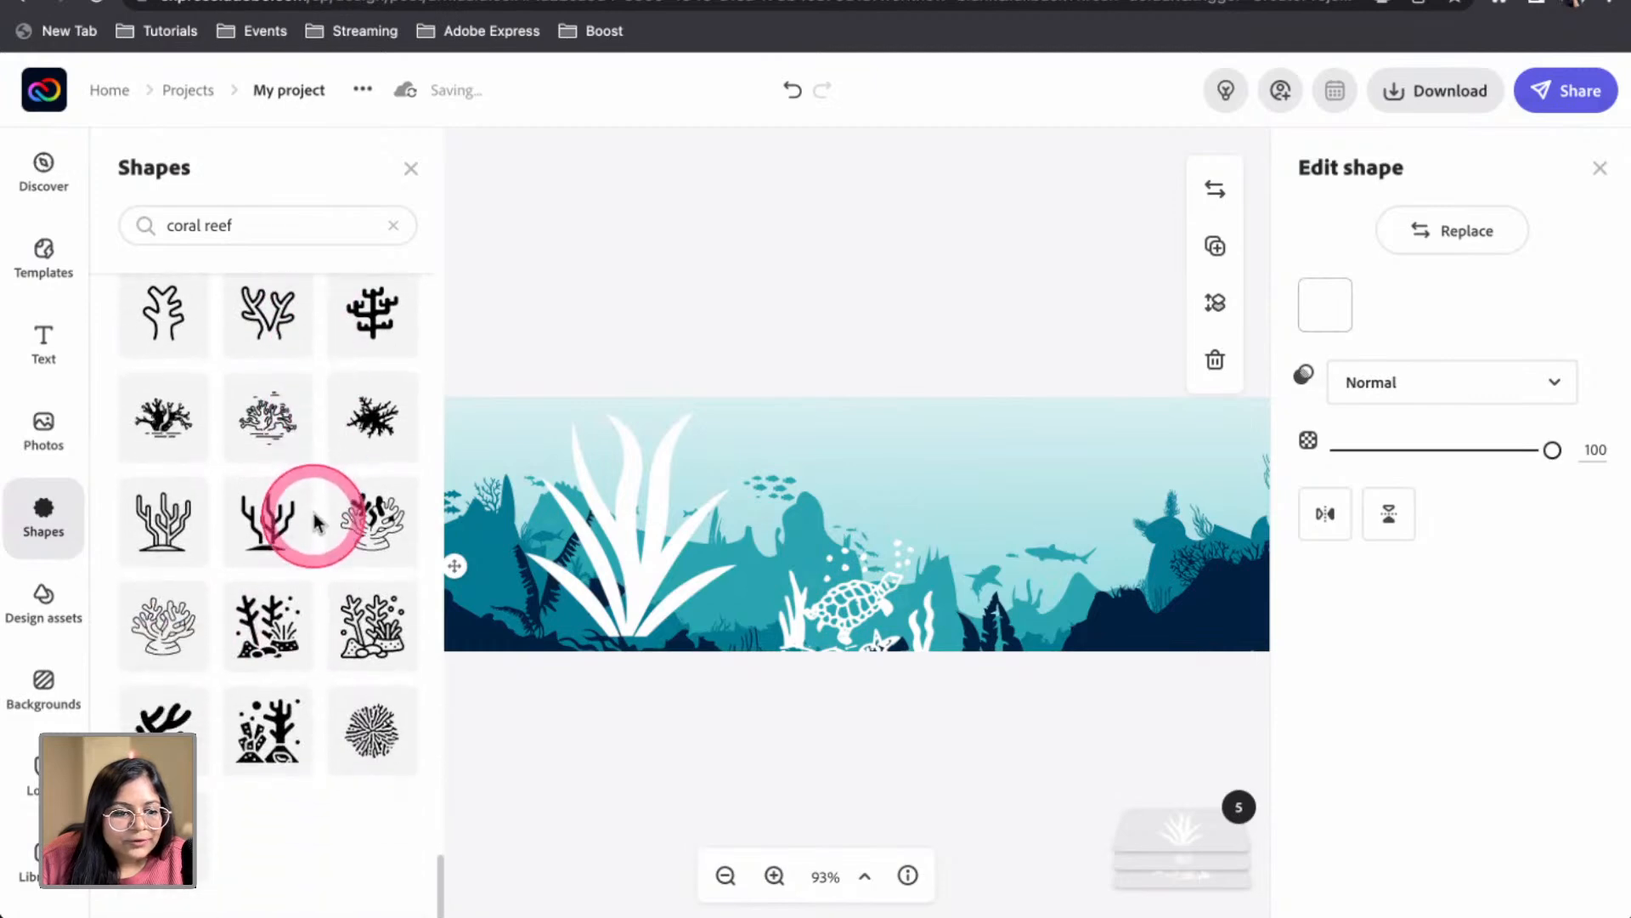
click(282, 729)
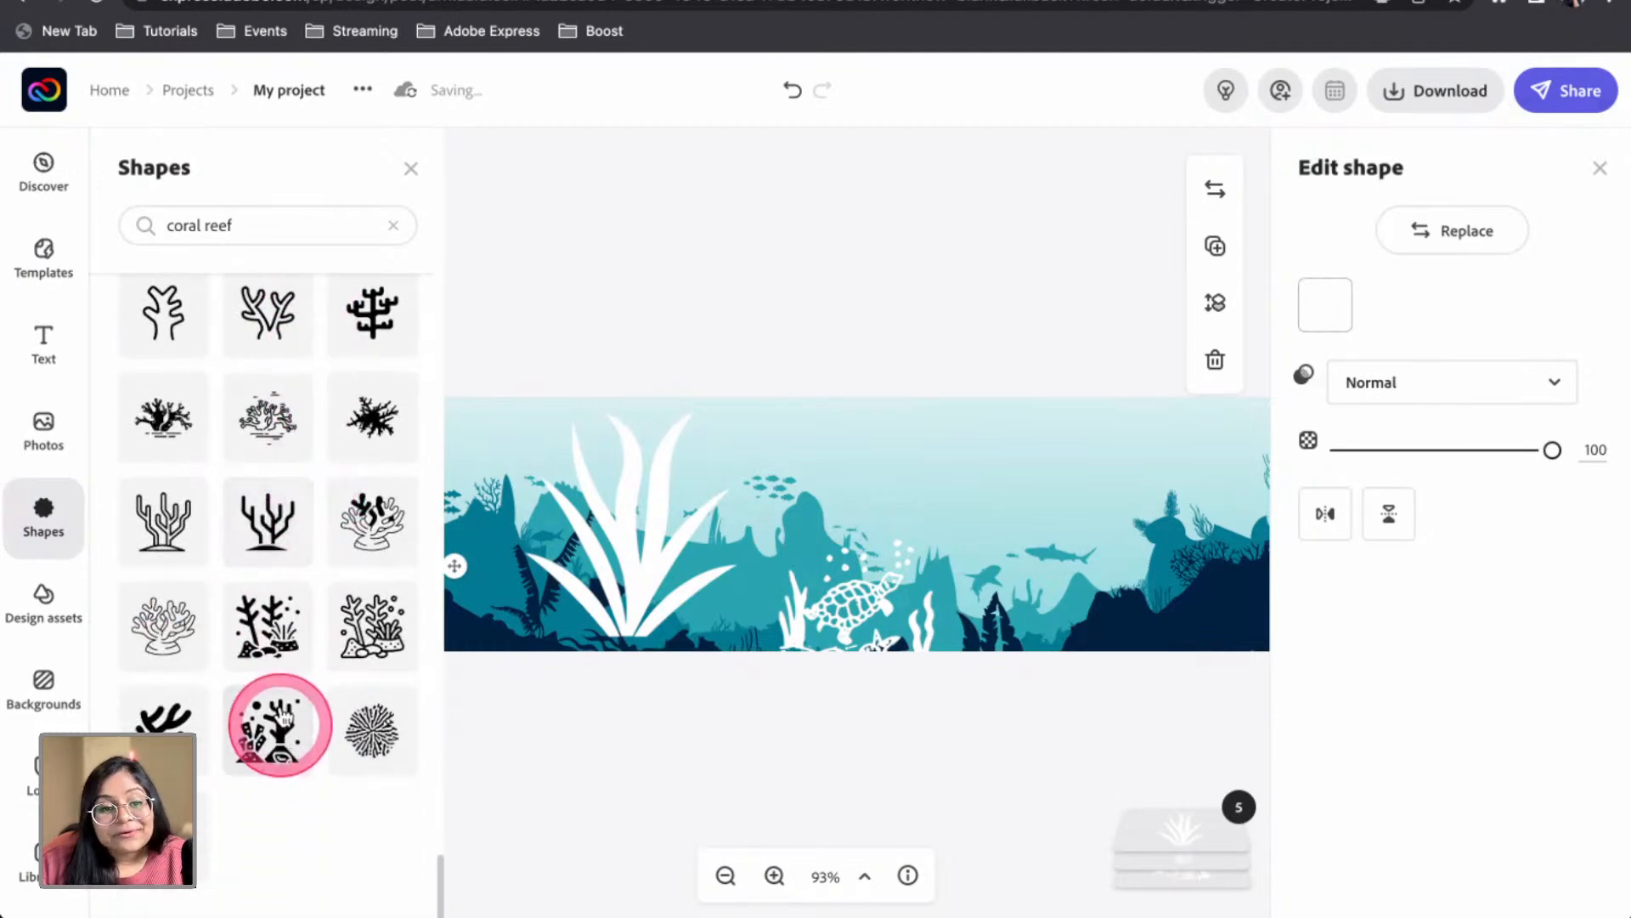
scroll(281, 514, up, 3)
drag(276, 505, 1072, 524)
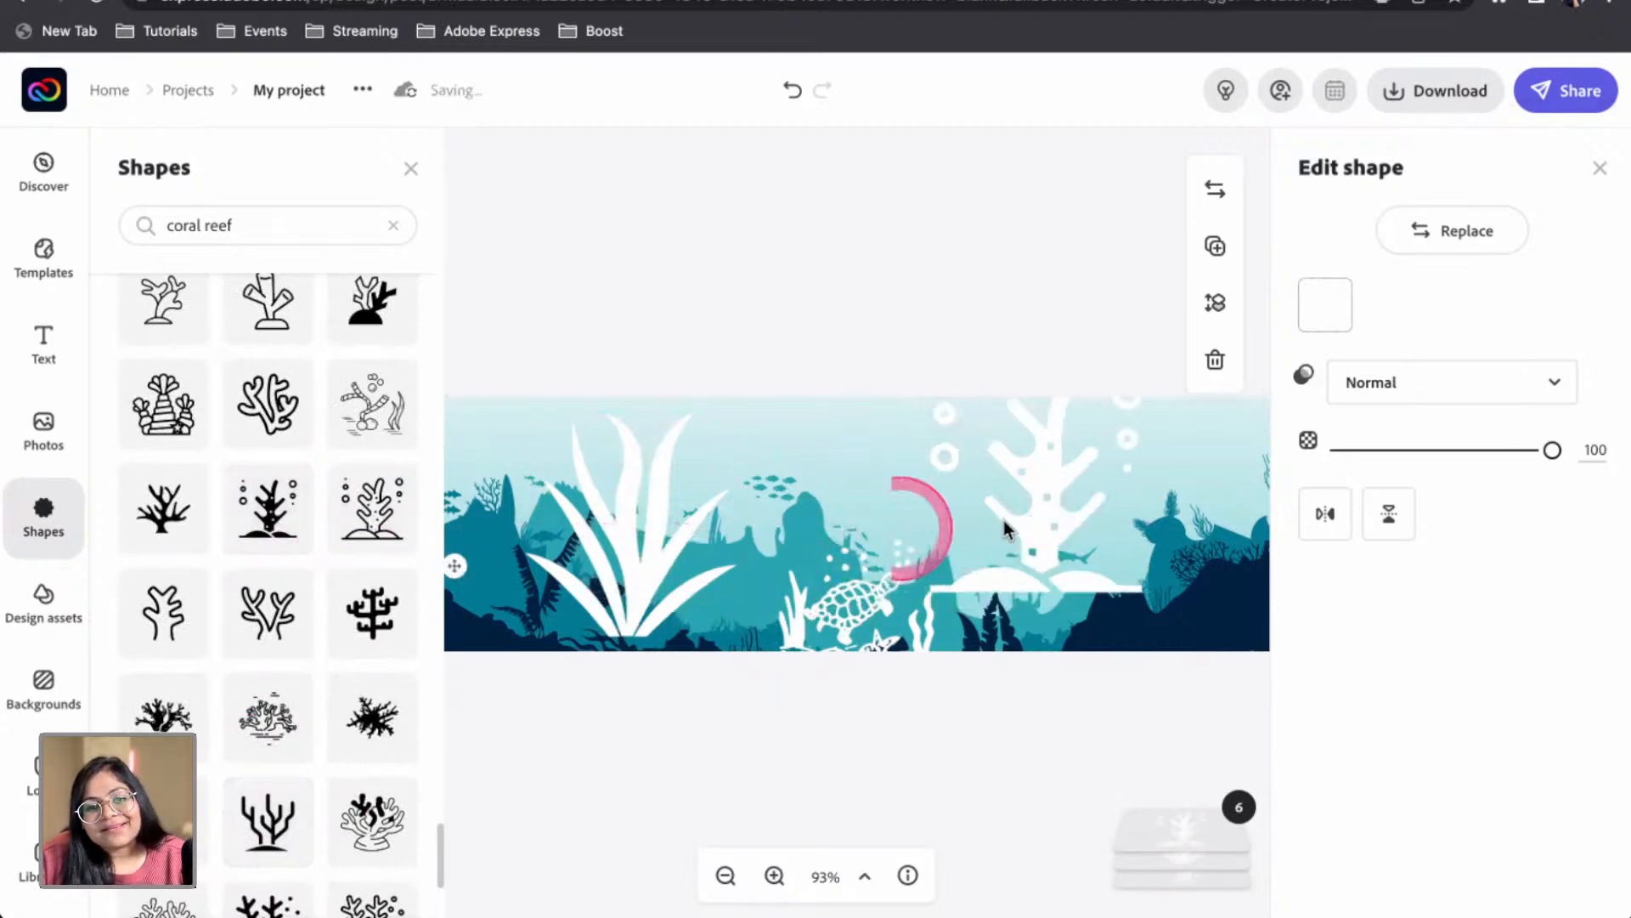
Shrink the white seaweed plant and place it on the canvas's bottom edge, left of the sea turtle
scroll(220, 433, up, 10)
click(656, 515)
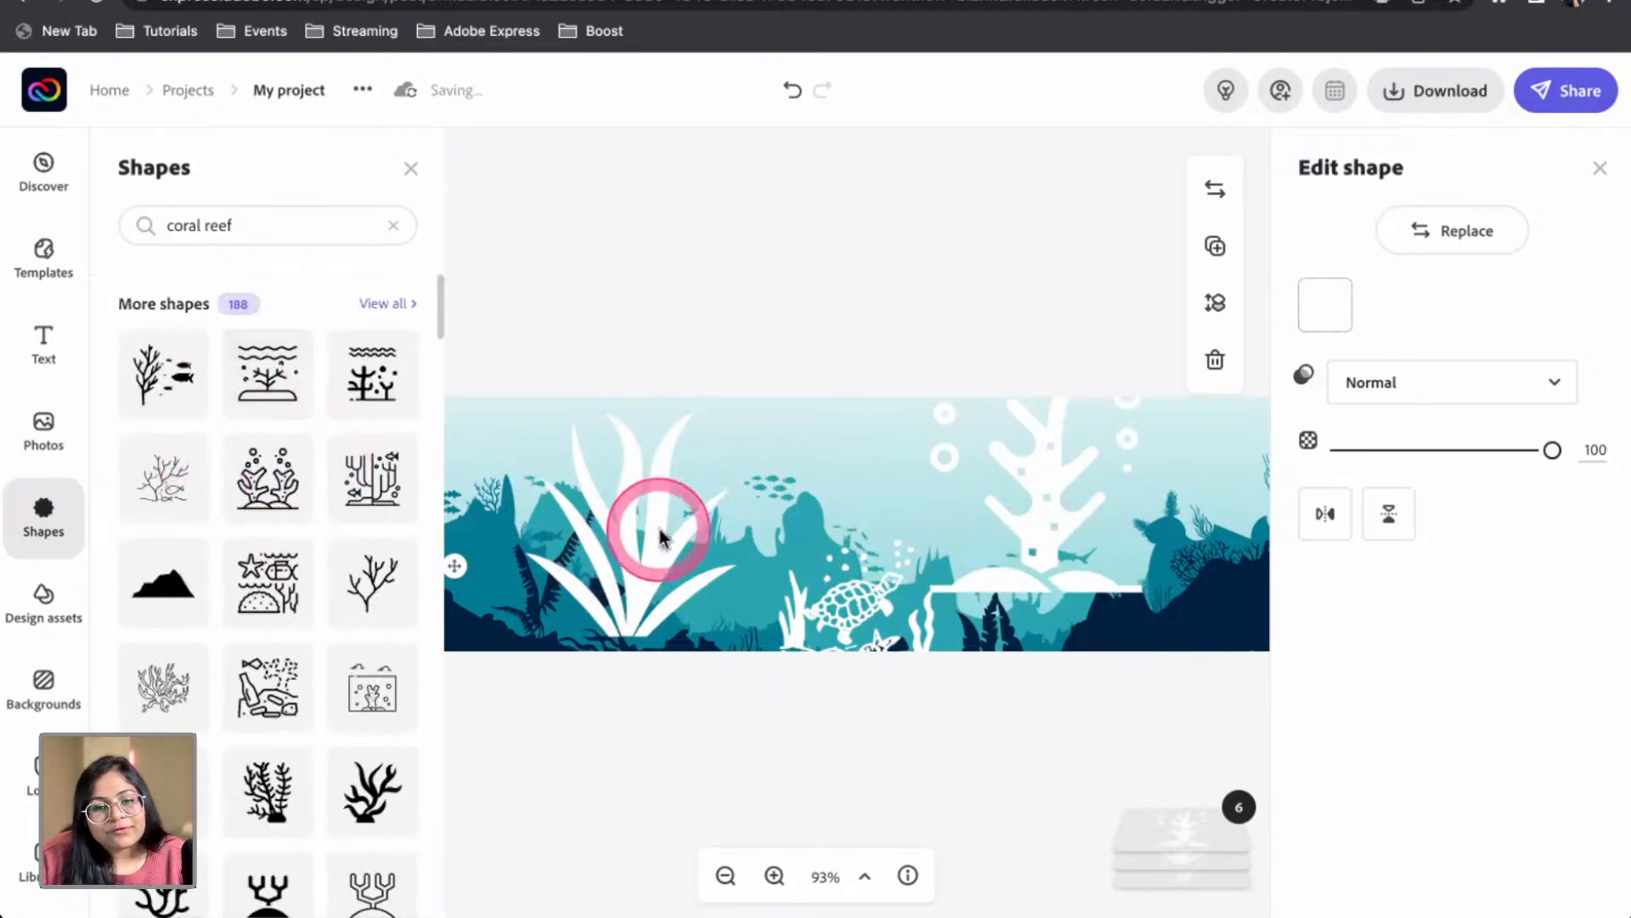
drag(744, 412, 613, 537)
click(411, 168)
click(623, 556)
drag(574, 612, 661, 663)
Shrink the coral with bubbles and place it in the canvas's bottom-left corner
drag(1034, 498, 497, 520)
drag(601, 411, 444, 484)
drag(434, 560, 223, 624)
Enlarge the seahorse slightly on the dark rocks, then deselect it
click(368, 623)
click(393, 577)
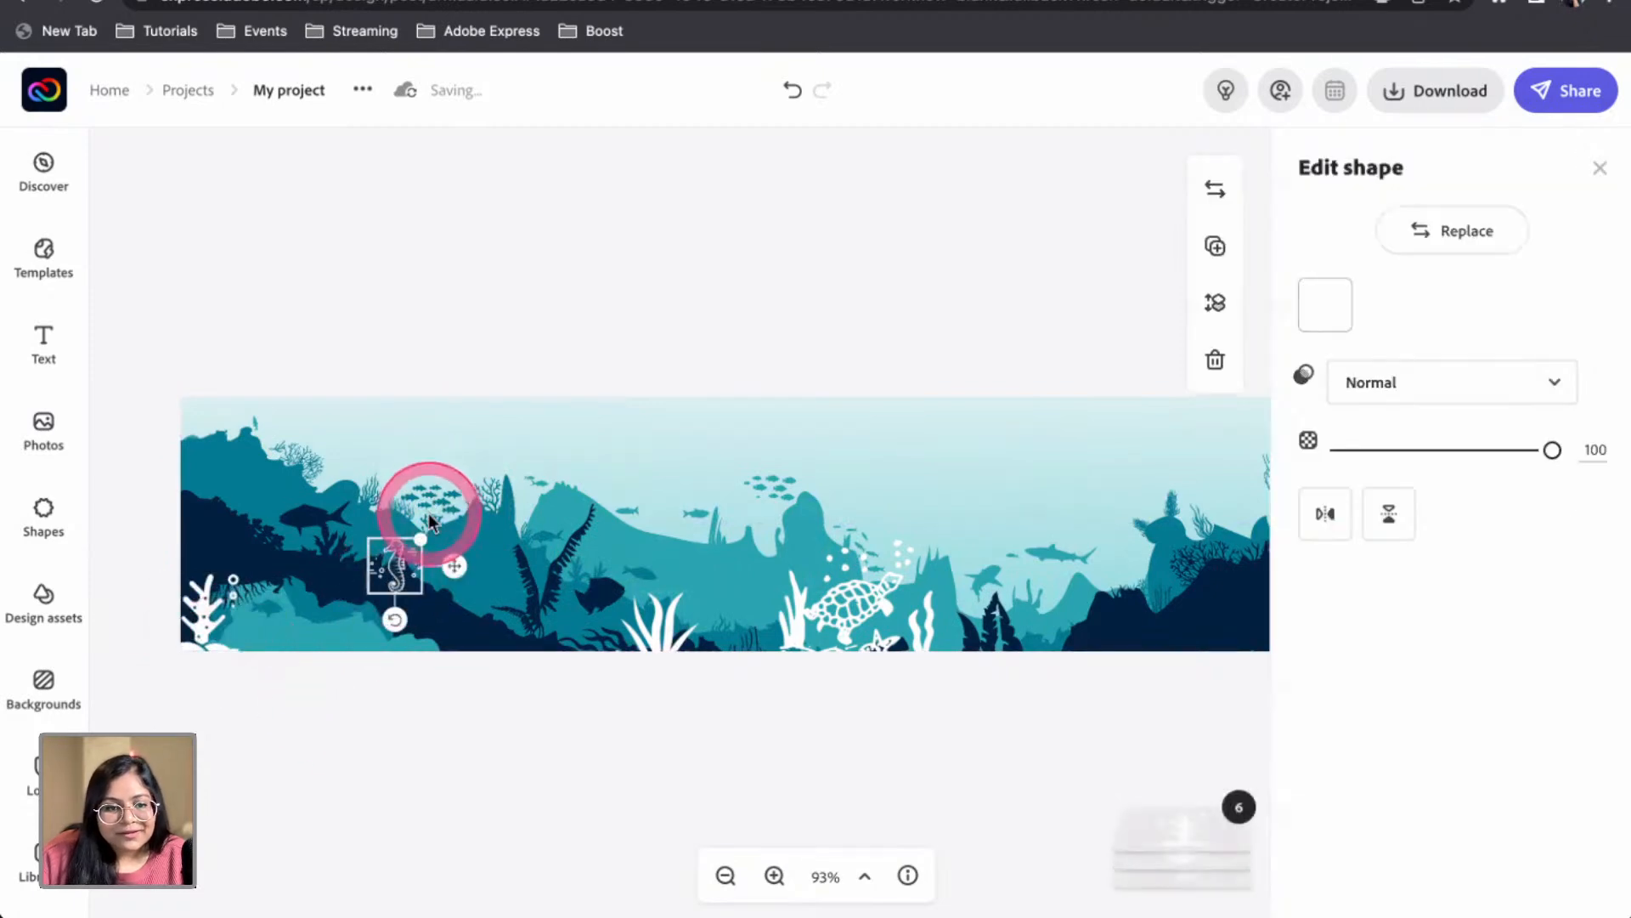
click(409, 567)
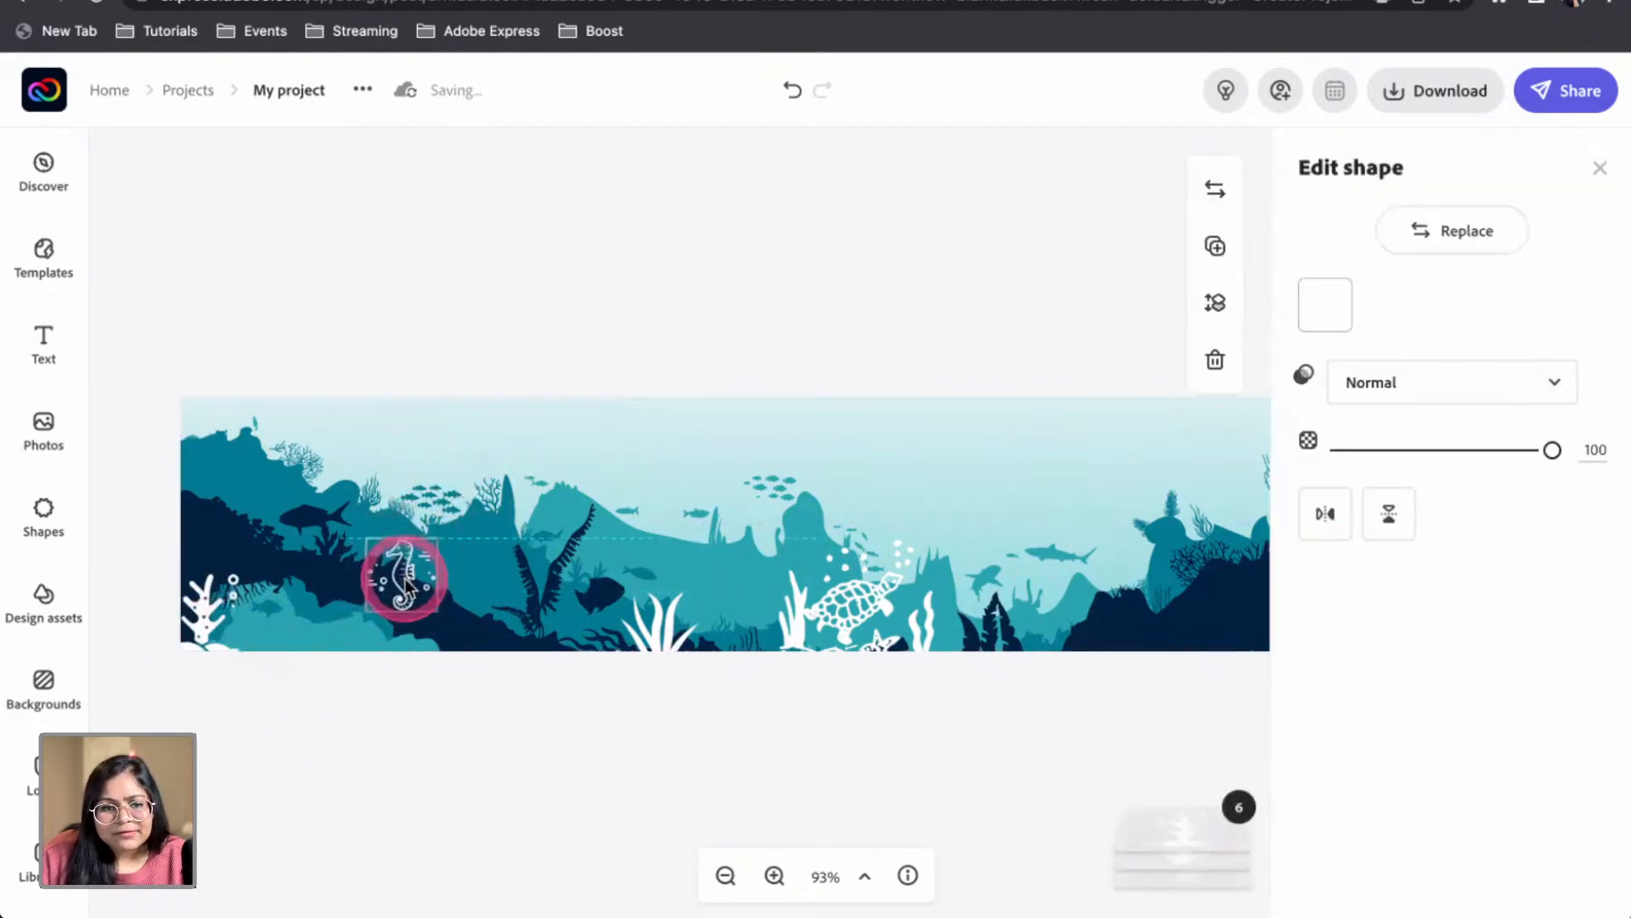
click(590, 265)
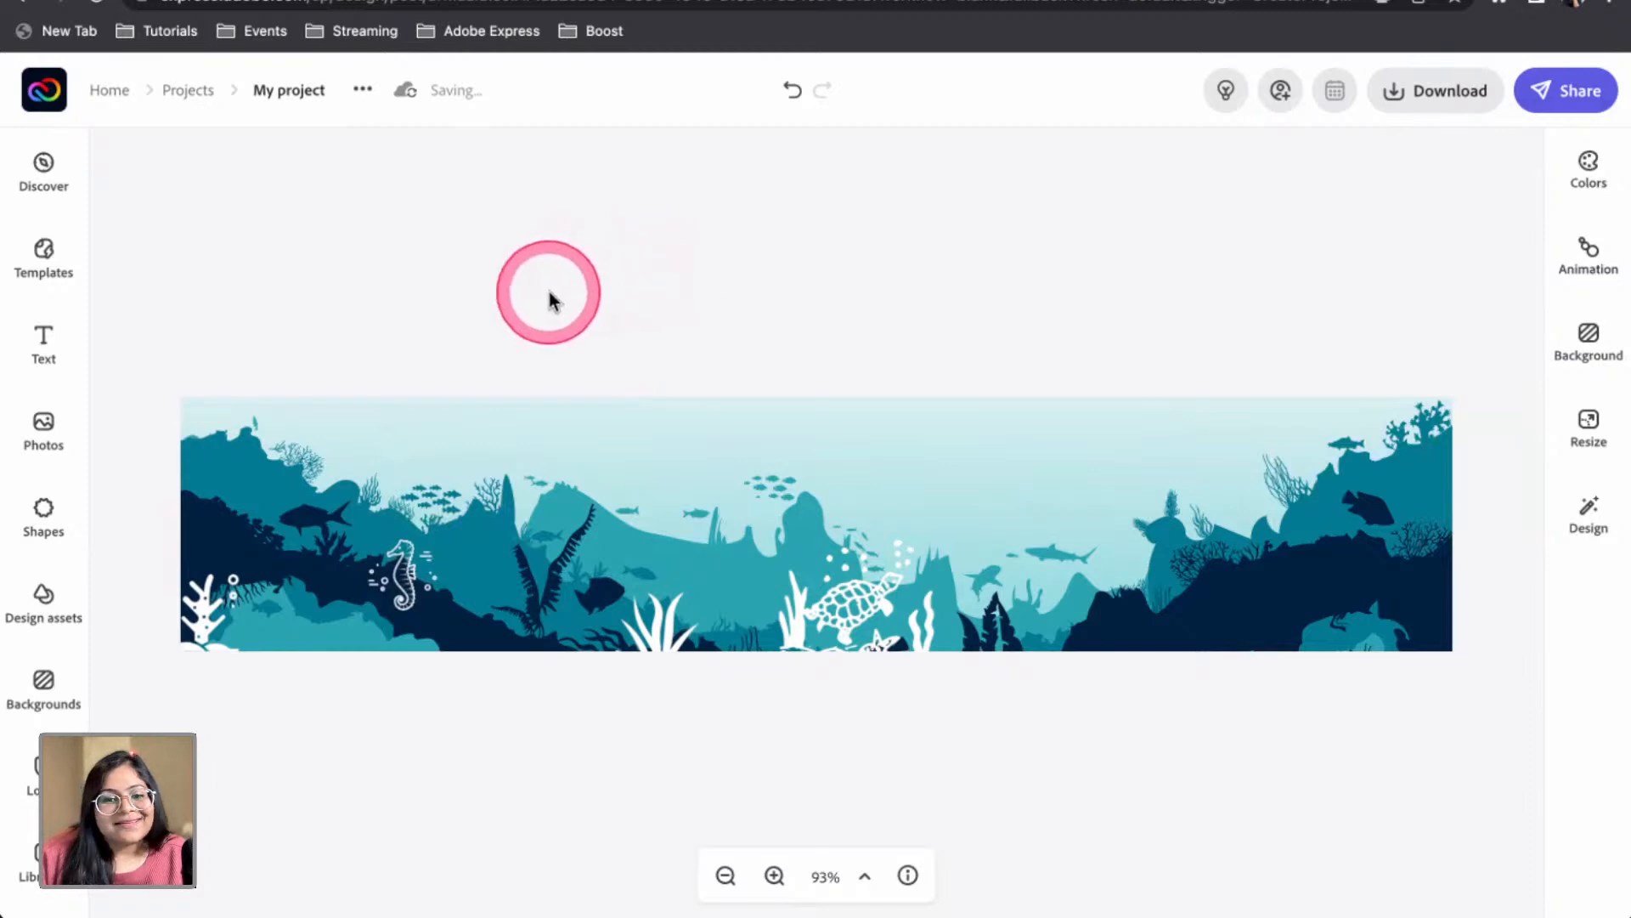
Browse the text templates, including the Social collection and the Seasonal and Headlines sections, for a suitable text design
click(51, 365)
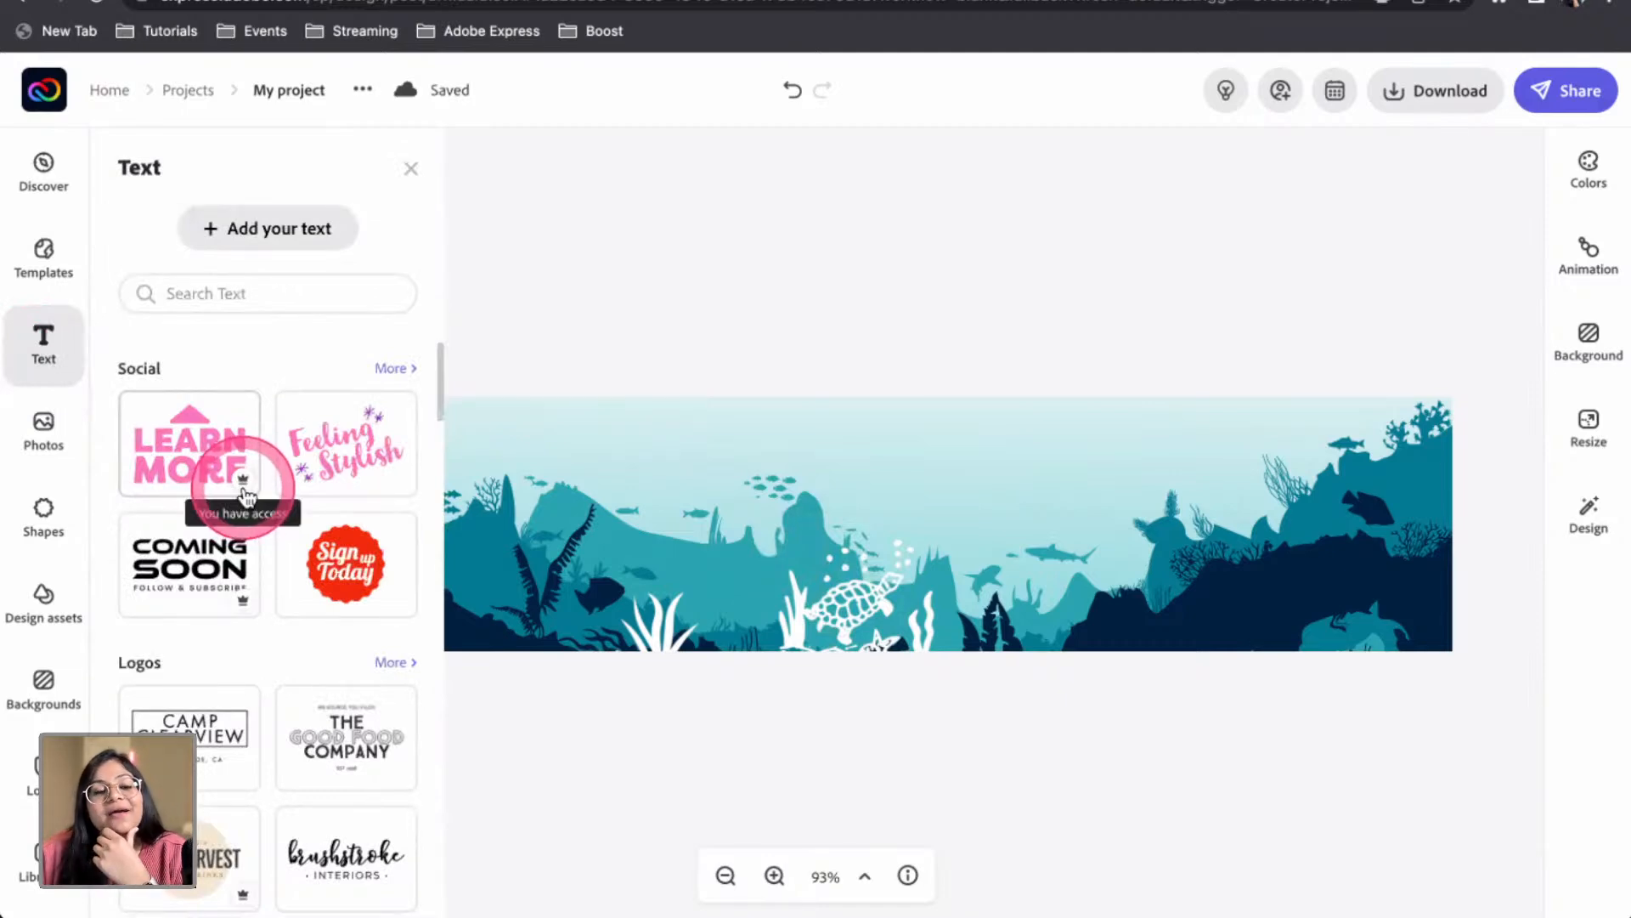
click(392, 368)
scroll(319, 605, down, 10)
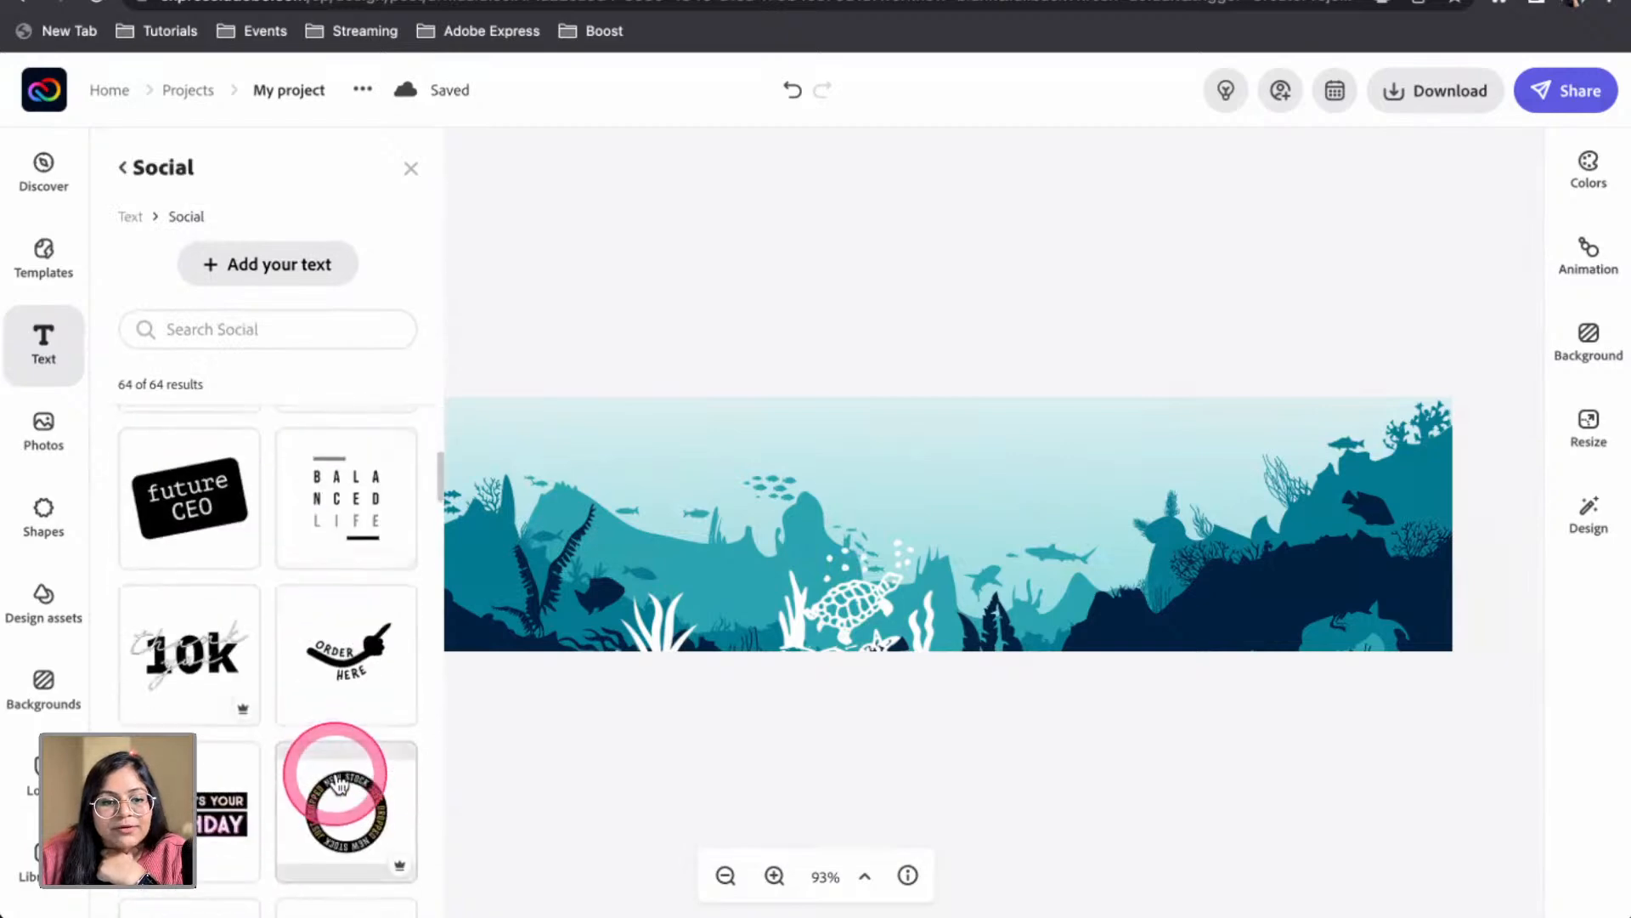
scroll(331, 777, down, 5)
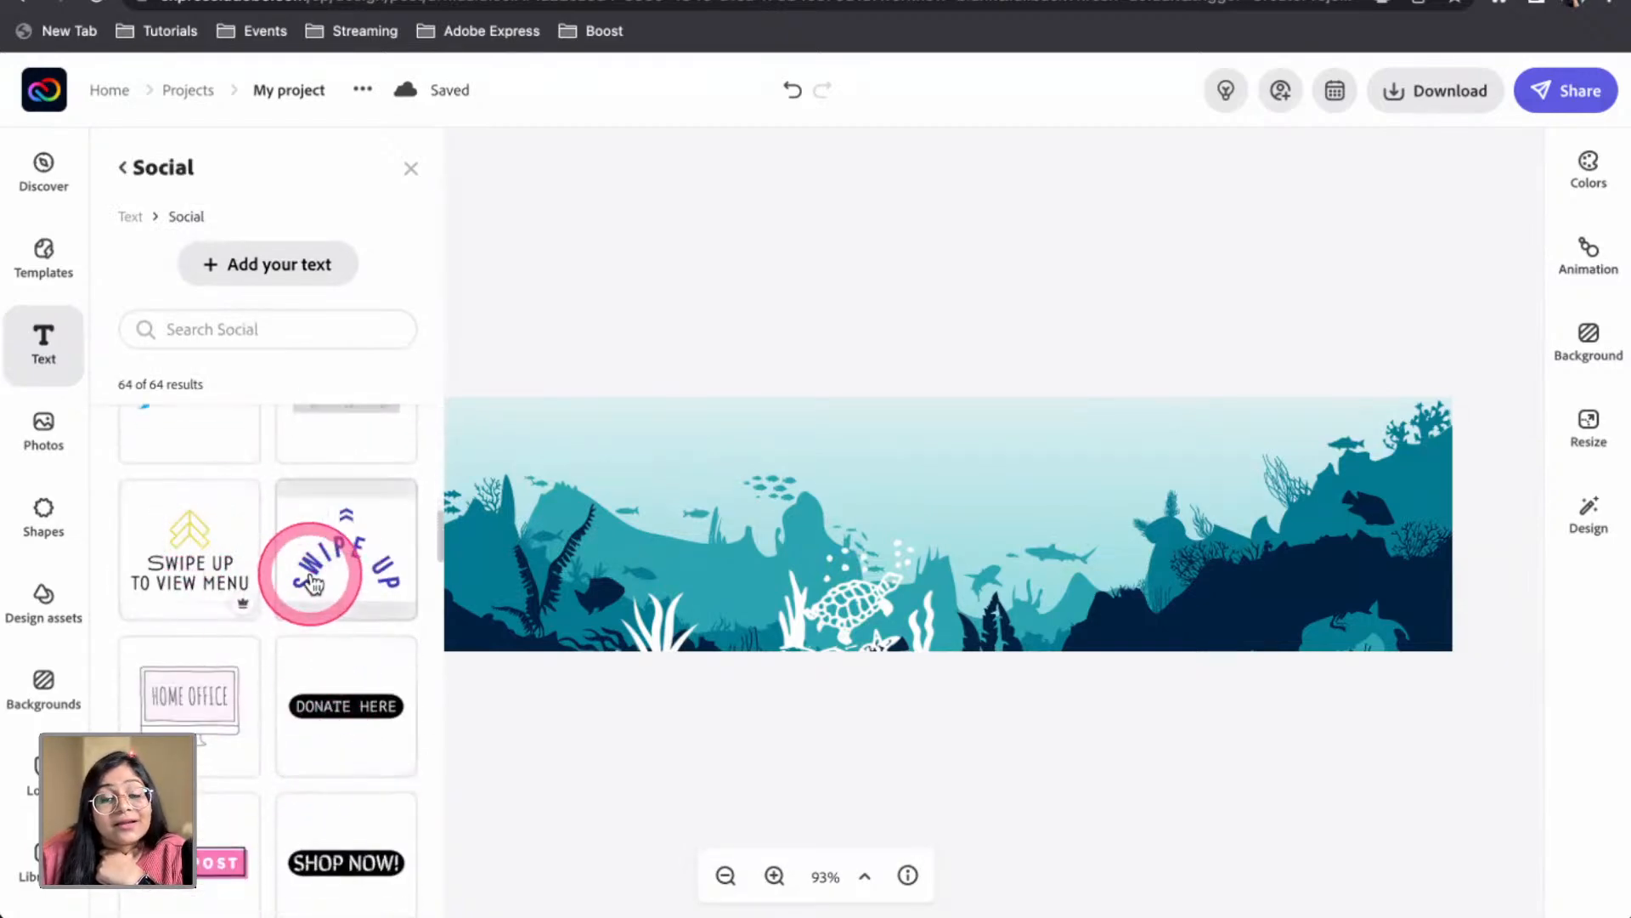
click(127, 185)
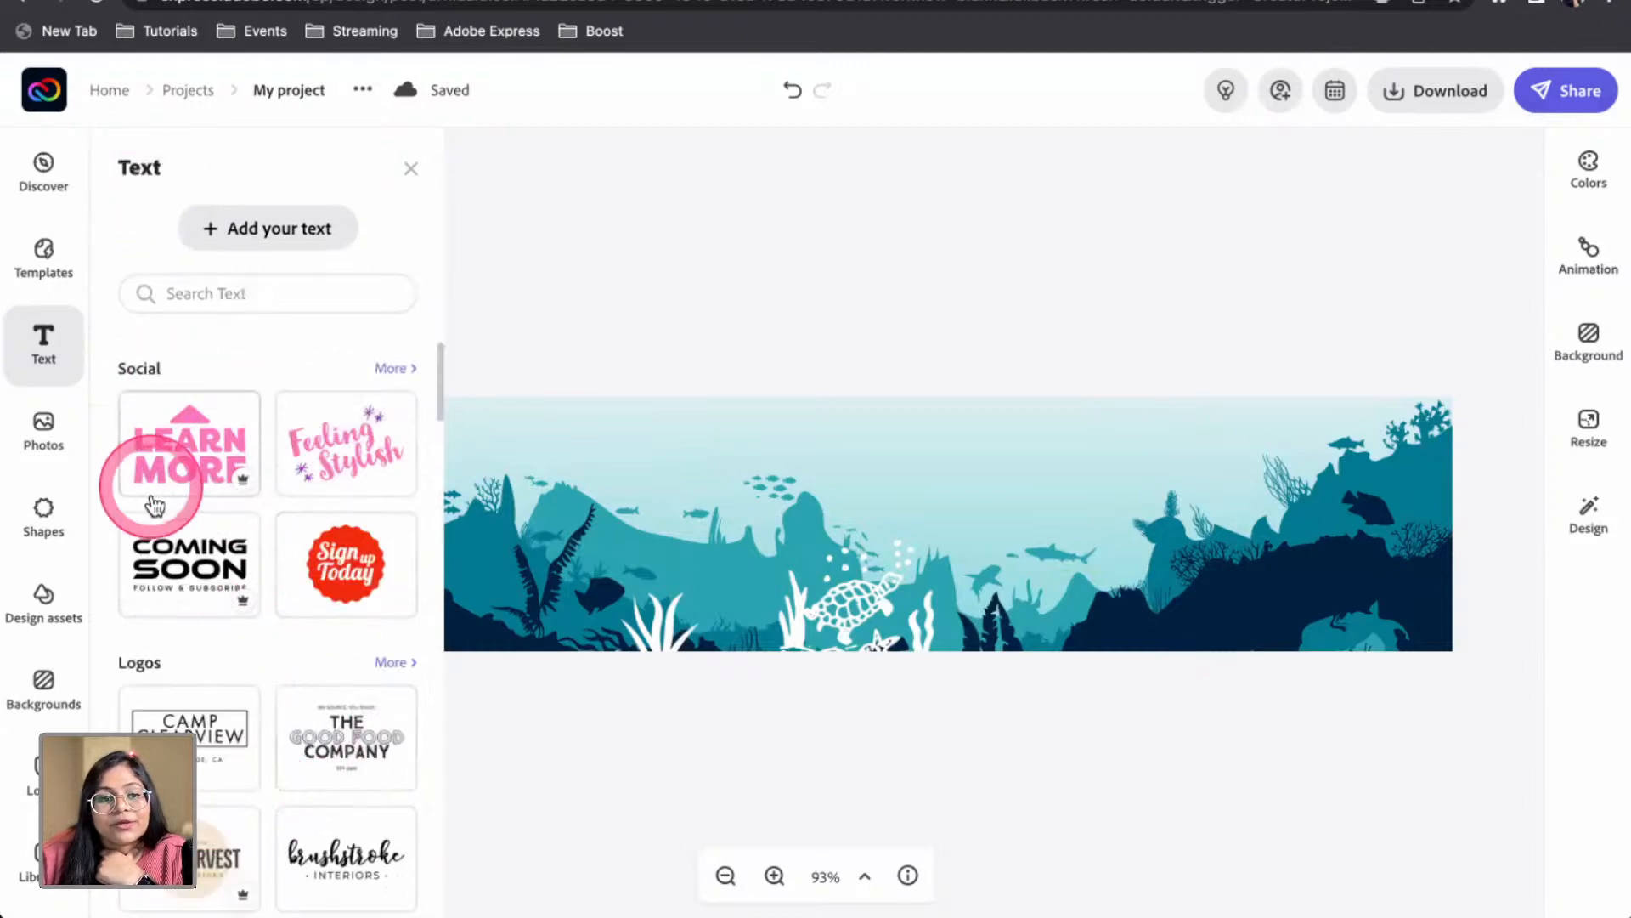
scroll(187, 565, down, 3)
scroll(251, 650, down, 5)
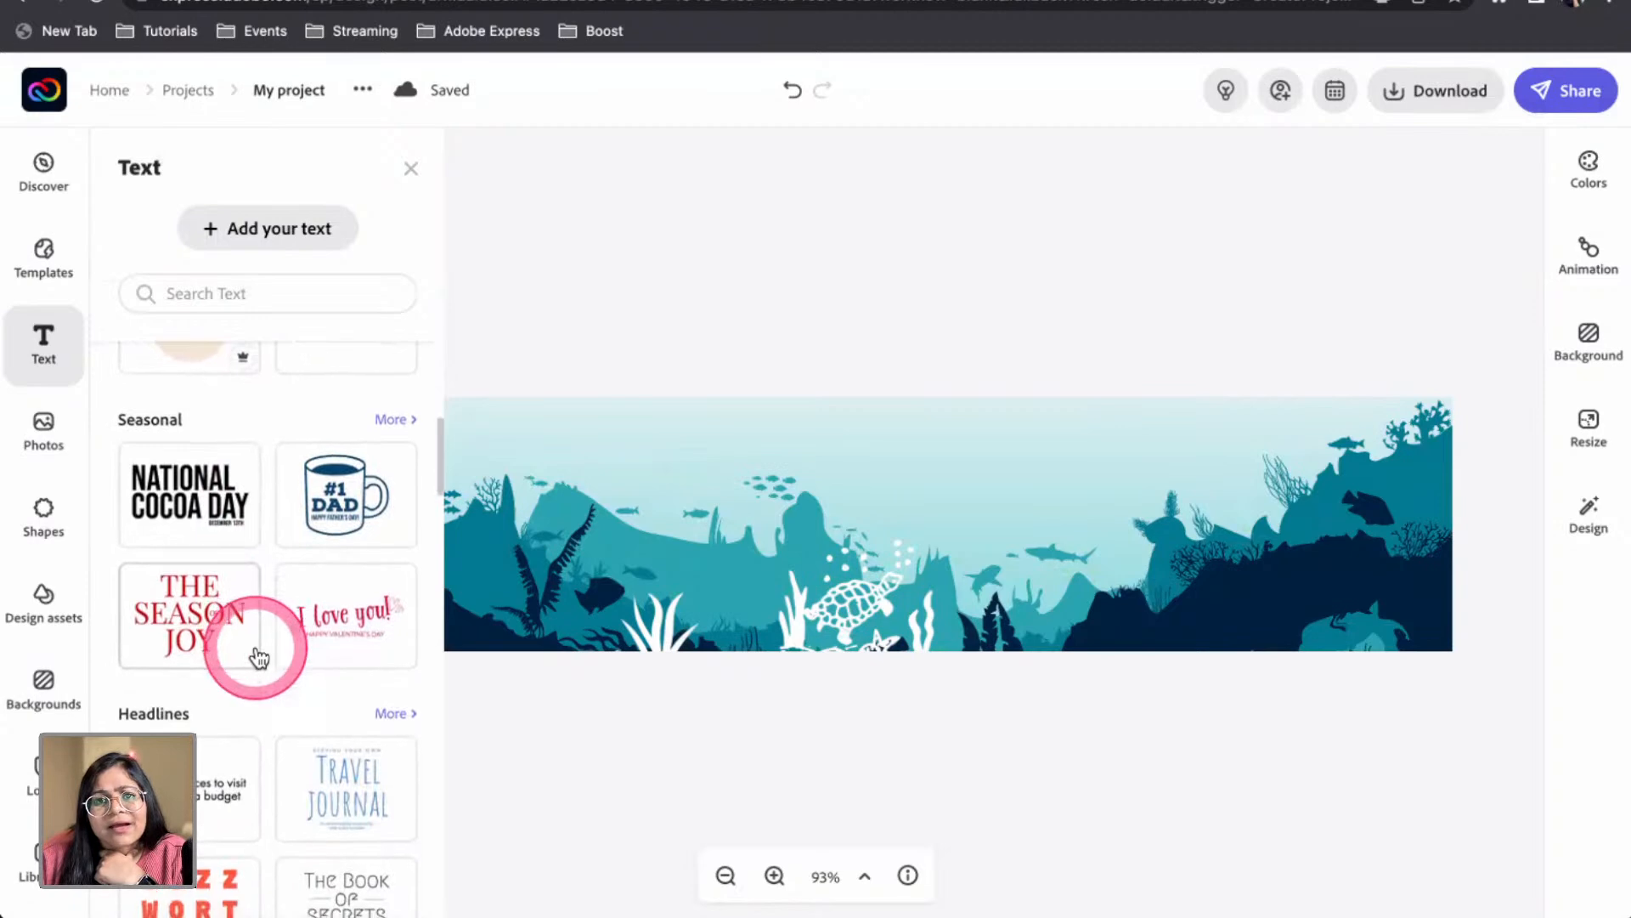
scroll(260, 656, down, 2)
scroll(263, 661, down, 5)
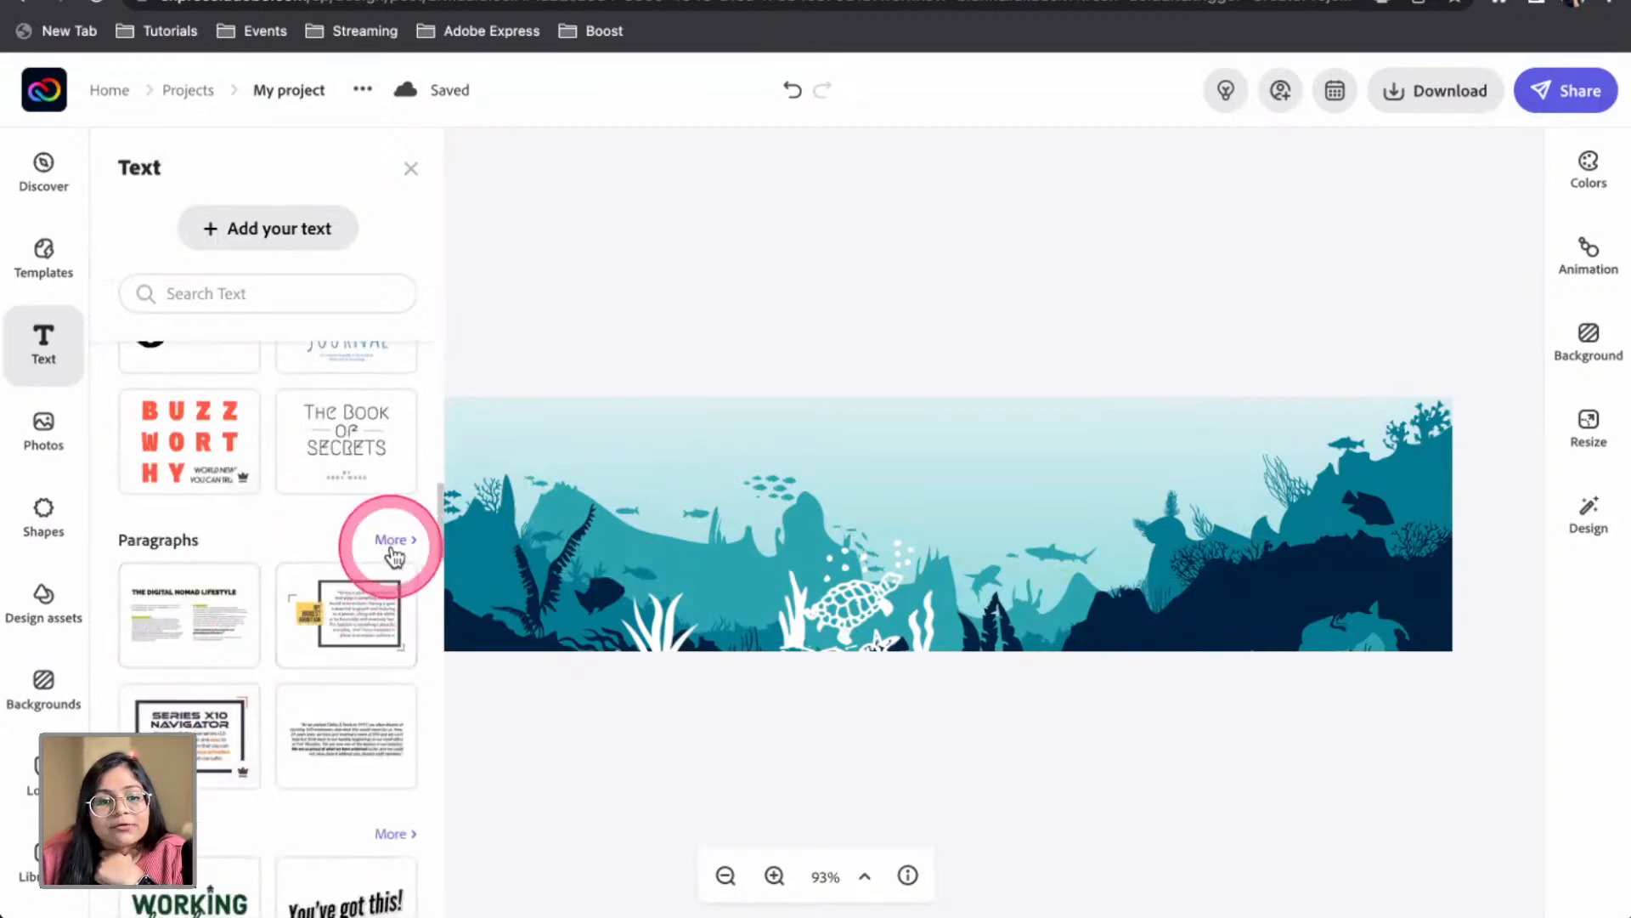
Add the framed "My biggest ambition" text template from the Paragraphs collection to the canvas
click(392, 543)
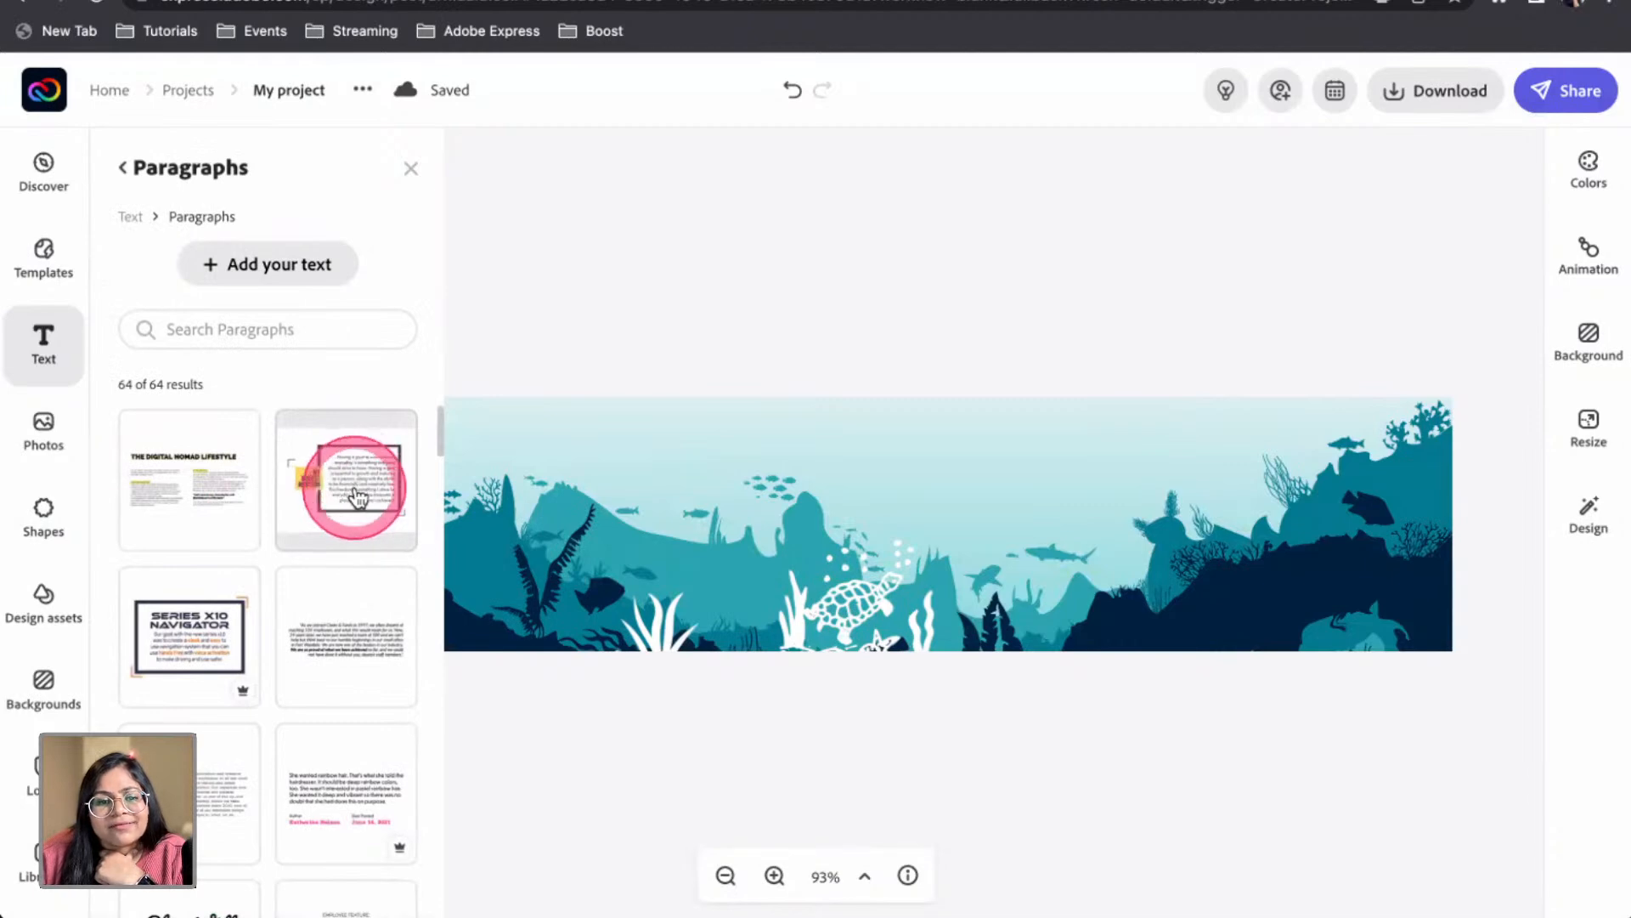
click(357, 516)
scroll(340, 643, down, 1)
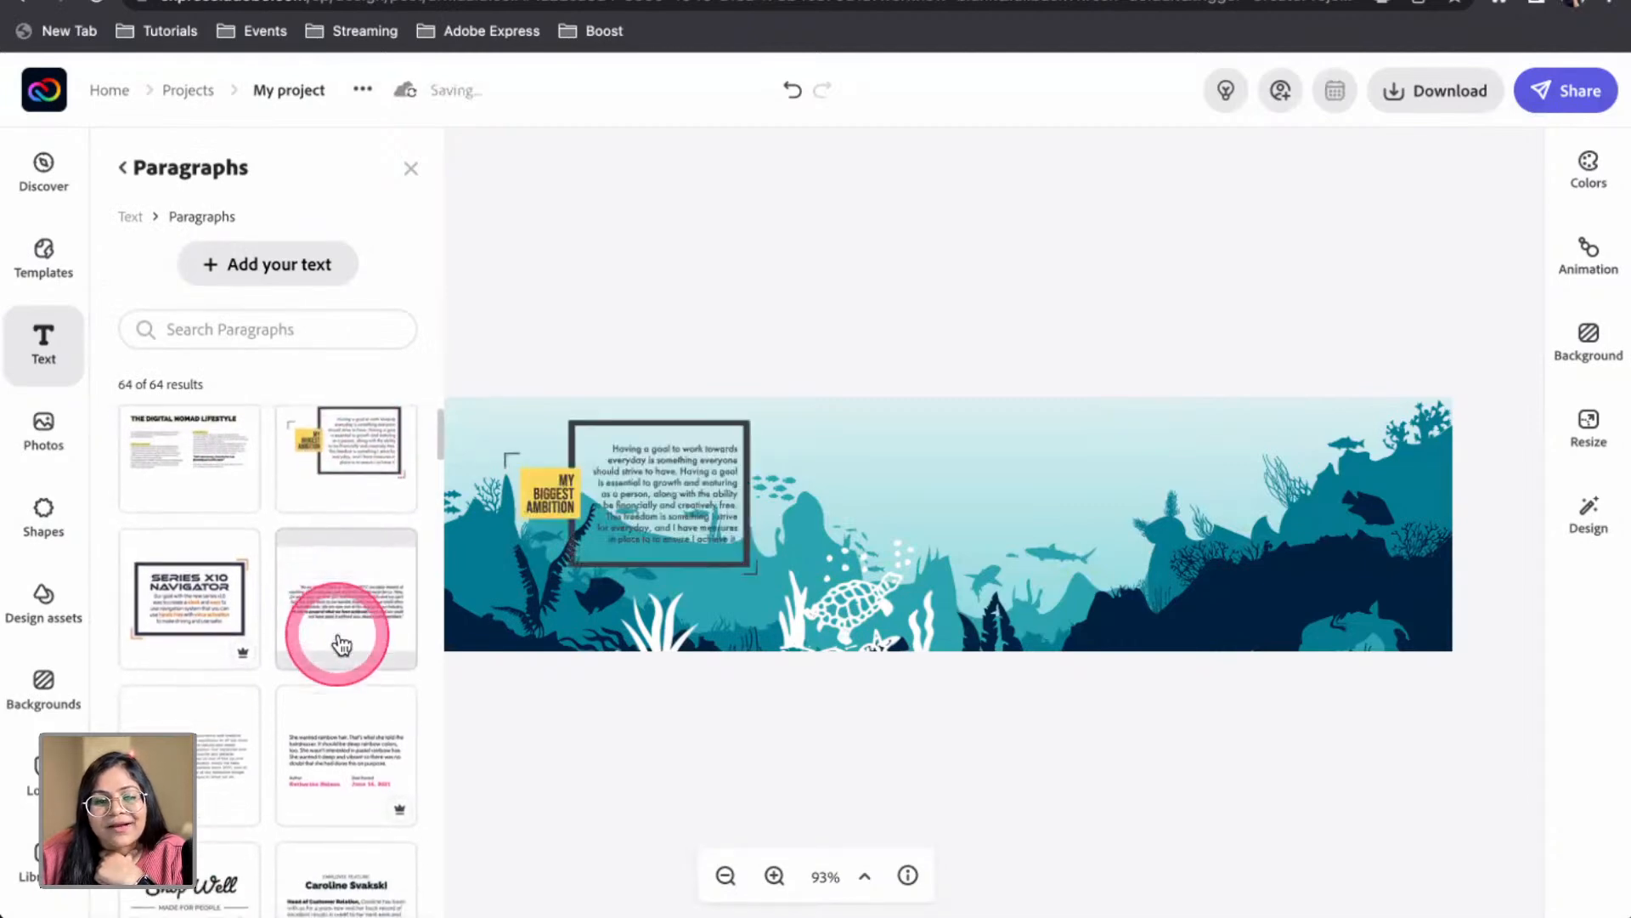
scroll(241, 655, down, 4)
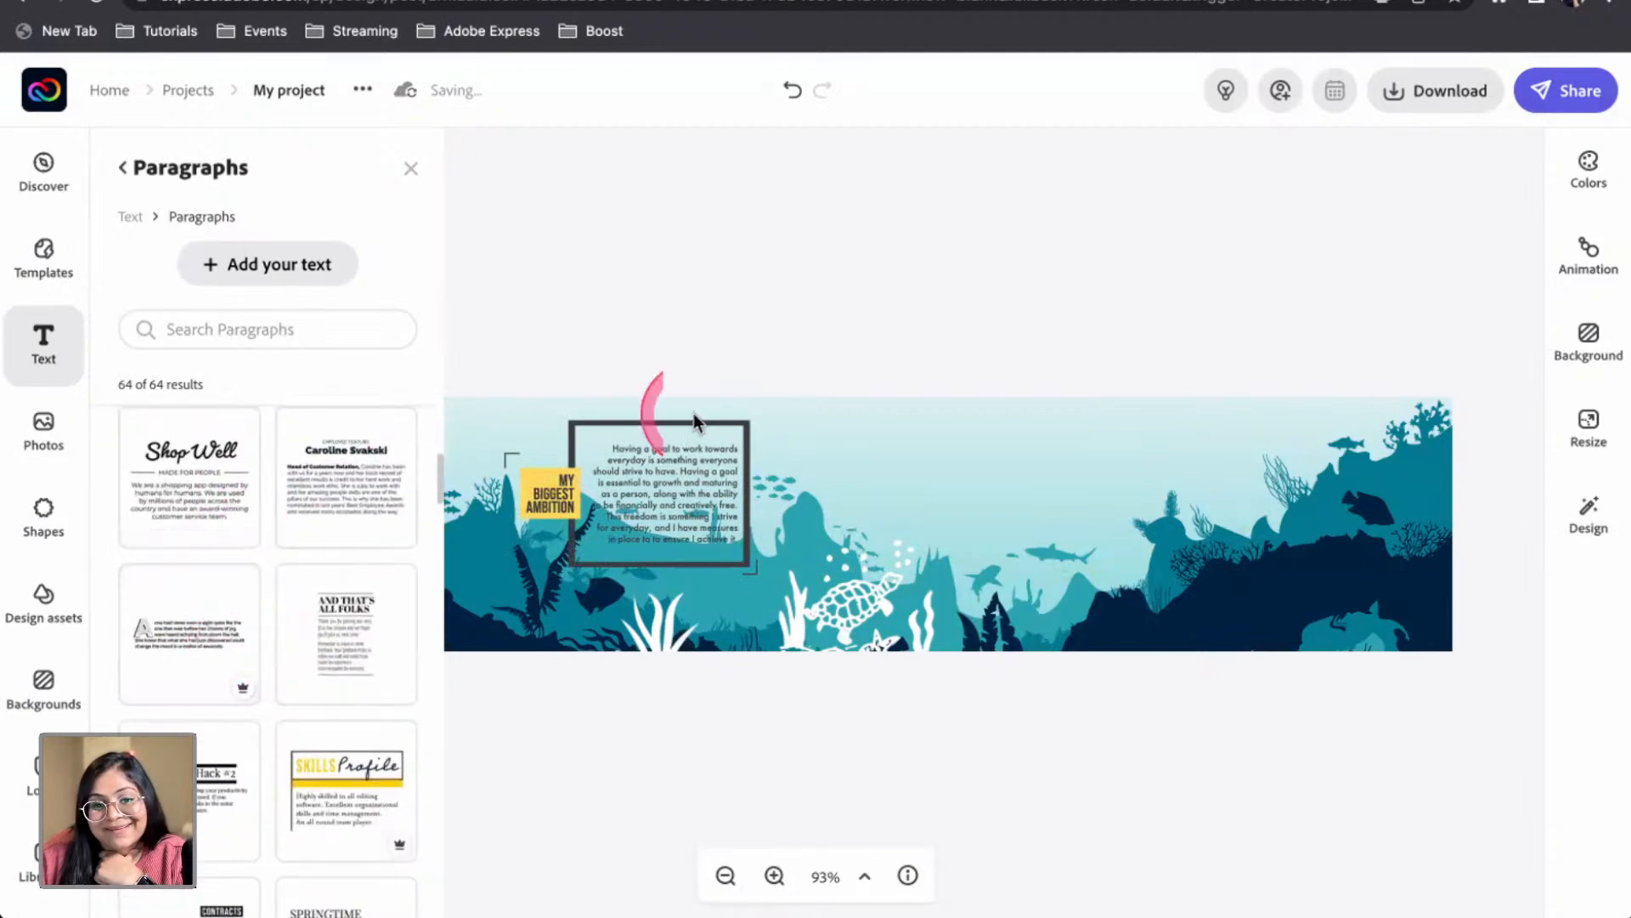
Shrink the "My biggest ambition" text group and place it near the canvas's top edge, above the tall dark seaweed
click(721, 319)
click(716, 491)
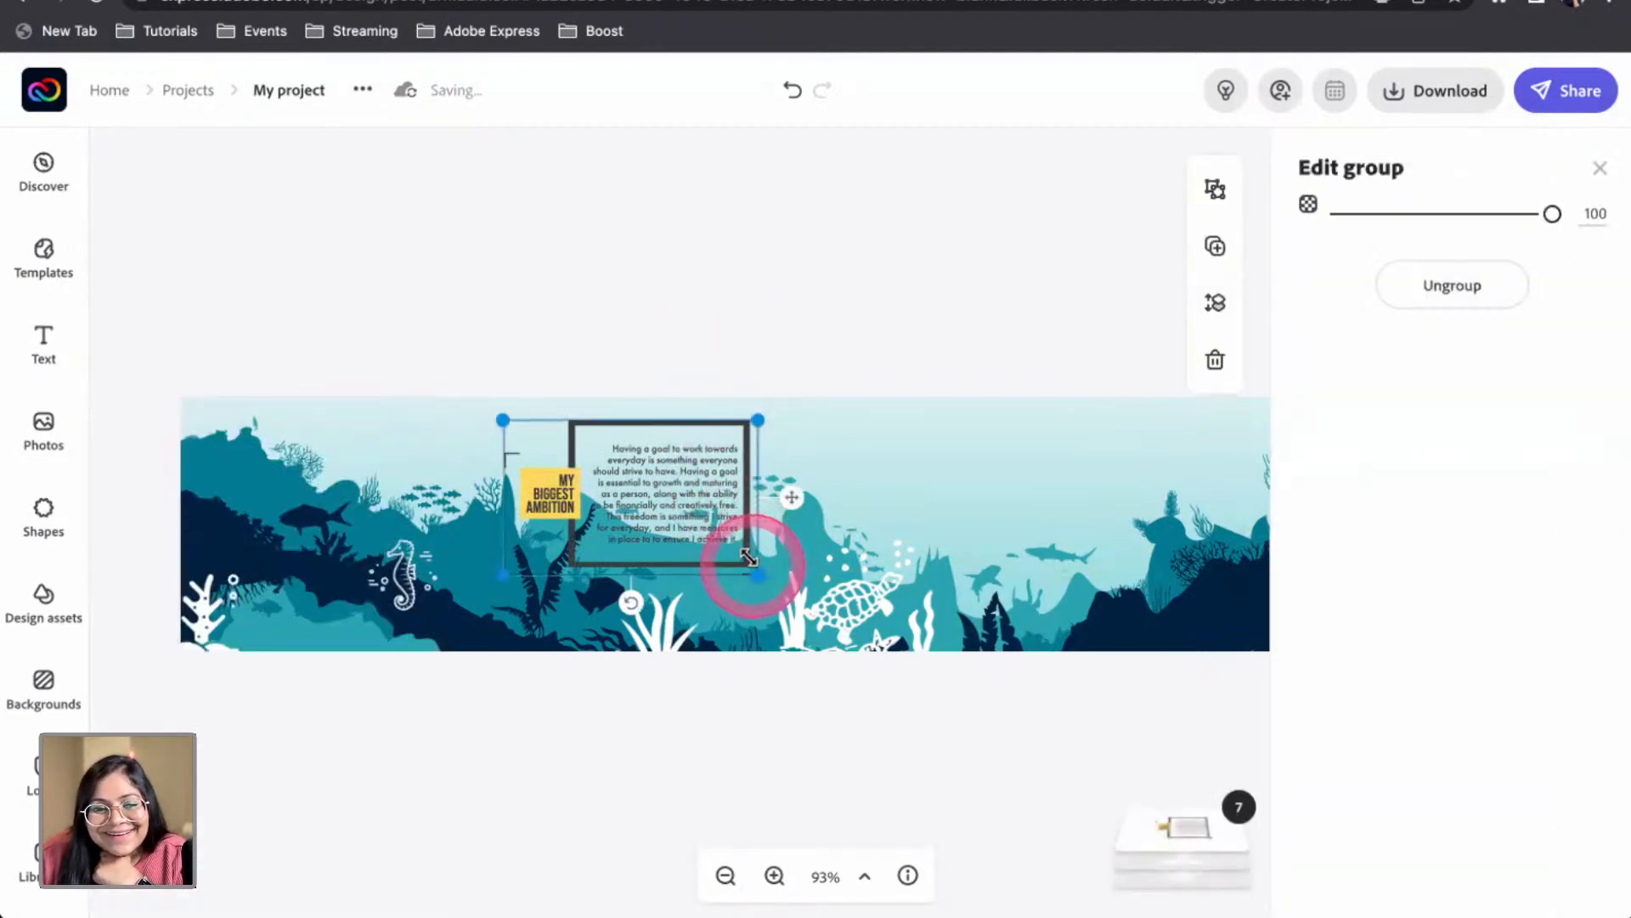
drag(748, 563, 565, 435)
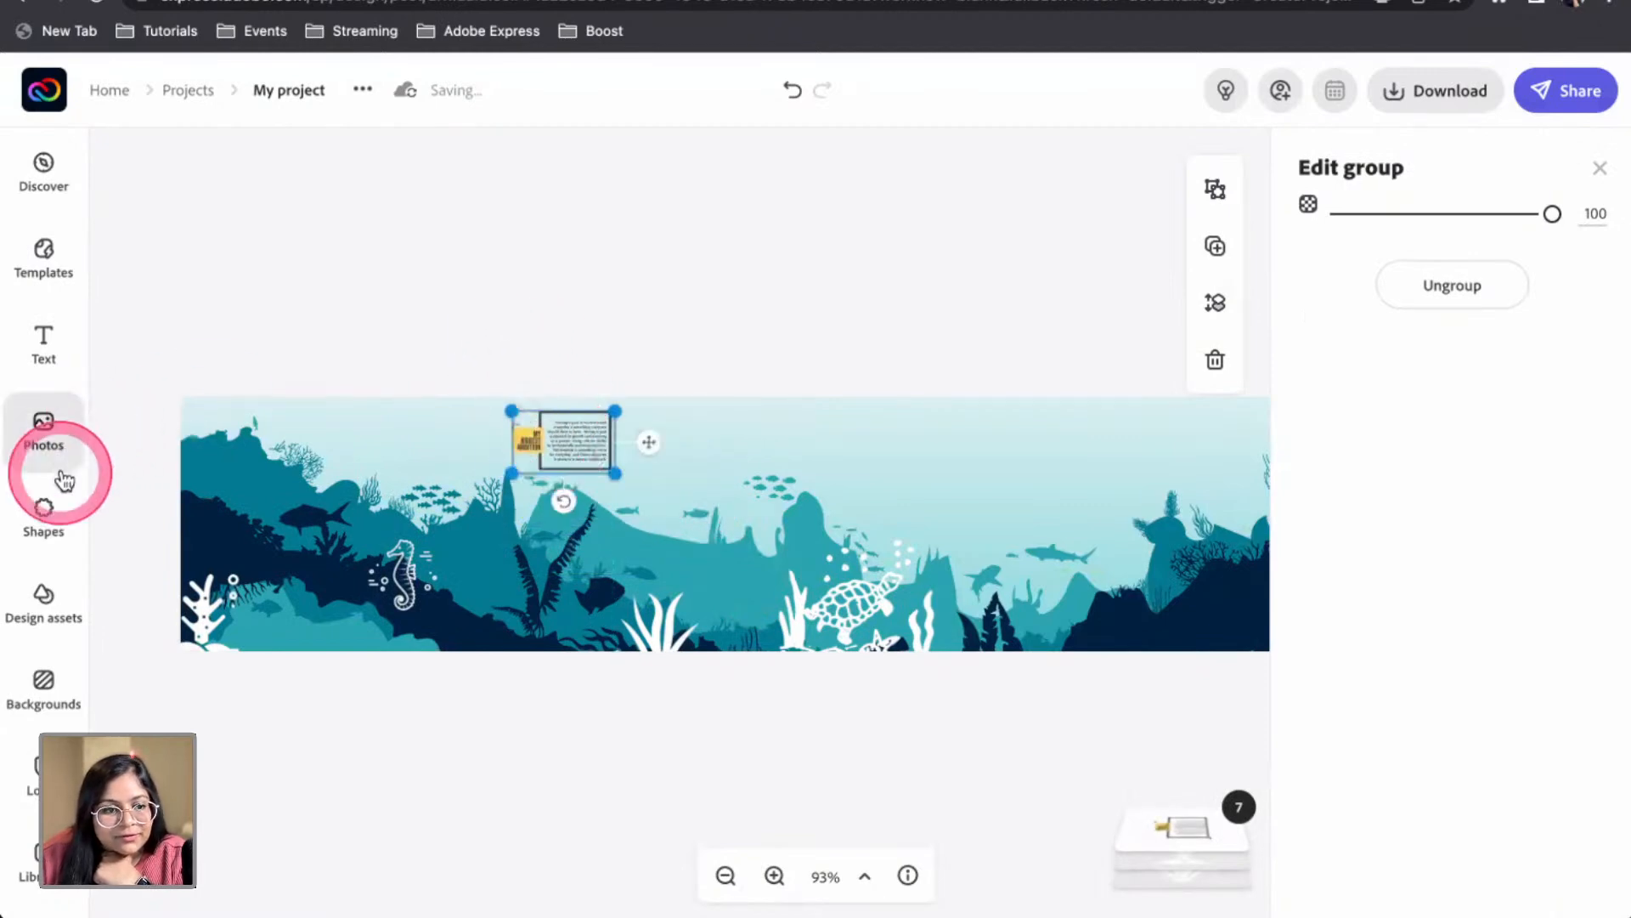
Search the shapes for "circle" and add the solid basic circle to the canvas
click(64, 506)
click(247, 219)
drag(247, 218, 142, 224)
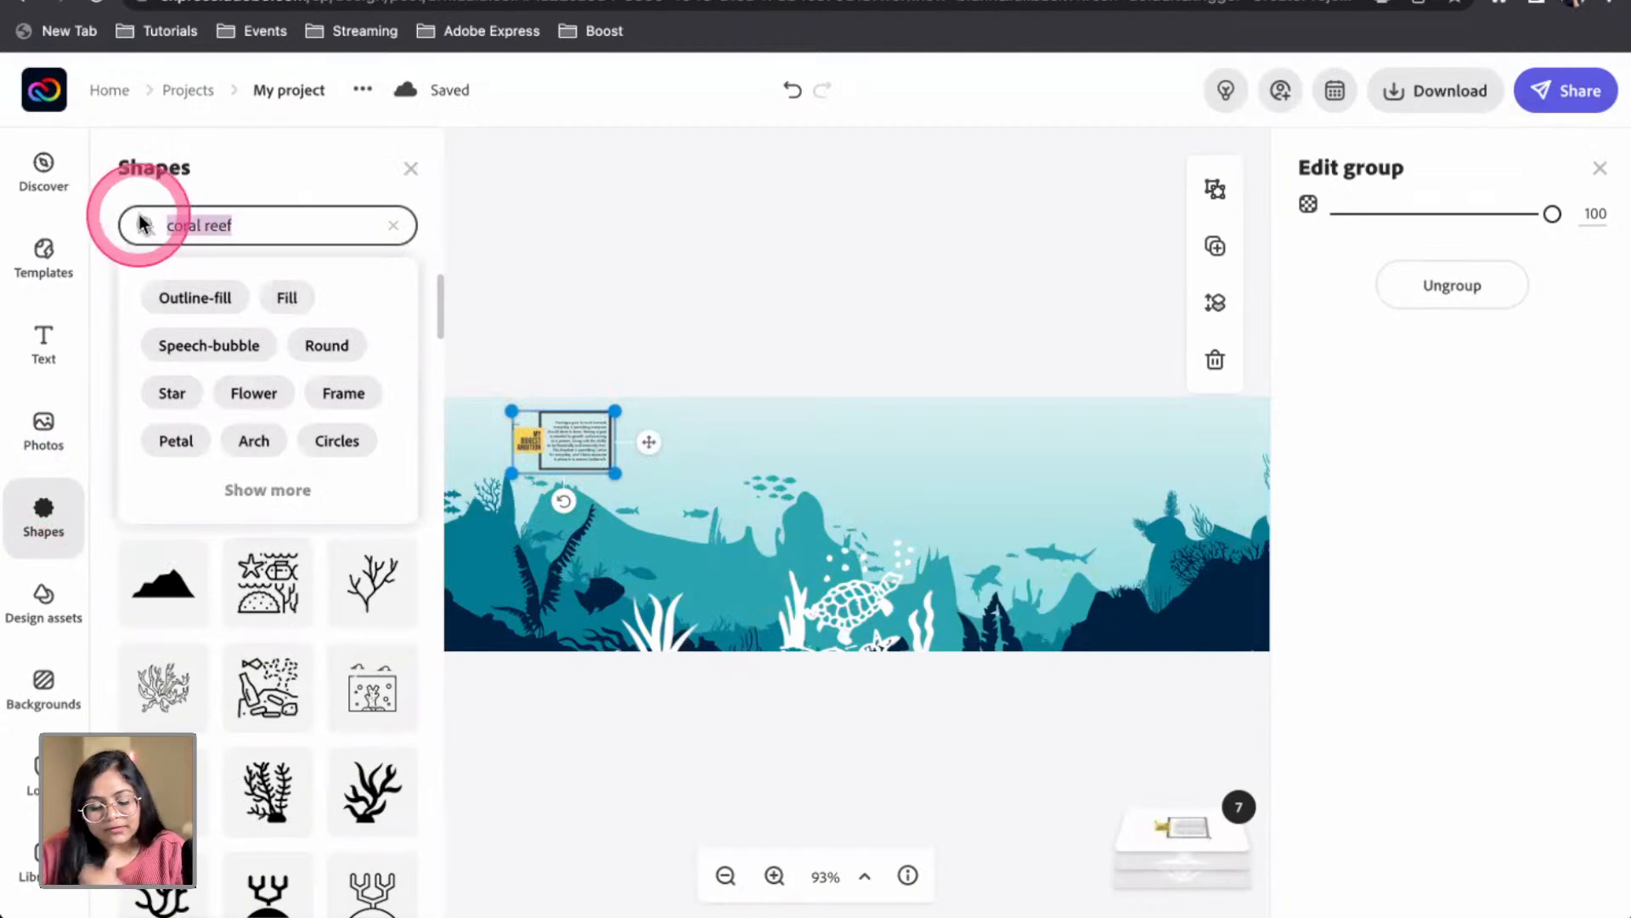
text(circle)
key(Return)
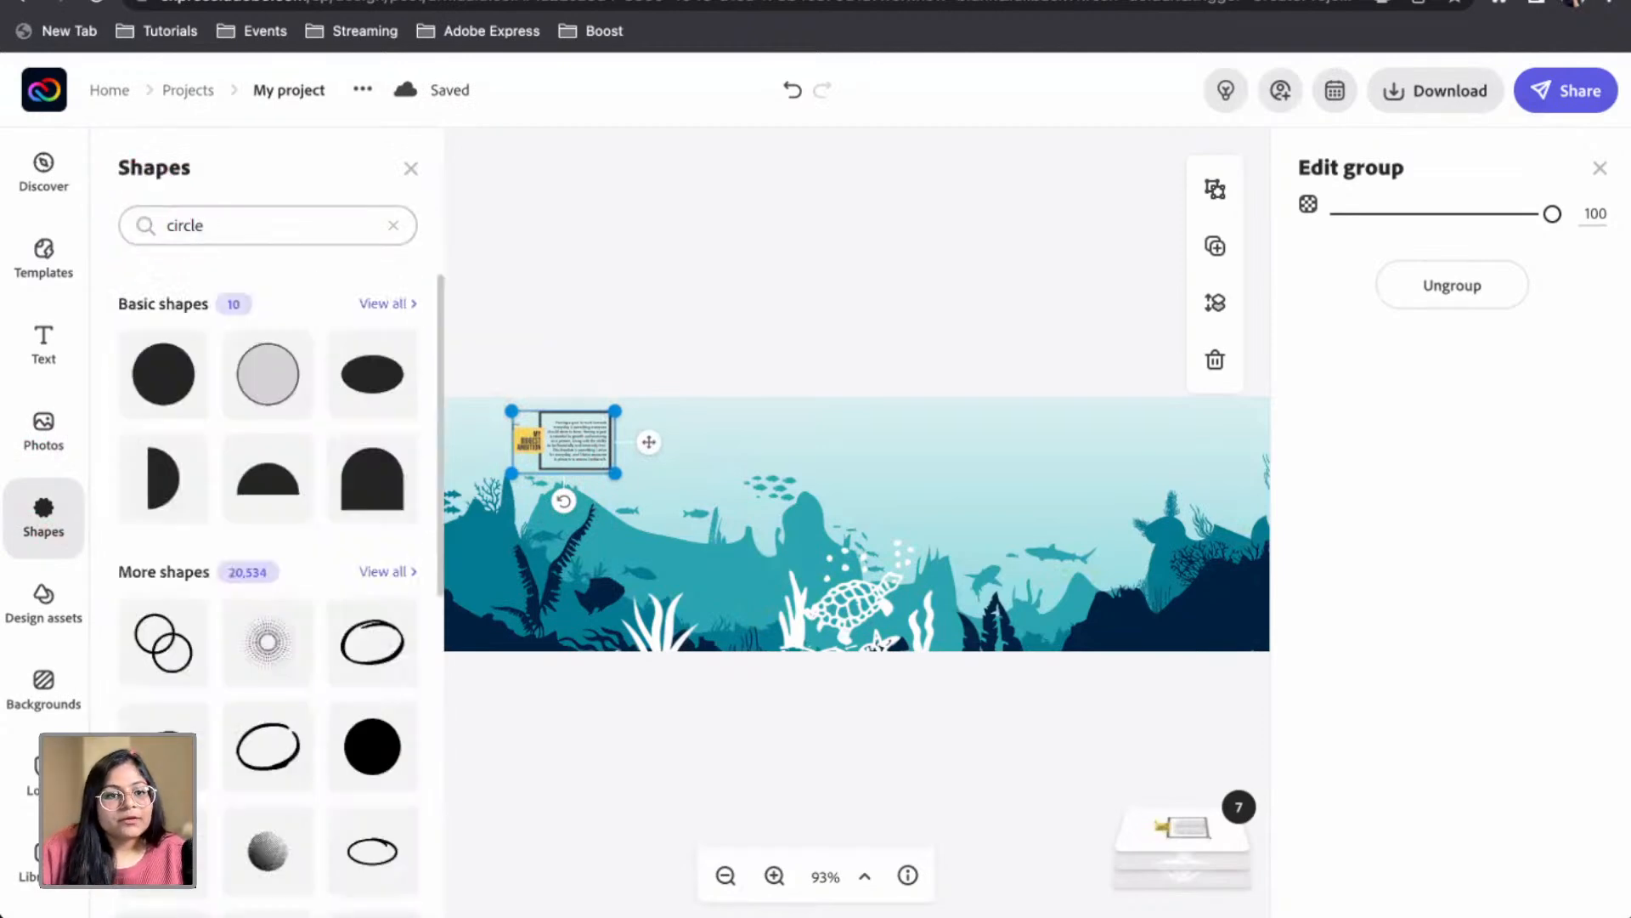
click(164, 372)
Shrink the circle and place it over the rocks near the canvas's left end, above the white coral
drag(717, 521, 882, 441)
drag(923, 378, 833, 467)
click(411, 168)
drag(685, 527, 245, 514)
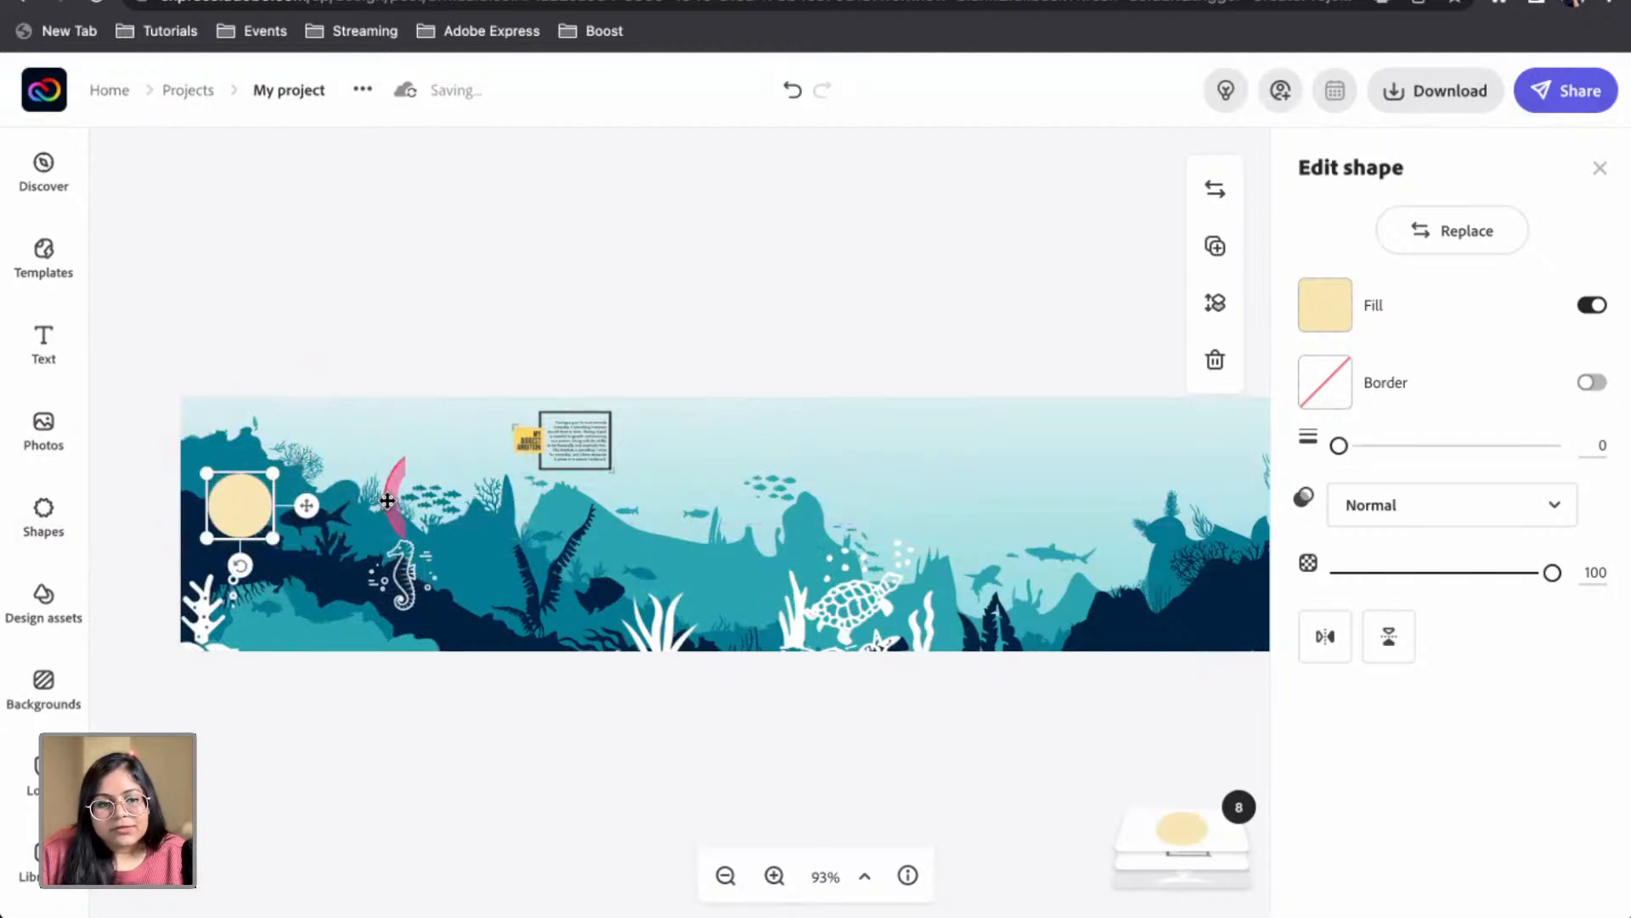
Fill the circle with the lighter teal sampled from the background's rocks, after trying the darker teal 017B90
click(1330, 304)
click(1480, 429)
click(1542, 619)
click(1176, 539)
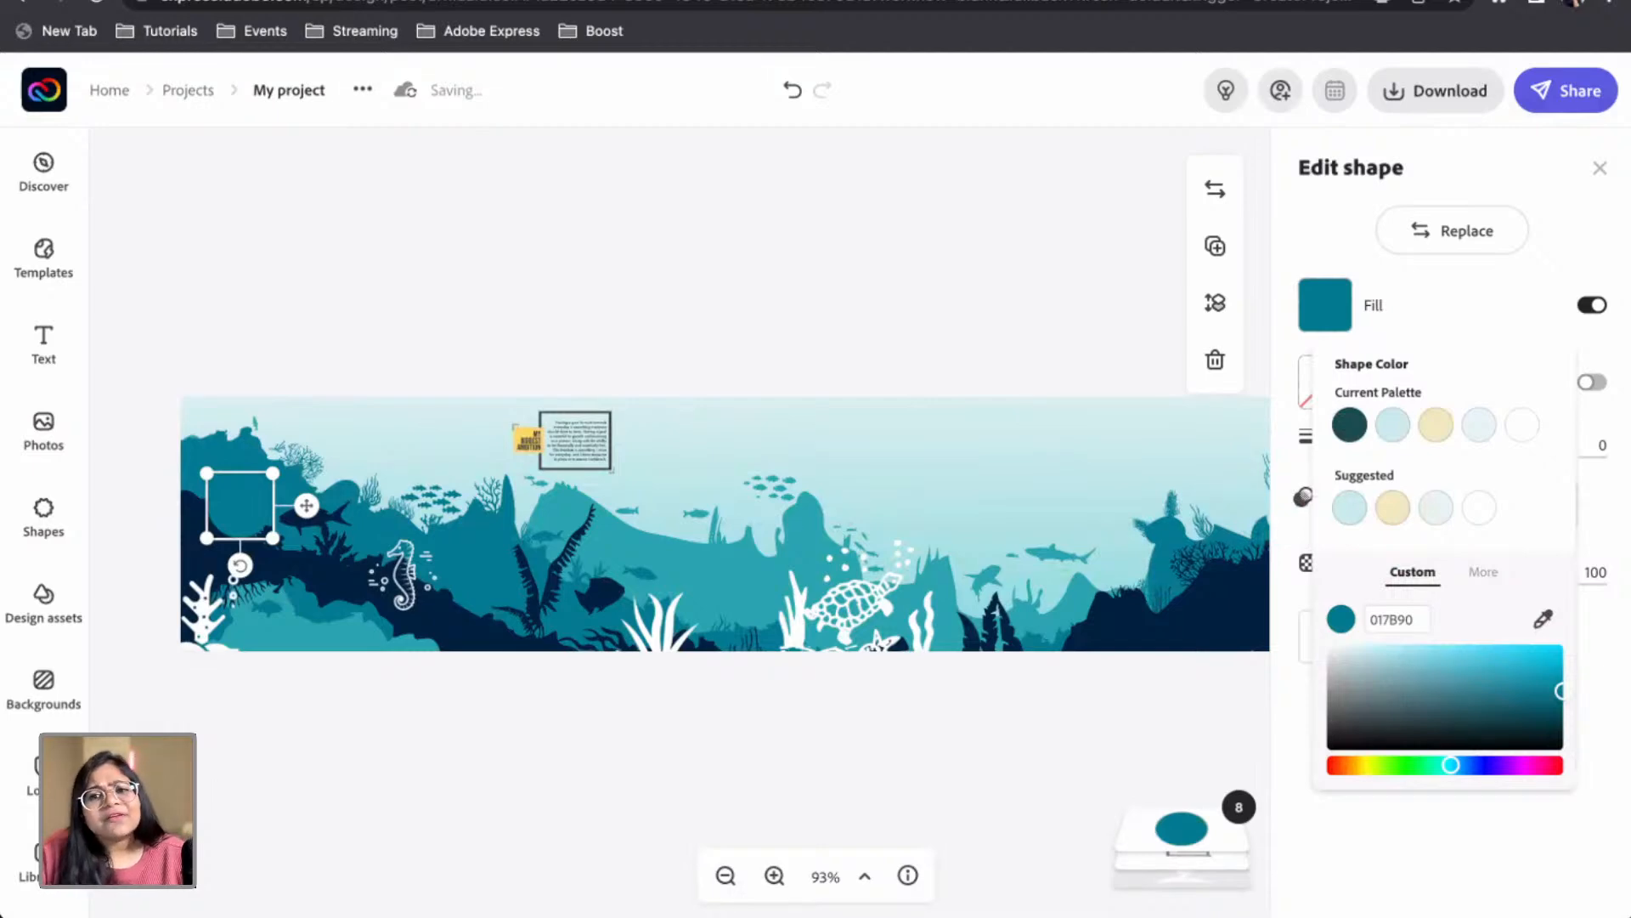
click(1543, 619)
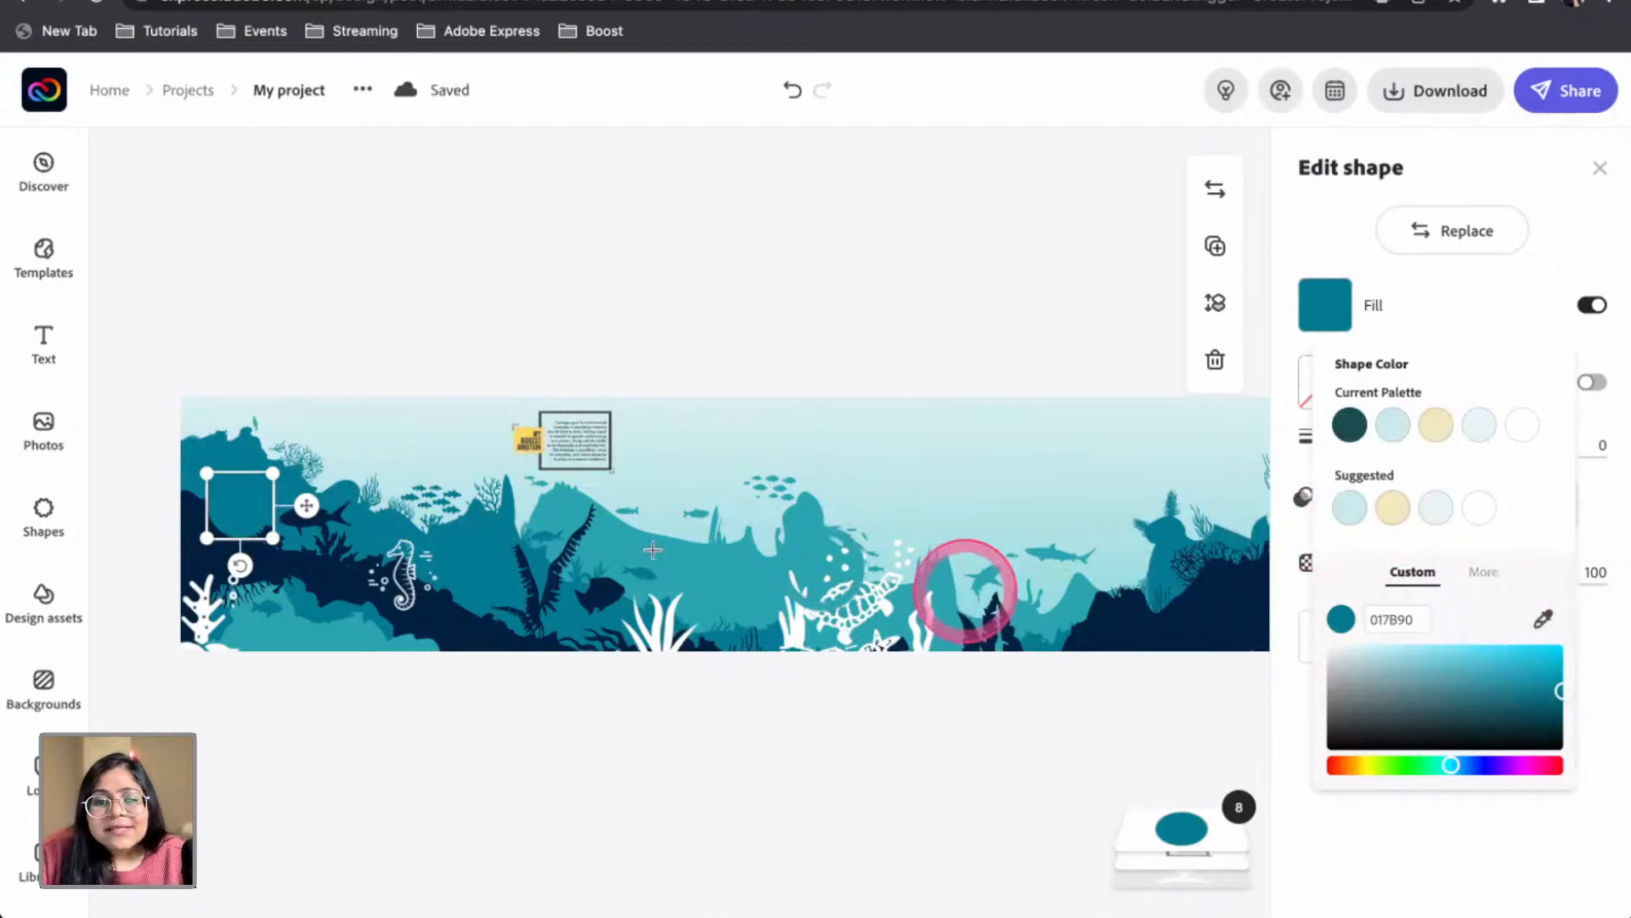
click(710, 557)
click(360, 308)
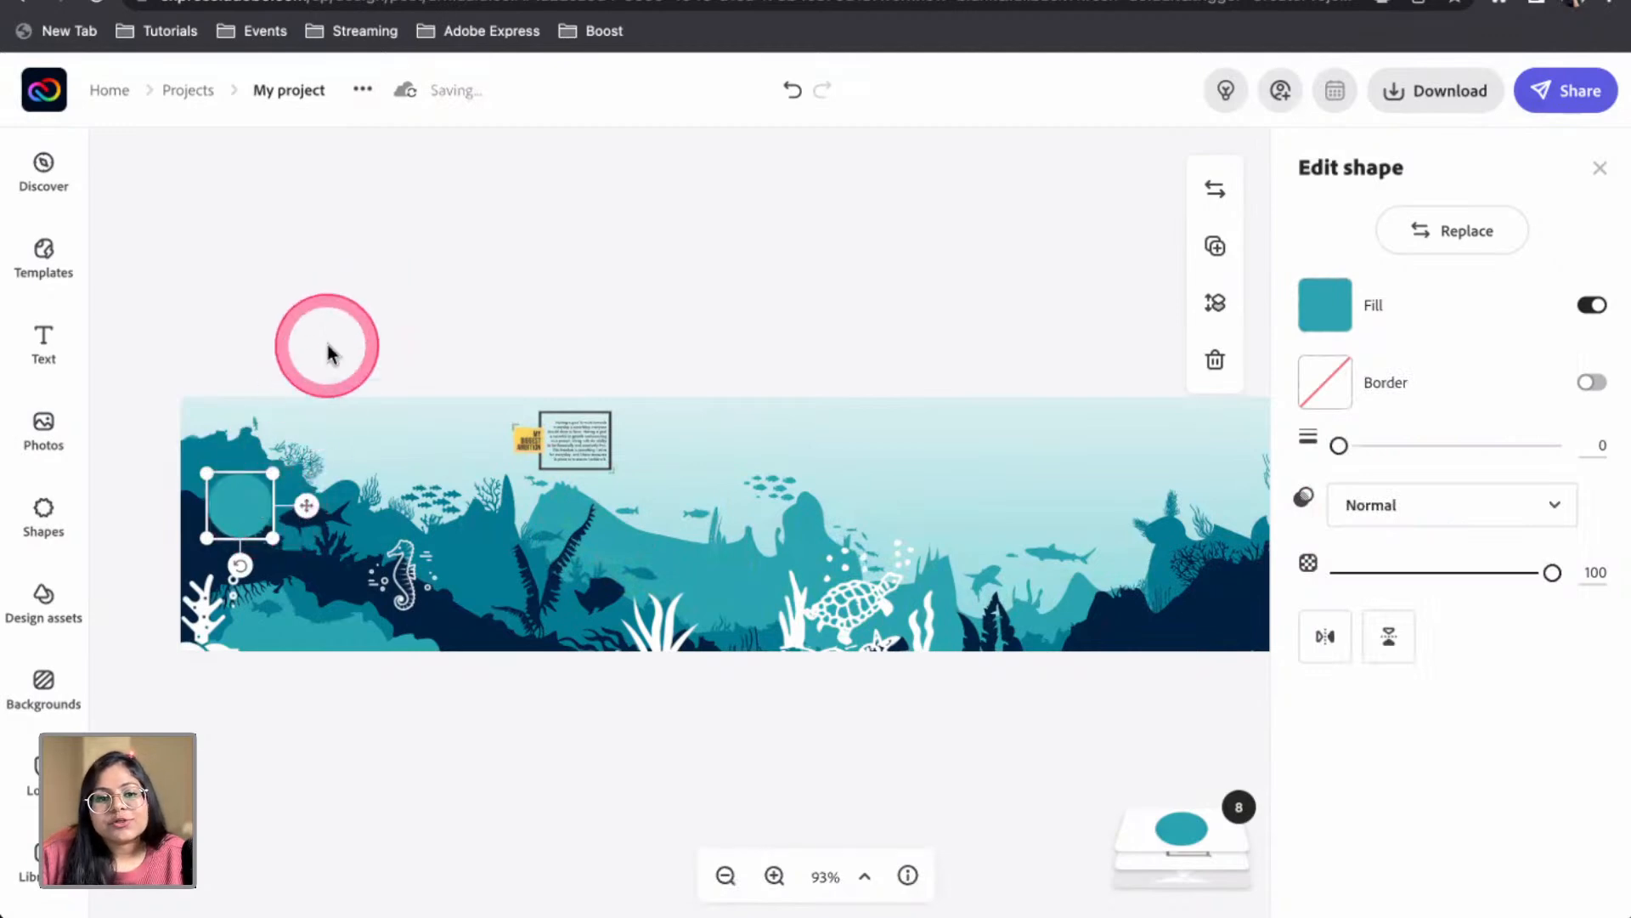
Enlarge the teal circle slightly and adjust its position on the rocks, then deselect it
click(259, 501)
click(249, 498)
drag(283, 463, 287, 460)
click(253, 503)
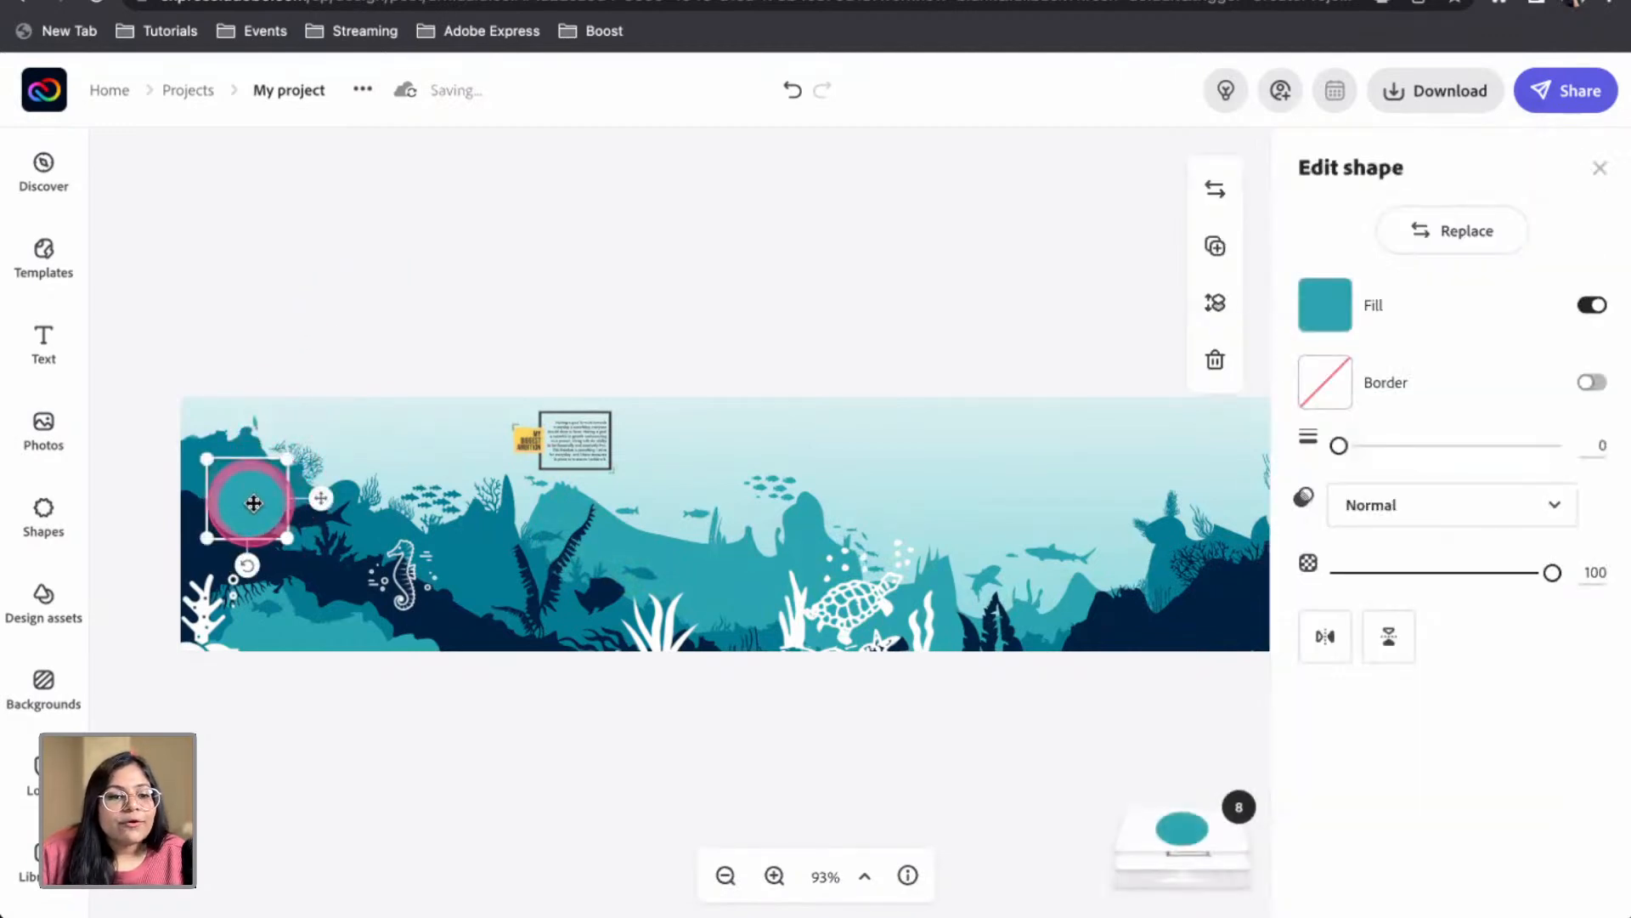
click(355, 348)
click(548, 465)
click(561, 686)
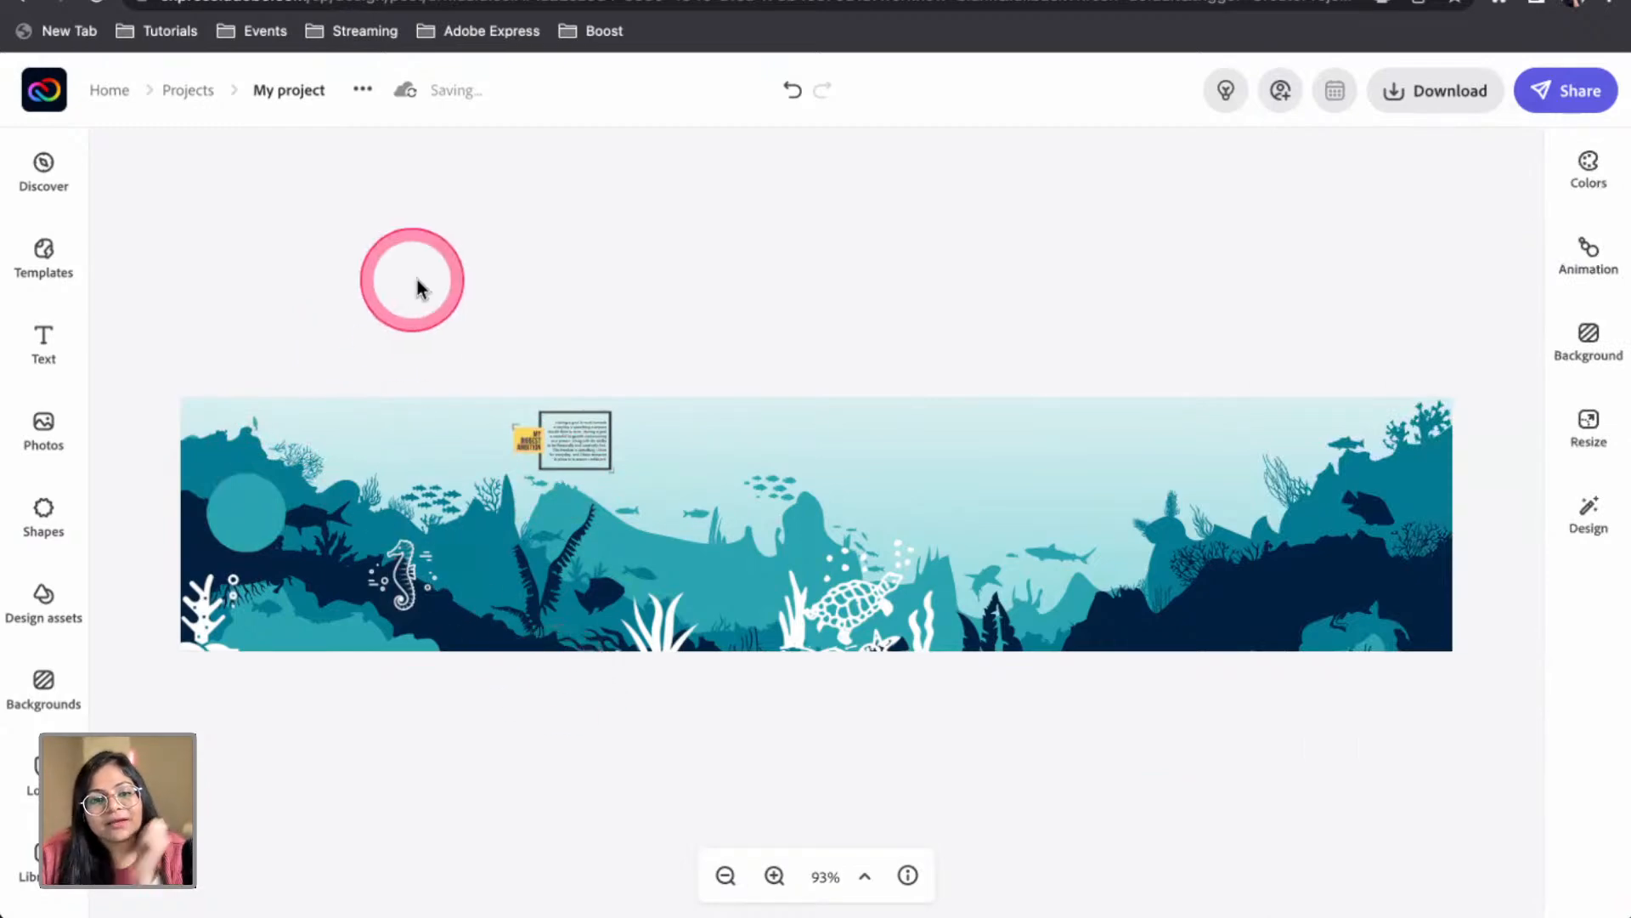
Add a new text box reading "TOP 5" to the canvas
scroll(282, 581, up, 5)
scroll(249, 524, up, 3)
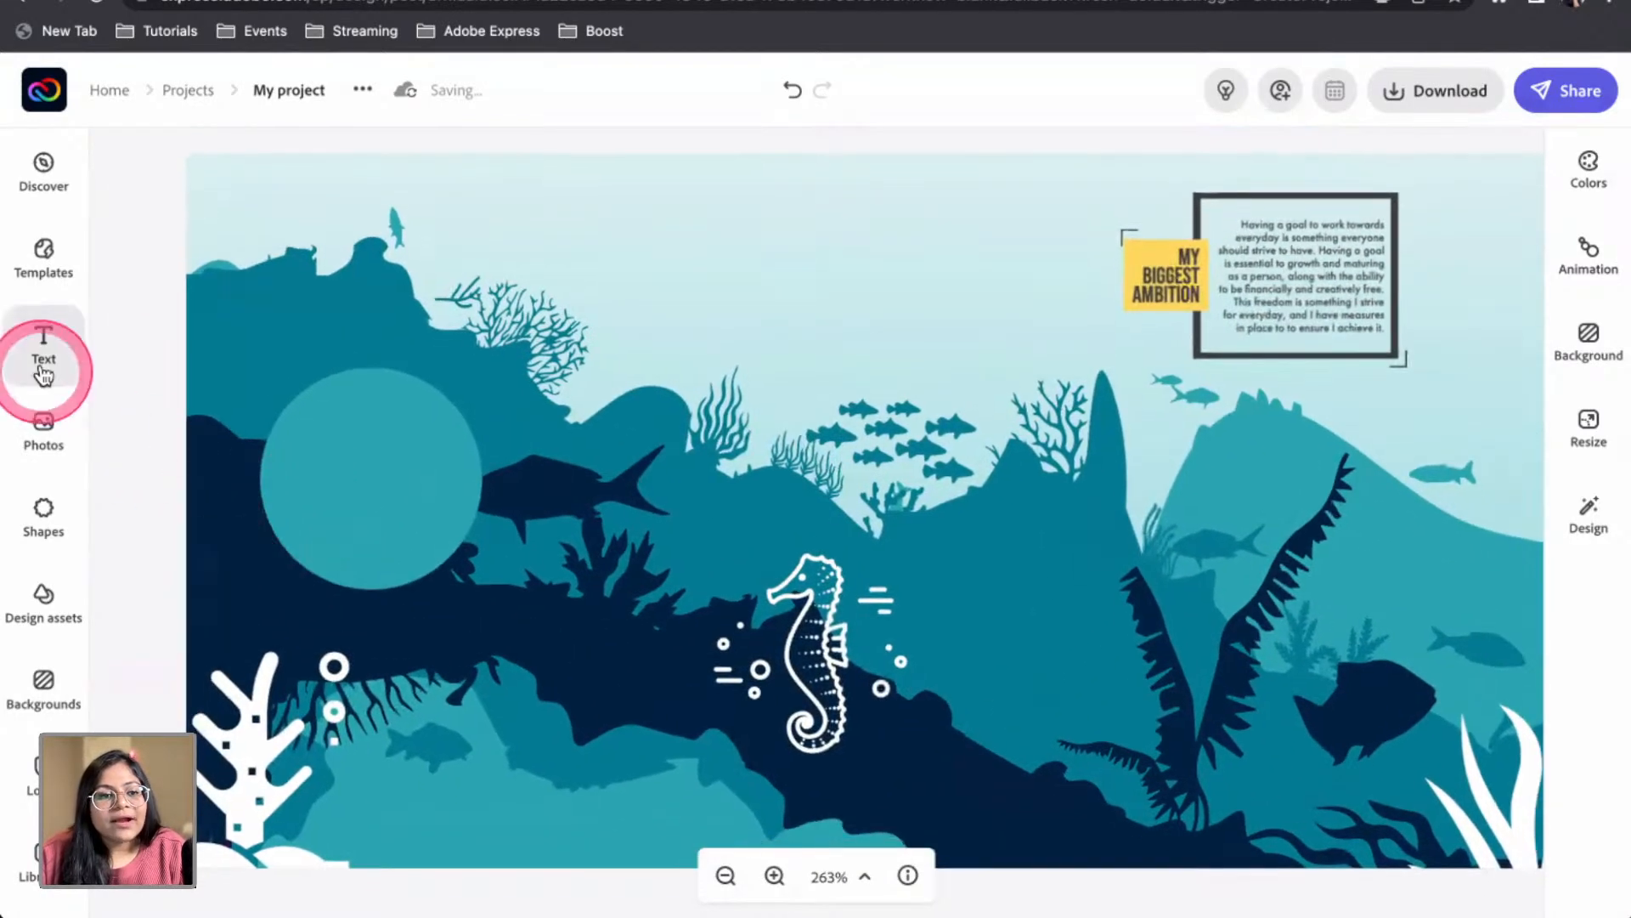
click(47, 352)
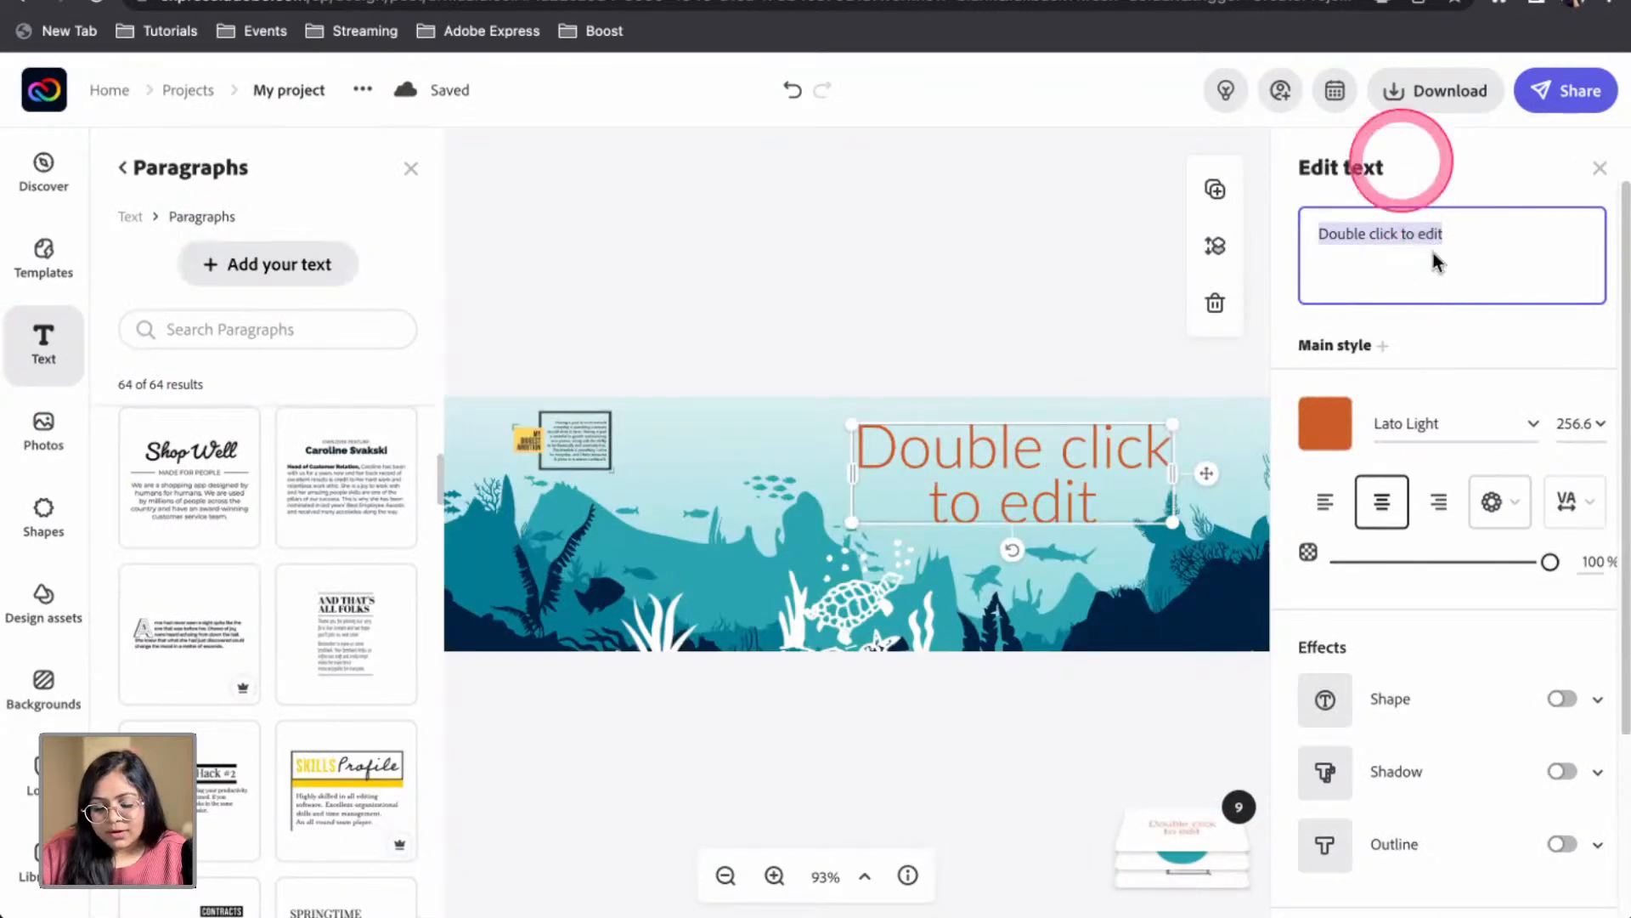
text(TOP 5)
click(1505, 374)
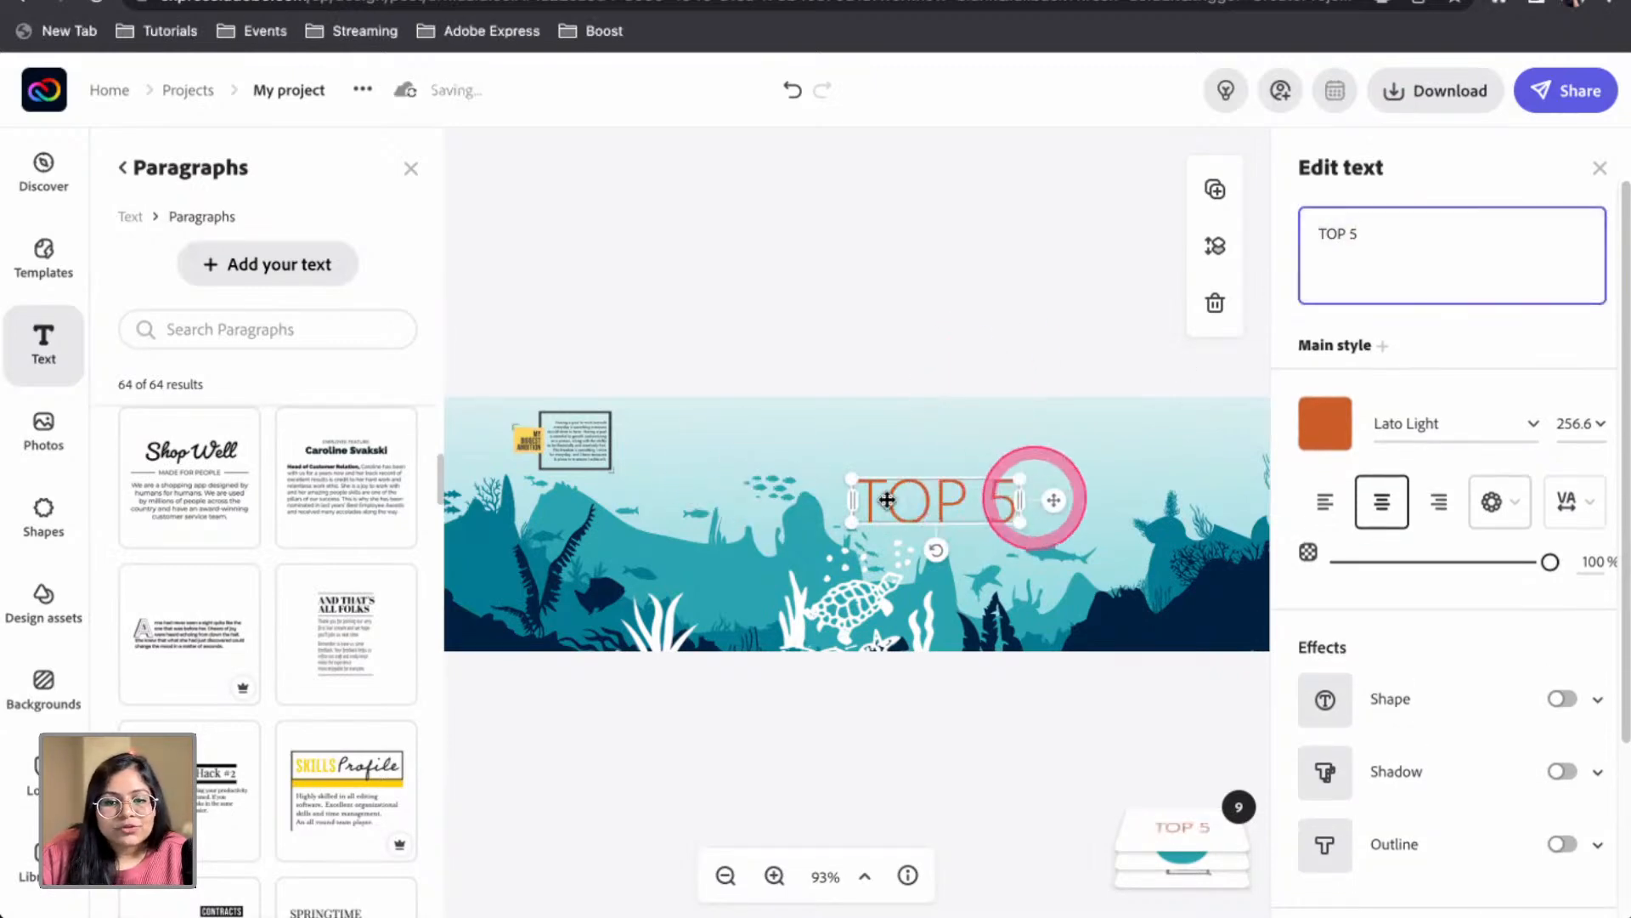
Duplicate the "TOP 5" text and change the copy's wording to "FACTS ABOUT THE OCEAN"
click(1016, 442)
drag(863, 473, 1067, 510)
click(1315, 235)
drag(1315, 234, 1369, 231)
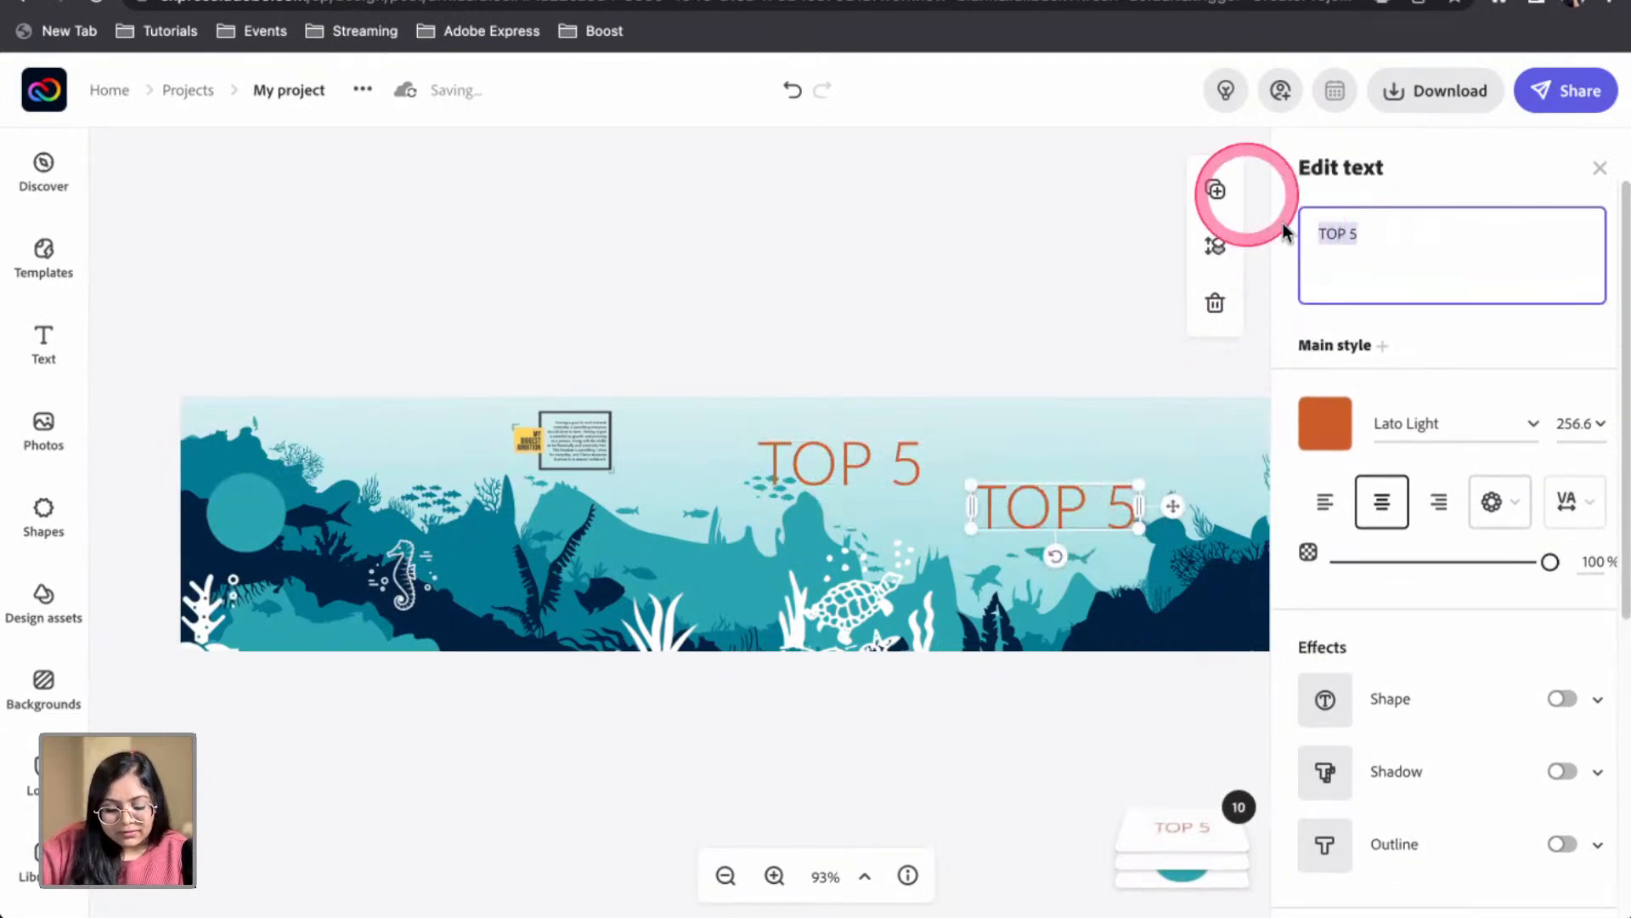
text(FACTS ABOUT THE OCEAN)
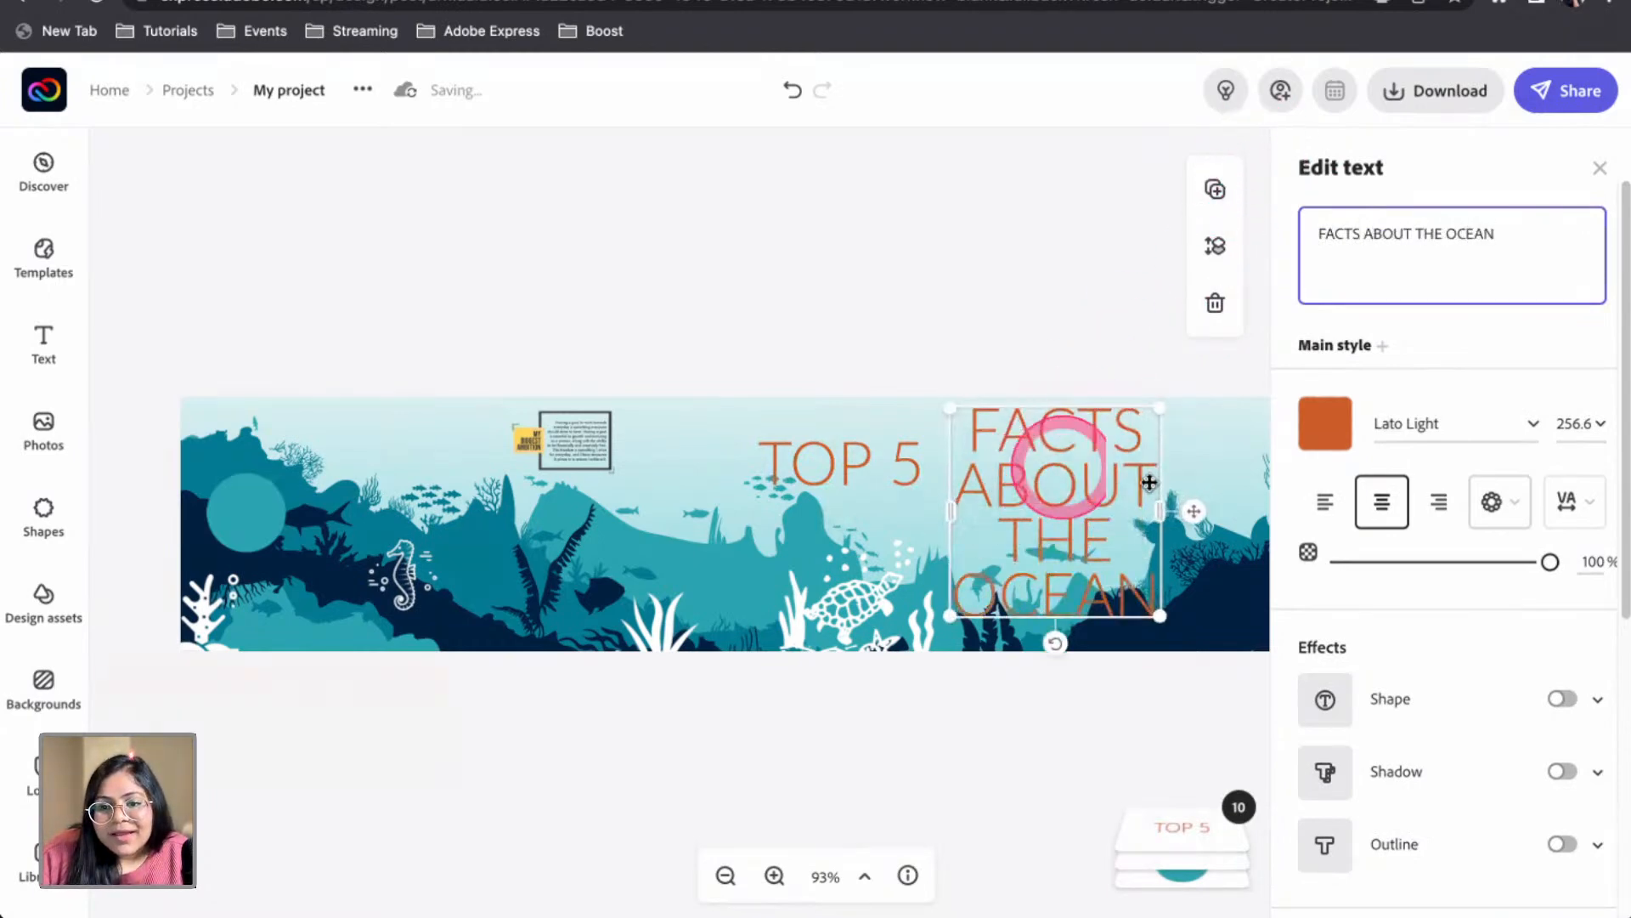
Left-align the "FACTS ABOUT THE OCEAN" text and place it directly beneath "TOP 5" with matching left edges
click(1326, 503)
drag(1018, 484, 833, 572)
shift+click(825, 471)
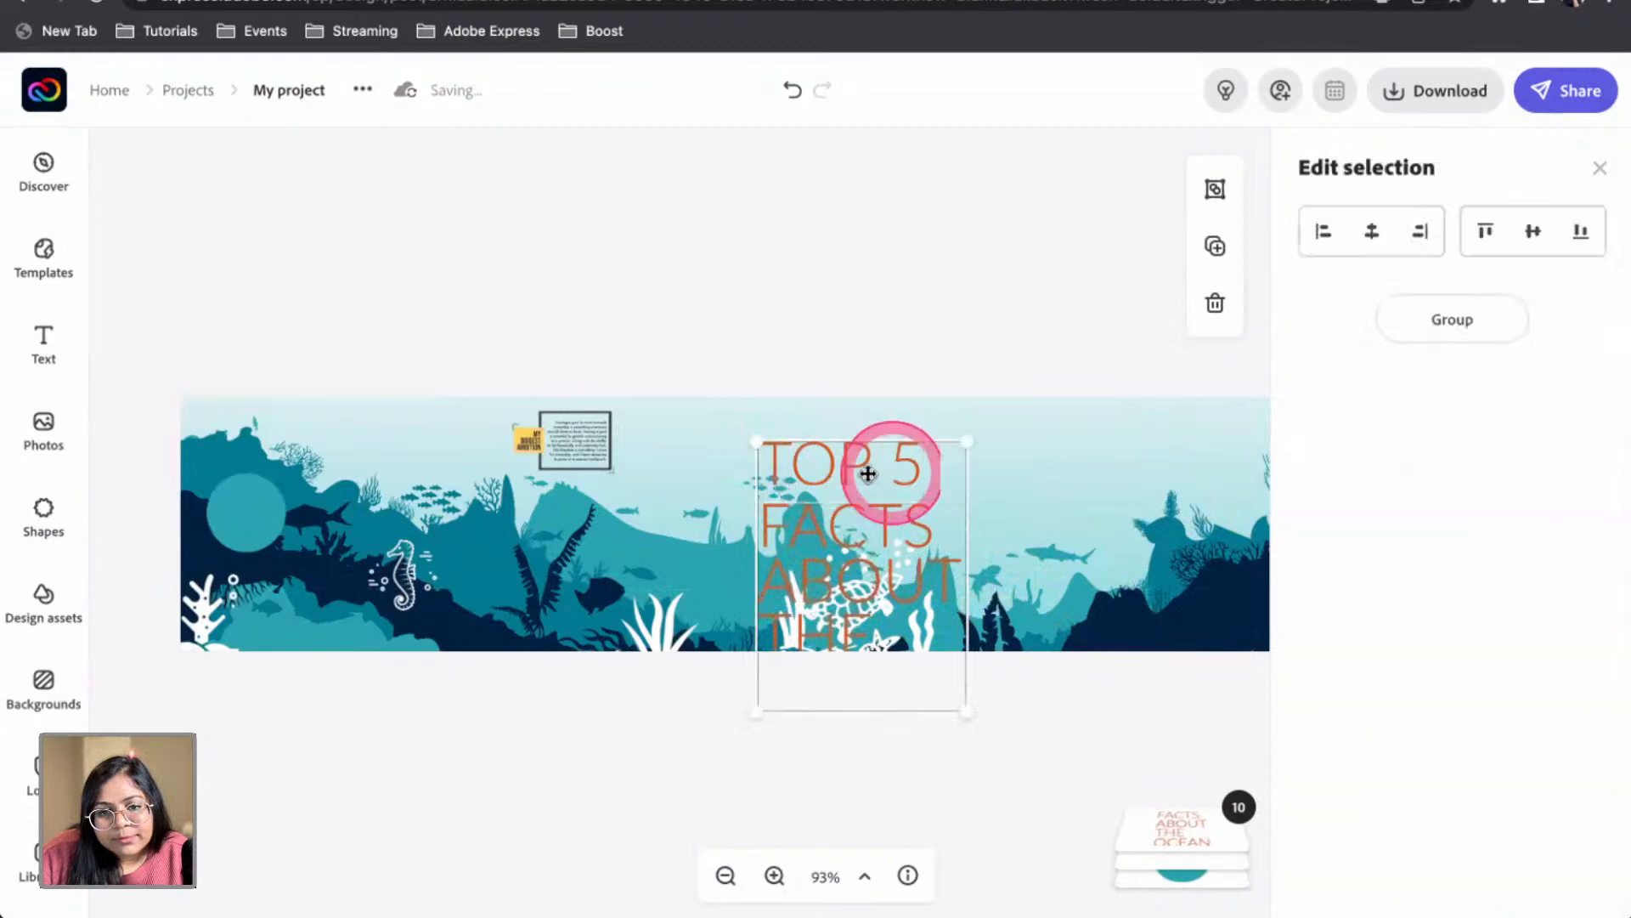
click(942, 341)
Set the font of the "TOP 5" text to Lato Bold
click(895, 462)
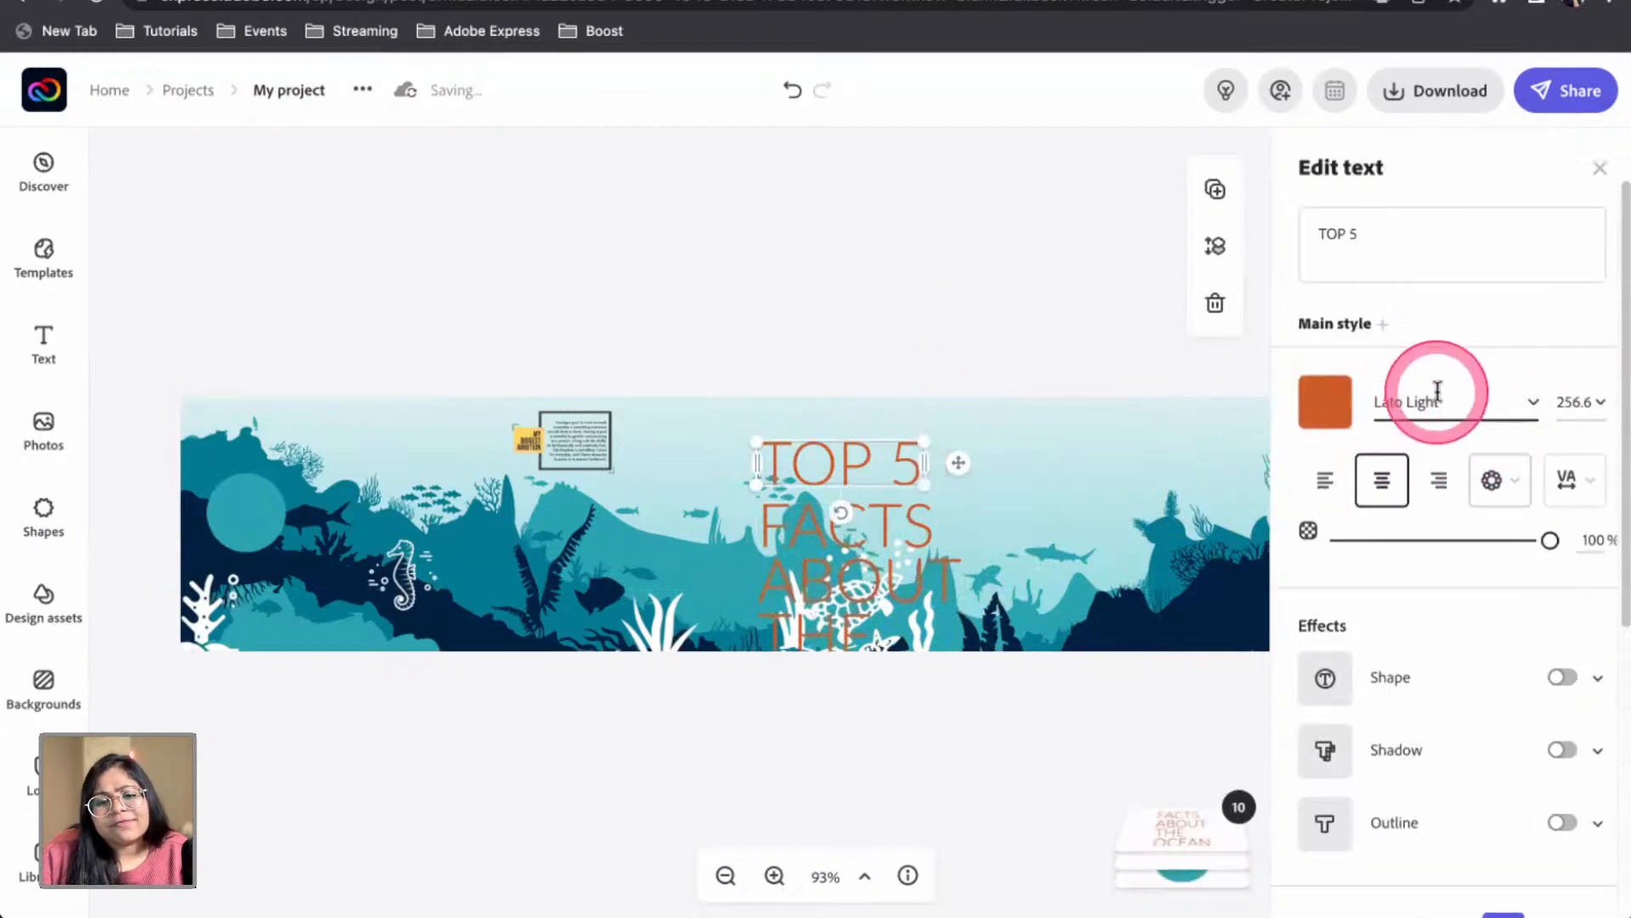
click(1531, 406)
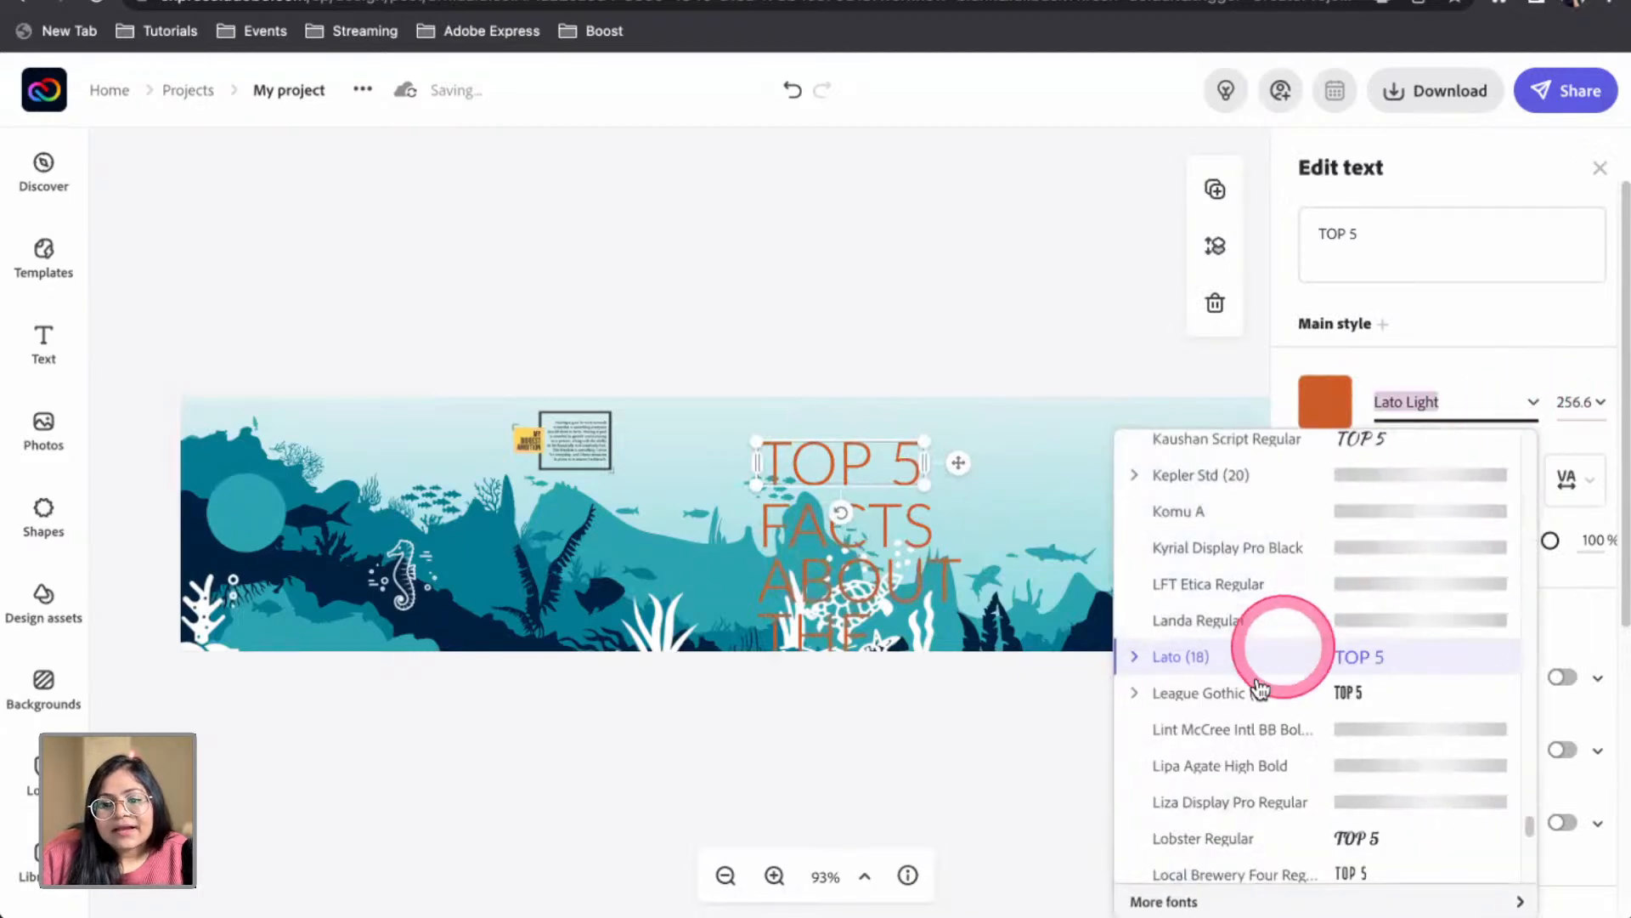
click(1157, 658)
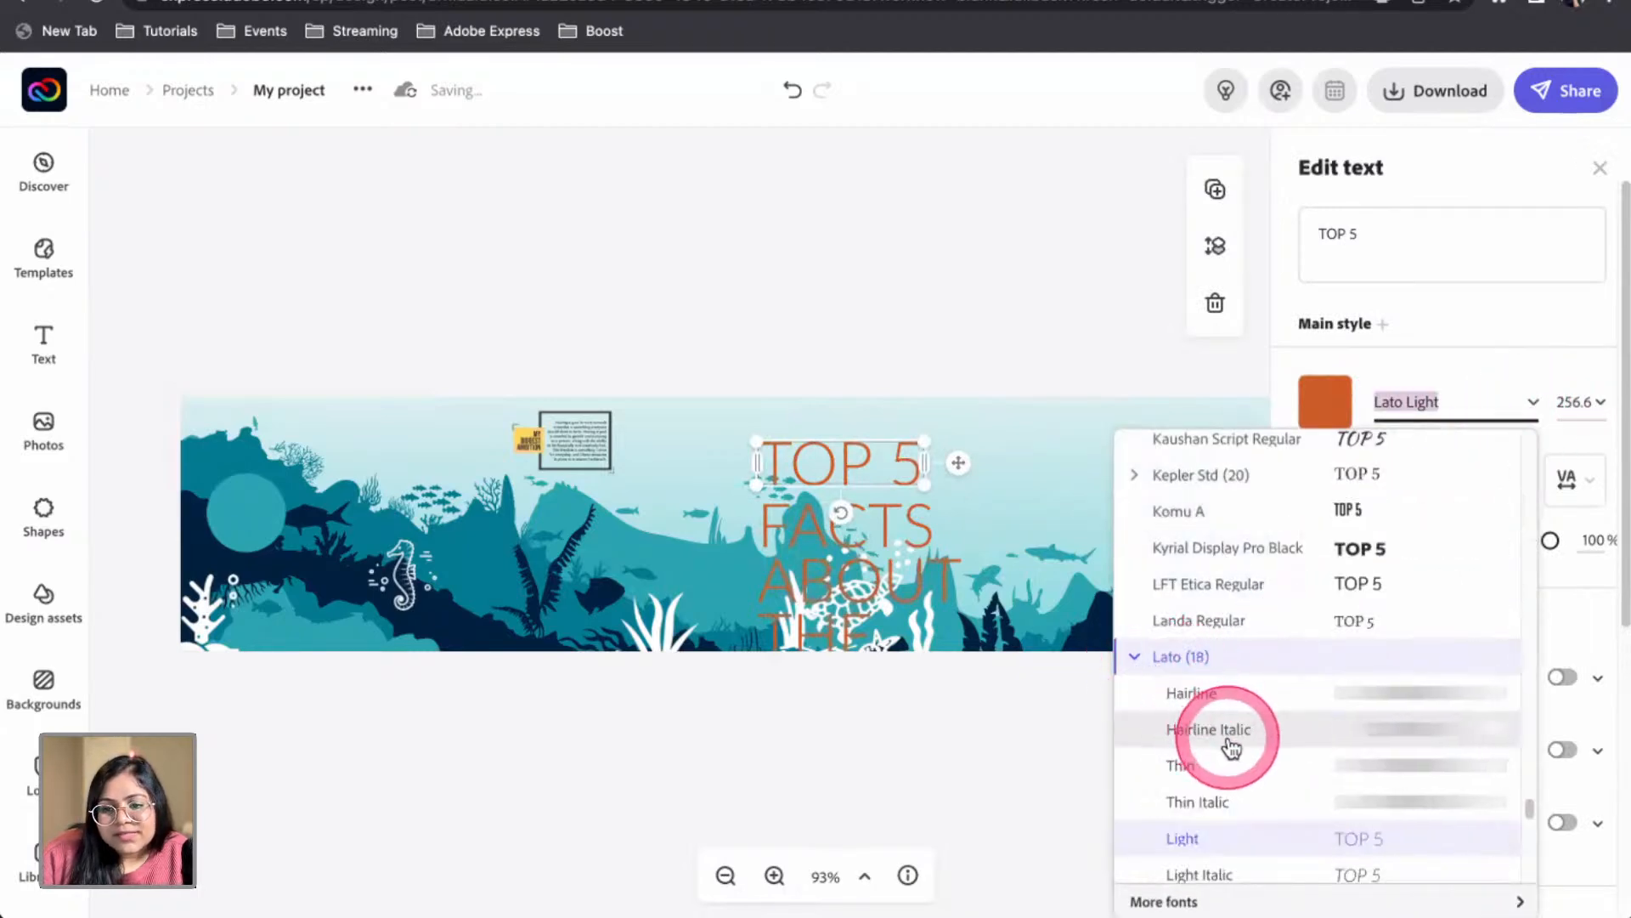
scroll(1206, 740, down, 3)
scroll(1227, 756, down, 1)
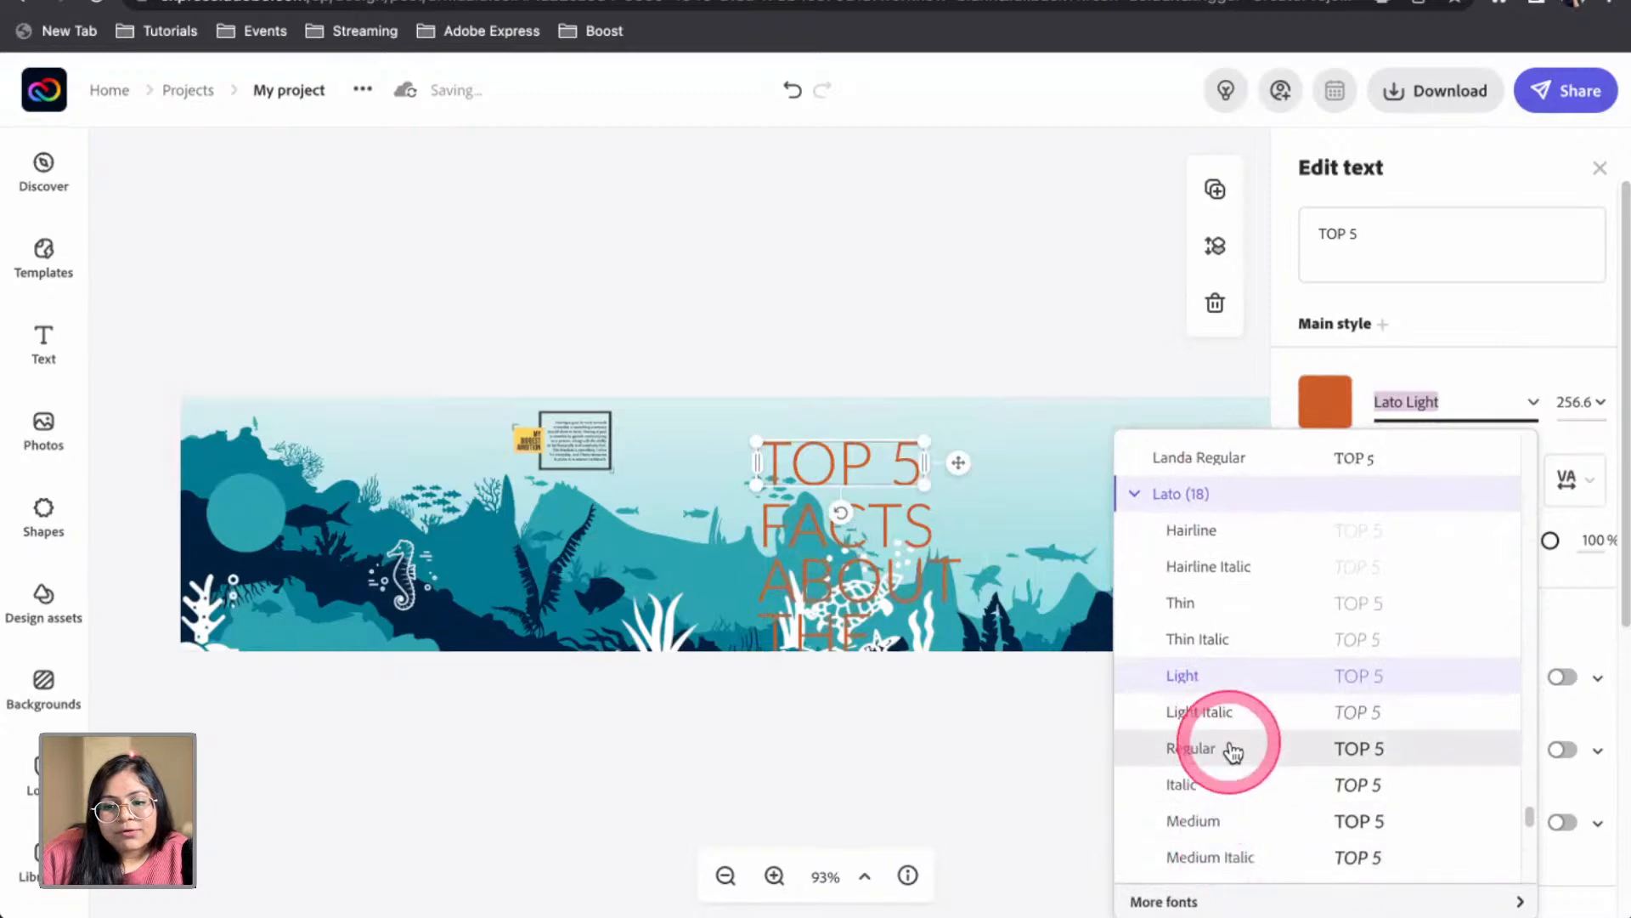
scroll(1231, 764, down, 5)
click(1206, 758)
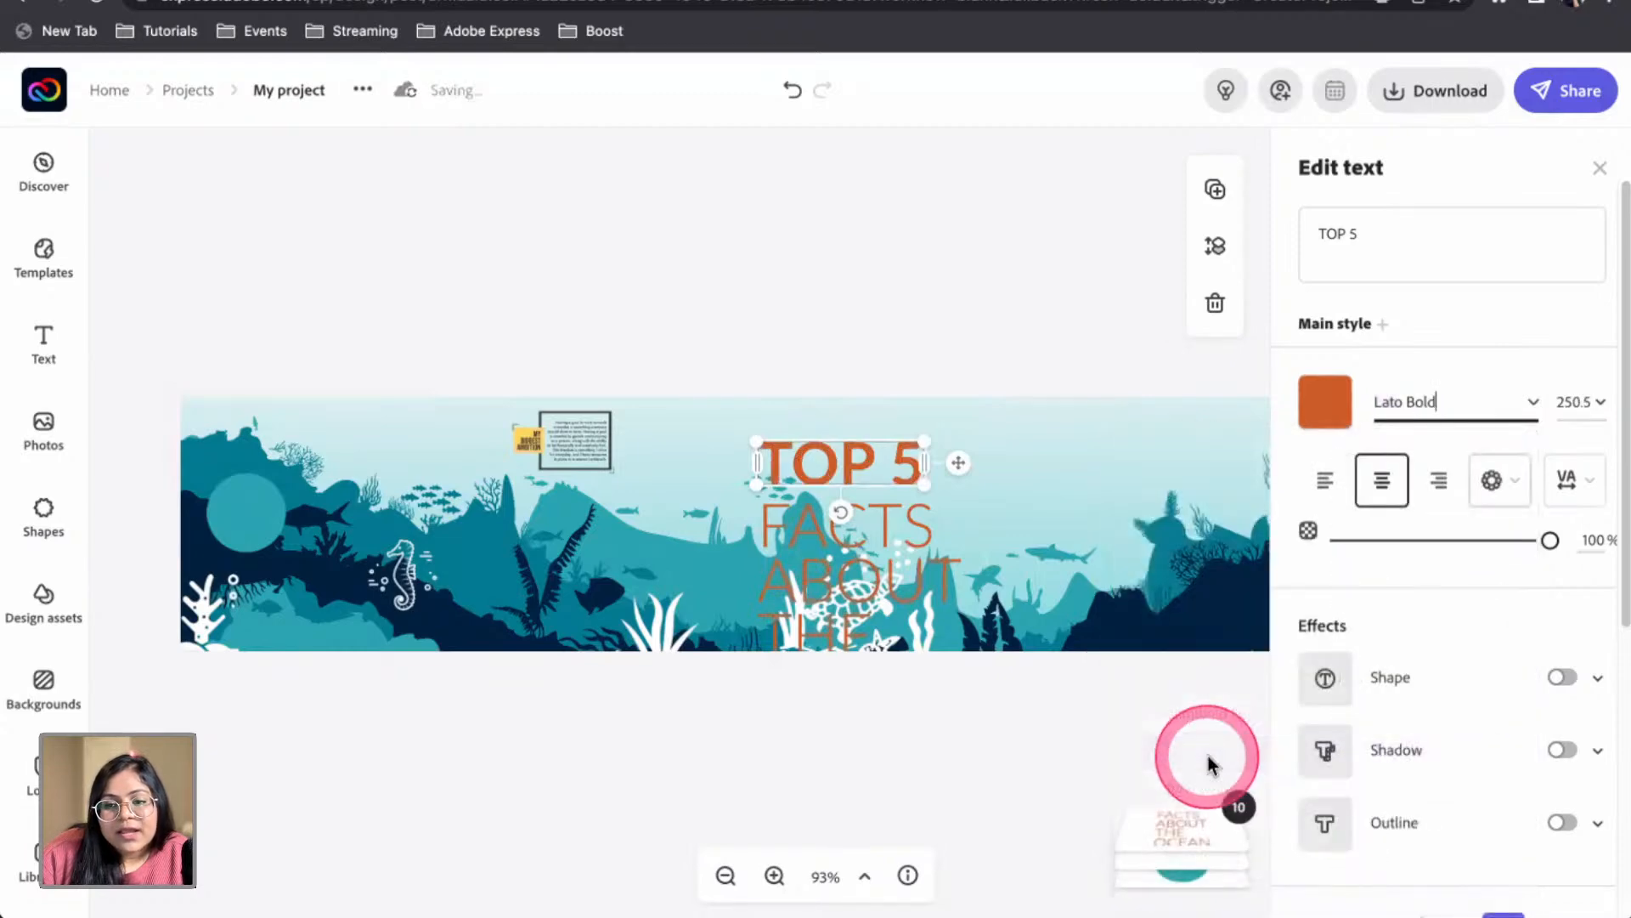
Set the font of the "FACTS ABOUT THE OCEAN" text to Lato Bold
click(884, 535)
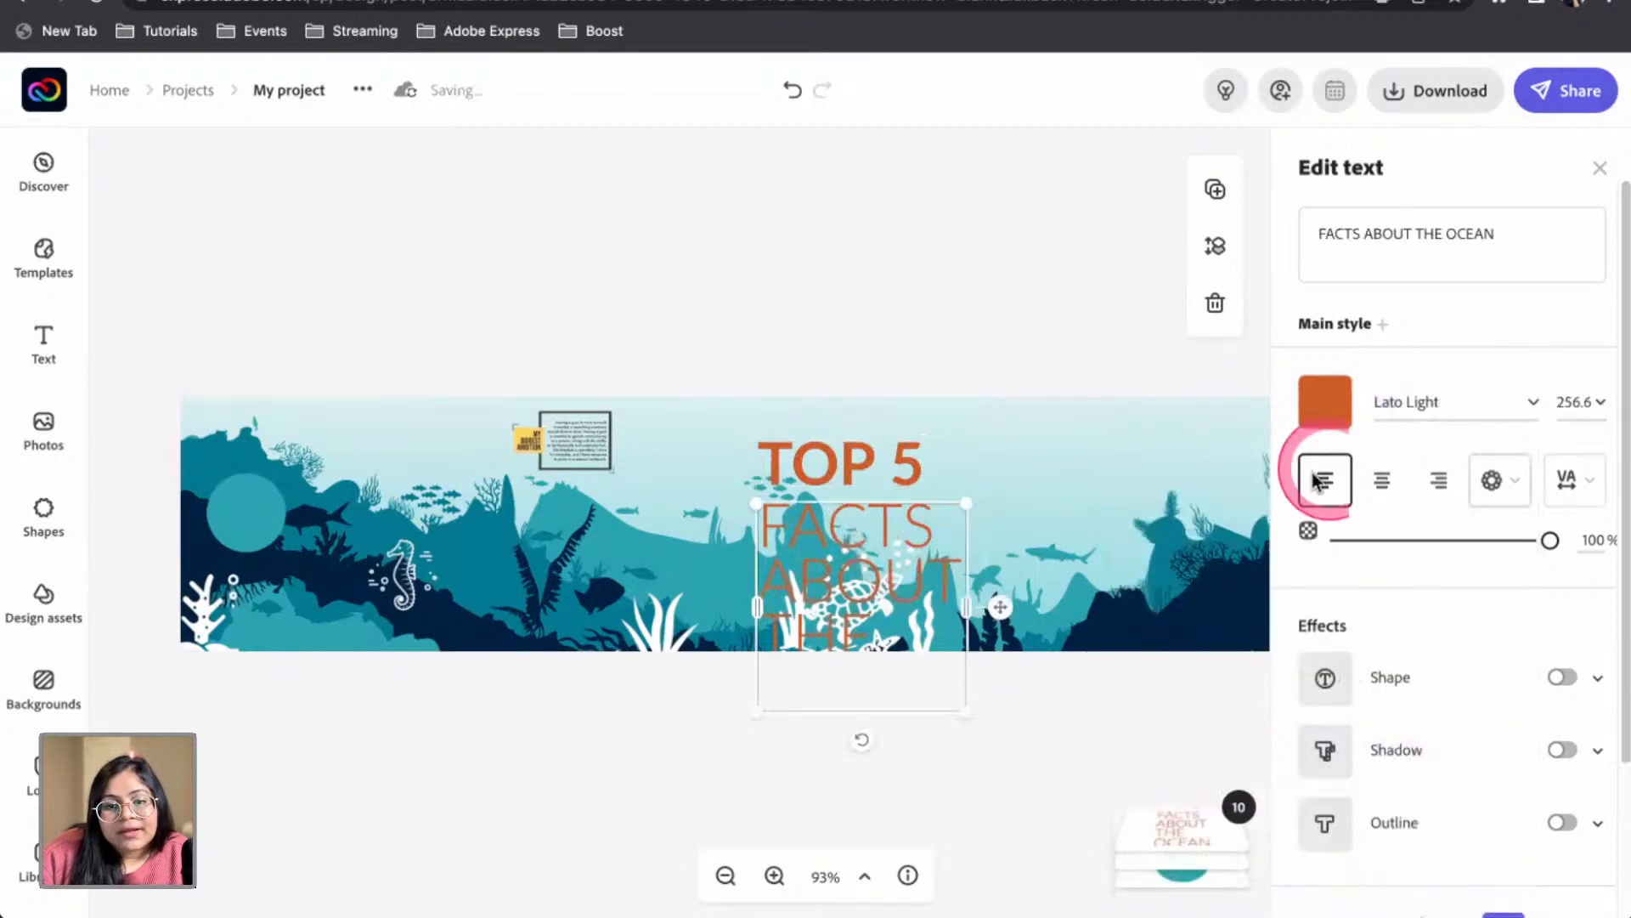
click(1529, 401)
scroll(1228, 794, down, 3)
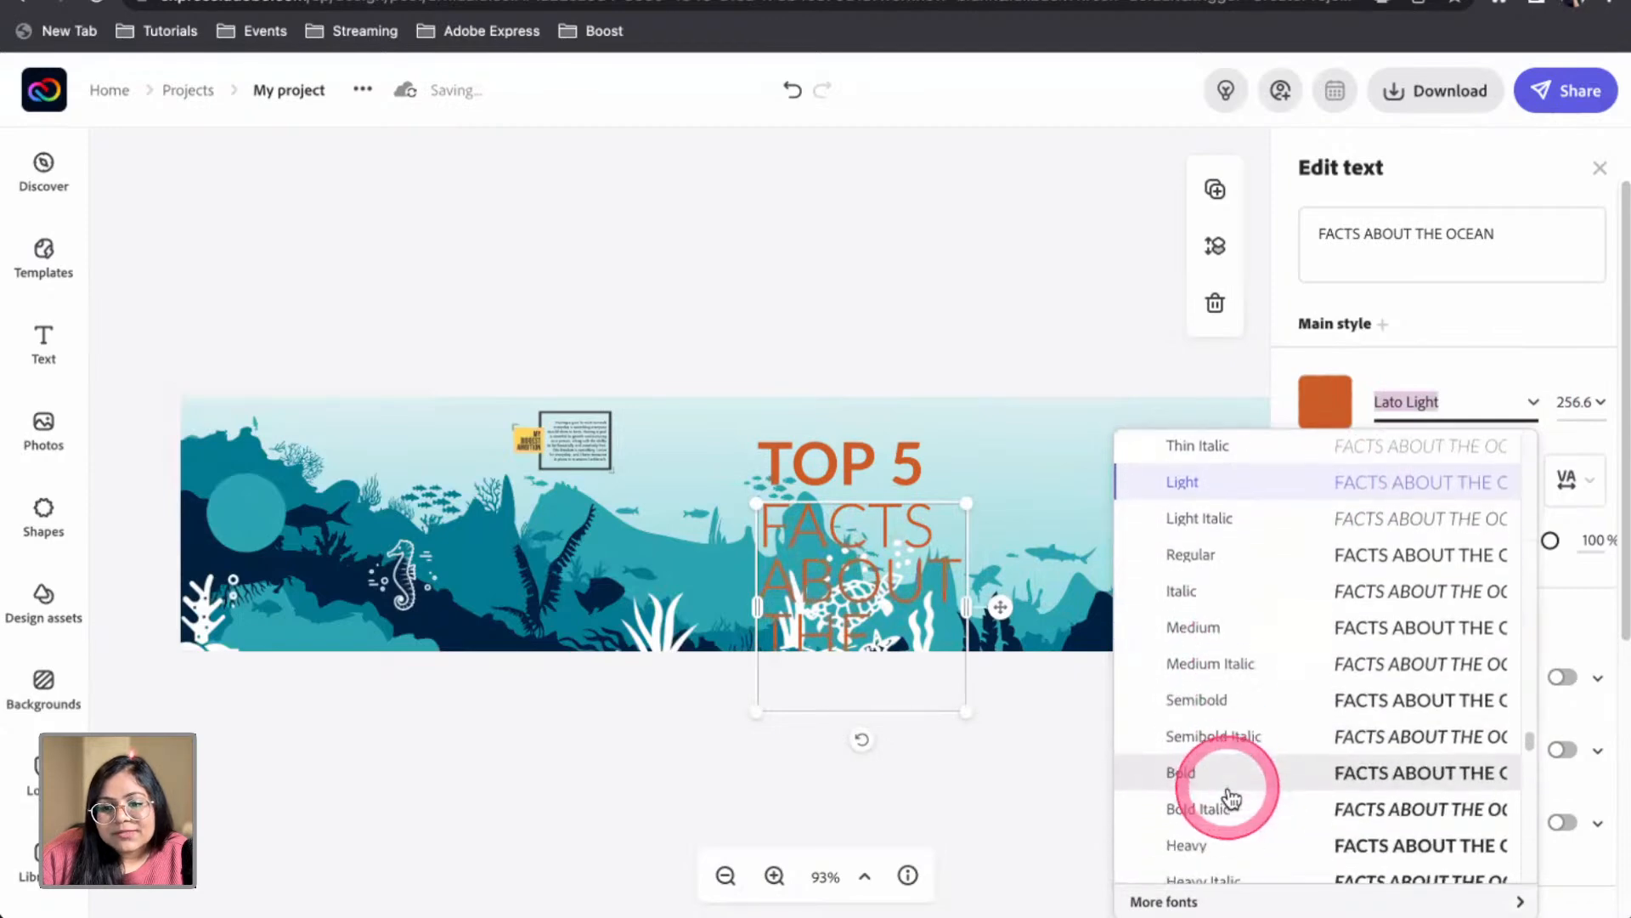
click(1231, 772)
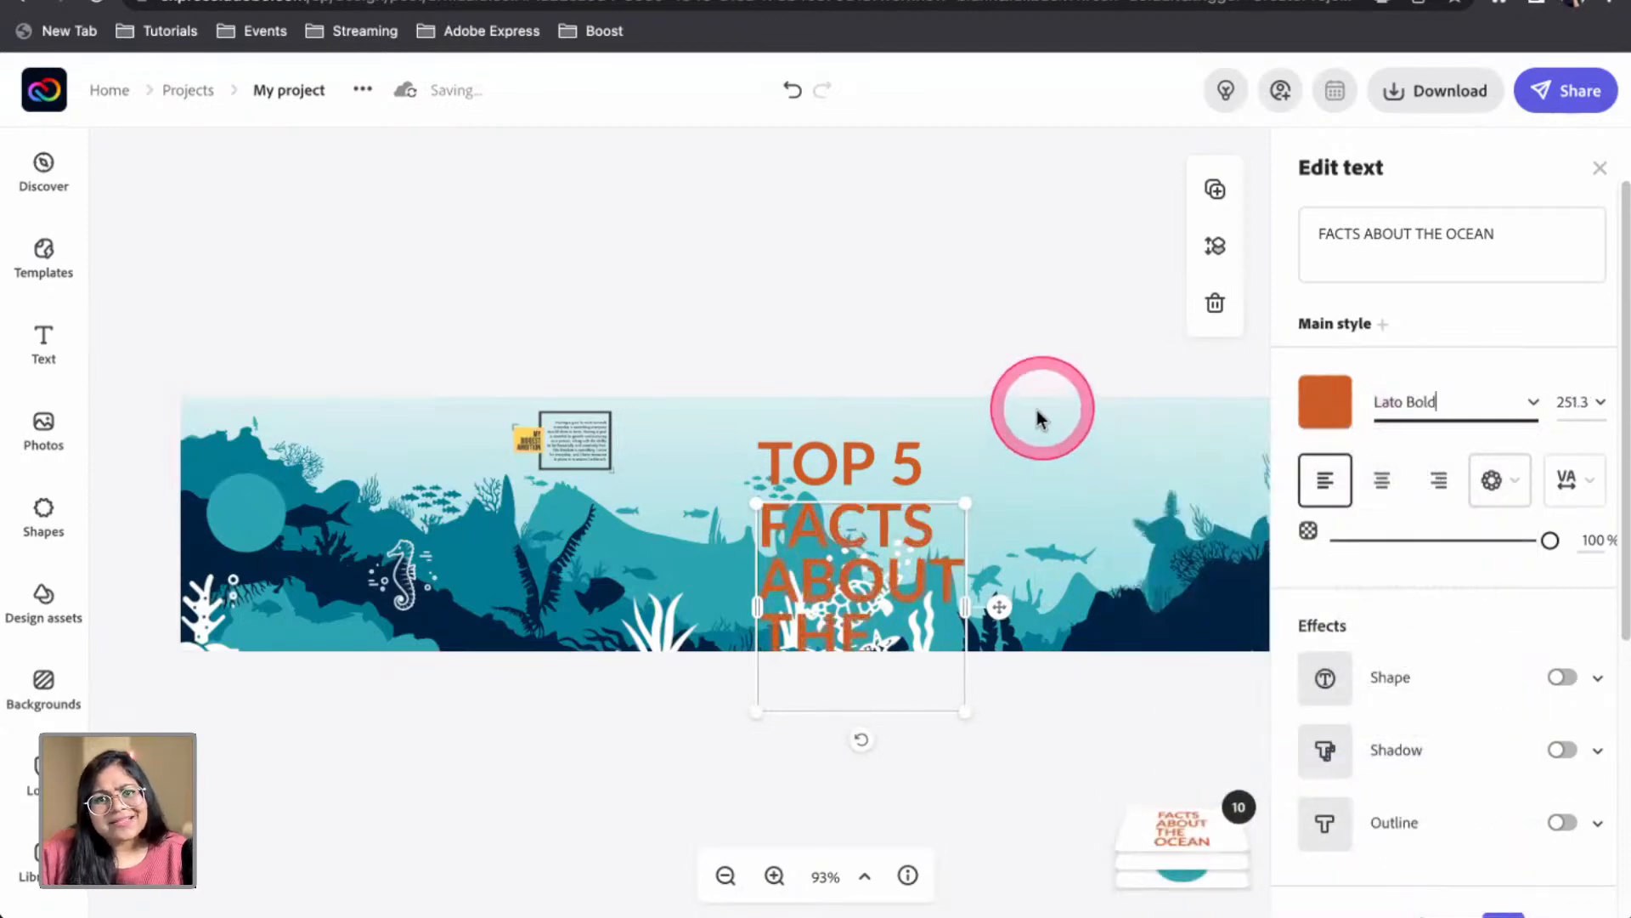
Select both title texts, shrink them together to roughly half size and move them over the teal circle
click(845, 468)
drag(807, 503, 815, 522)
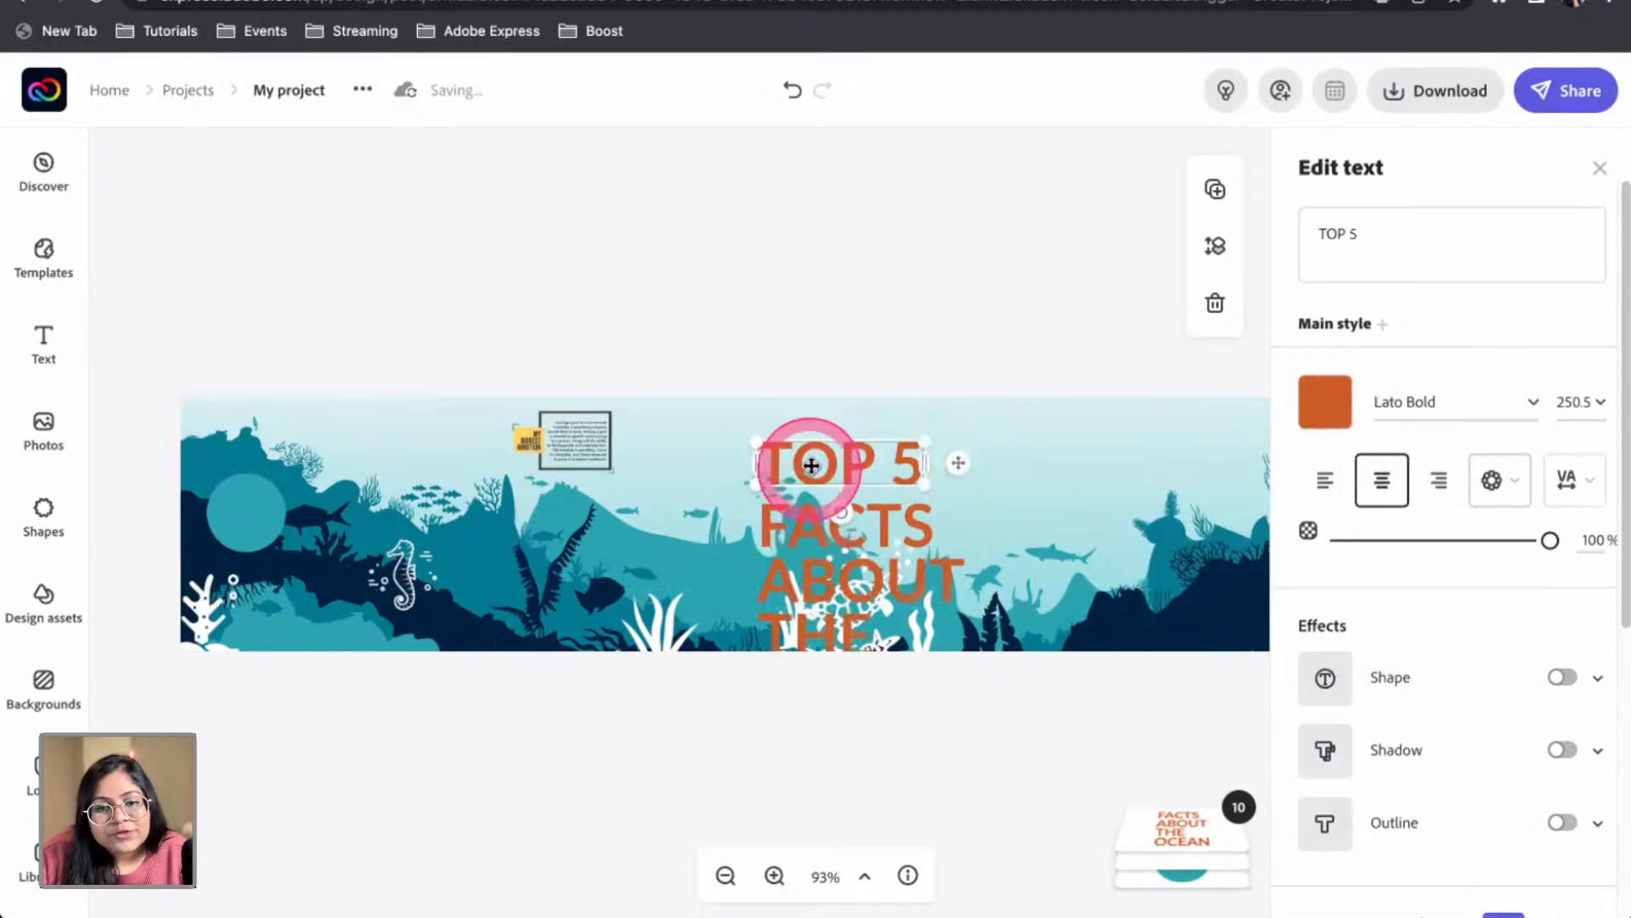
shift+click(810, 525)
drag(963, 711, 888, 561)
drag(811, 510, 292, 527)
click(346, 416)
click(289, 491)
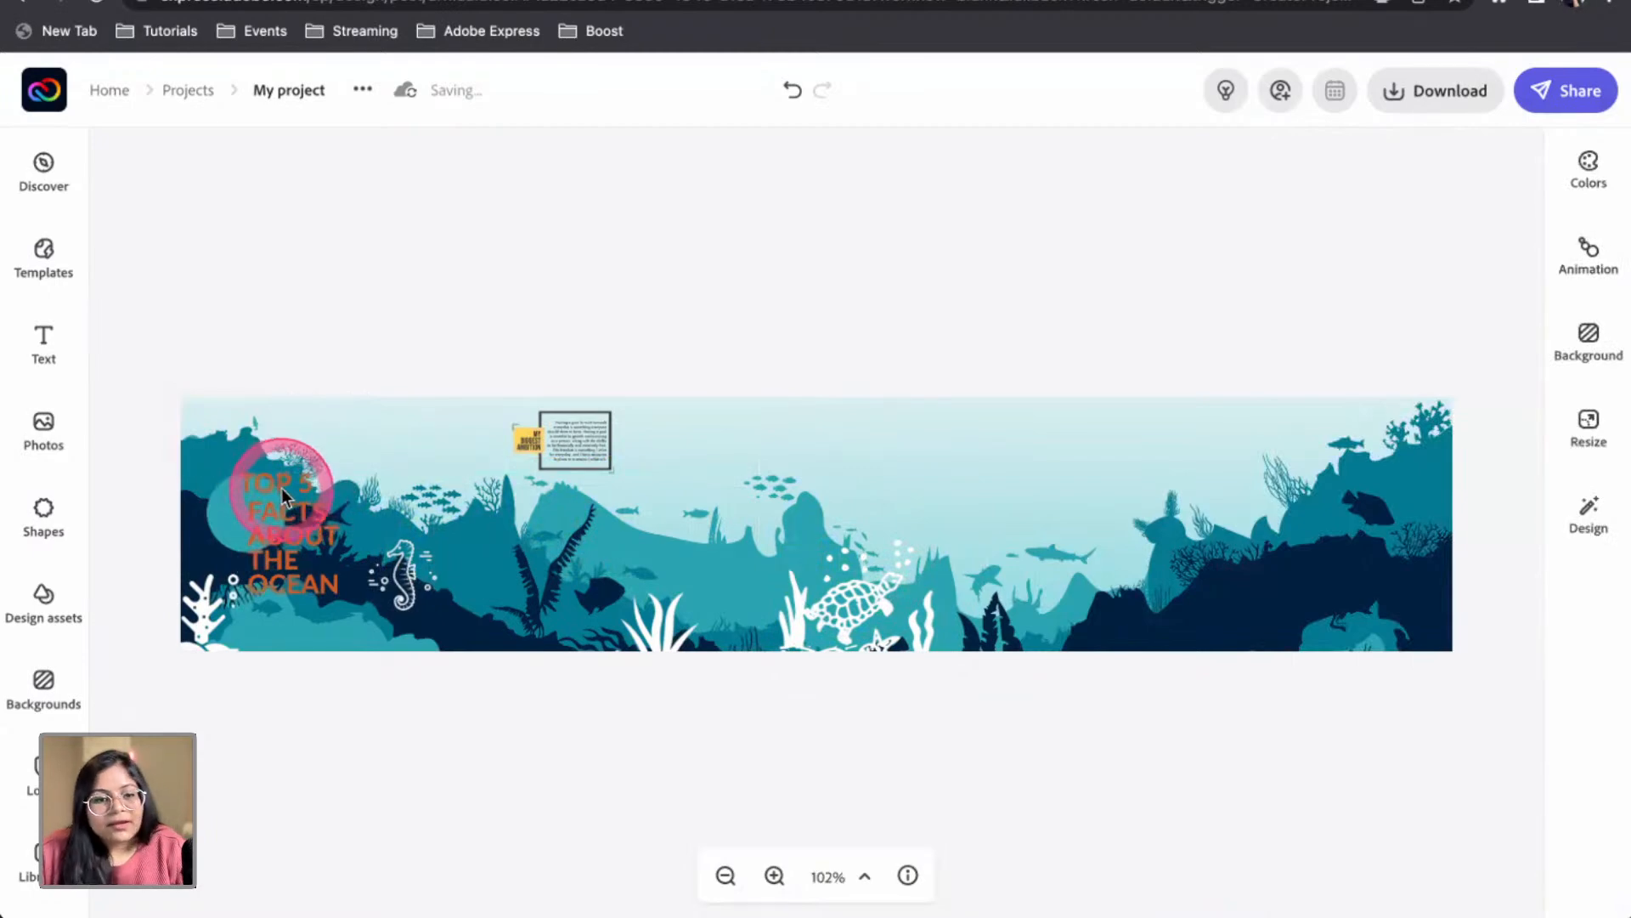
Recolor the "TOP 5" and "FACTS ABOUT THE OCEAN" texts with the palette's pale blue, #E8F5F5
scroll(278, 487, up, 5)
scroll(343, 387, down, 1)
scroll(344, 388, left, 1)
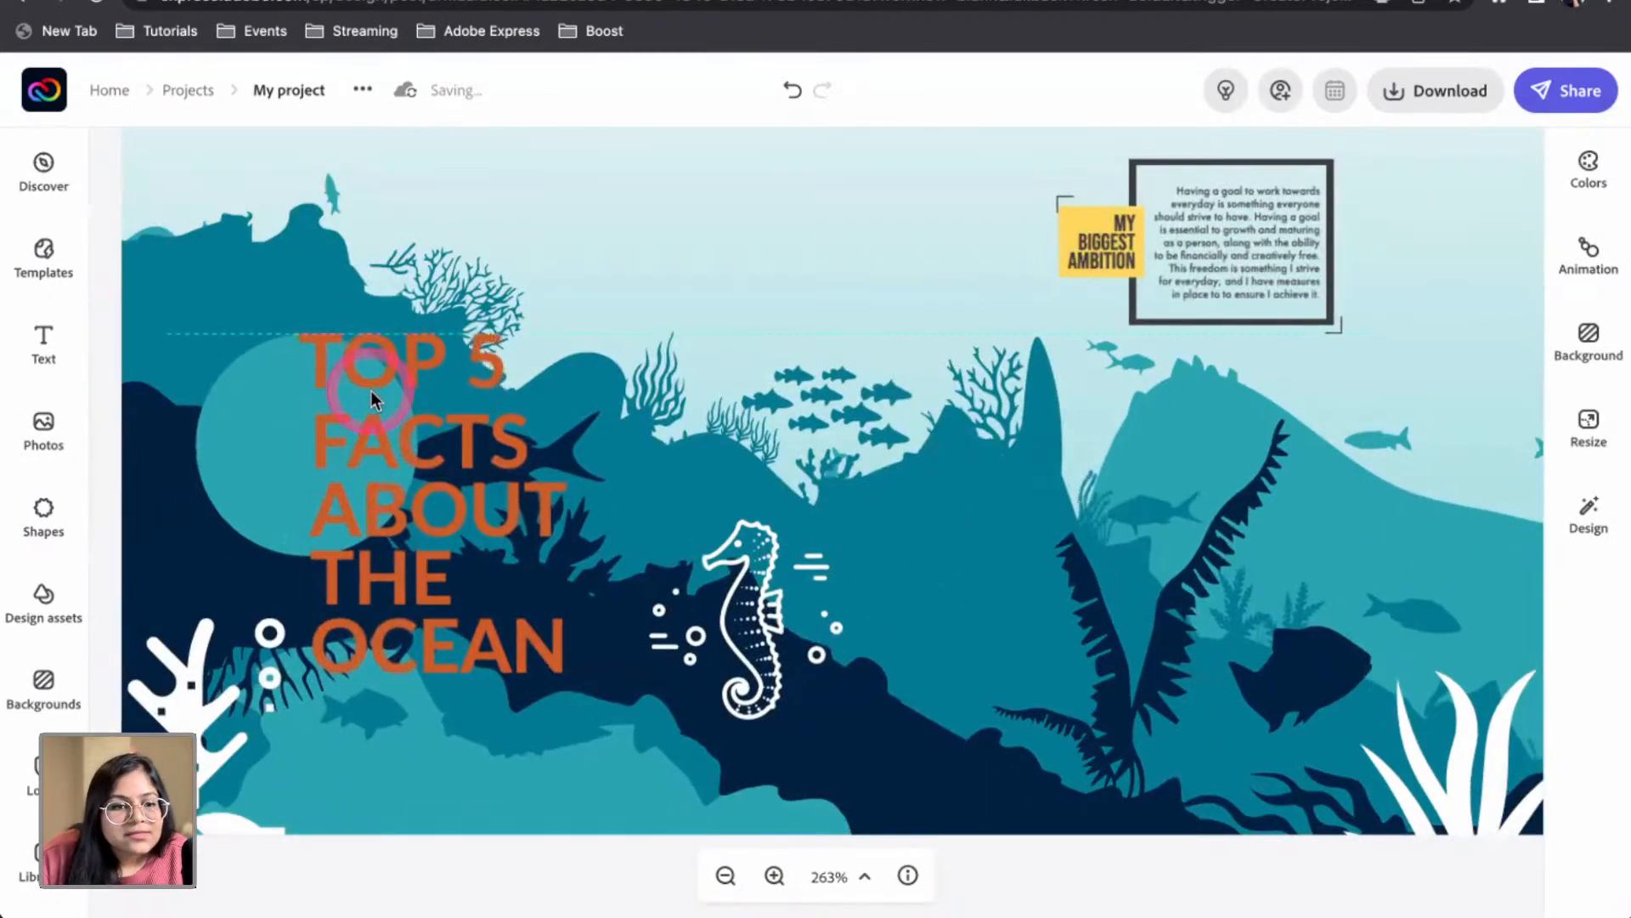
click(379, 391)
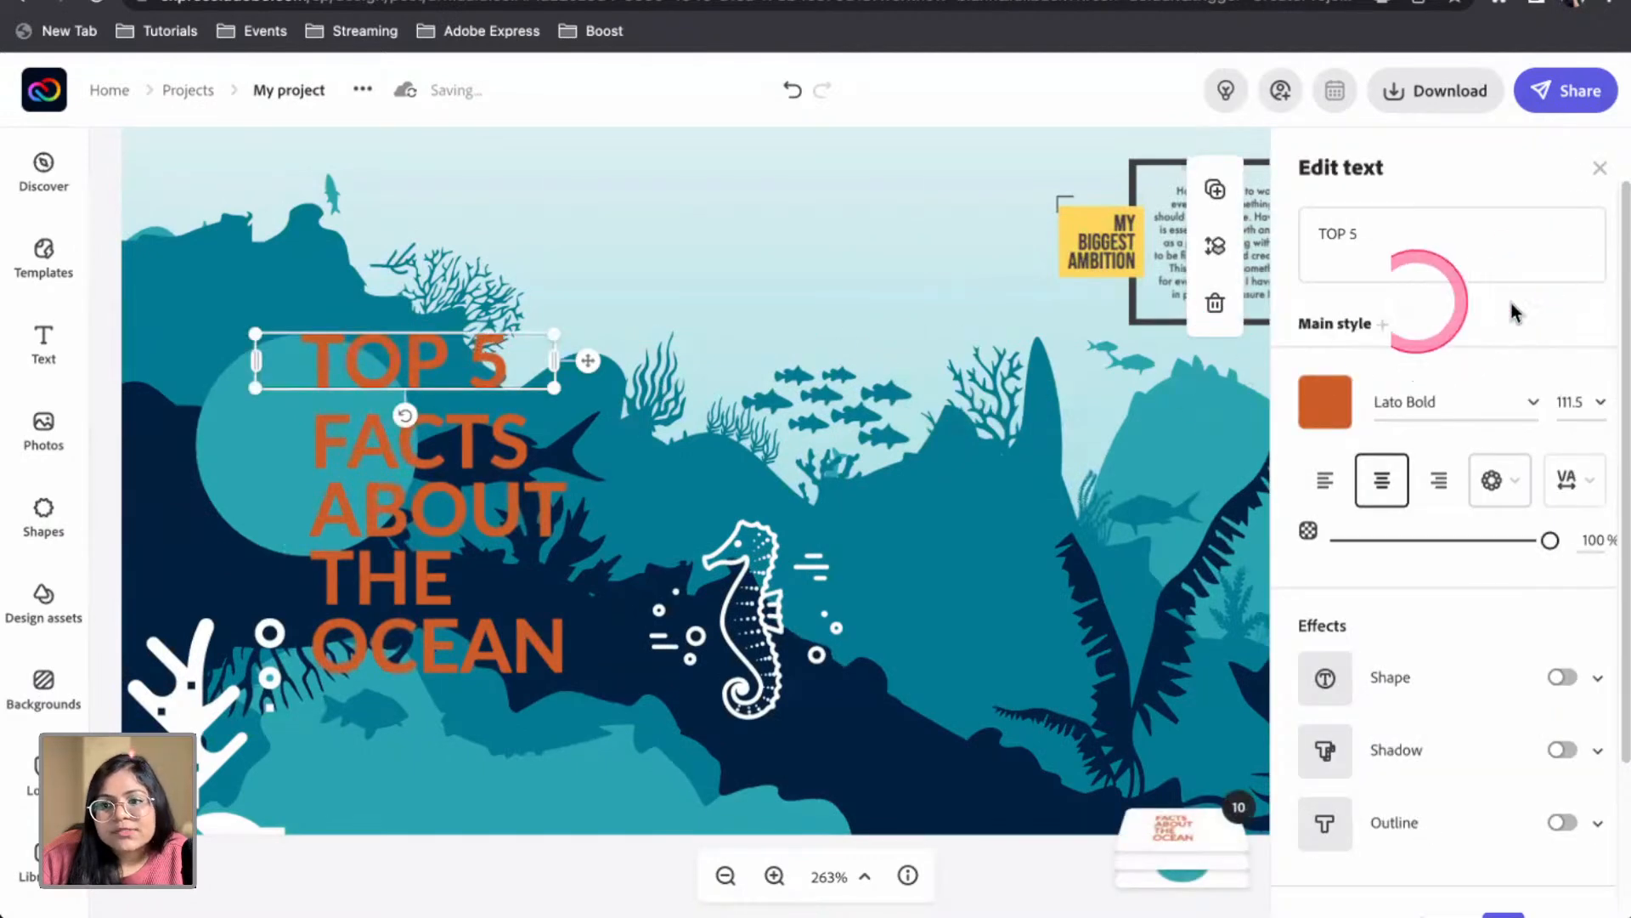
click(1323, 403)
click(1178, 237)
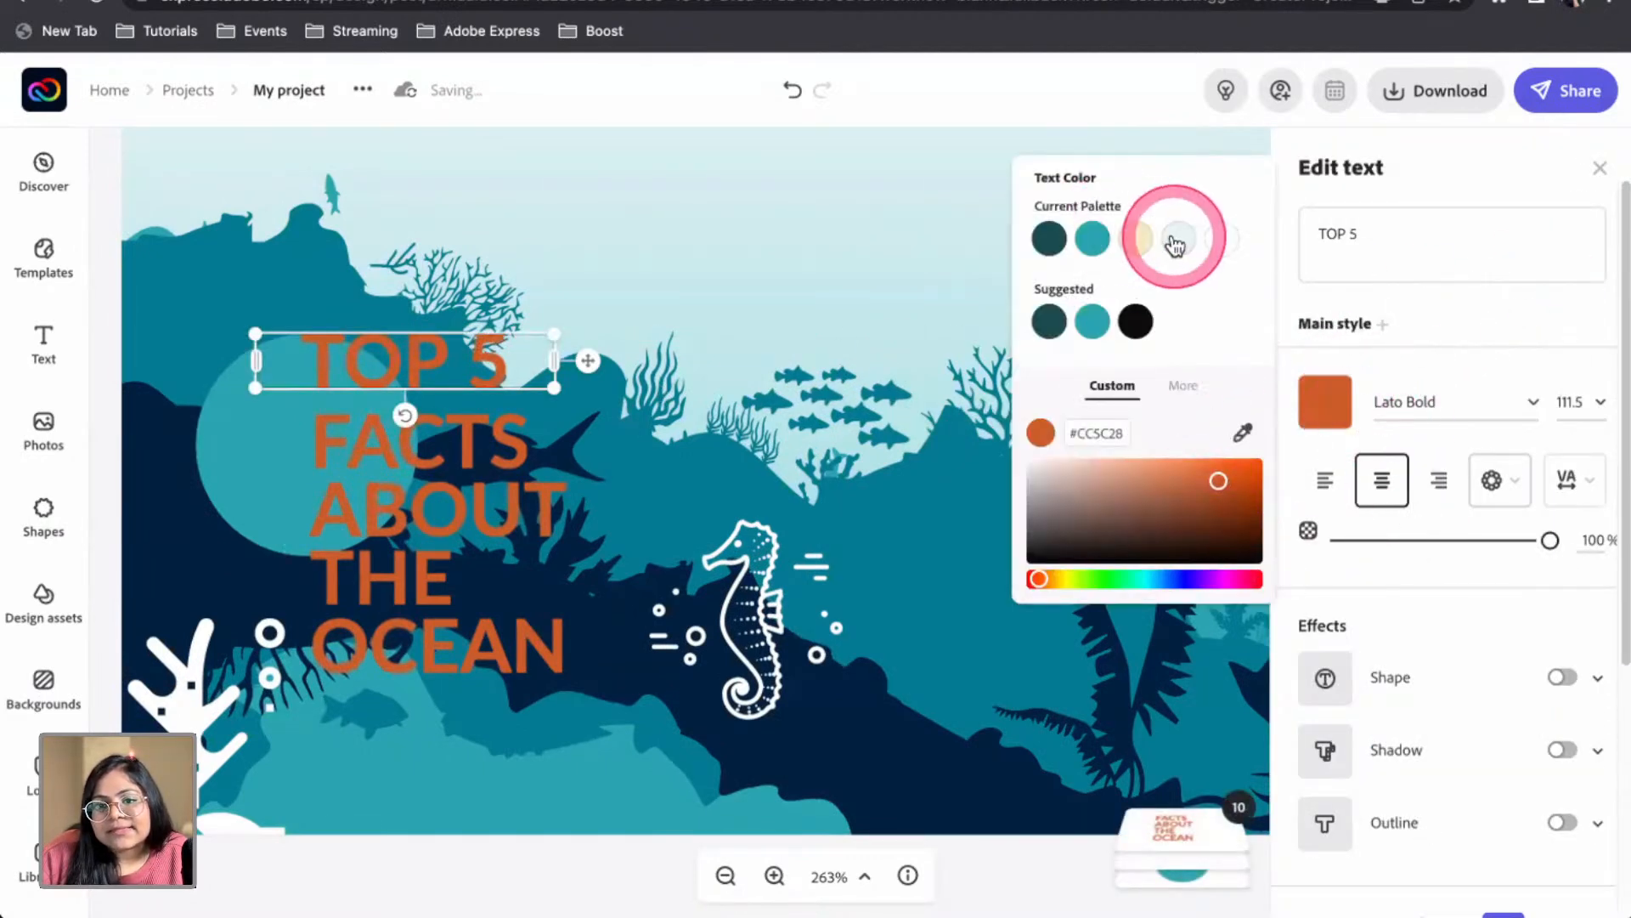
click(437, 468)
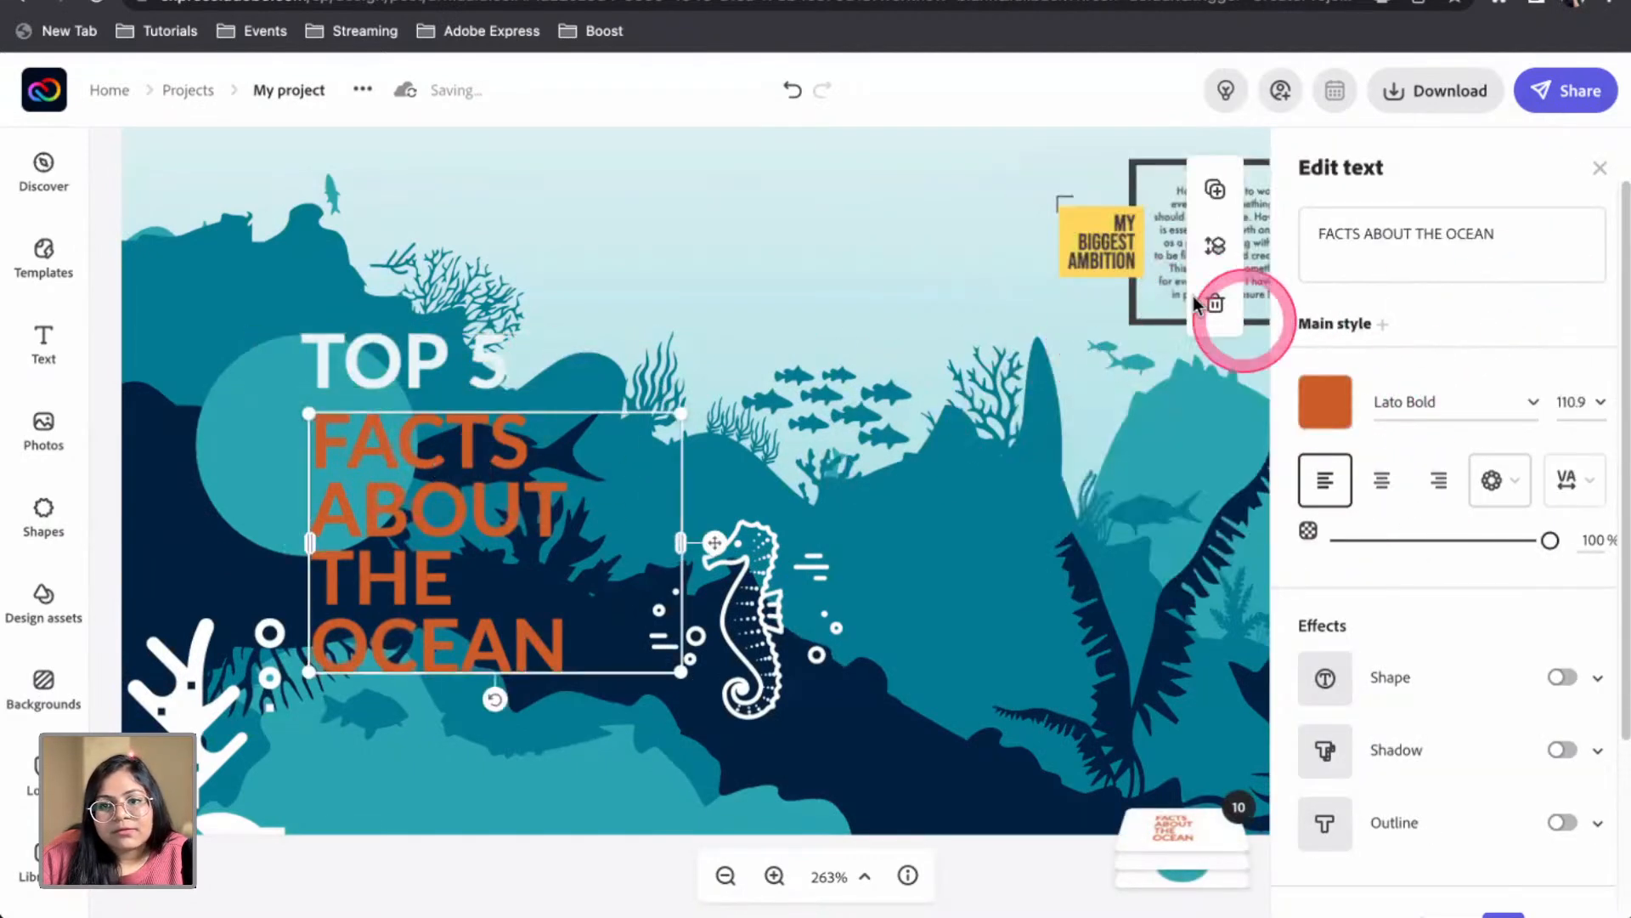
click(1324, 401)
click(1178, 238)
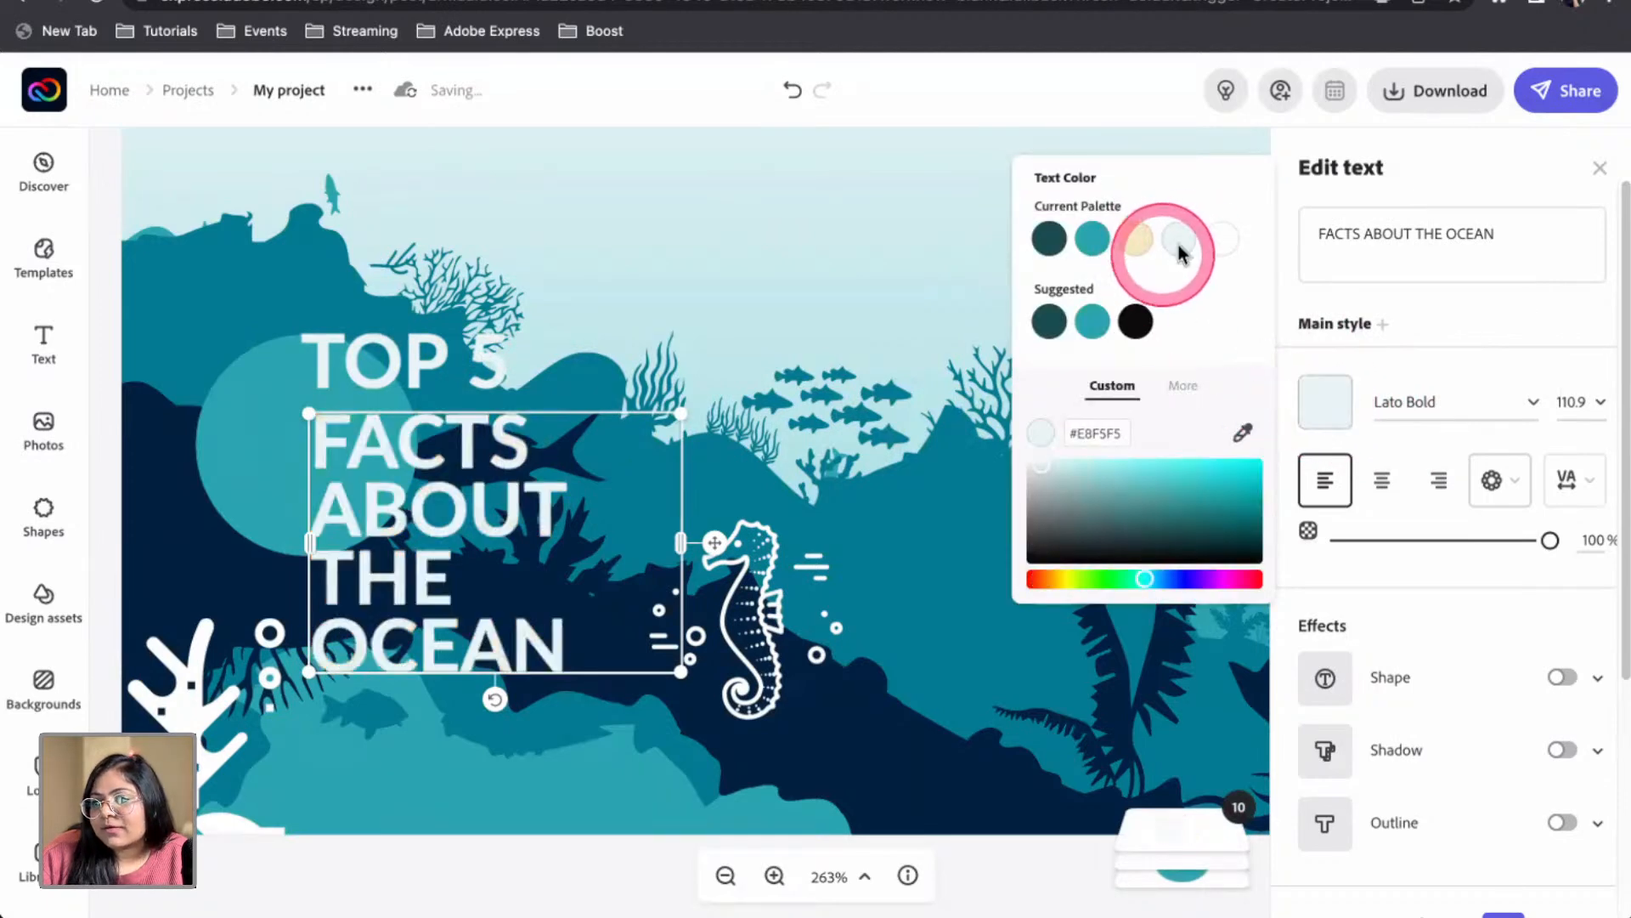
Line up "TOP 5" with the text below, then shrink both texts together and reposition them on the circle
drag(353, 400, 358, 386)
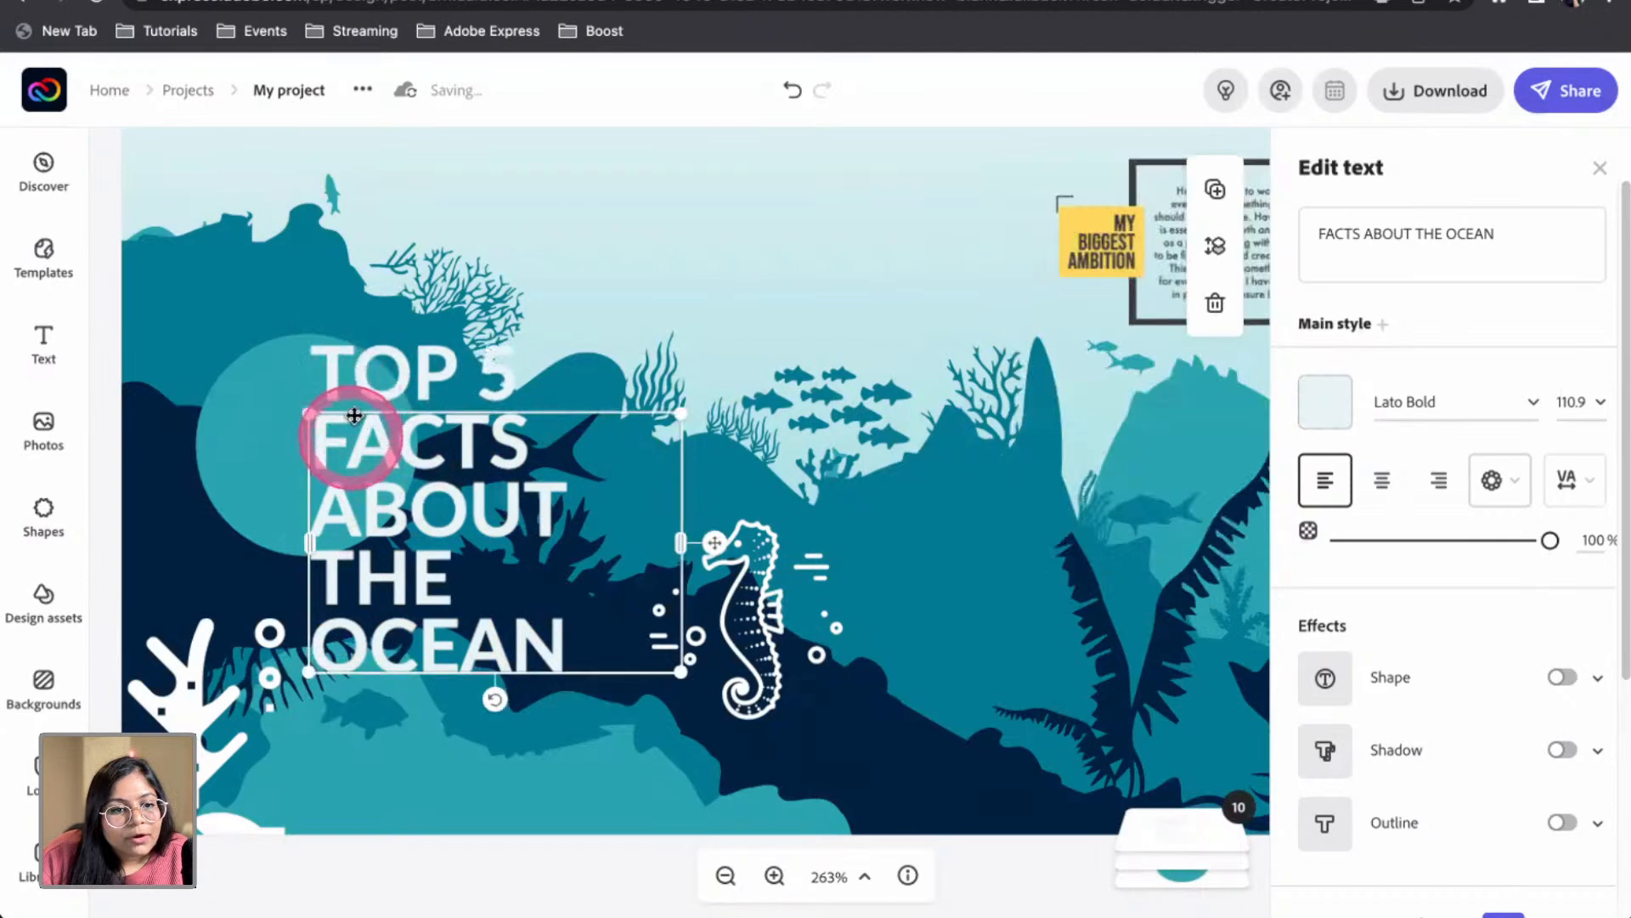
shift+click(335, 371)
drag(682, 674, 502, 531)
drag(353, 437, 365, 462)
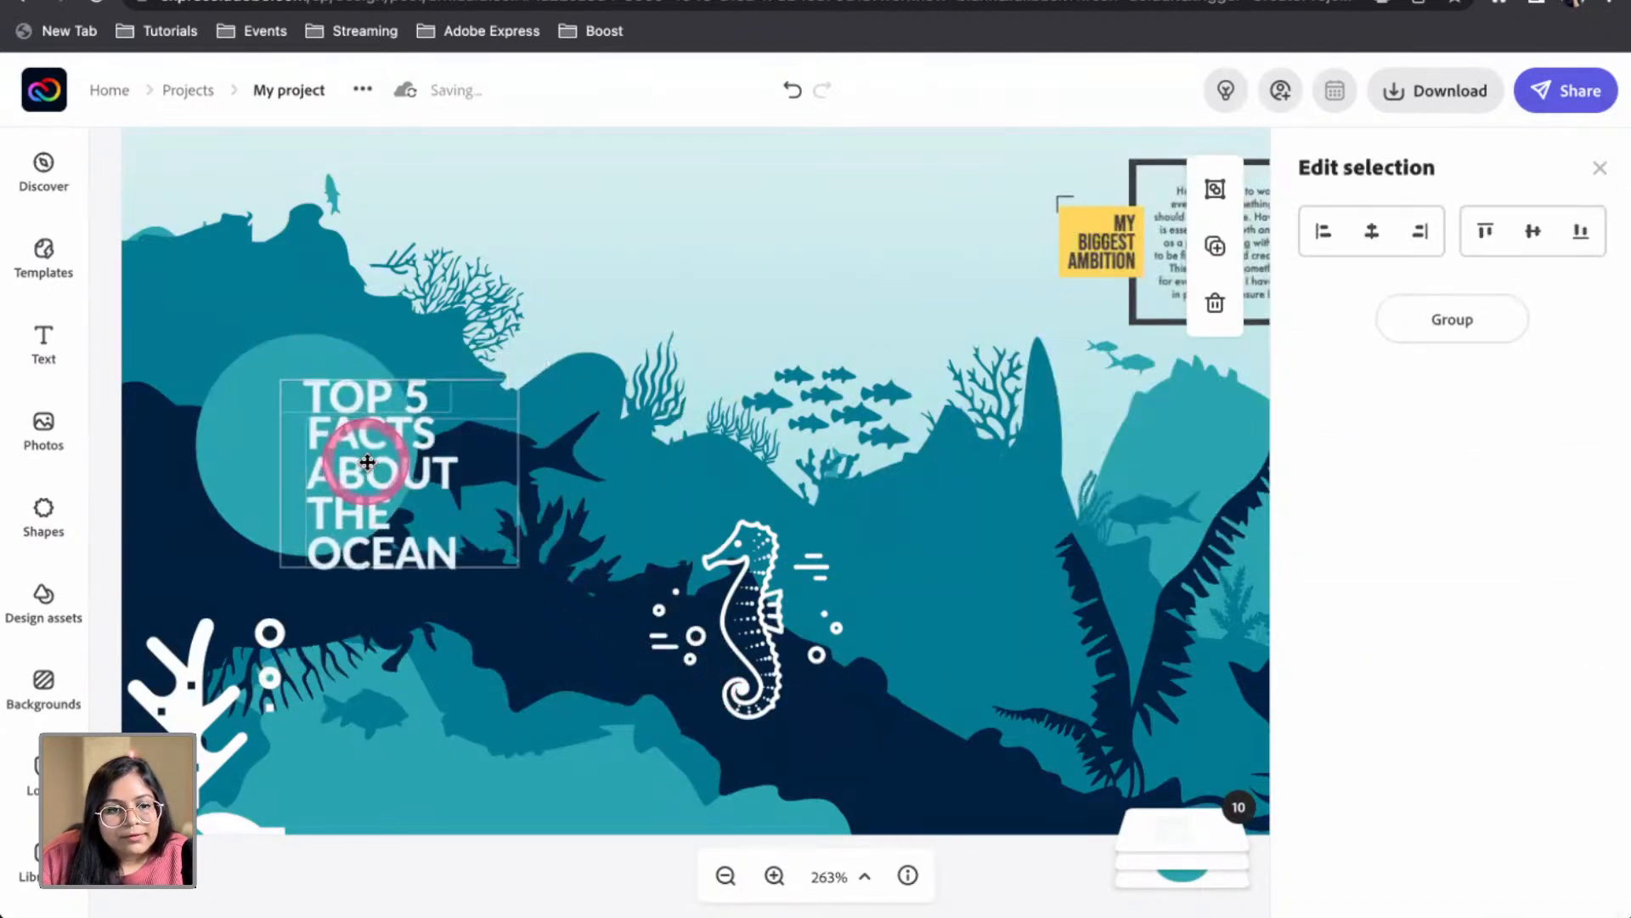
click(448, 714)
Raise the "TOP 5" text slightly above the other line and nudge it left to align their left edges
click(324, 391)
drag(330, 387, 361, 374)
click(363, 374)
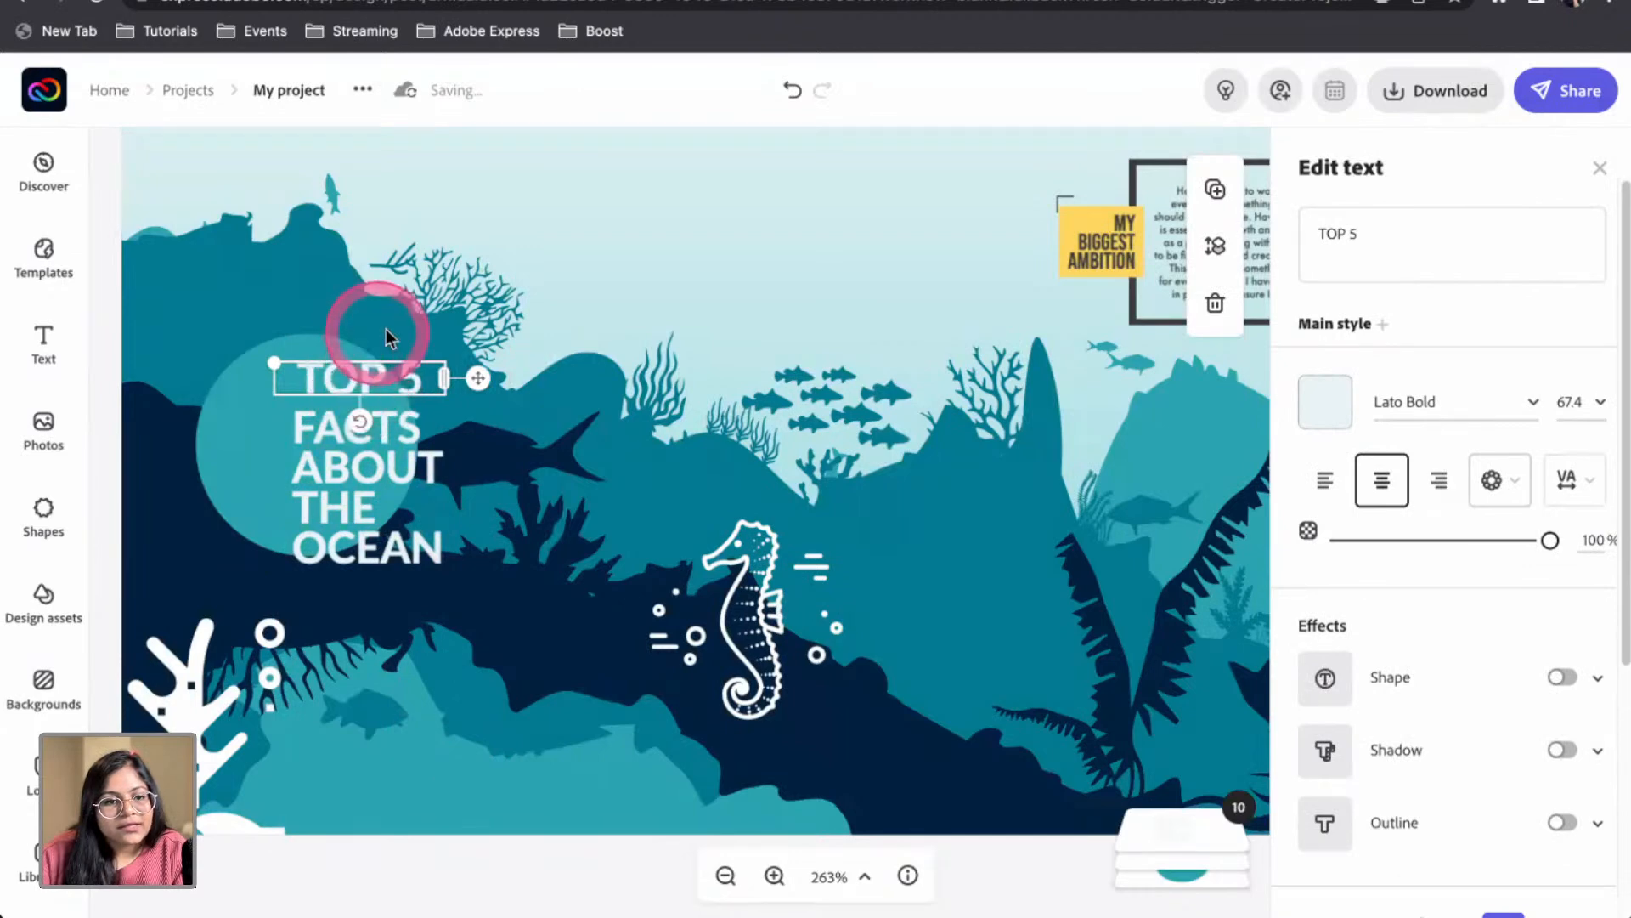
key(Left)
key(Left)
key(Left)
click(456, 307)
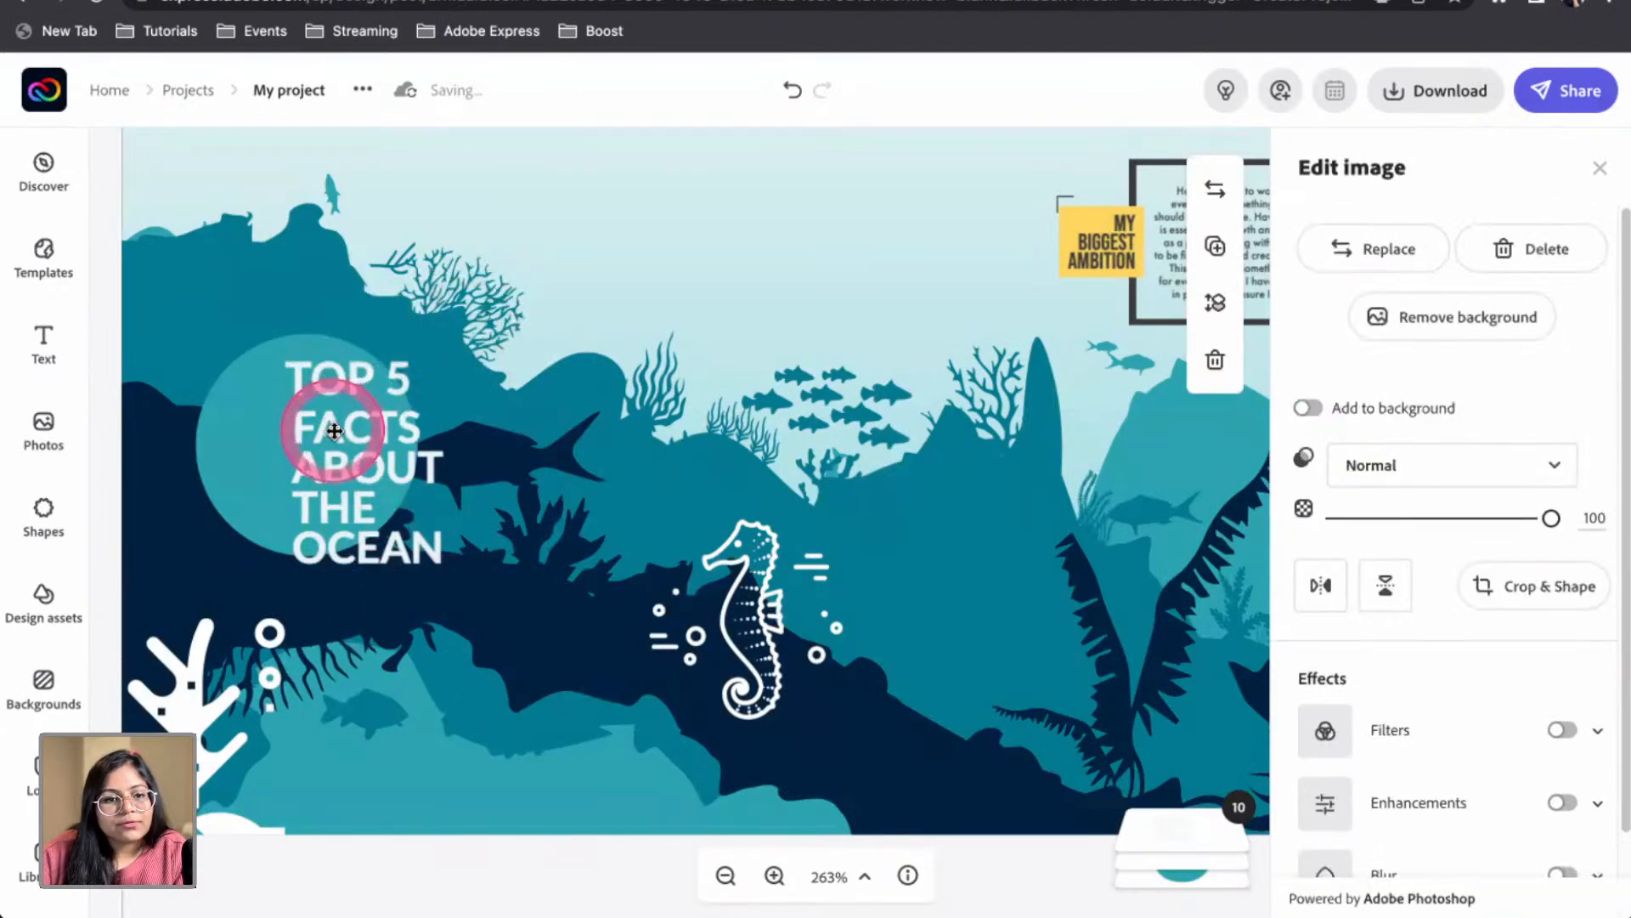
Widen the "FACTS ABOUT THE OCEAN" text box so that "ABOUT THE" fits on one line
click(432, 497)
drag(505, 482, 538, 470)
click(576, 671)
Nudge the "TOP 5" text down closer to "FACTS"
click(346, 390)
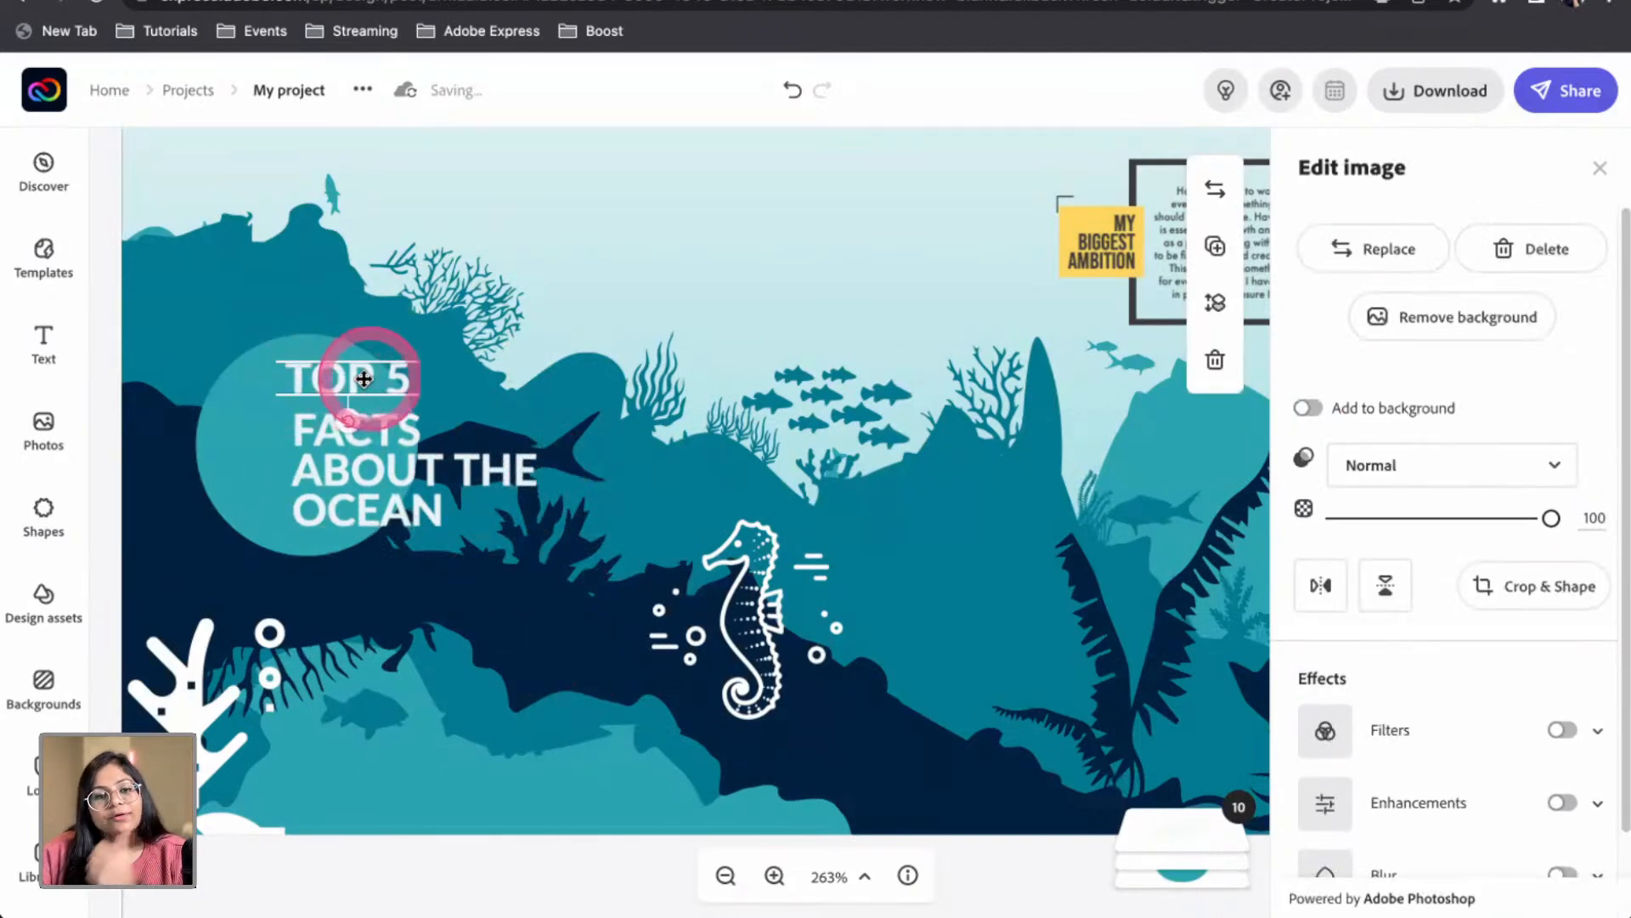
key(Down)
key(Down)
key(Down)
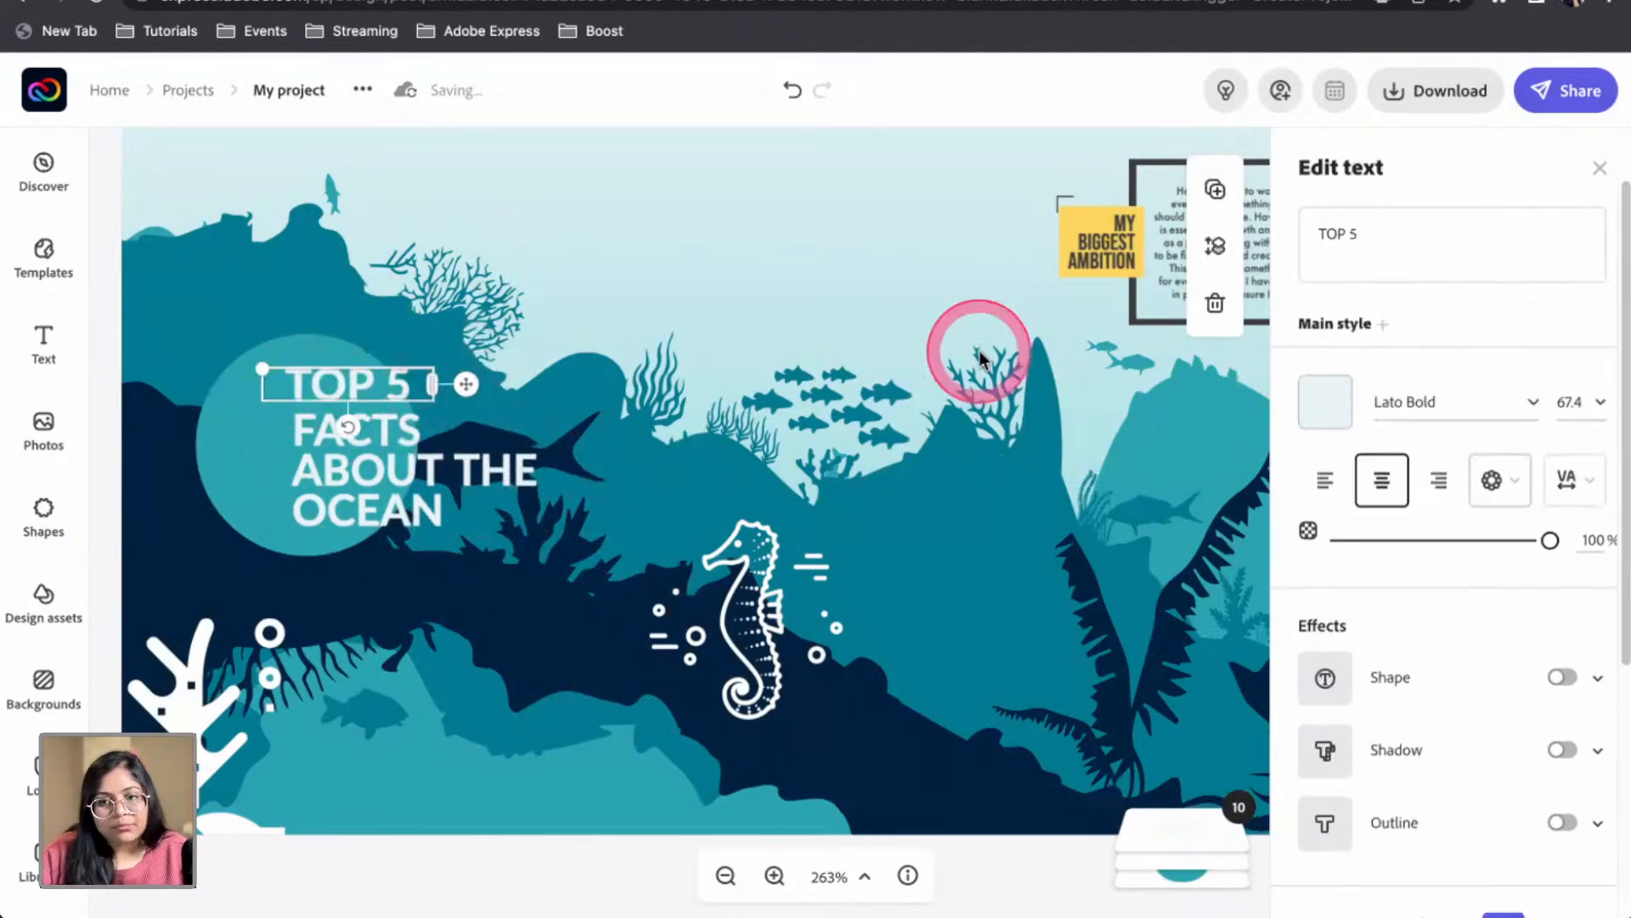
Duplicate the "TOP 5" text and move the copy clear of the original, undoing any accidental shift of the "FACTS ABOUT THE OCEAN" text
click(1215, 189)
drag(590, 365, 601, 330)
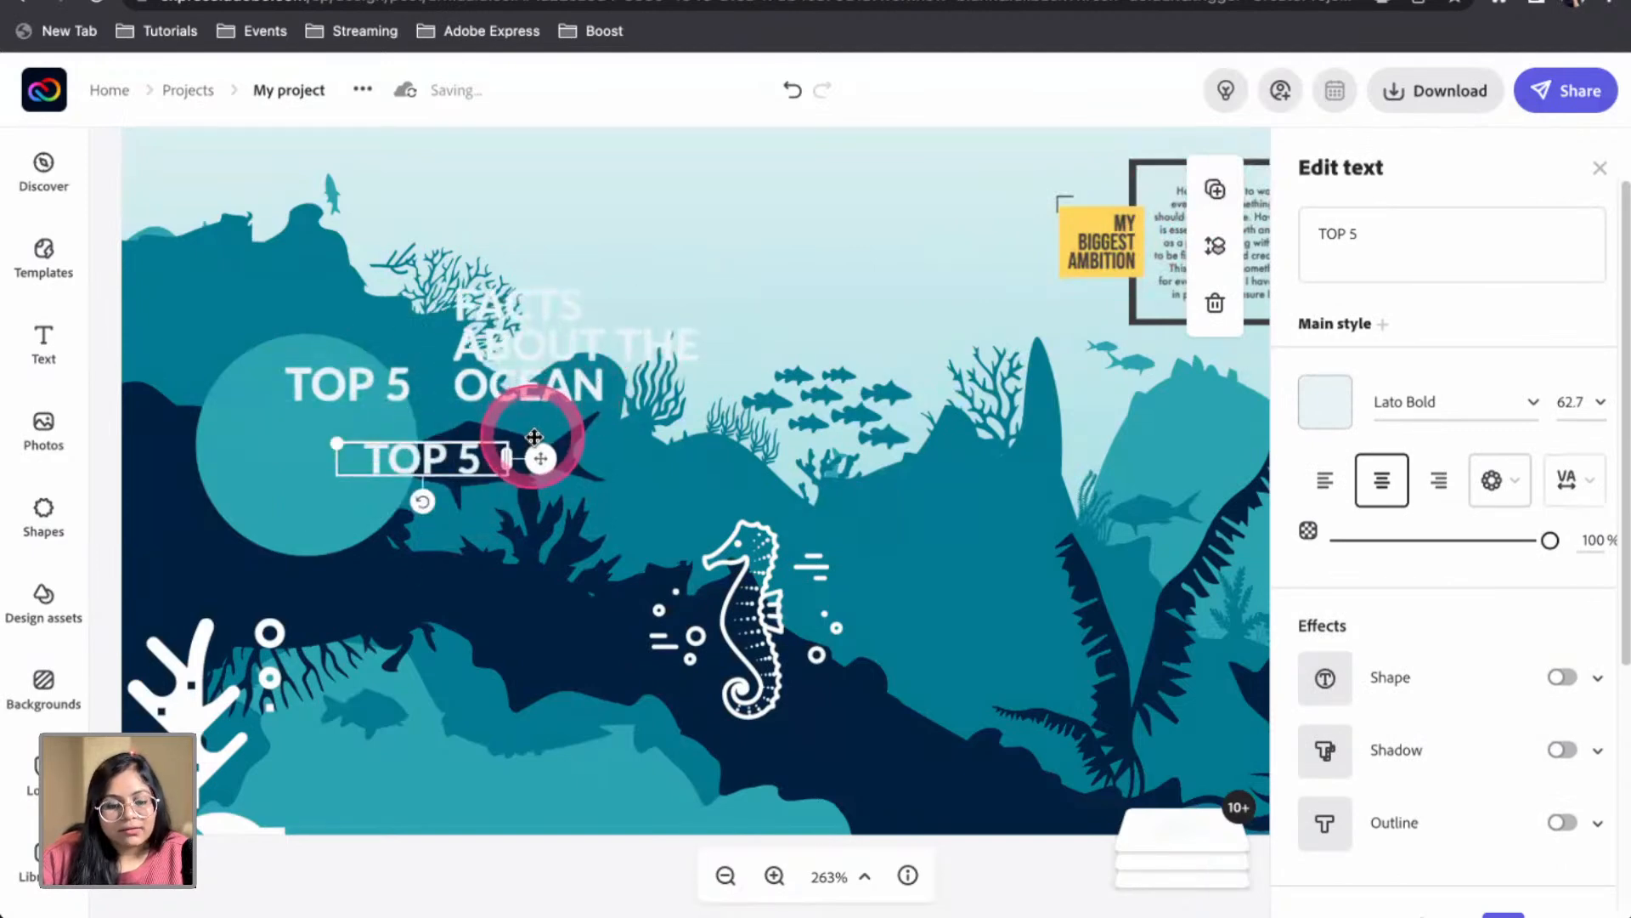
drag(537, 437, 429, 478)
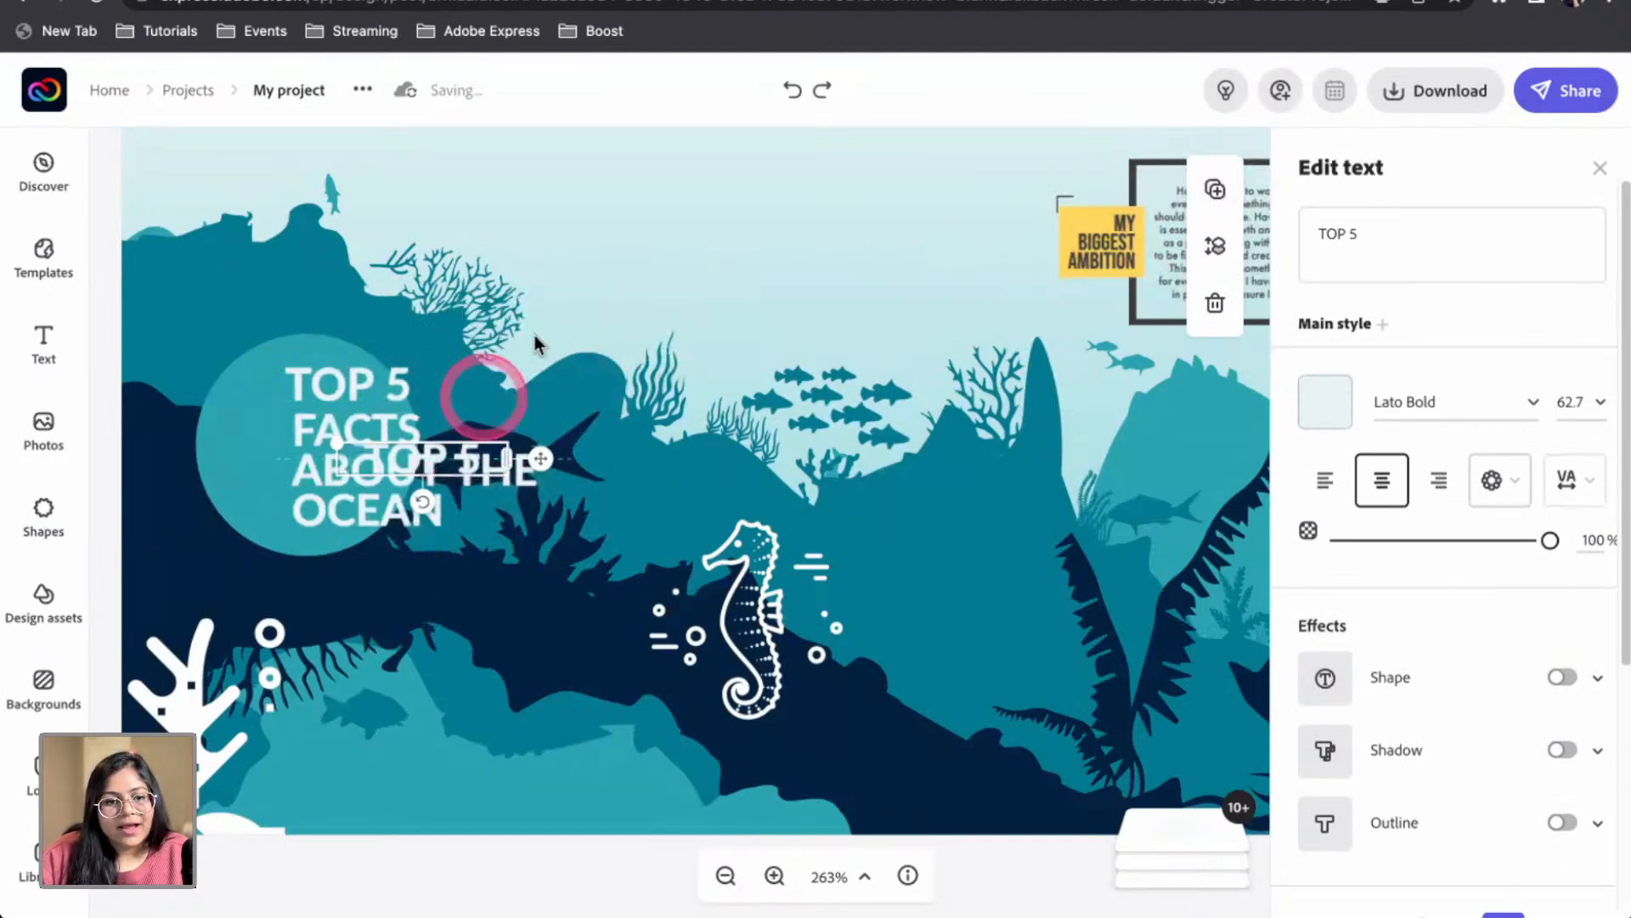
drag(527, 343, 549, 333)
Separate the overlapping texts: move the copied "TOP 5" into the open water and realign "FACTS ABOUT THE OCEAN" below the original "TOP 5"
click(1147, 807)
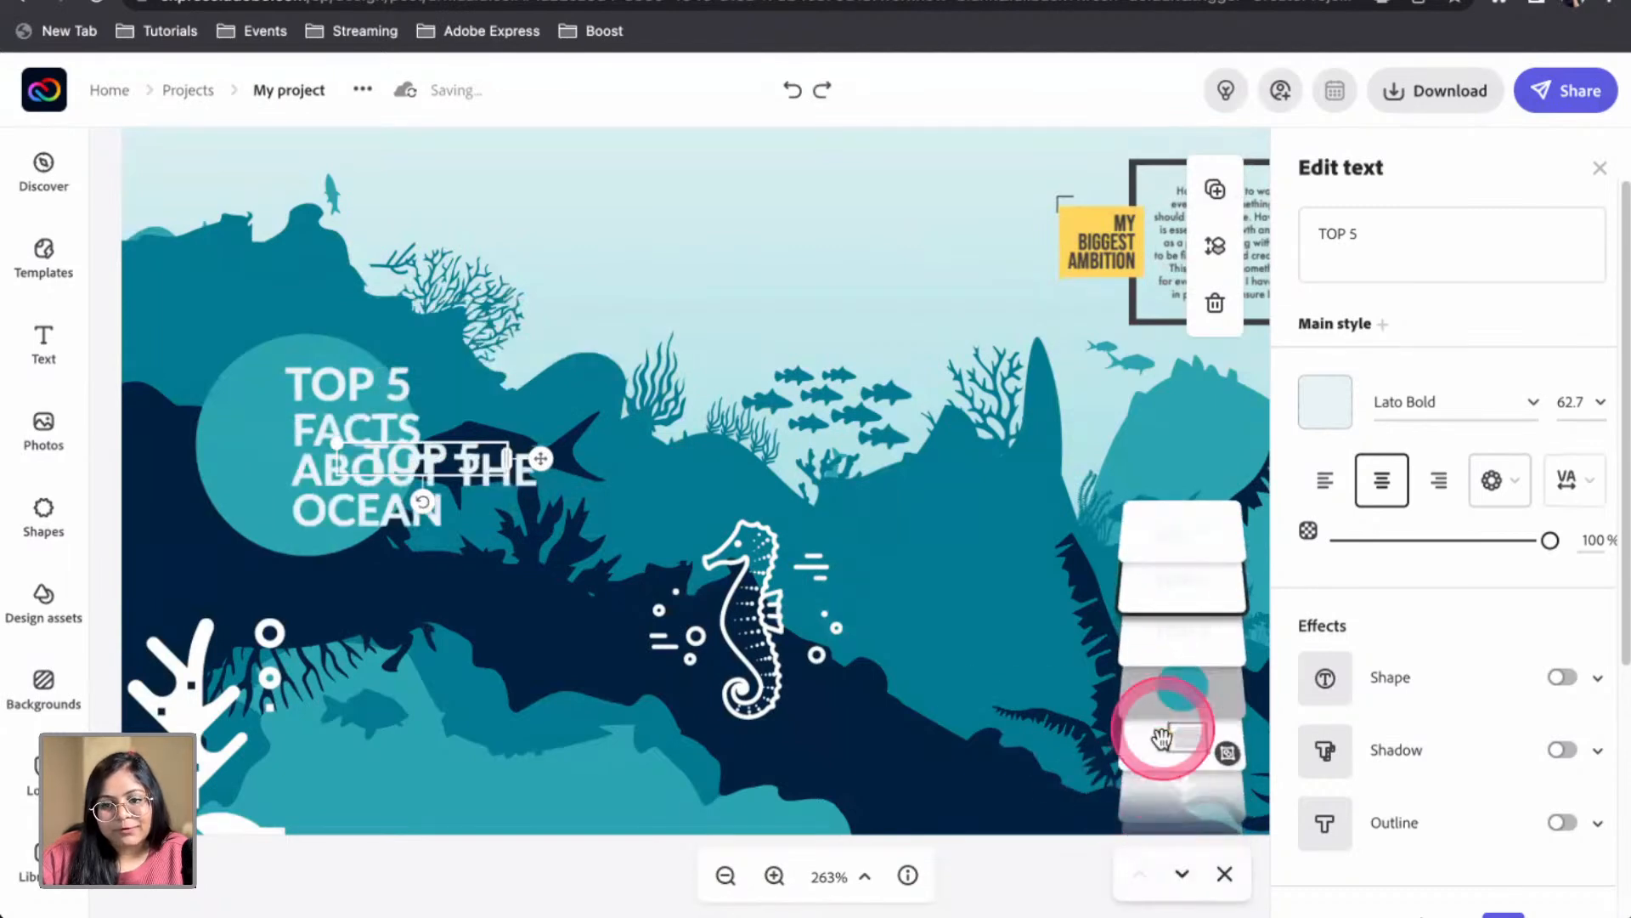
click(1181, 603)
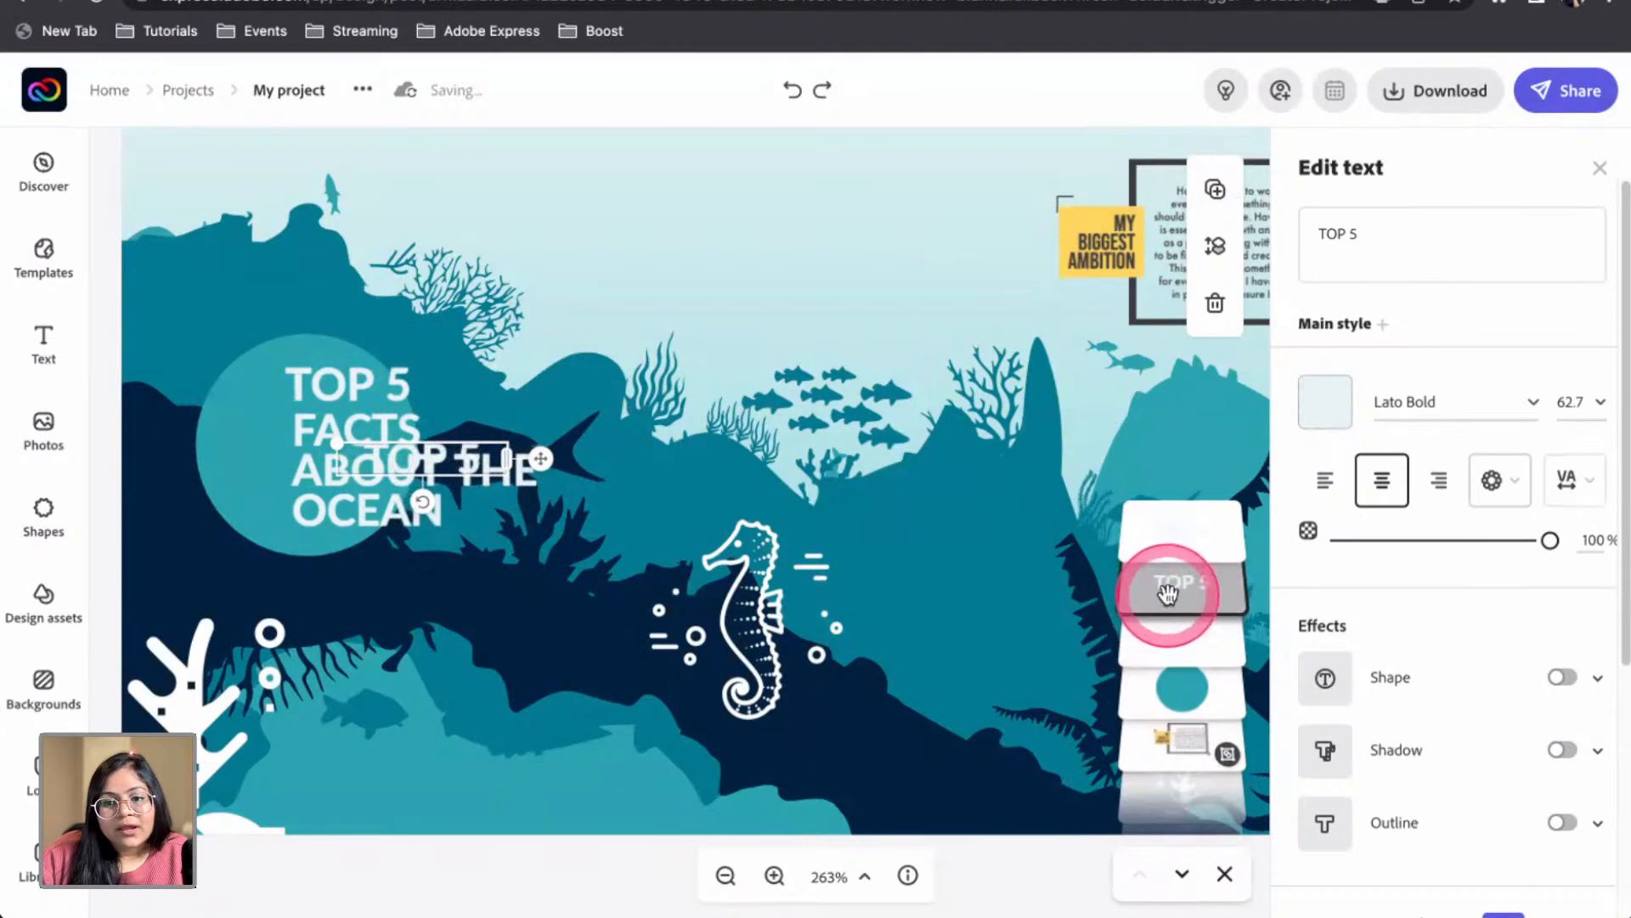
drag(493, 444, 424, 594)
drag(1212, 610, 1176, 589)
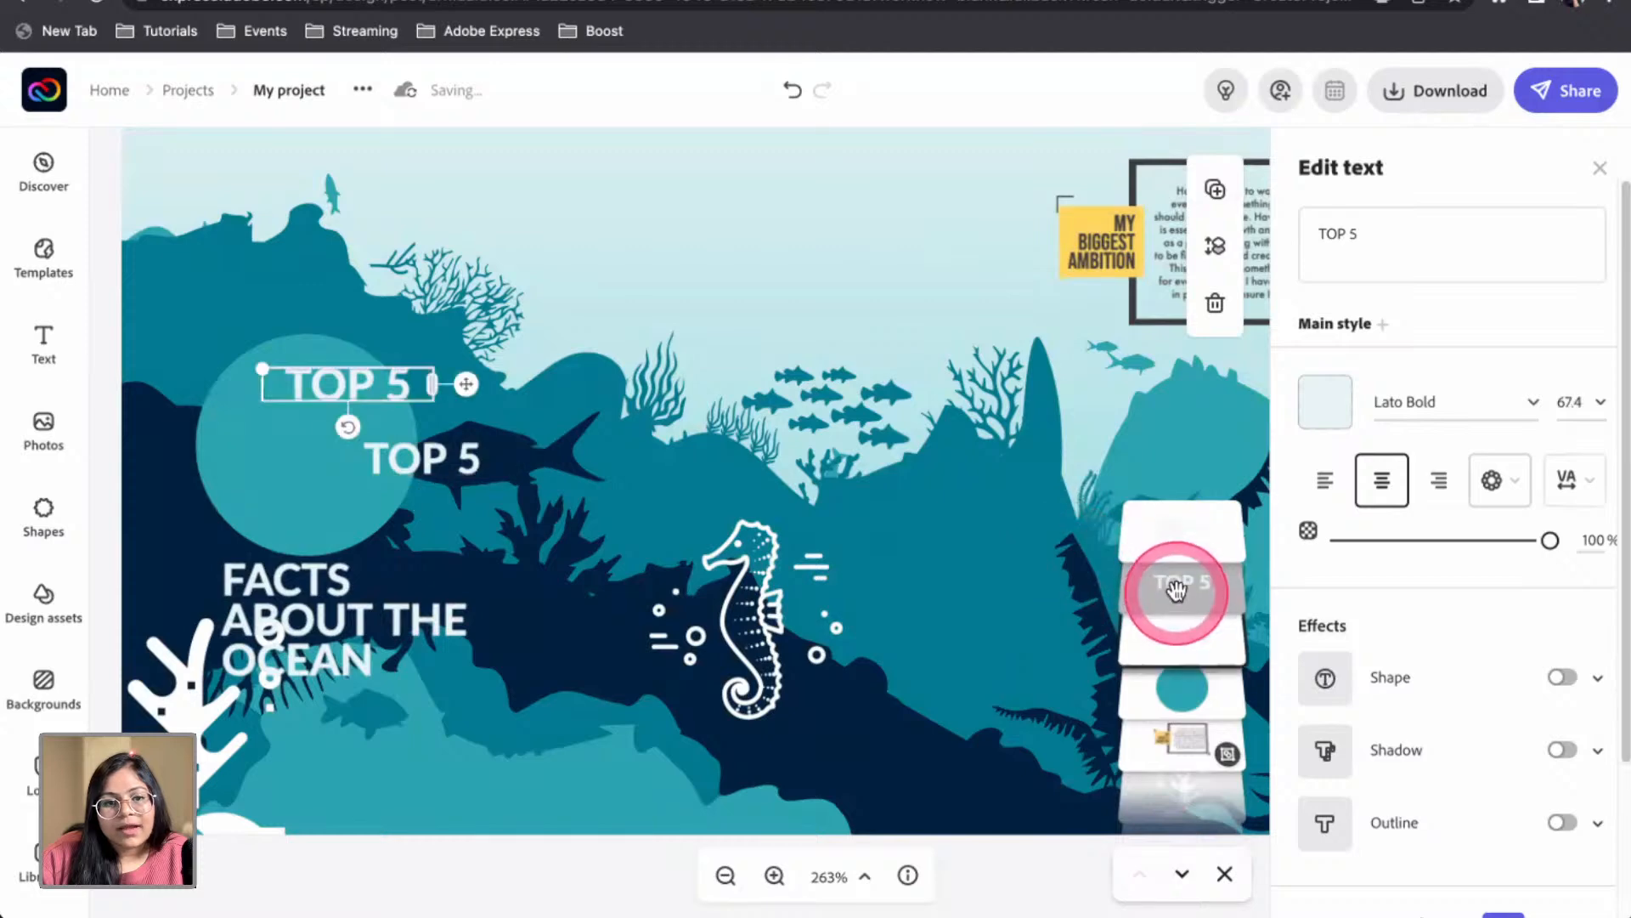
click(1180, 599)
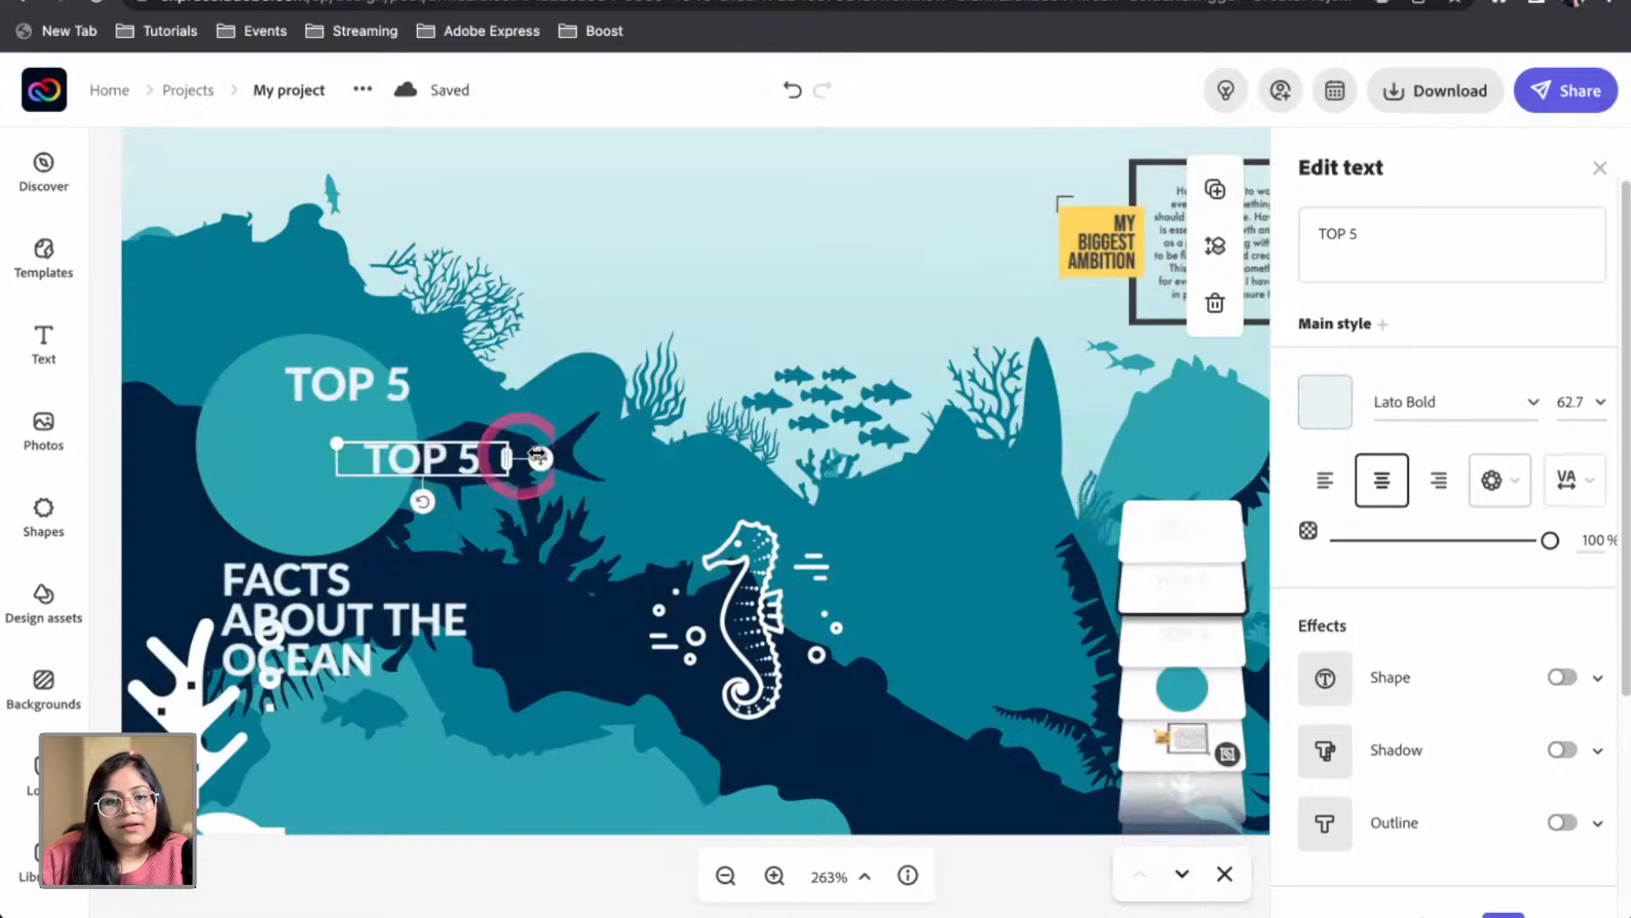
drag(466, 462, 645, 313)
drag(297, 587, 352, 442)
Reduce the copied text to "5", colour it white, and place it over the 5 in the original "TOP 5"
click(599, 308)
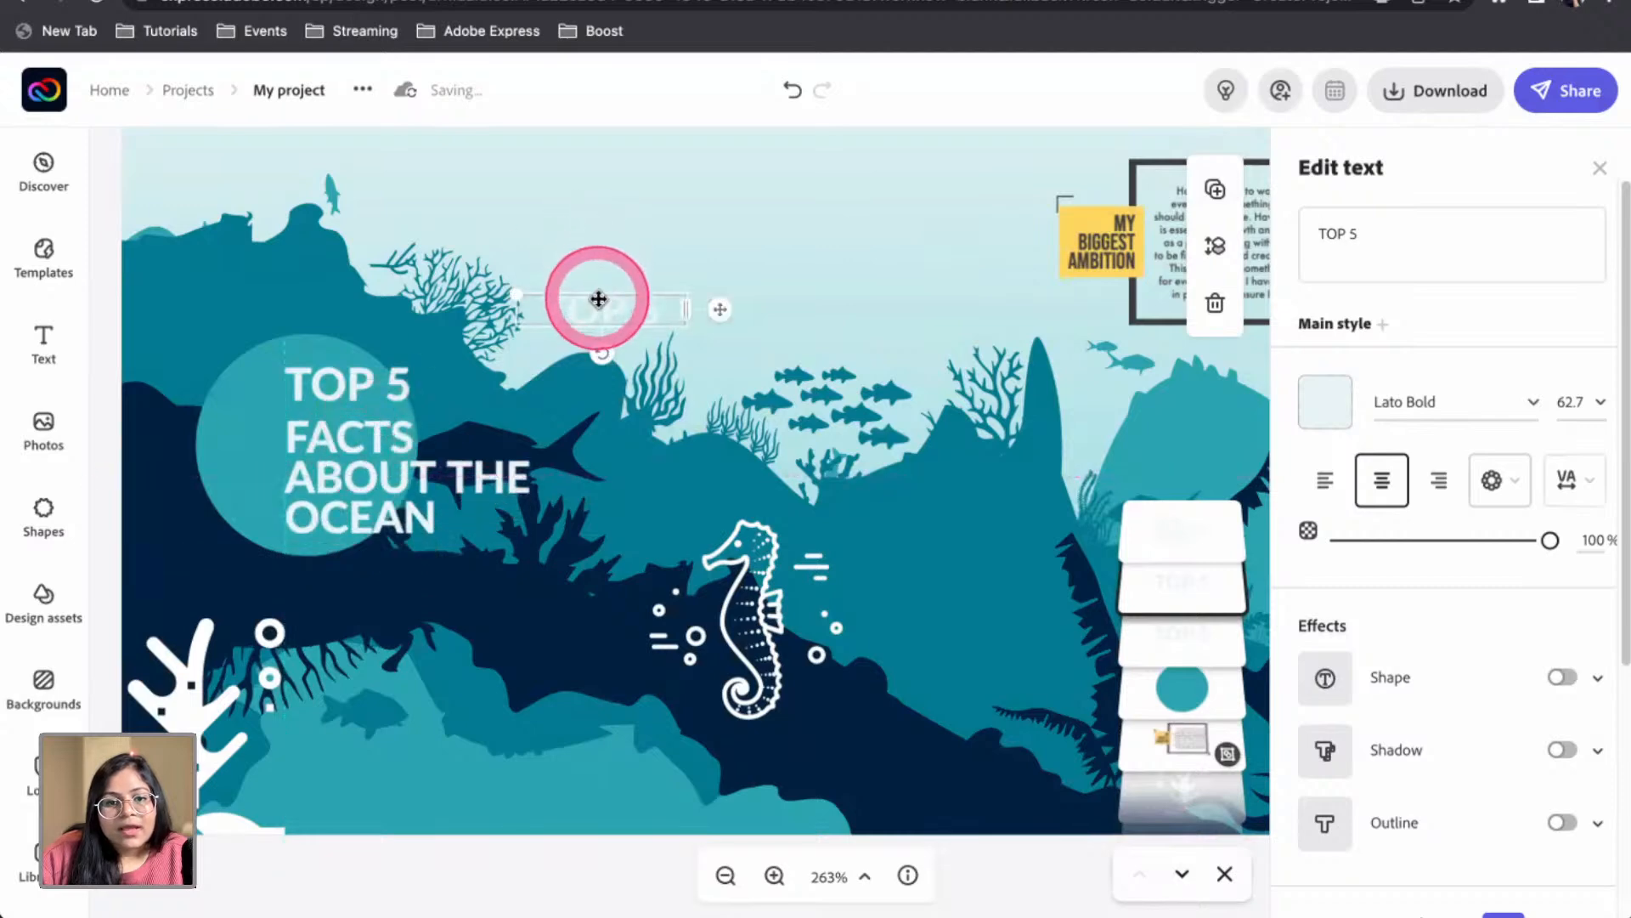
double_click(1338, 234)
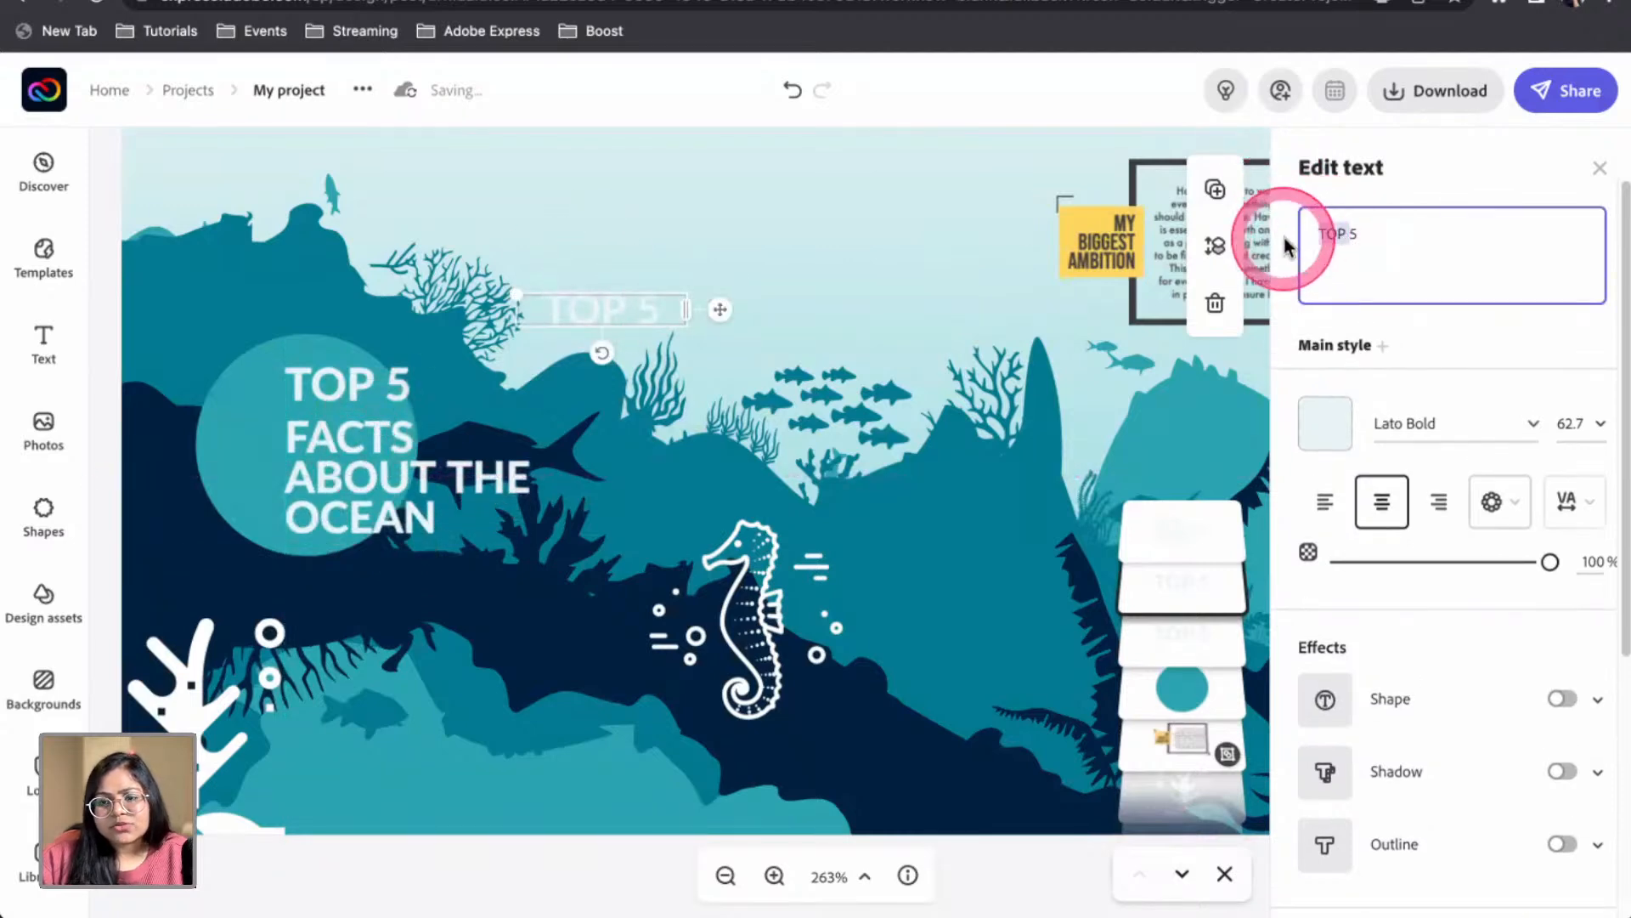
key(BackSpace)
click(1323, 422)
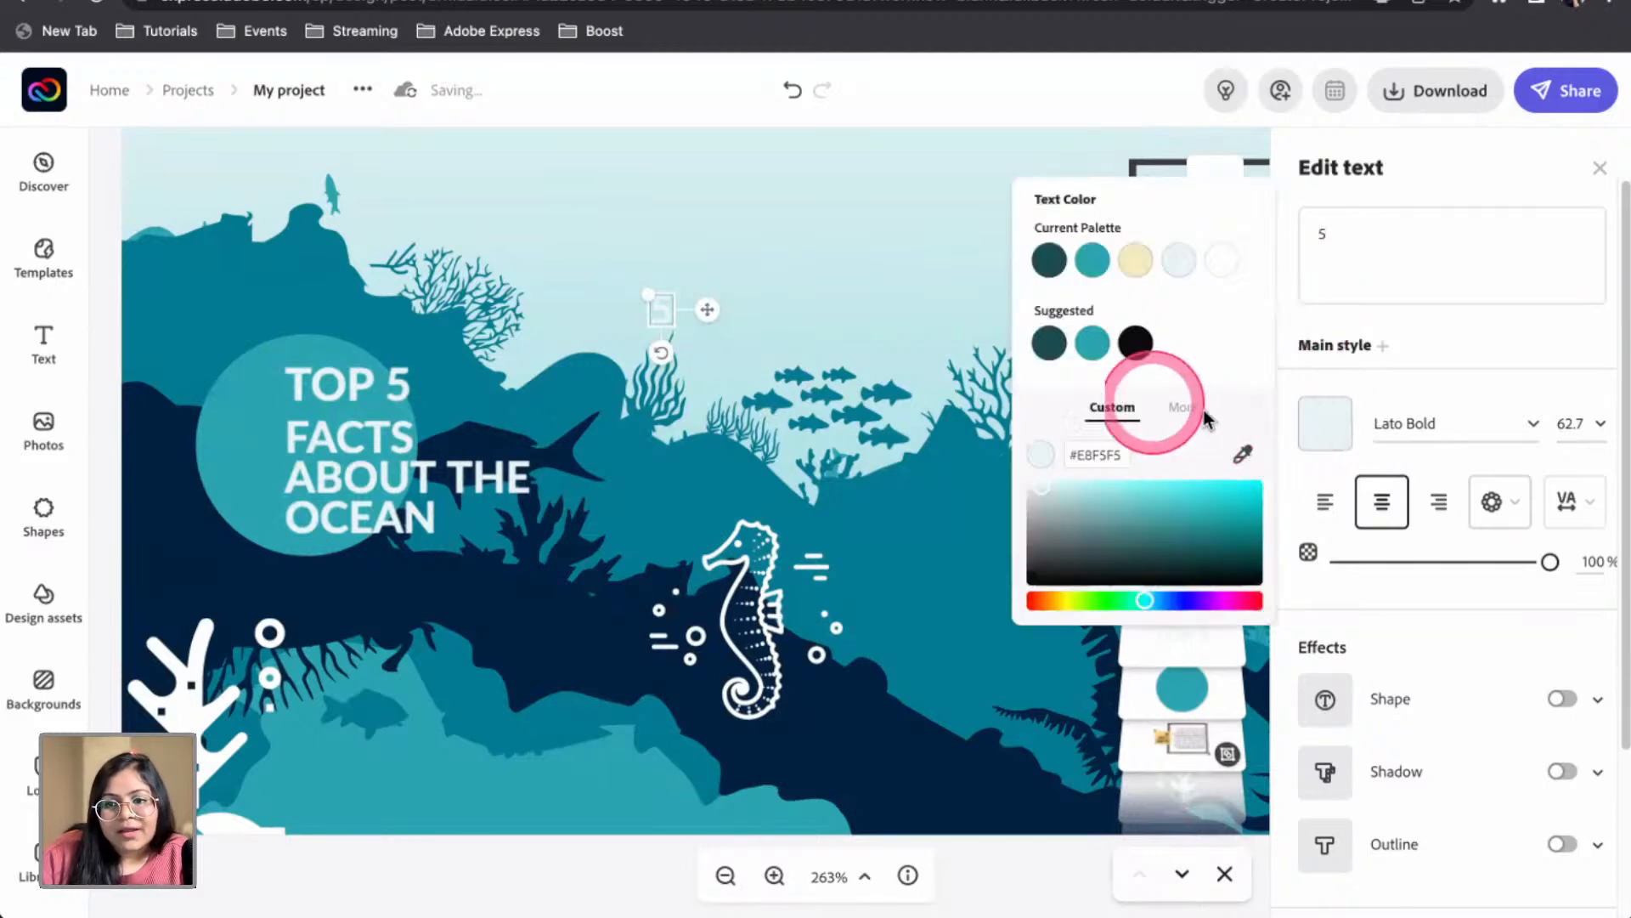
click(1220, 255)
drag(707, 309, 446, 378)
click(510, 353)
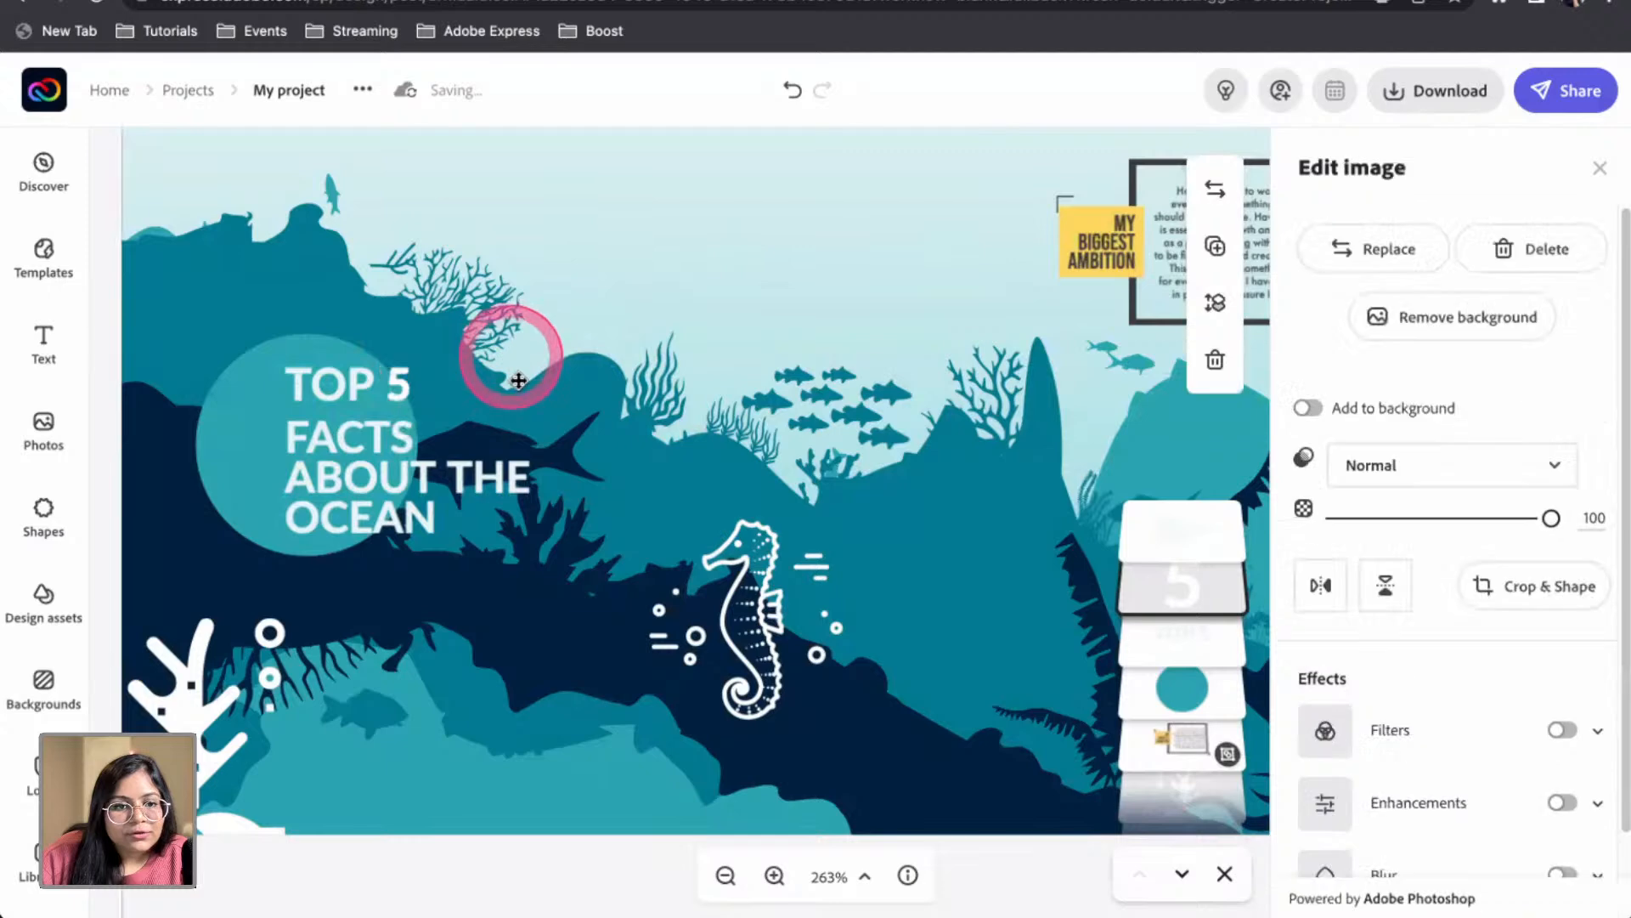
Nudge the "FACTS ABOUT THE OCEAN" text up slightly, closer to "TOP 5"
click(408, 387)
click(626, 354)
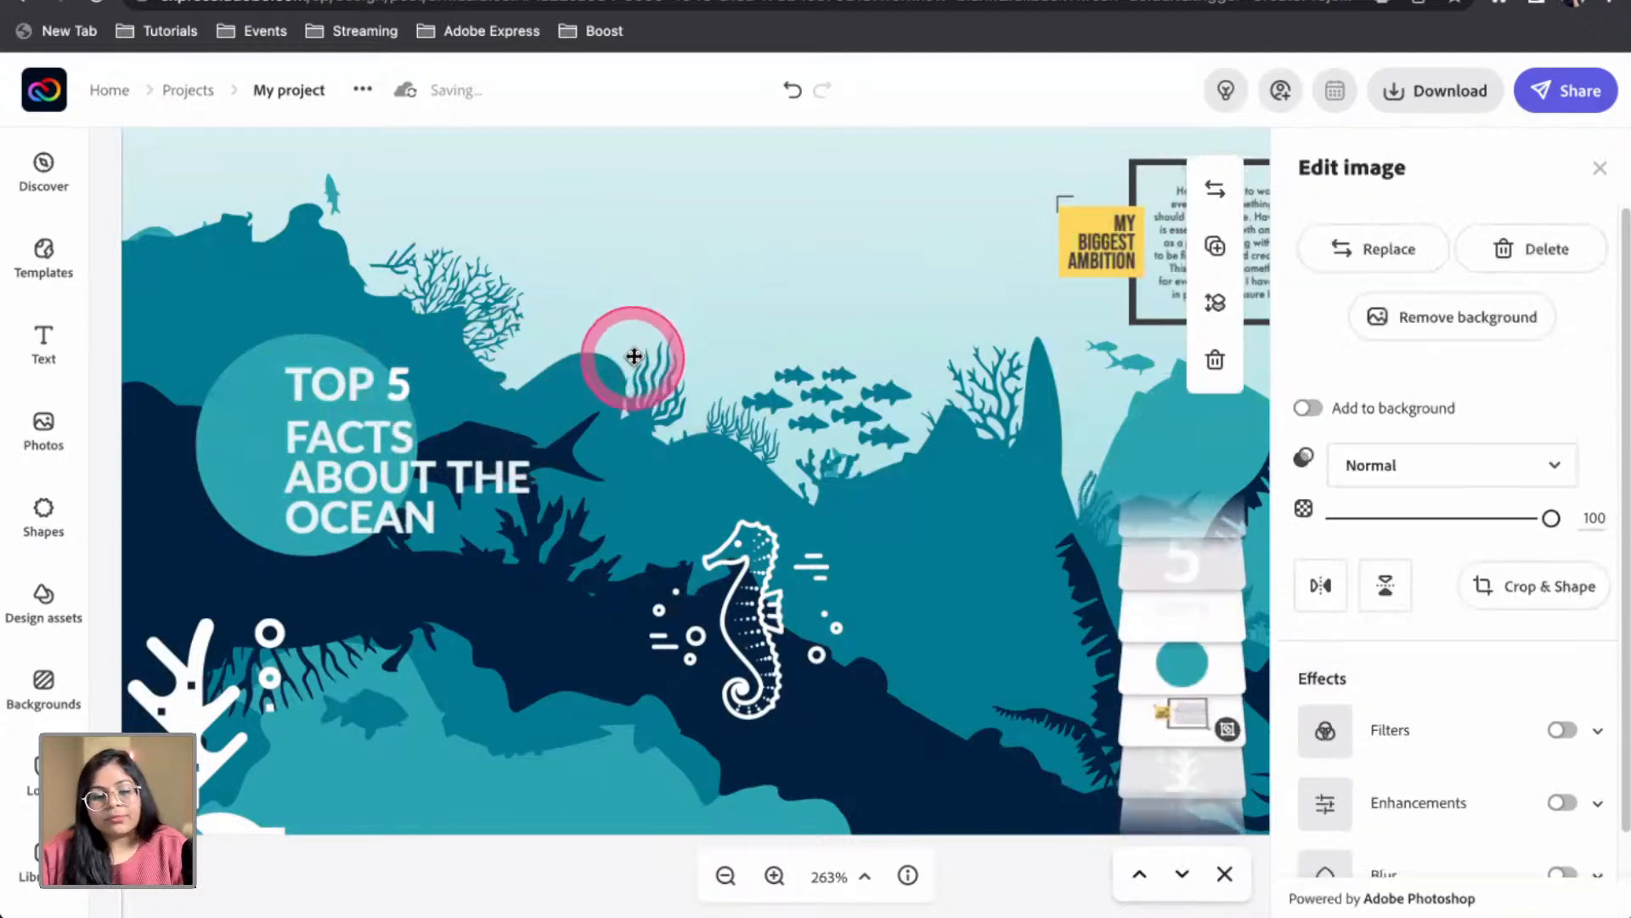
click(342, 429)
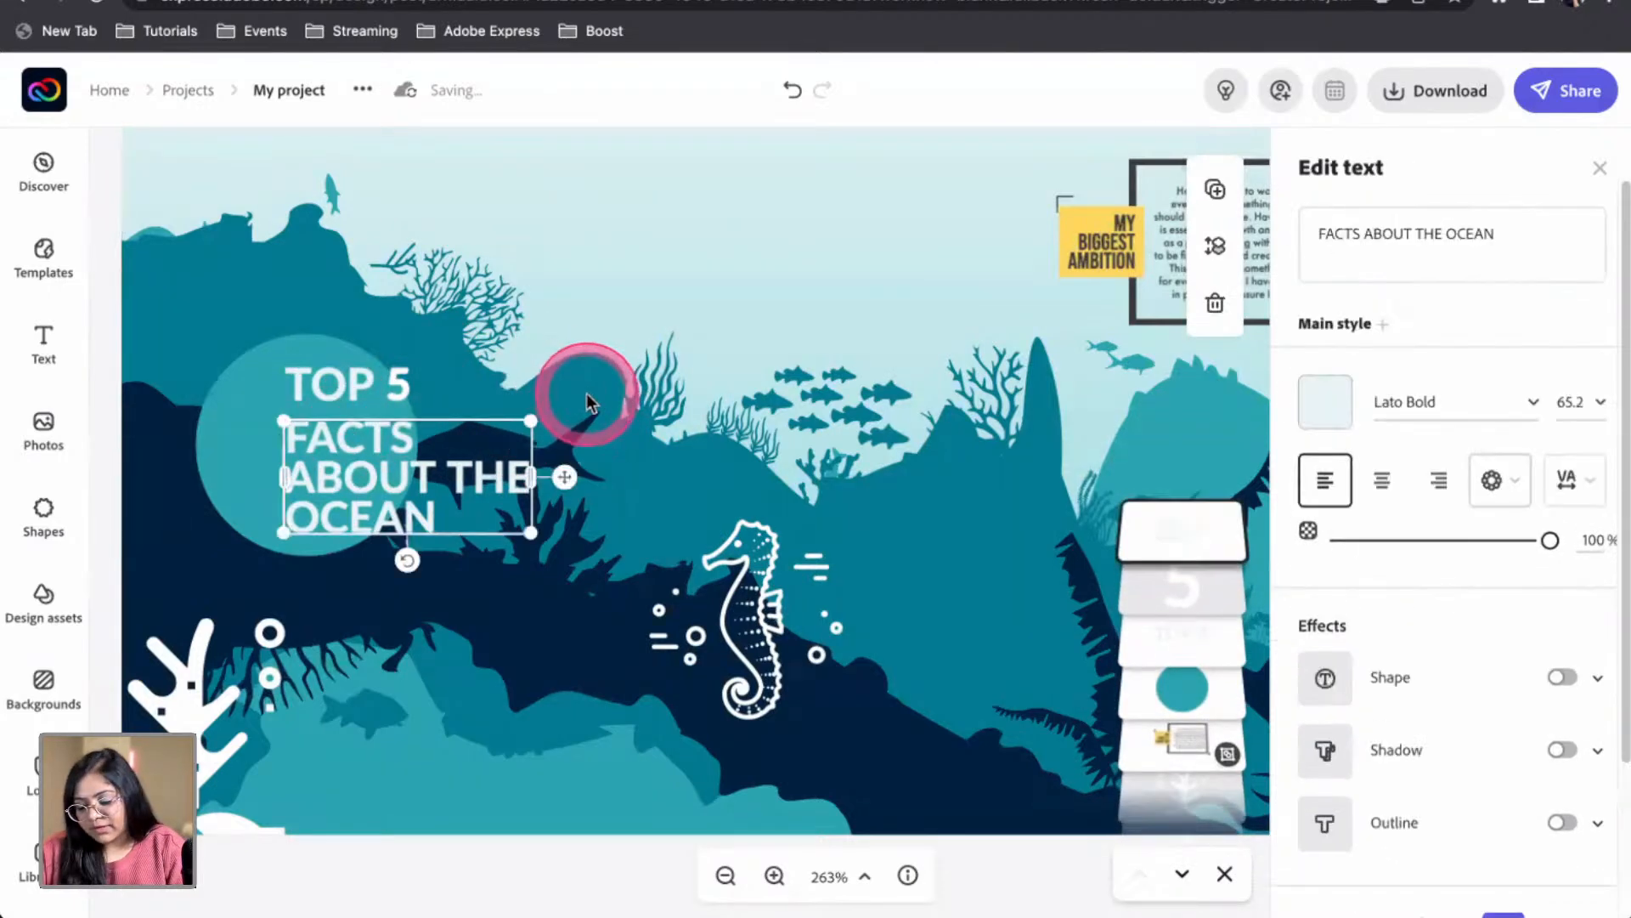
click(627, 296)
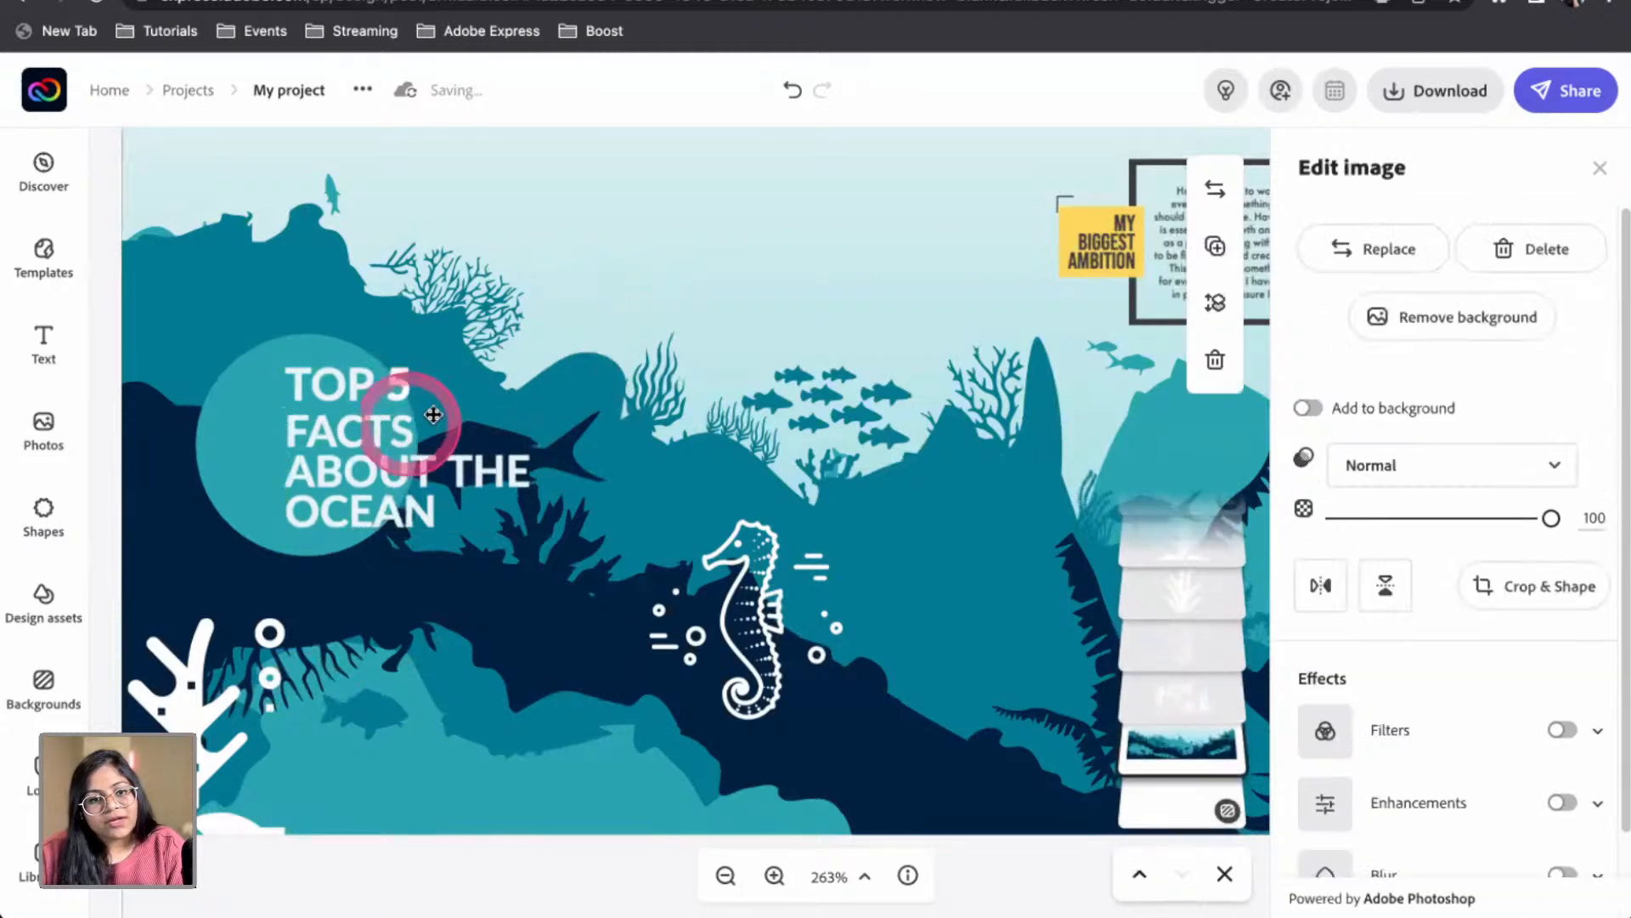
click(334, 434)
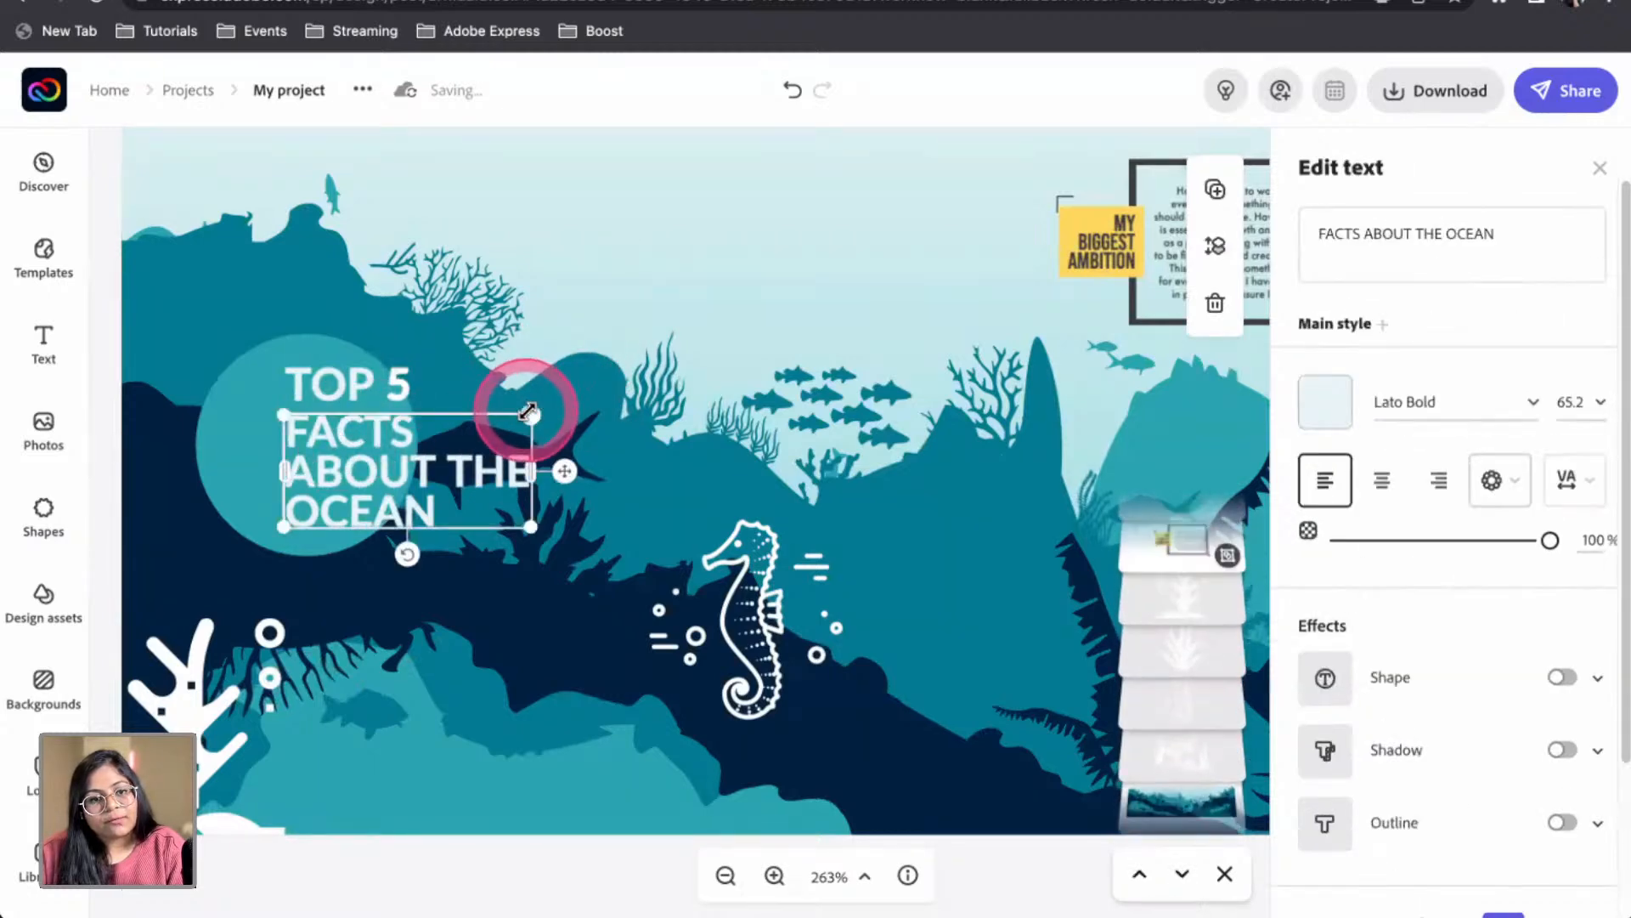
click(533, 331)
Search the shapes library for "octopus" and look through the shapes before returning to the full canvas
scroll(530, 332, down, 5)
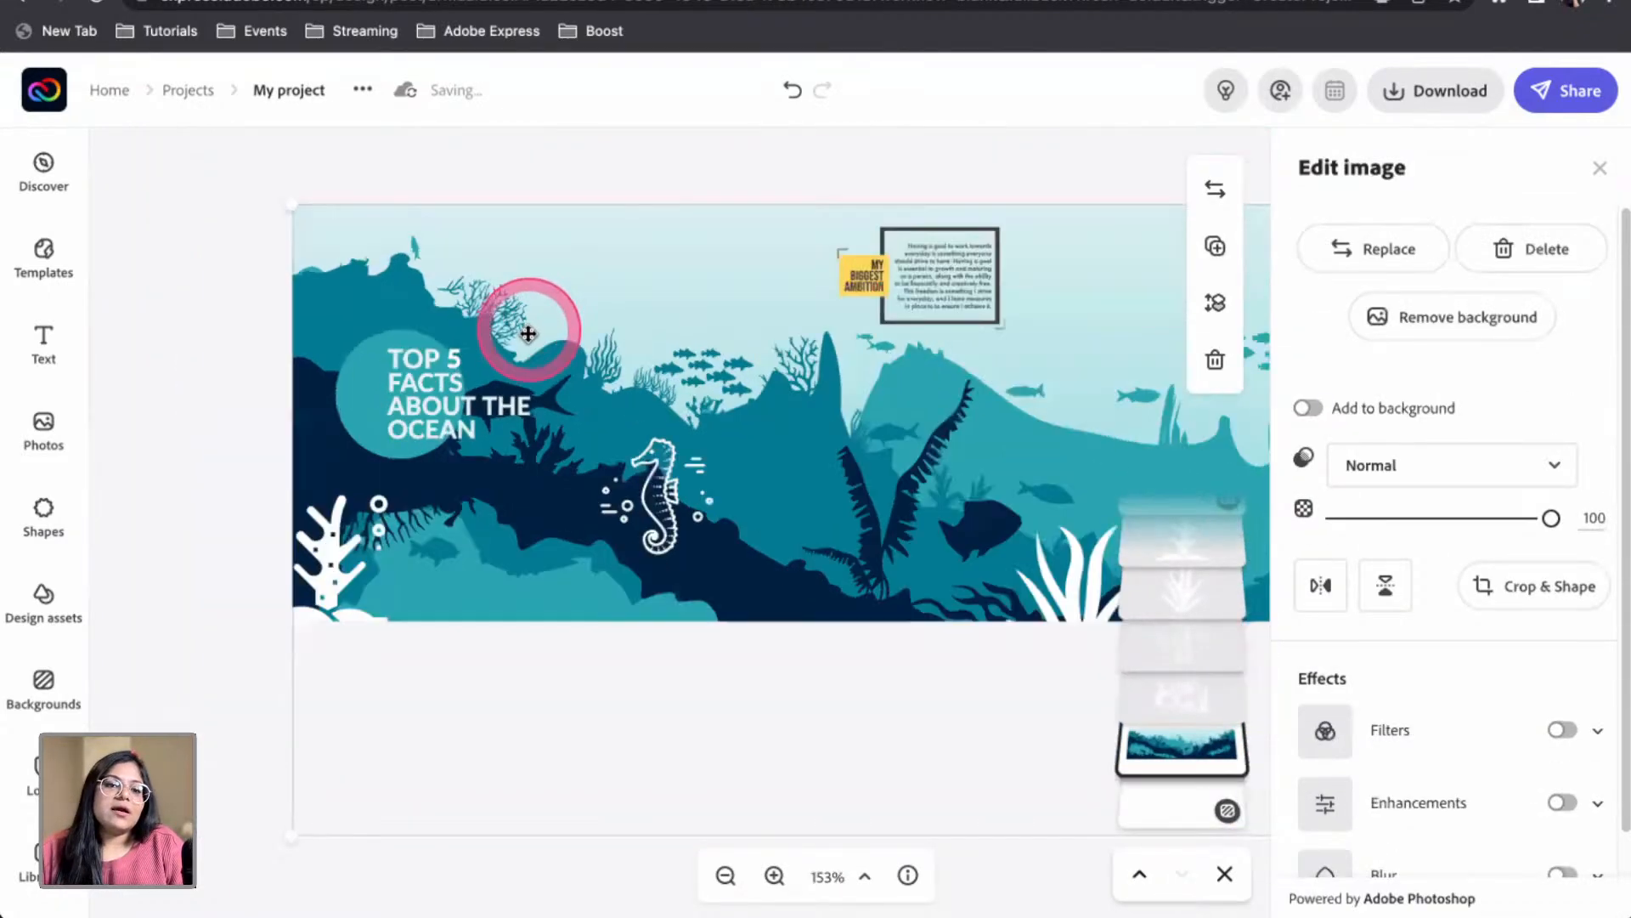
scroll(530, 331, down, 2)
scroll(601, 604, right, 3)
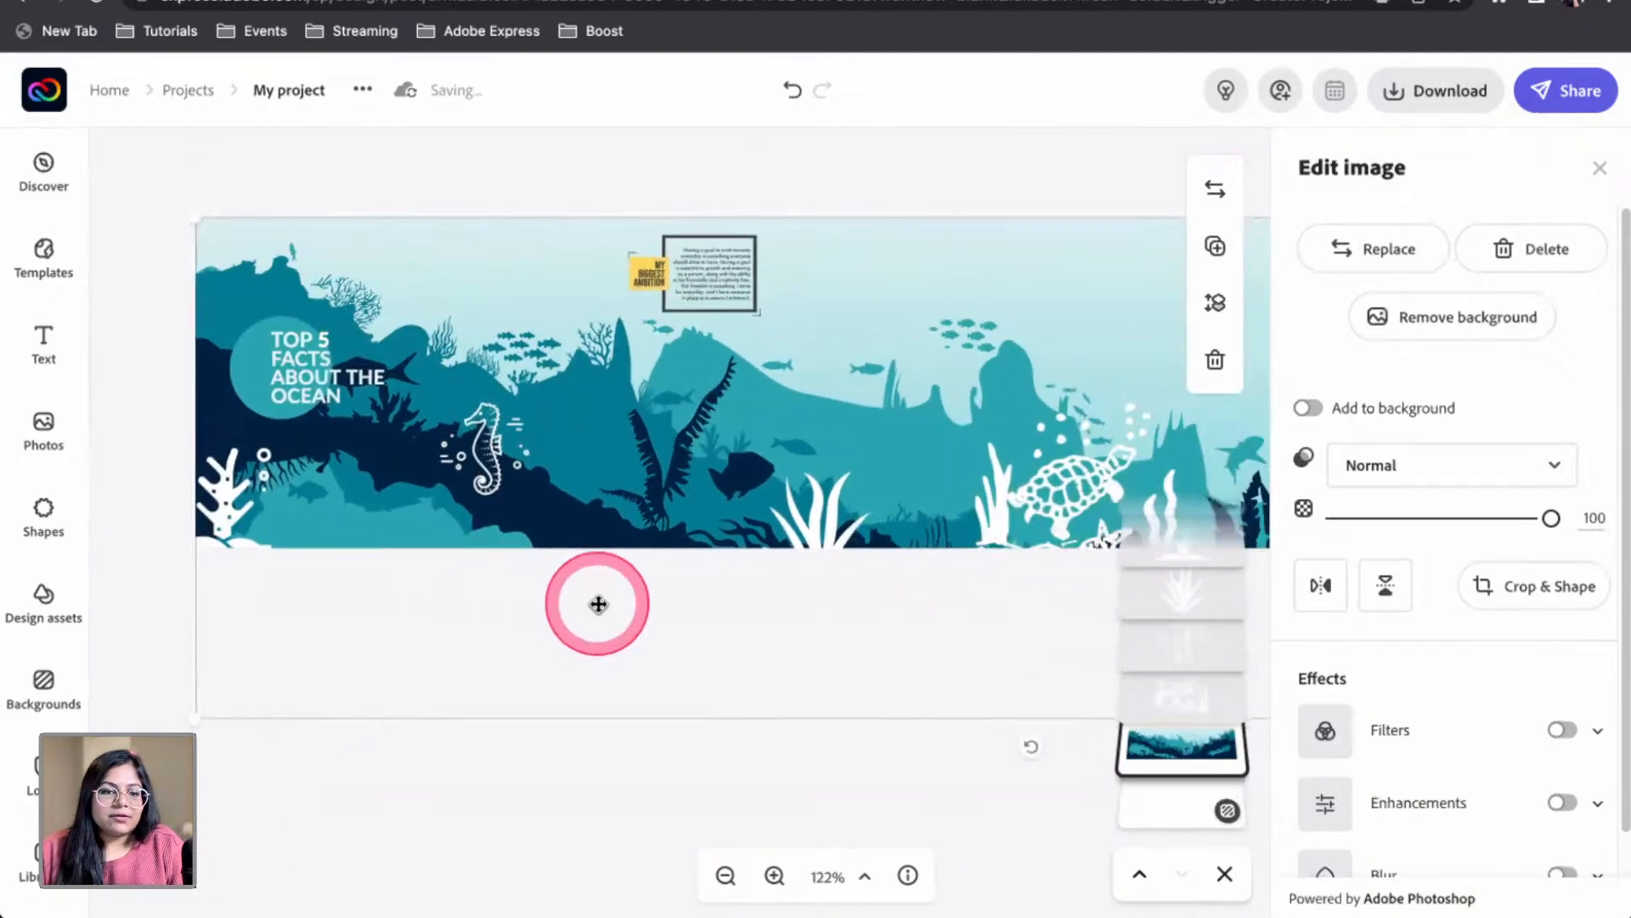
click(583, 775)
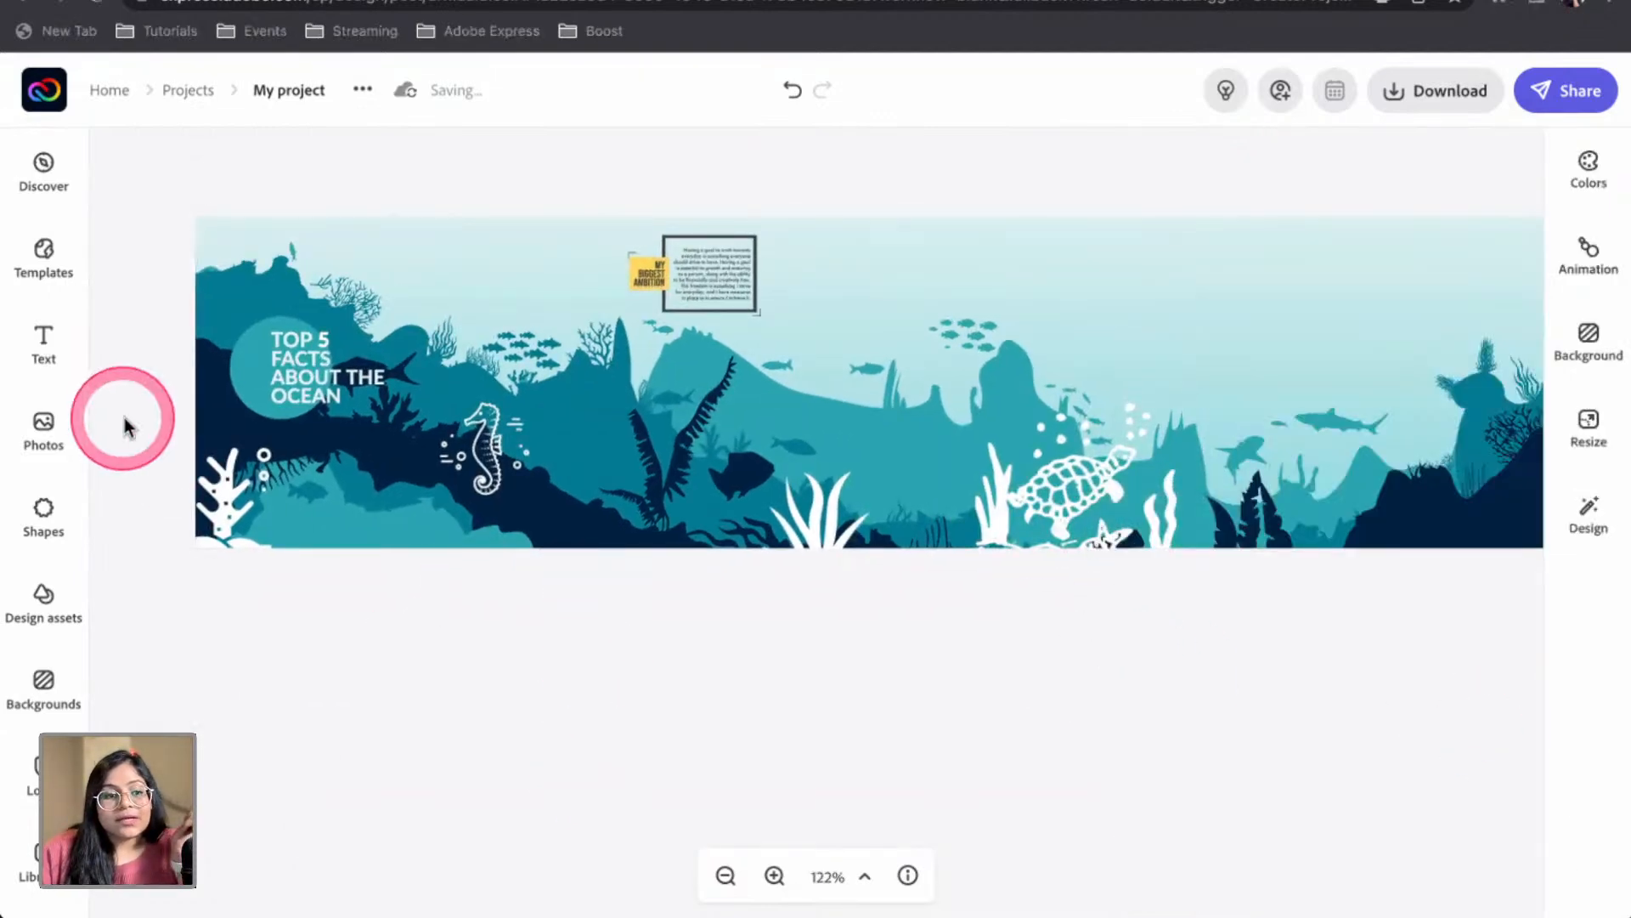
click(60, 534)
click(294, 224)
drag(294, 223, 122, 261)
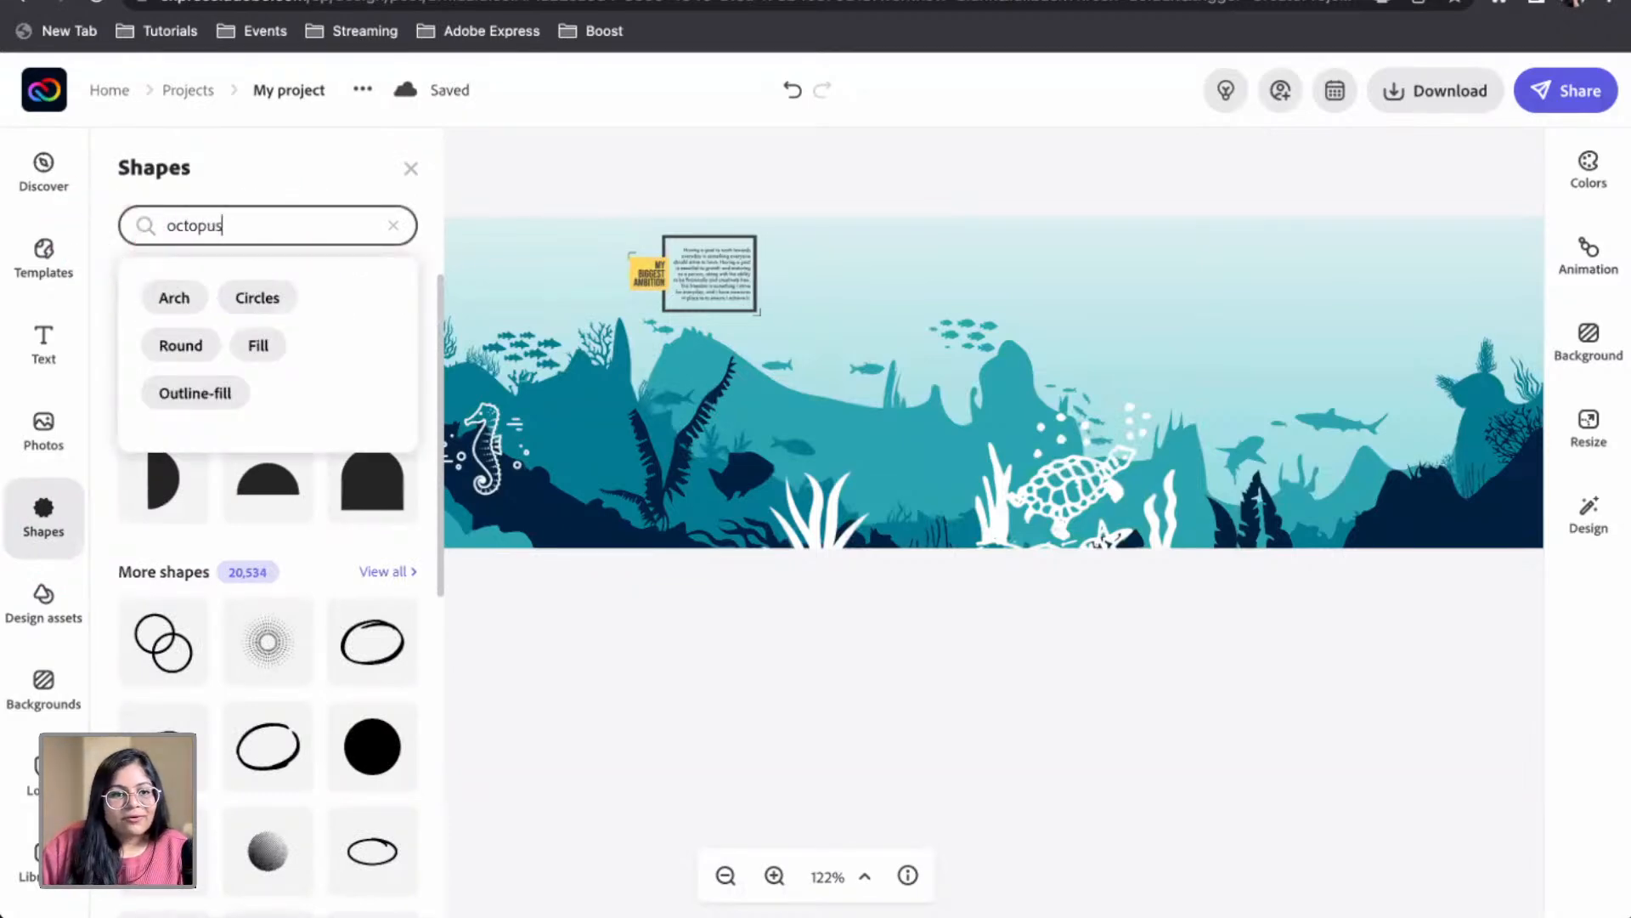
text(octopus)
key(Return)
click(119, 255)
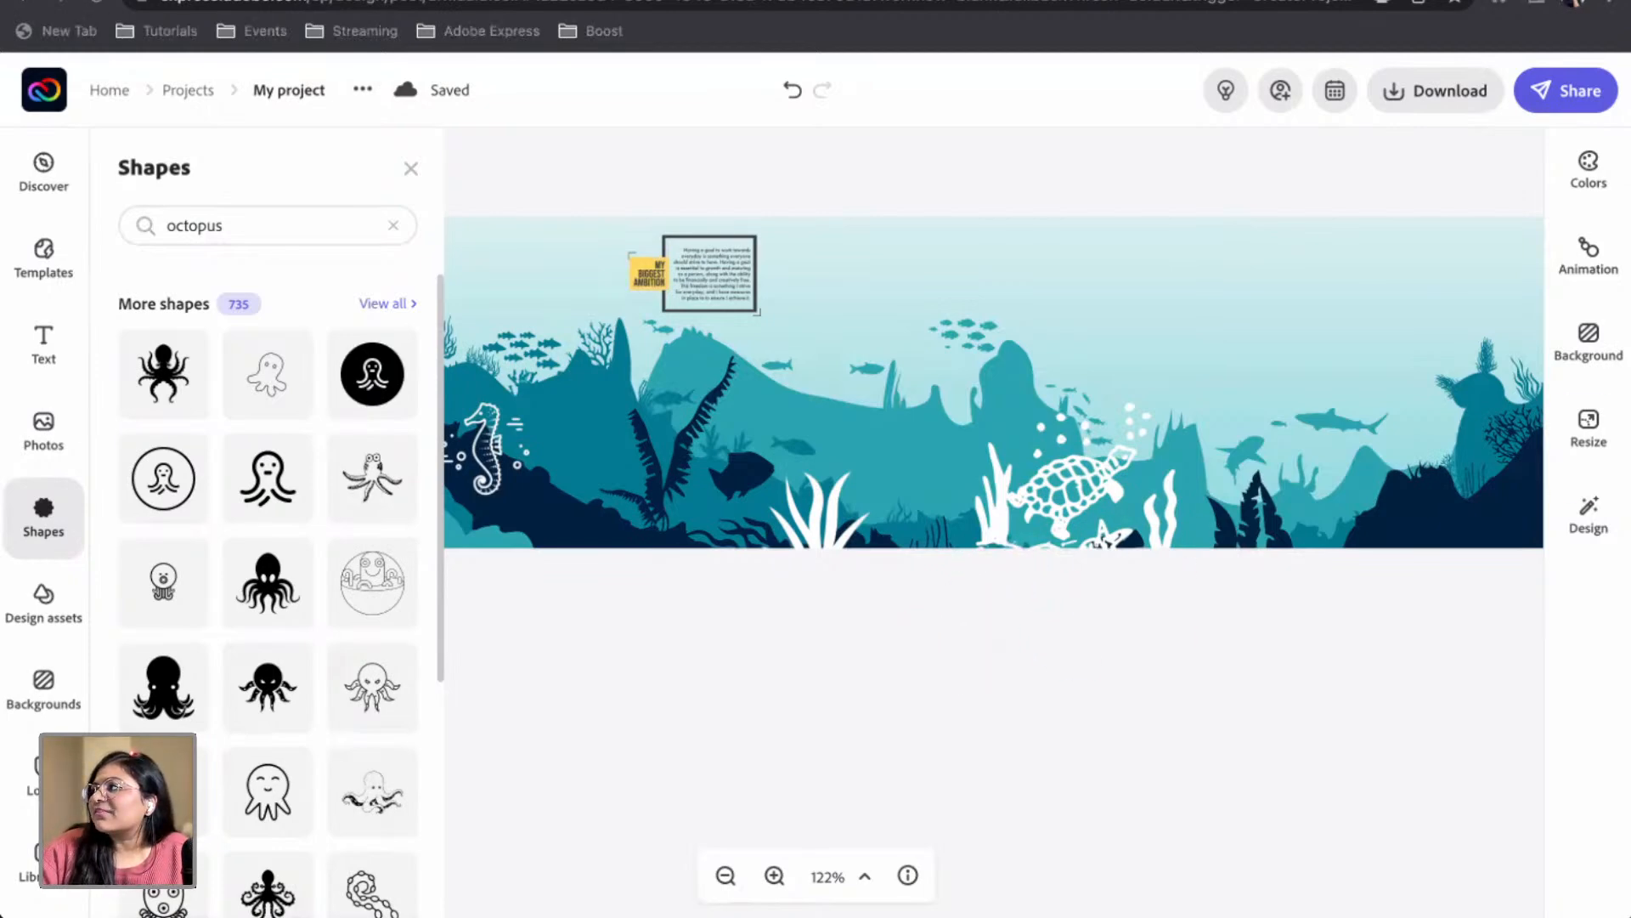
click(413, 169)
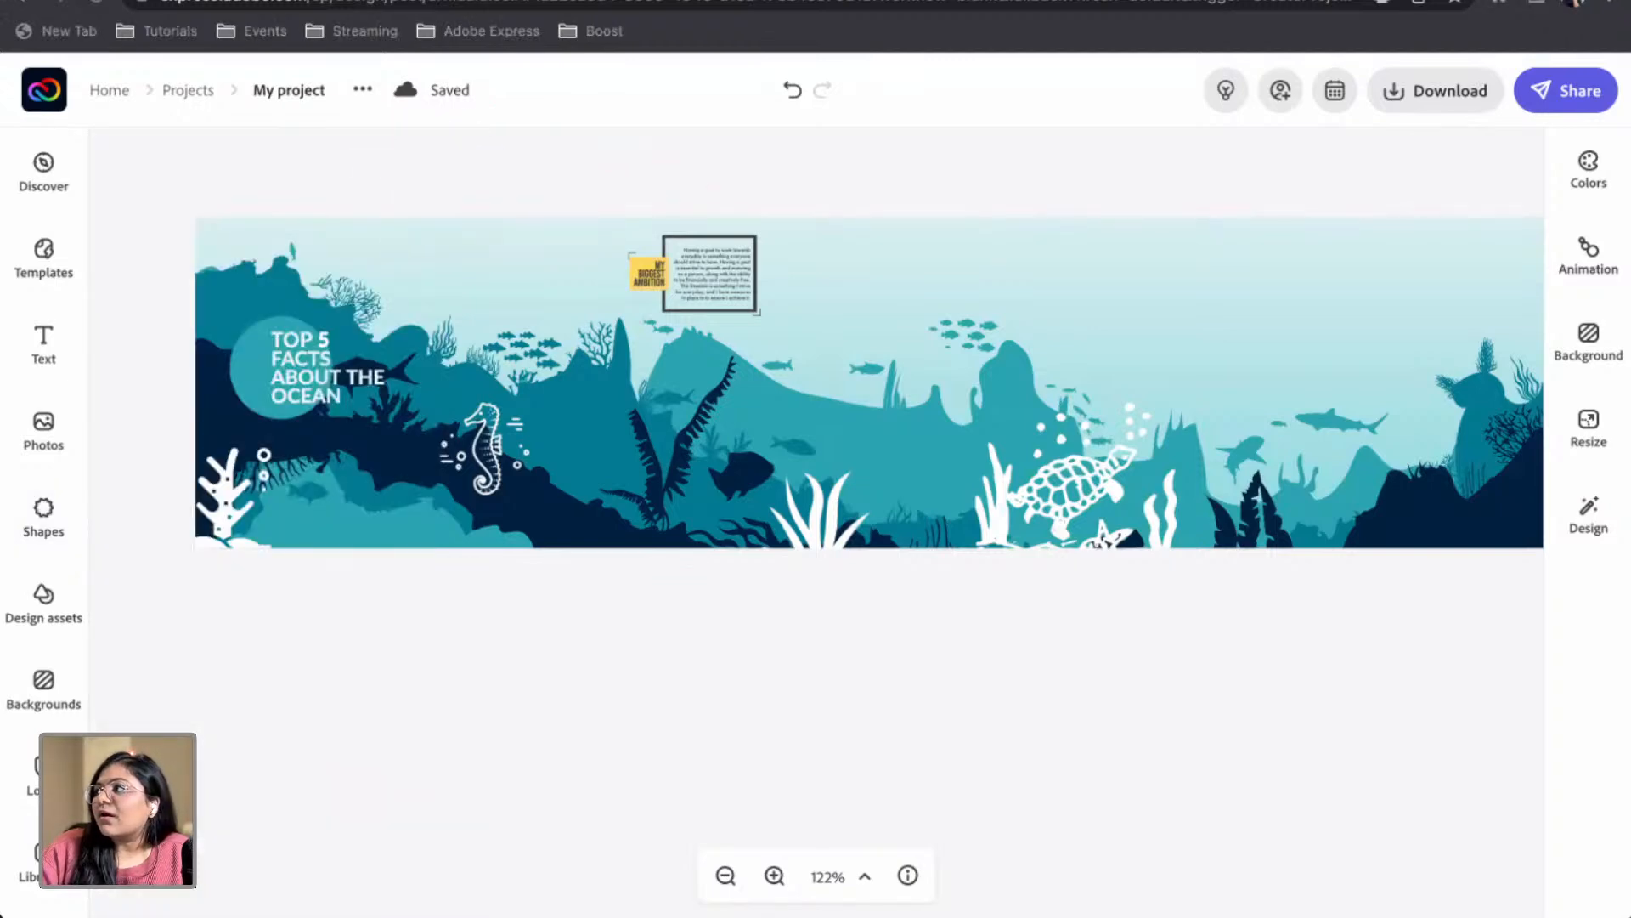
Add Frame.png to the project and scale it over the whole canvas so its red divider lines split the design into panels
drag(1630, 432, 796, 444)
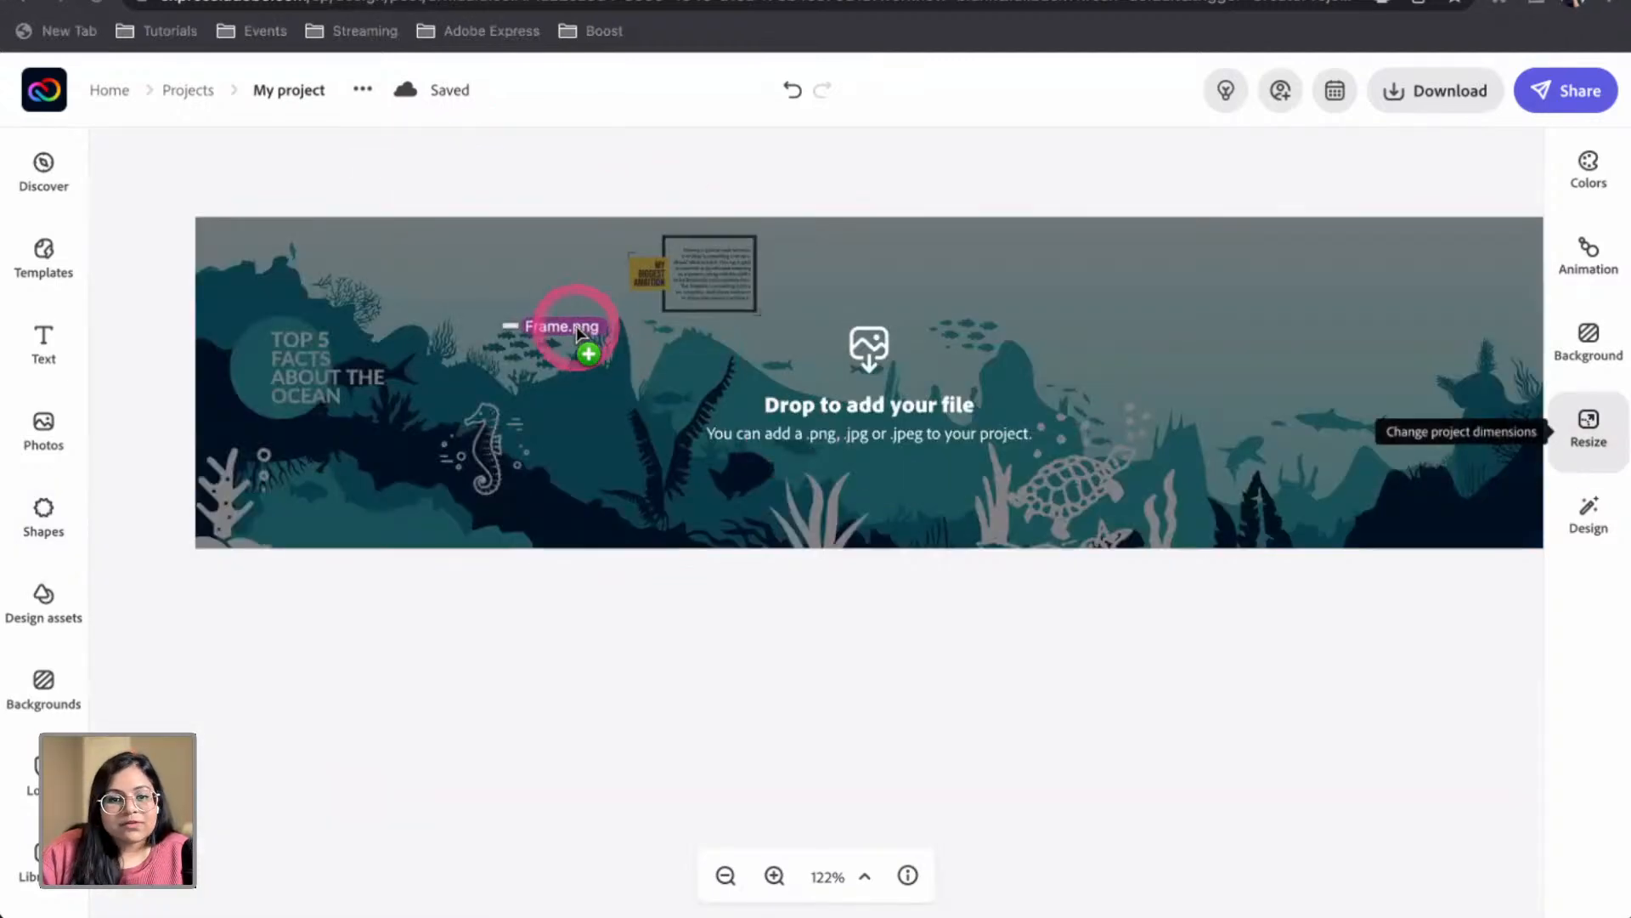
drag(577, 333, 589, 349)
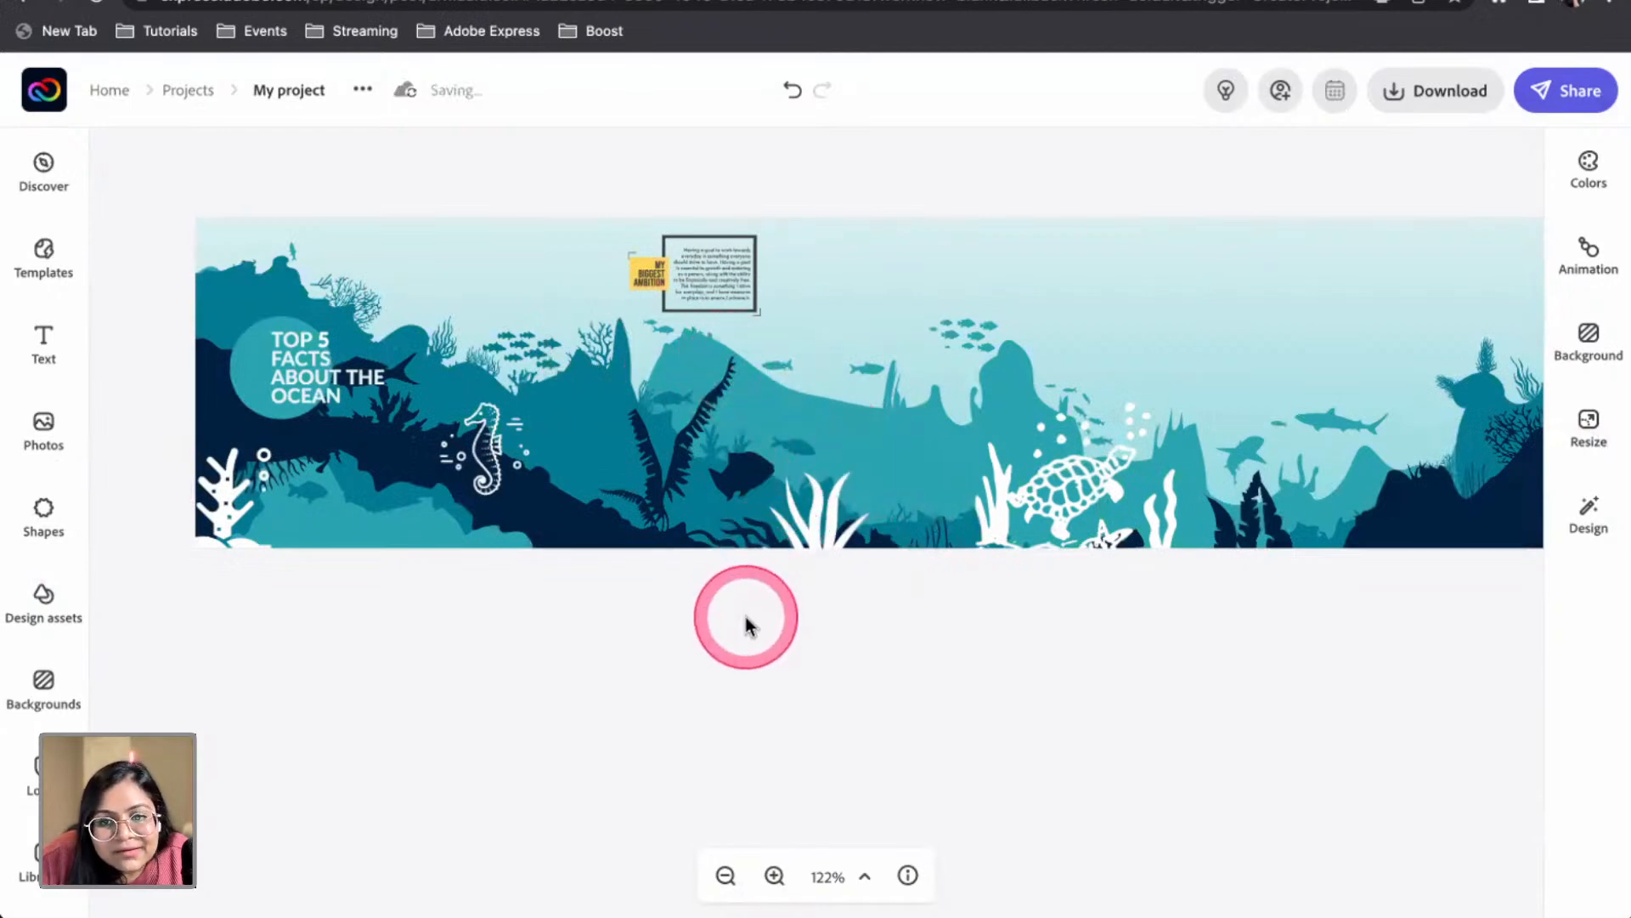
click(1004, 481)
scroll(1181, 645, up, 5)
click(1173, 531)
drag(561, 345, 162, 216)
drag(434, 283, 493, 253)
drag(690, 317, 1628, 654)
click(207, 714)
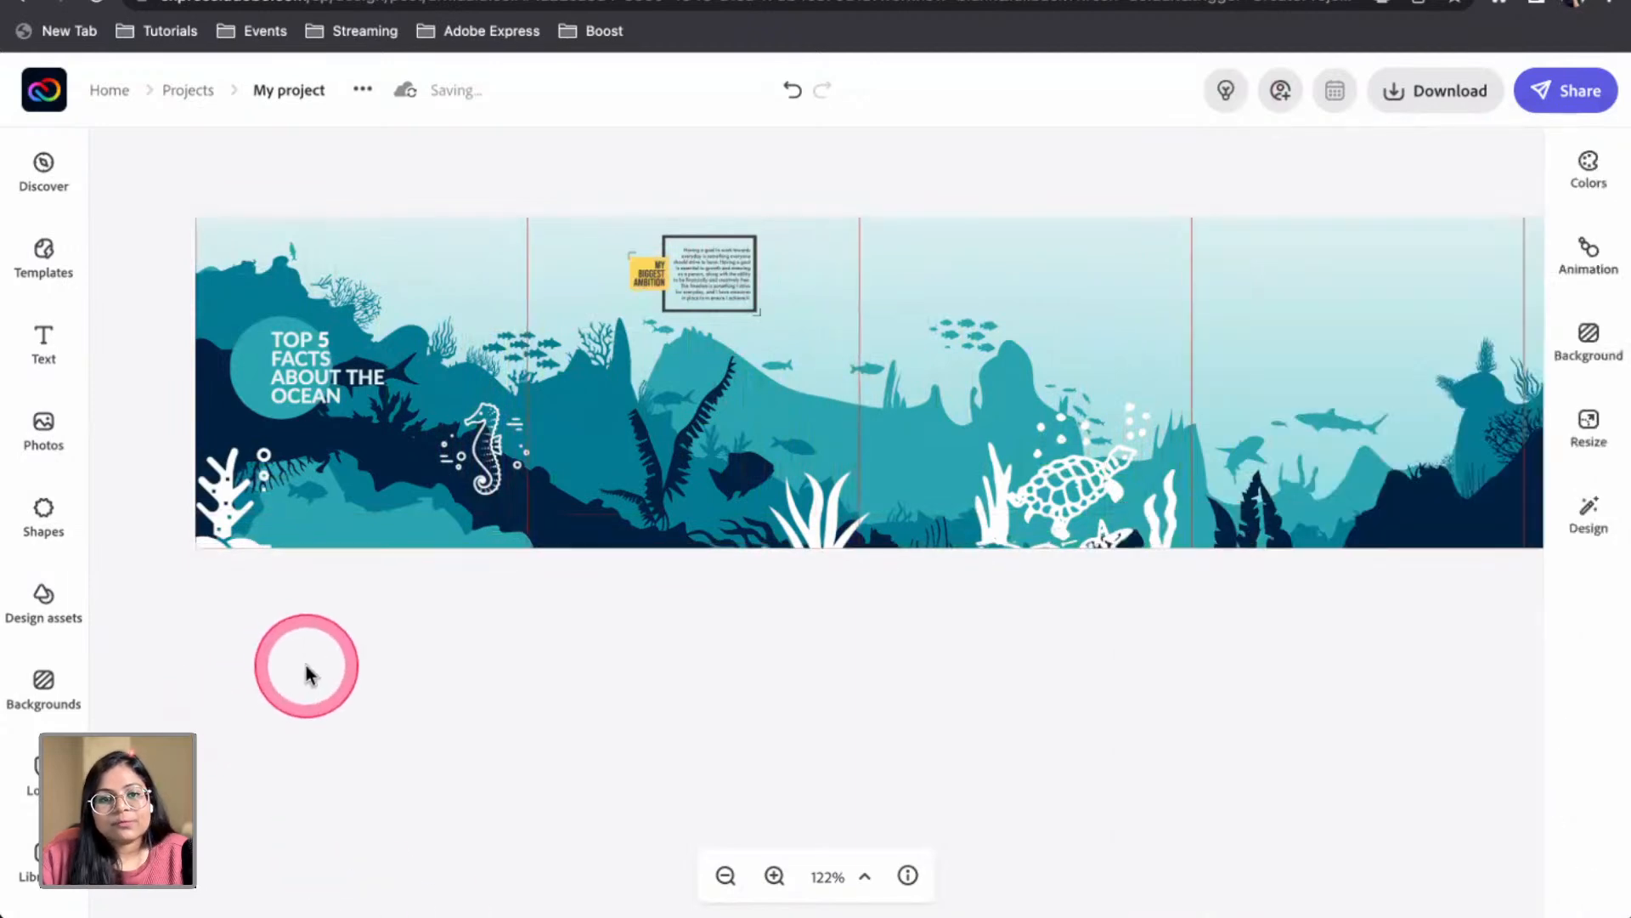
Examine how the sea-life artwork and text boxes fall across the red panel divider lines
scroll(664, 637, right, 5)
scroll(661, 642, down, 5)
scroll(660, 582, up, 10)
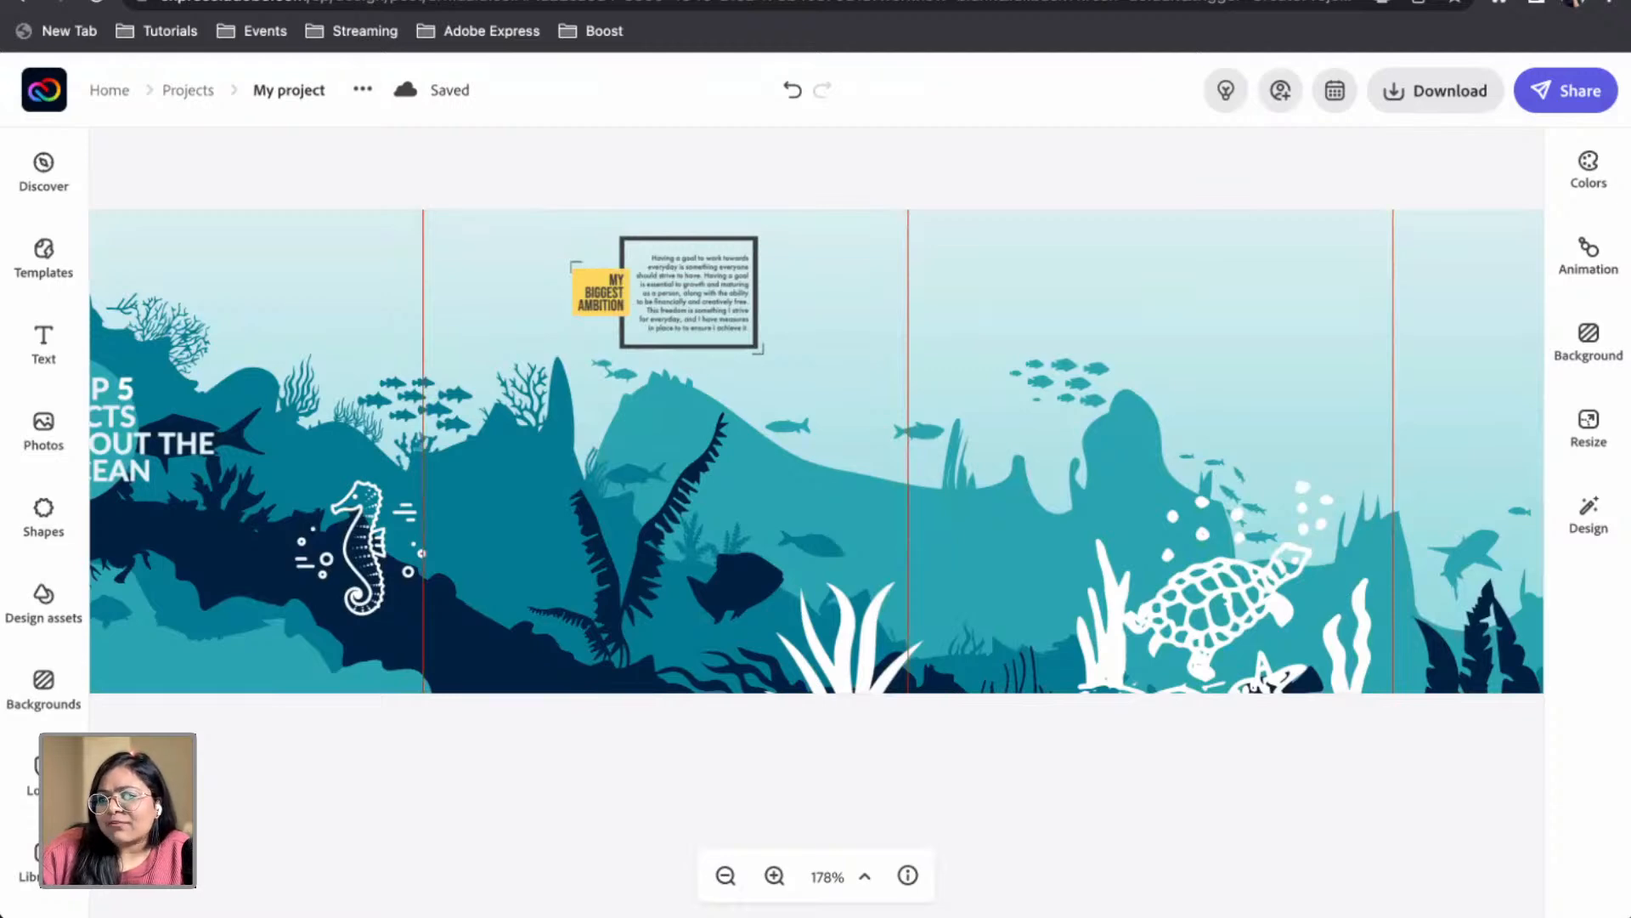
scroll(542, 170, left, 2)
scroll(542, 170, down, 1)
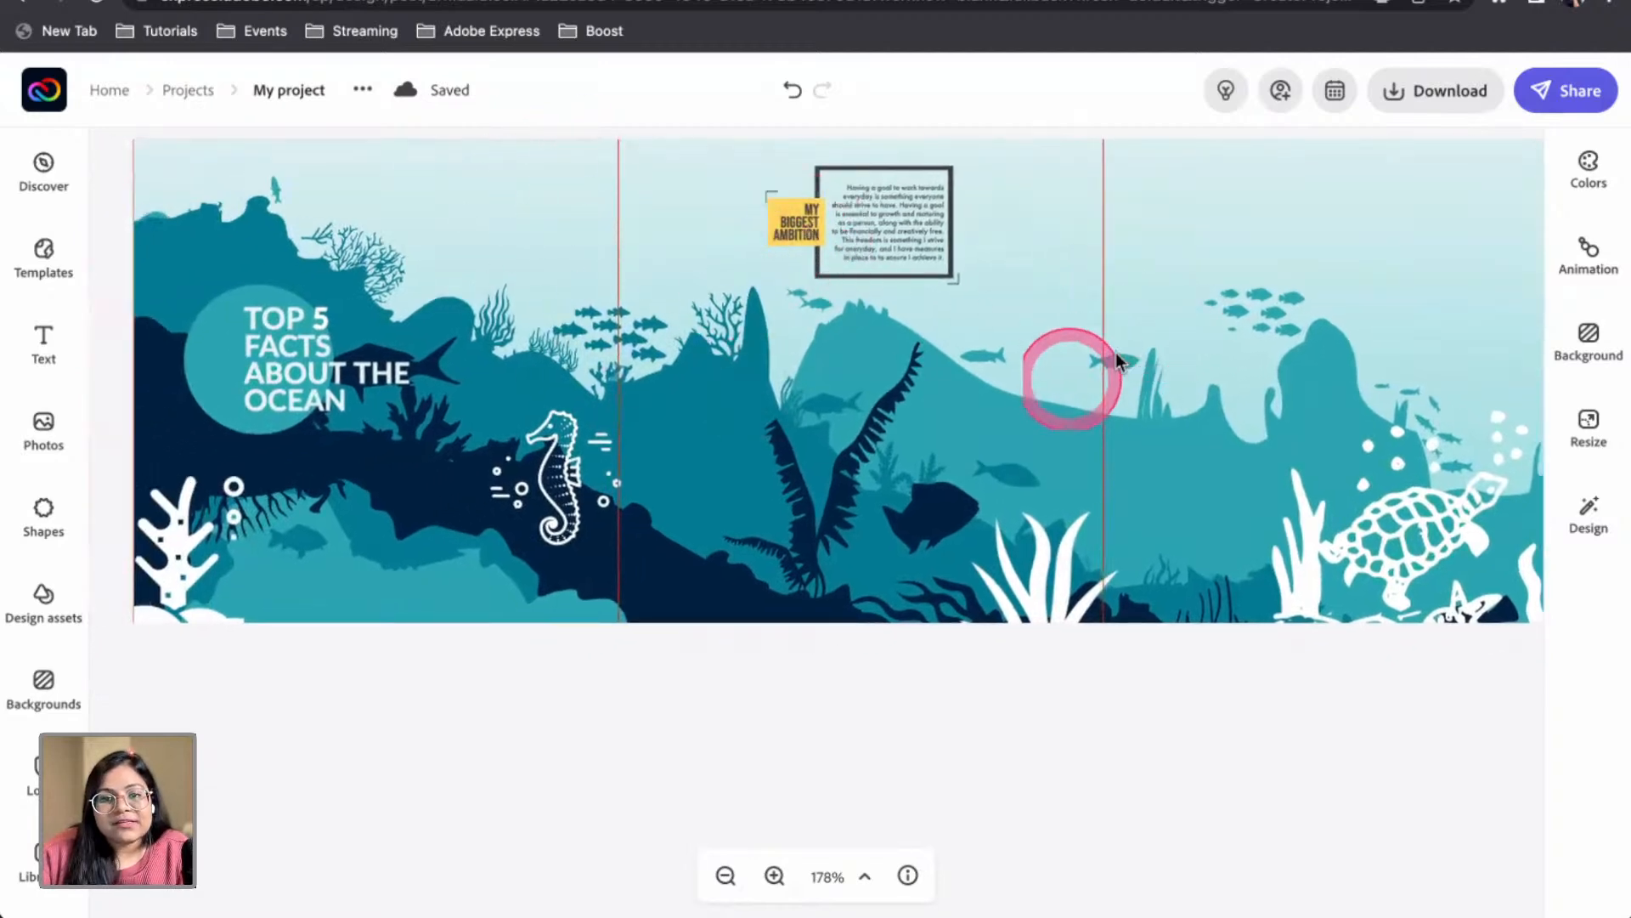
scroll(1087, 365, right, 2)
scroll(1088, 365, up, 1)
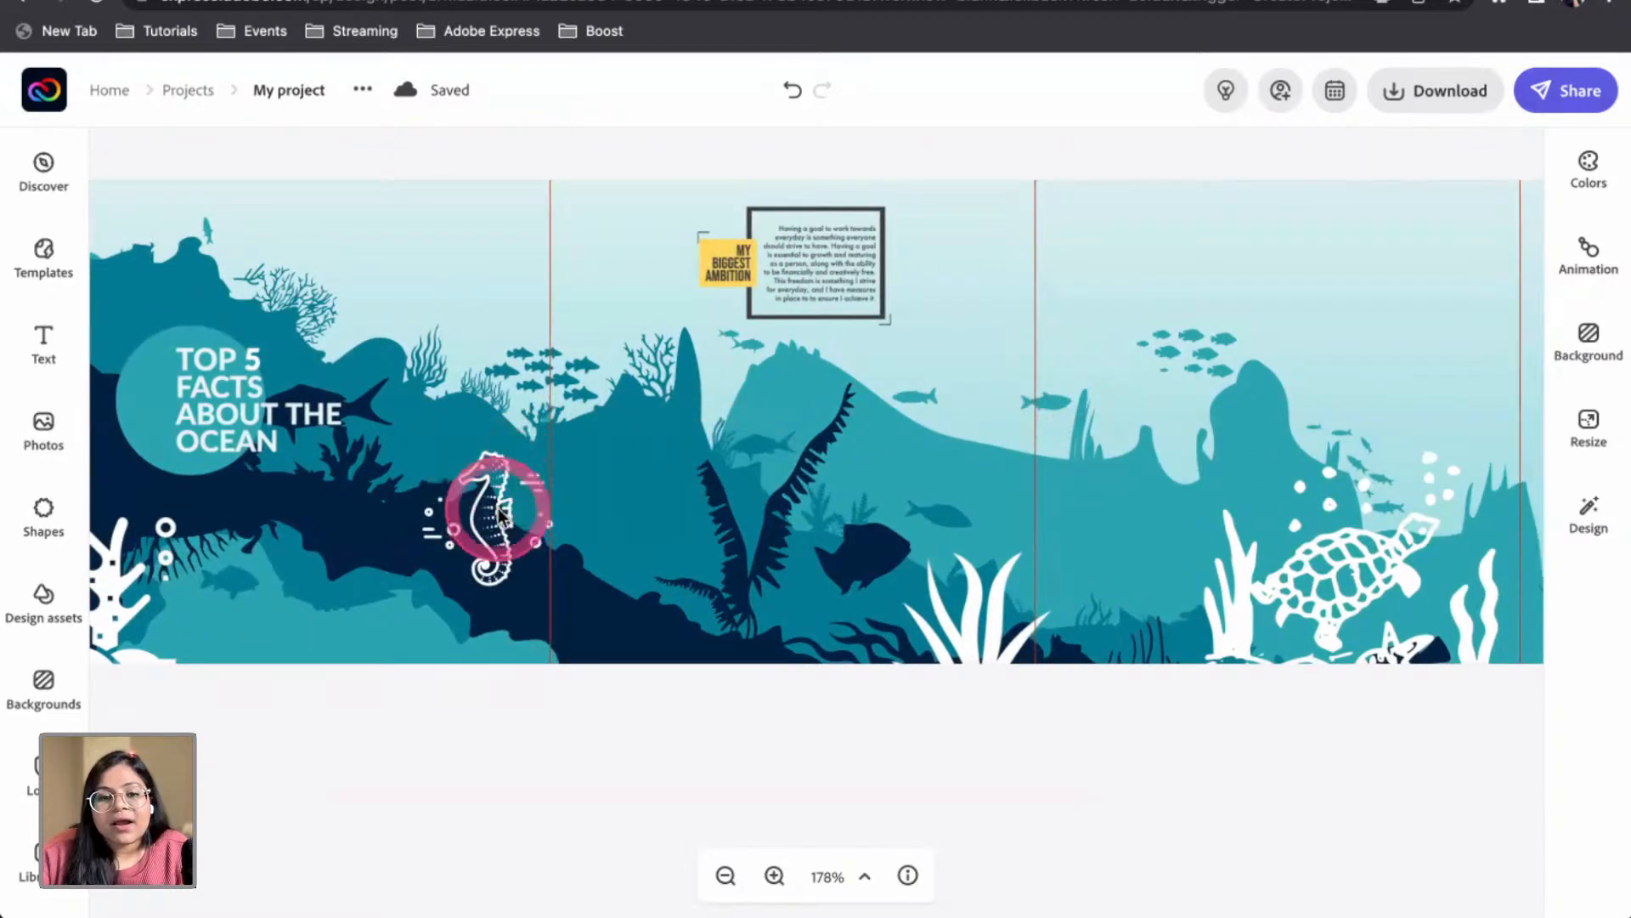
Move the seahorse slightly right so it overlaps the first red divider, keeping the divider frame in its original position
drag(508, 518, 522, 514)
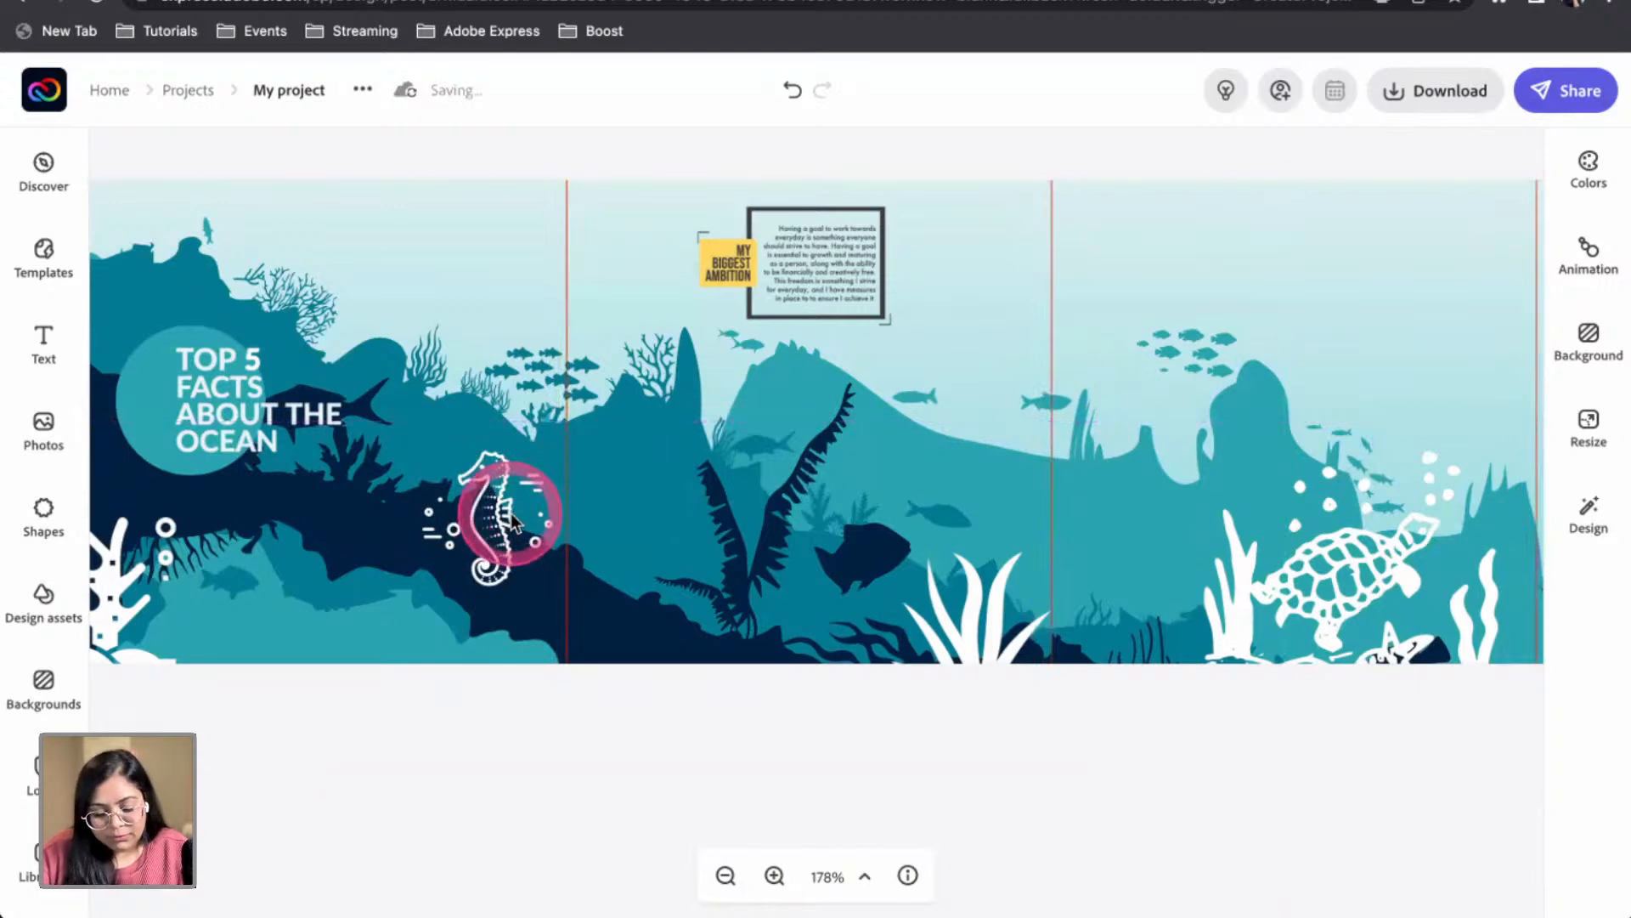
key(super+z)
click(474, 473)
click(1189, 799)
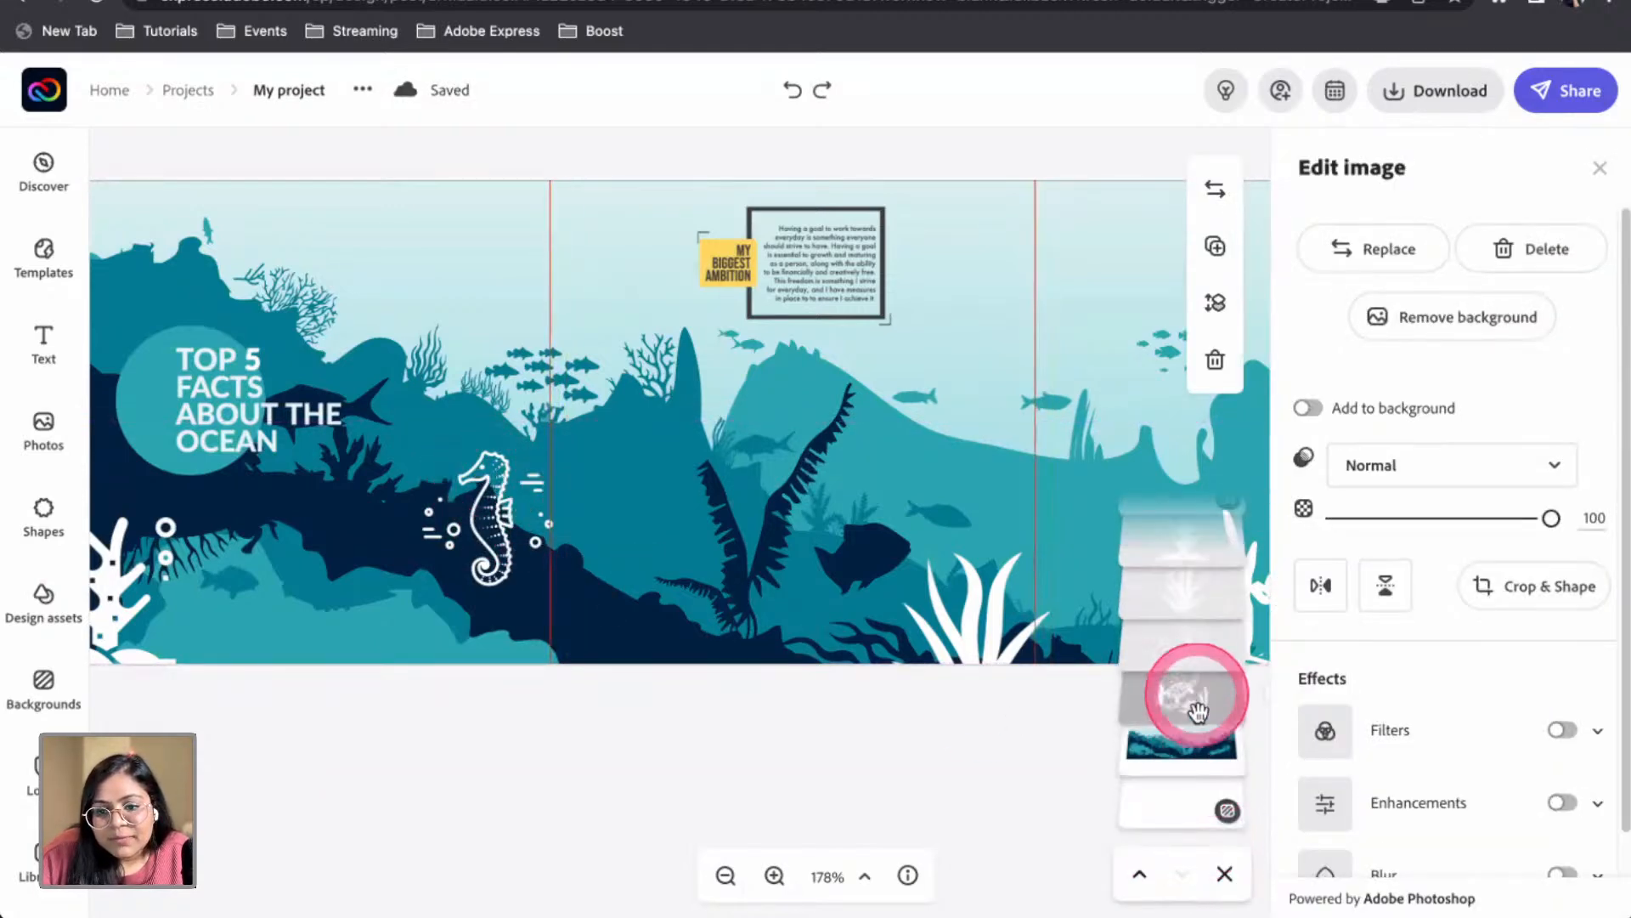
click(1185, 650)
drag(438, 503, 466, 503)
click(518, 812)
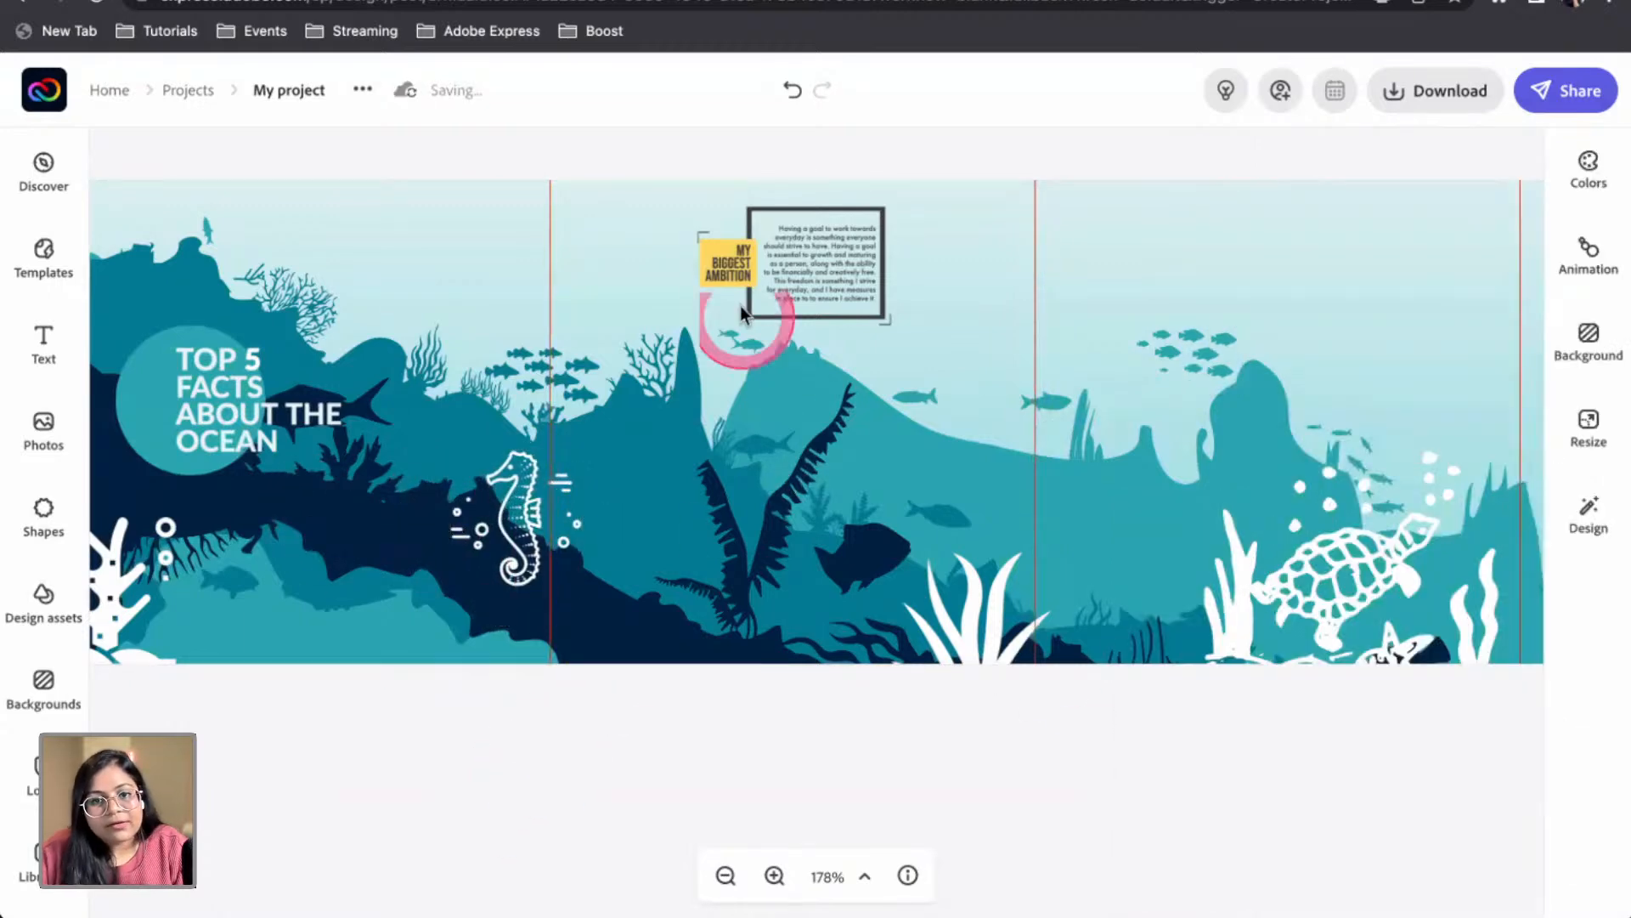
scroll(739, 281, up, 6)
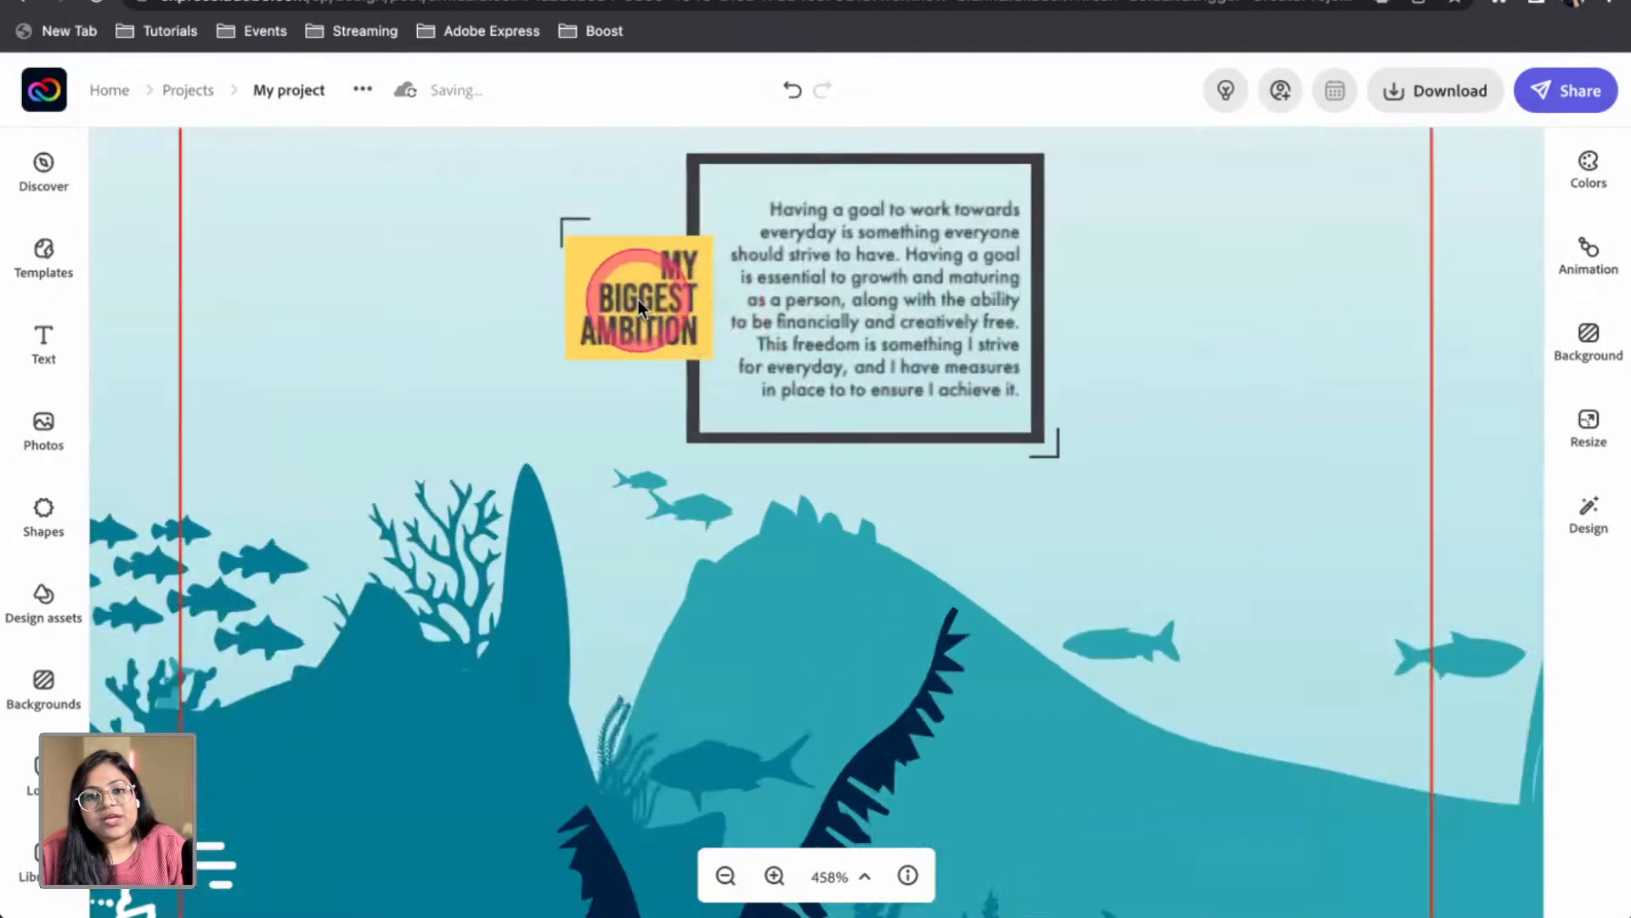
click(639, 299)
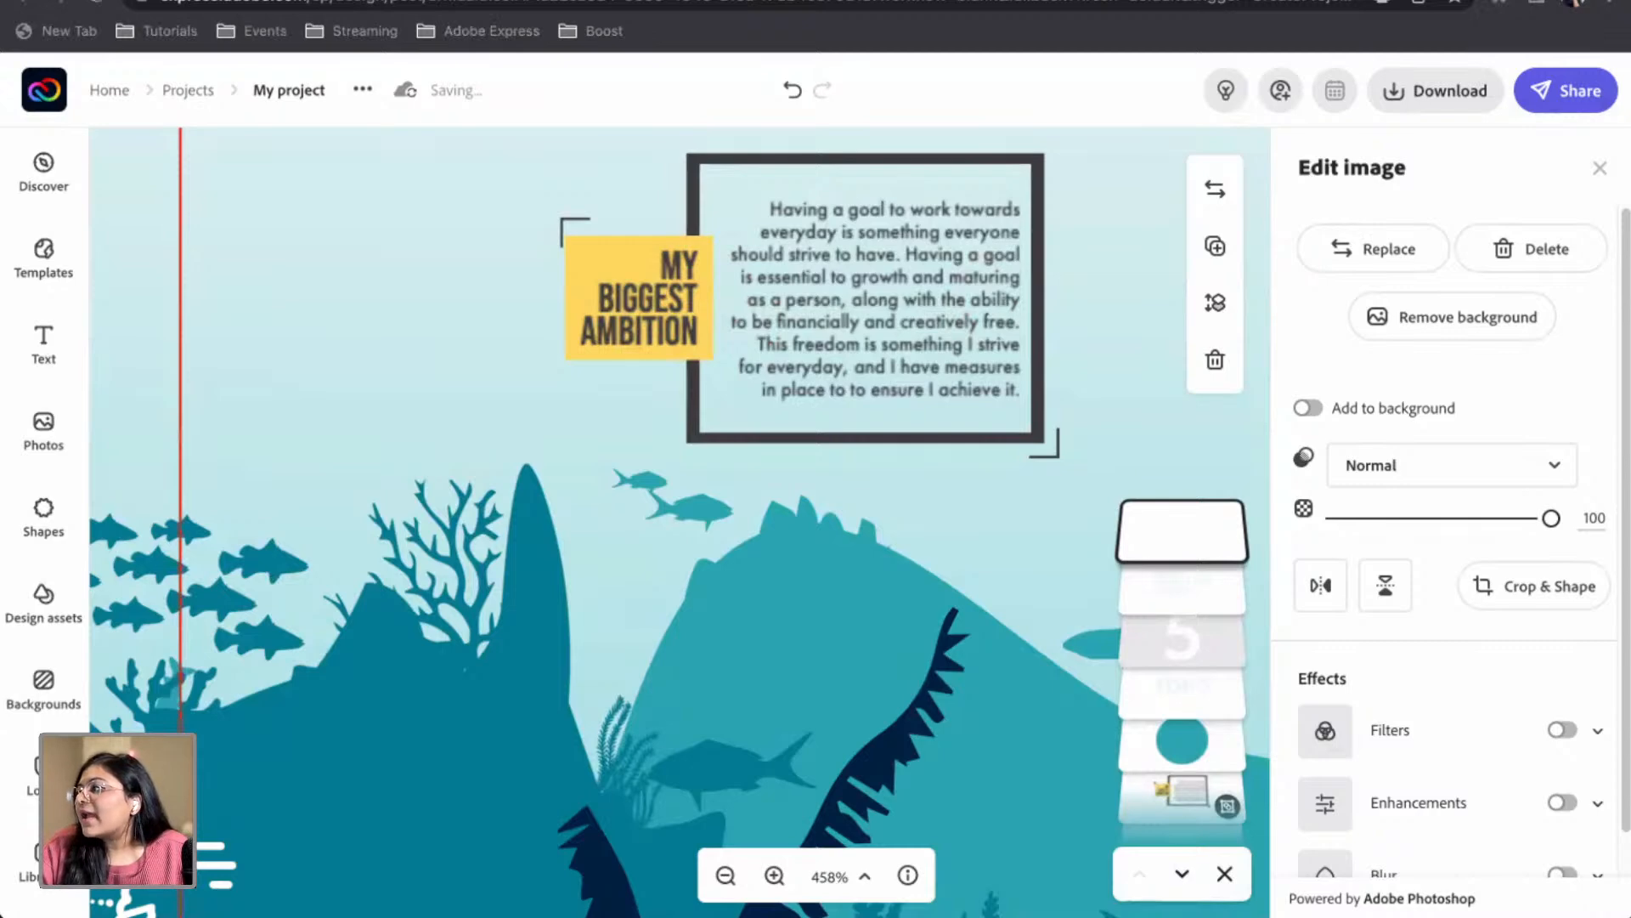
double_click(631, 333)
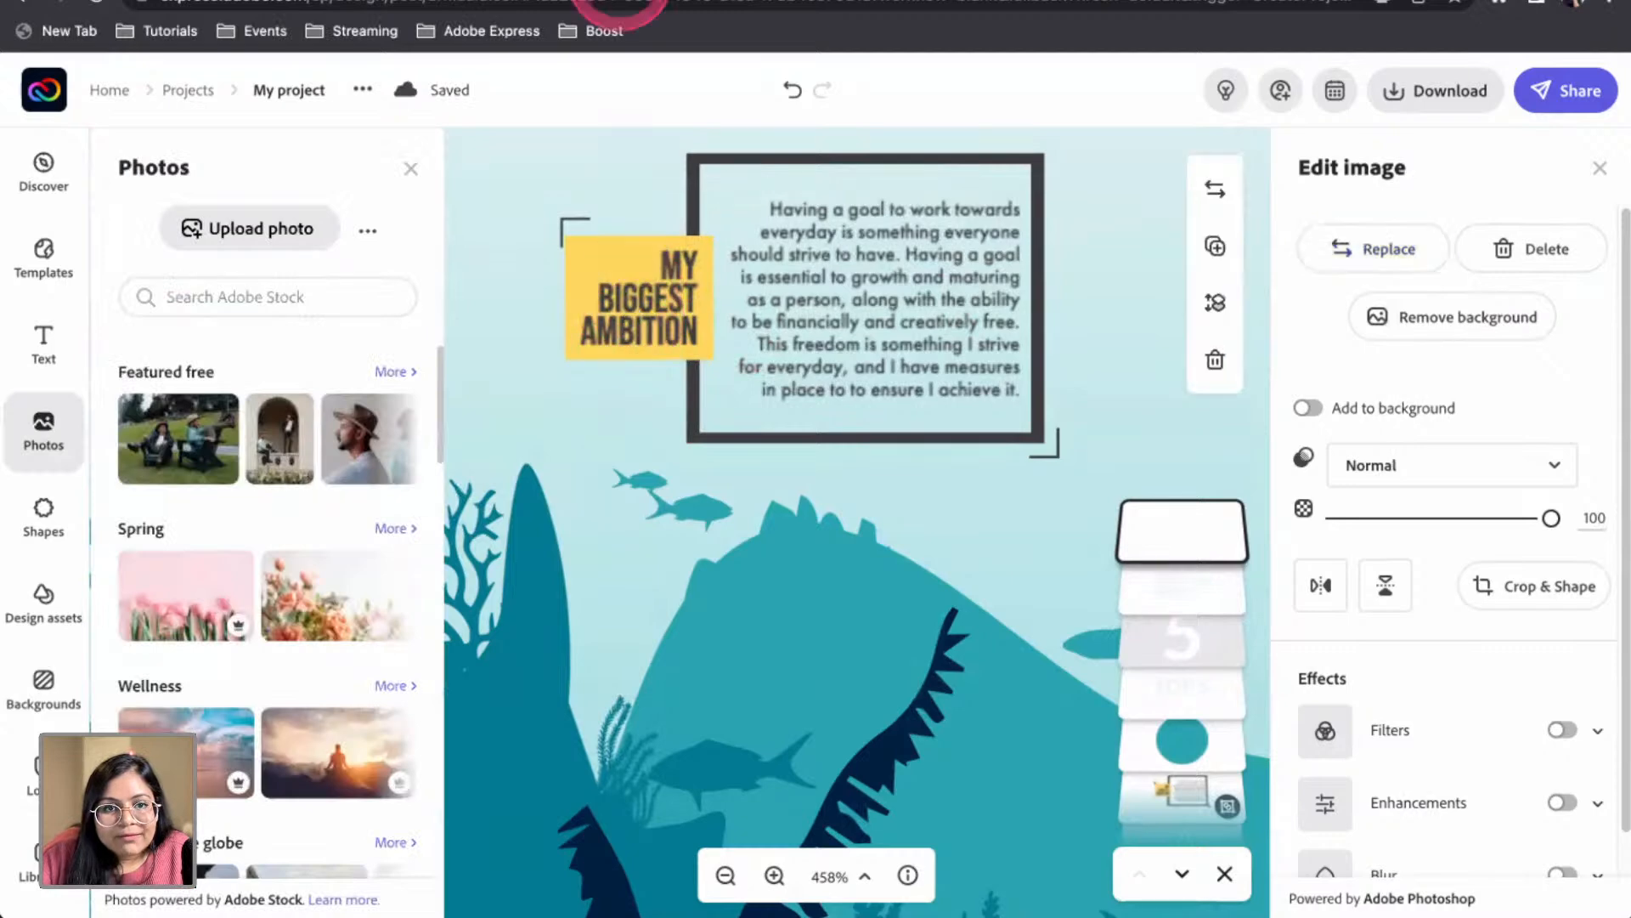
click(699, 314)
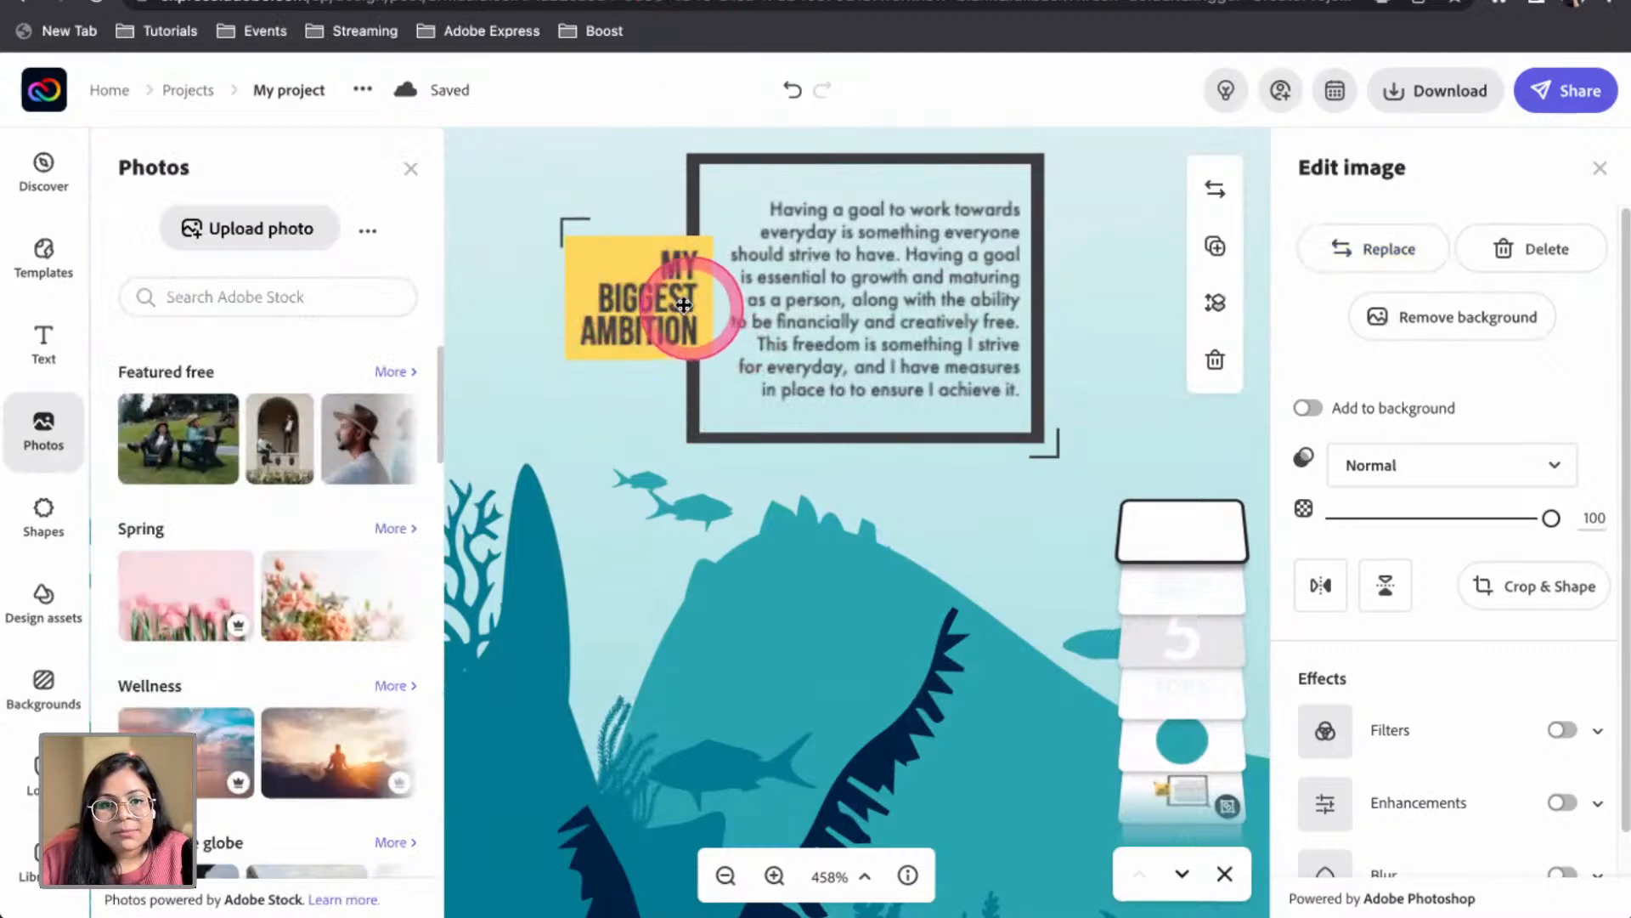
click(411, 169)
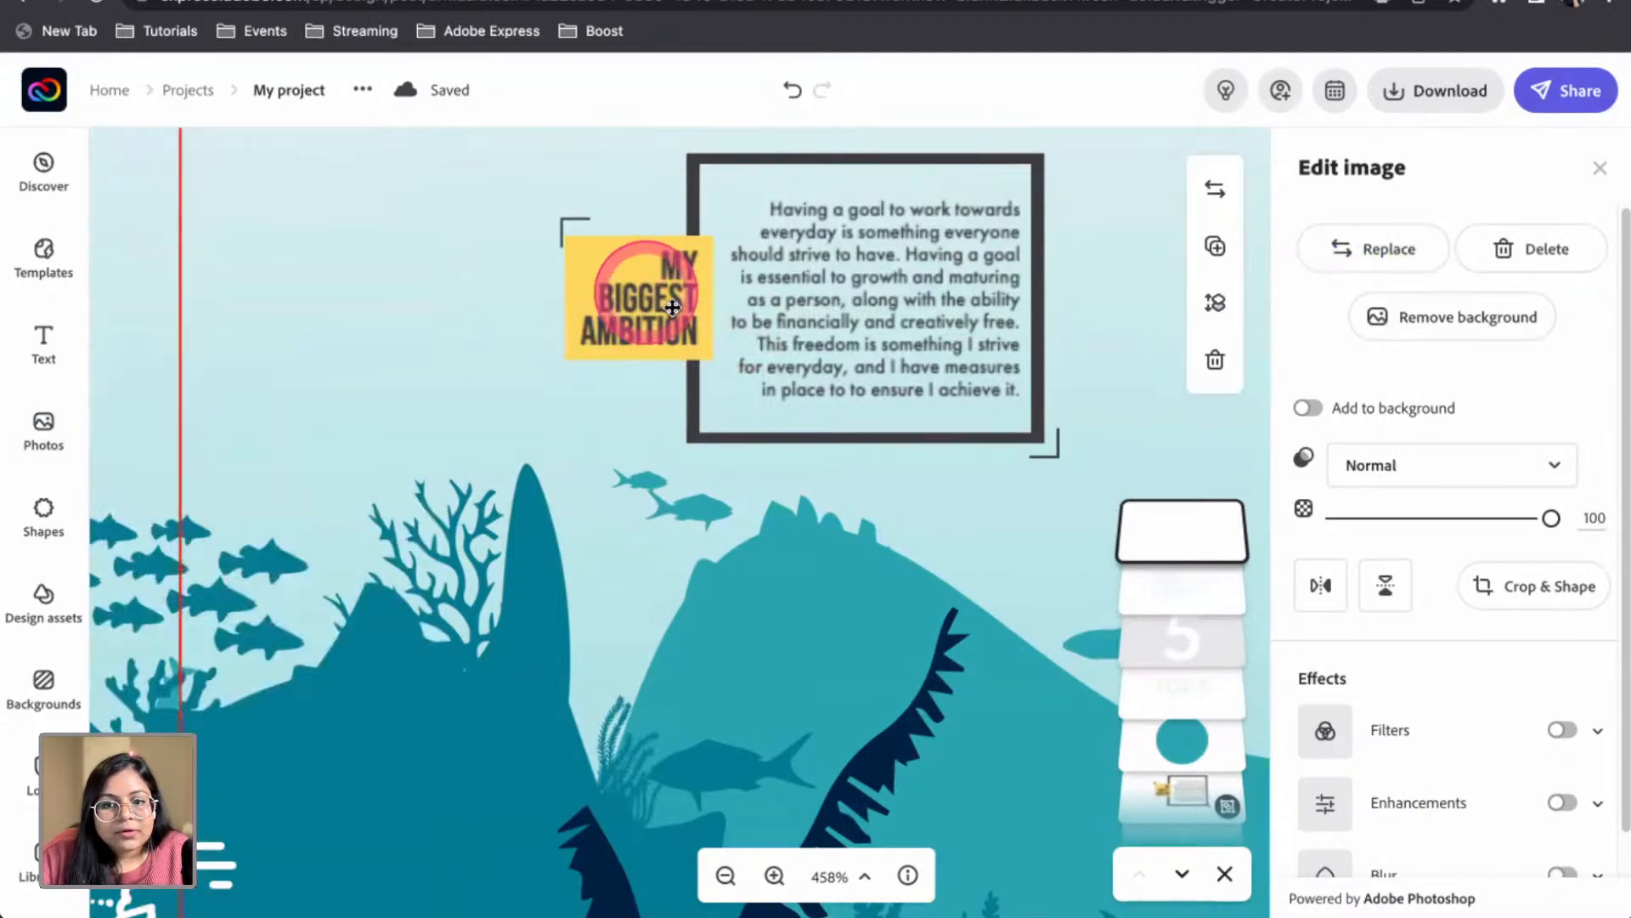
Move the divider frame below the "MY BIGGEST AMBITION" group in the layer order and select that group
click(647, 293)
drag(1198, 534, 1150, 724)
click(624, 270)
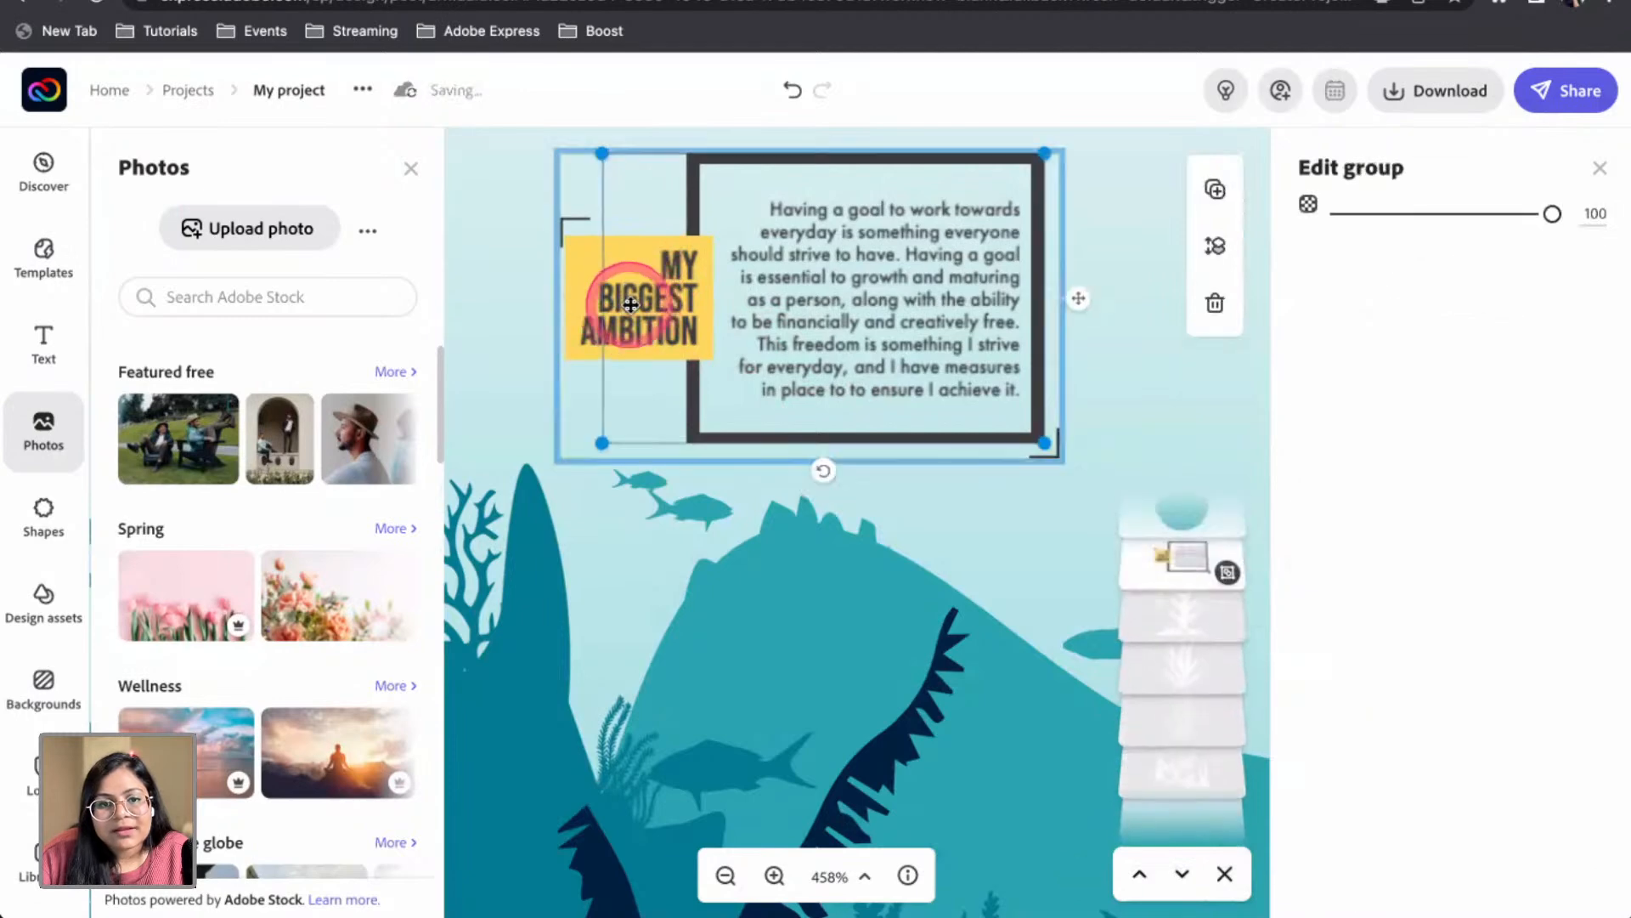
Replace the yellow heading text "My Biggest Ambition" with "THE OCEAN MAKES OUR PLANET HABITABLE"
click(630, 303)
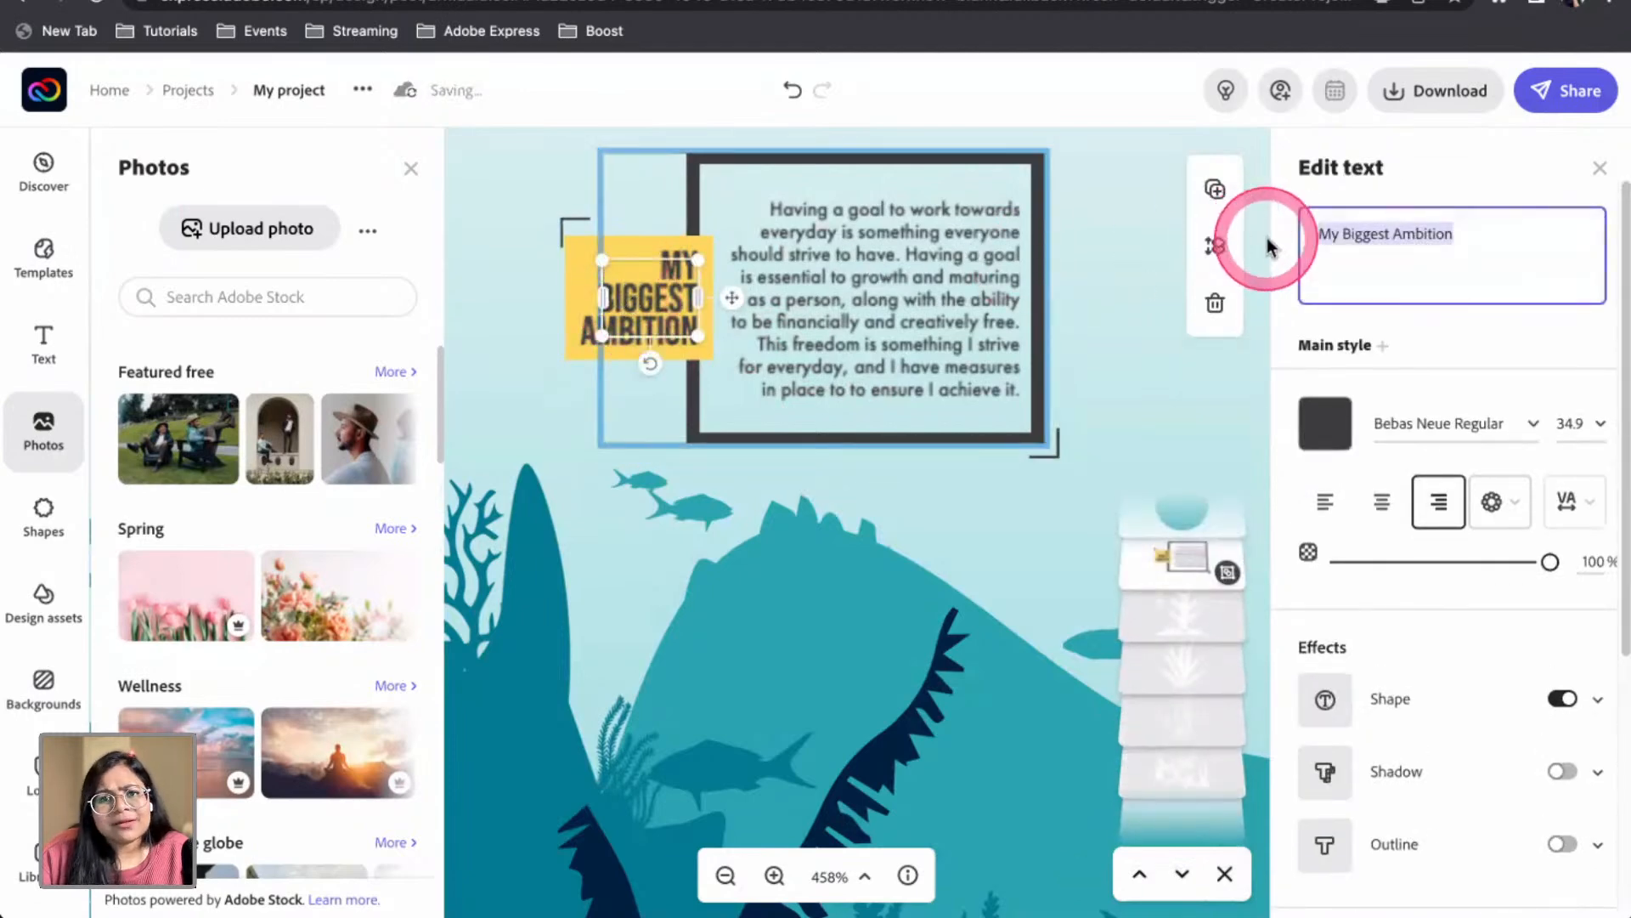
text(THE OCEAN MAKES OUR PLANET HABITABLE)
click(846, 271)
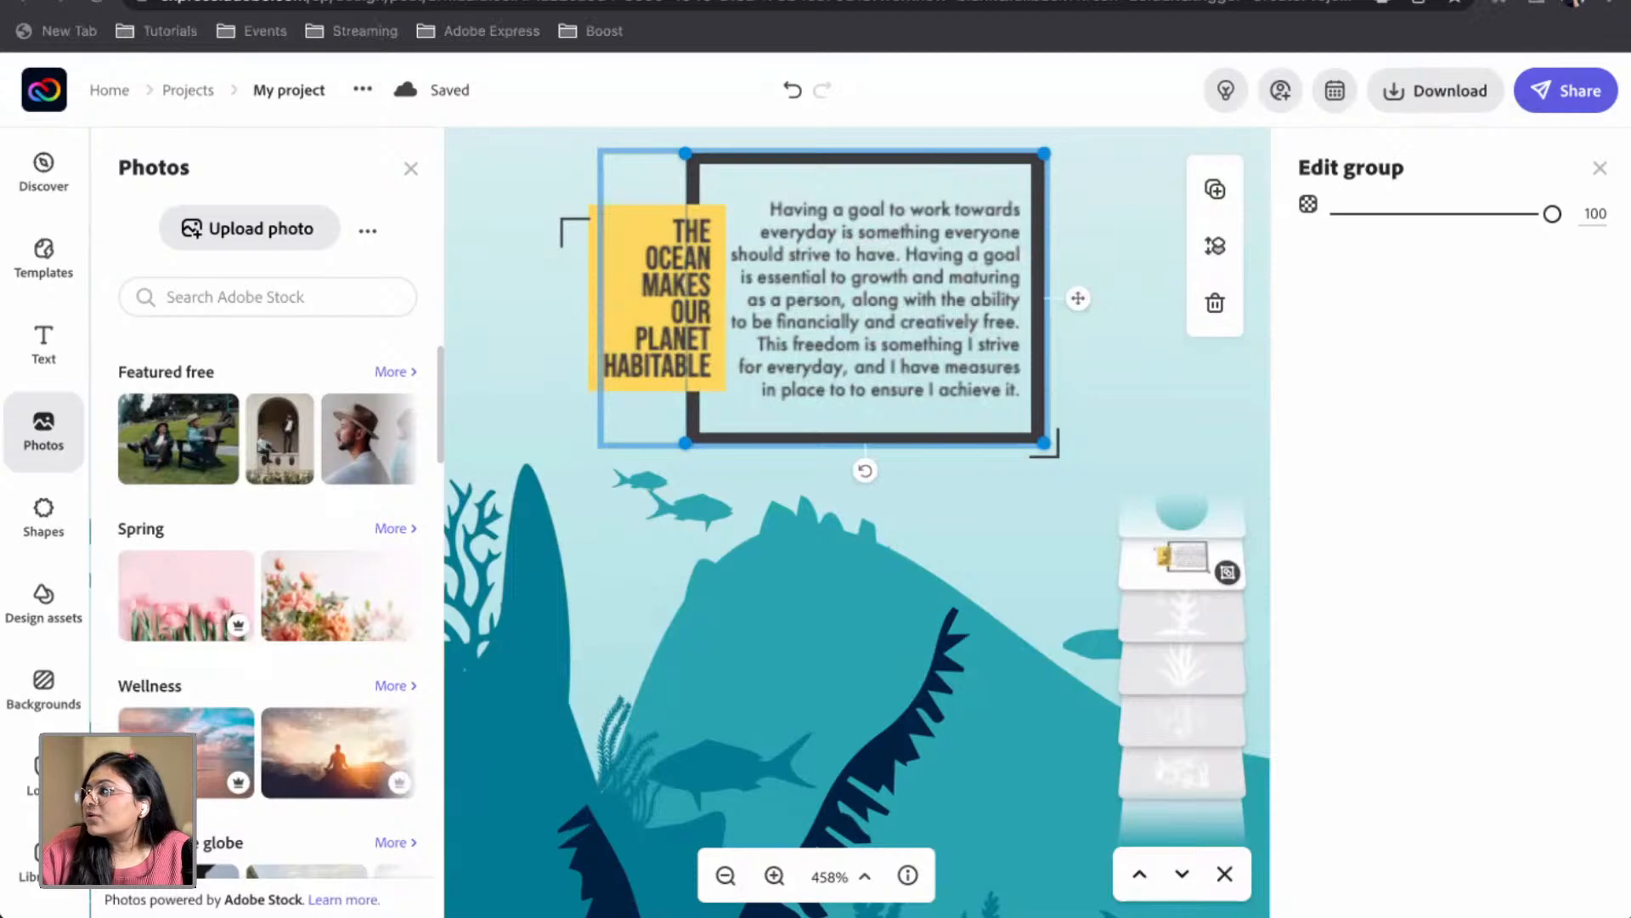
Replace the paragraph inside the dark frame with "Our ocean couldn't be more important — it makes life on Earth possible"
click(853, 321)
click(1458, 293)
text(Our ocean couldn't be more important — it makes life on Earth possible)
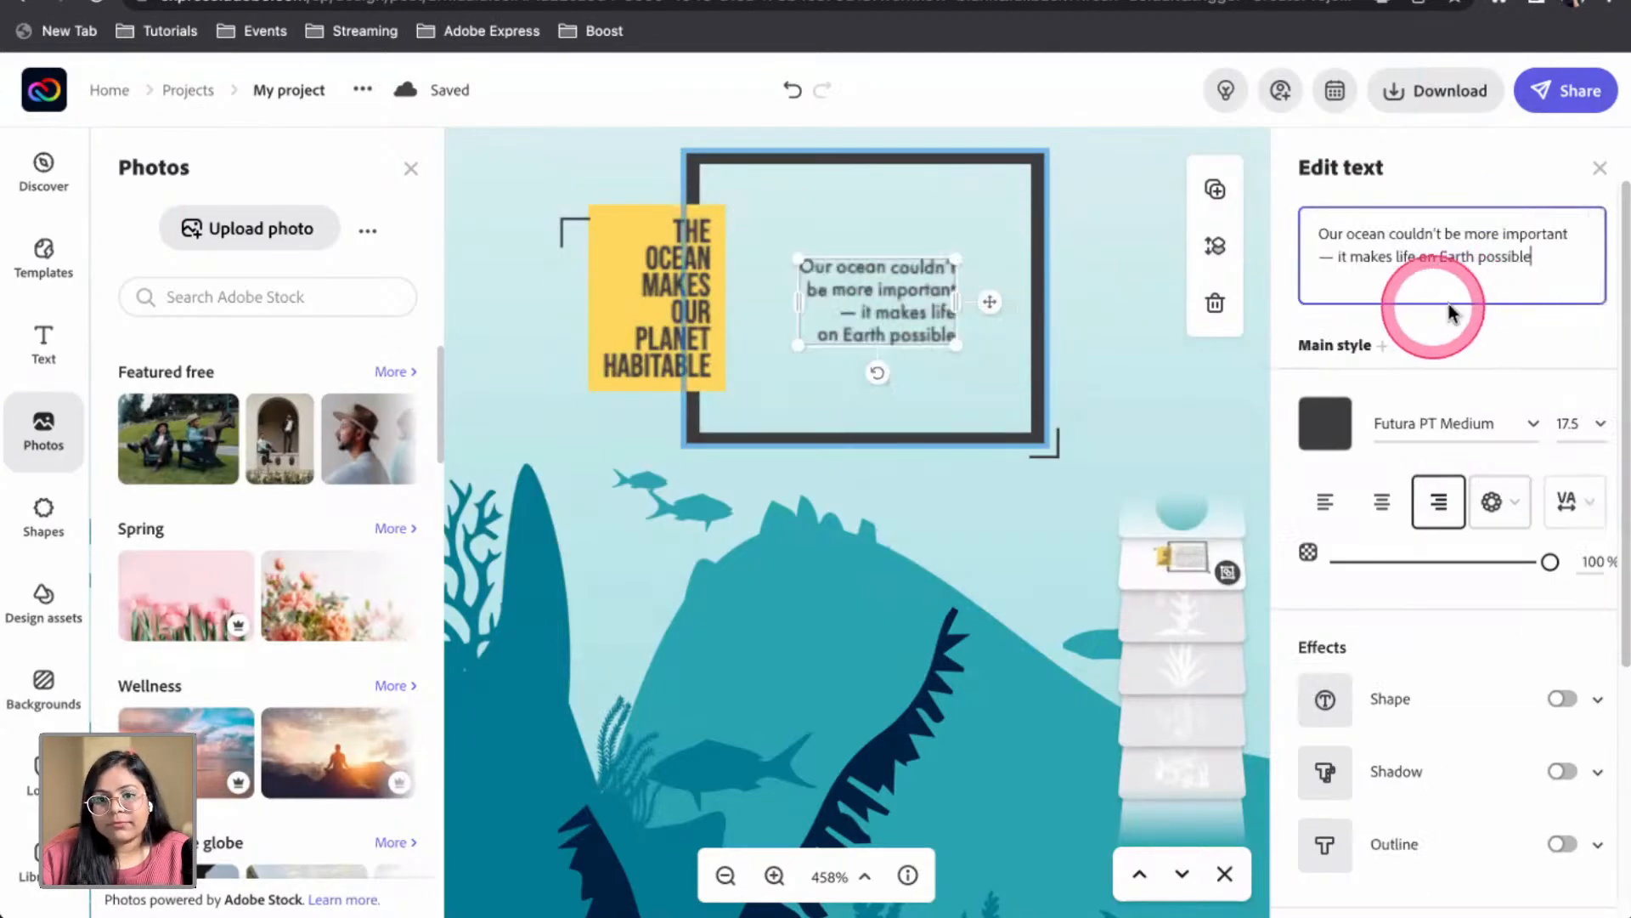
Enlarge the "Our ocean couldn't be more important" text and position it so its four lines fill the dark frame
drag(993, 188, 995, 190)
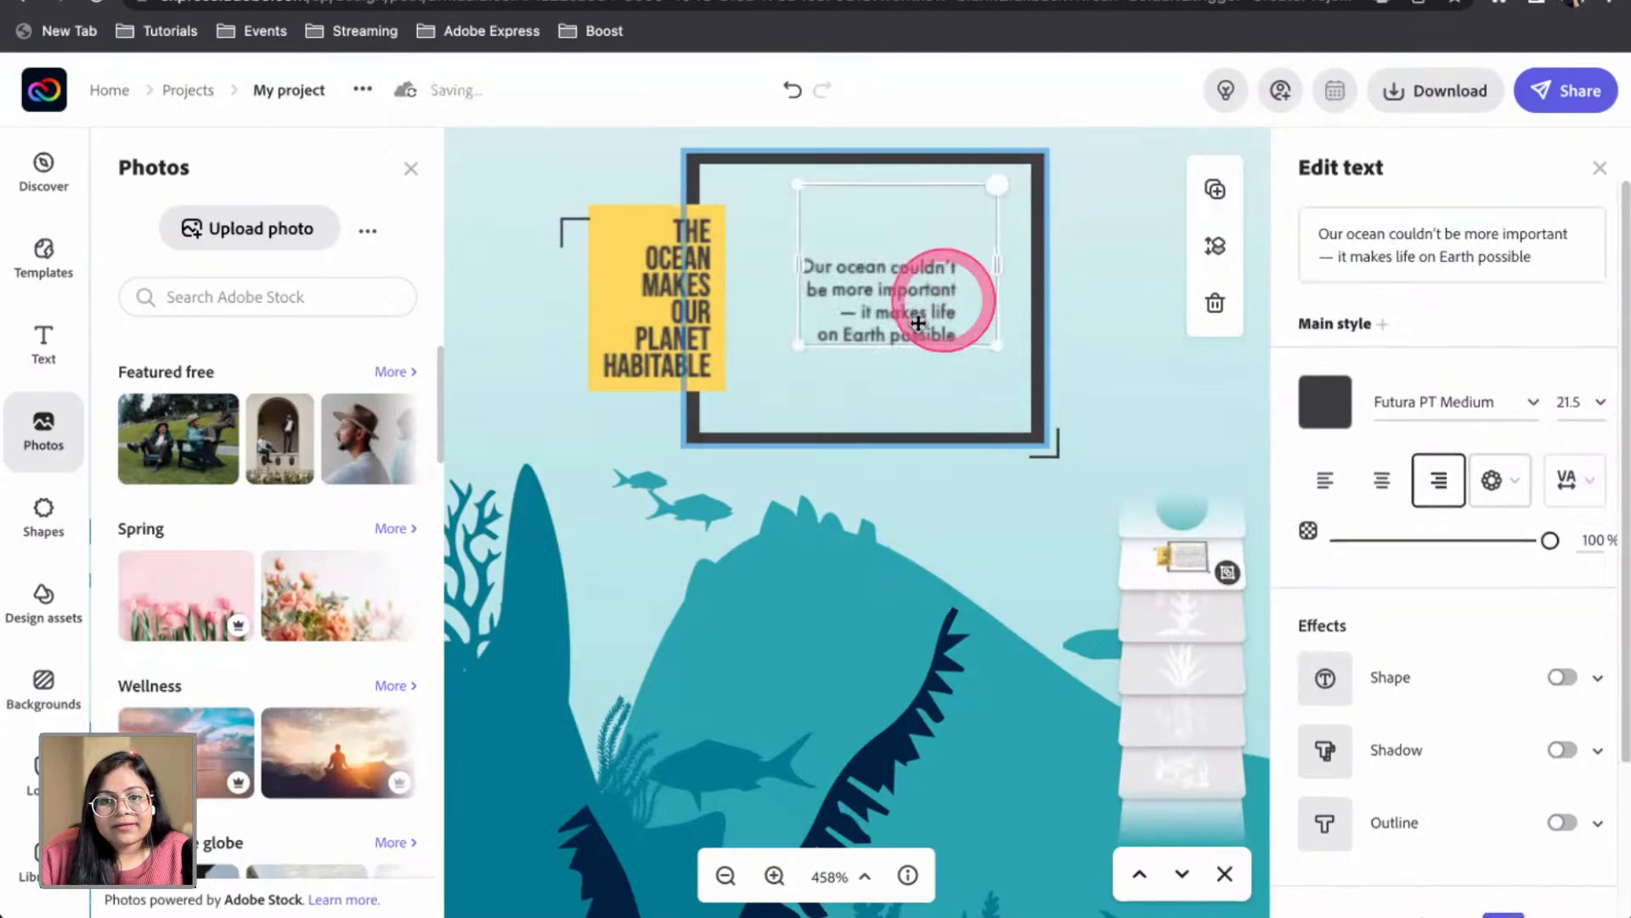
drag(808, 335, 781, 394)
drag(1008, 282, 963, 286)
click(828, 484)
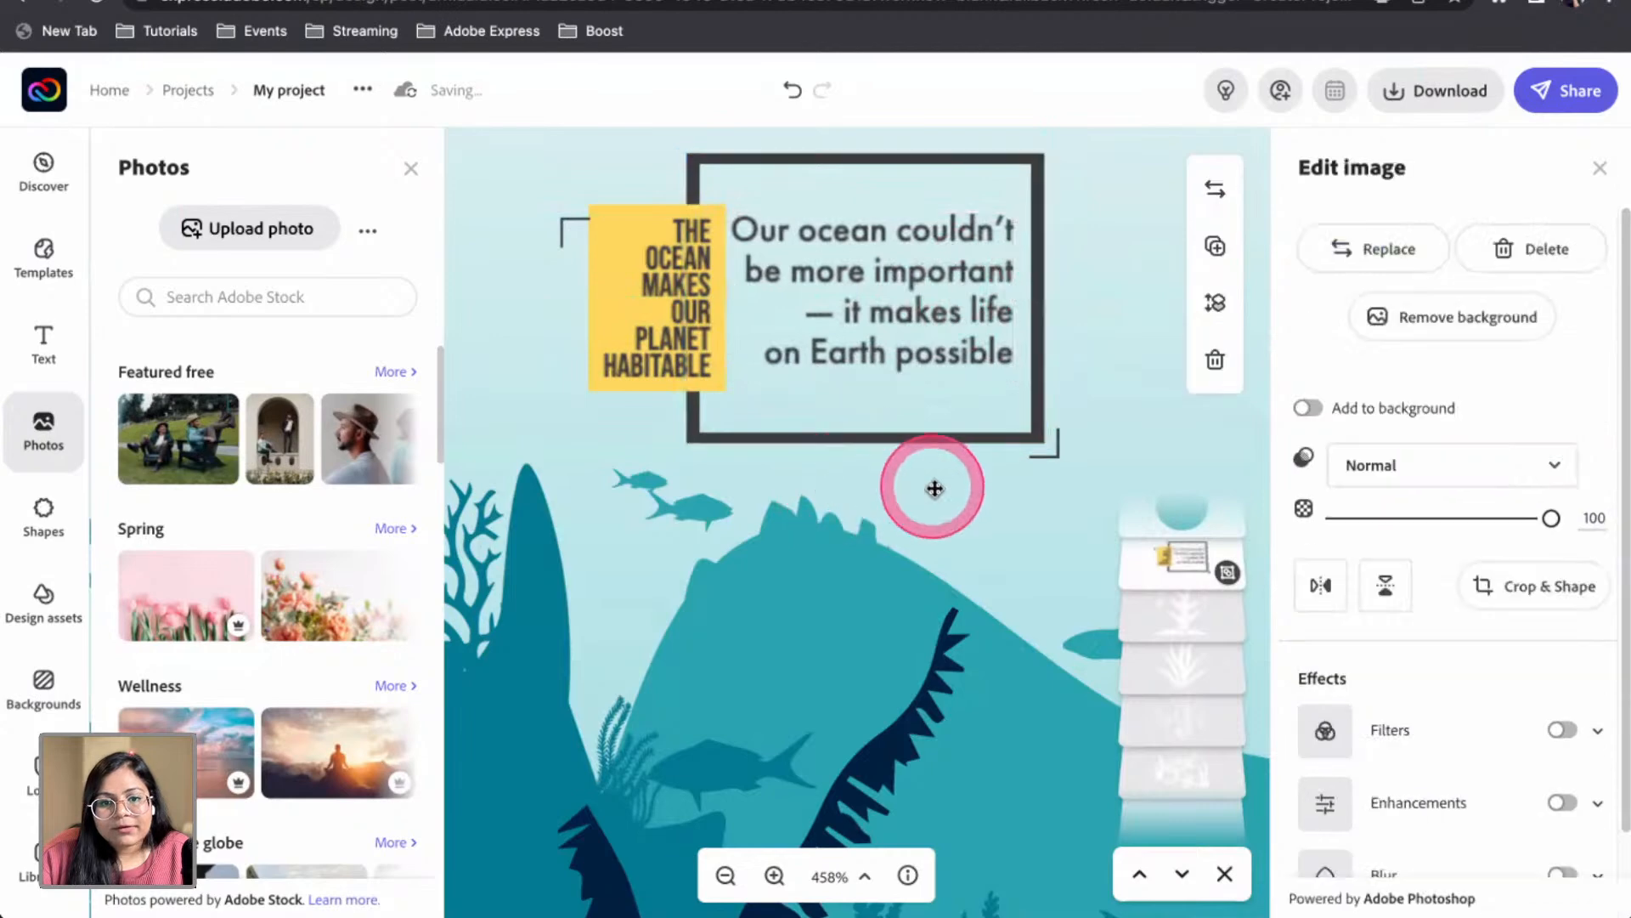
Set the size of the background shape behind "THE OCEAN MAKES OUR PLANET HABITABLE" to 38
scroll(935, 491, down, 4)
scroll(924, 495, down, 3)
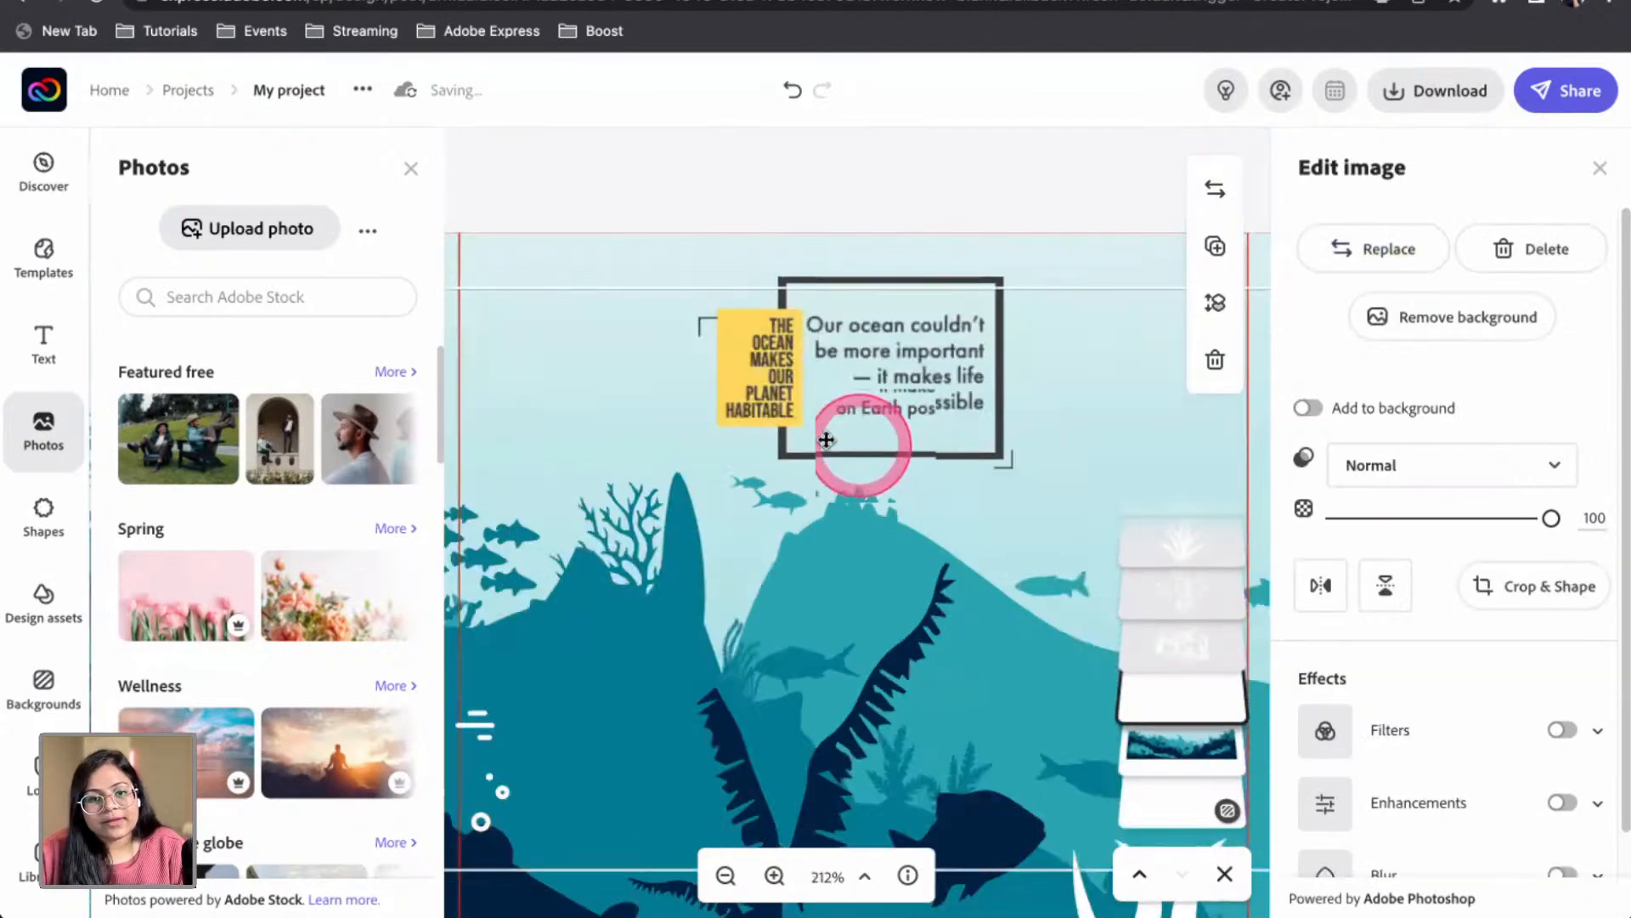
click(410, 181)
click(649, 328)
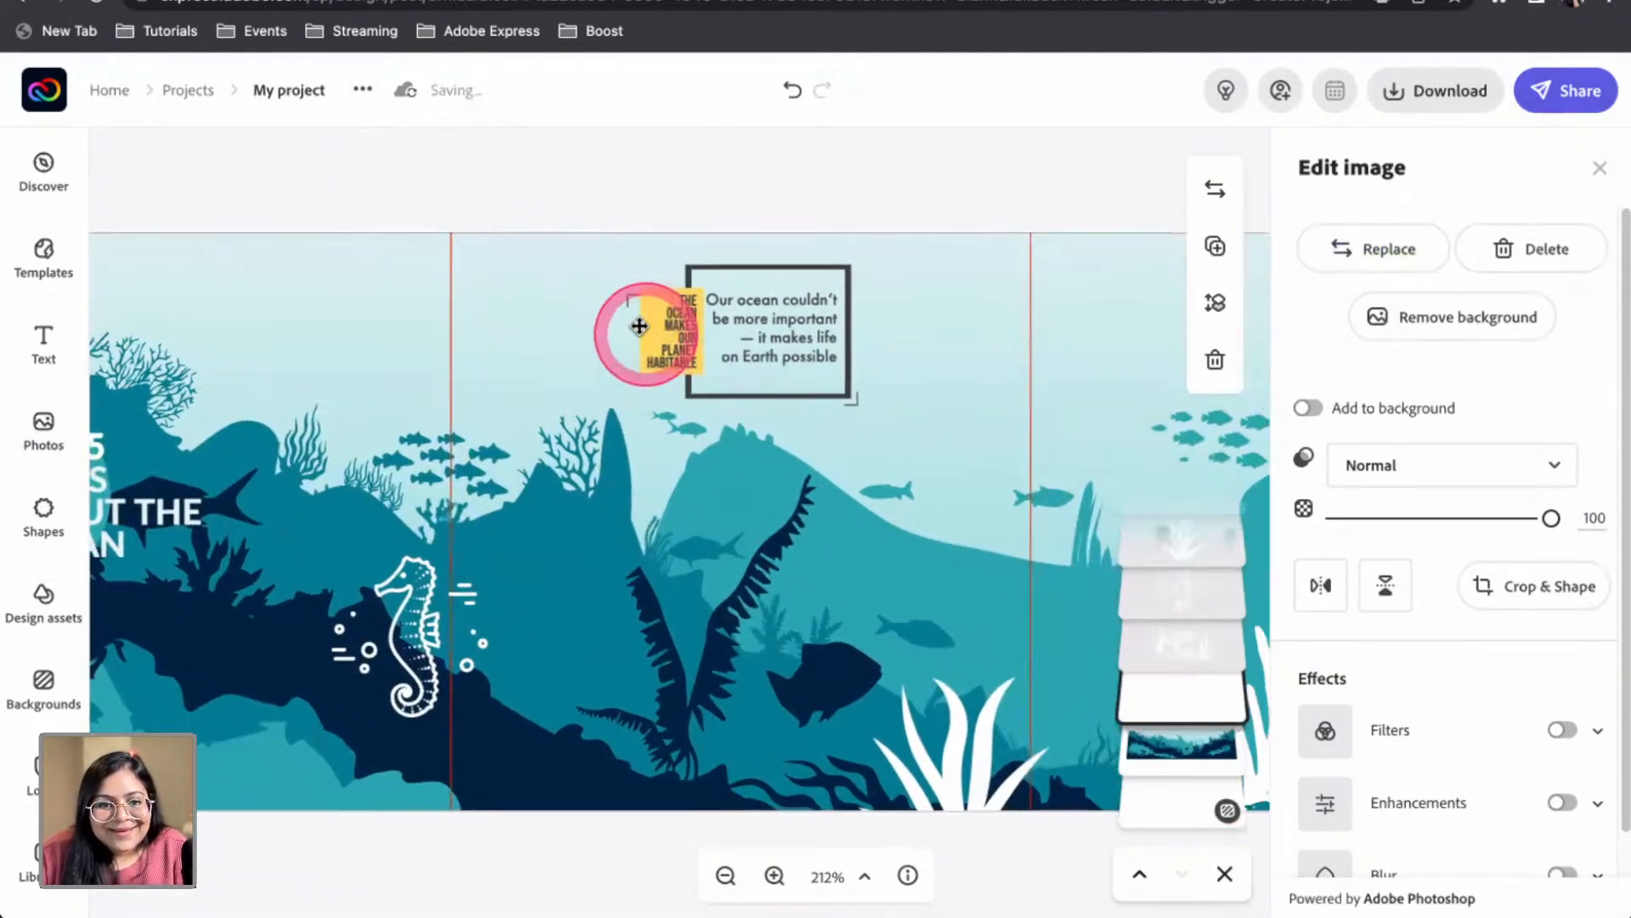
click(649, 318)
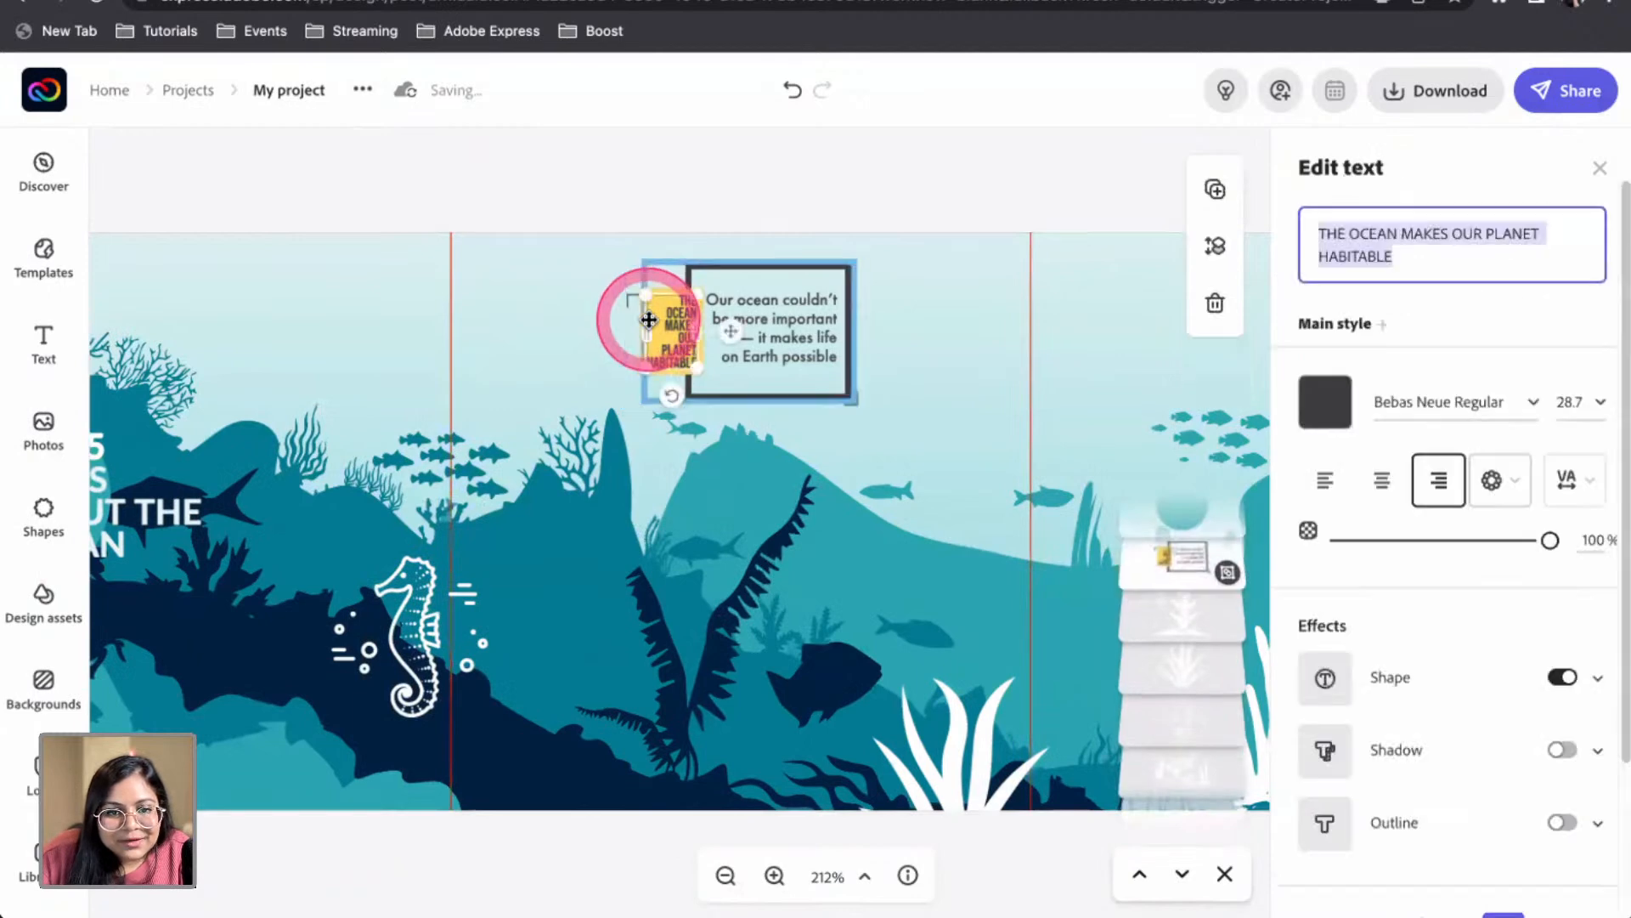
click(1596, 706)
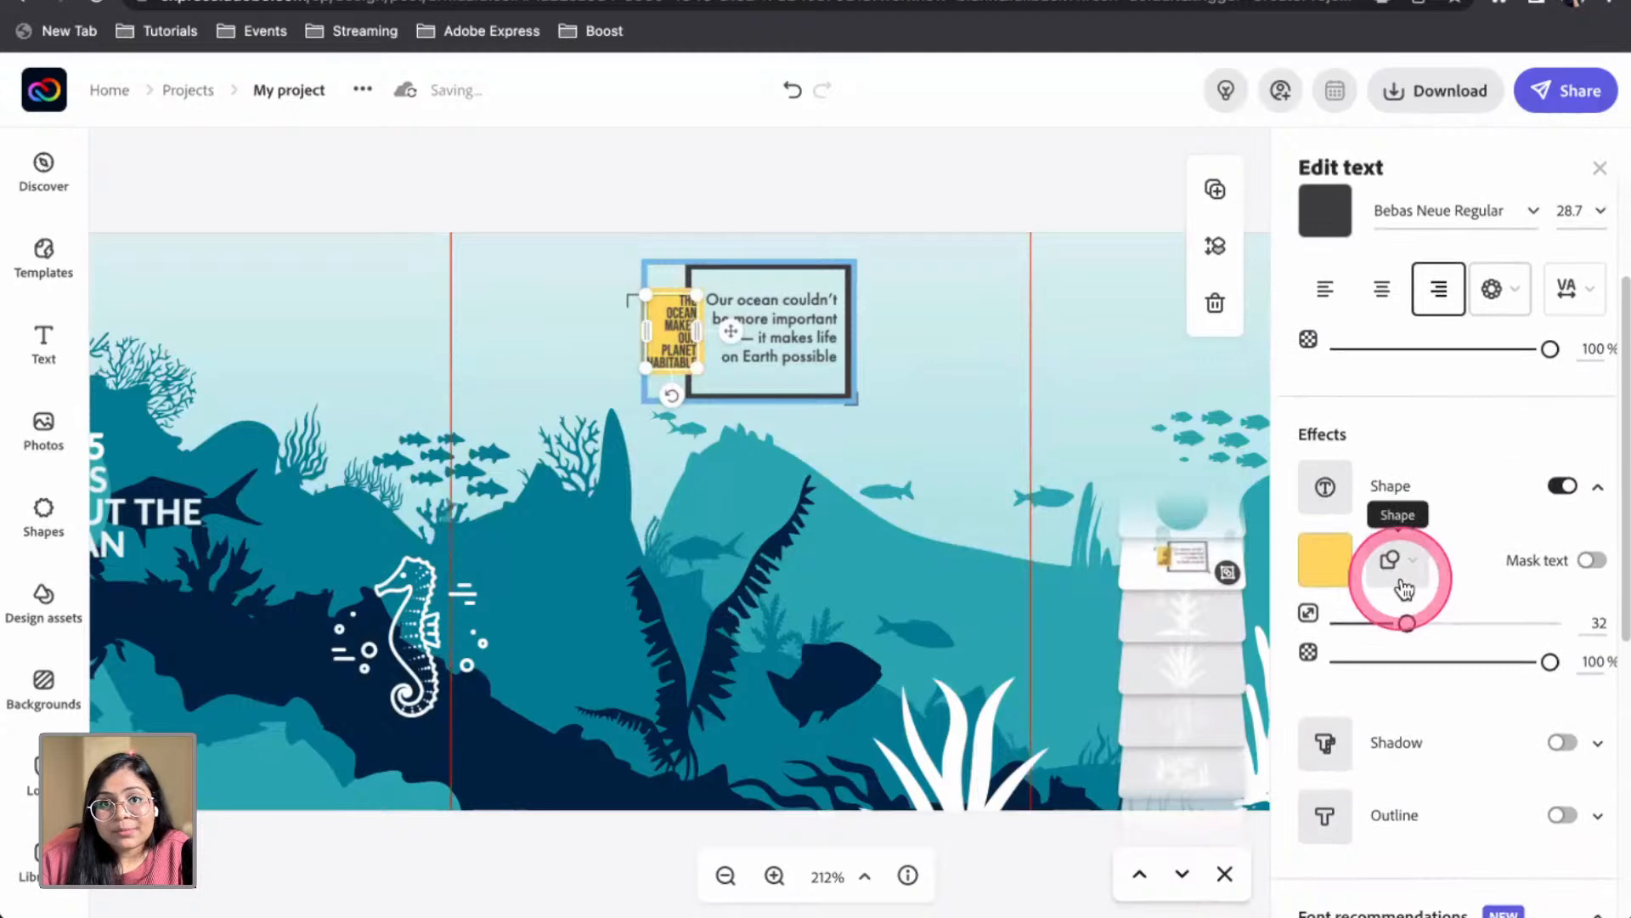
drag(1407, 623, 1419, 625)
Try a light #E8F5F5 background shape for the heading with navy text sampled from the dark fish
click(1324, 558)
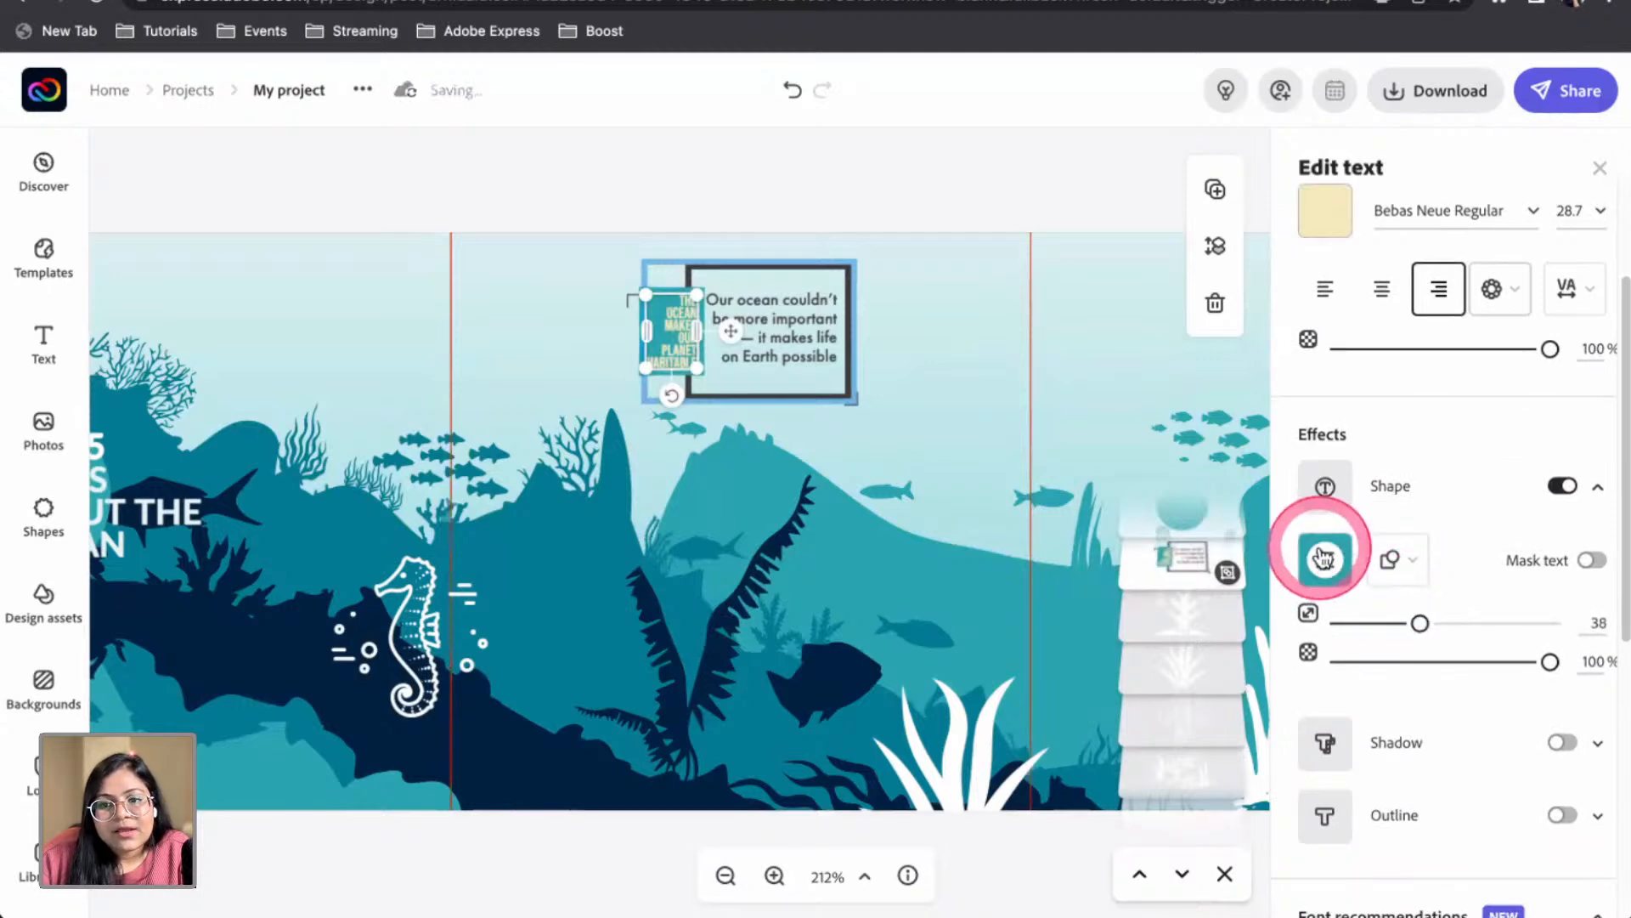
click(1151, 478)
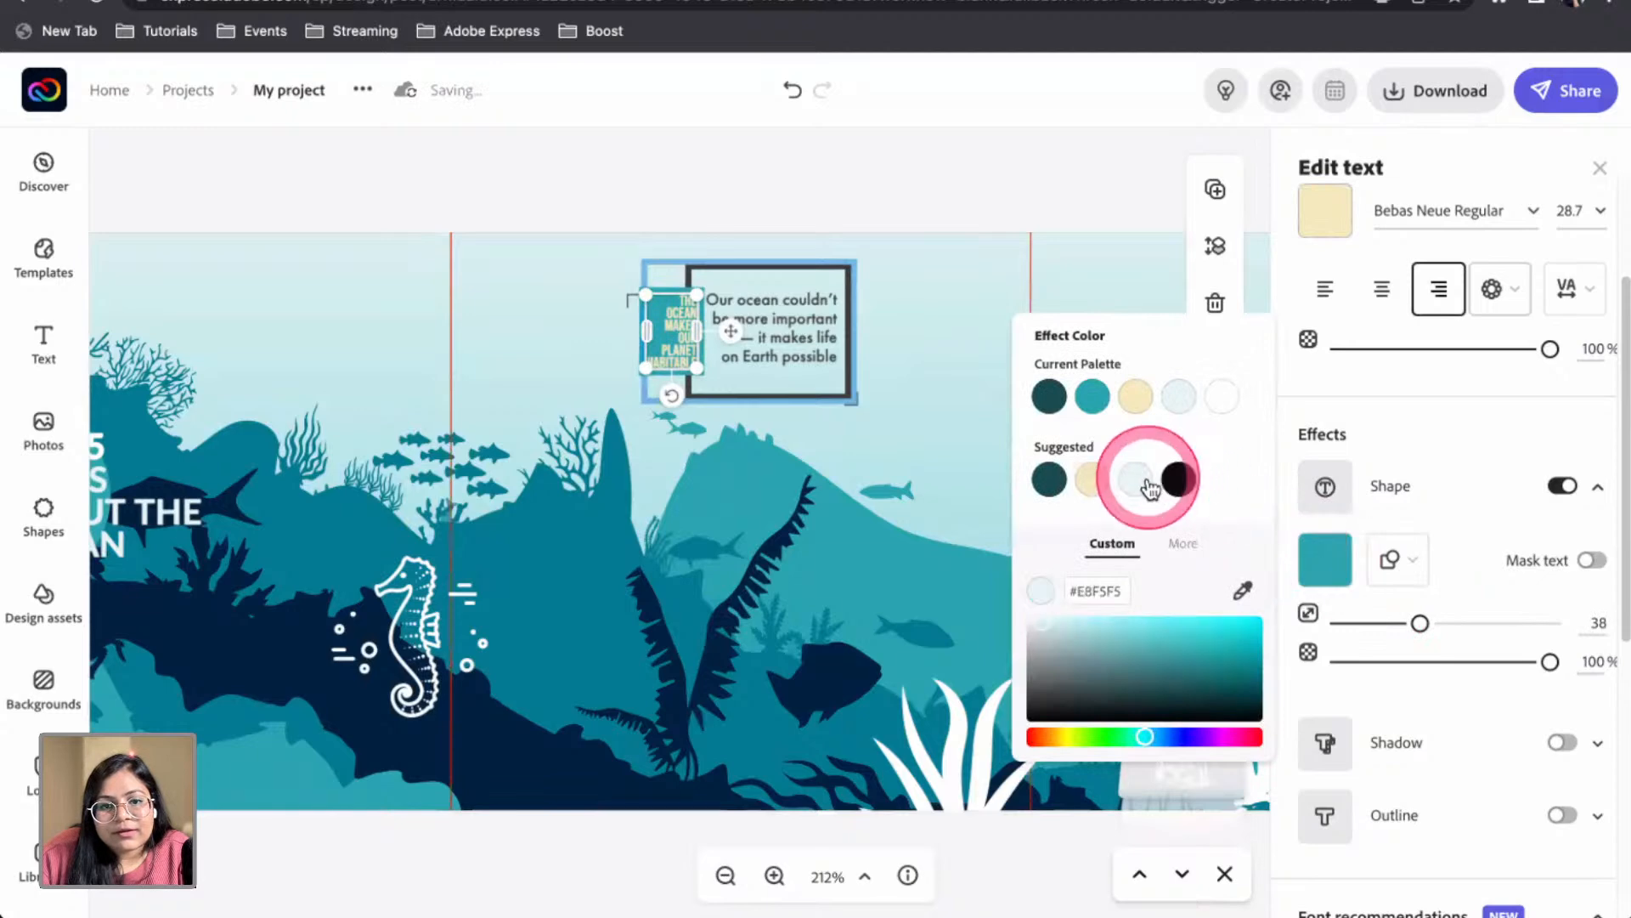
click(1326, 212)
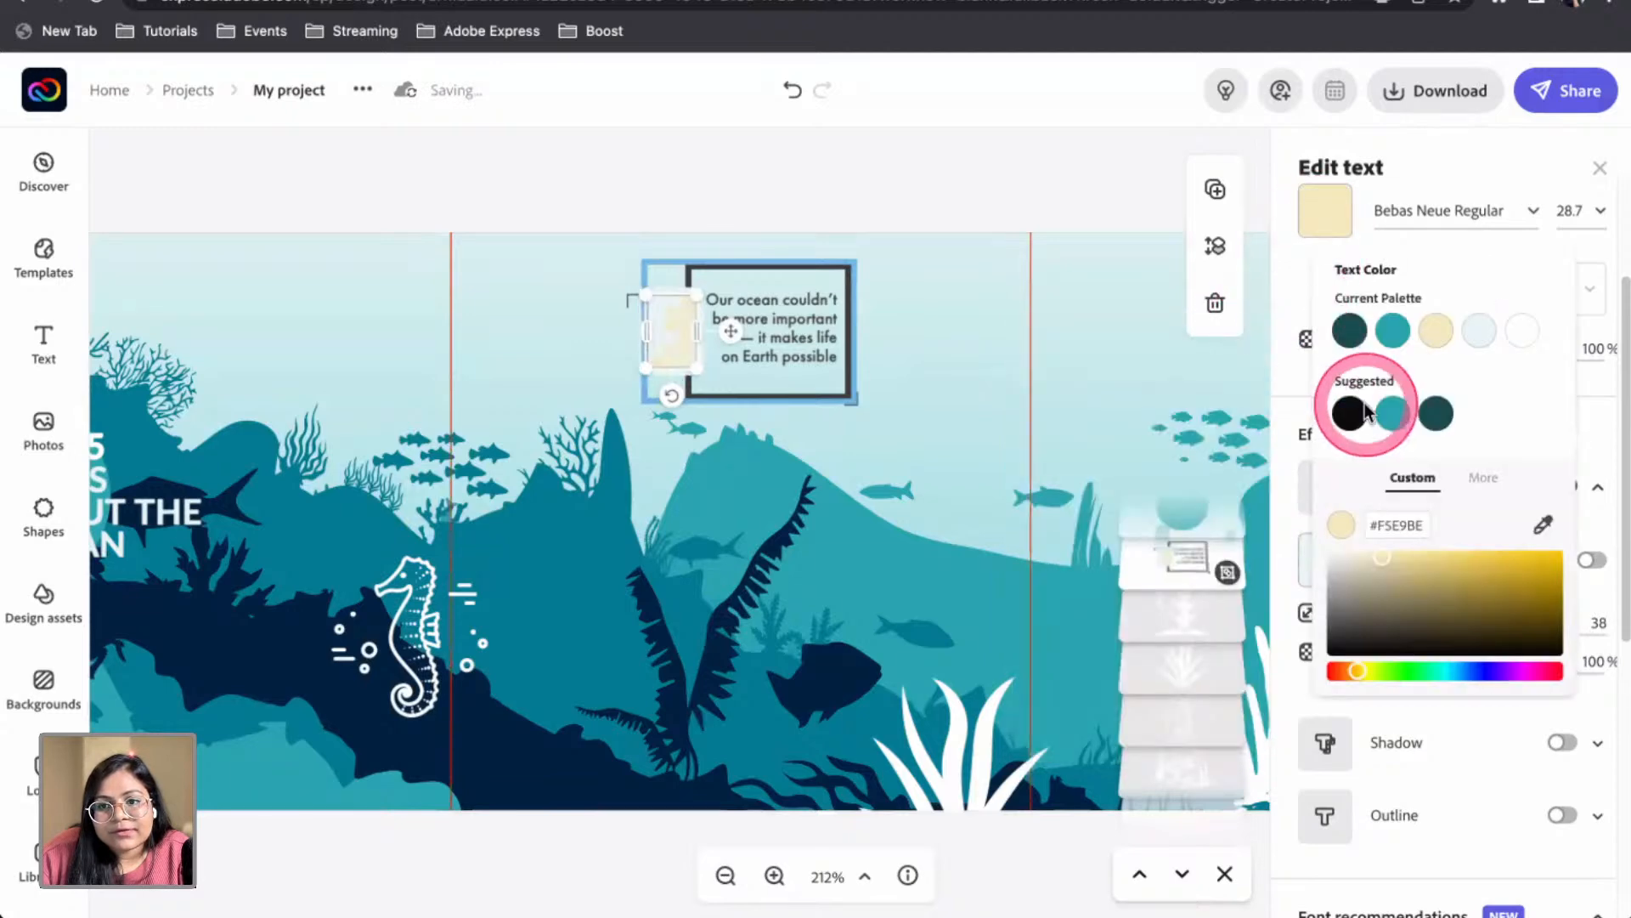
click(1543, 524)
click(841, 677)
click(859, 222)
click(961, 293)
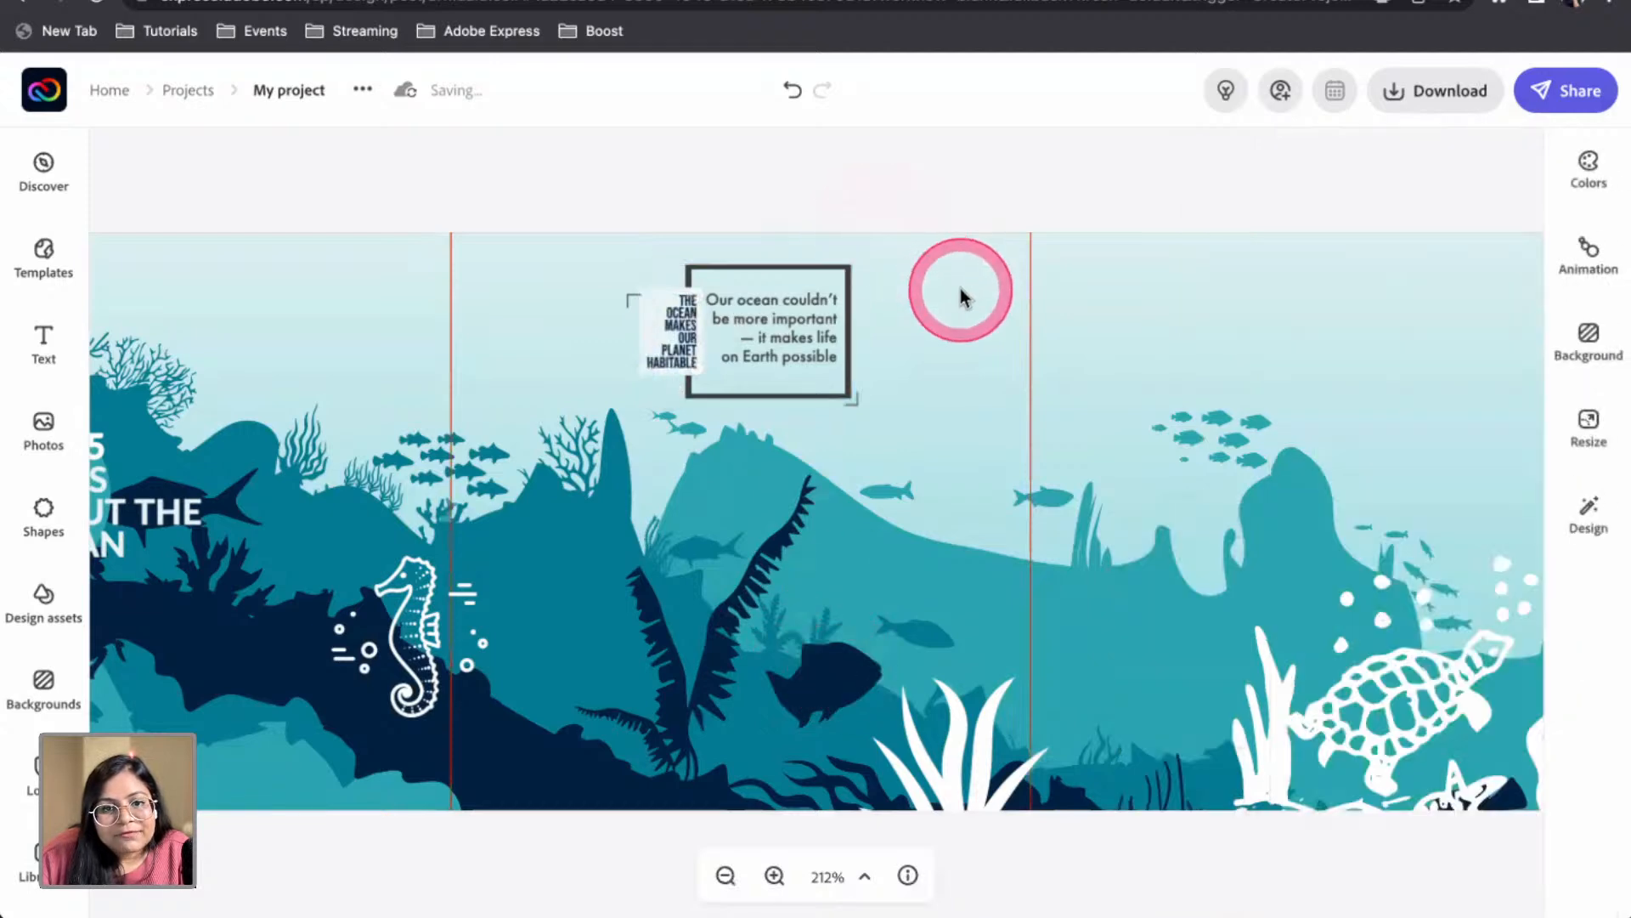
Change the heading's background shape color to the palette teal #2CA5B0
click(662, 330)
click(1227, 302)
click(660, 333)
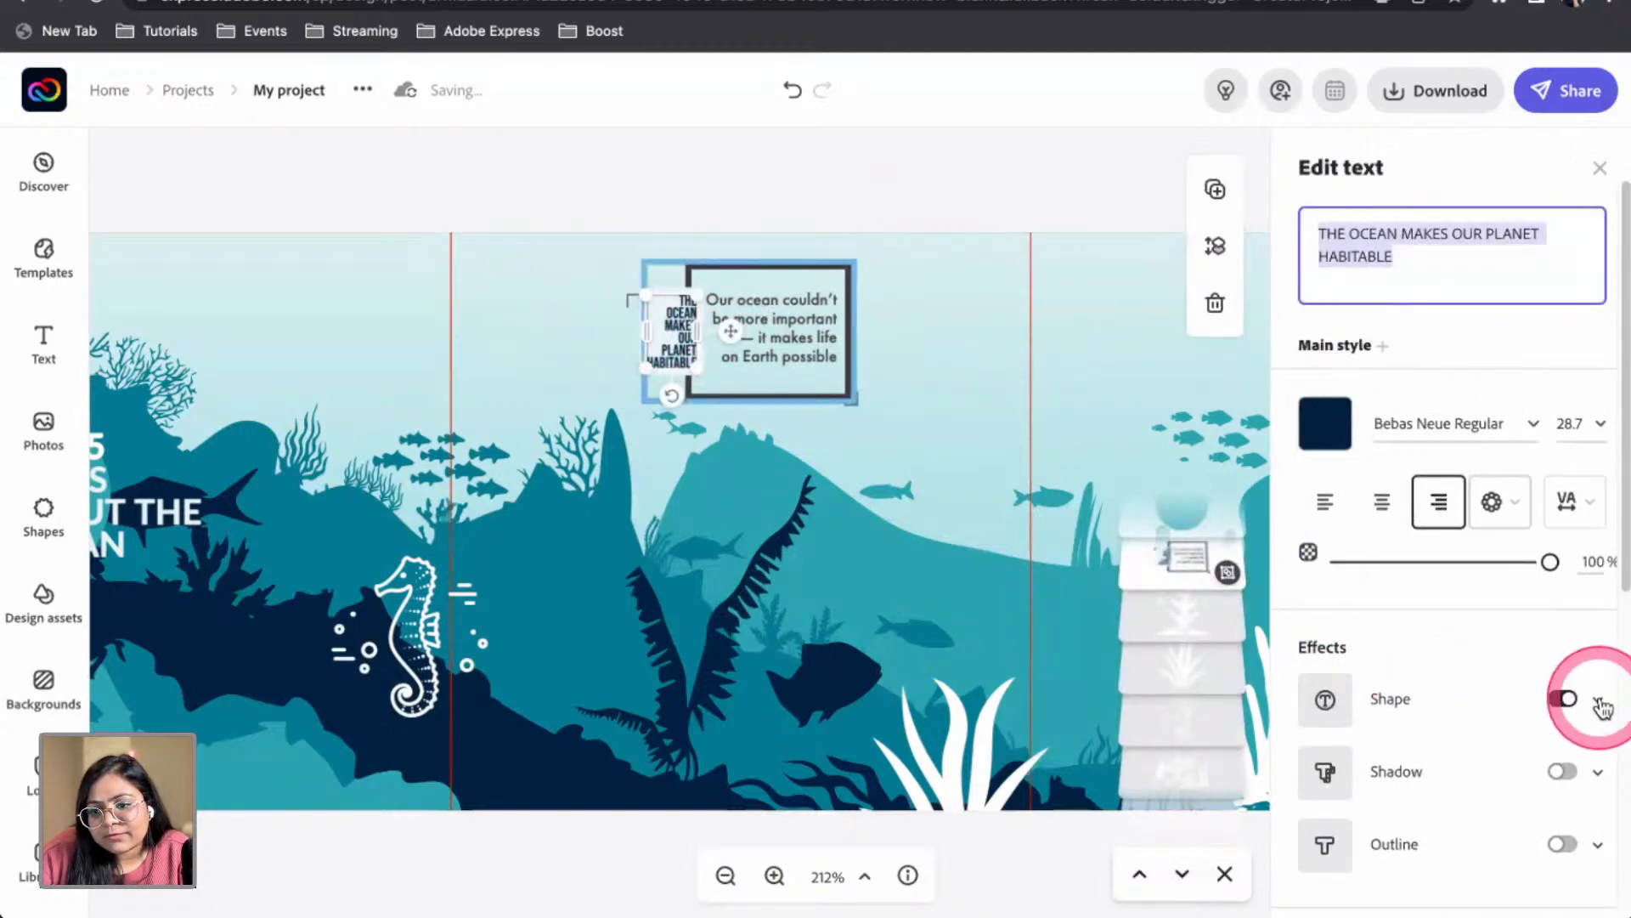
click(1599, 701)
click(1326, 751)
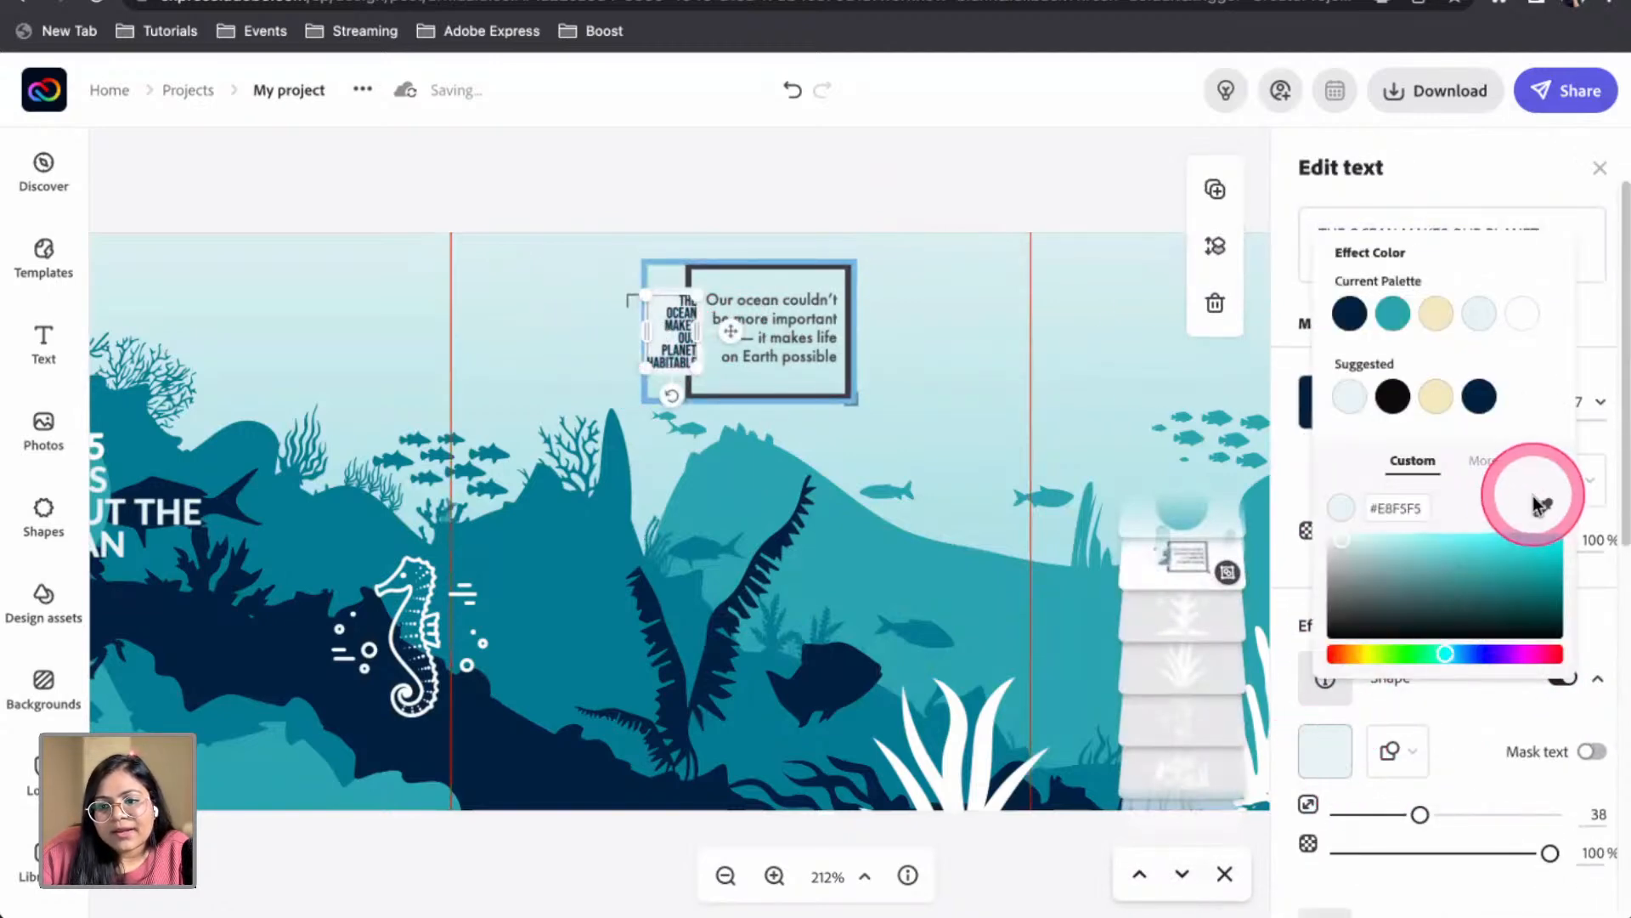
click(1396, 316)
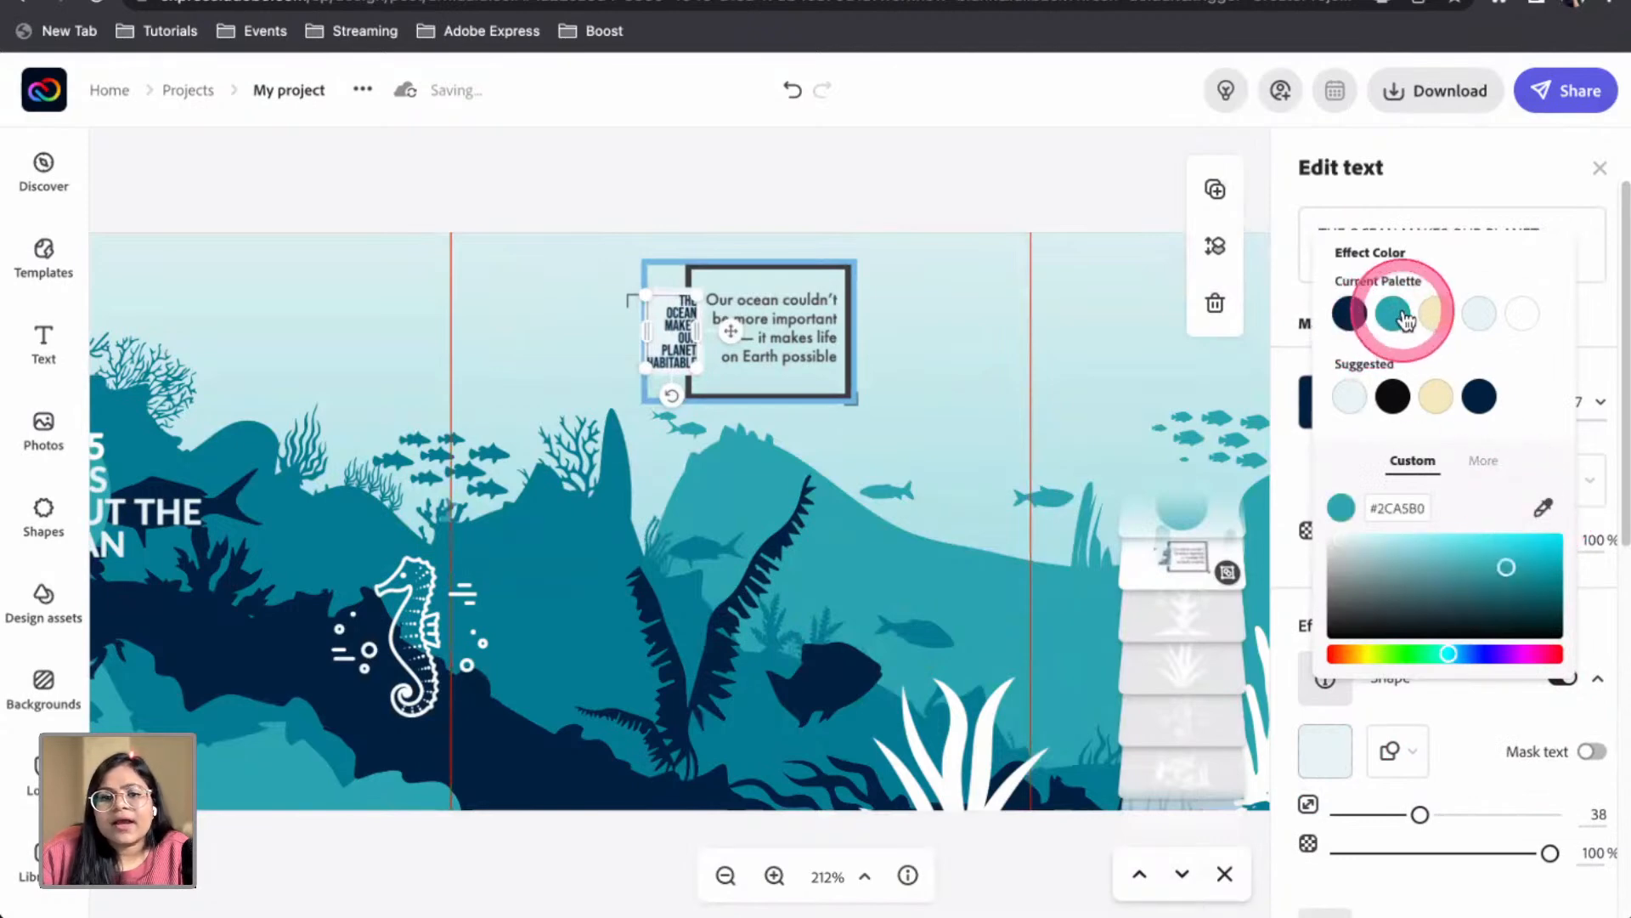
click(1292, 362)
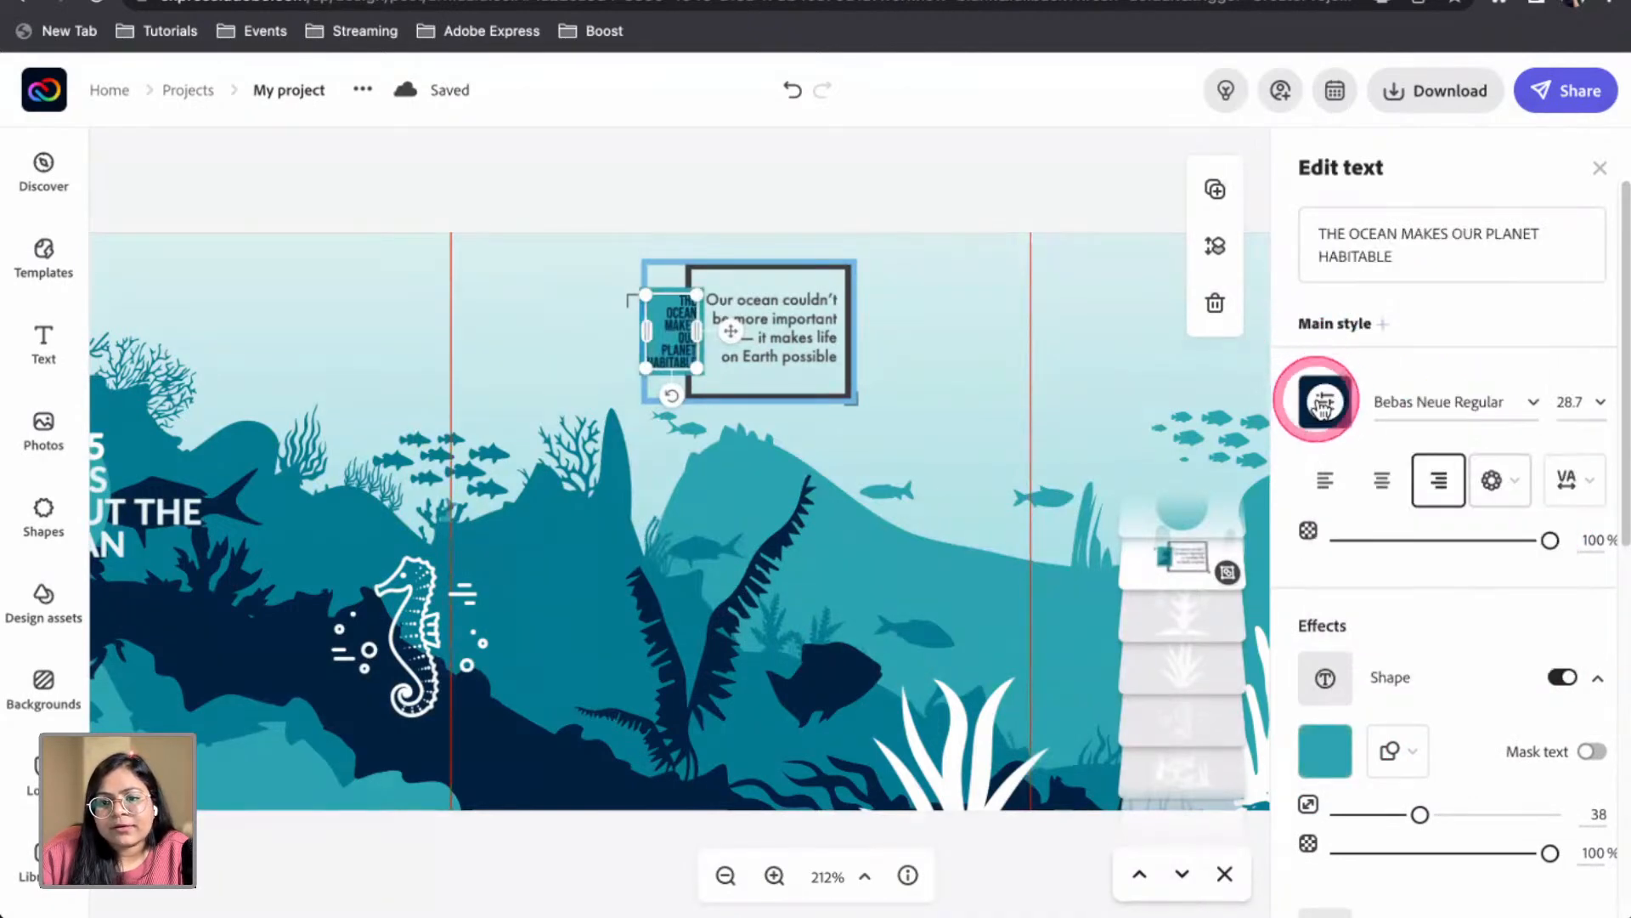
Change the text color of "THE OCEAN MAKES OUR PLANET HABITABLE" to white
click(1323, 399)
click(1231, 248)
click(890, 203)
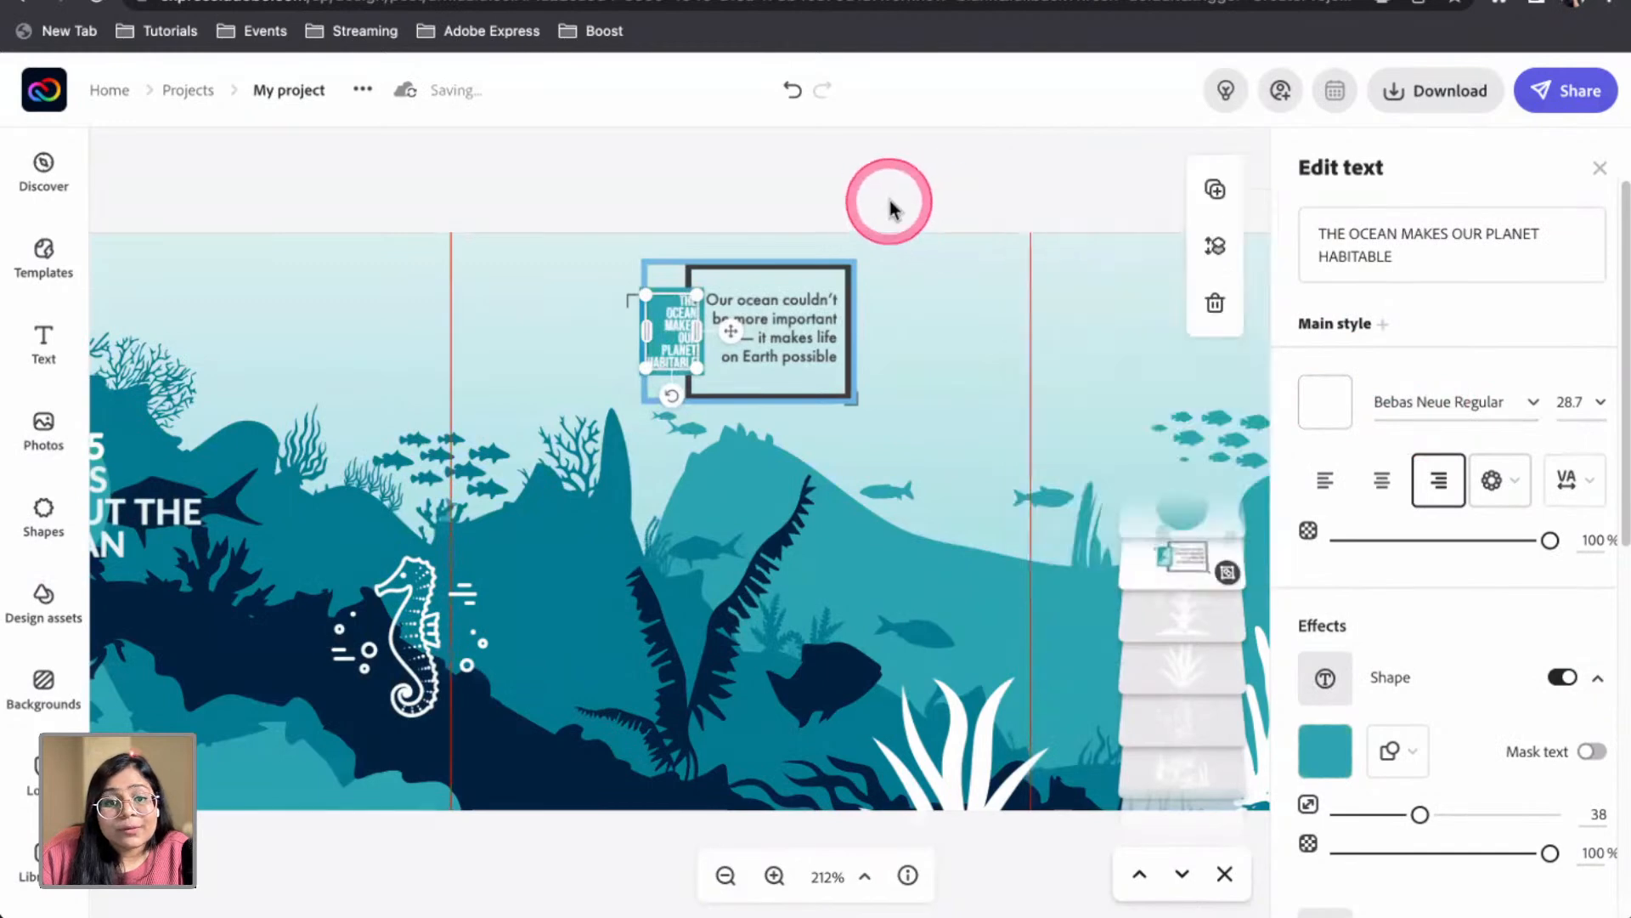
Search the shapes library for "bubbles"
scroll(891, 202, right, 5)
scroll(890, 202, down, 1)
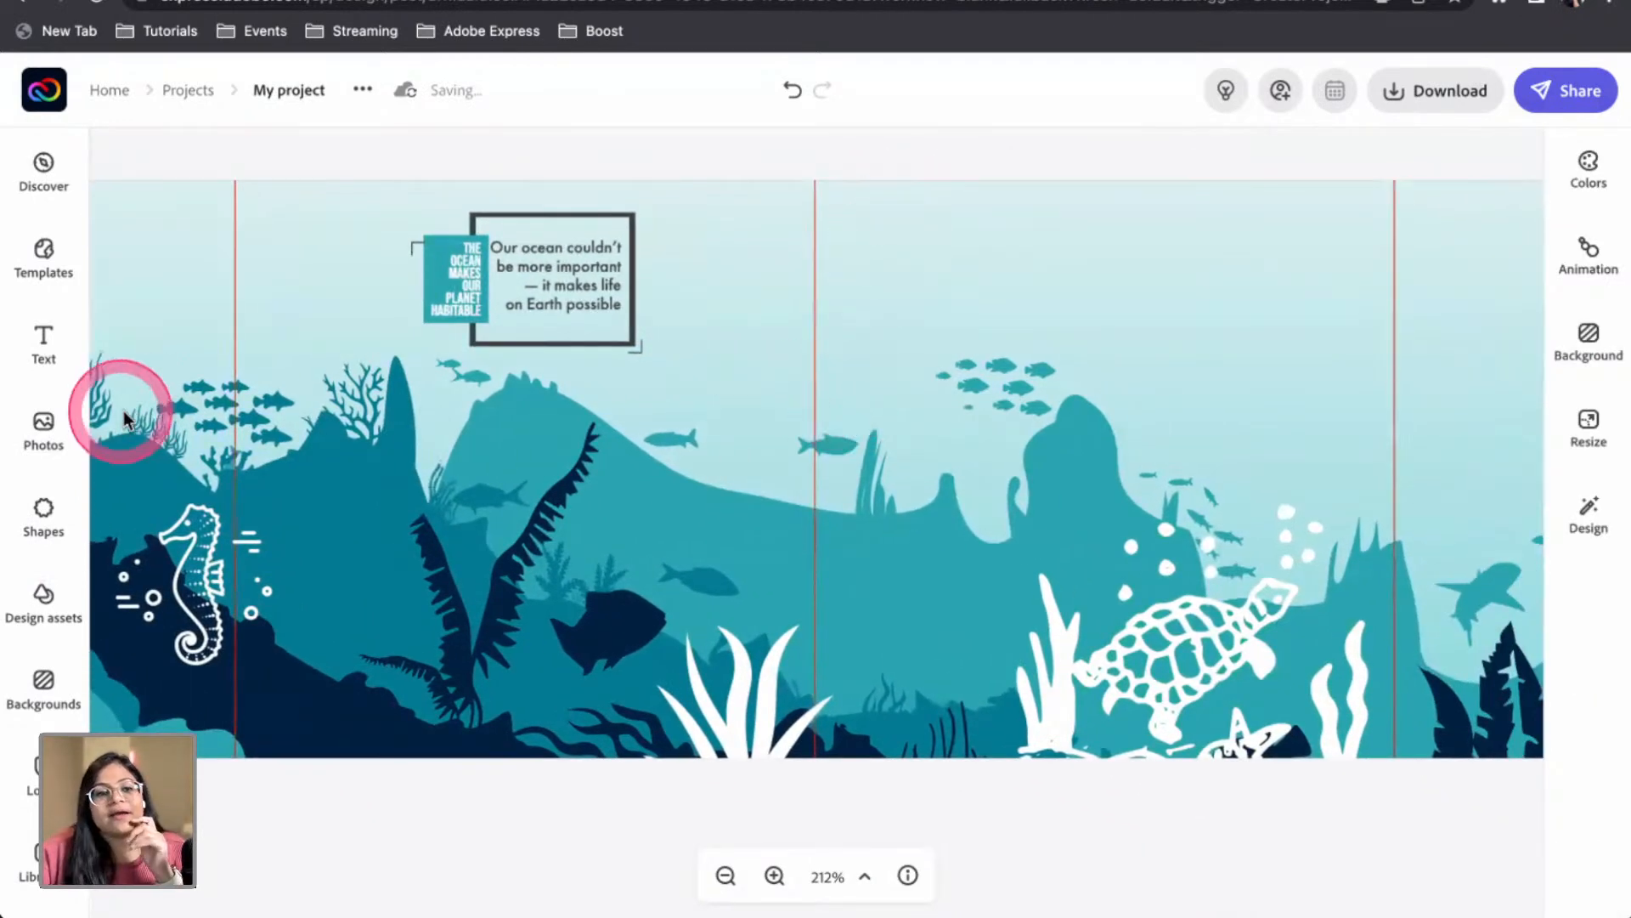
click(51, 517)
drag(253, 220, 100, 208)
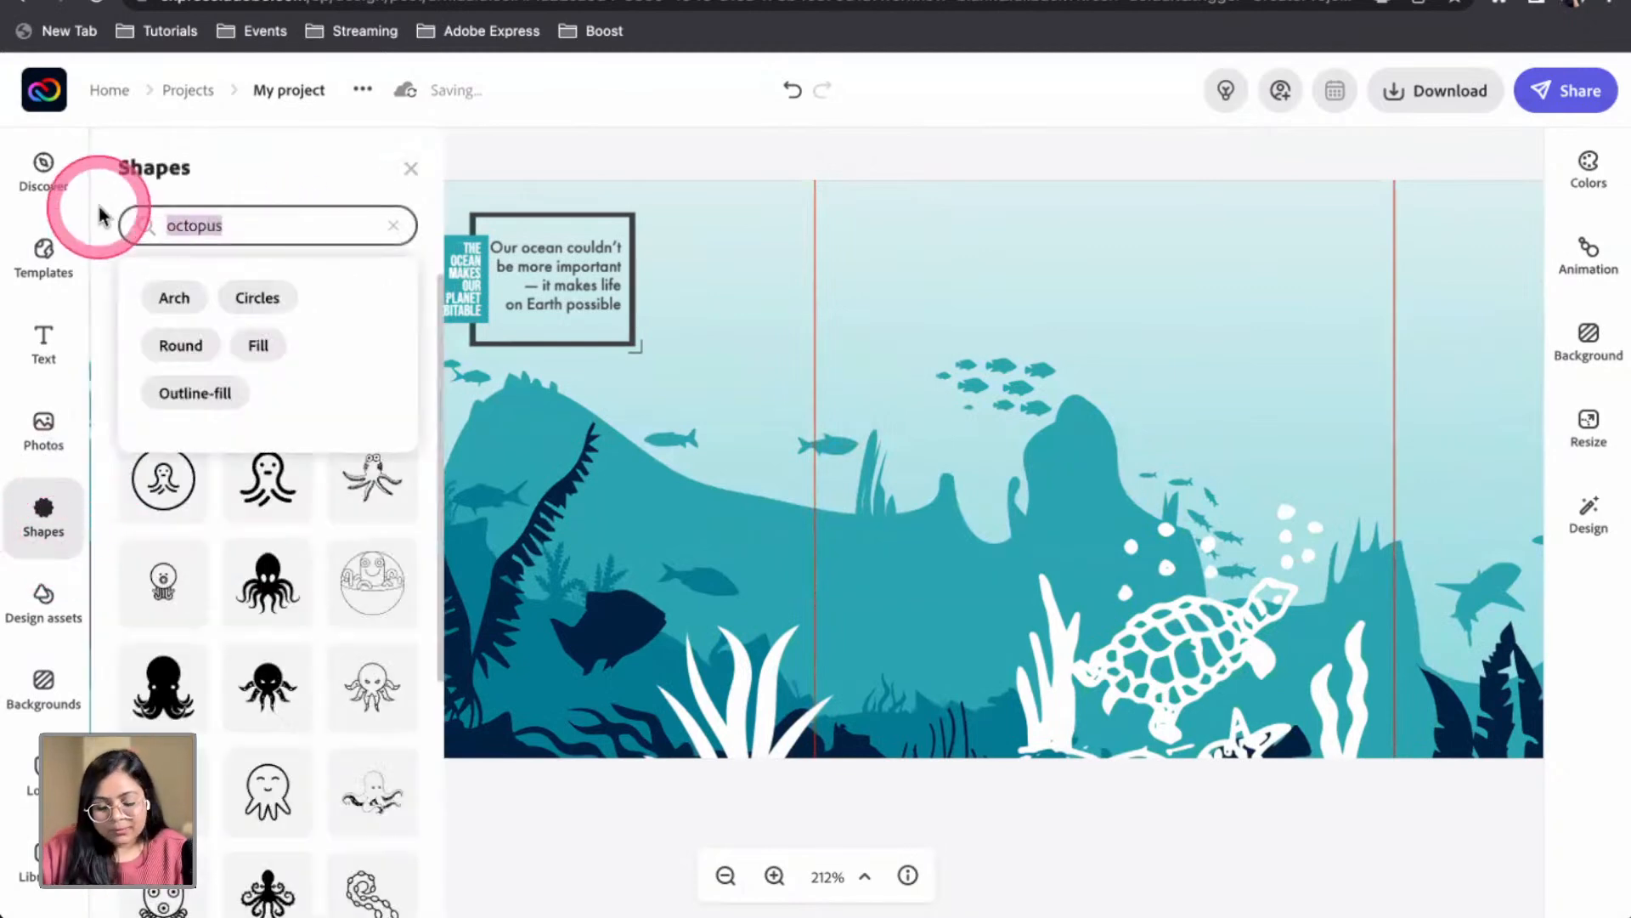
text(bubbles)
key(Return)
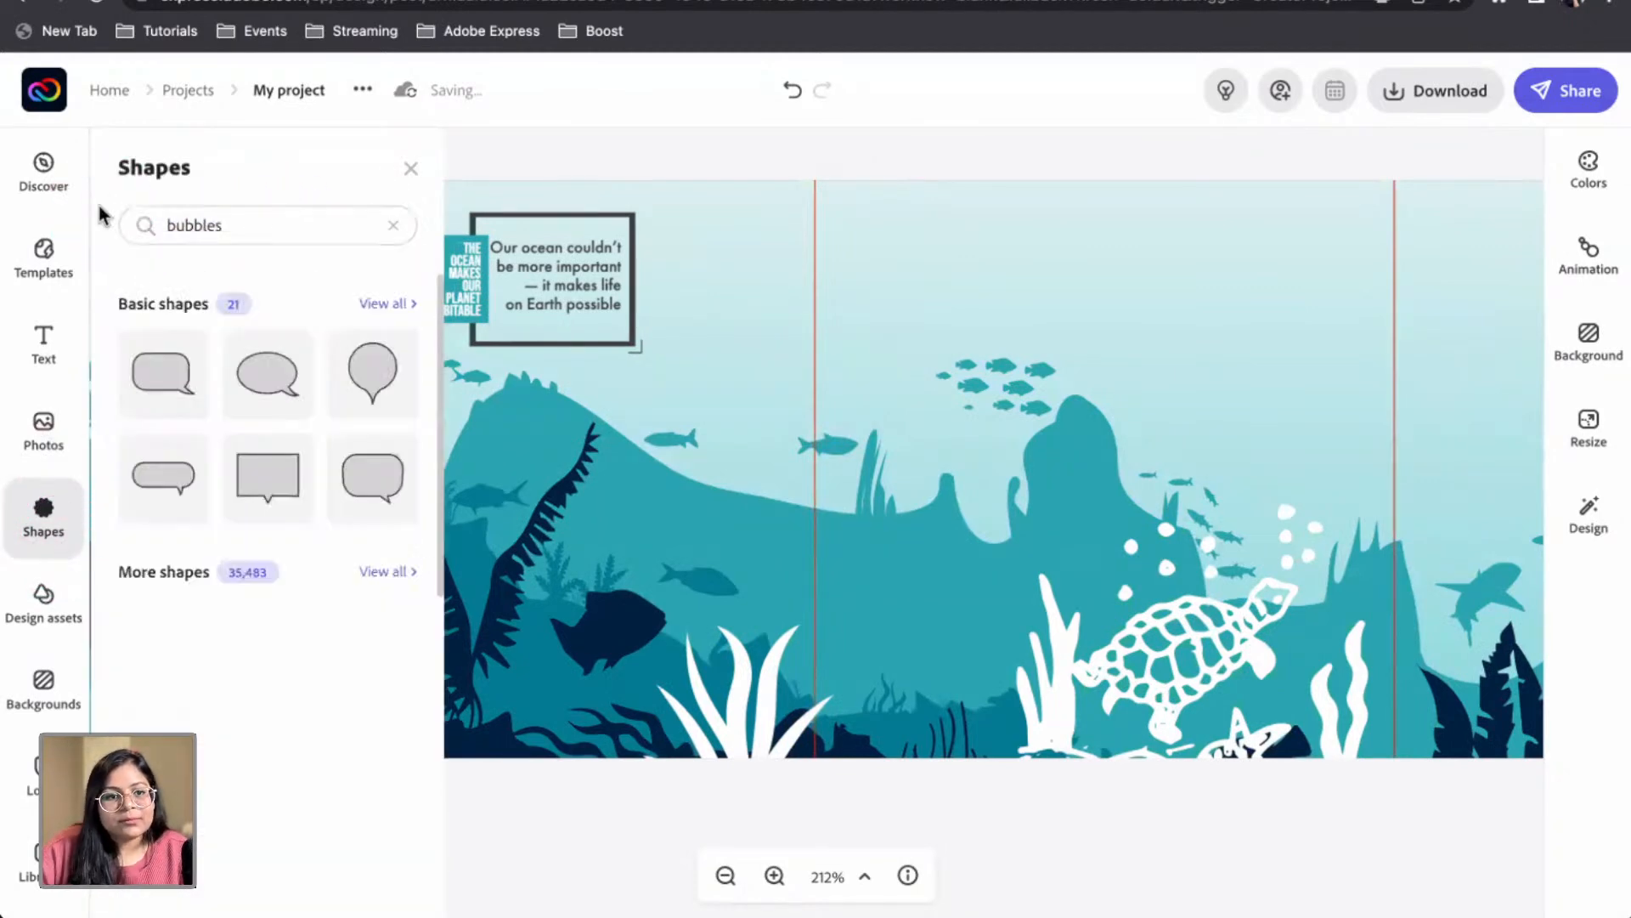
Add the four-bubble cluster shape to the canvas and move its two copies apart onto the third and fourth panels
drag(170, 659, 802, 618)
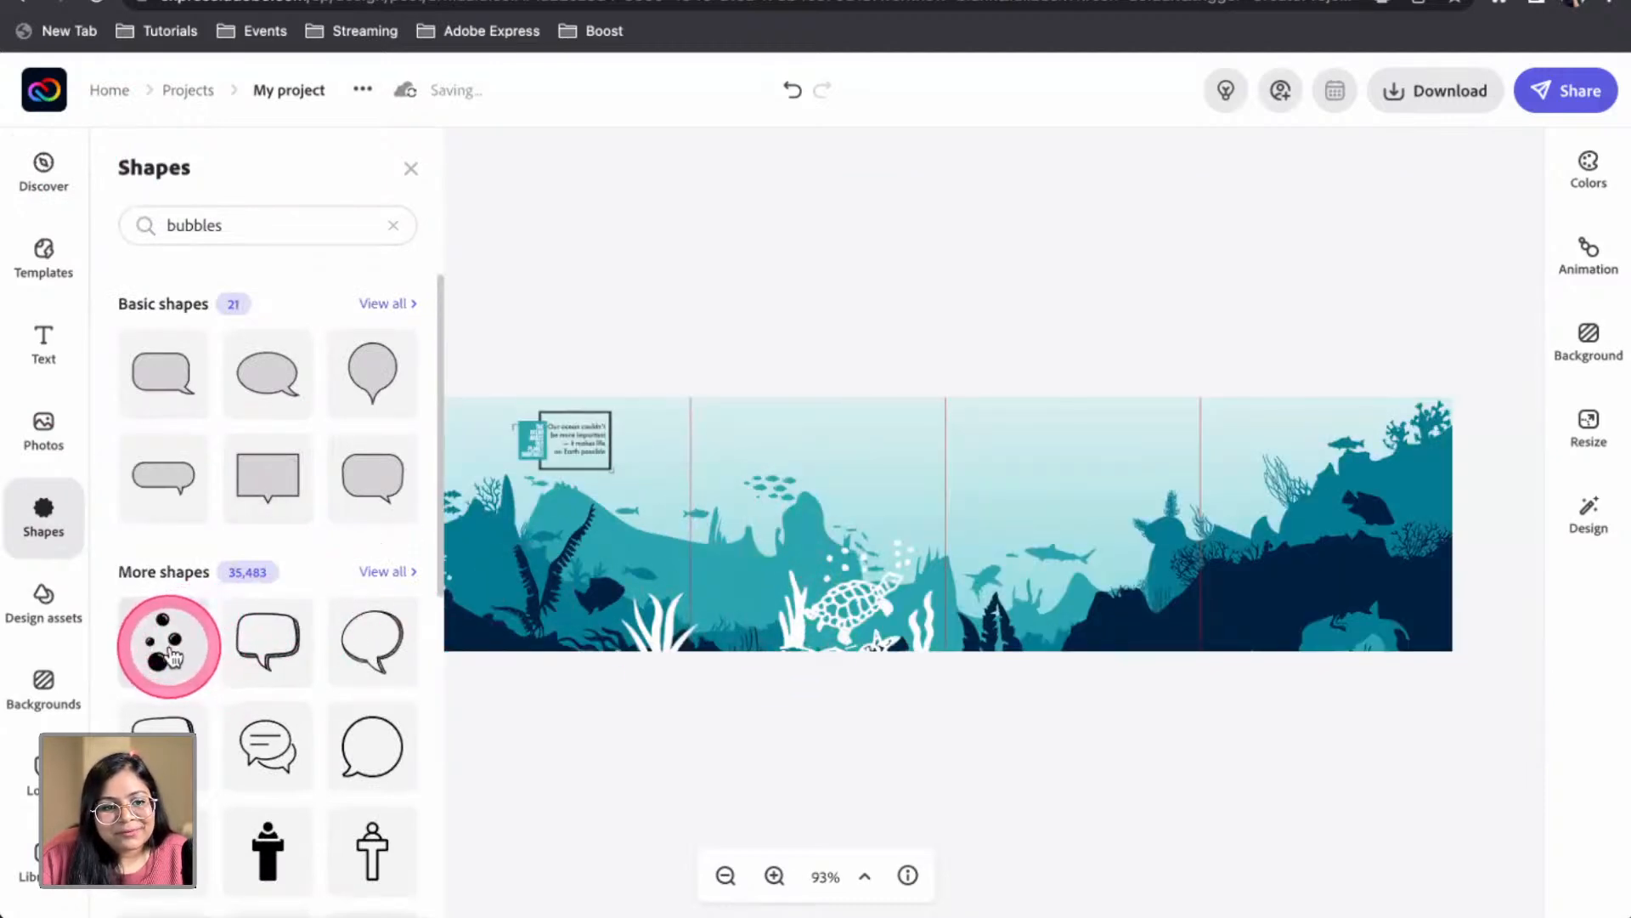
click(412, 169)
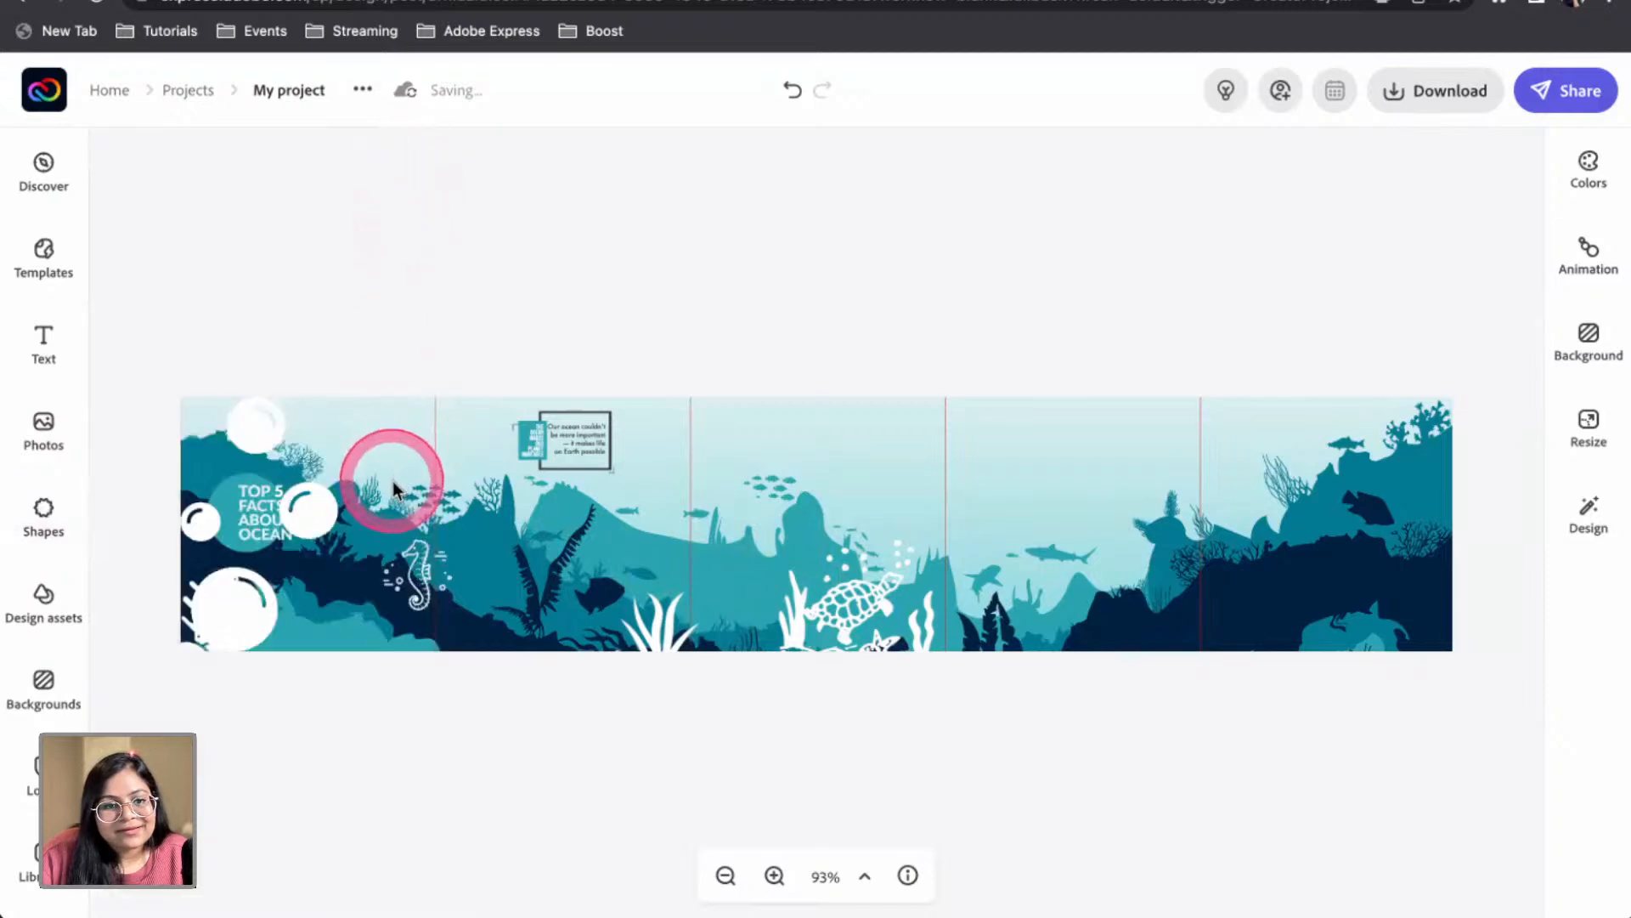
drag(328, 505, 804, 498)
drag(306, 450, 1045, 484)
Shrink one bubble cluster and place it in the second panel, above the white seaweed and beside the dark fish
click(787, 520)
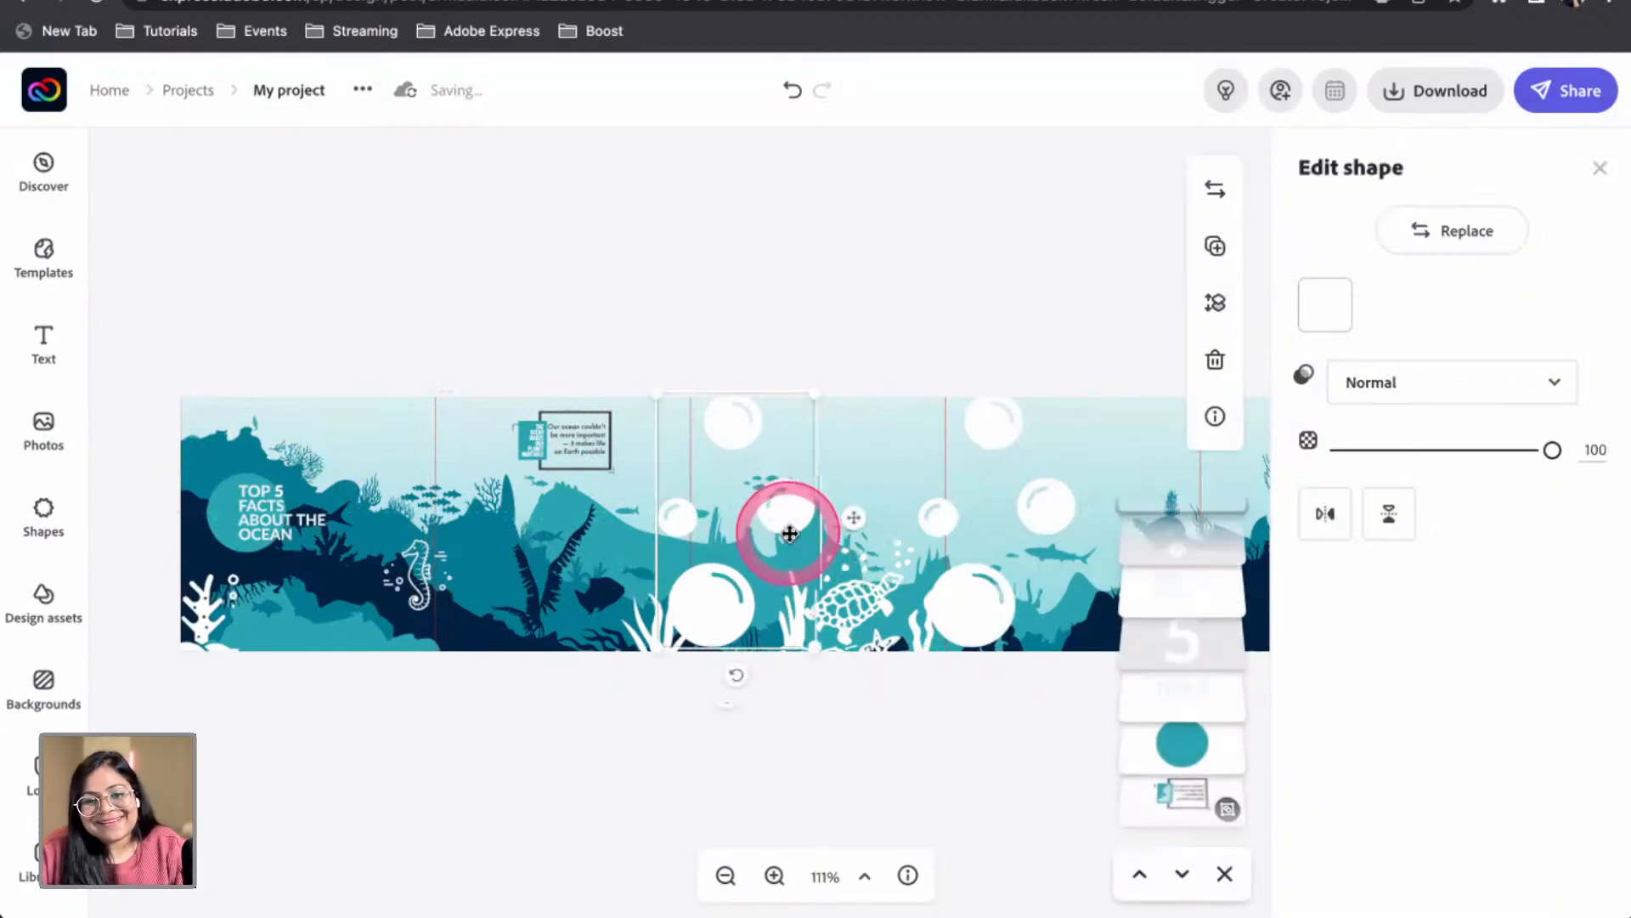
scroll(790, 532, up, 5)
drag(700, 372, 487, 581)
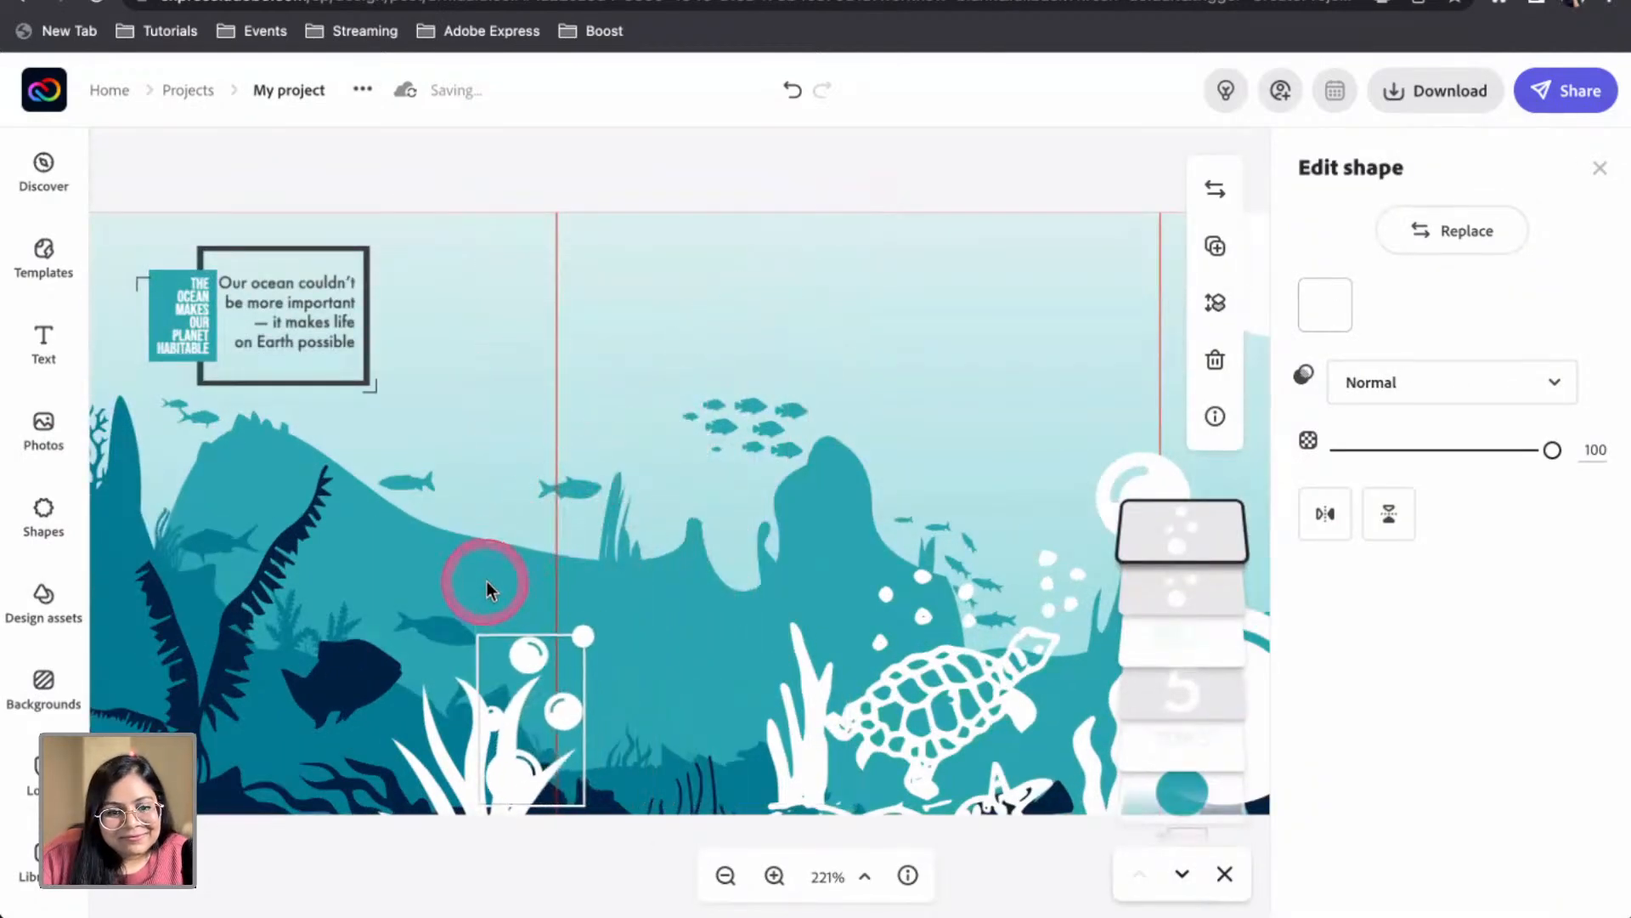
drag(536, 672, 546, 527)
click(510, 626)
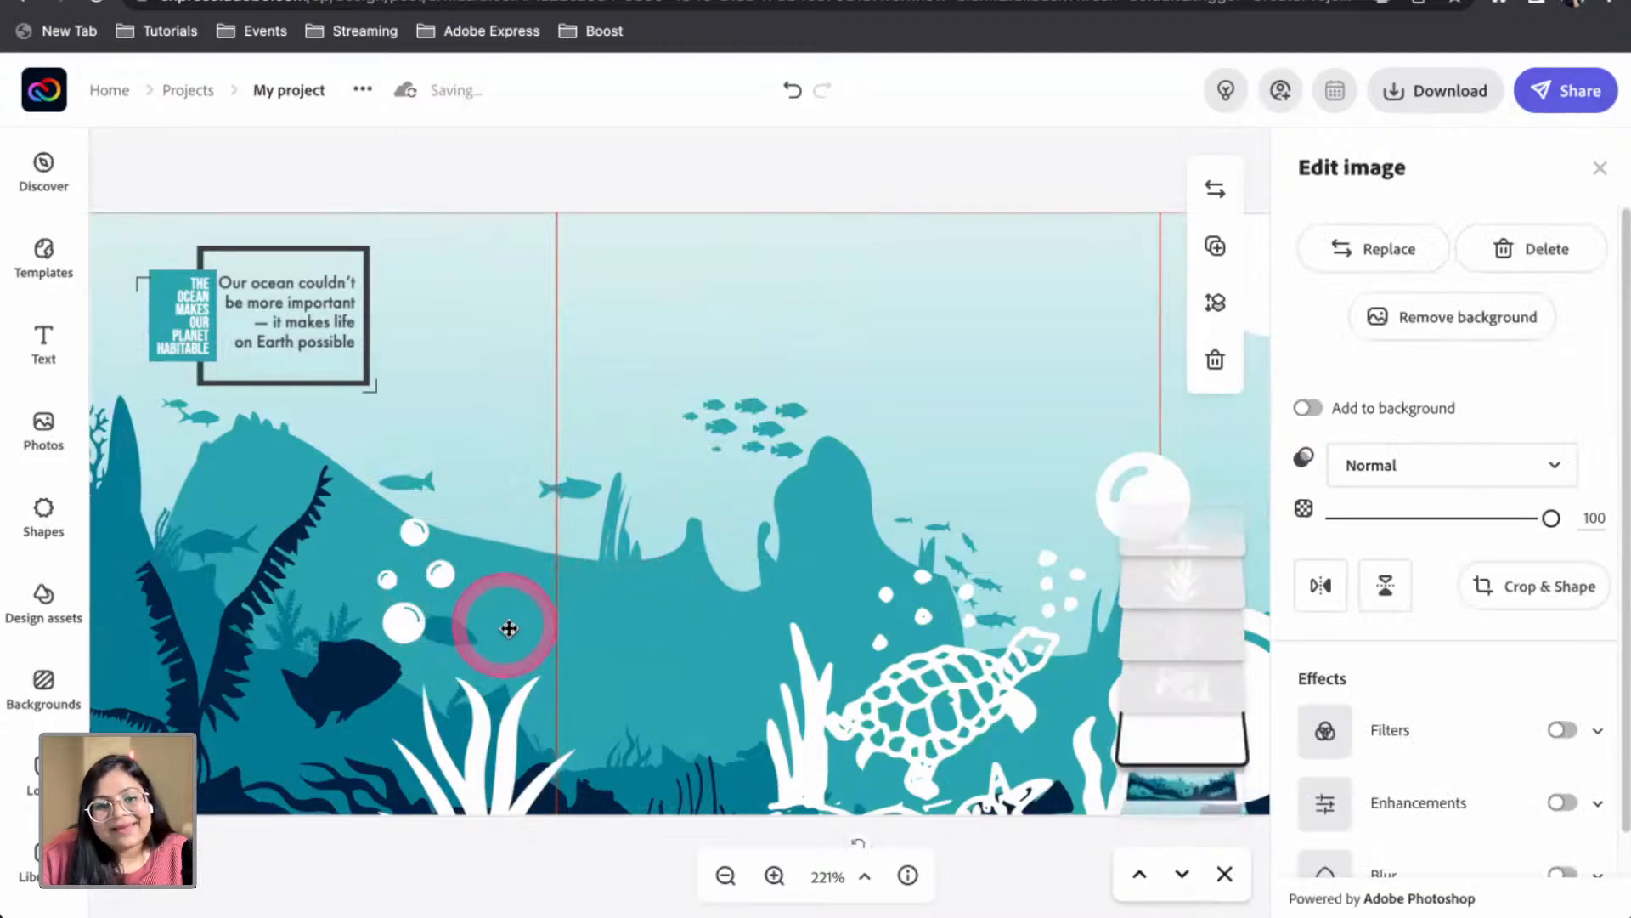
drag(704, 456, 474, 566)
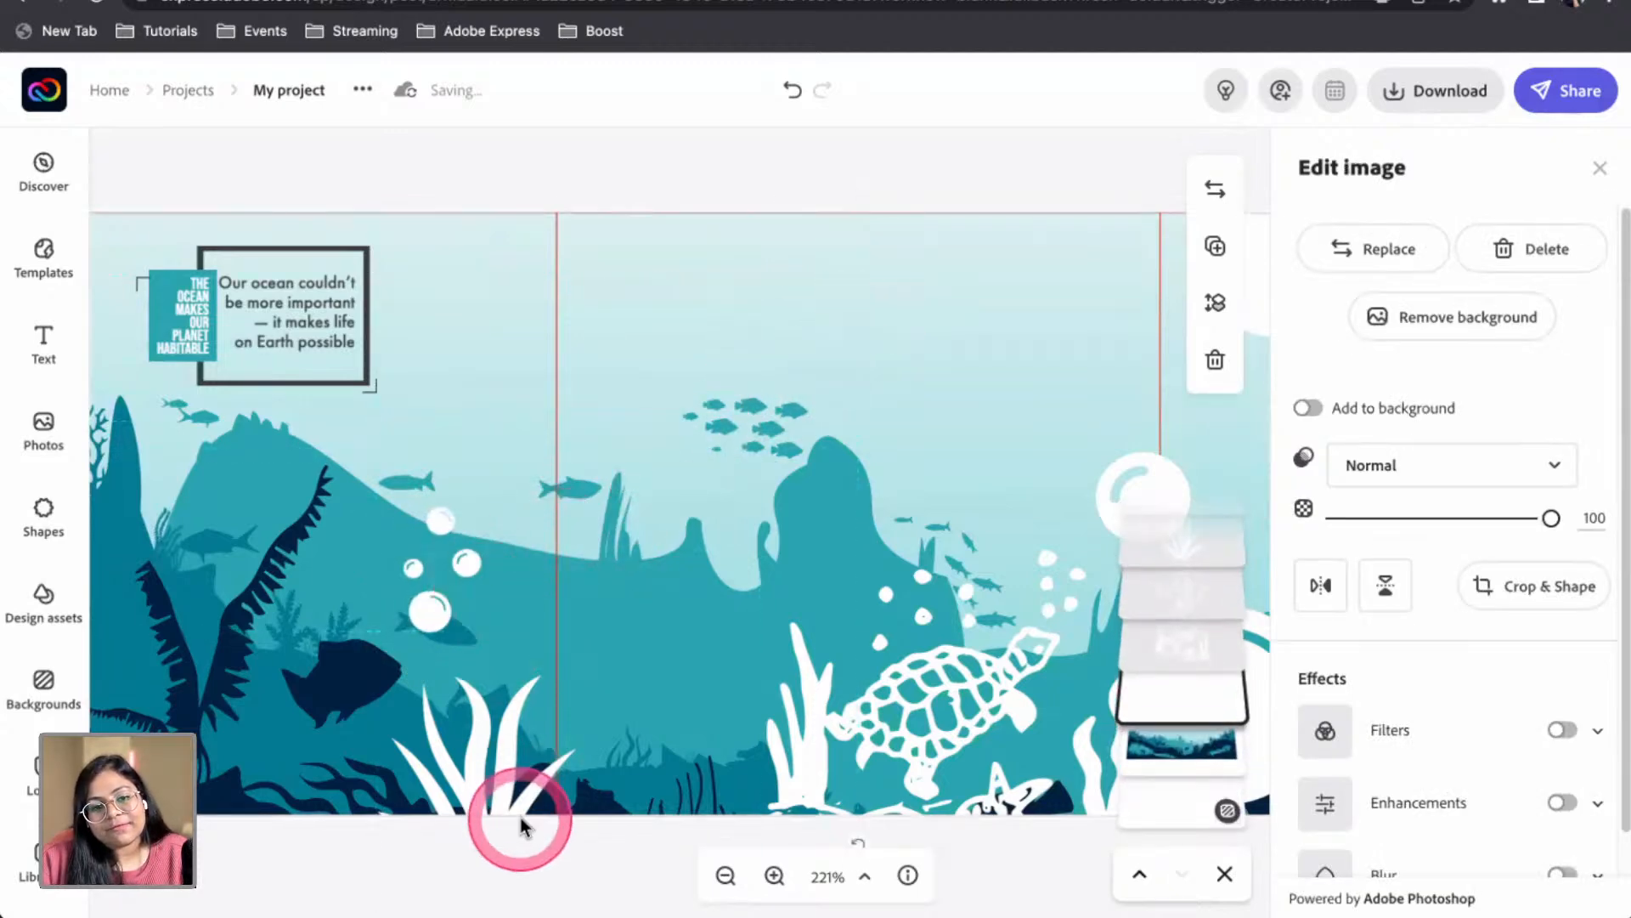
Set the small bubble cluster's opacity to 67%
click(454, 613)
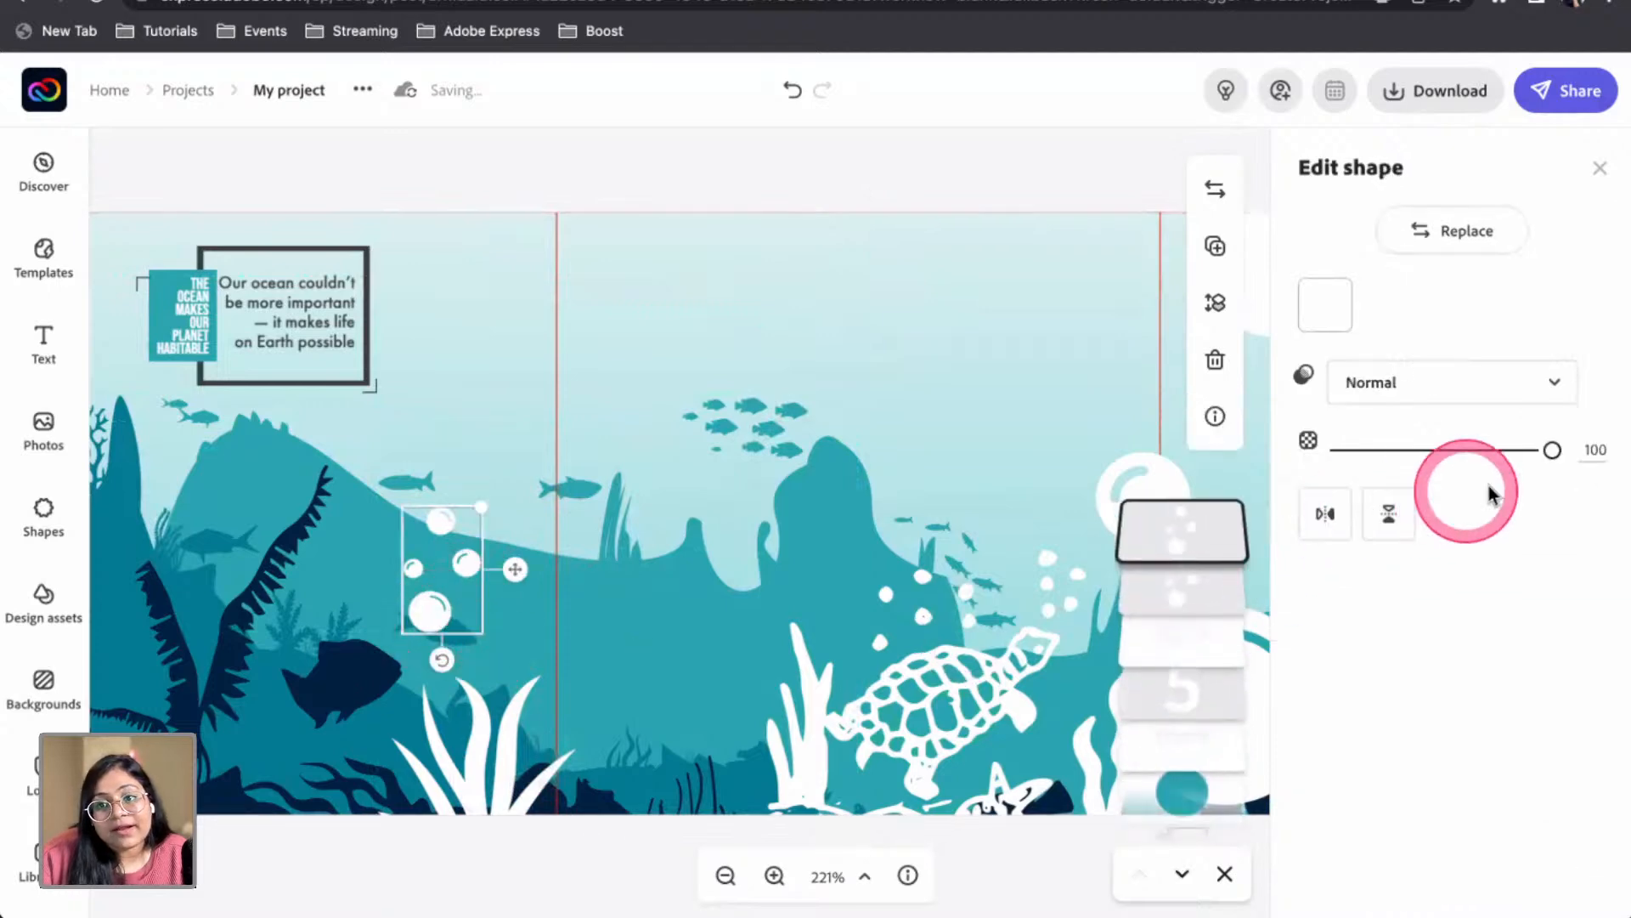
click(1471, 450)
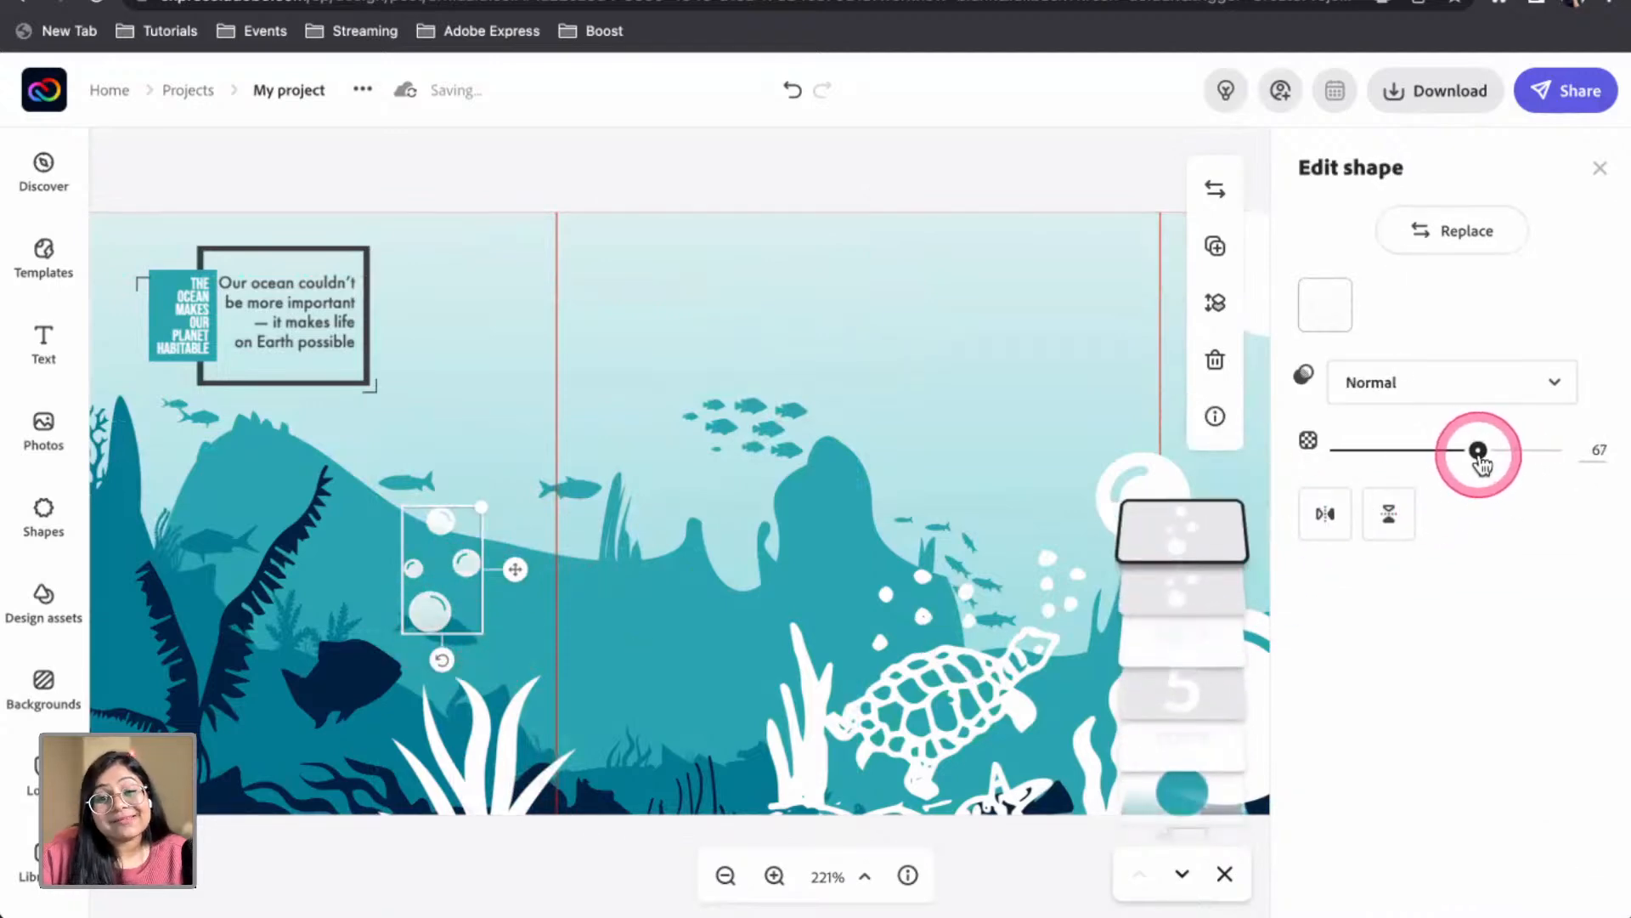
drag(1506, 466, 1506, 466)
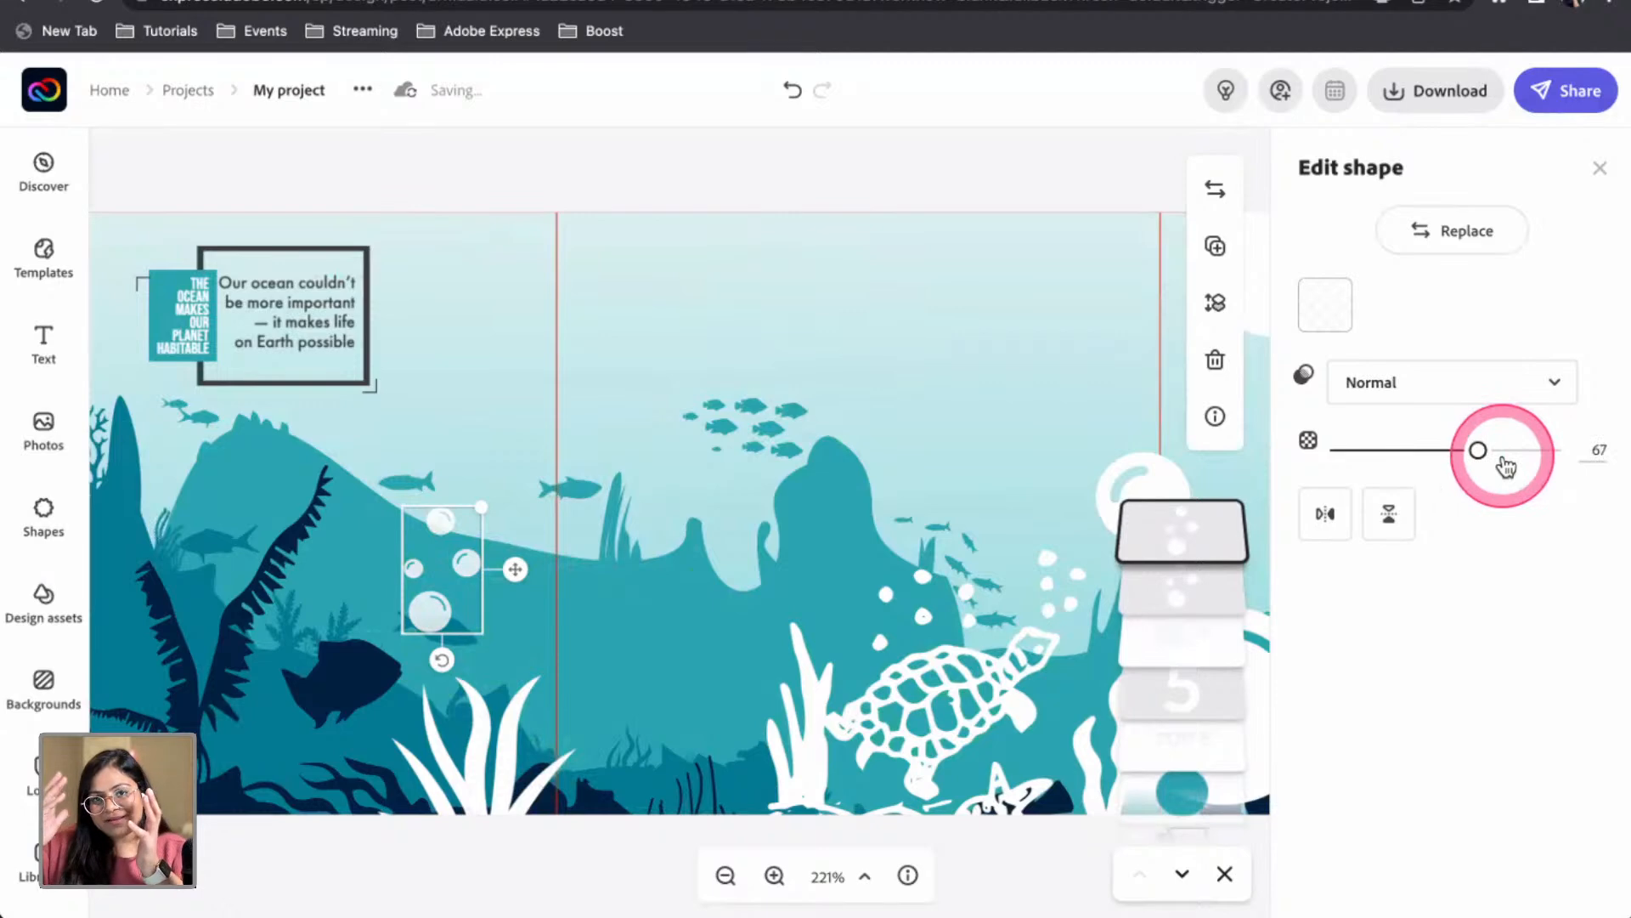
click(743, 197)
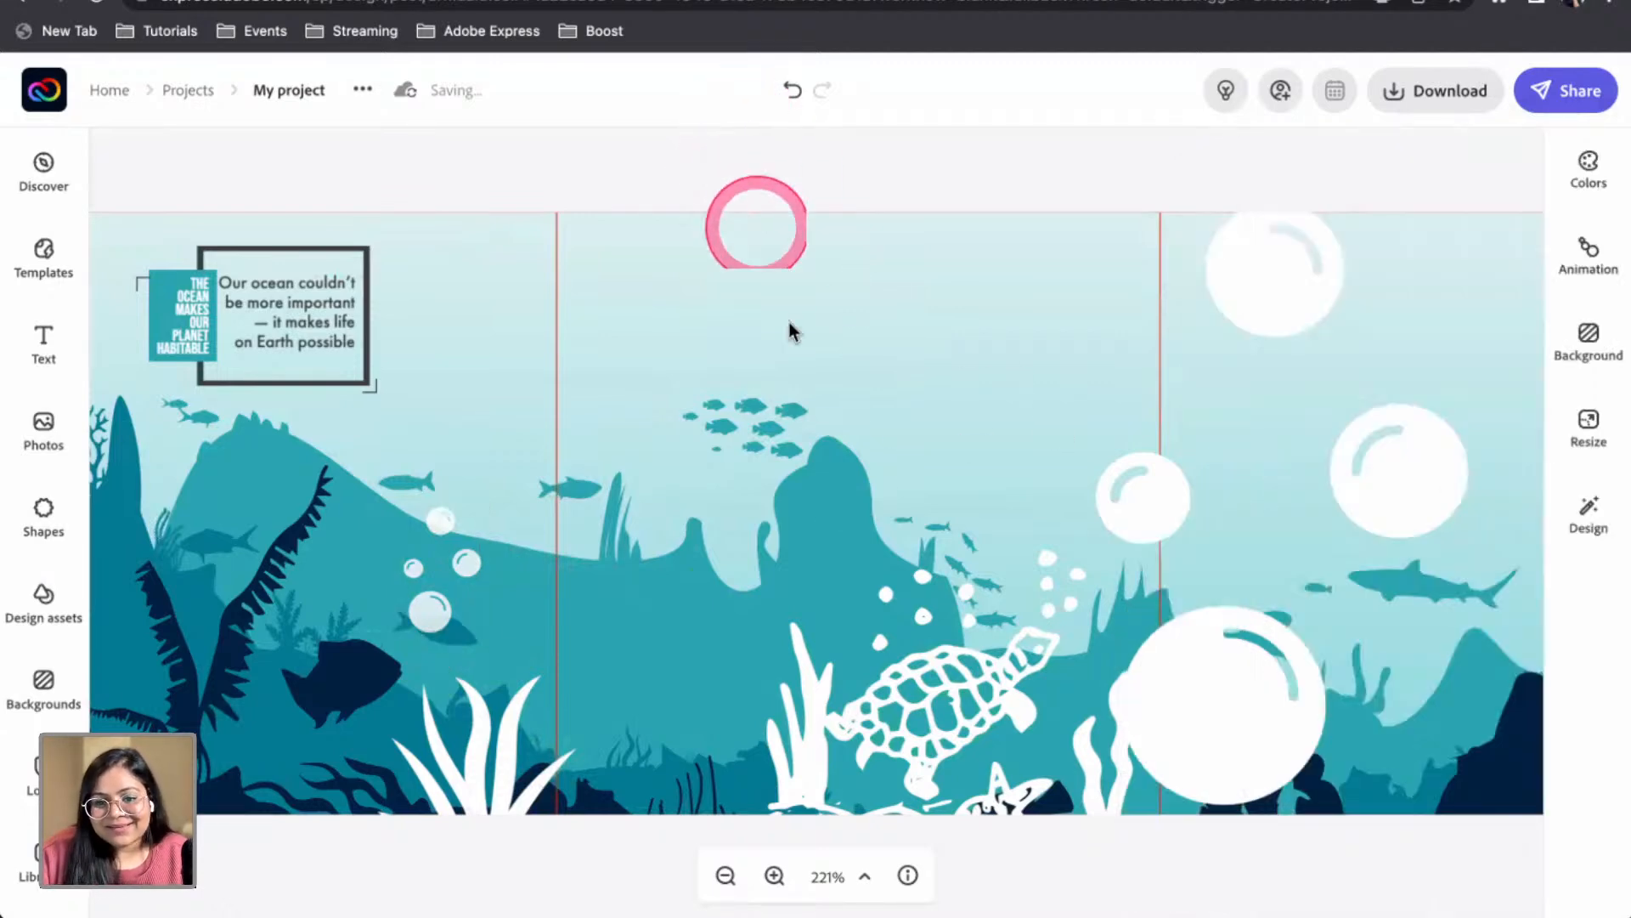
Delete the large bubble cluster that overlaps the third red divider
click(1130, 488)
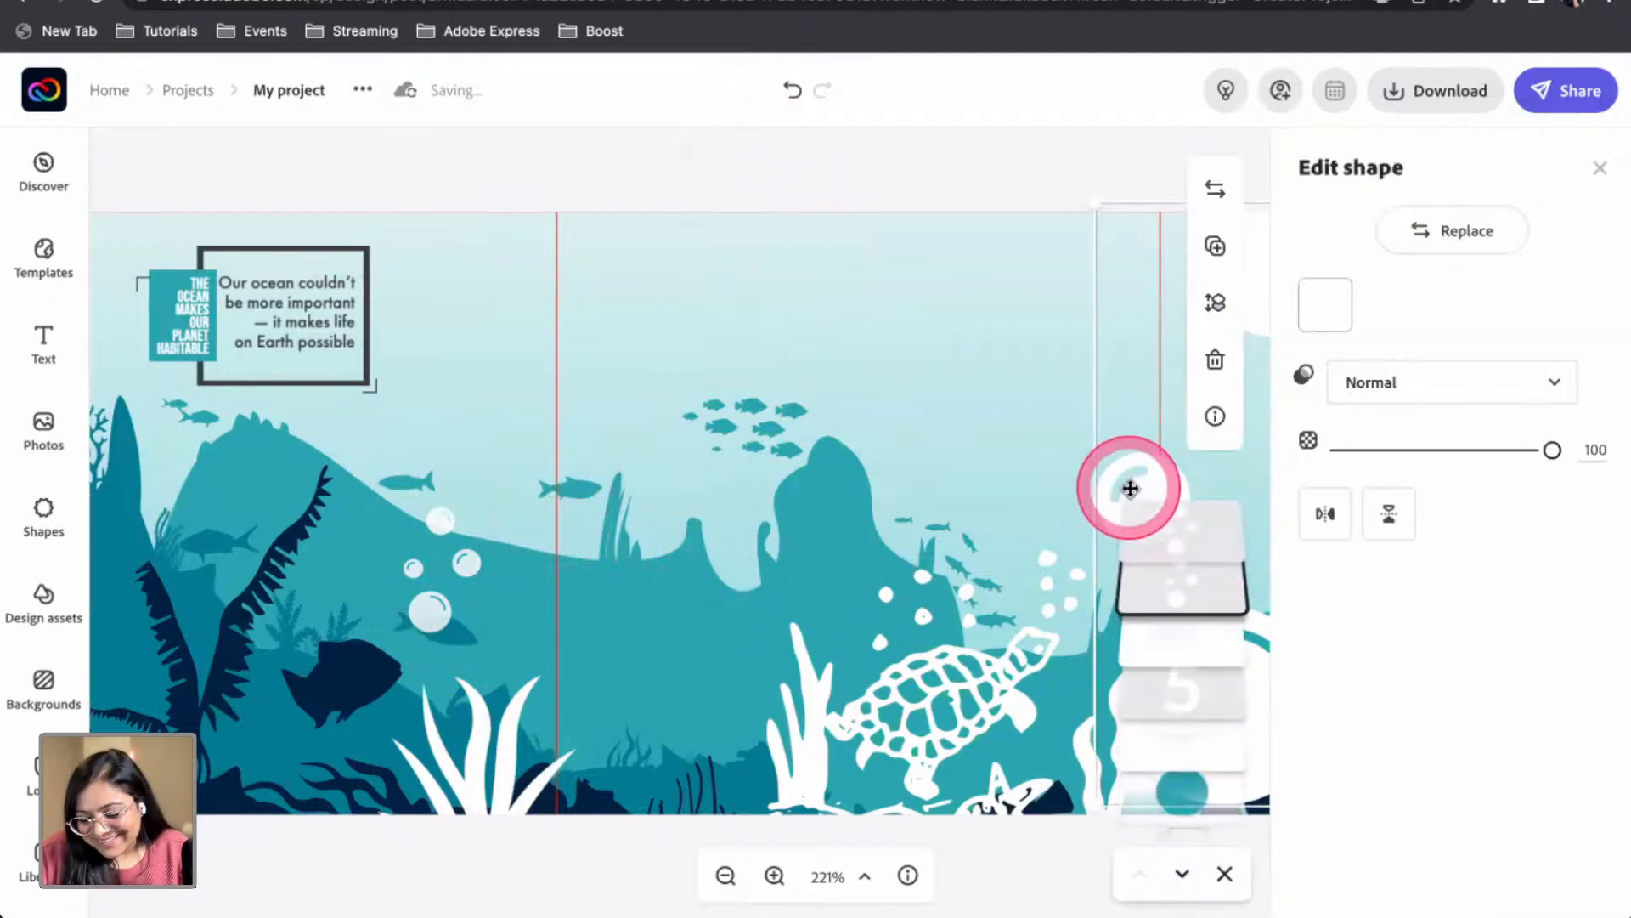
key(Delete)
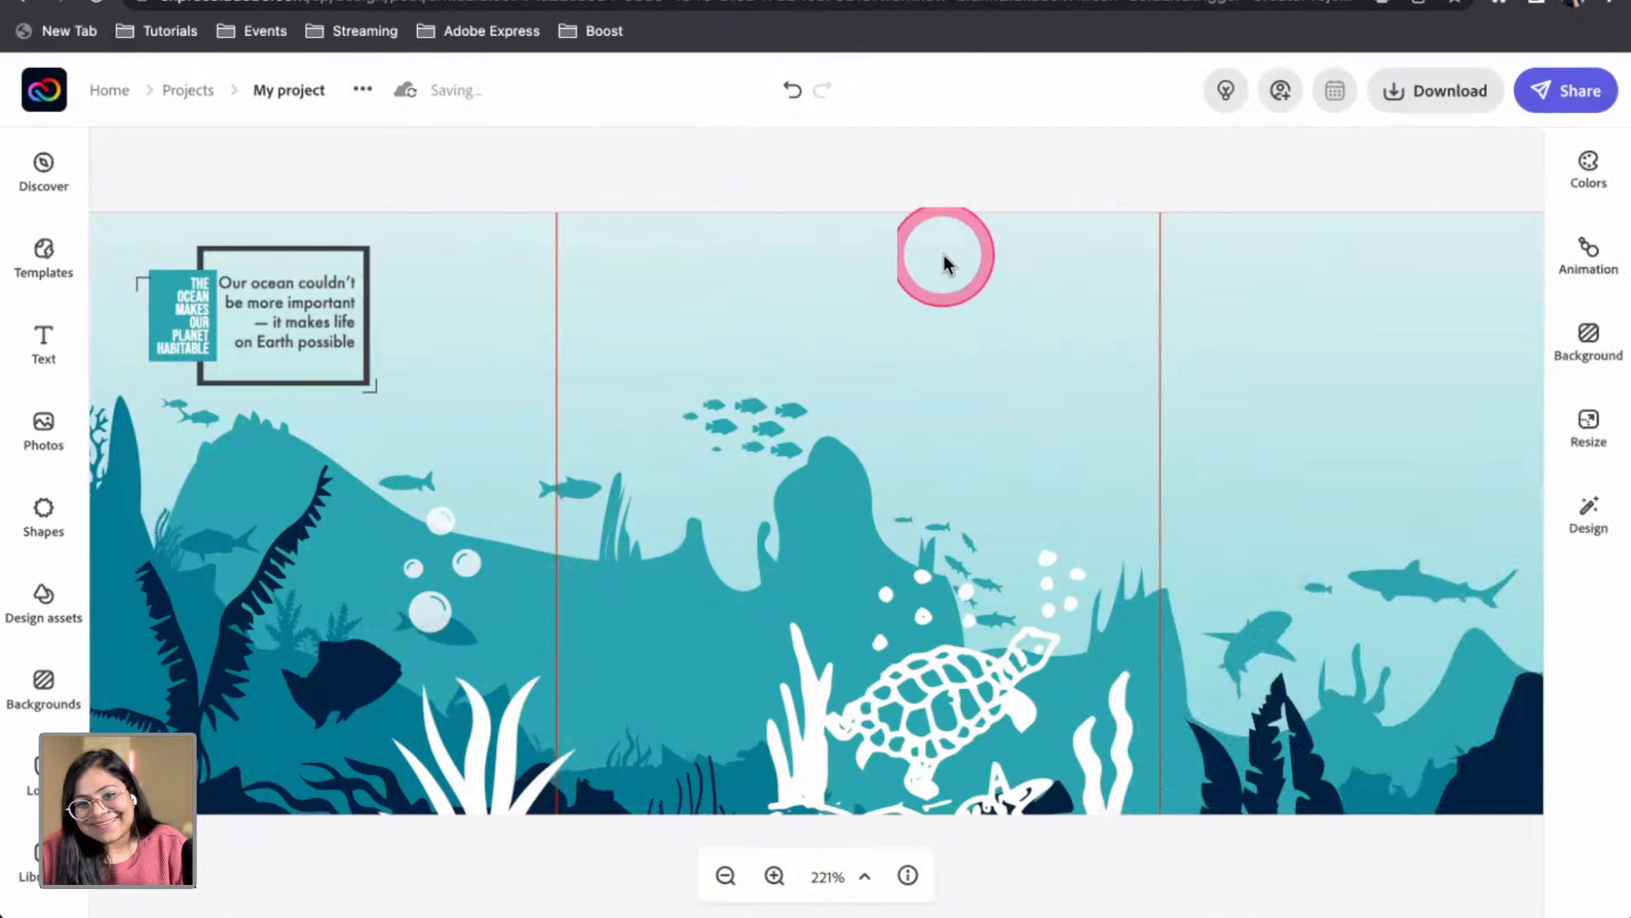
Set the opacity of the small bubble cluster above the white seaweed to 79%
click(430, 610)
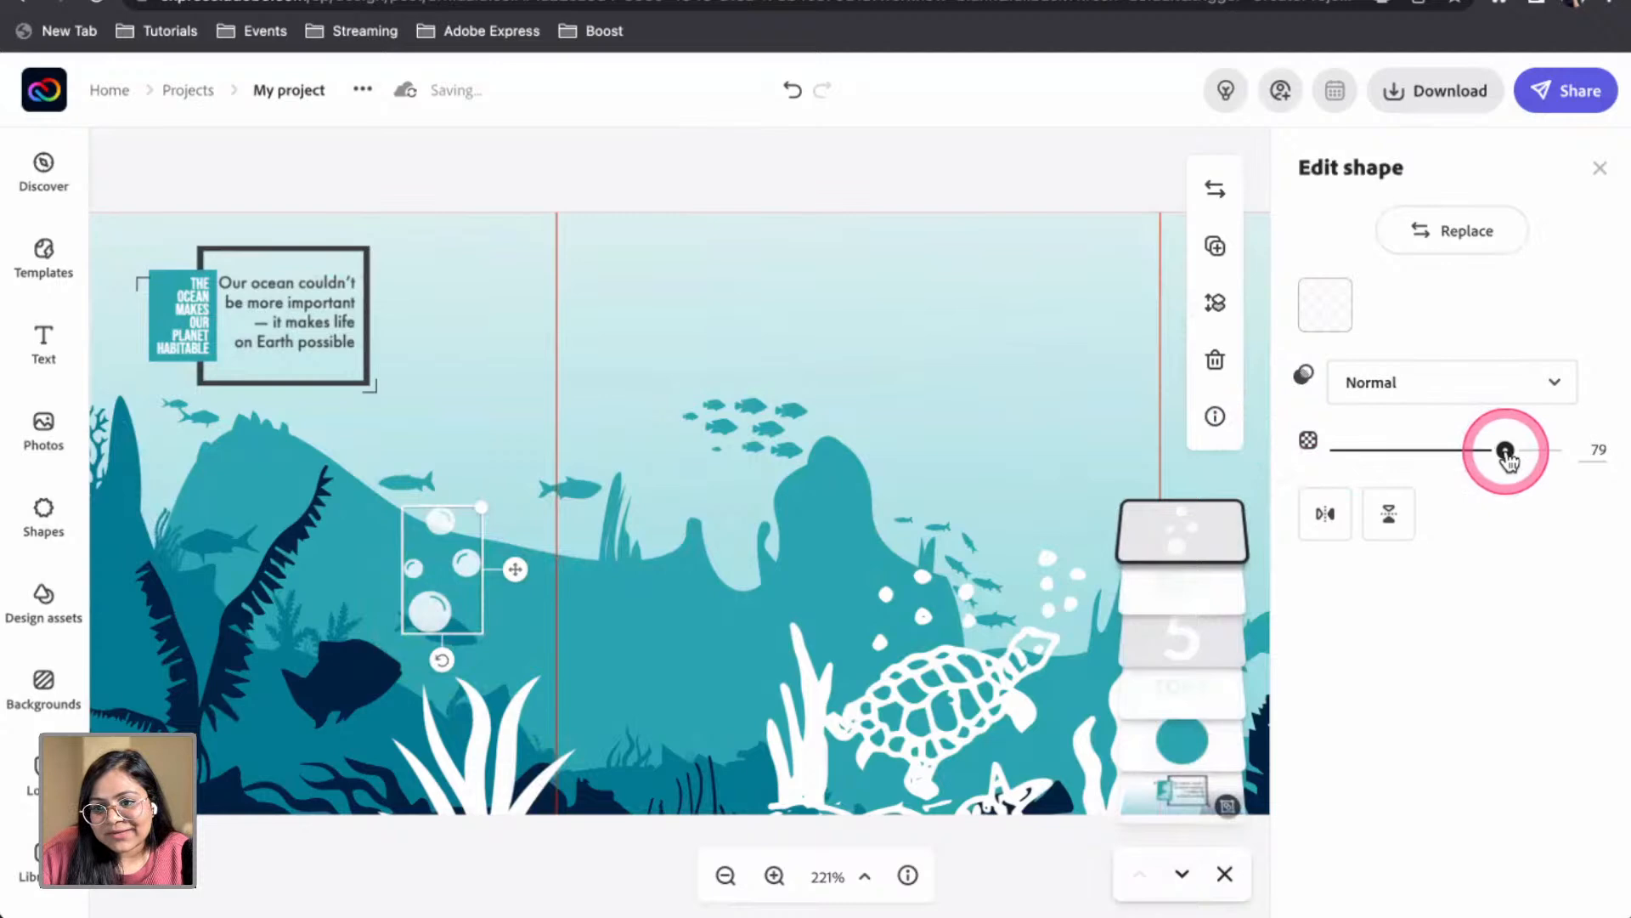
drag(1507, 452, 1509, 452)
click(743, 155)
scroll(742, 248, down, 5)
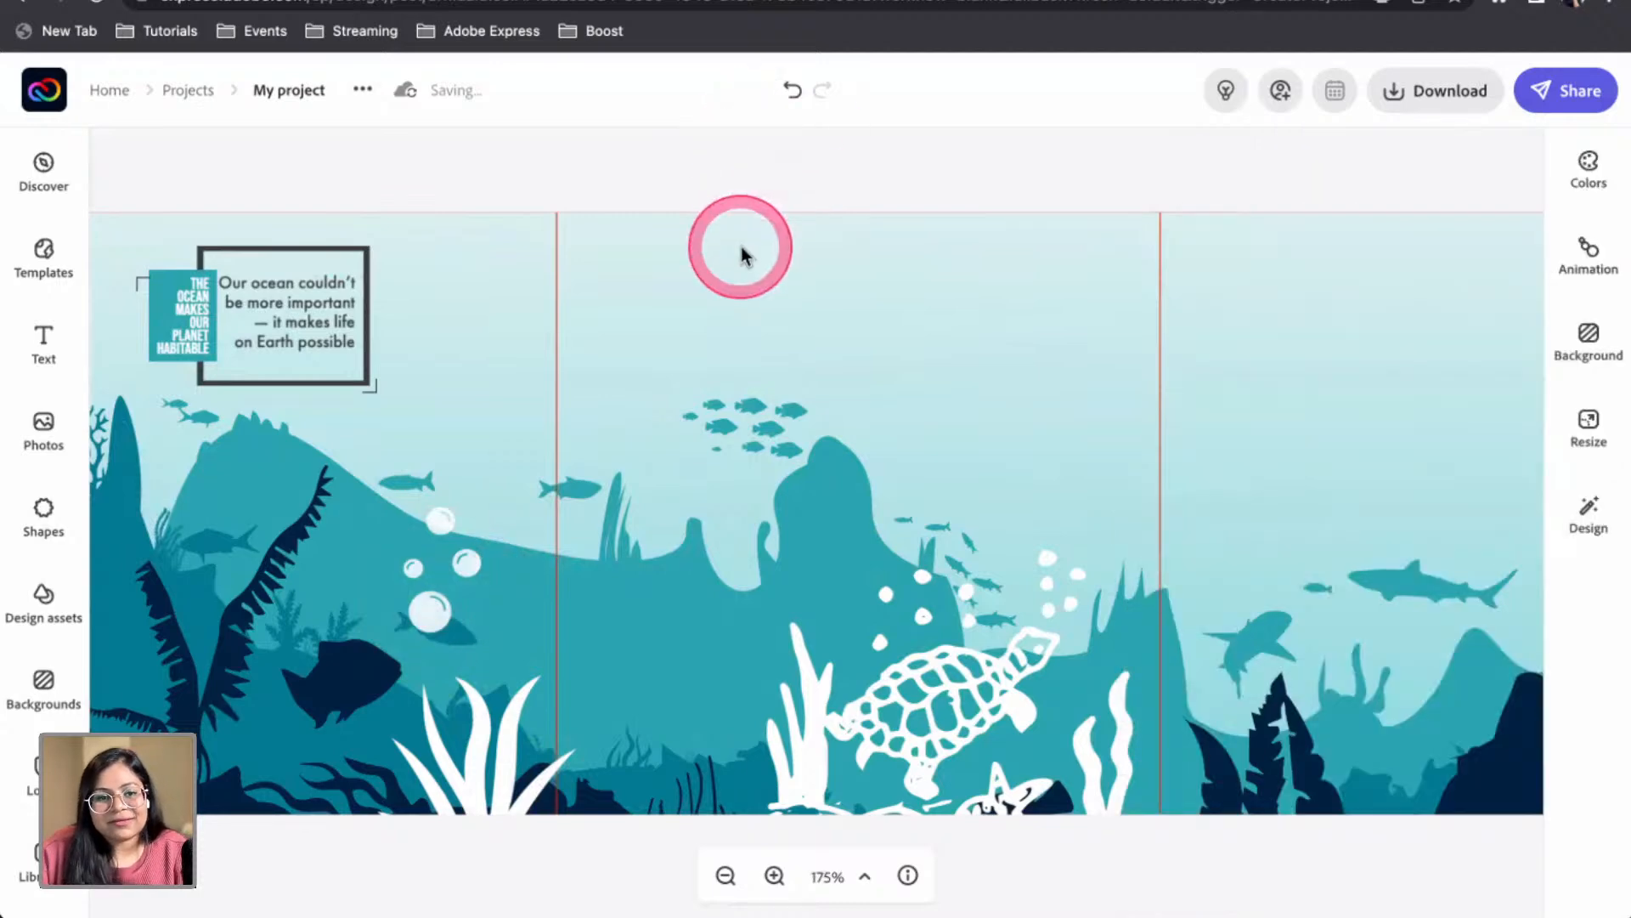
Add a new text box to the canvas and replace its placeholder text with THE OCEAN
scroll(744, 306, down, 3)
scroll(734, 663, up, 6)
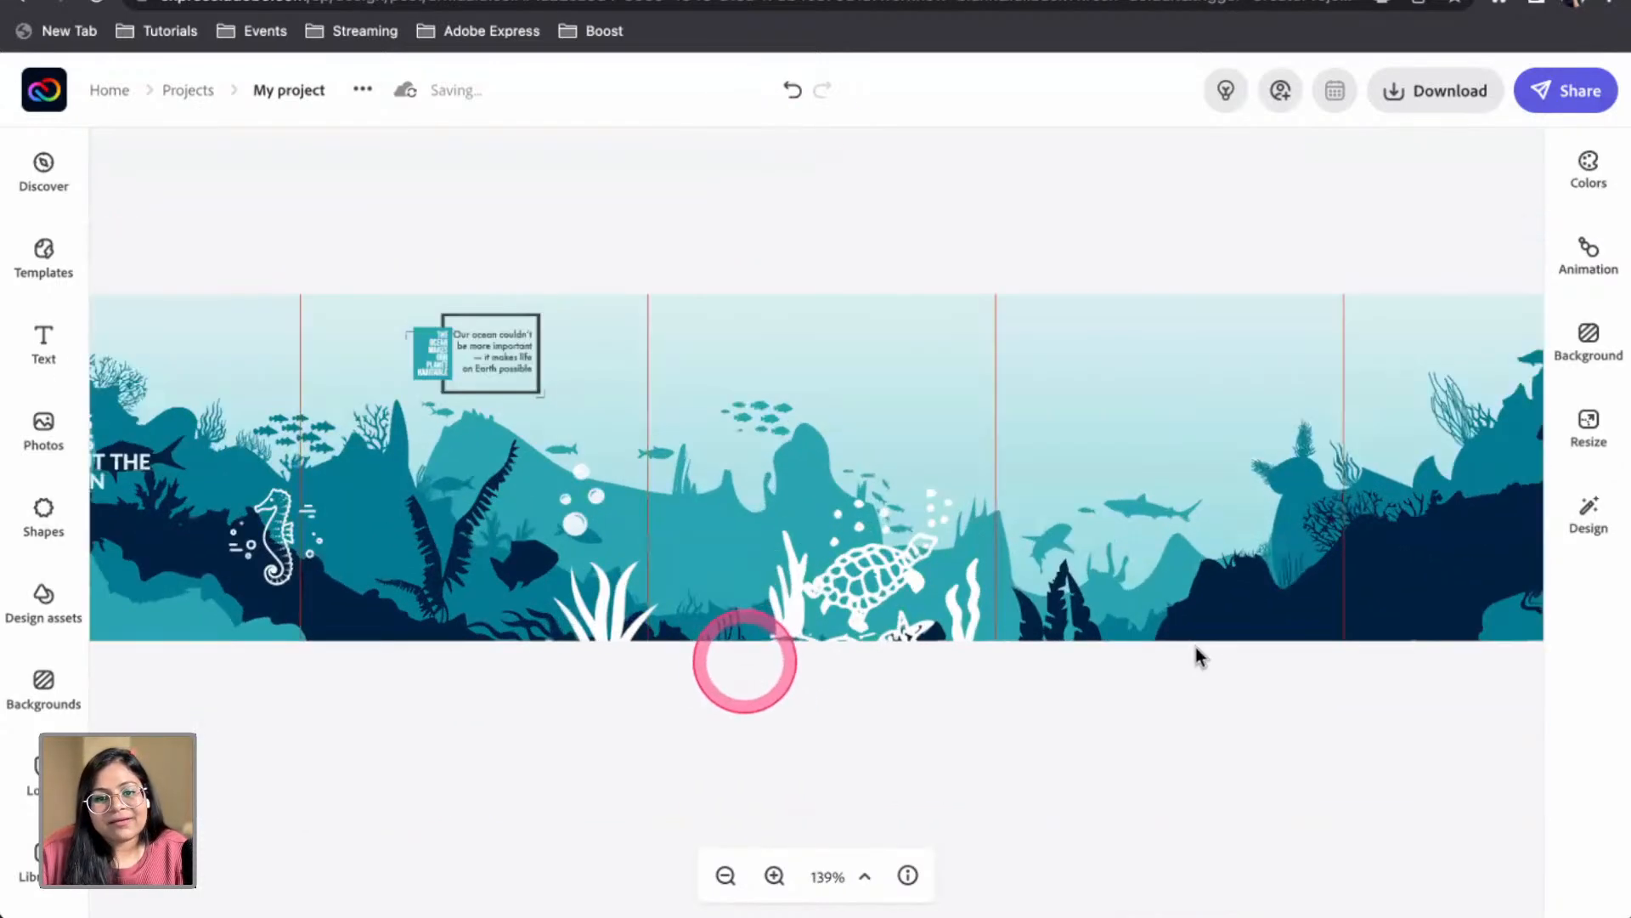
scroll(801, 430, up, 1)
scroll(797, 425, right, 3)
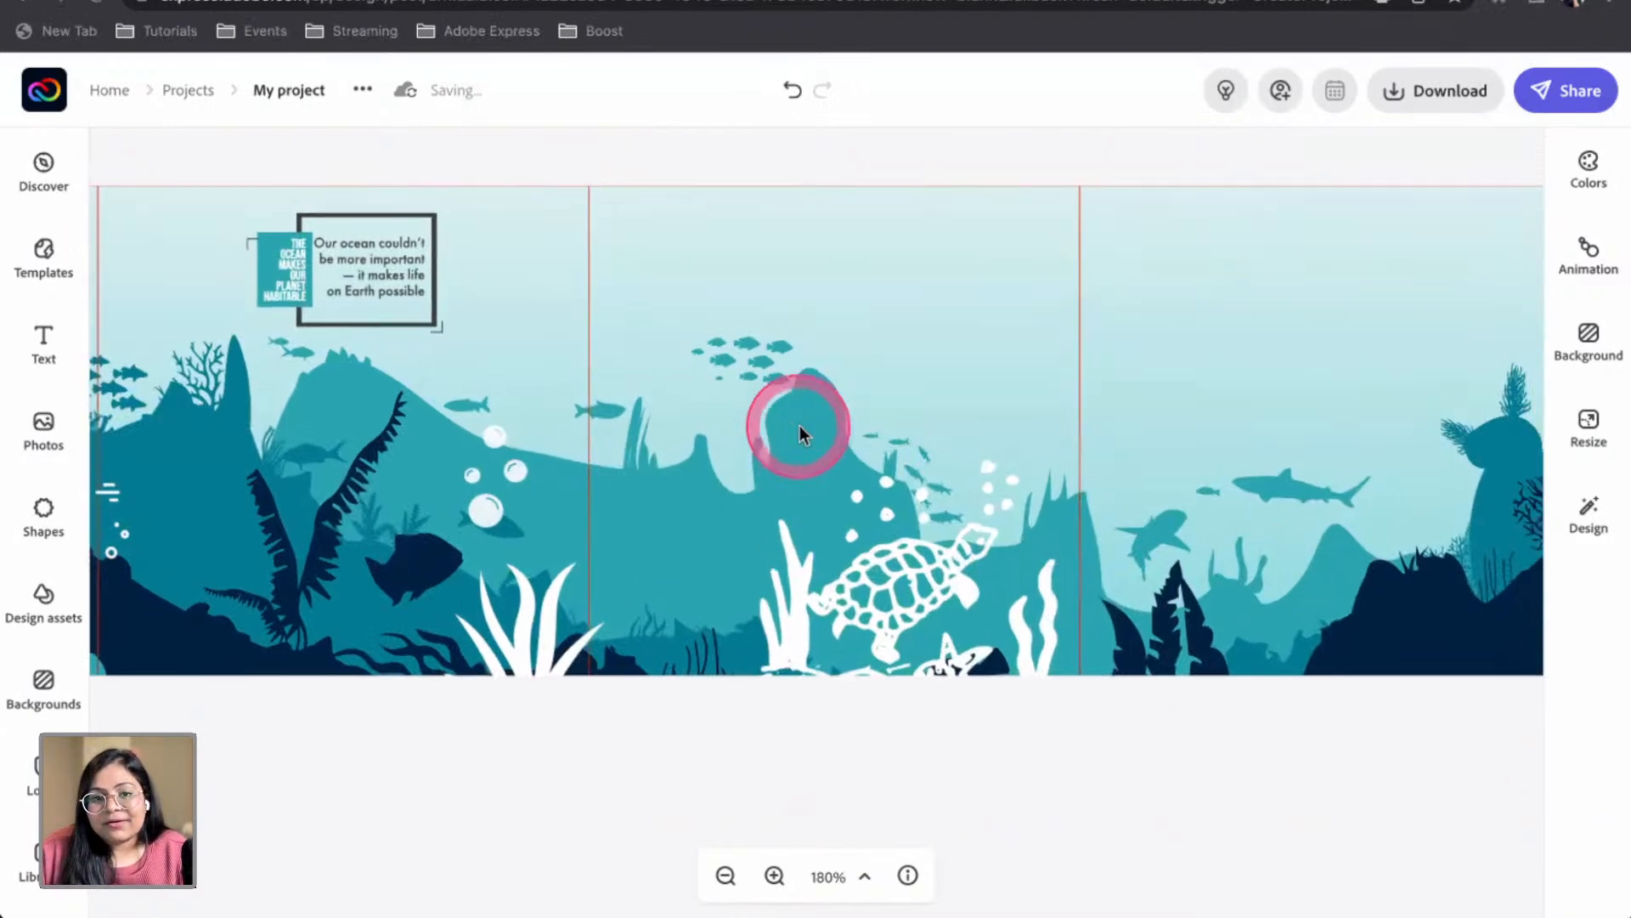
click(43, 348)
click(245, 274)
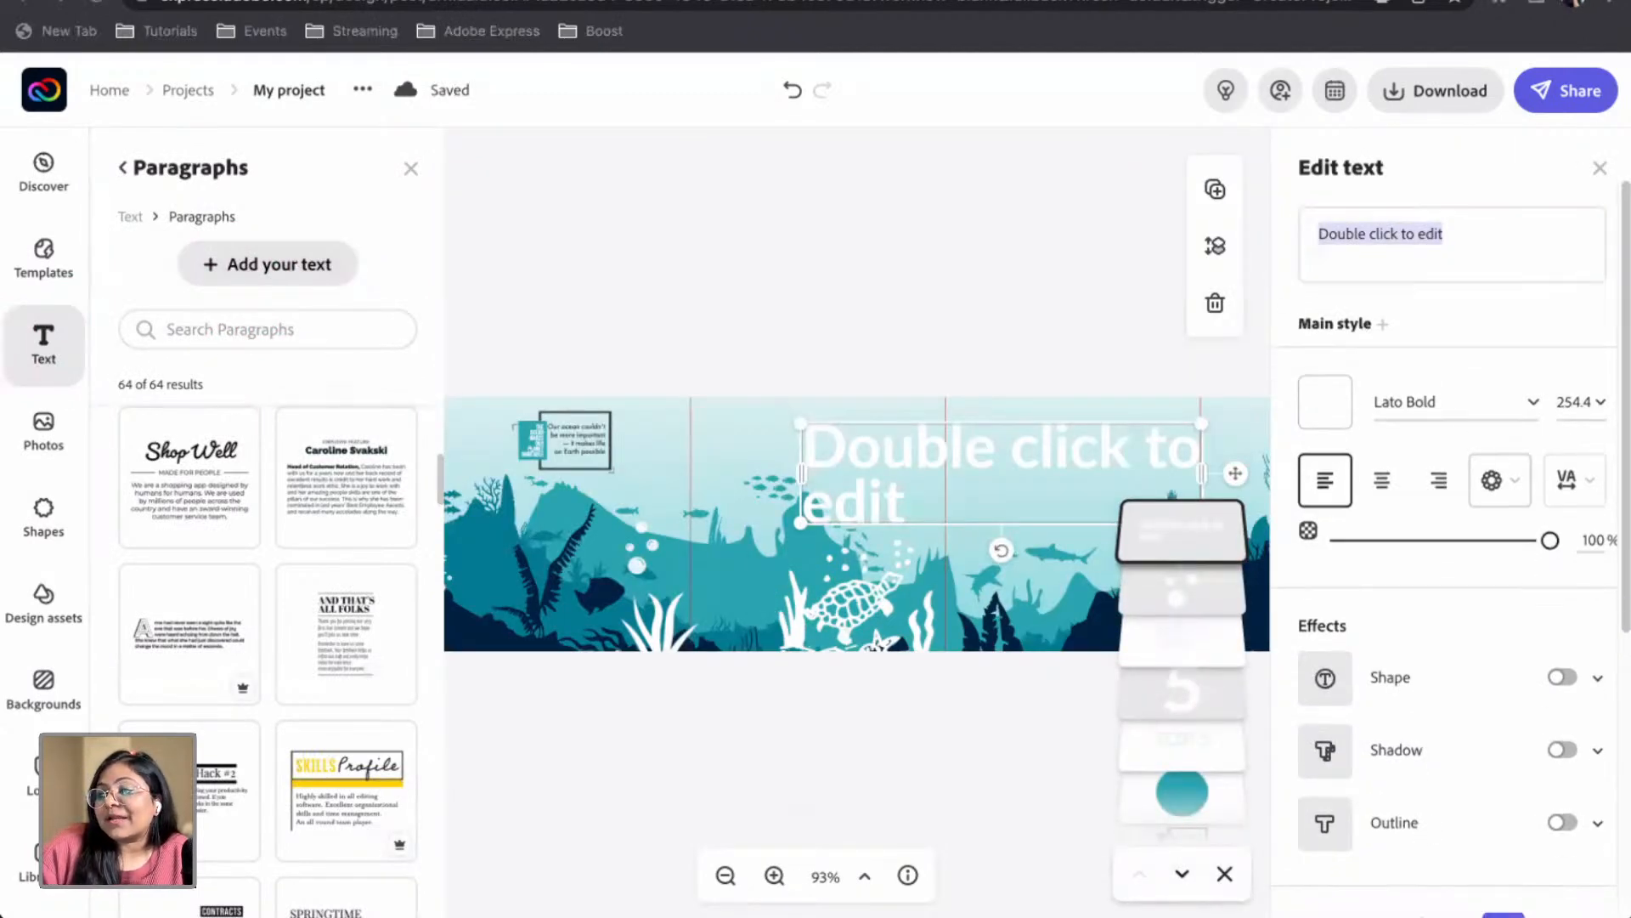
click(1288, 175)
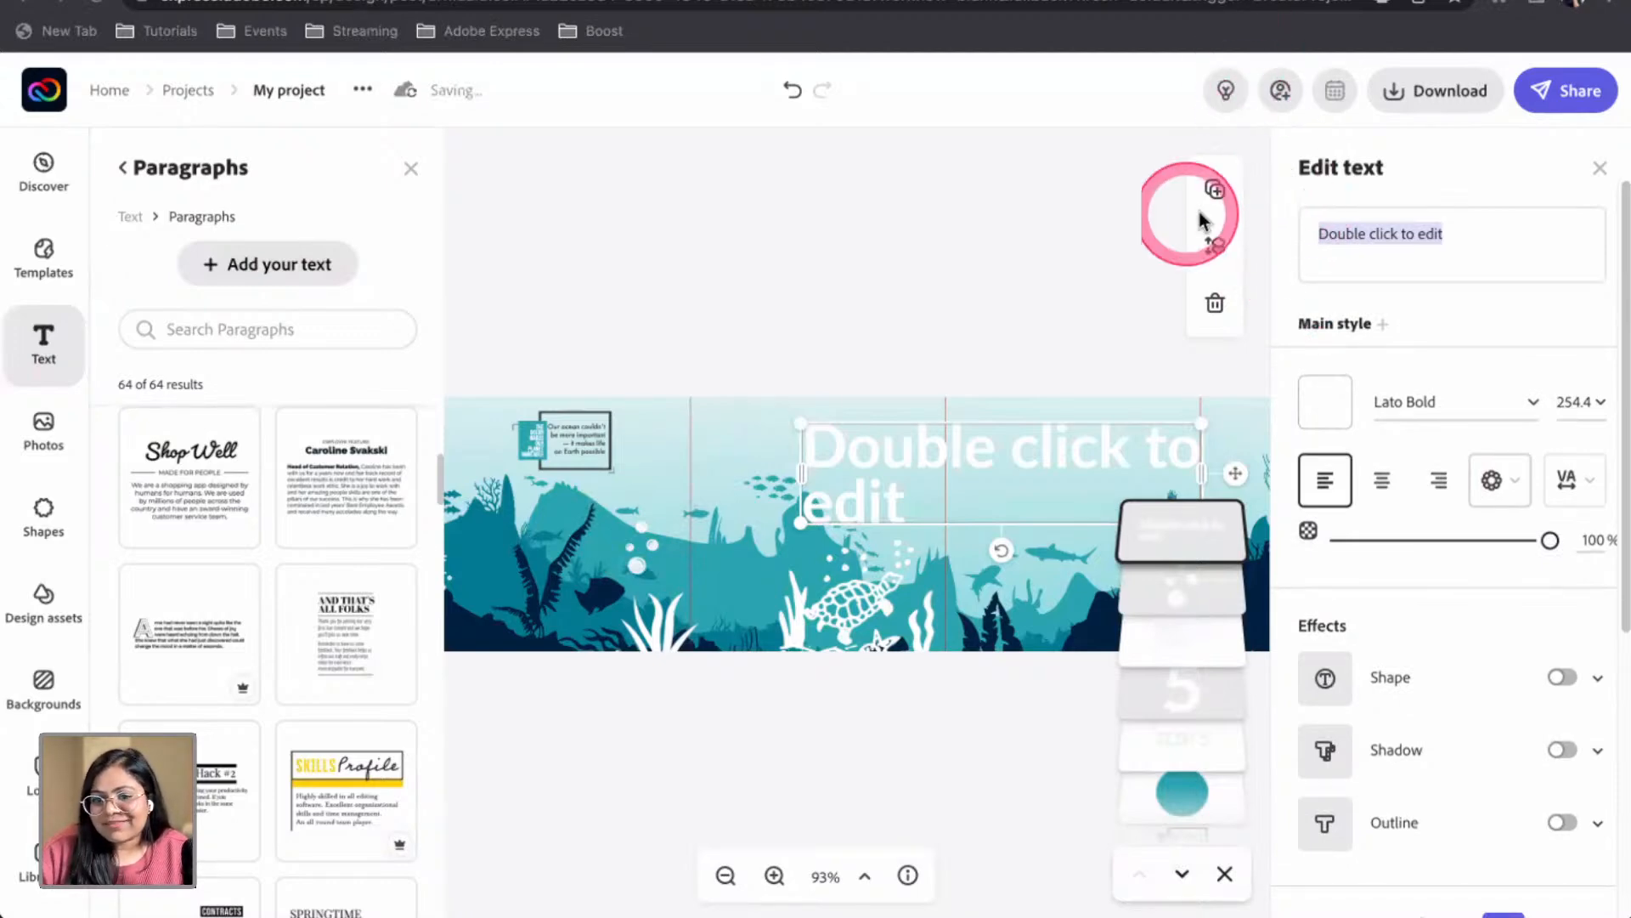
click(1346, 245)
drag(1447, 234, 1300, 226)
click(1257, 226)
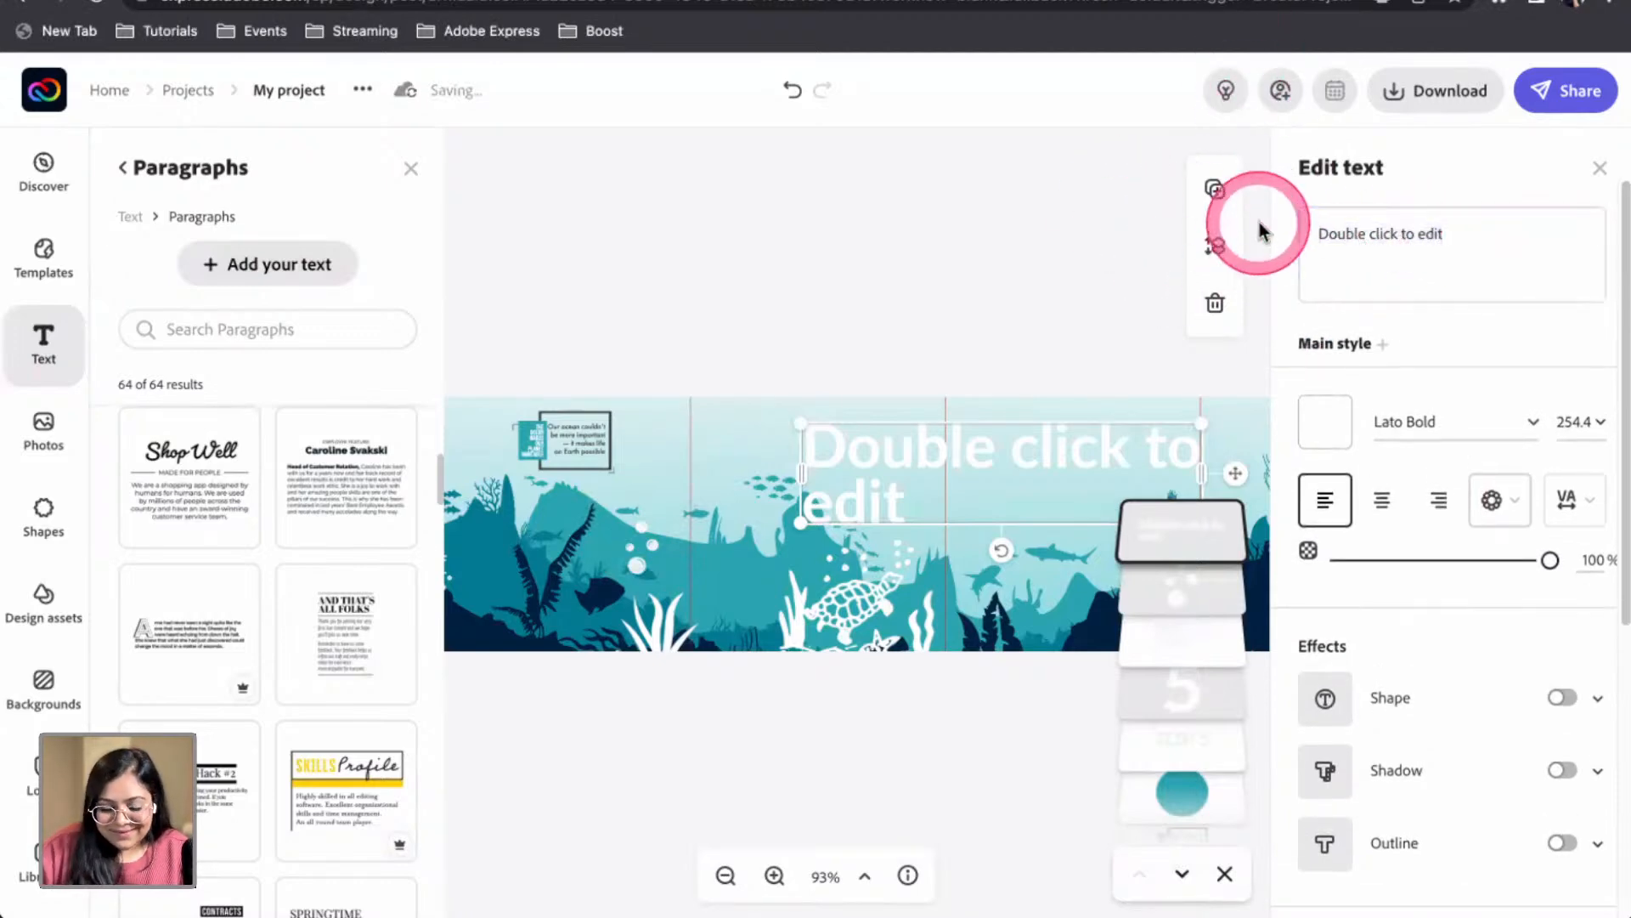
click(1364, 229)
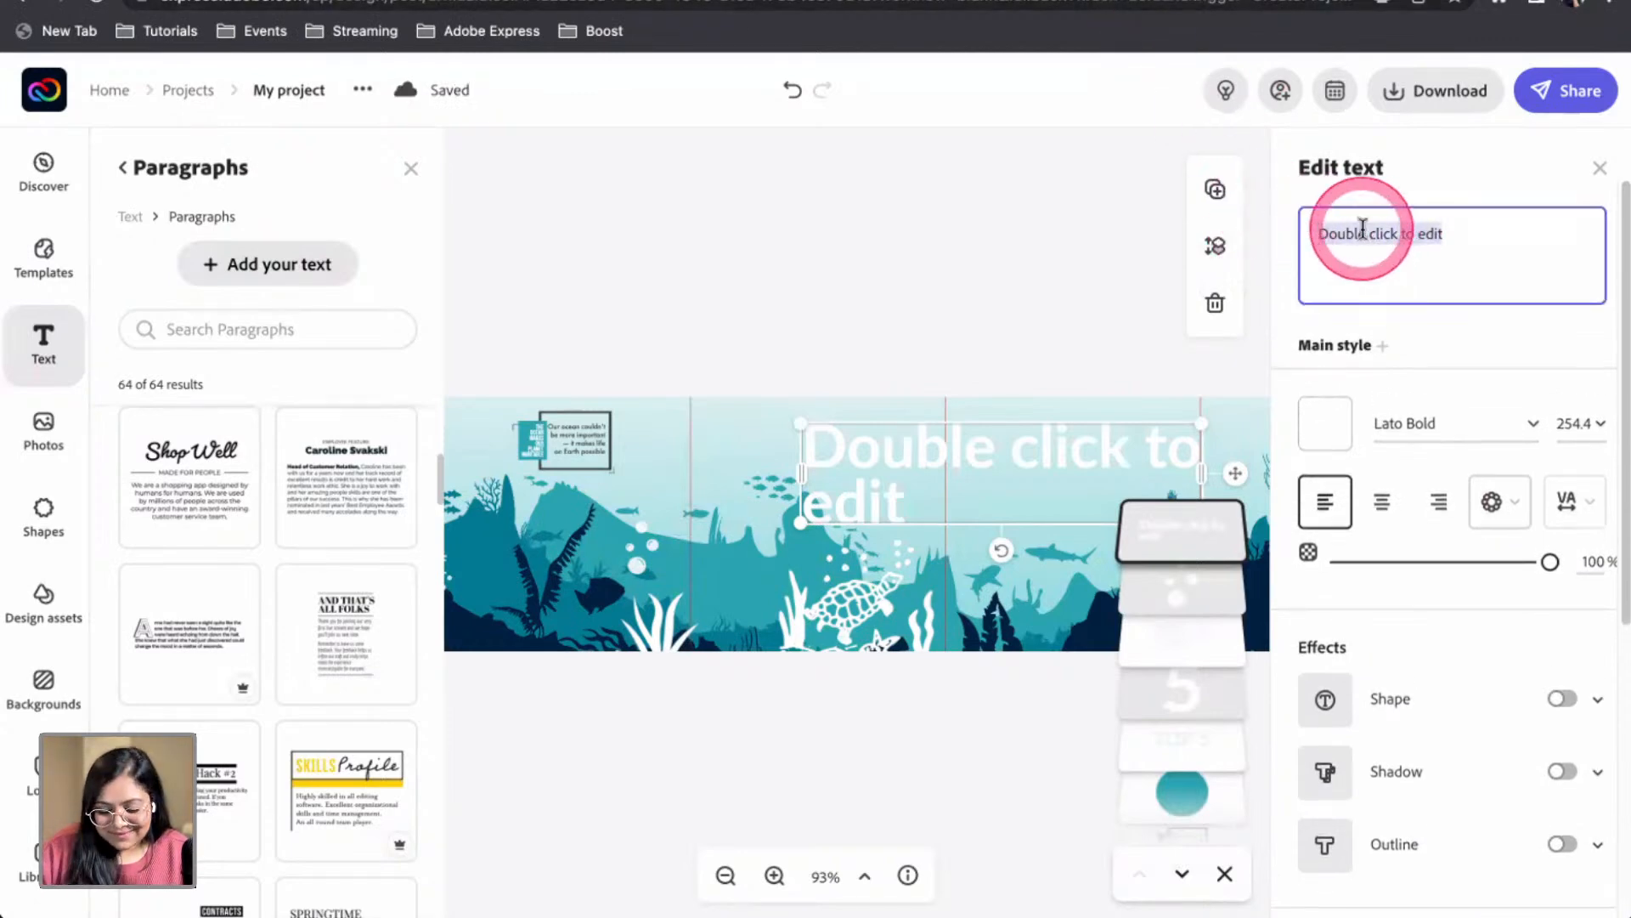
text(THE OCEAN)
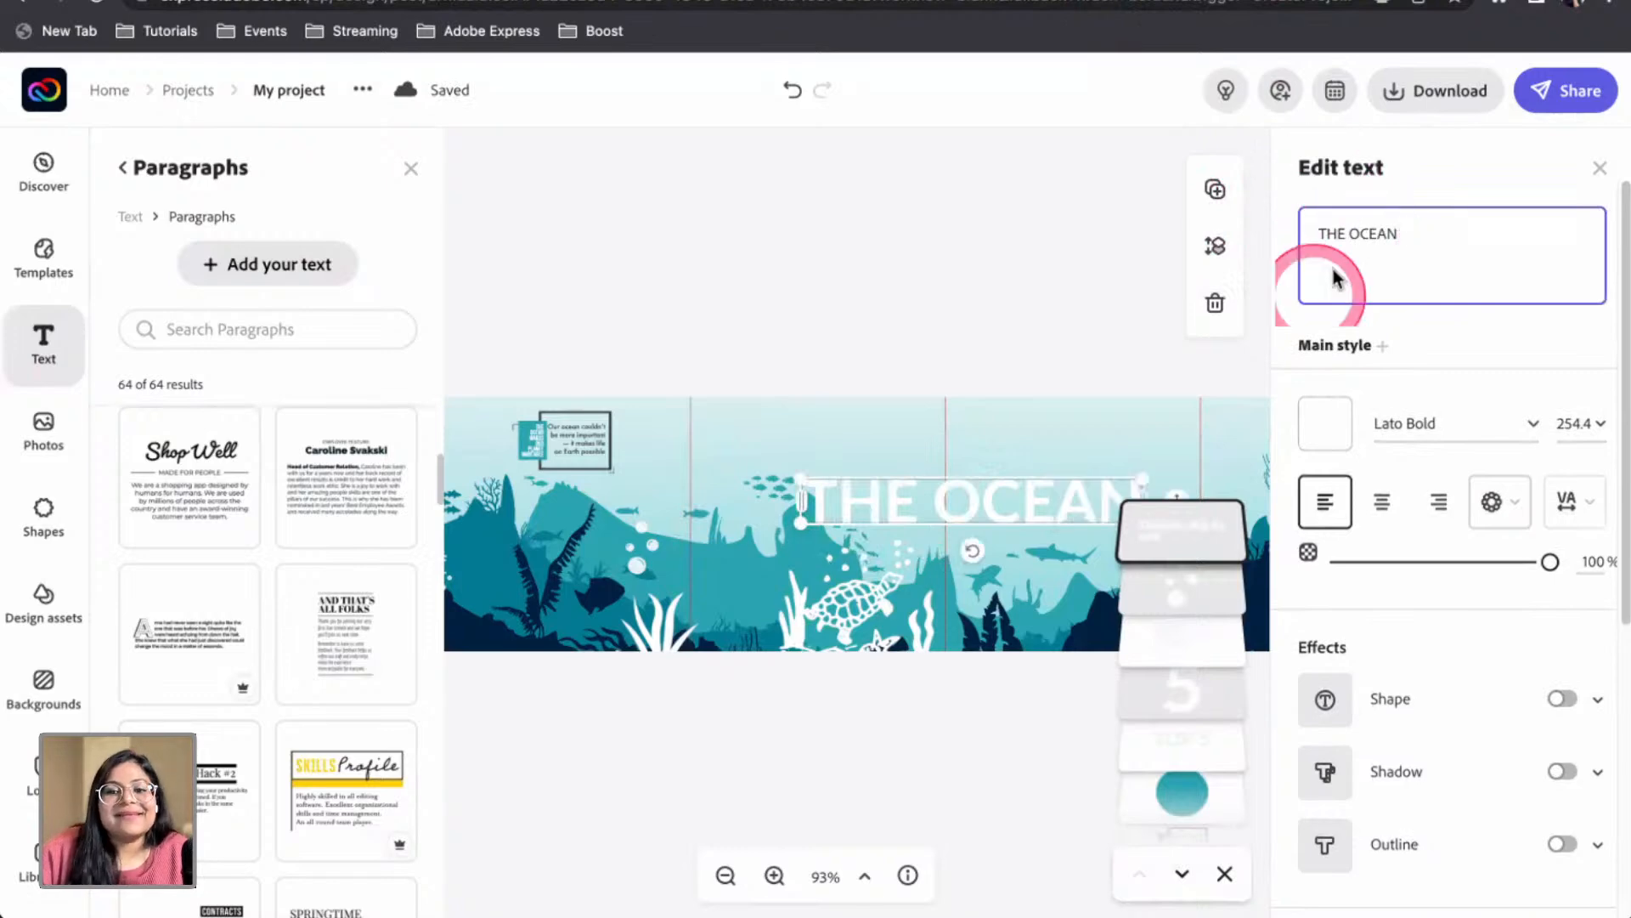
Move the THE OCEAN text to the upper part of the canvas, spanning the third and fourth panels
click(765, 456)
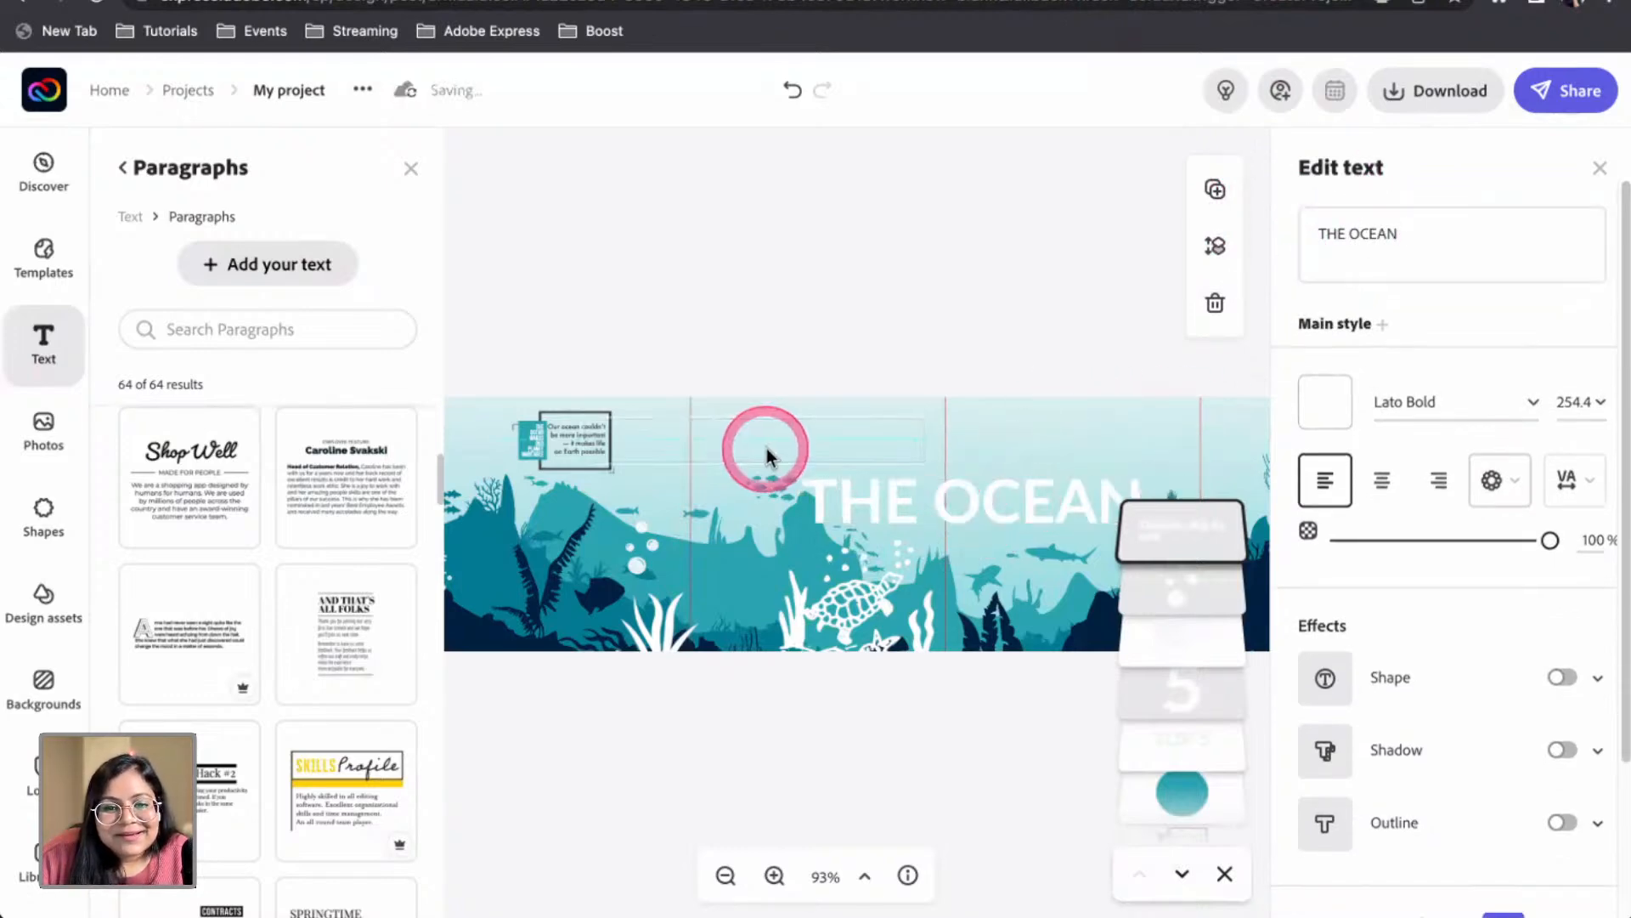
mouse_move(863, 459)
mouse_down()
mouse_move(848, 448)
mouse_move(884, 463)
mouse_up()
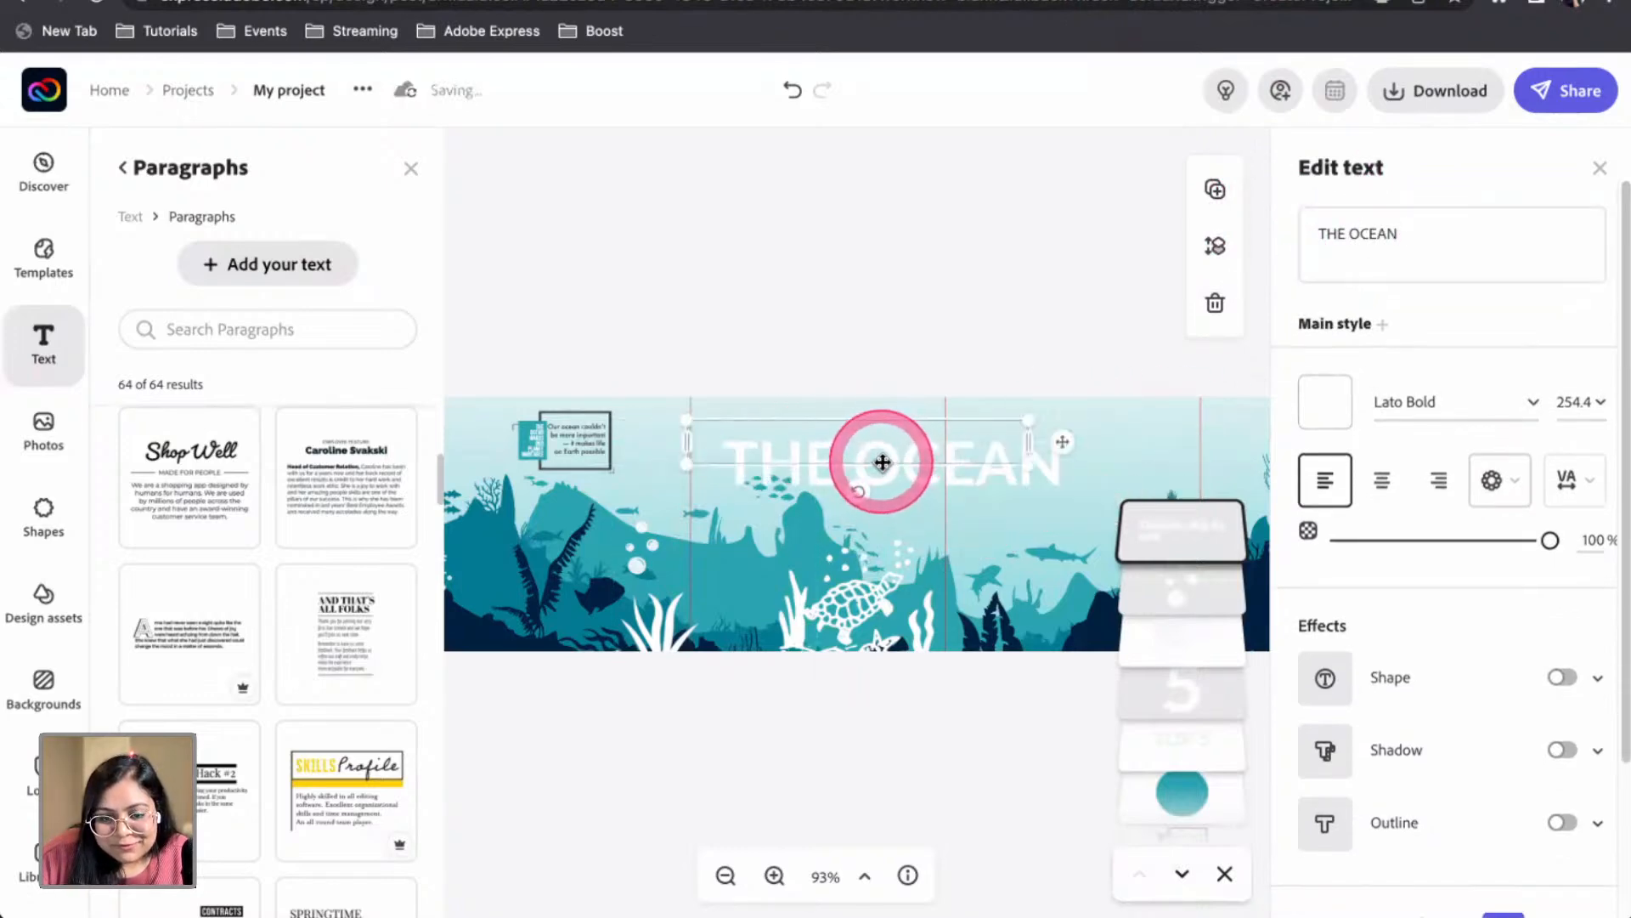
click(841, 345)
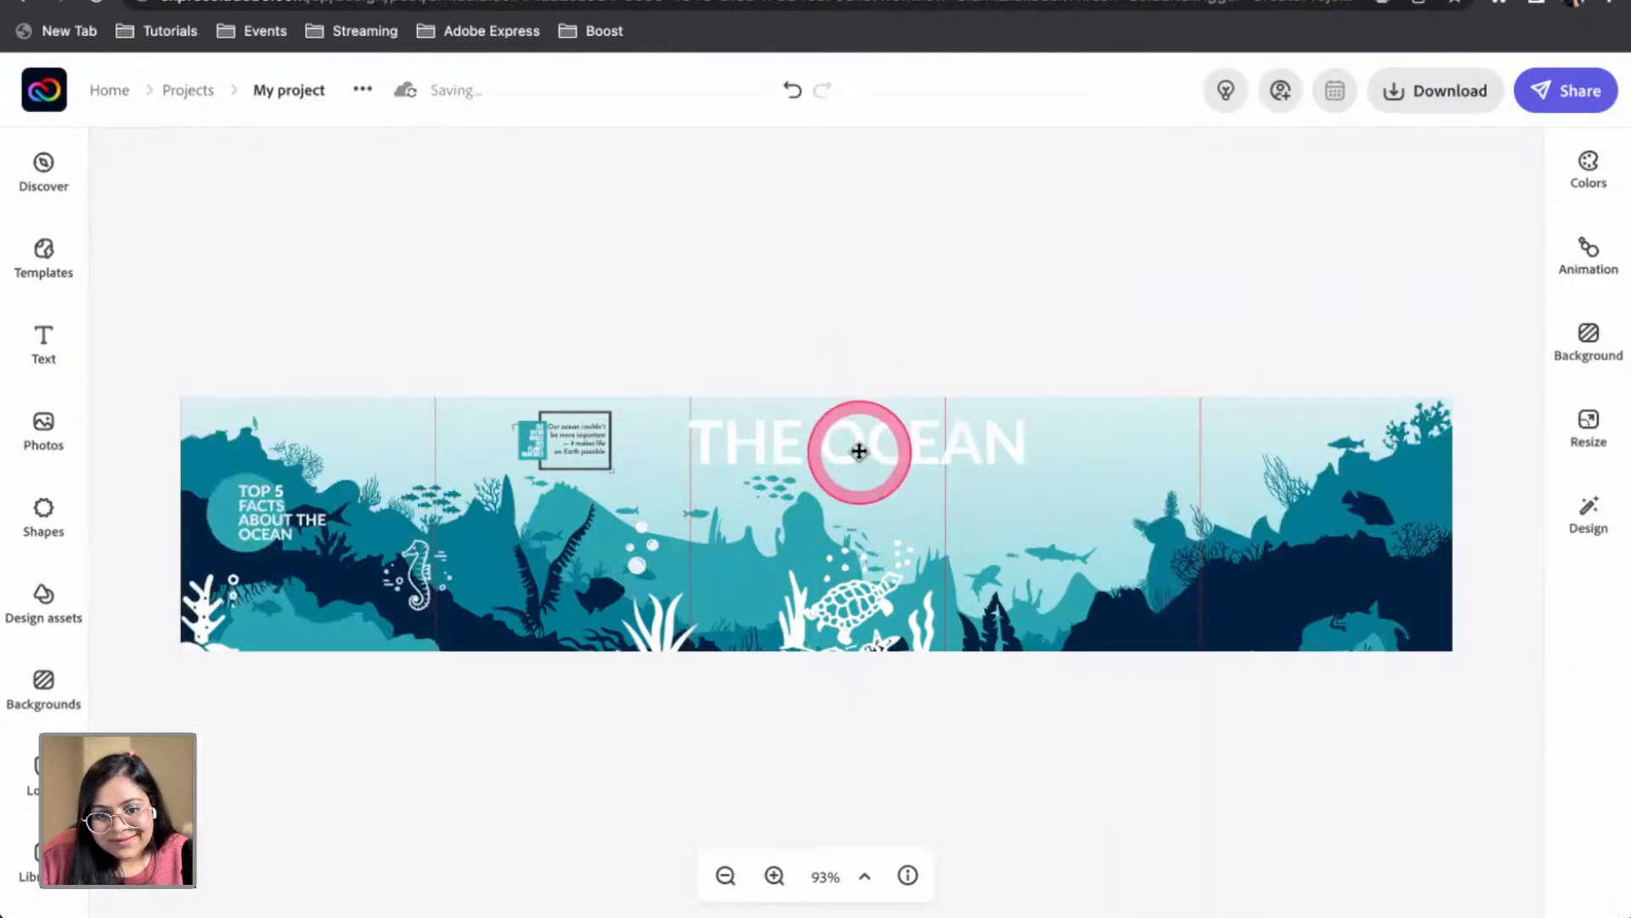
click(860, 451)
drag(860, 451, 909, 453)
Duplicate the THE OCEAN text, change the copy to REGULATES and place it directly below the original
click(1215, 189)
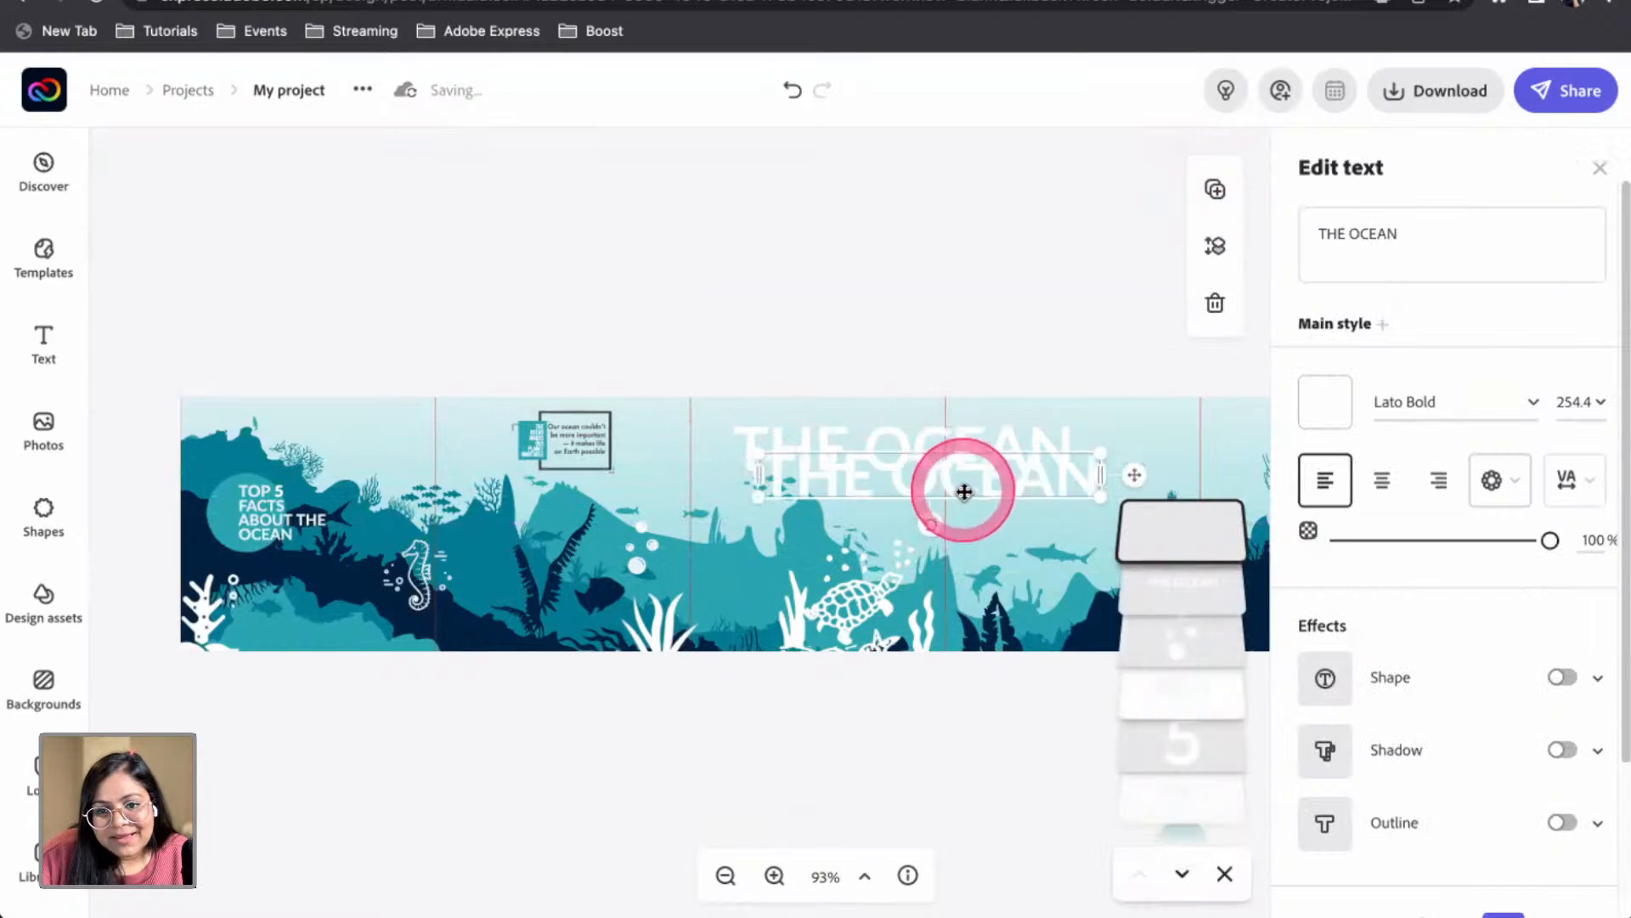
click(1353, 234)
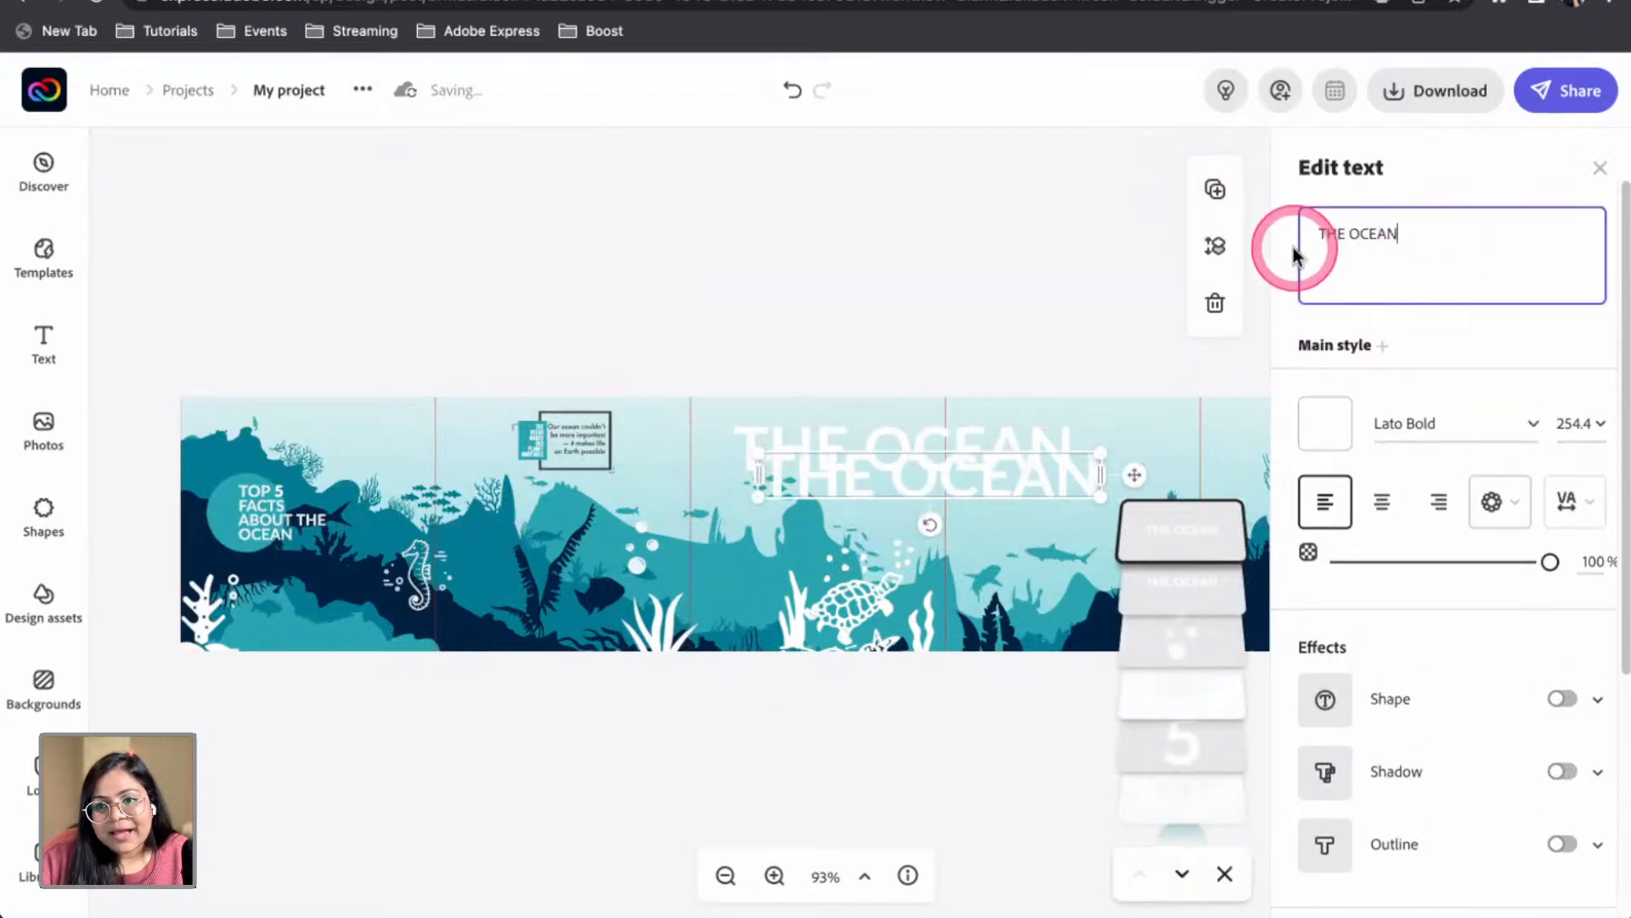
text(REGULATES)
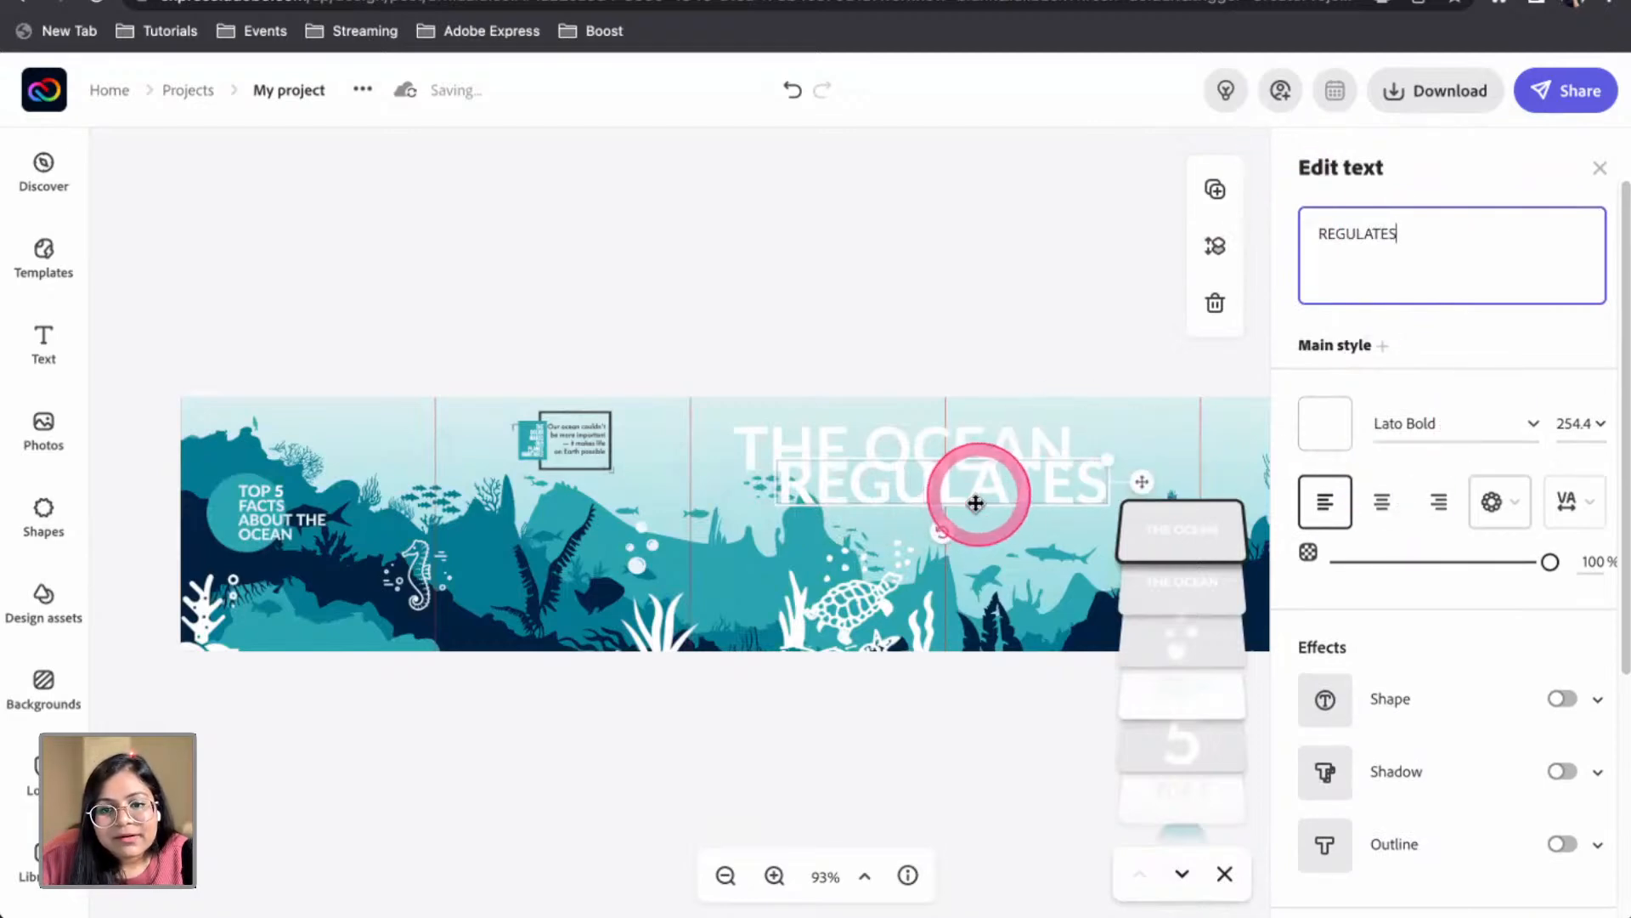
drag(976, 486, 951, 510)
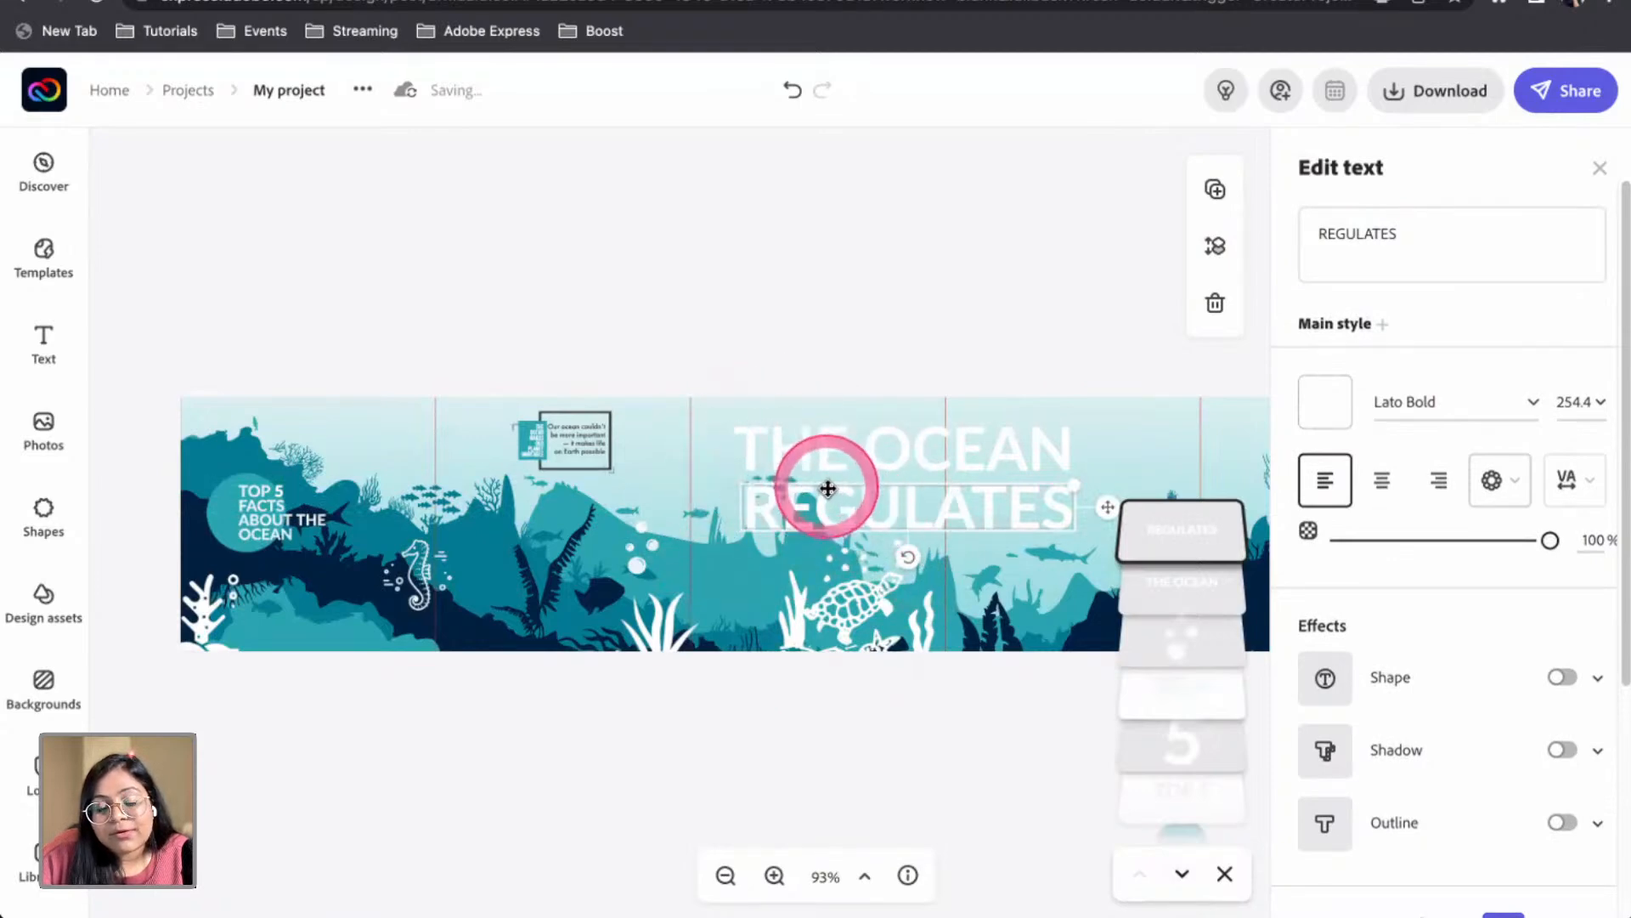
Apply the upward arch curved layout to the THE OCEAN text
click(884, 456)
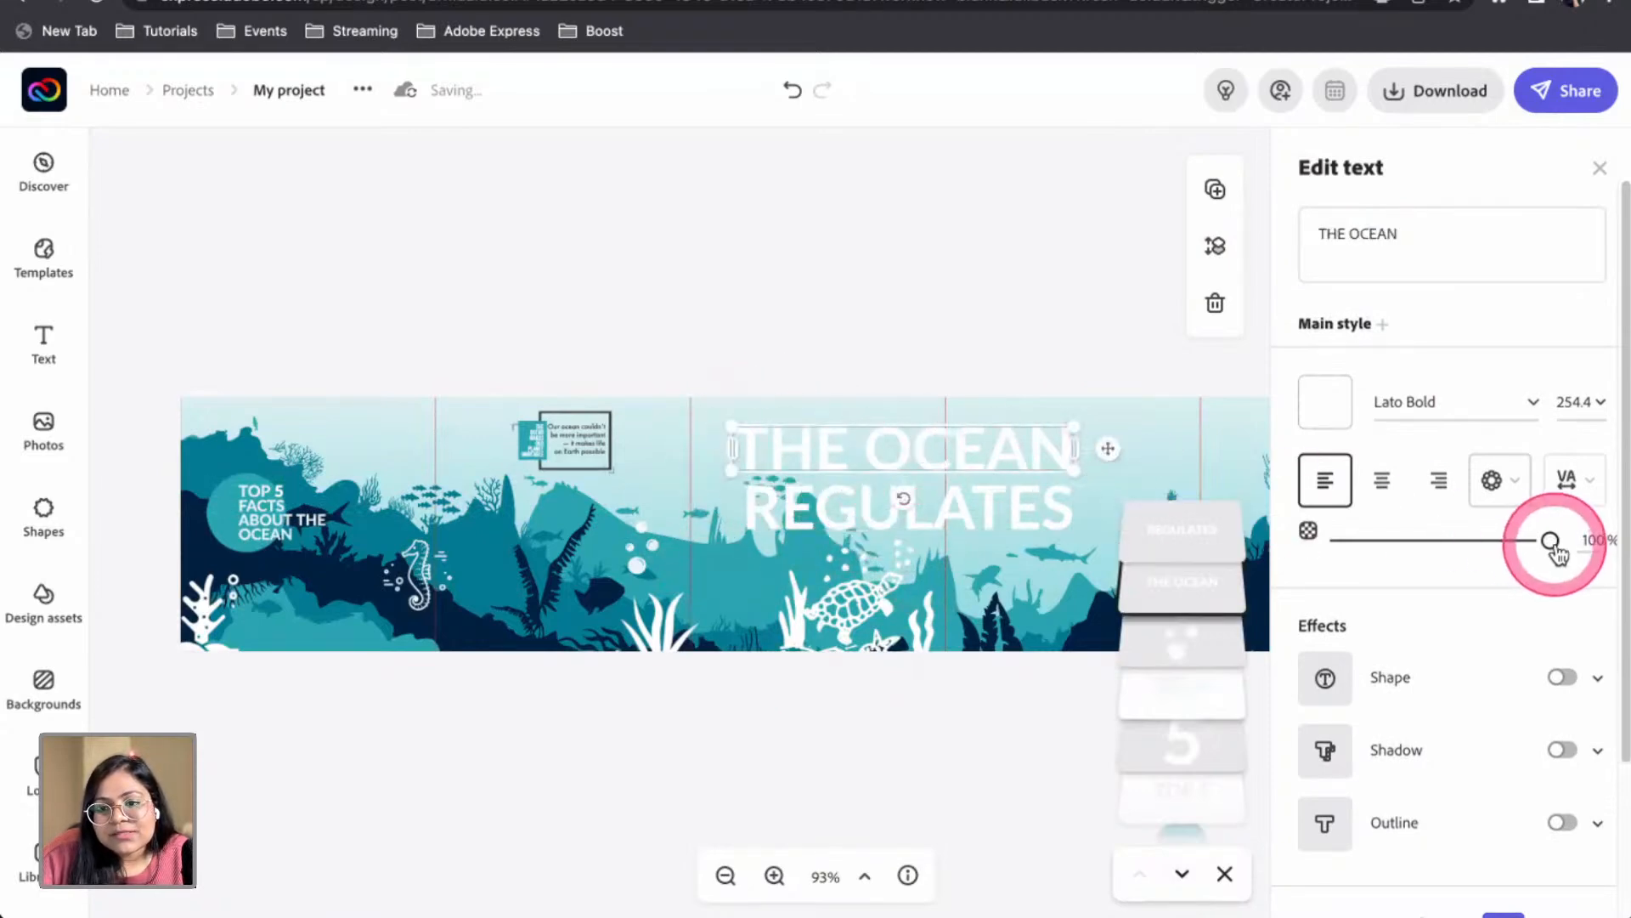
click(1521, 483)
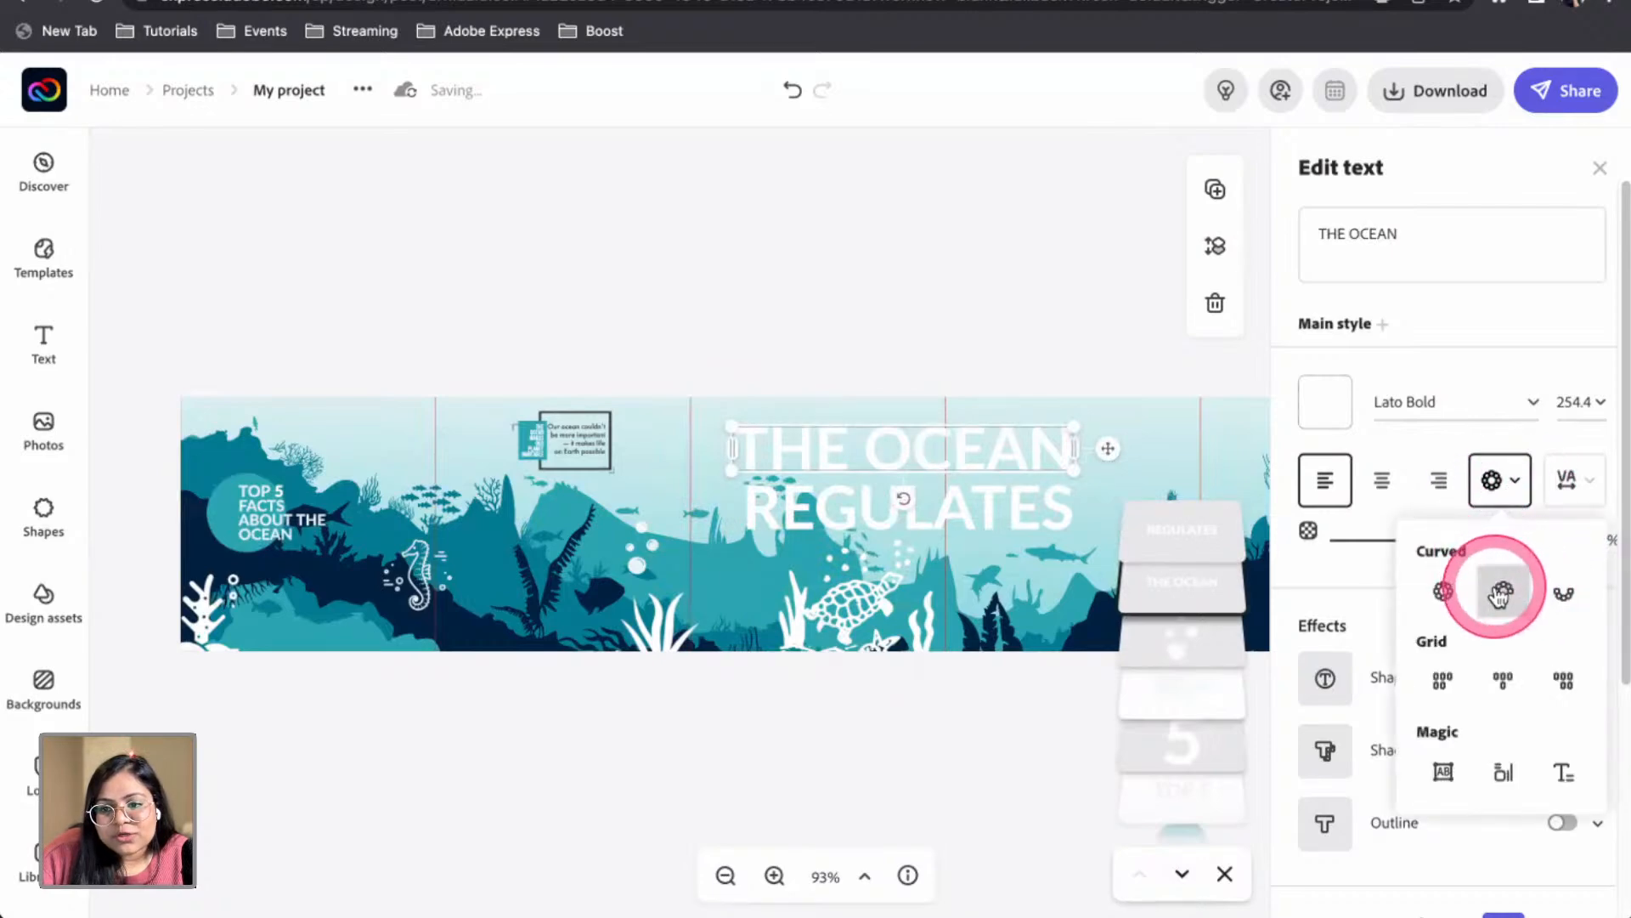
click(1503, 589)
click(906, 436)
Apply the downward curved layout to REGULATES and position it so it continues the THE OCEAN arc as a wave
click(875, 492)
click(1517, 481)
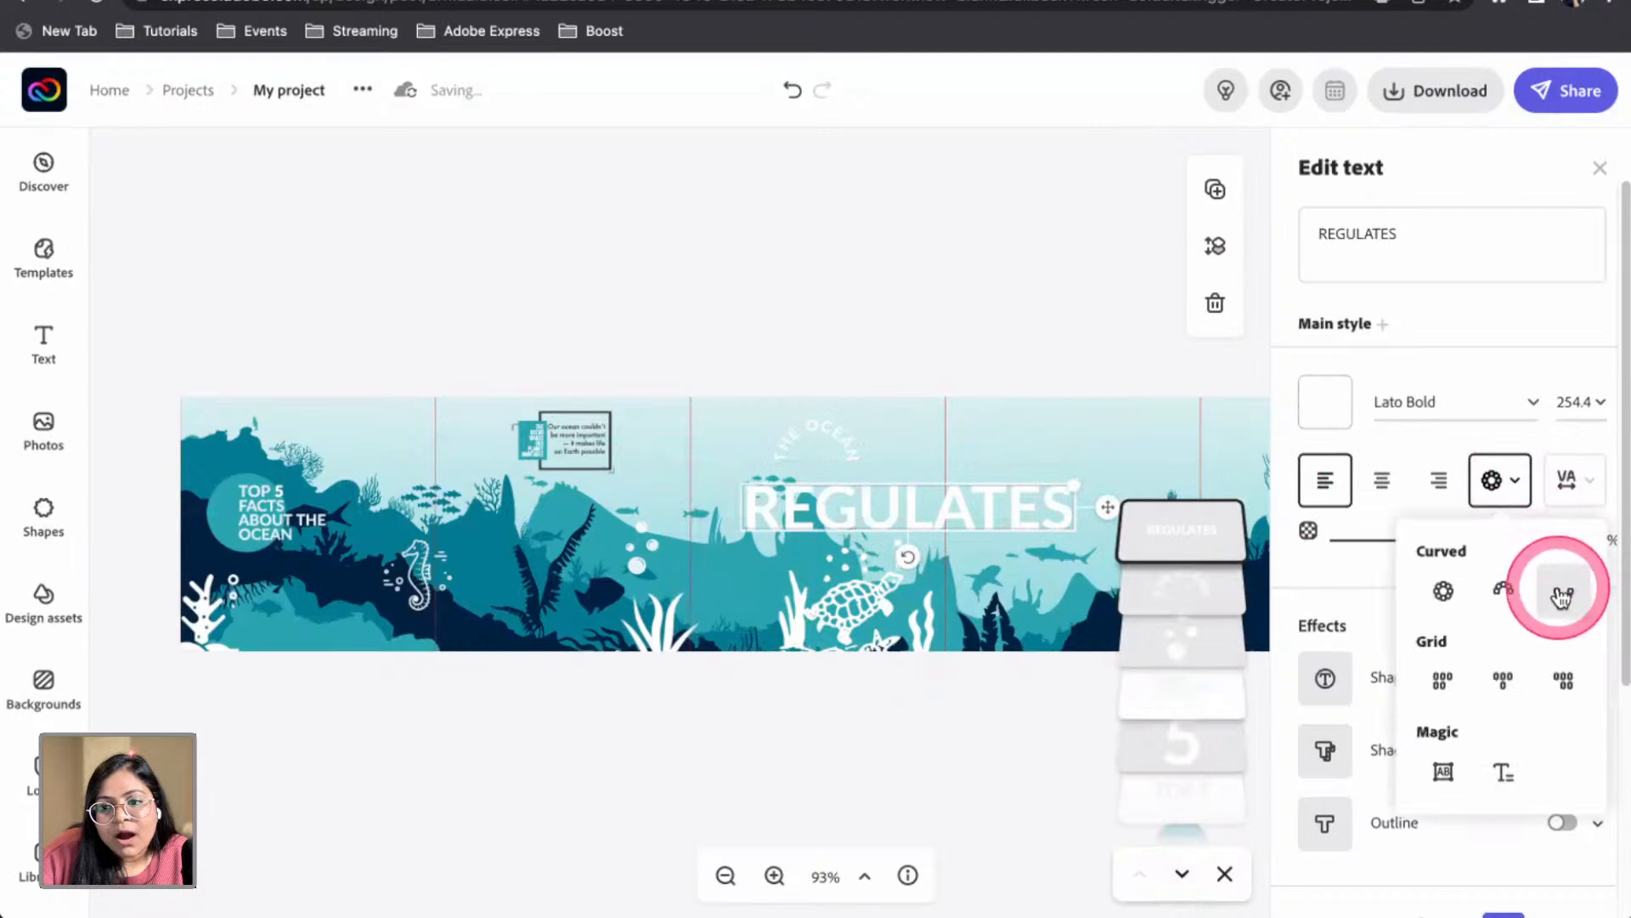
click(1562, 589)
drag(890, 513, 838, 380)
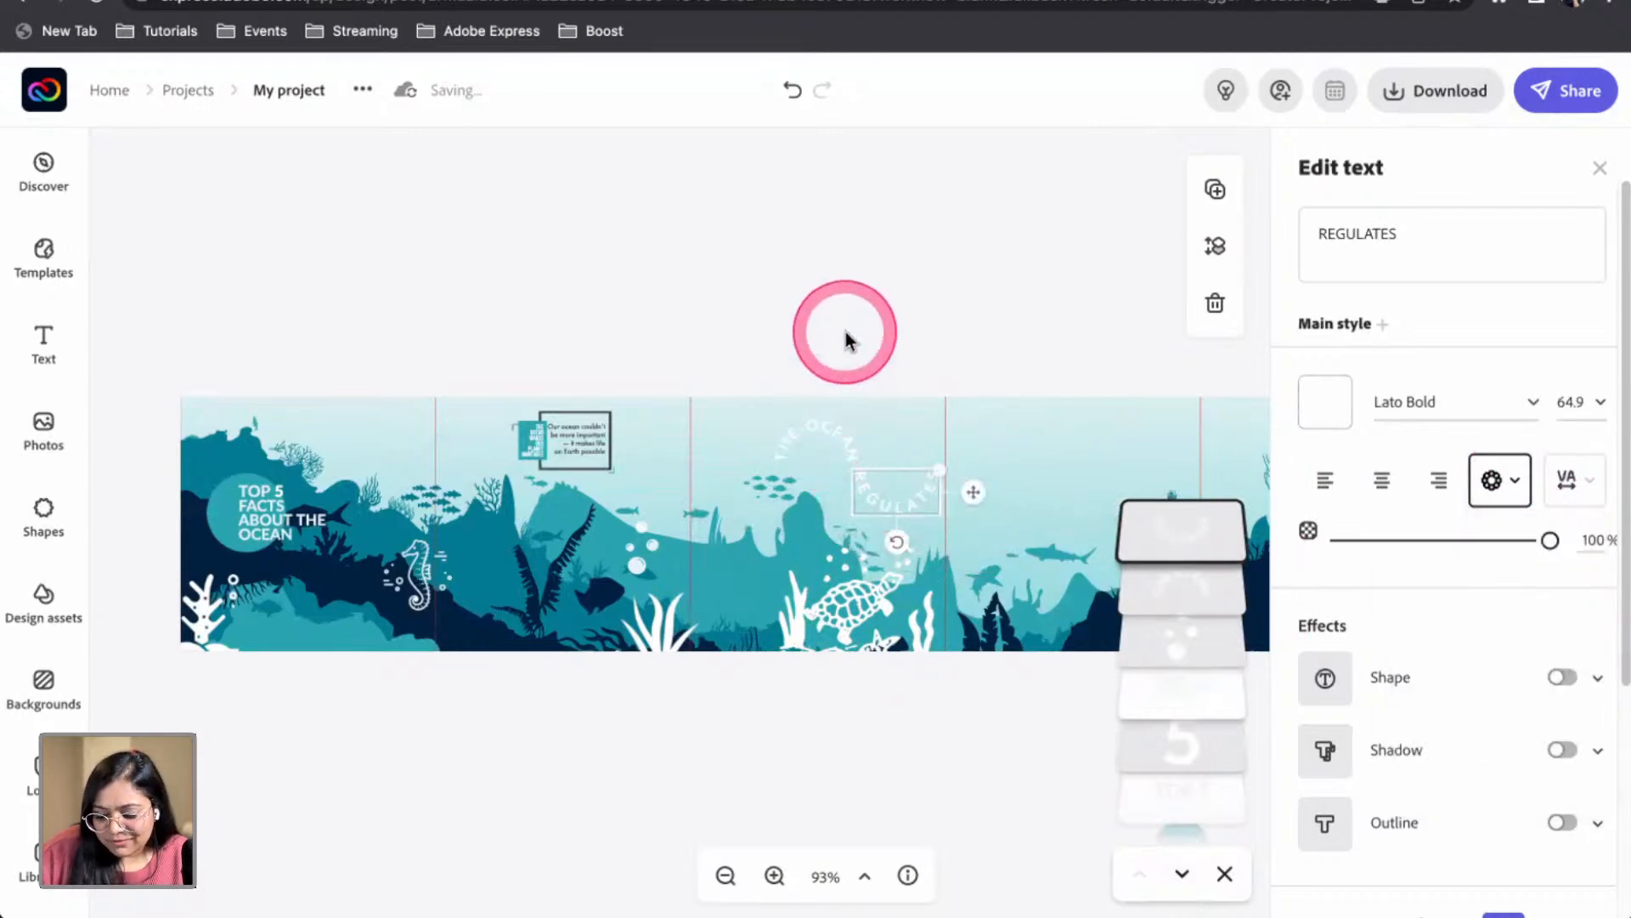
Move both curved texts together so that THE OCEAN straddles the second red divider and REGULATES sits in the third panel
key(super+plus)
click(796, 880)
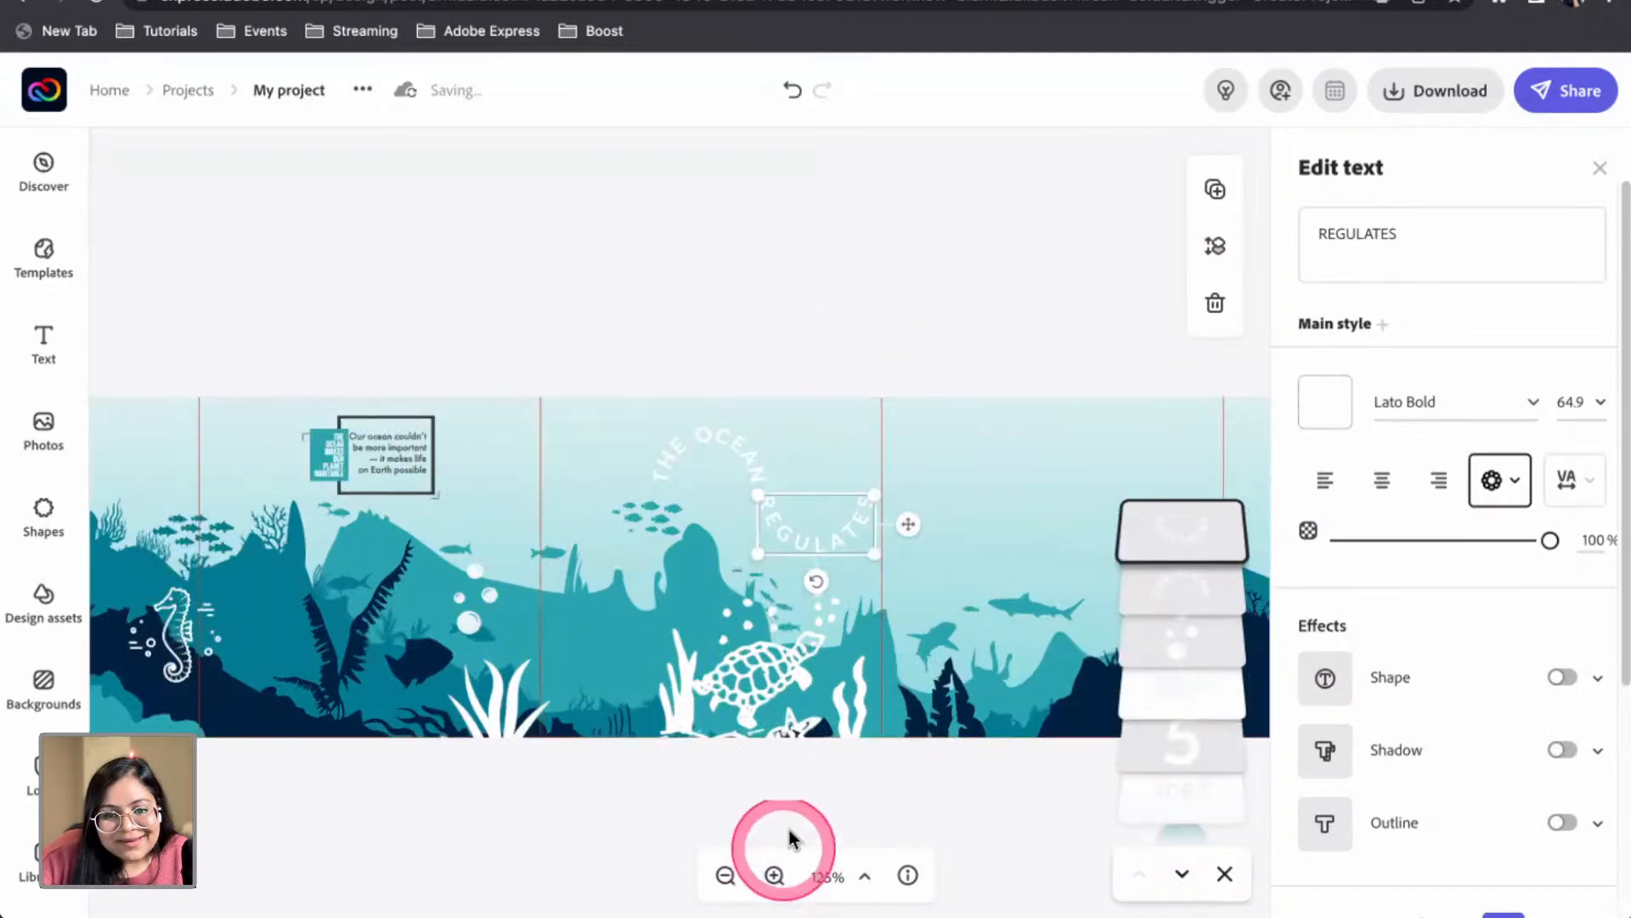
shift+click(746, 460)
drag(745, 453, 597, 498)
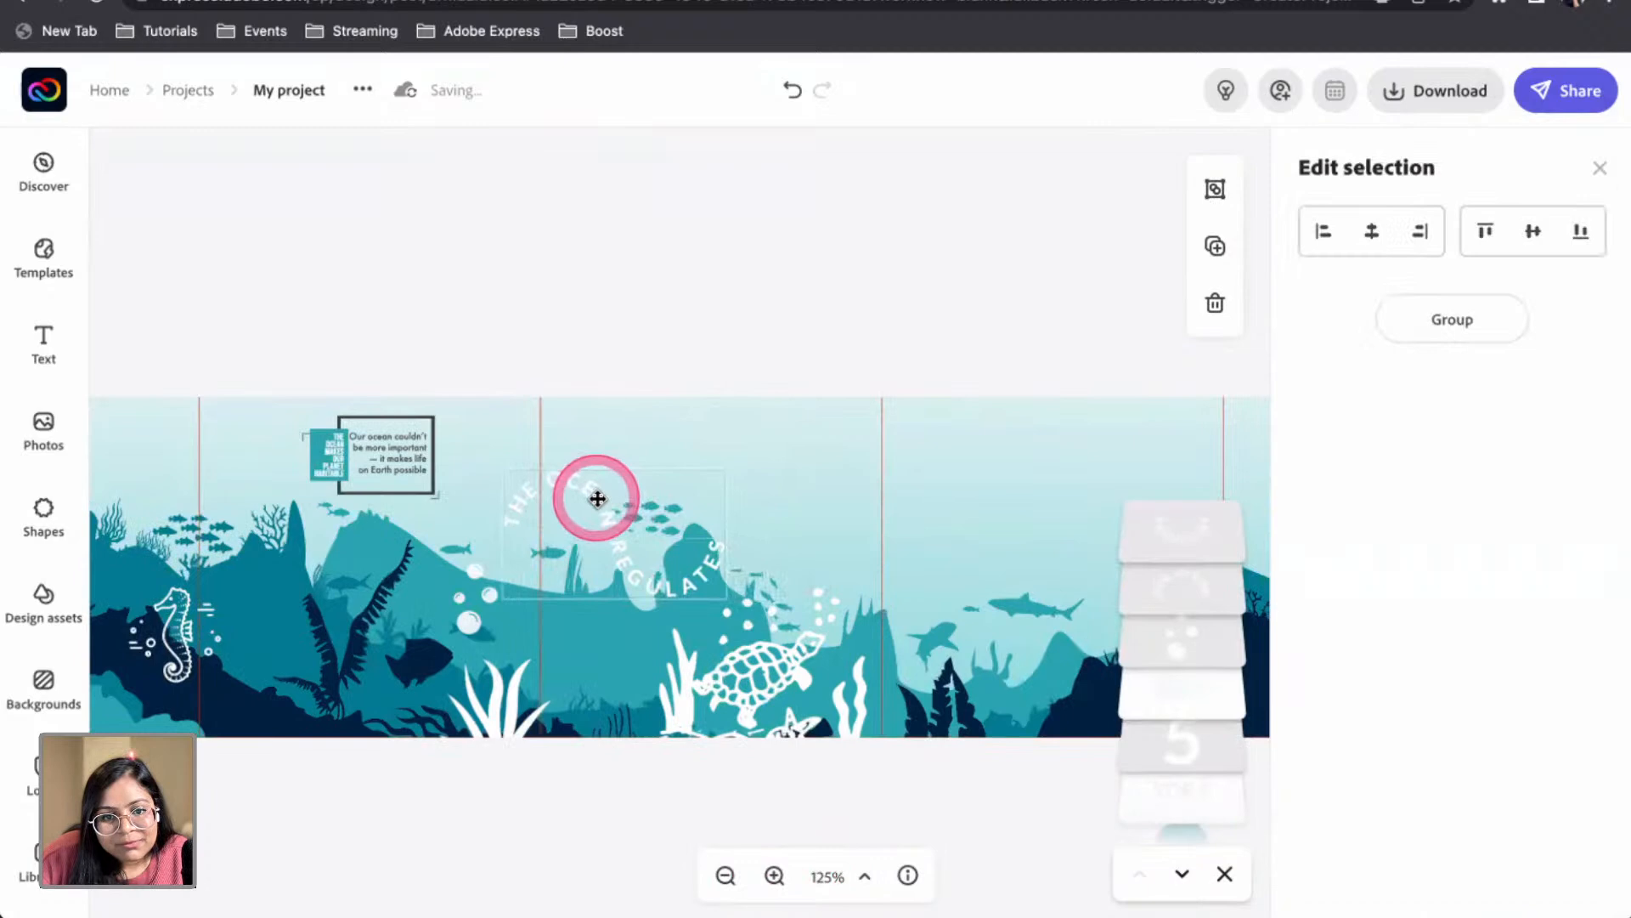
click(879, 285)
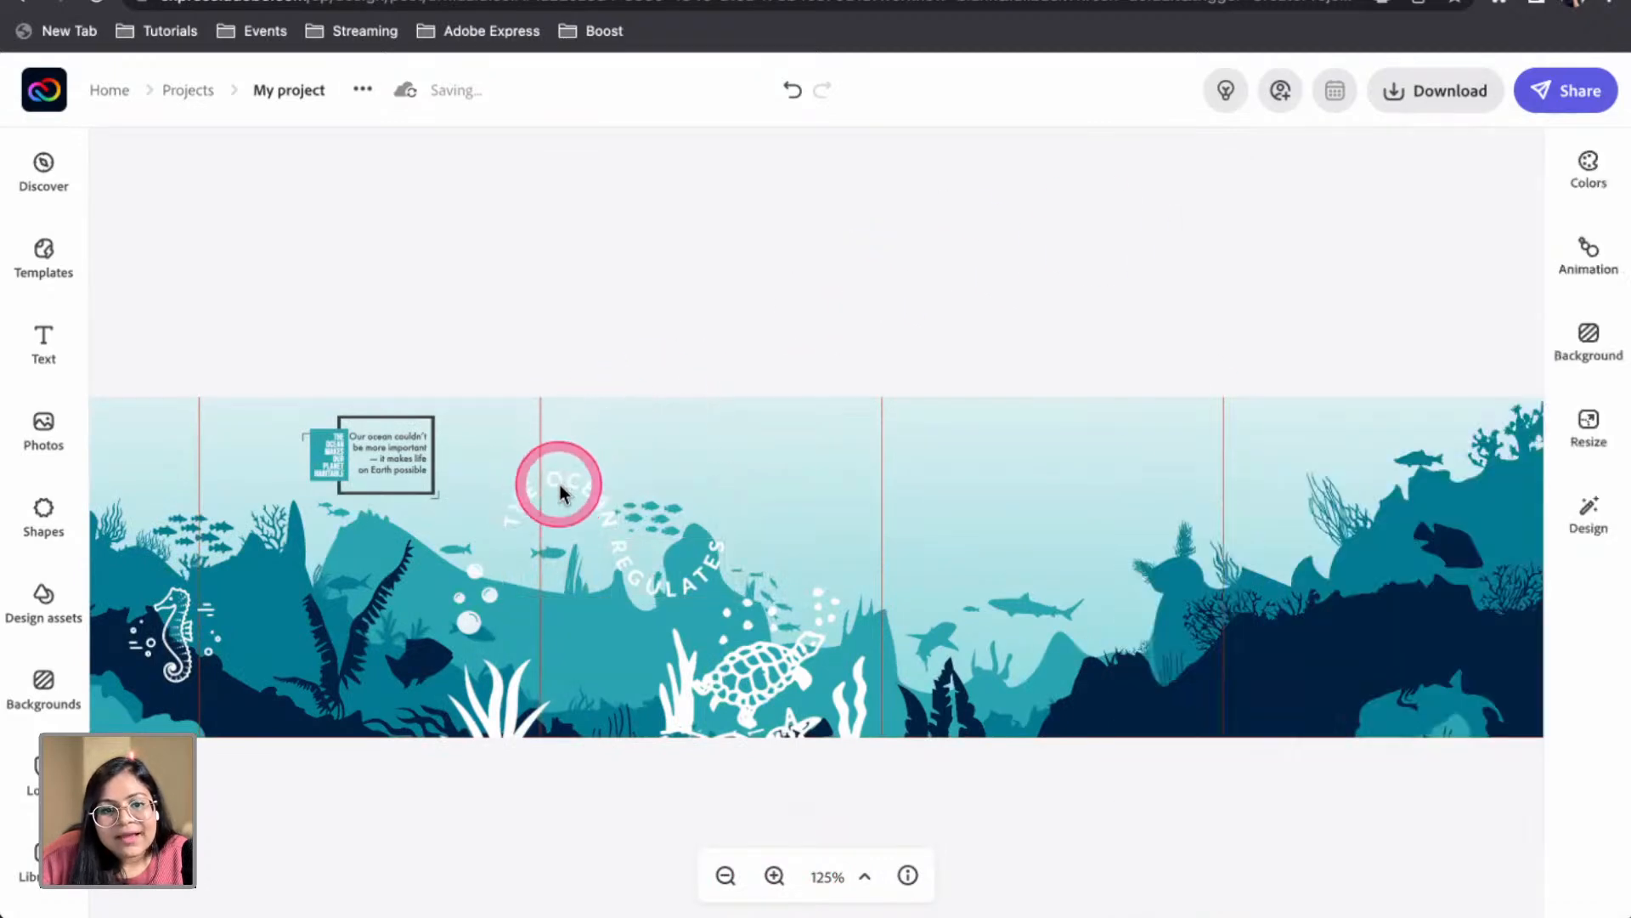
Recolor the curved THE OCEAN text dark navy, 00213E, sampled from the dark seabed
click(560, 484)
click(1323, 400)
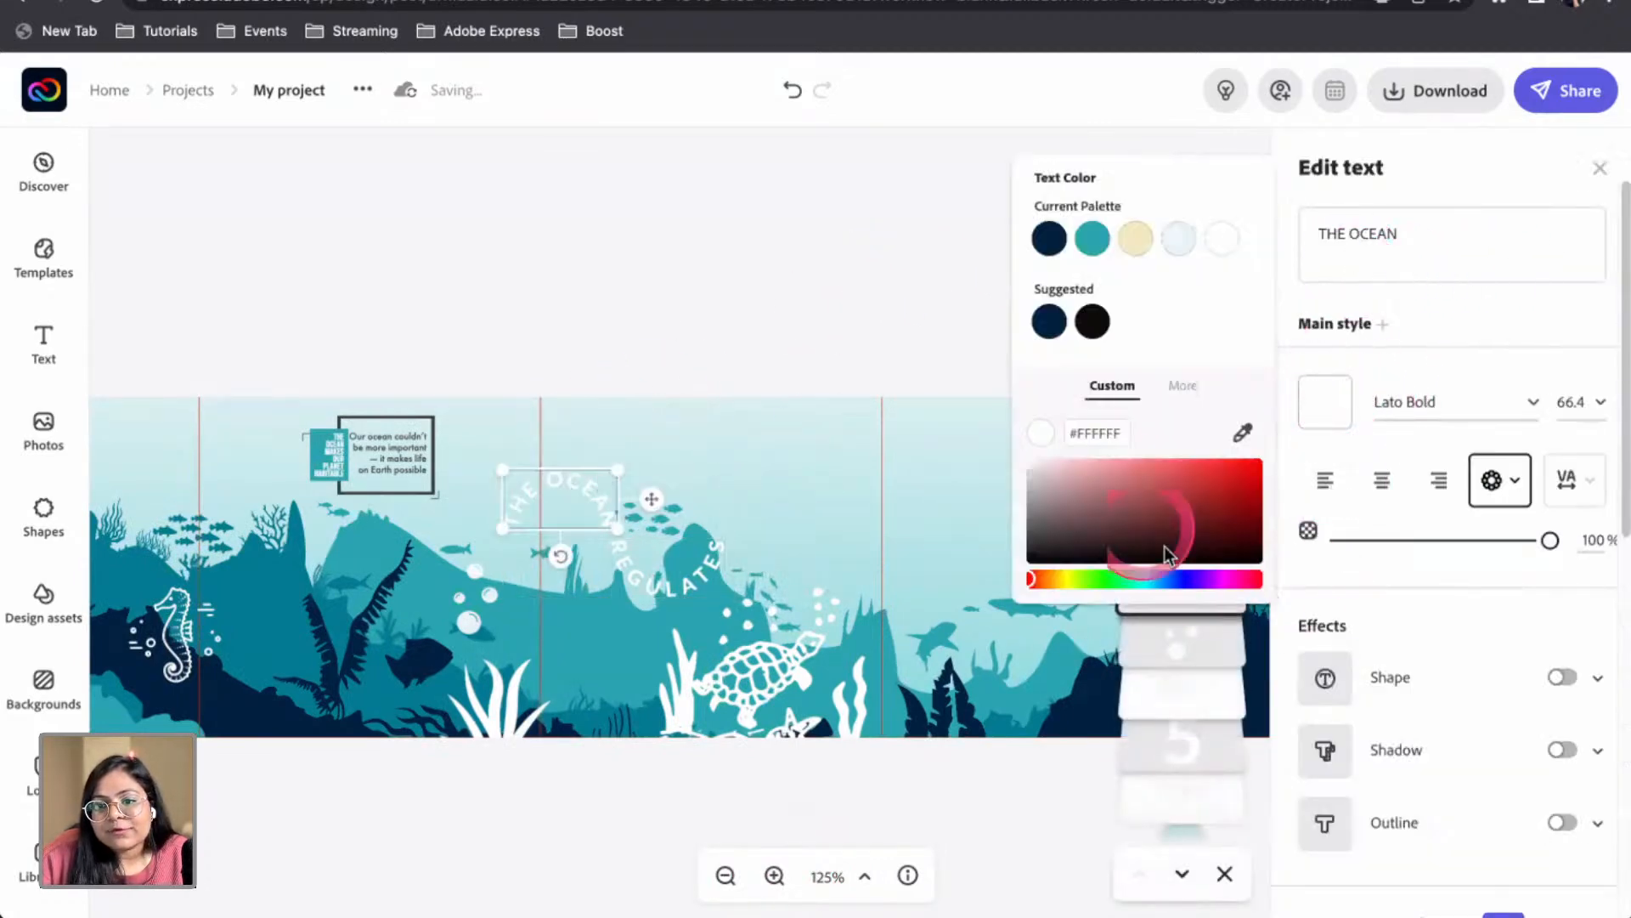
click(1243, 436)
click(283, 701)
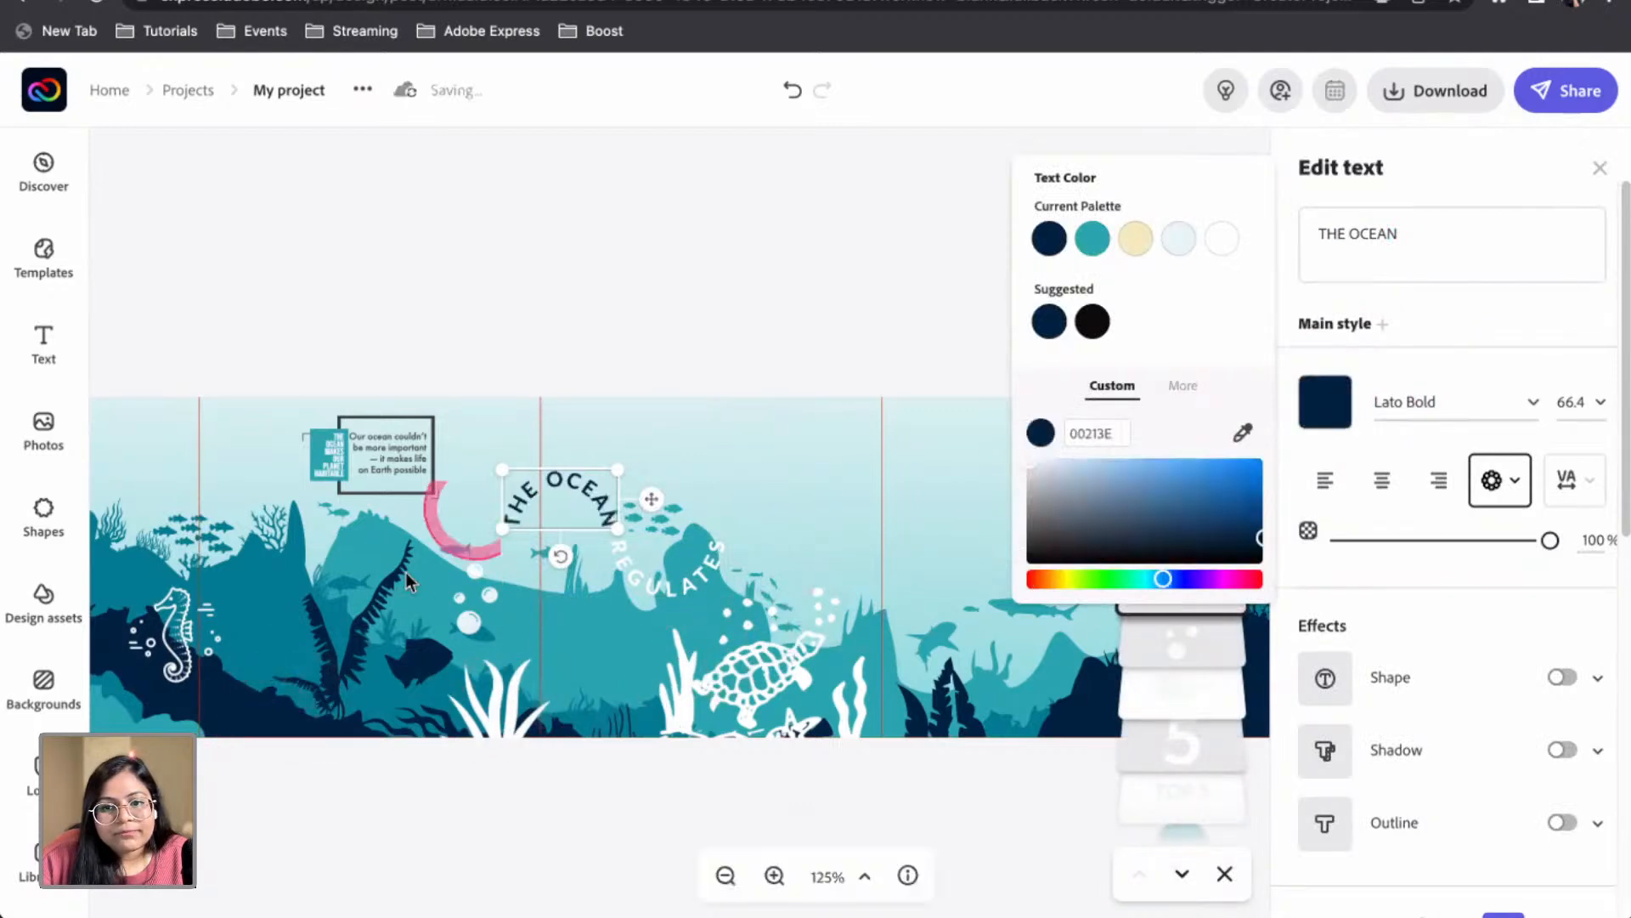
Recolor the curved REGULATES text with the dark navy from the current palette
click(692, 584)
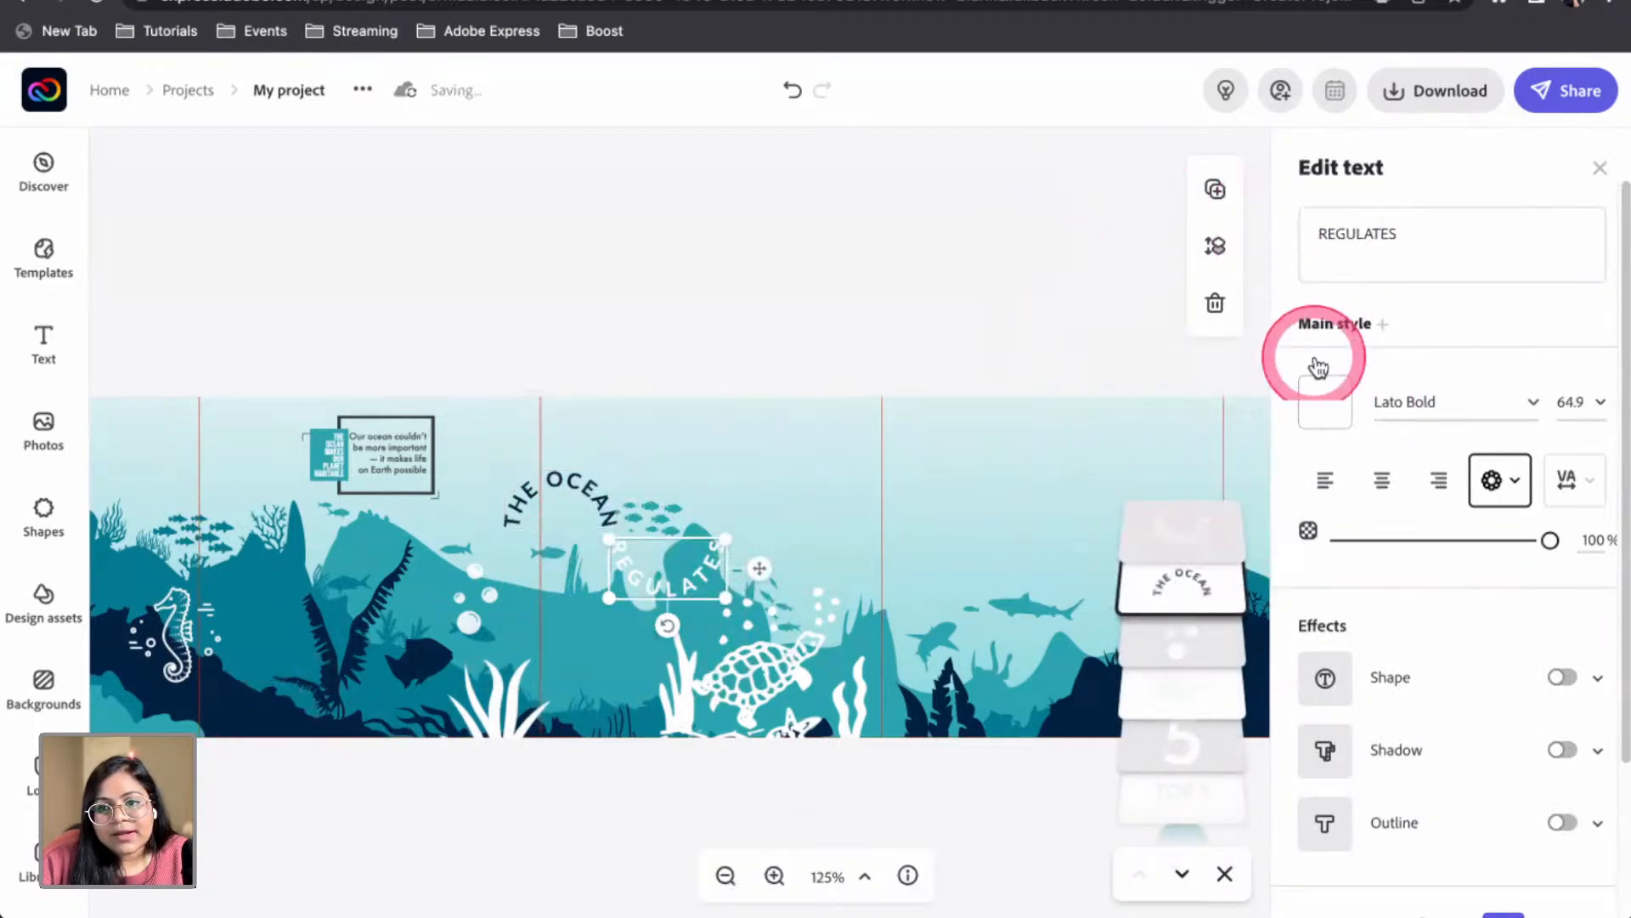
click(1324, 401)
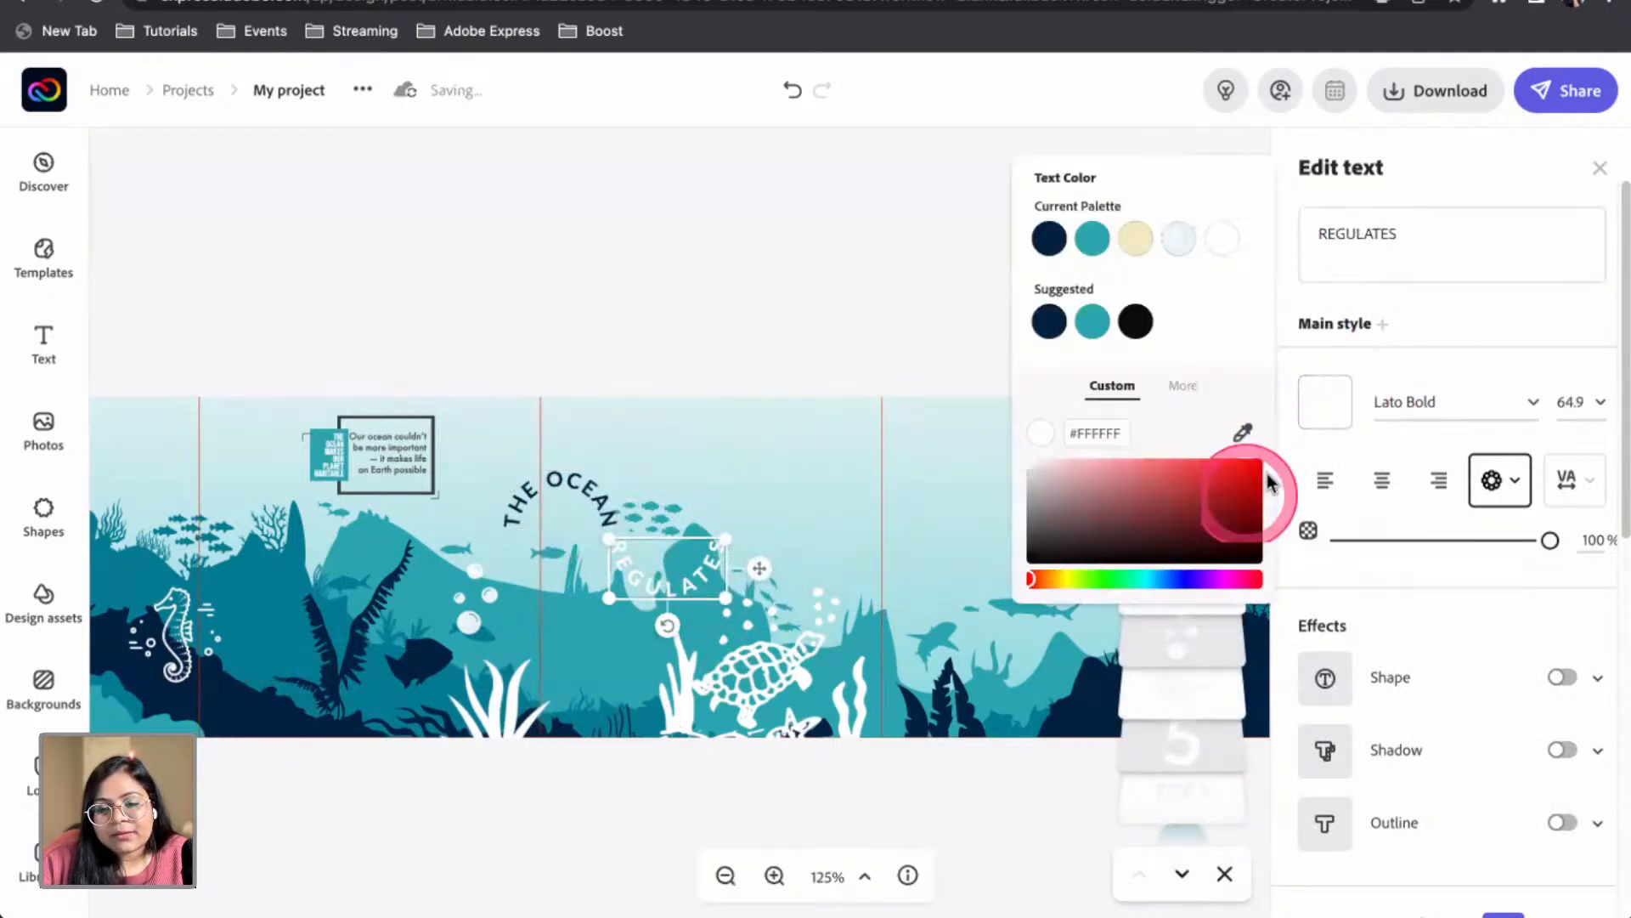
click(1049, 239)
click(825, 284)
click(901, 291)
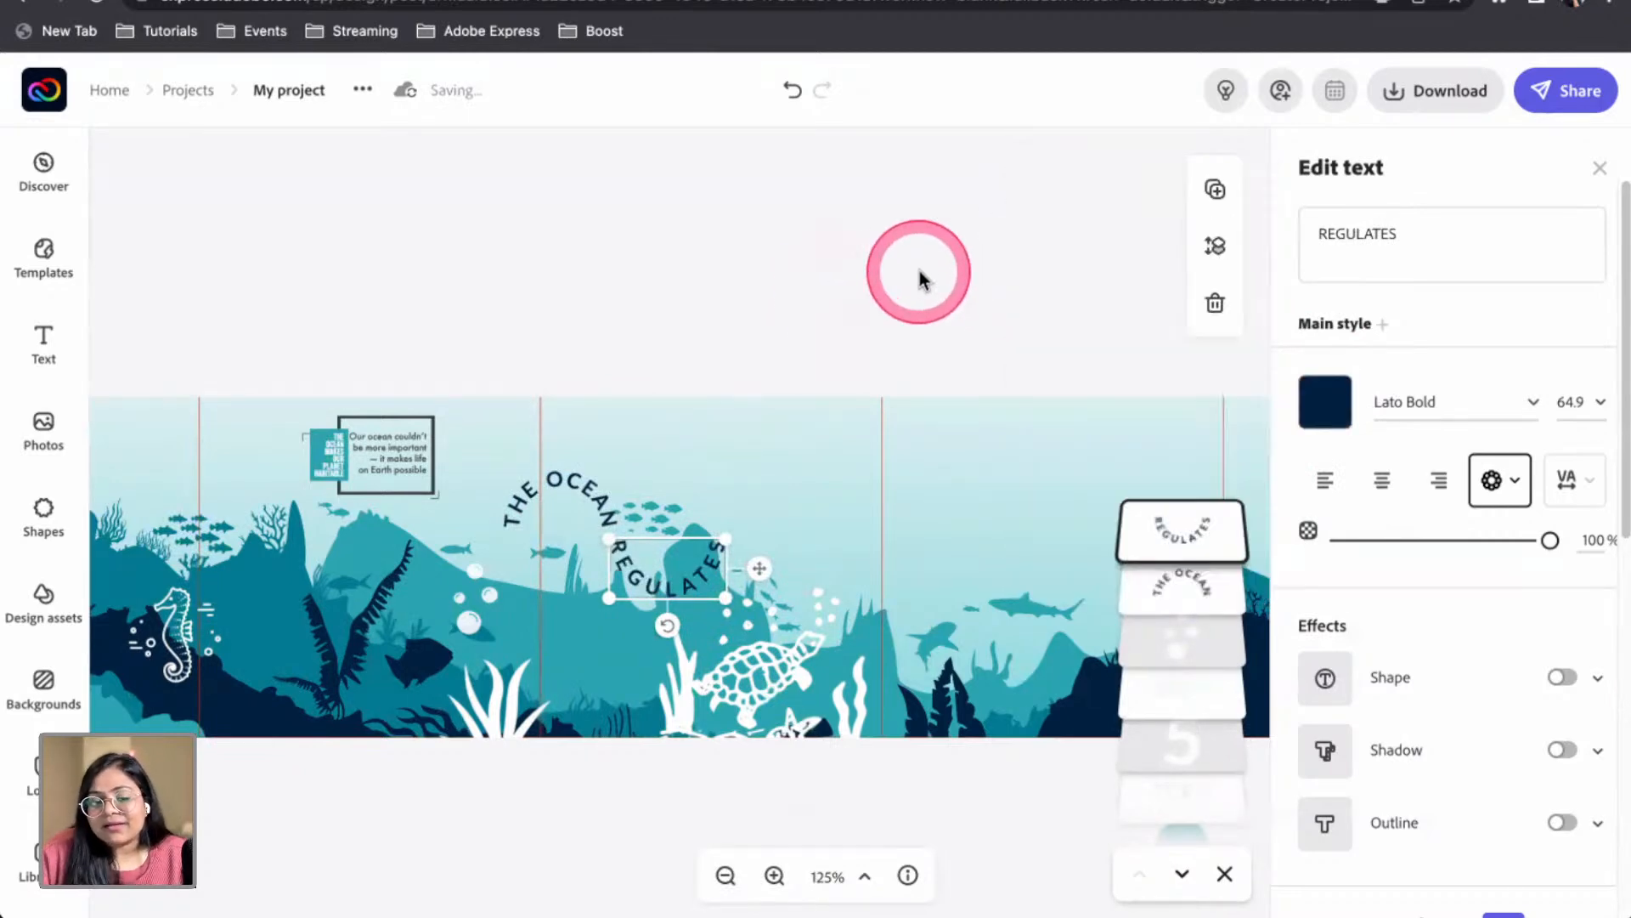
Move the white turtle drawing with its seaweed and bubbles so it straddles the fourth red divider
click(922, 280)
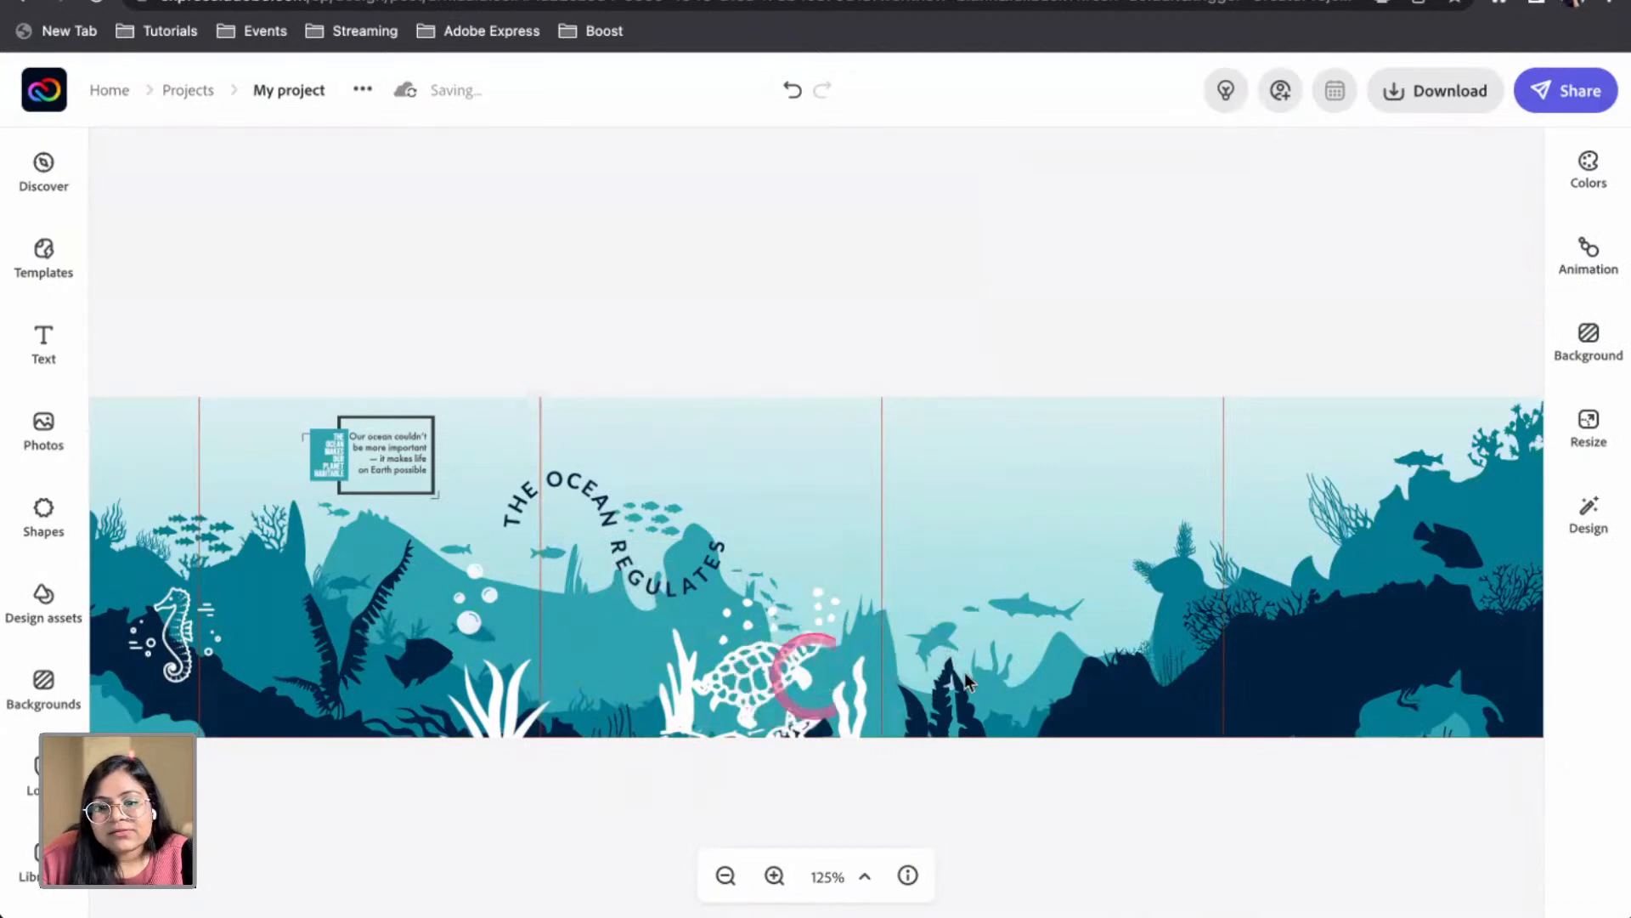
drag(819, 676, 1246, 673)
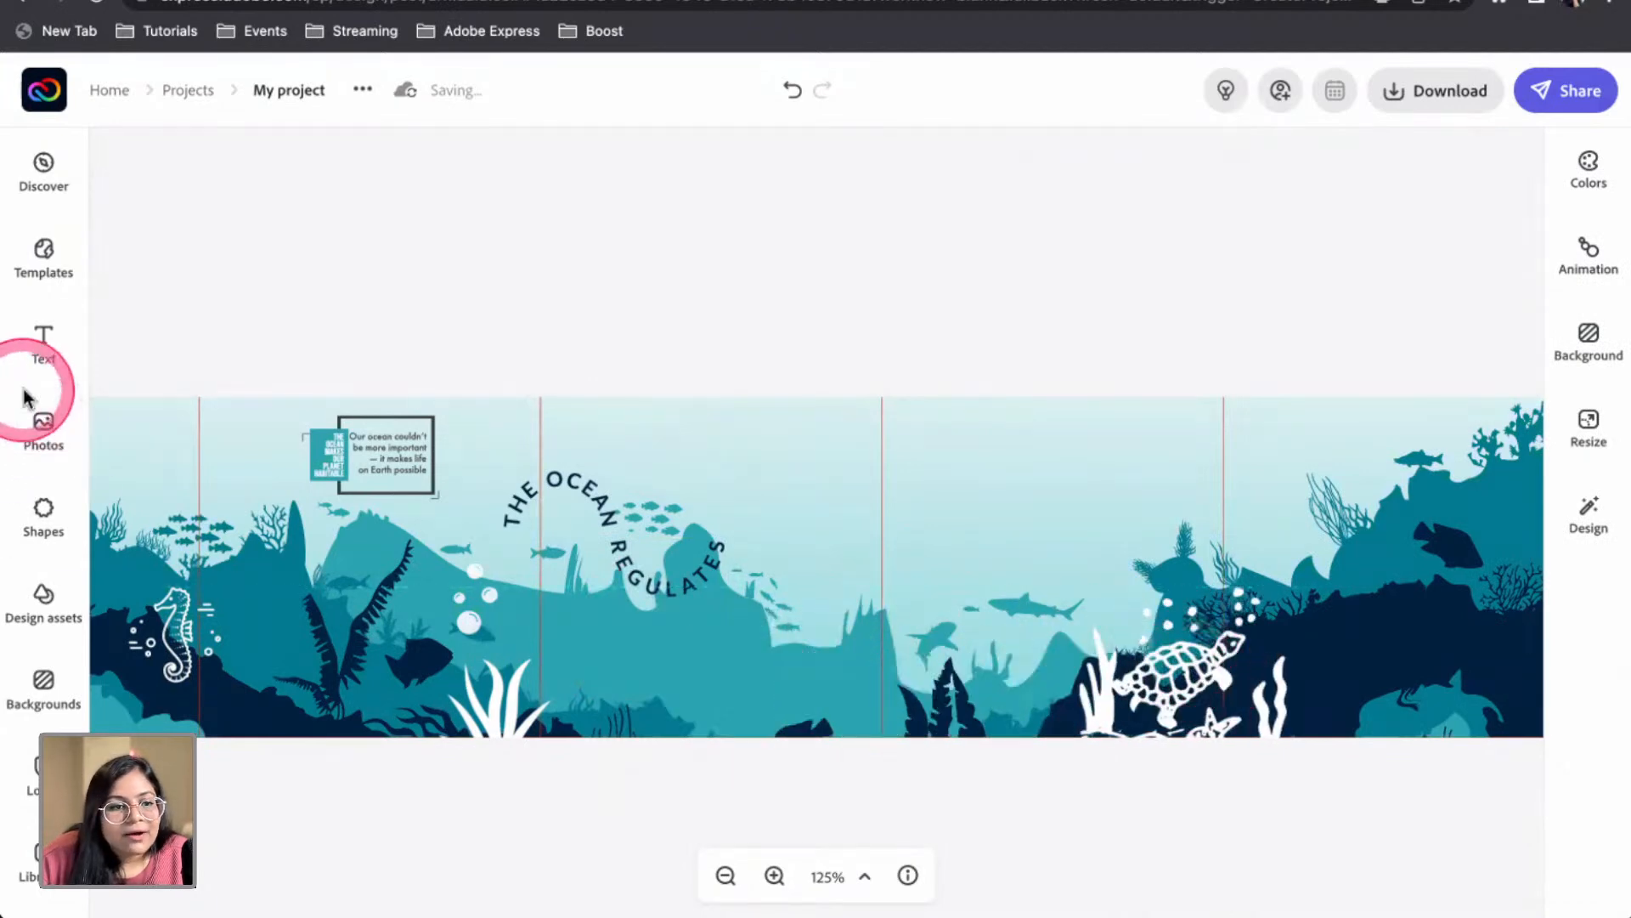
Add another text box reading "the climate & the weather"
click(40, 353)
click(273, 264)
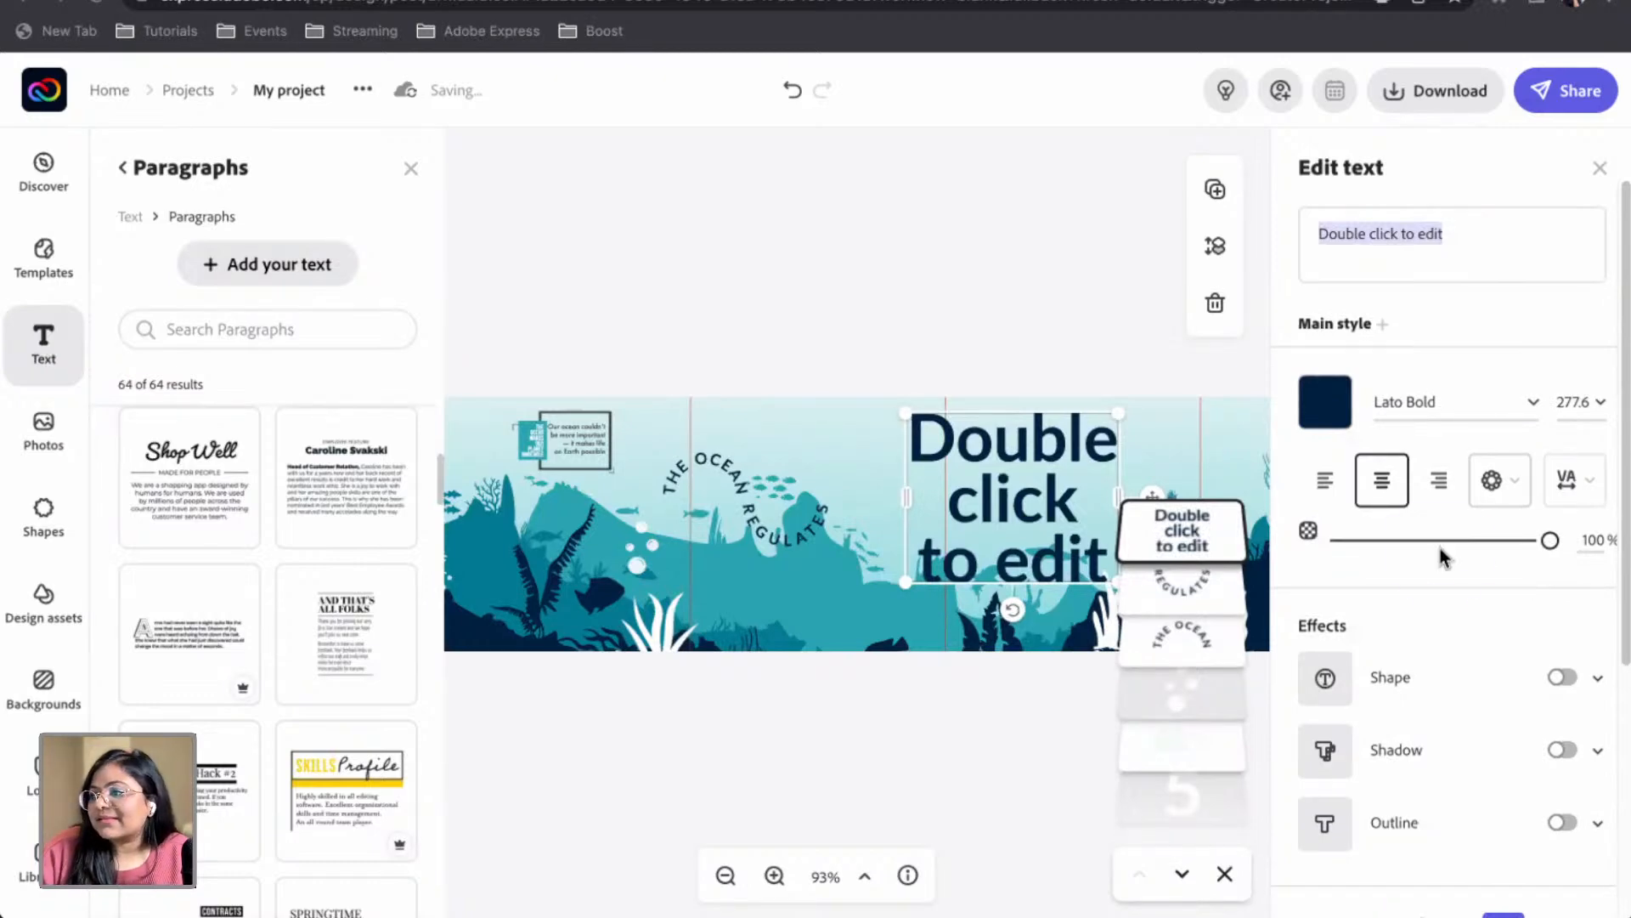
click(1384, 233)
click(1383, 236)
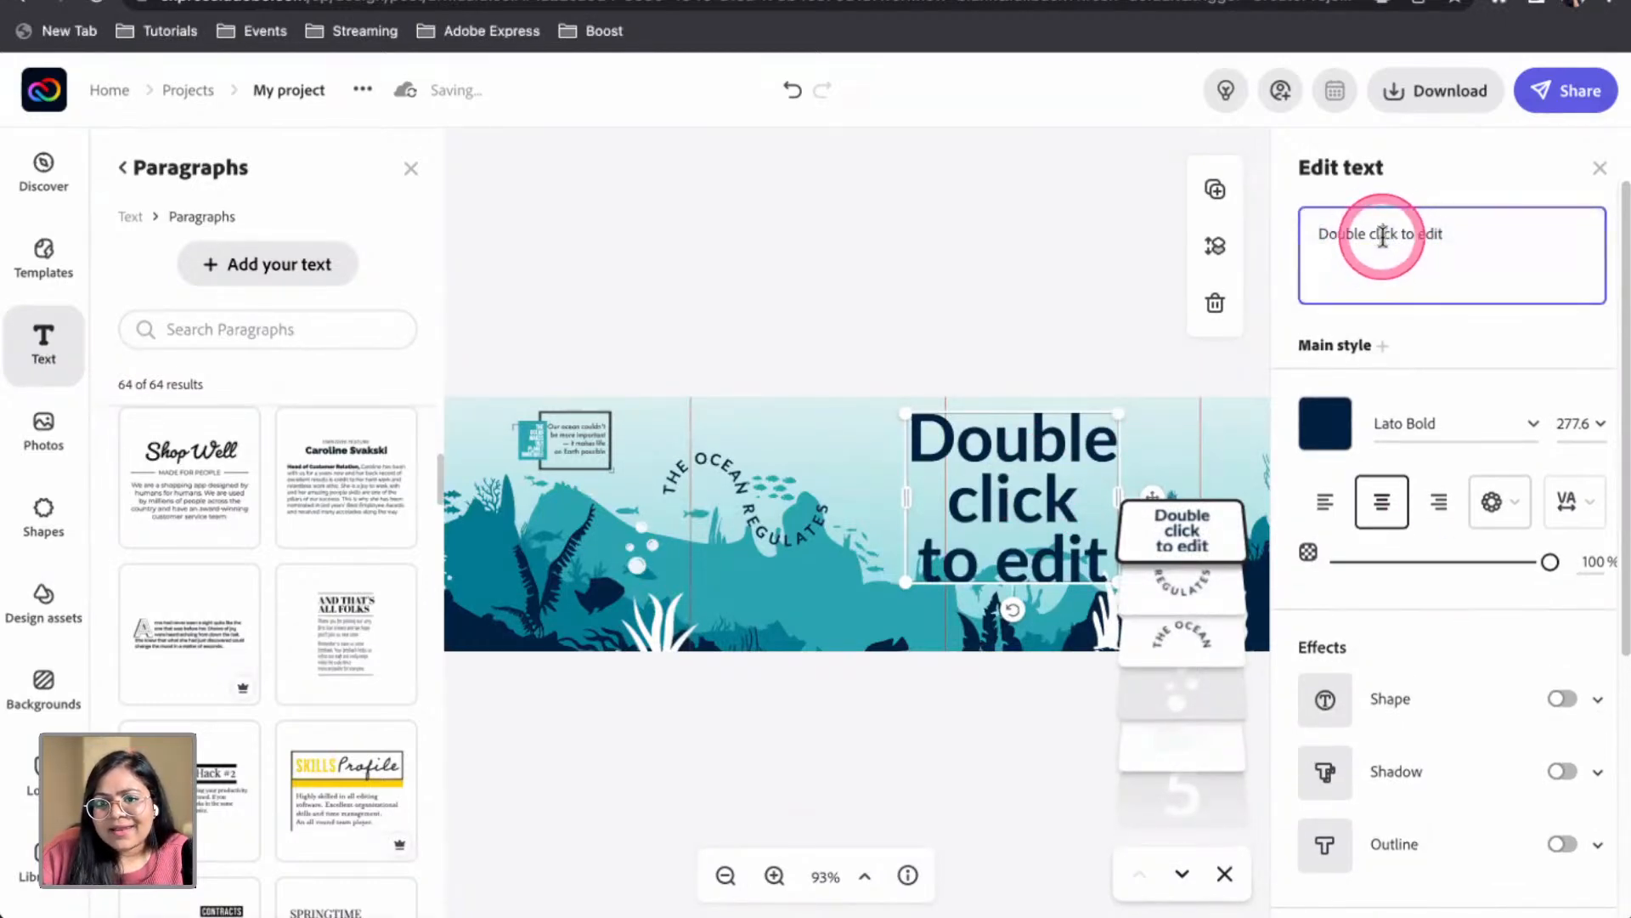
drag(1470, 235, 1314, 234)
text(the climate & the weather)
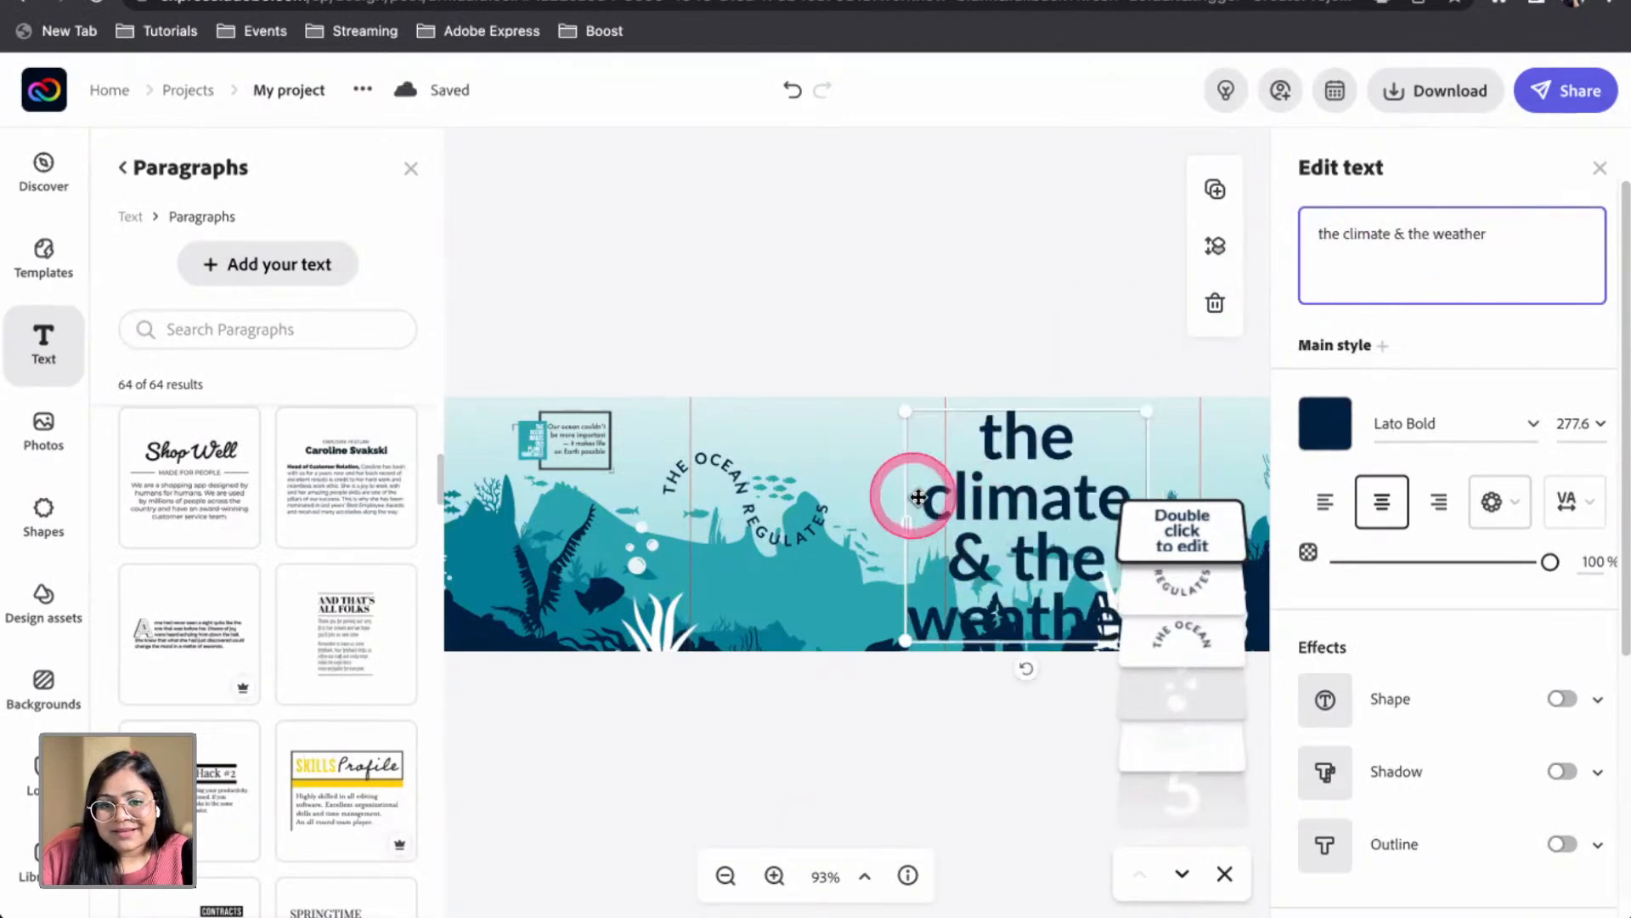
Reflow "the climate & the weather" into two lines, shrink it to size 132.3 and place it below REGULATES in the third panel
click(888, 488)
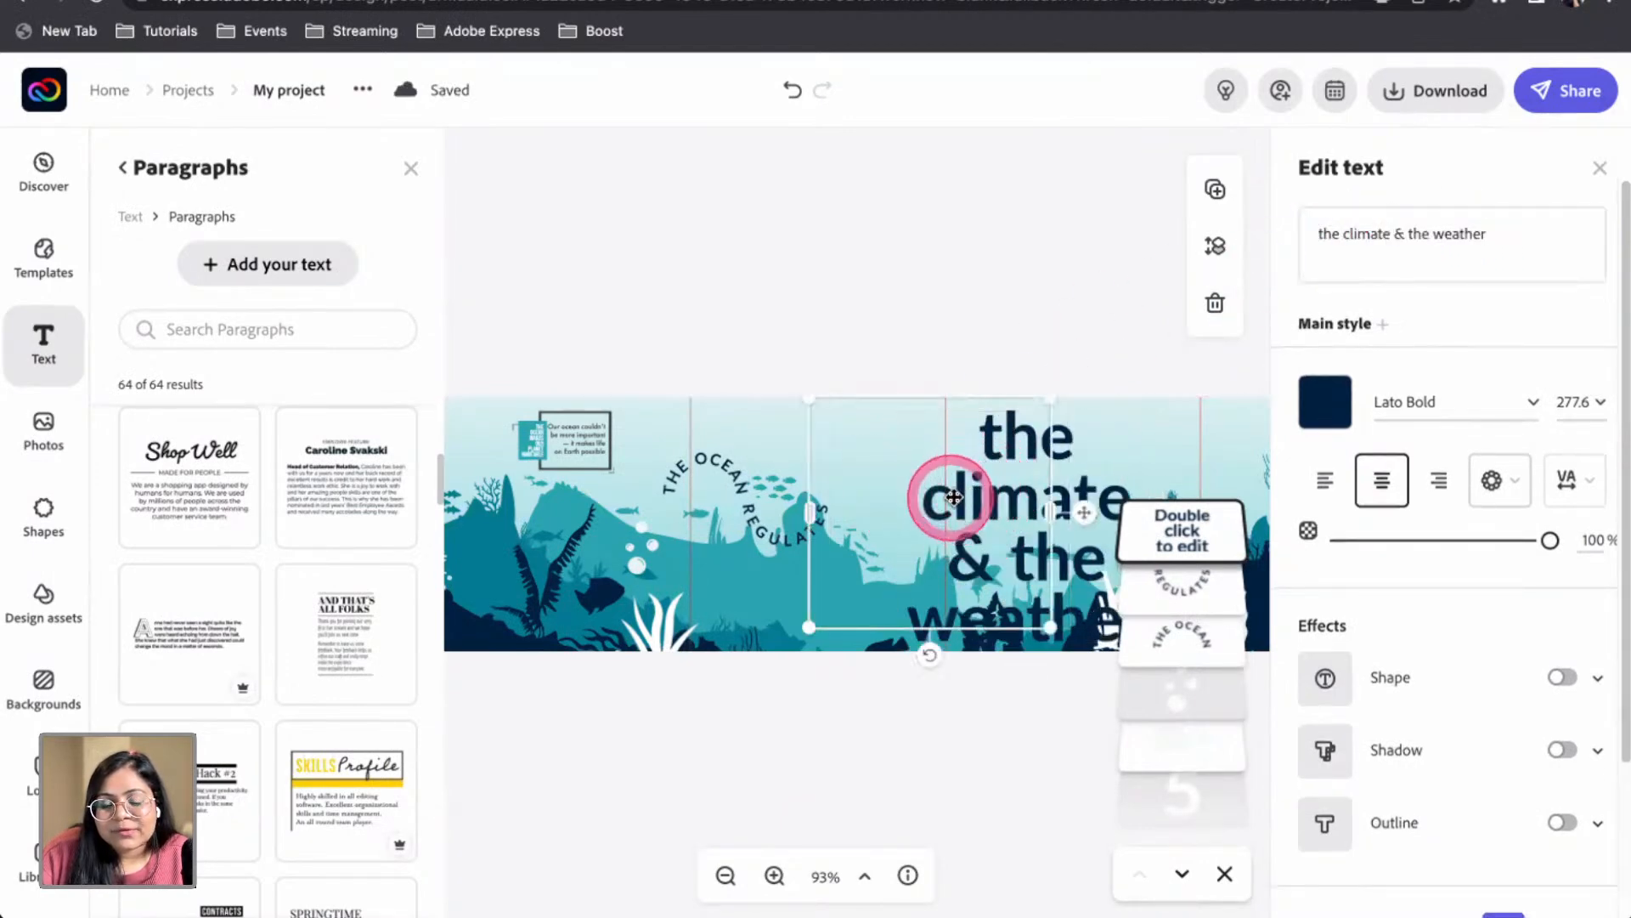
drag(957, 494, 928, 512)
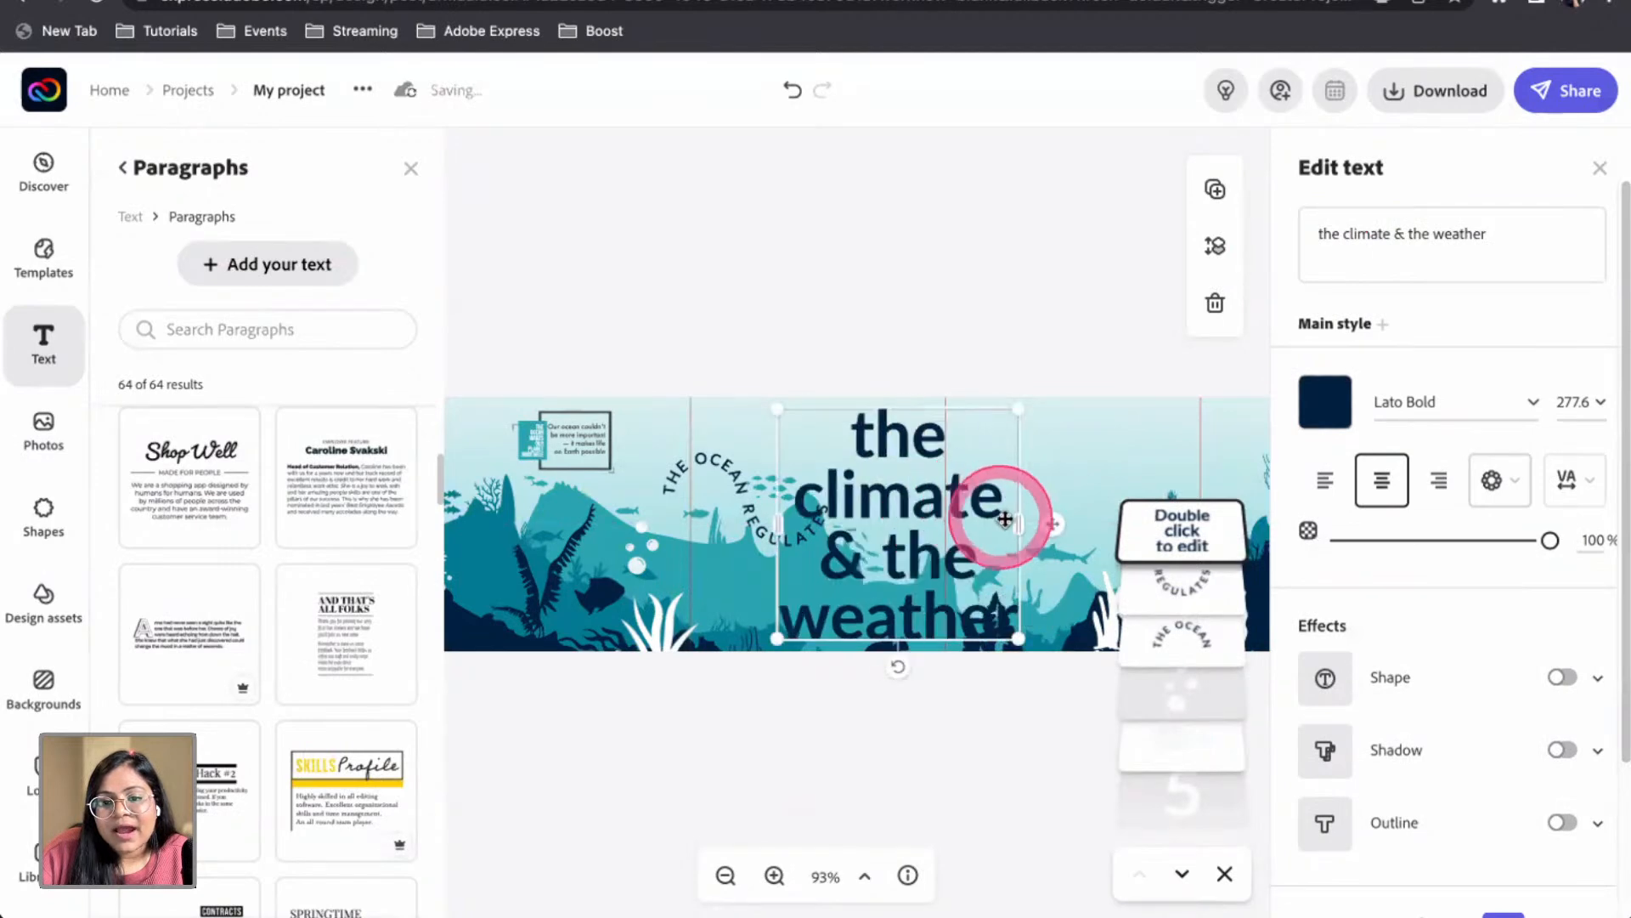
drag(1019, 410, 1045, 521)
click(911, 566)
drag(911, 567, 872, 575)
drag(1028, 630, 855, 587)
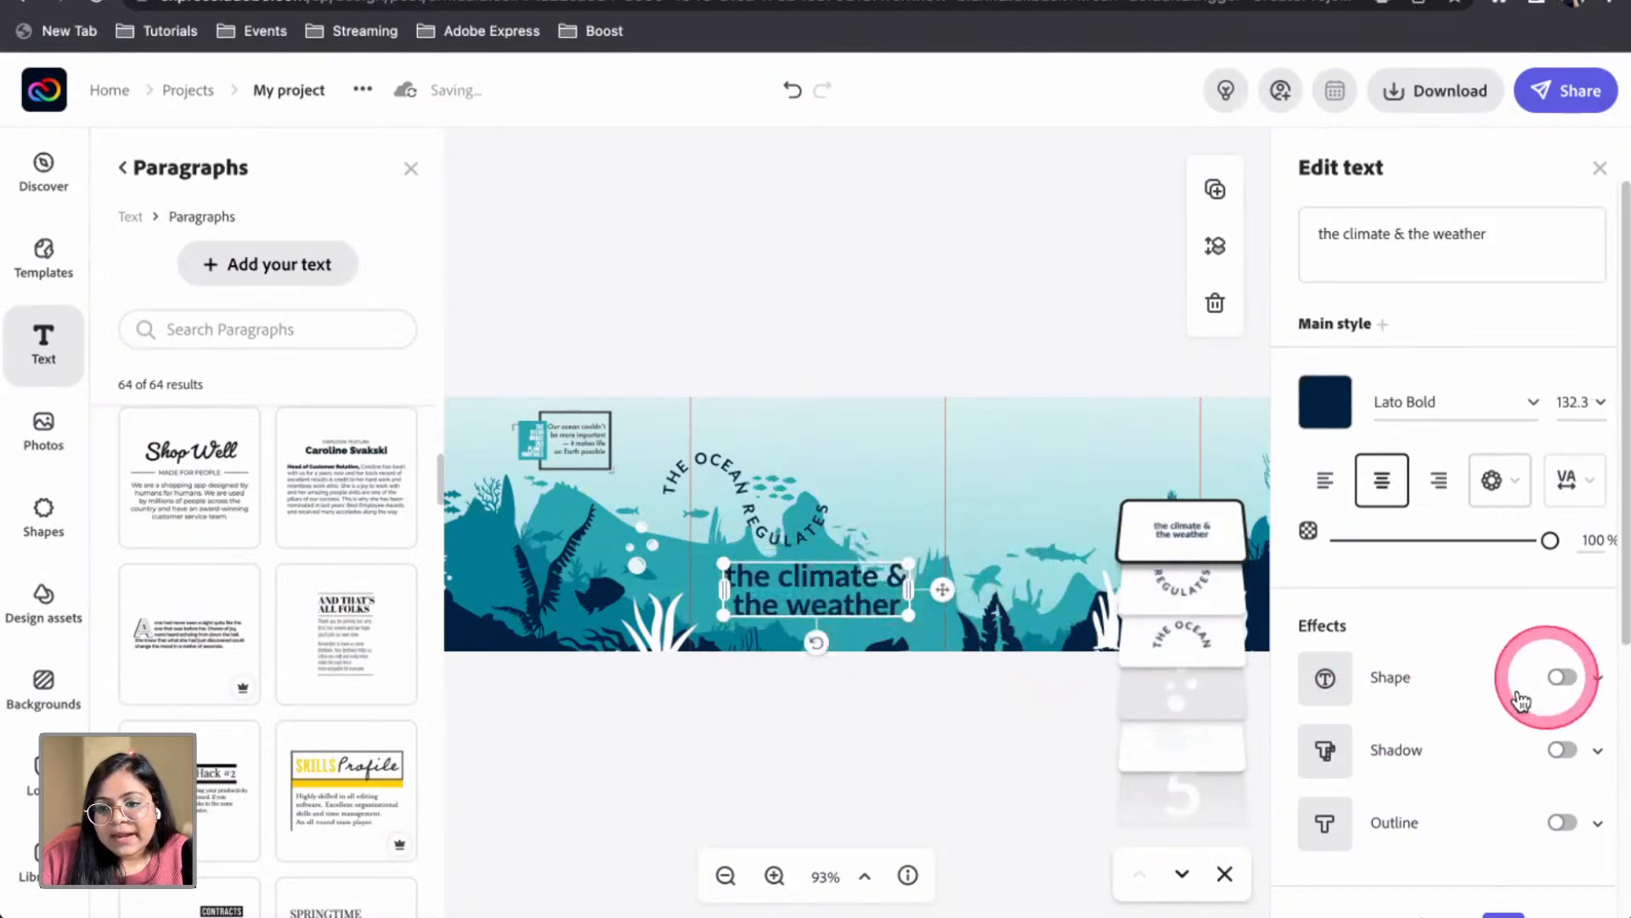
Turn on the Shape effect behind "the climate & the weather" at size 24 and color it dark navy from the current palette
click(1560, 680)
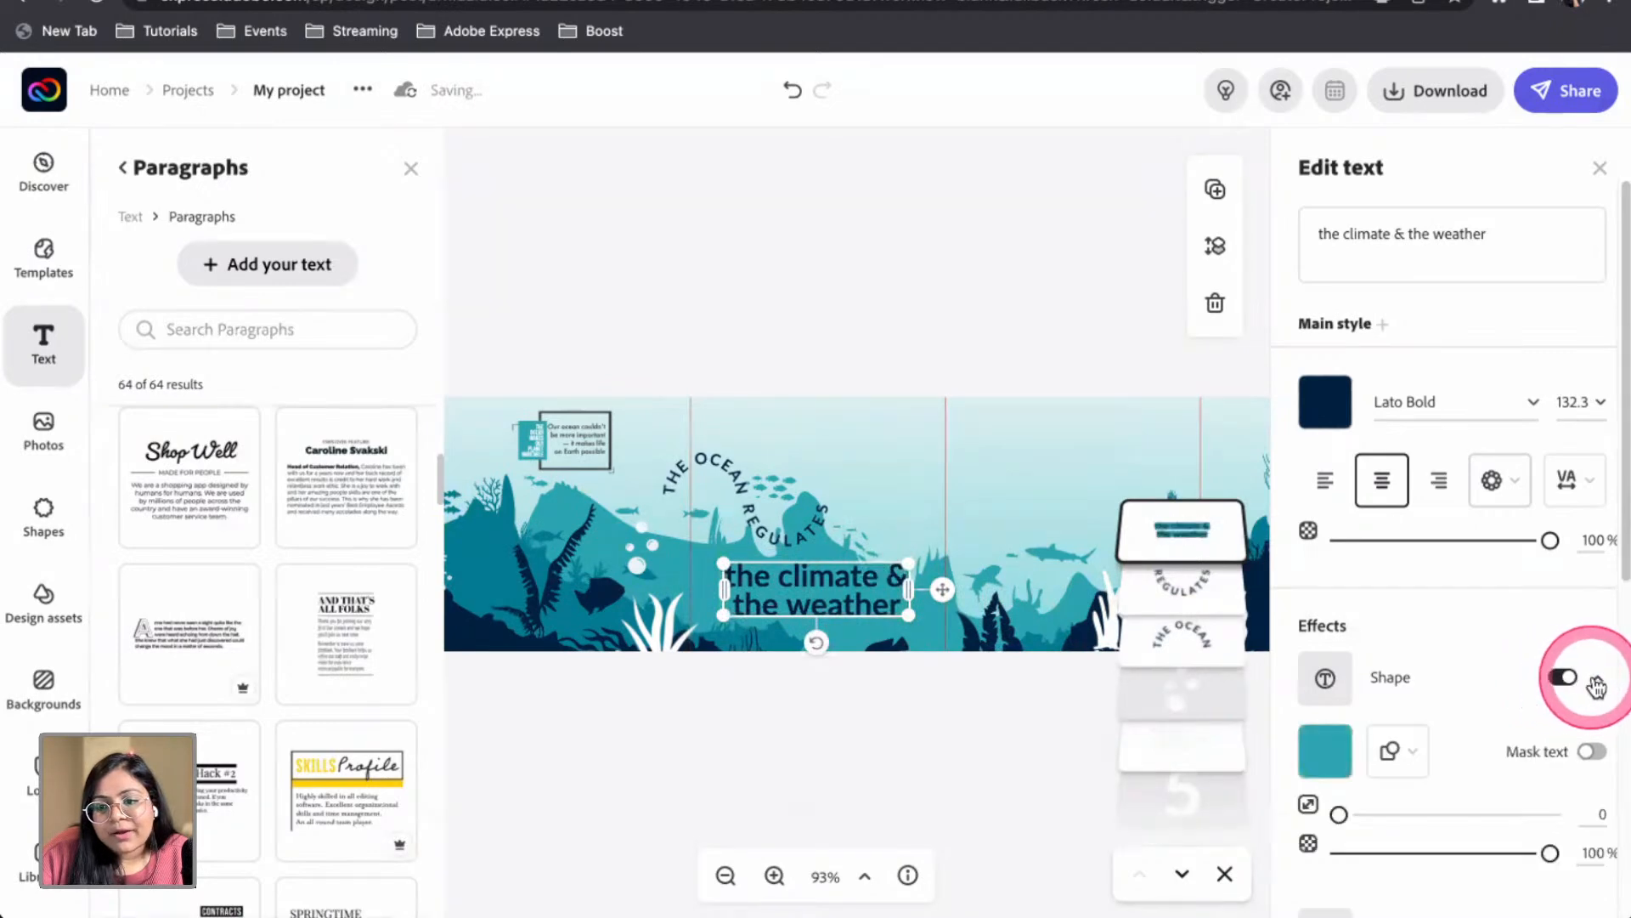
scroll(1468, 680, down, 3)
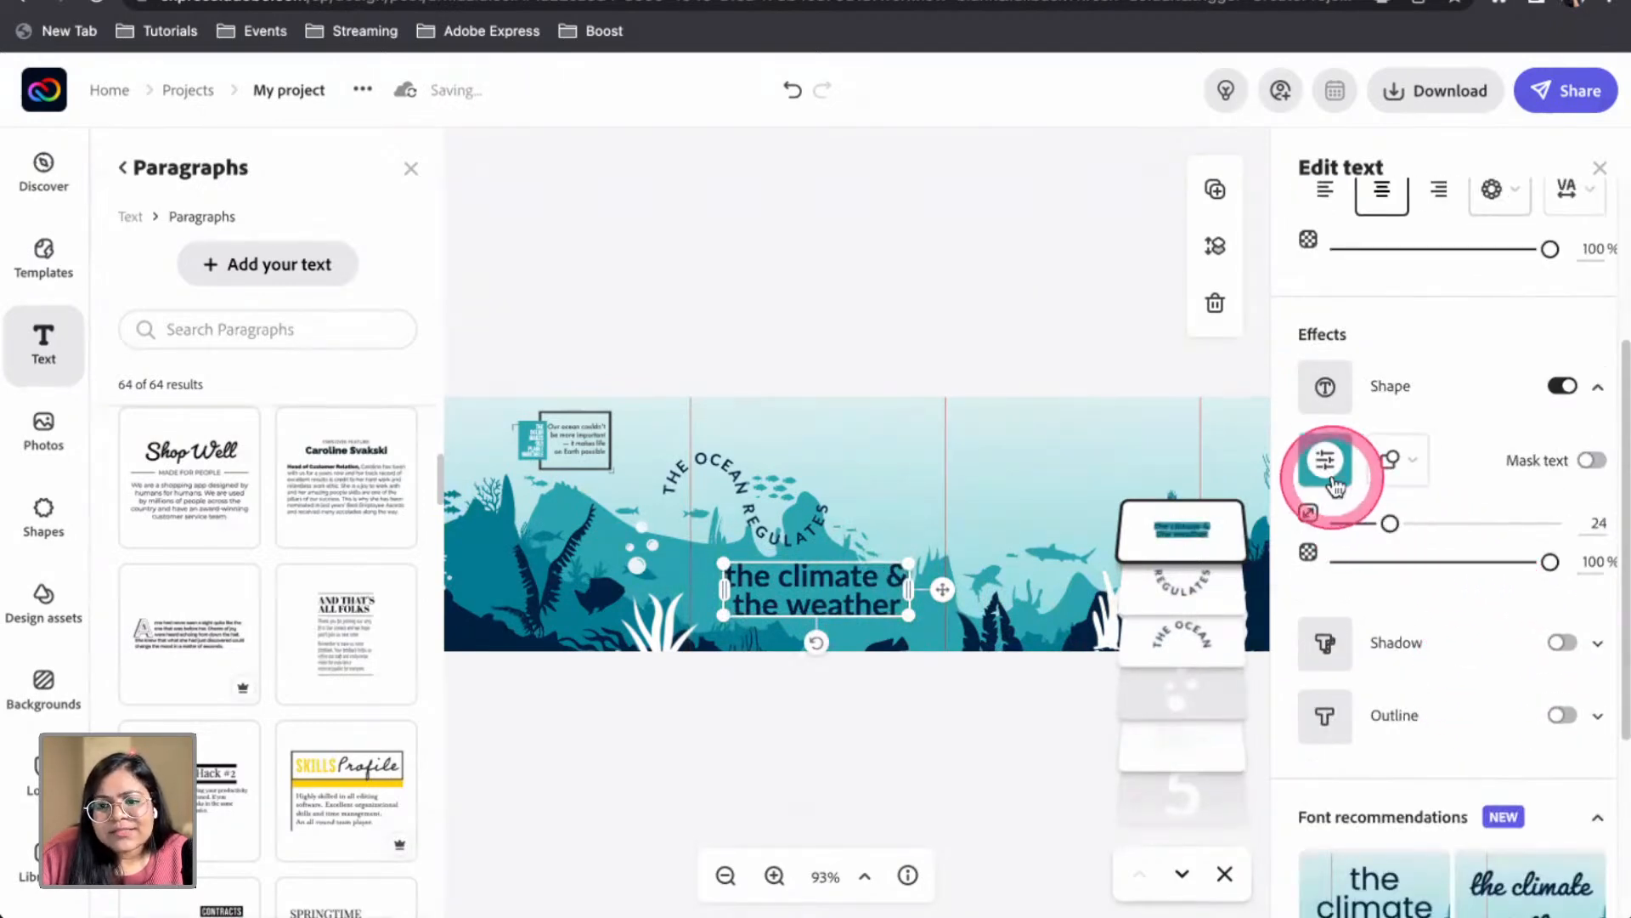
click(1332, 483)
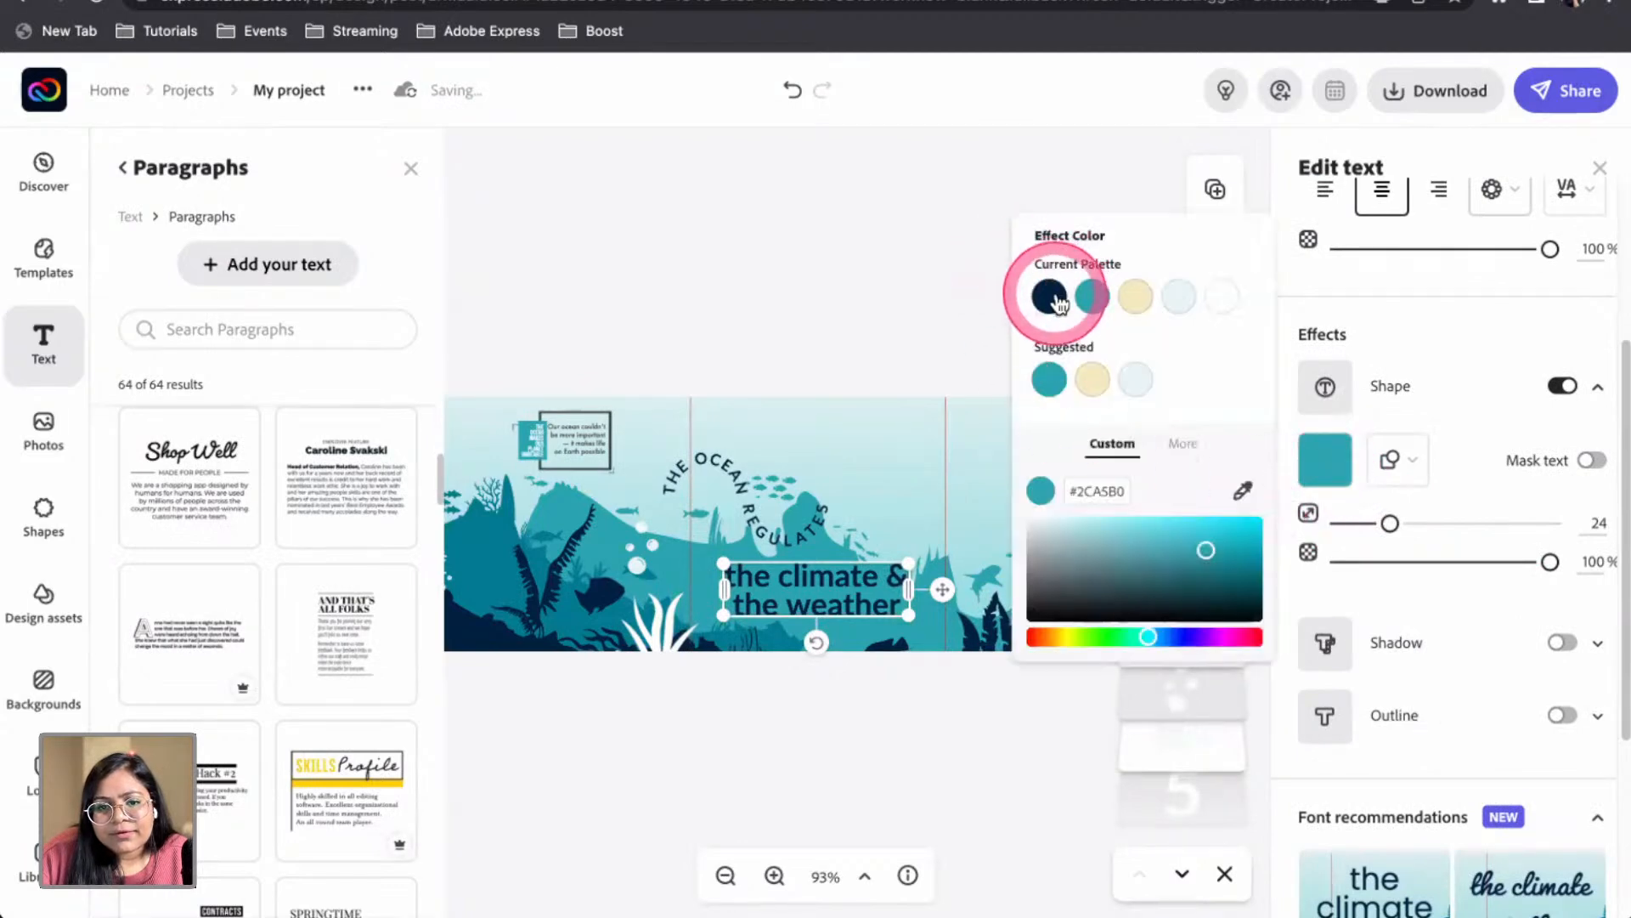
click(1052, 297)
click(1318, 318)
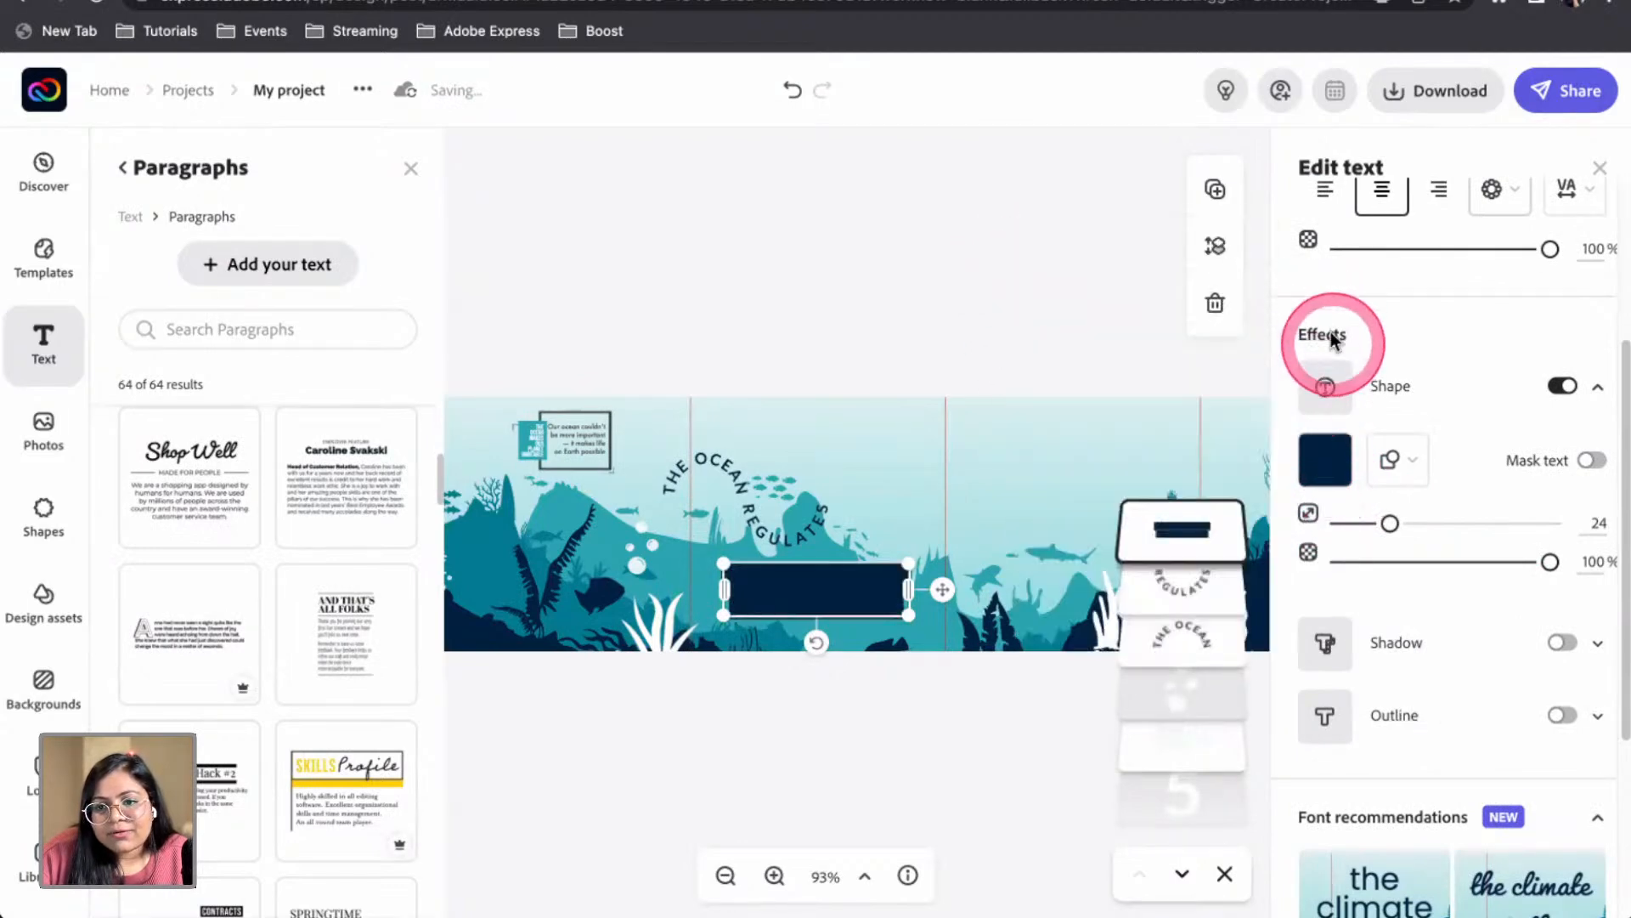
Recolor the "the climate & the weather" lettering with the pale blue #E8F5F5 from the current palette
scroll(1329, 365, up, 3)
click(1328, 403)
click(1177, 242)
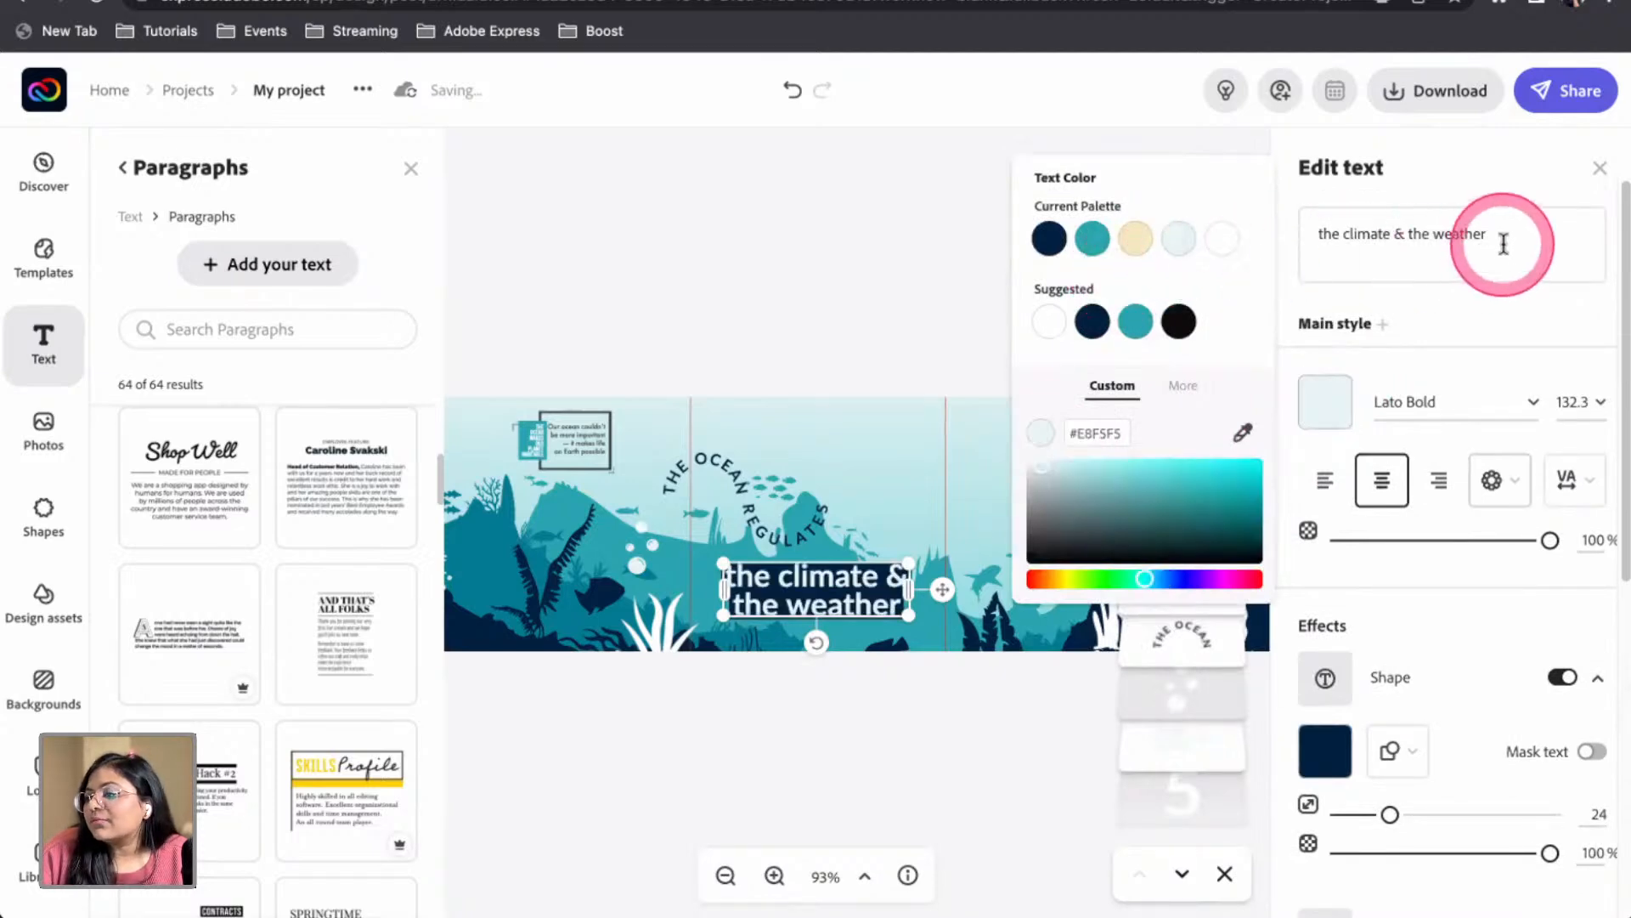
Change the backing shape of "the climate & the weather" to the filled rounded rectangle and set its size to 20
click(1427, 814)
drag(1434, 817, 1476, 817)
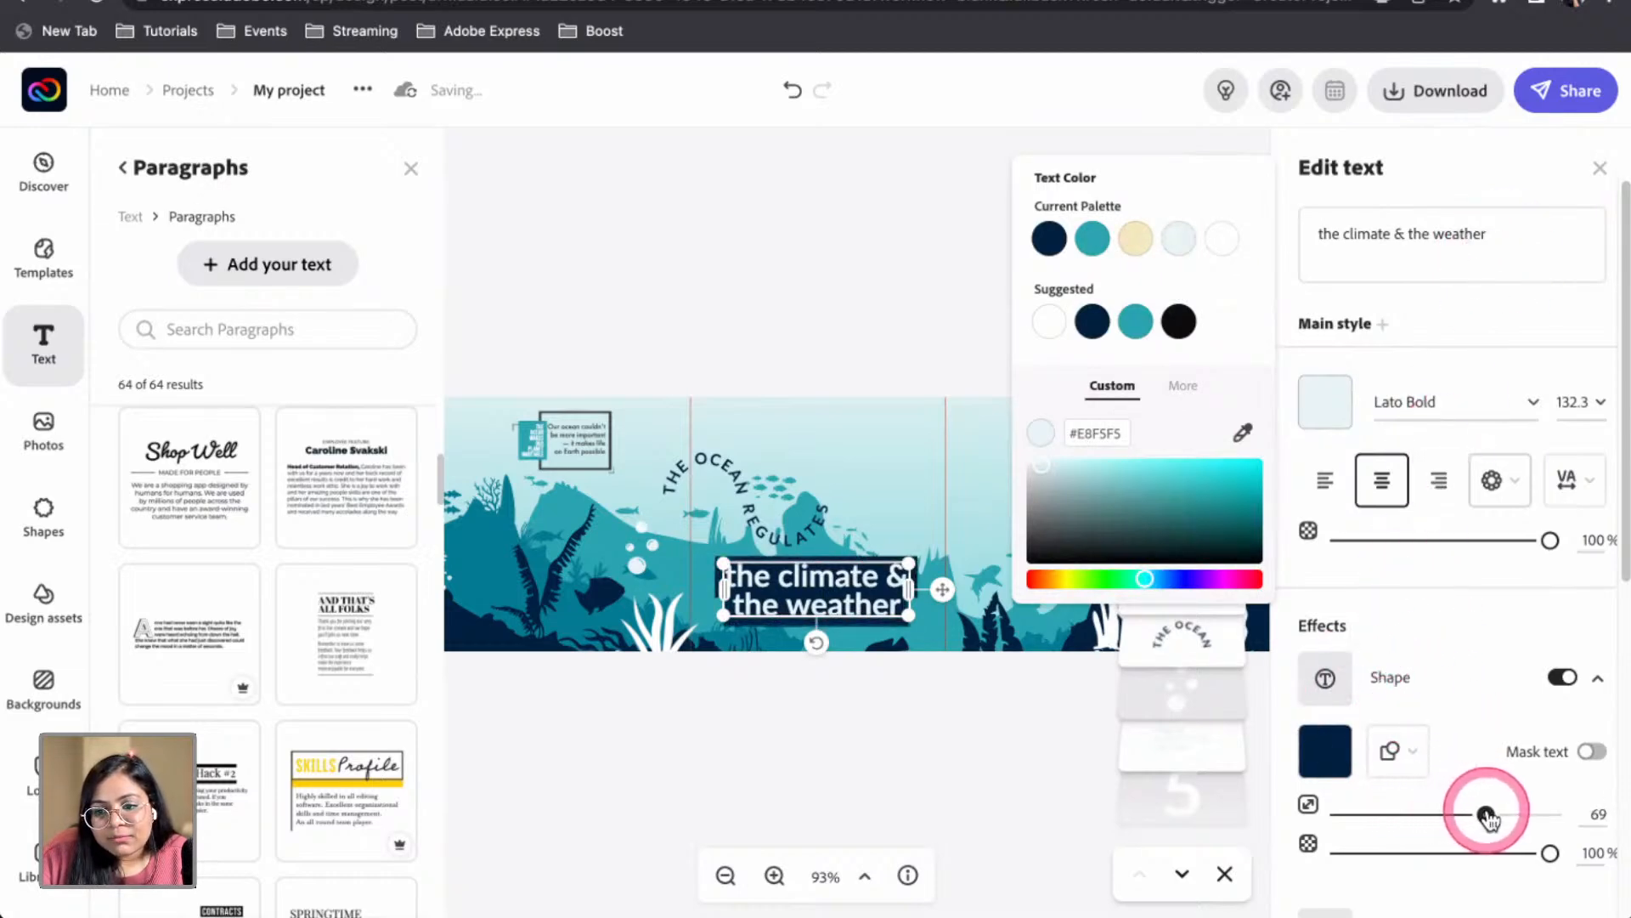
click(1401, 751)
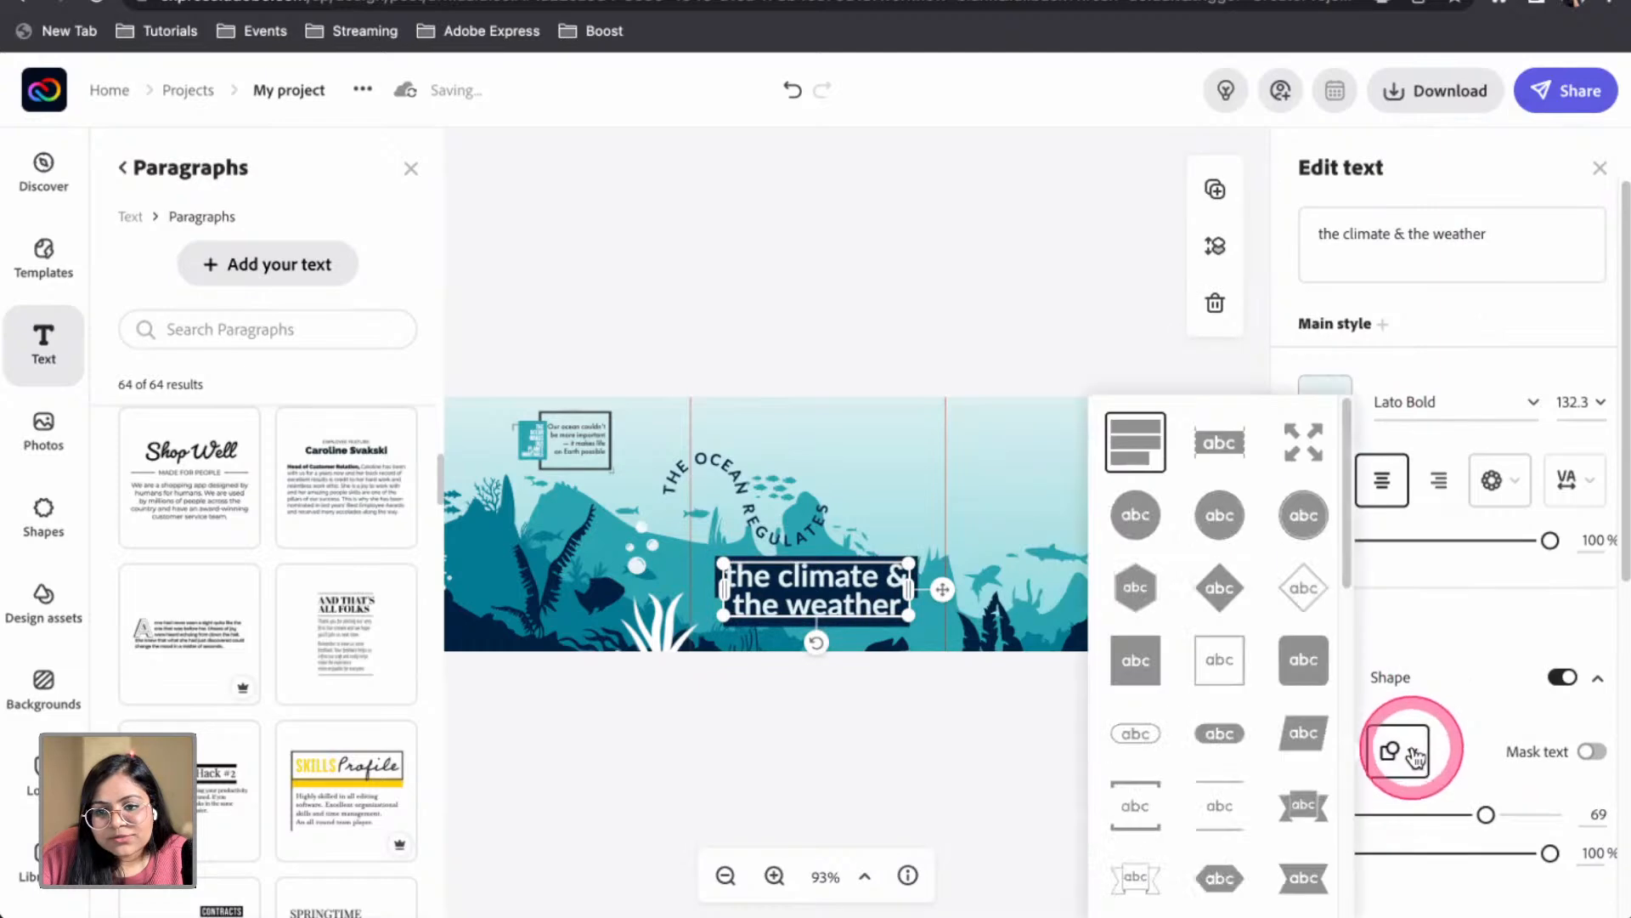
click(1413, 756)
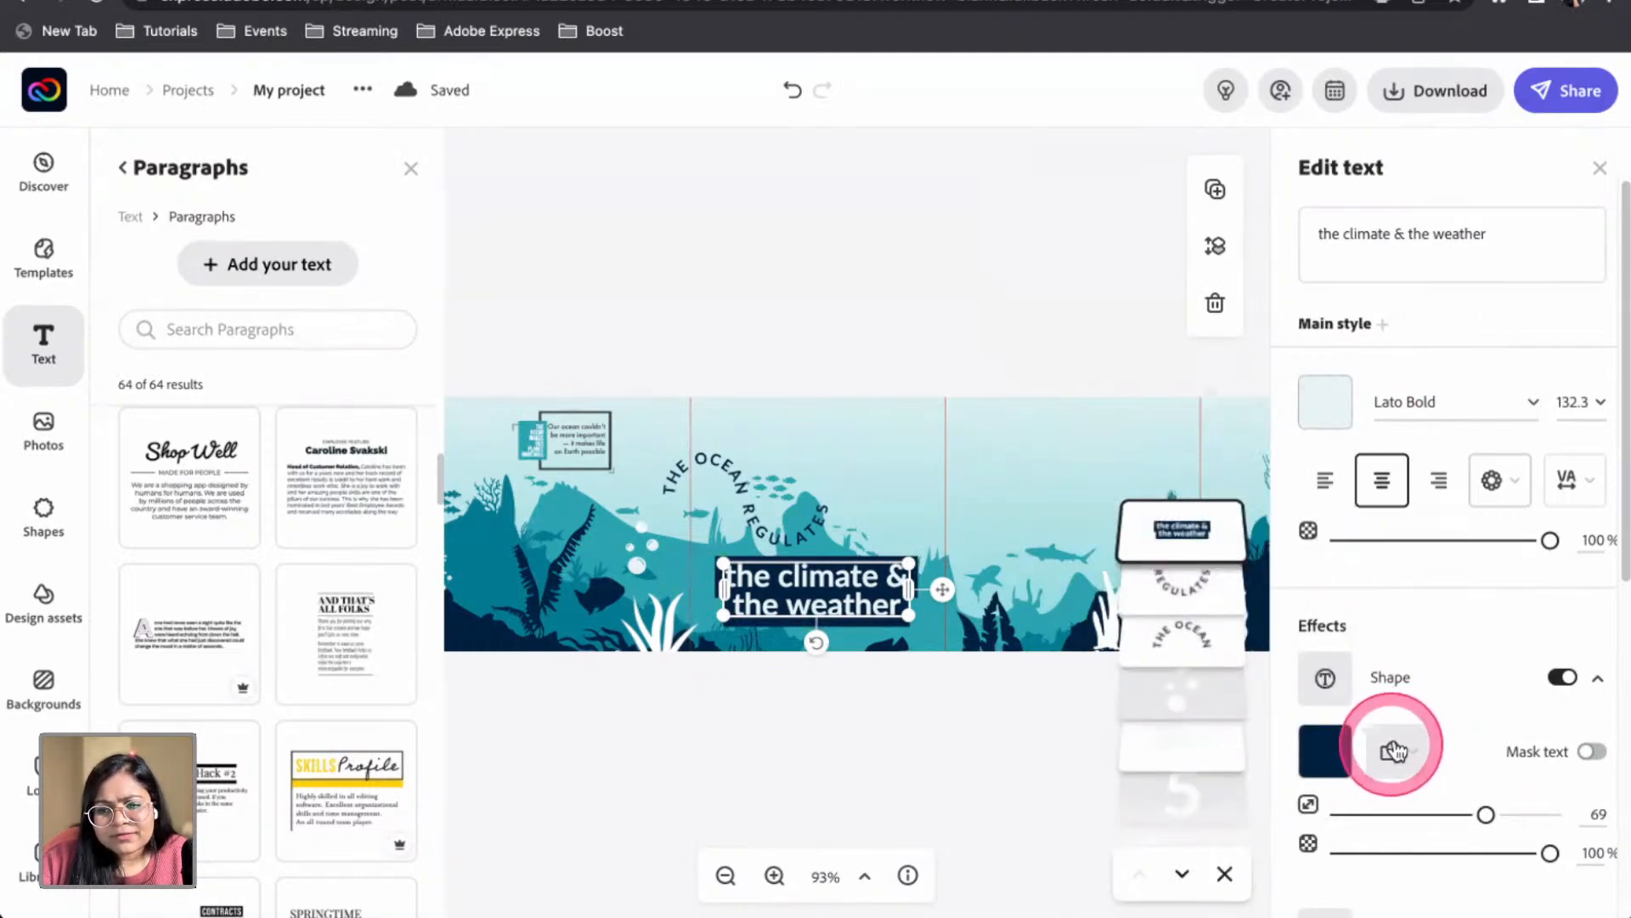
click(1410, 769)
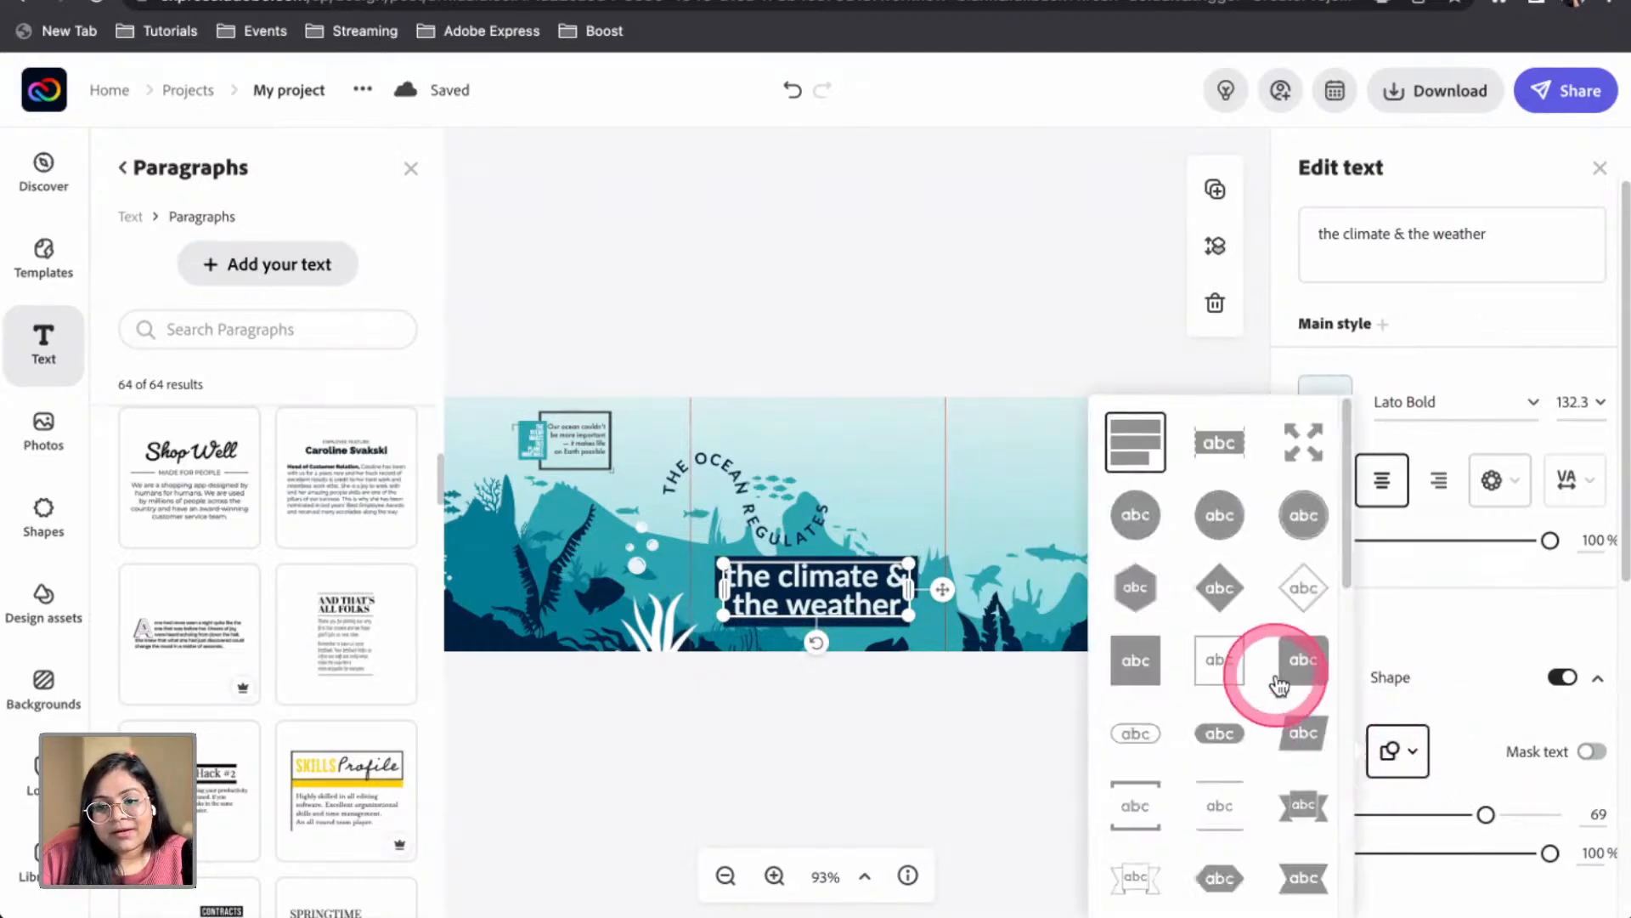
scroll(1258, 667, down, 5)
scroll(1279, 688, up, 8)
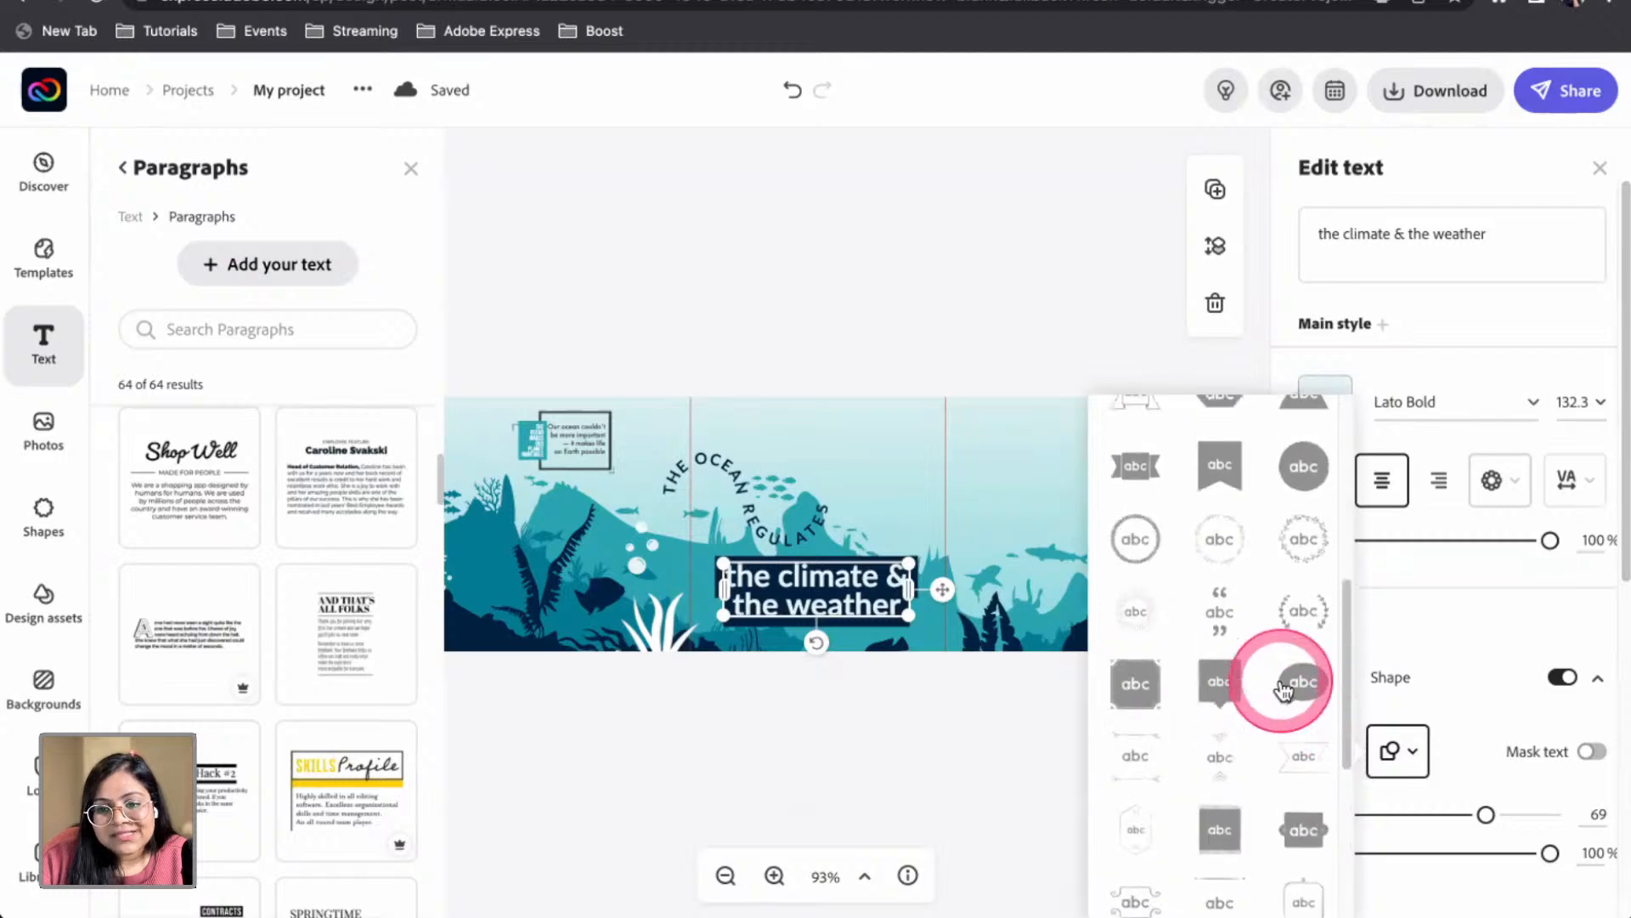
scroll(1263, 690, up, 2)
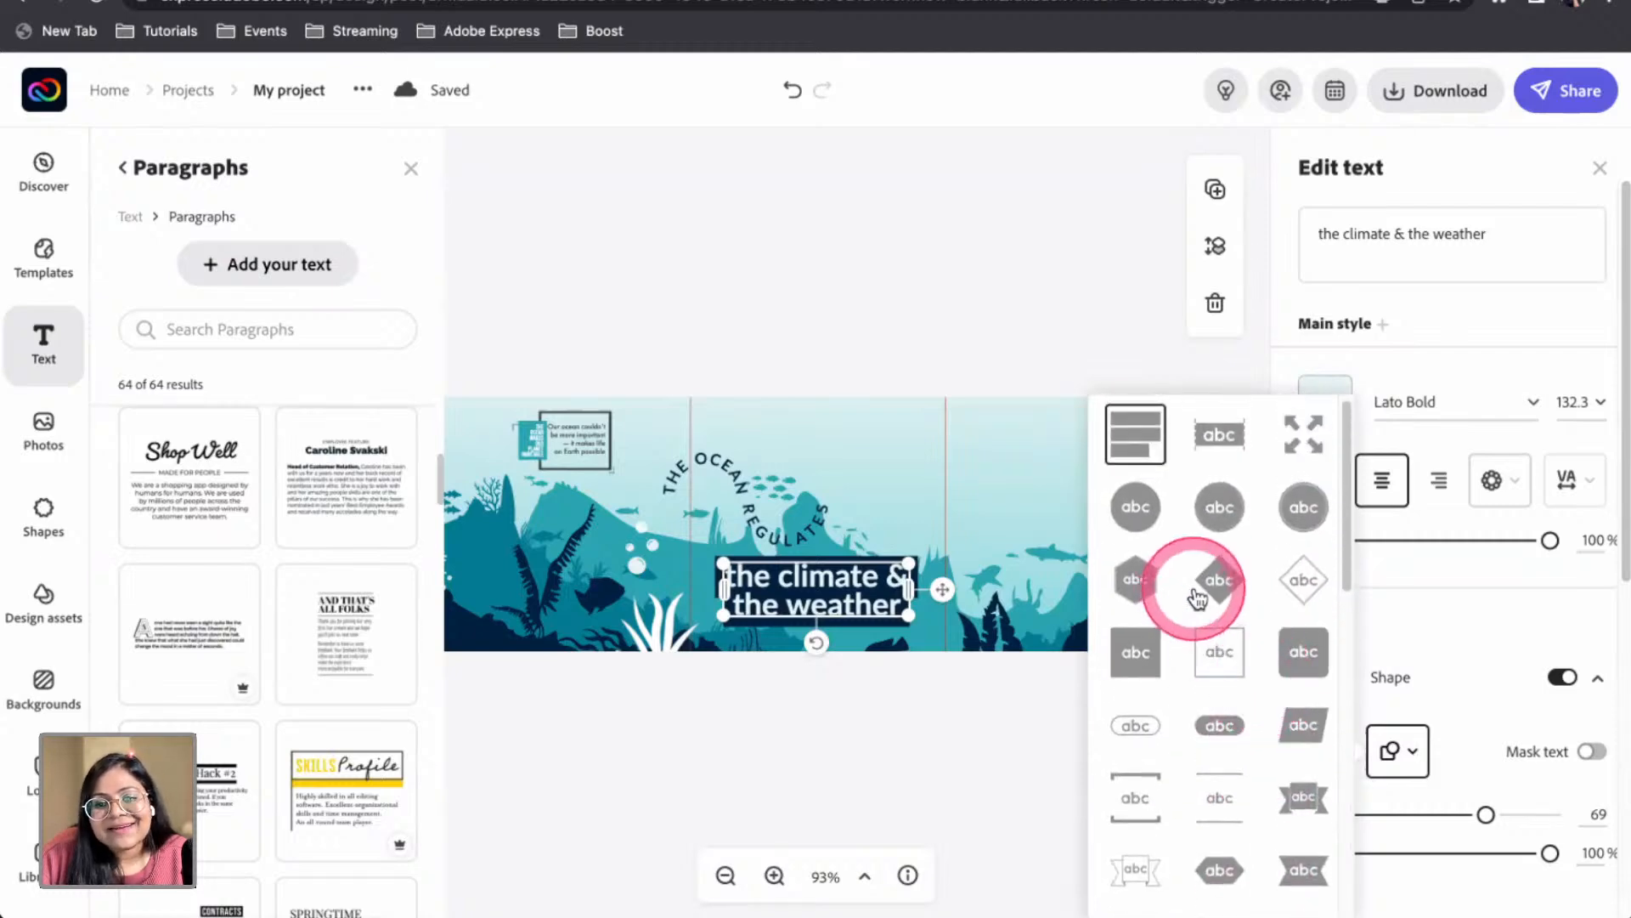
click(1293, 672)
drag(1486, 813, 1382, 814)
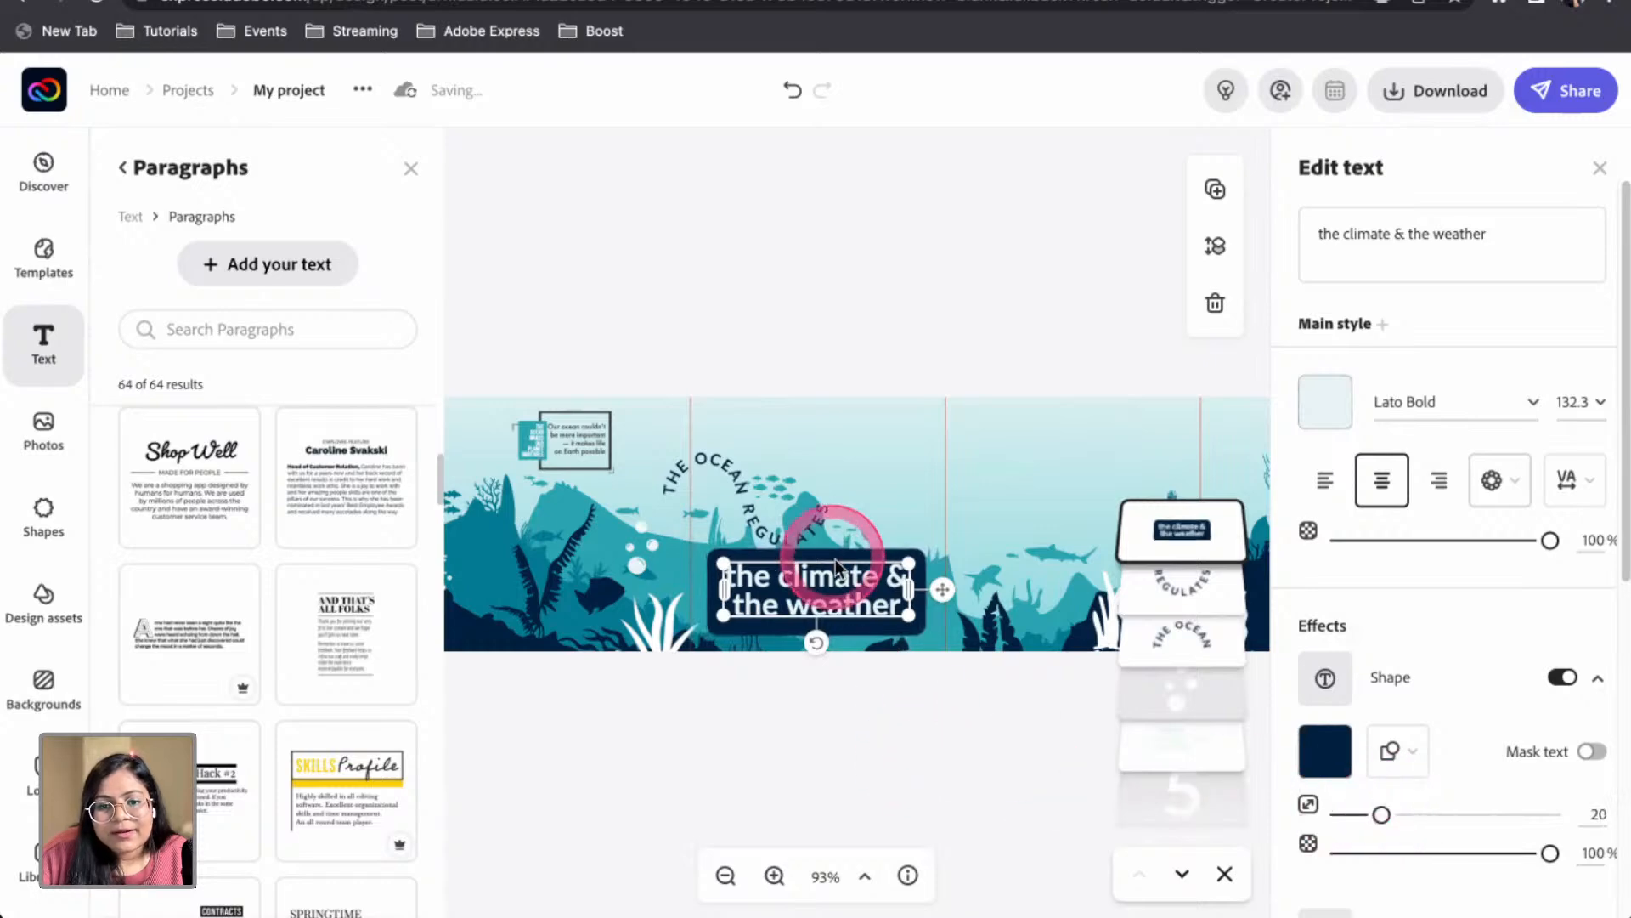
click(931, 744)
Shrink "the climate & the weather" to size 59.1 and place it near the bottom of the third panel
click(863, 611)
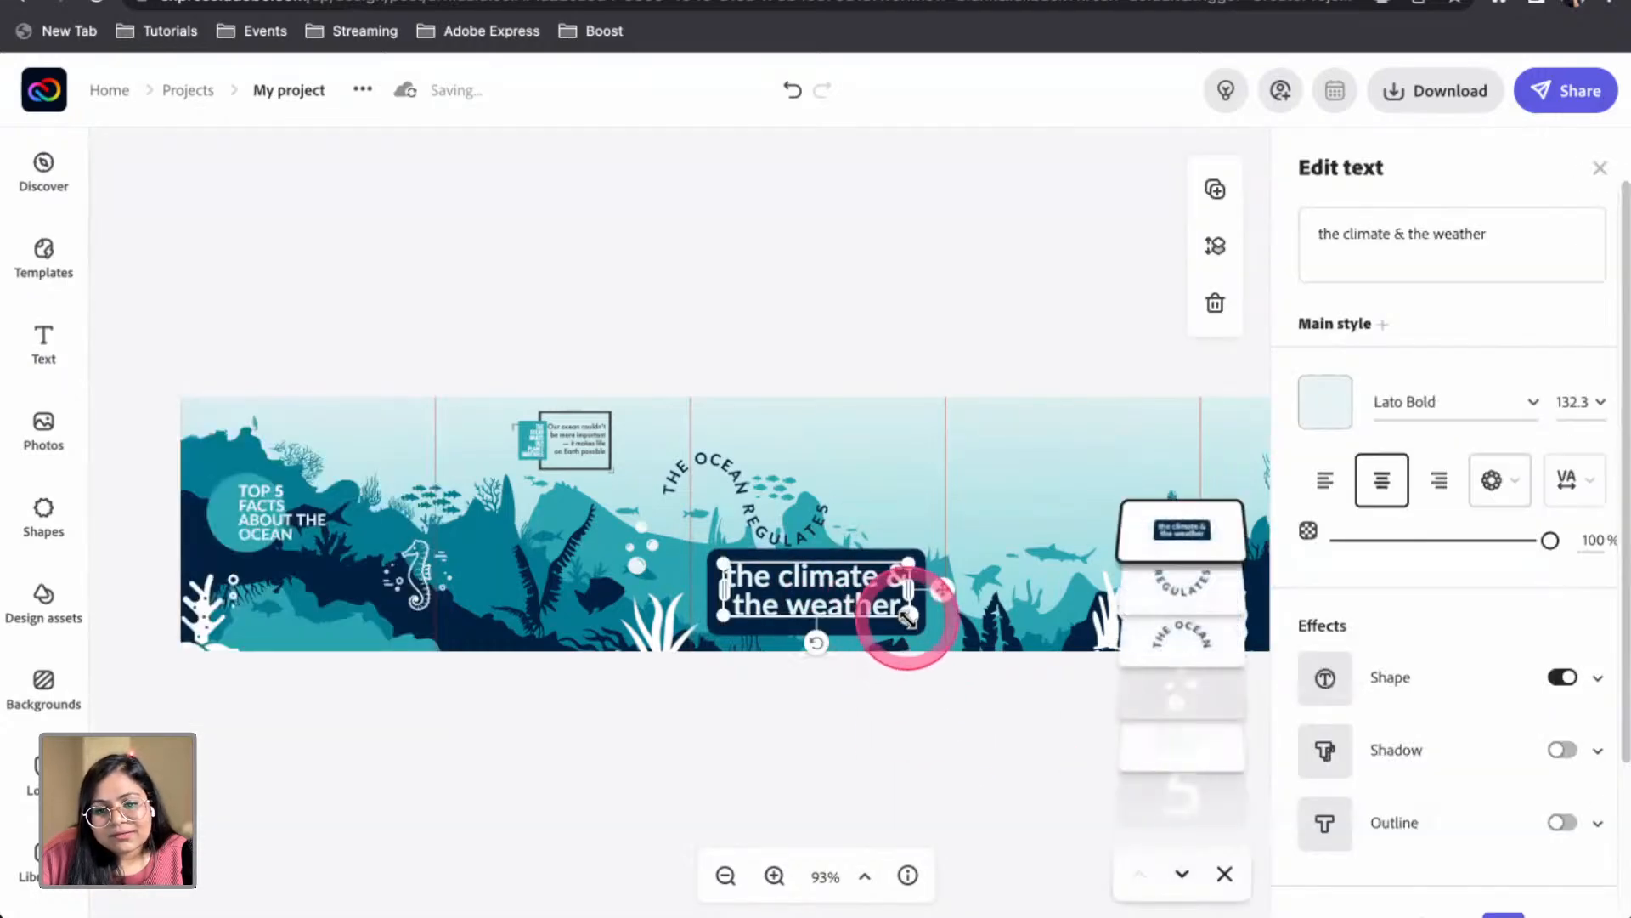
drag(888, 604, 848, 605)
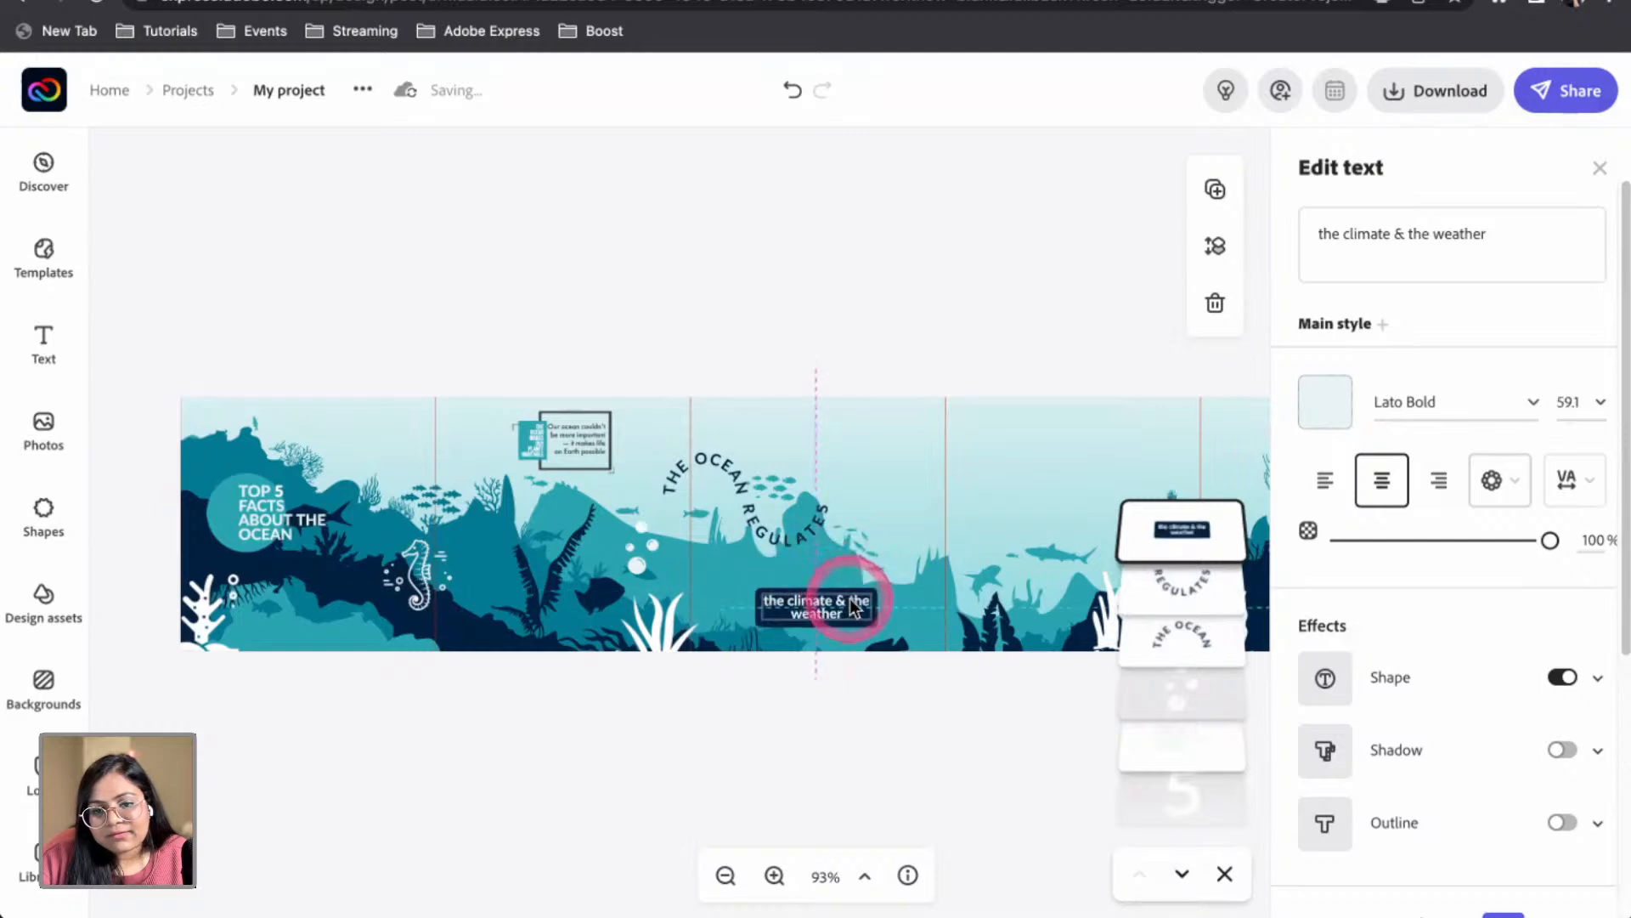
click(854, 755)
Shift the "the climate & the weather" label slightly toward the fourth panel and apply the first Magic text layout to it
click(805, 603)
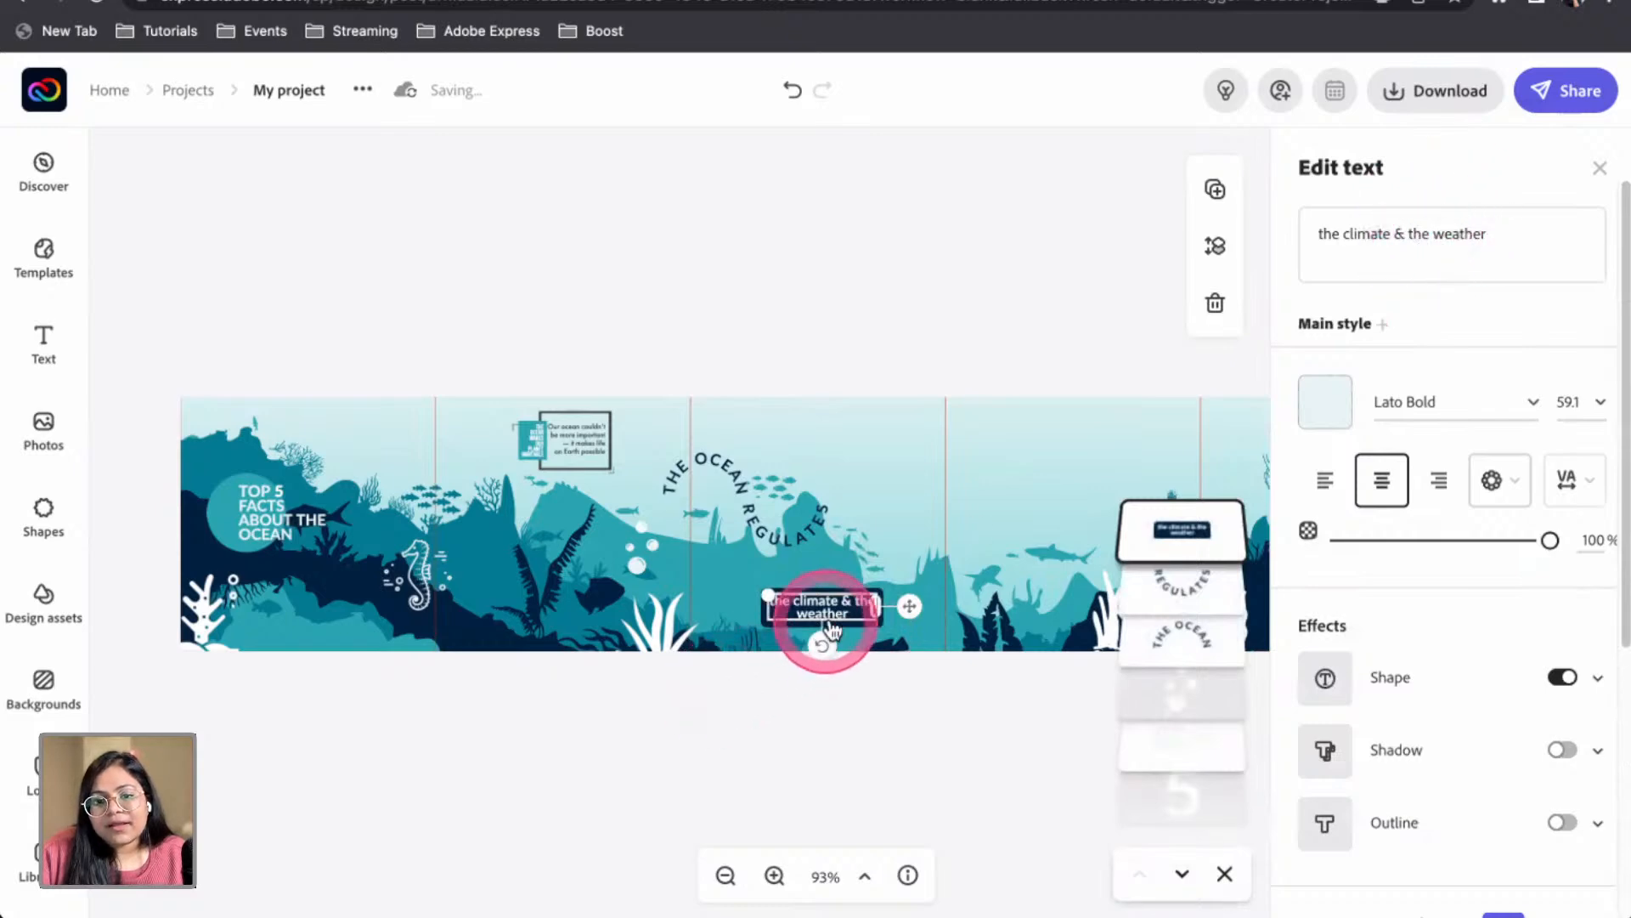
click(1500, 482)
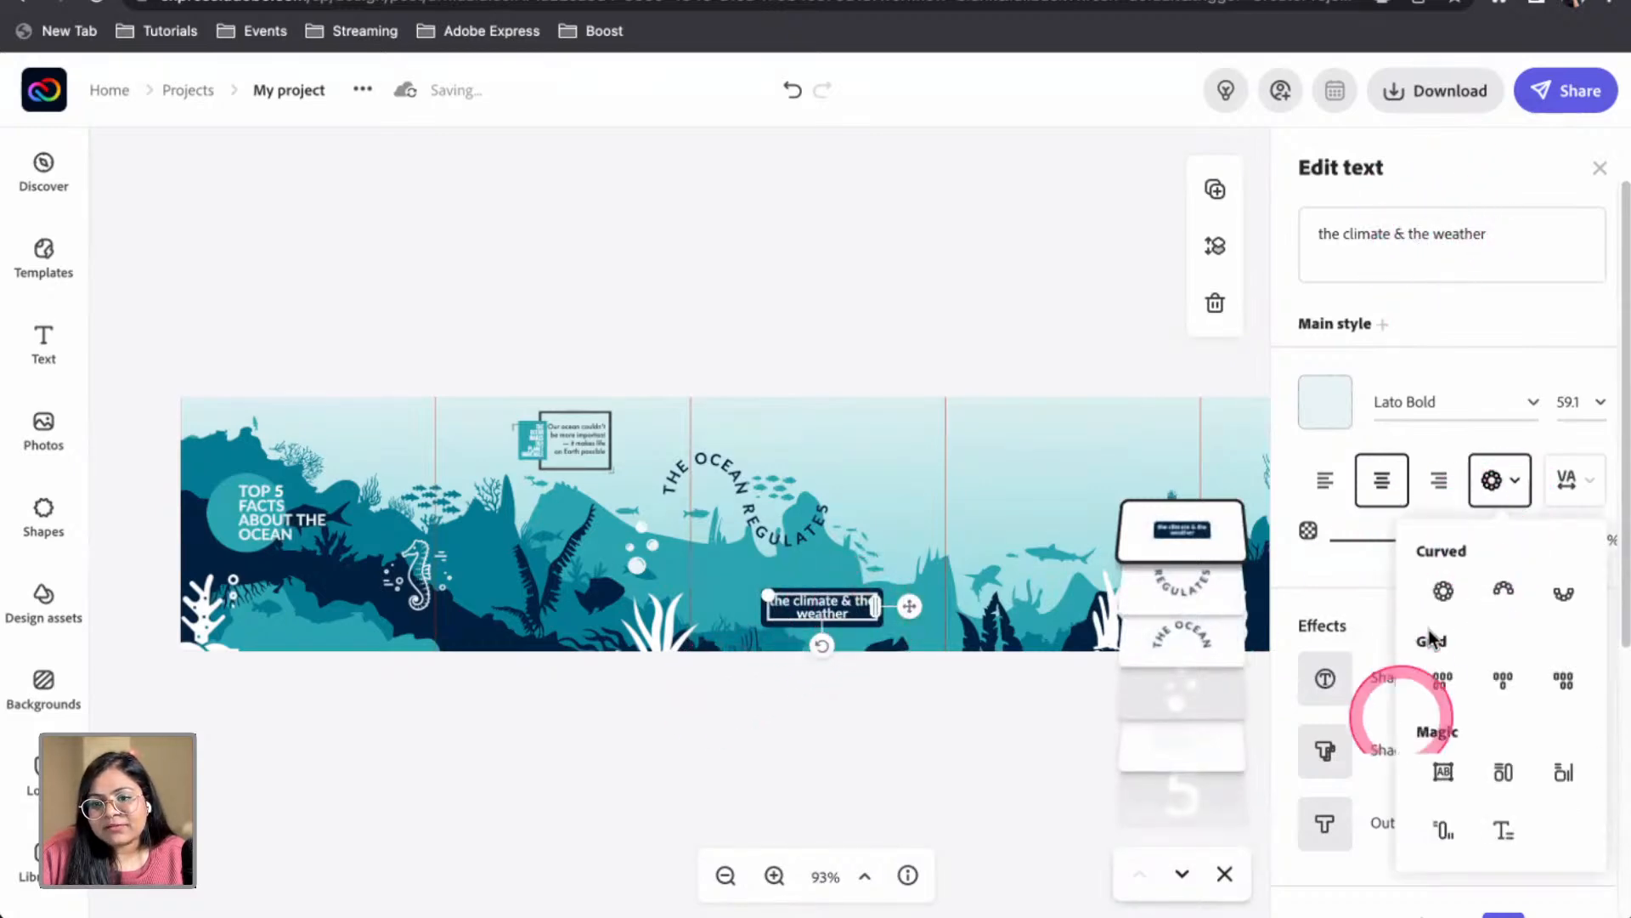
click(1442, 771)
click(929, 731)
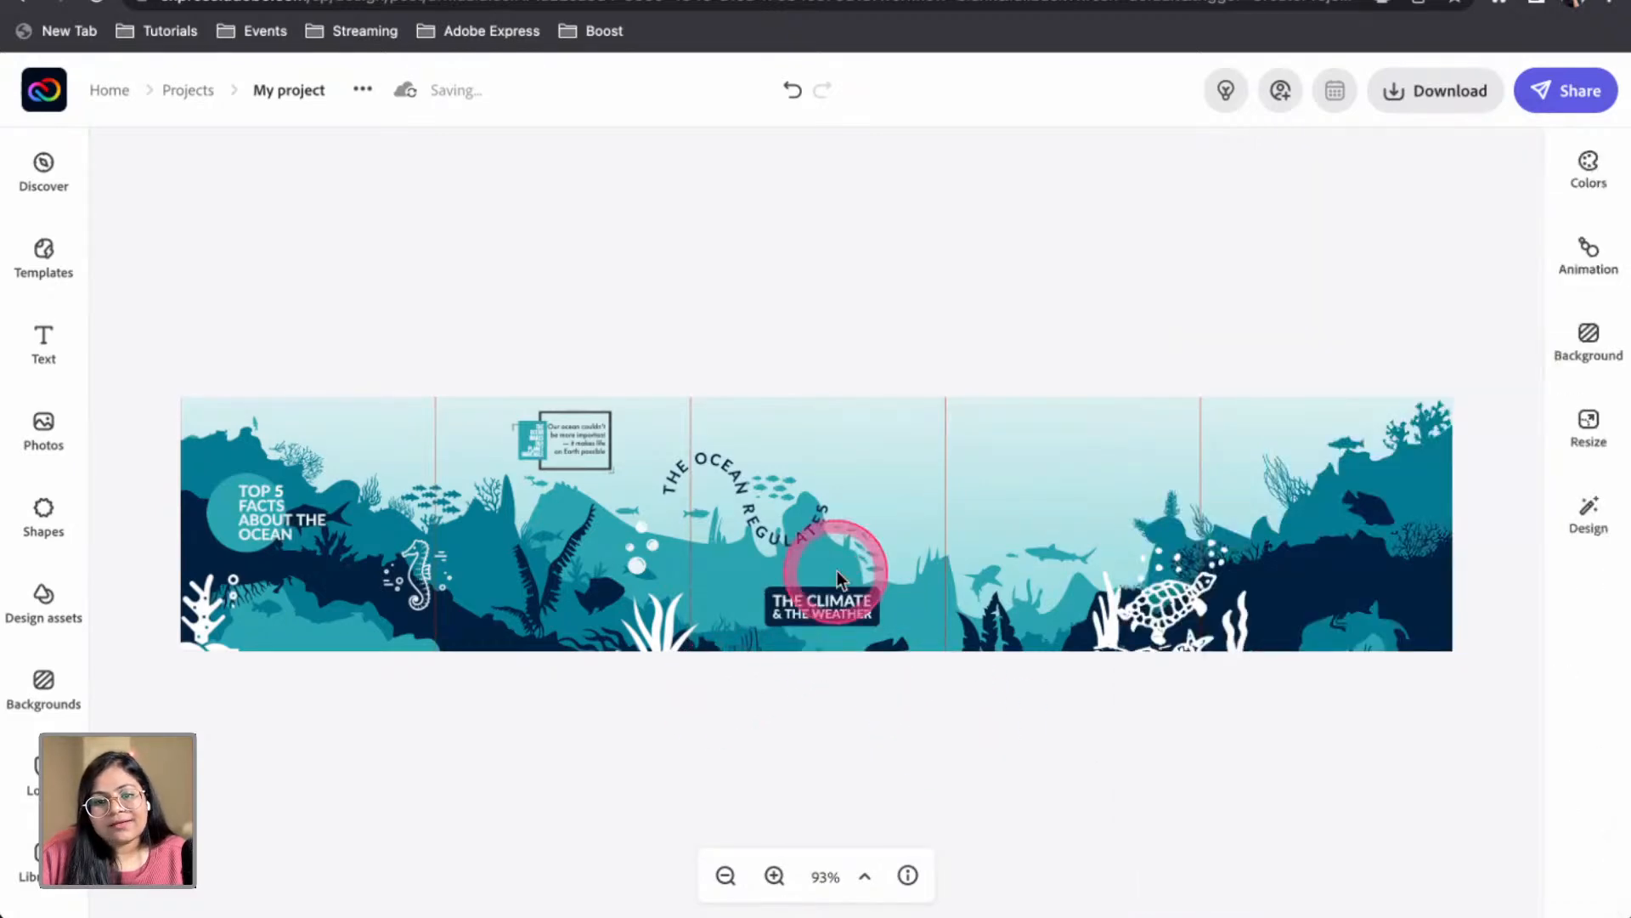
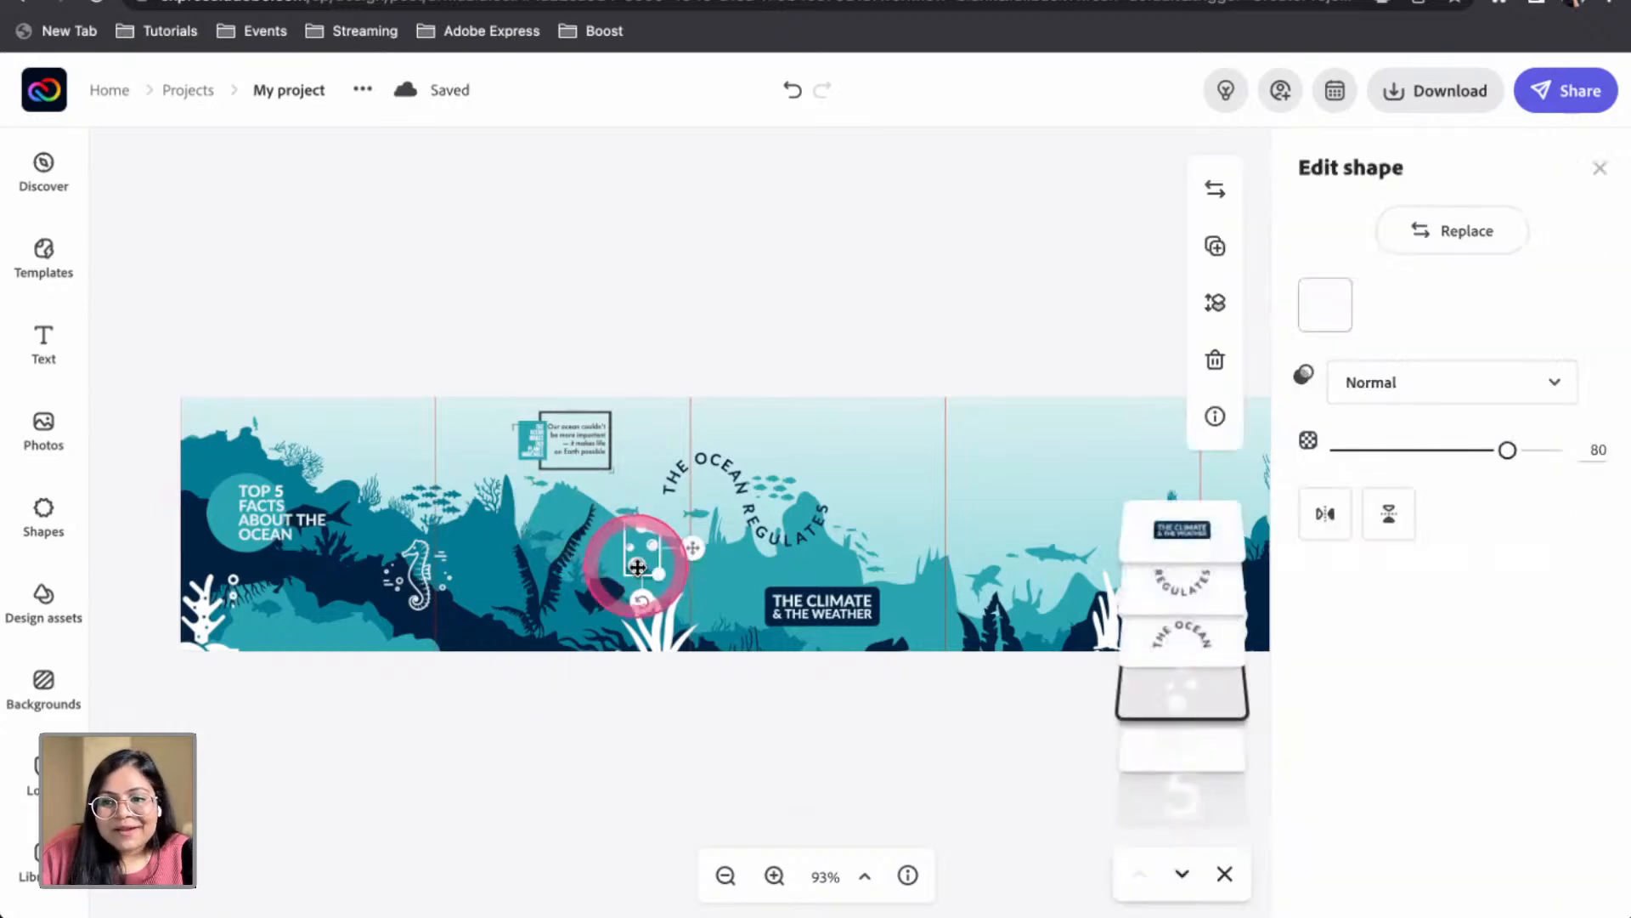
Set the blend mode of the white bubbles near the second red divider to Screen
click(1421, 382)
click(1408, 520)
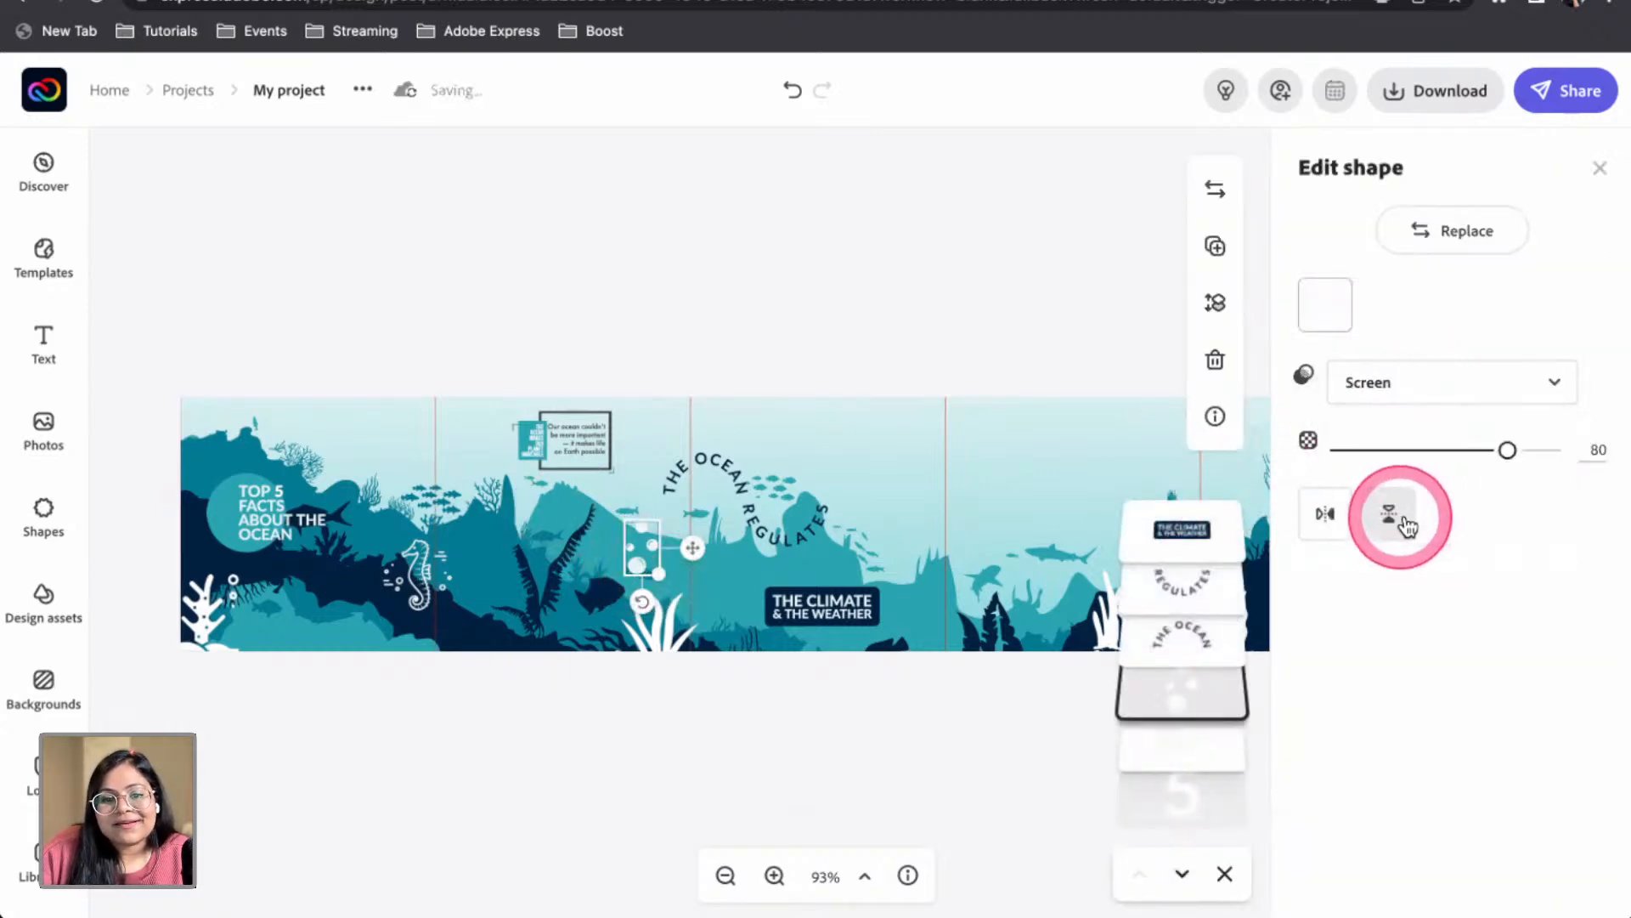
click(811, 293)
click(628, 528)
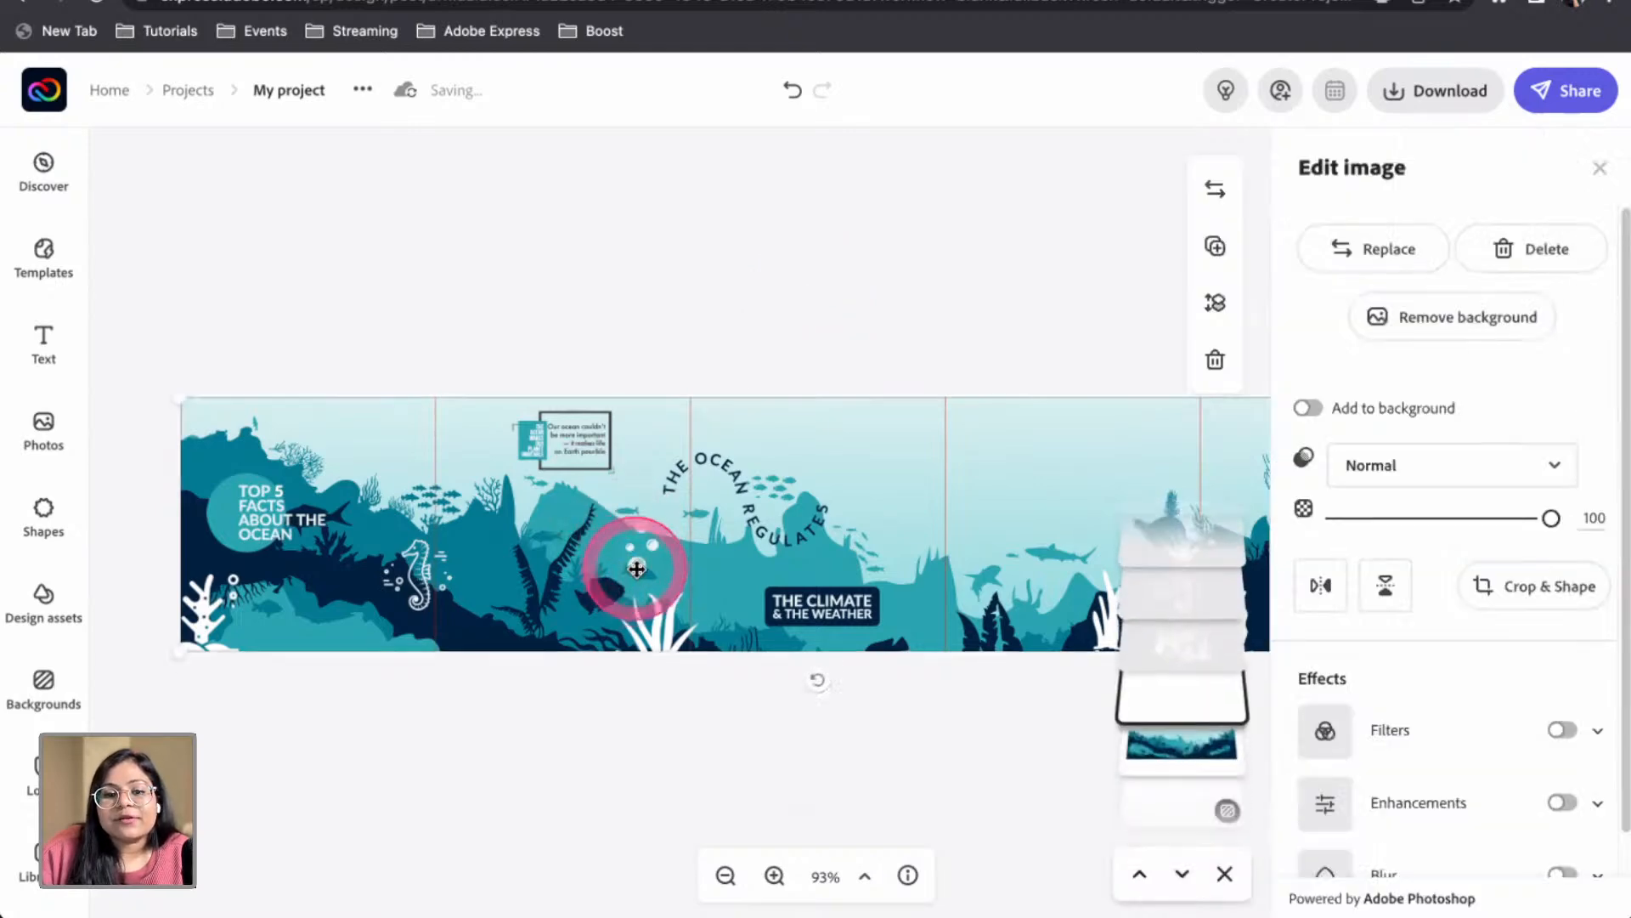
drag(656, 571, 718, 537)
click(1484, 389)
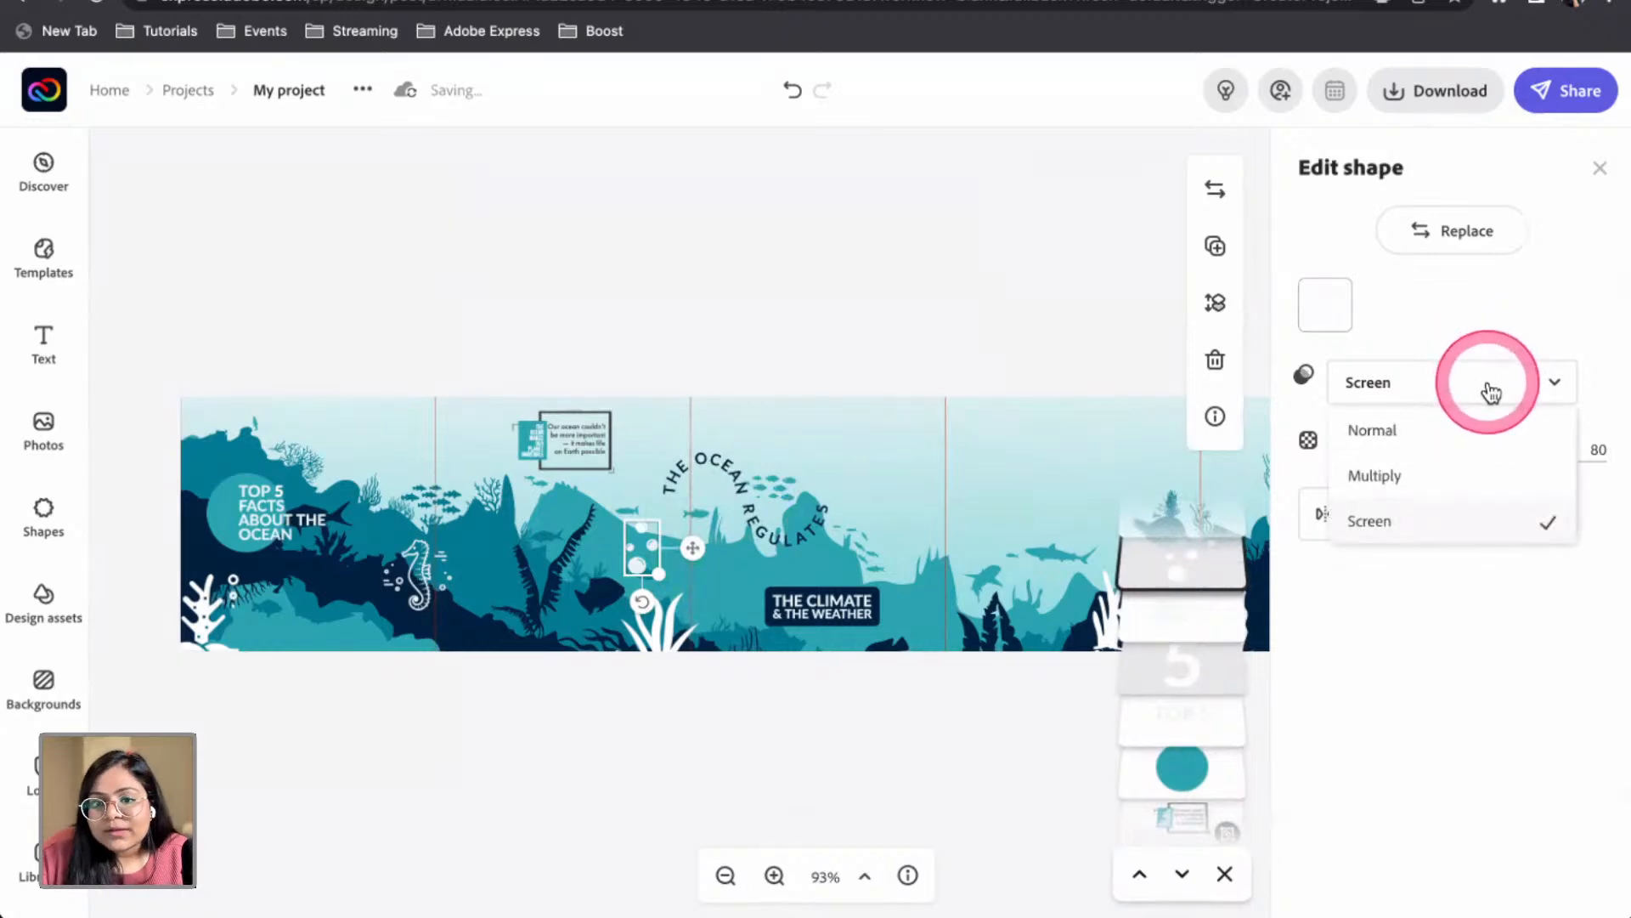
click(959, 316)
click(904, 595)
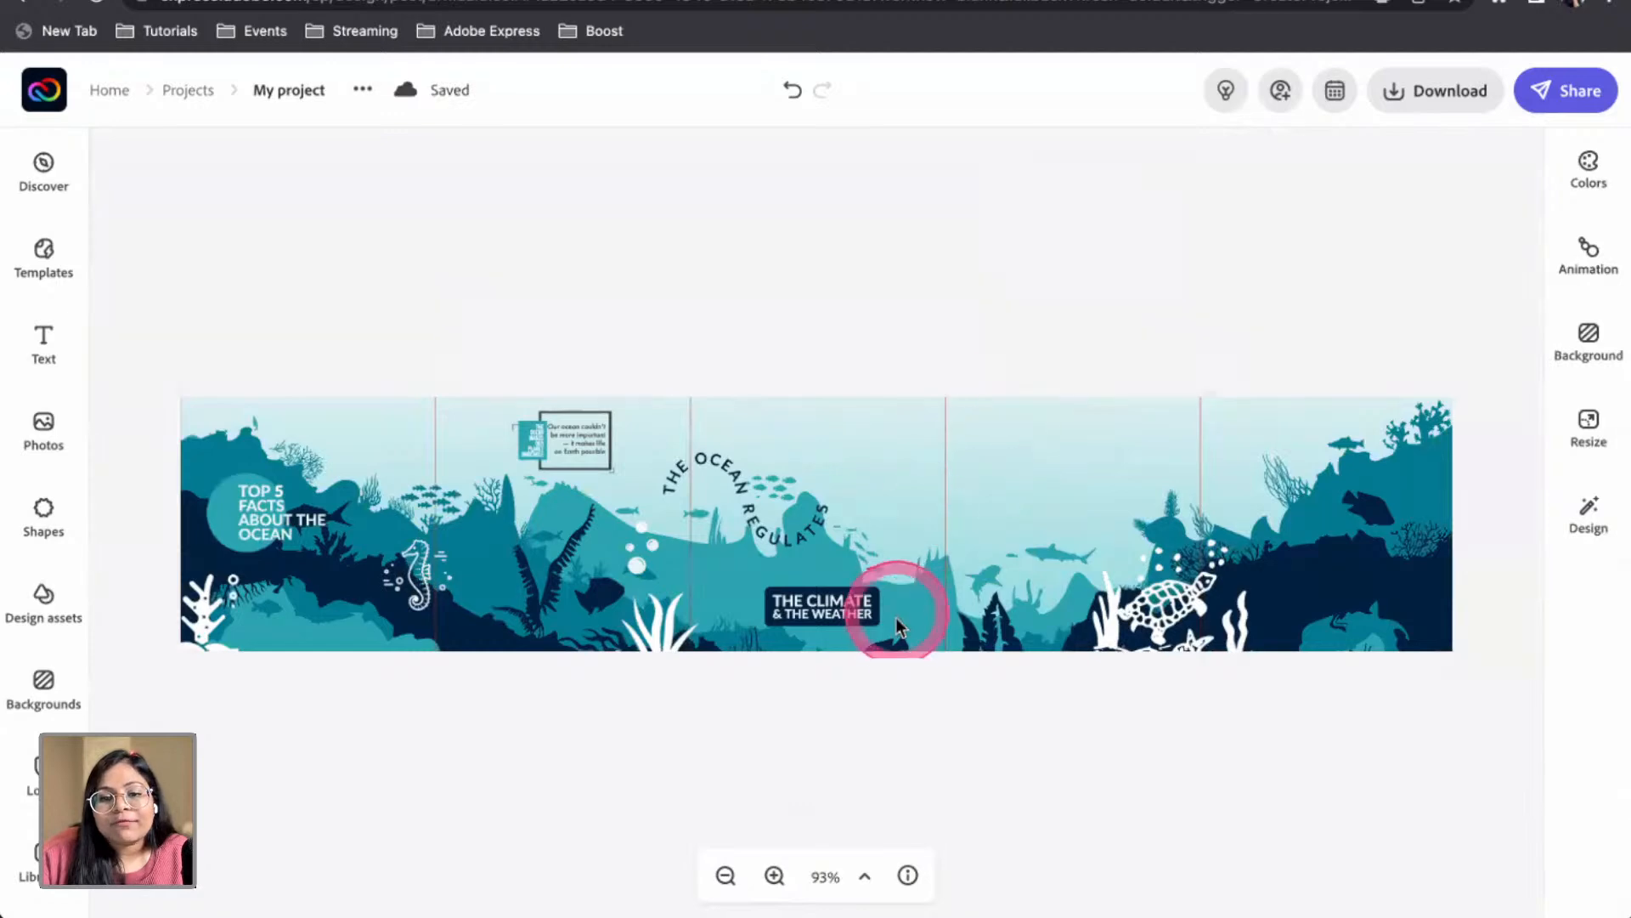
scroll(896, 619, right, 4)
scroll(808, 564, up, 5)
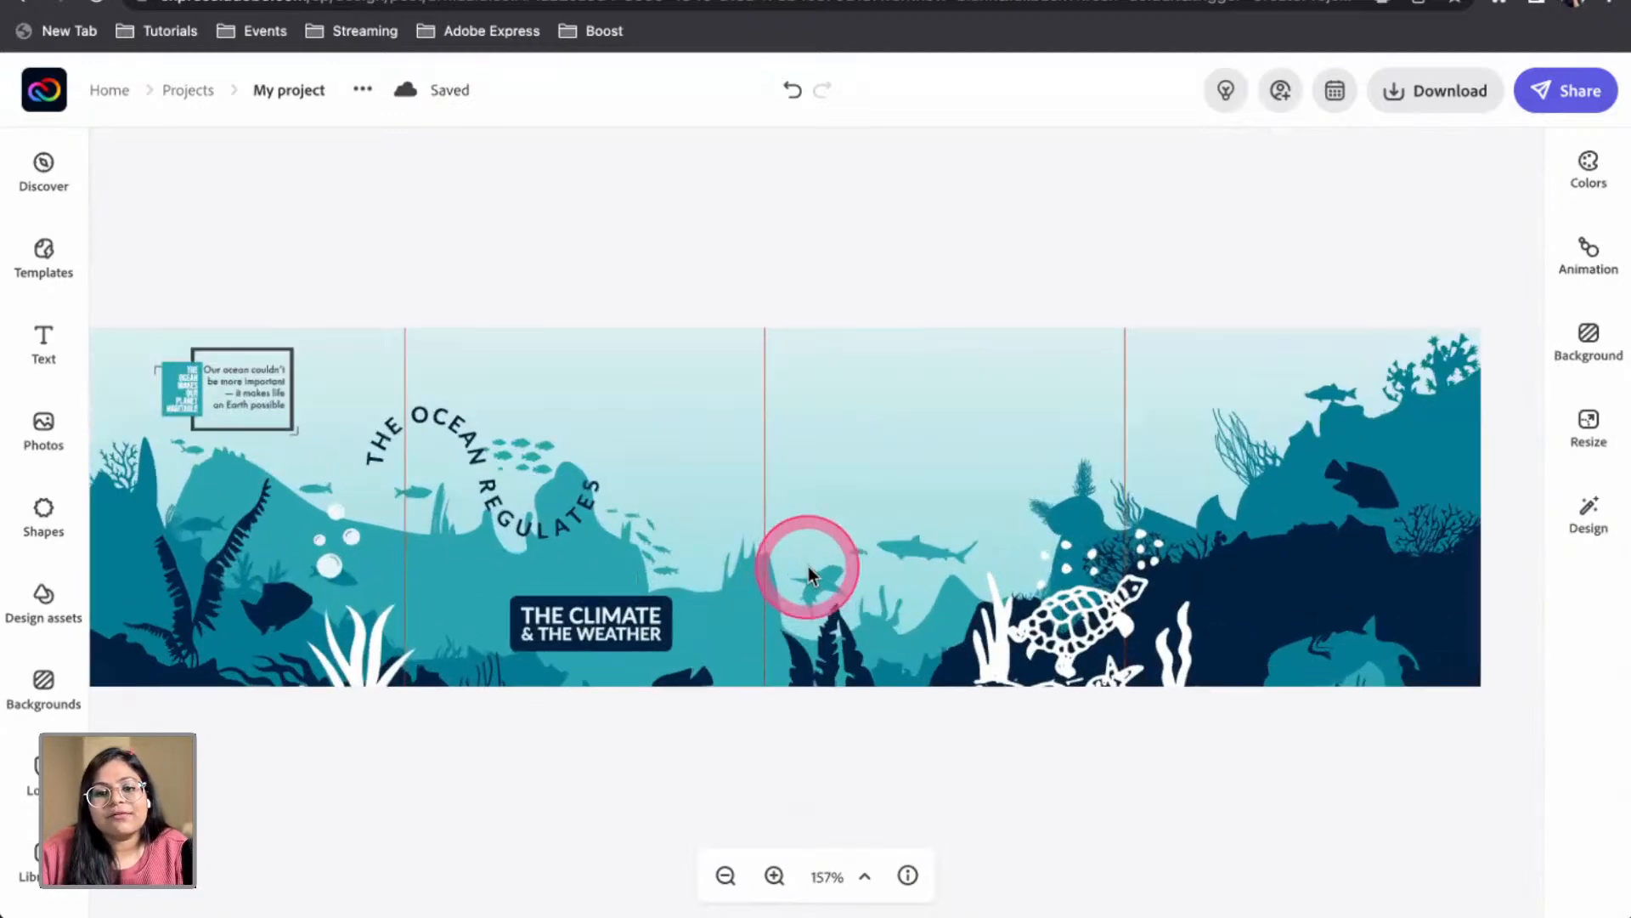
scroll(808, 566, up, 5)
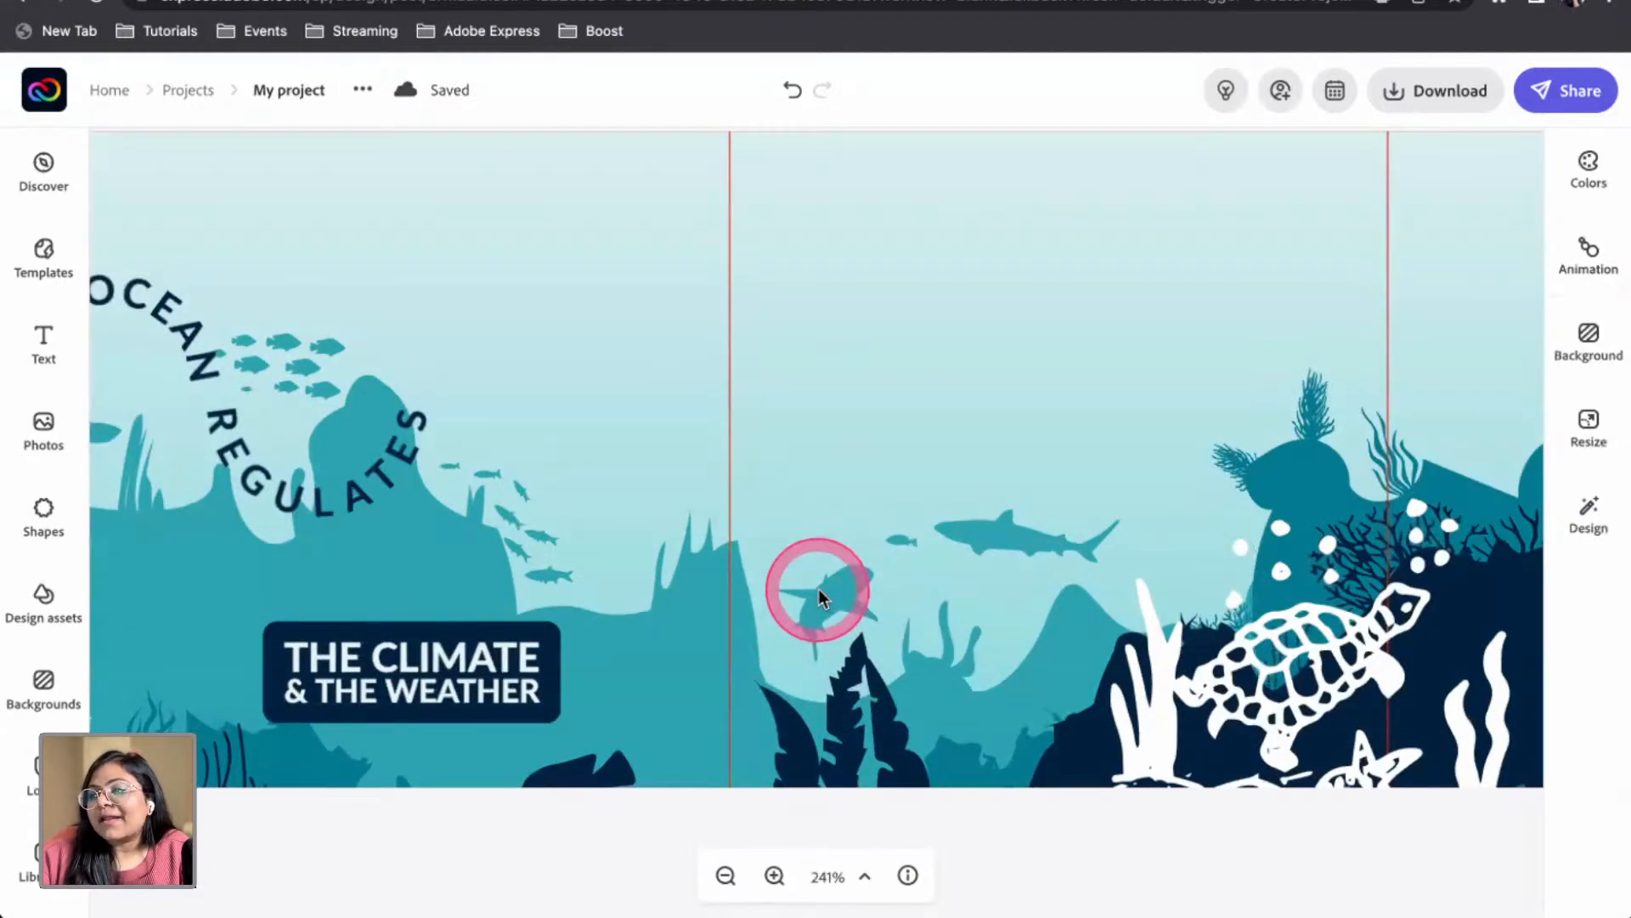
scroll(818, 588, right, 3)
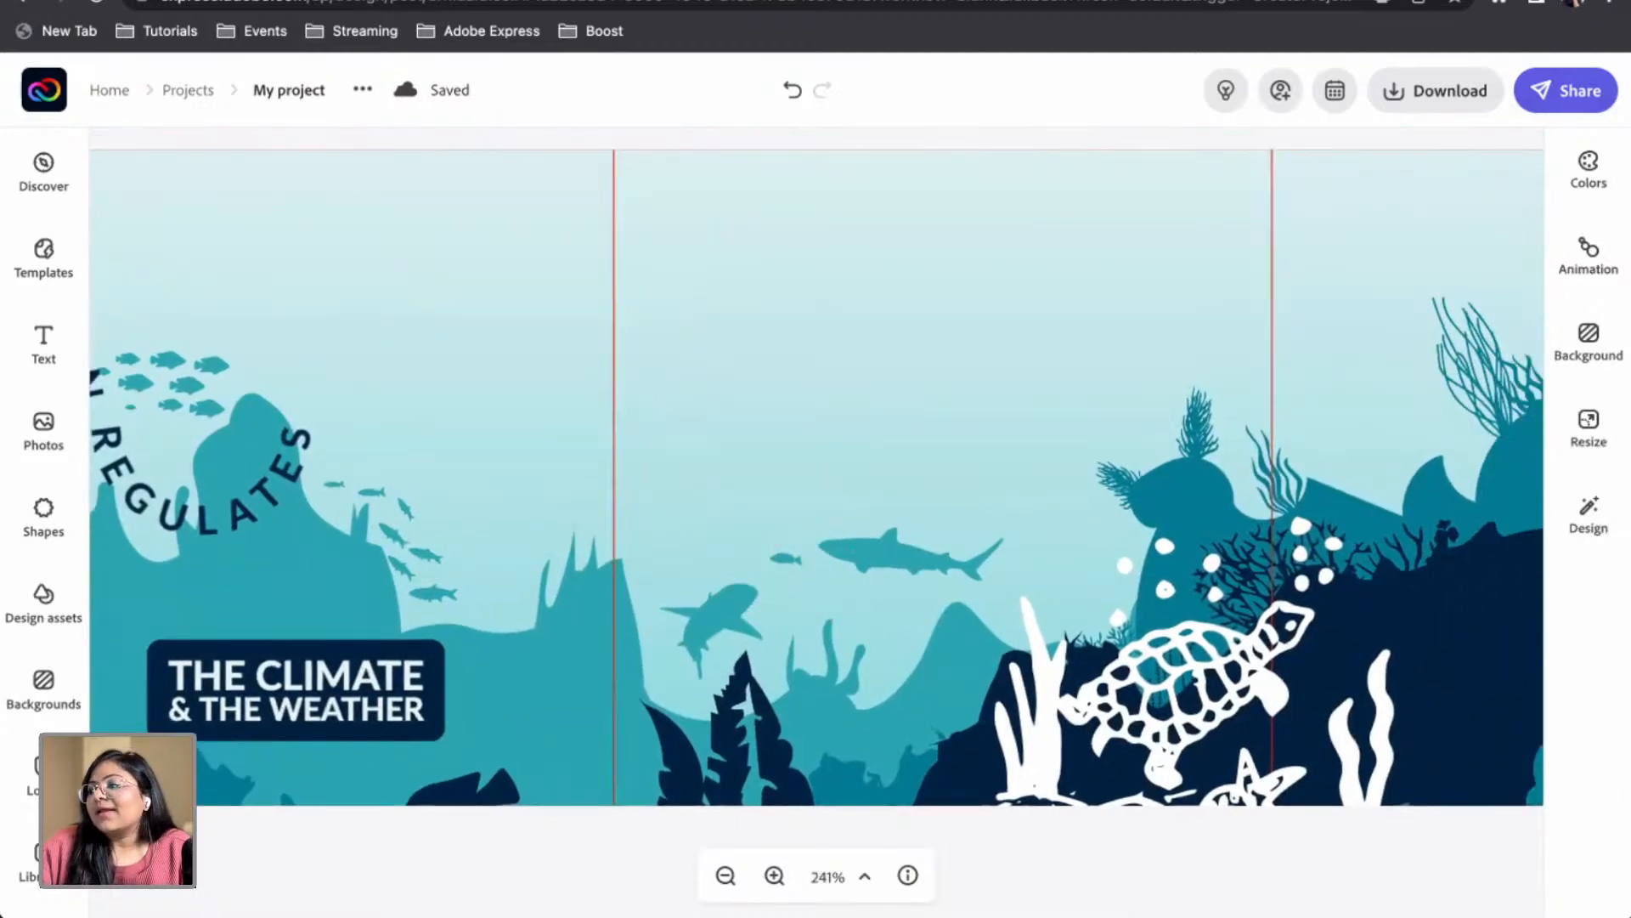
scroll(914, 338, down, 5)
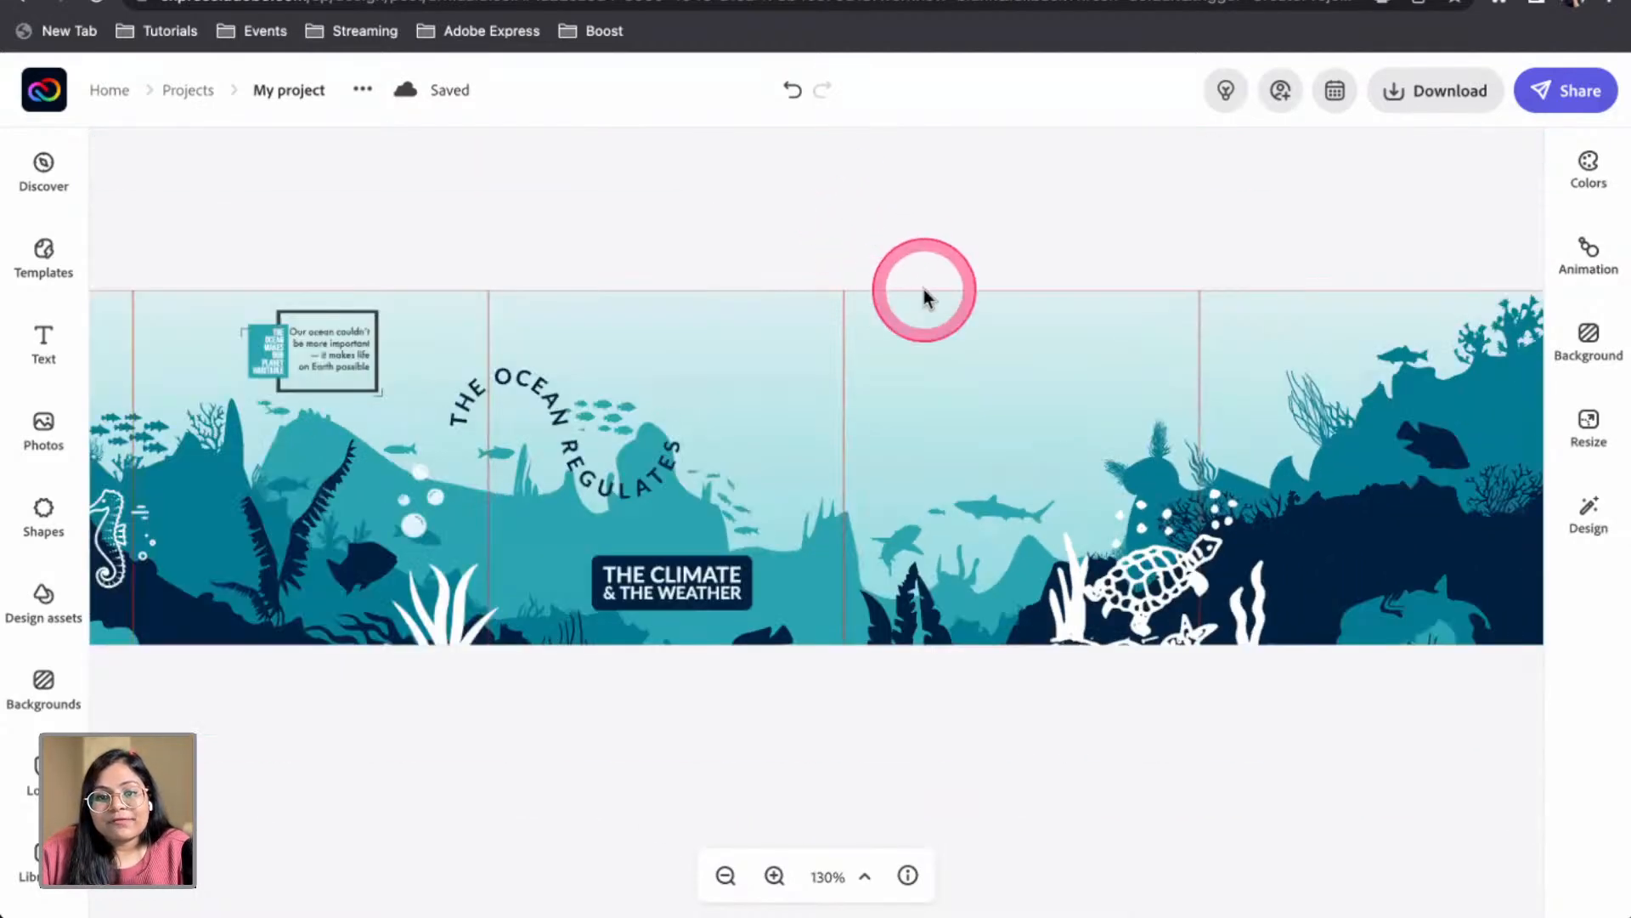
Add a text box reading "THERE IS ONLY ONE" and turn off its Shape effect
click(73, 349)
click(257, 259)
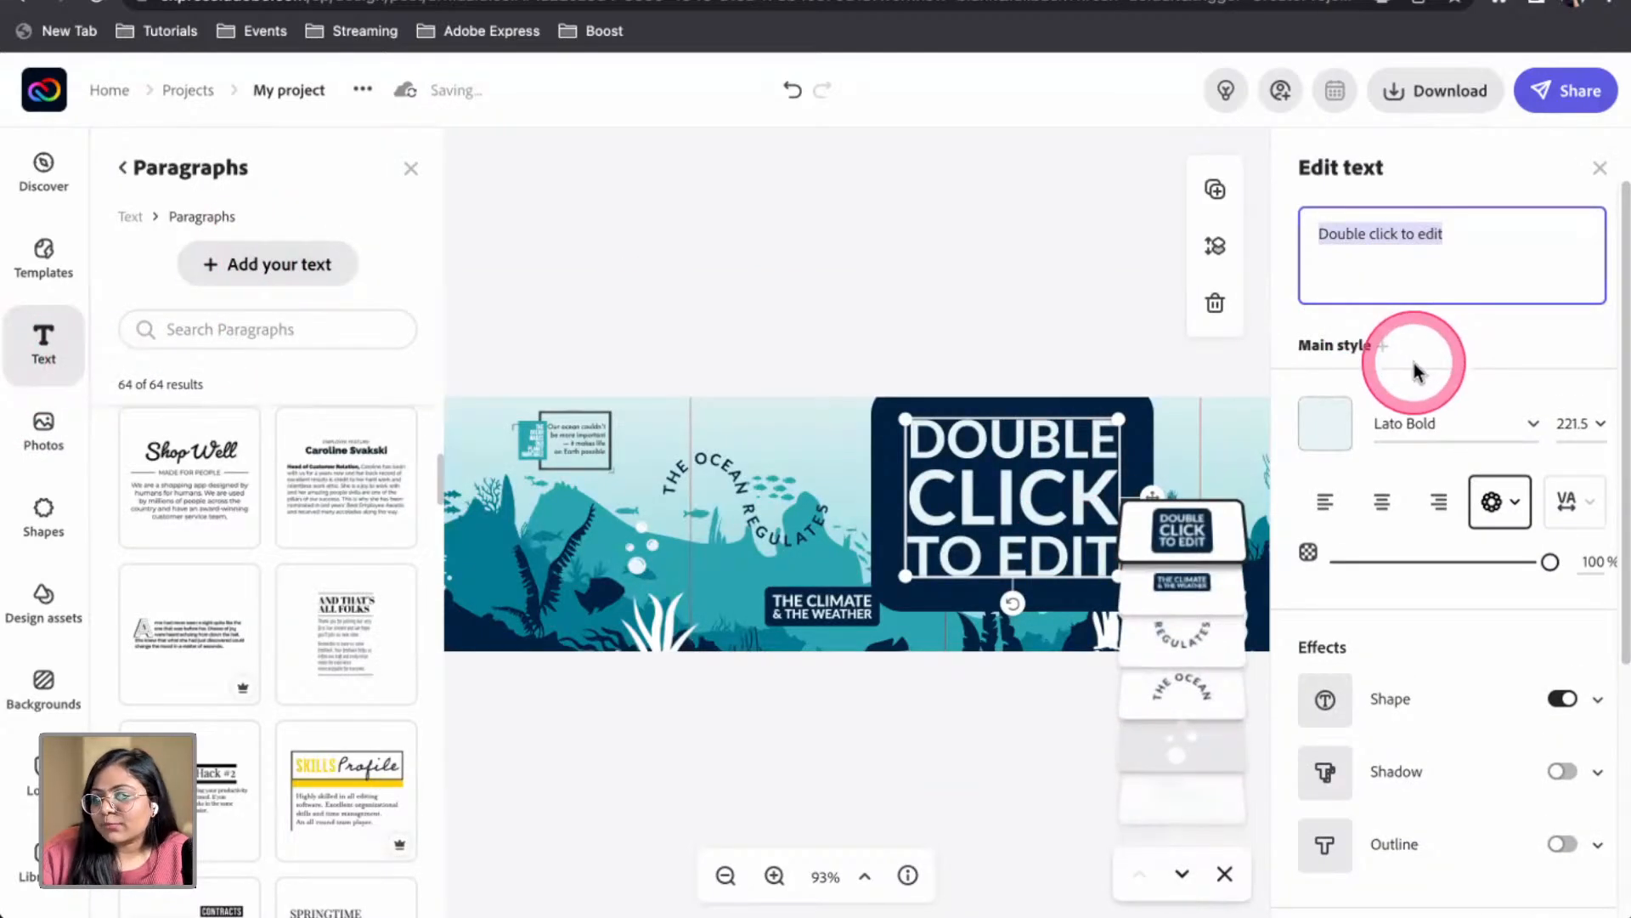
text(THERE I)
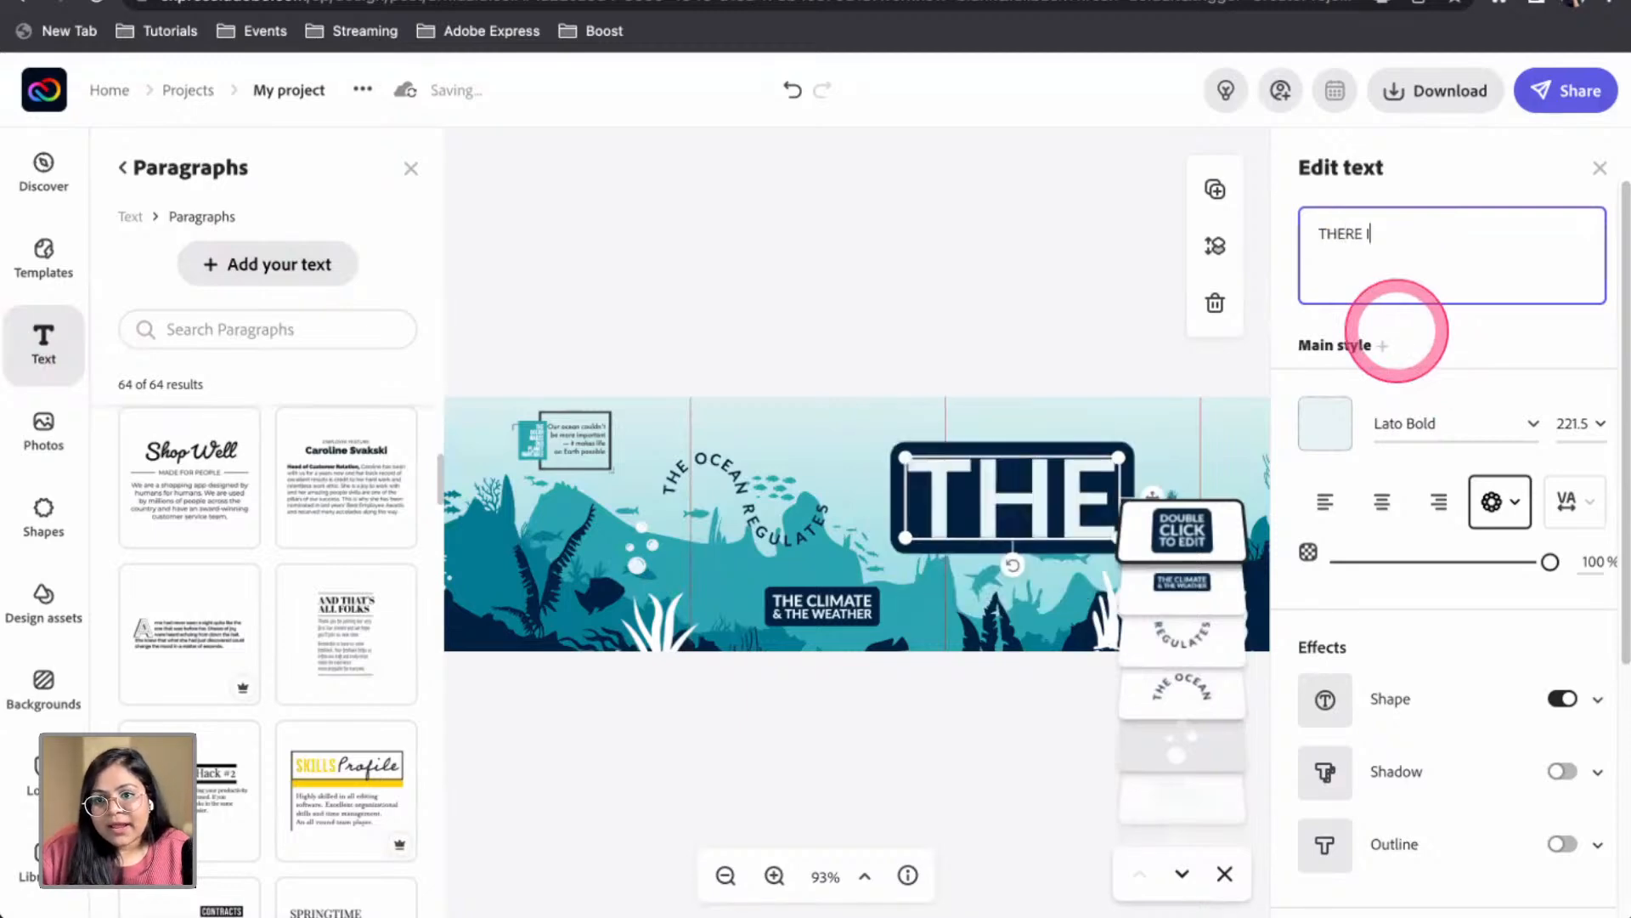
text(S ONLY ONE)
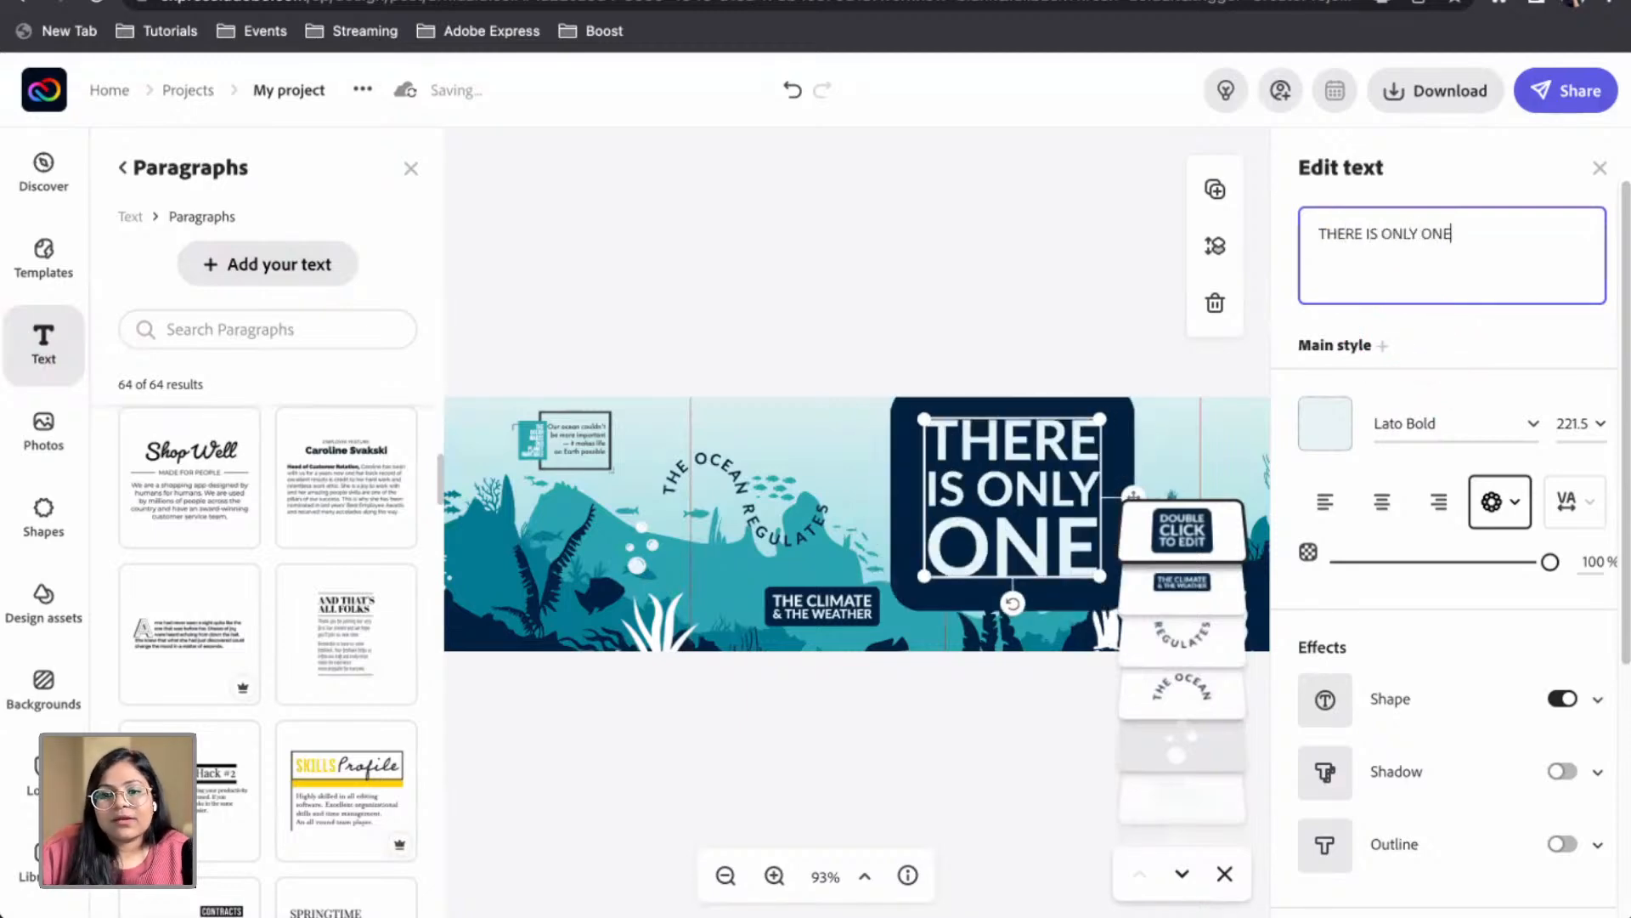
click(1562, 699)
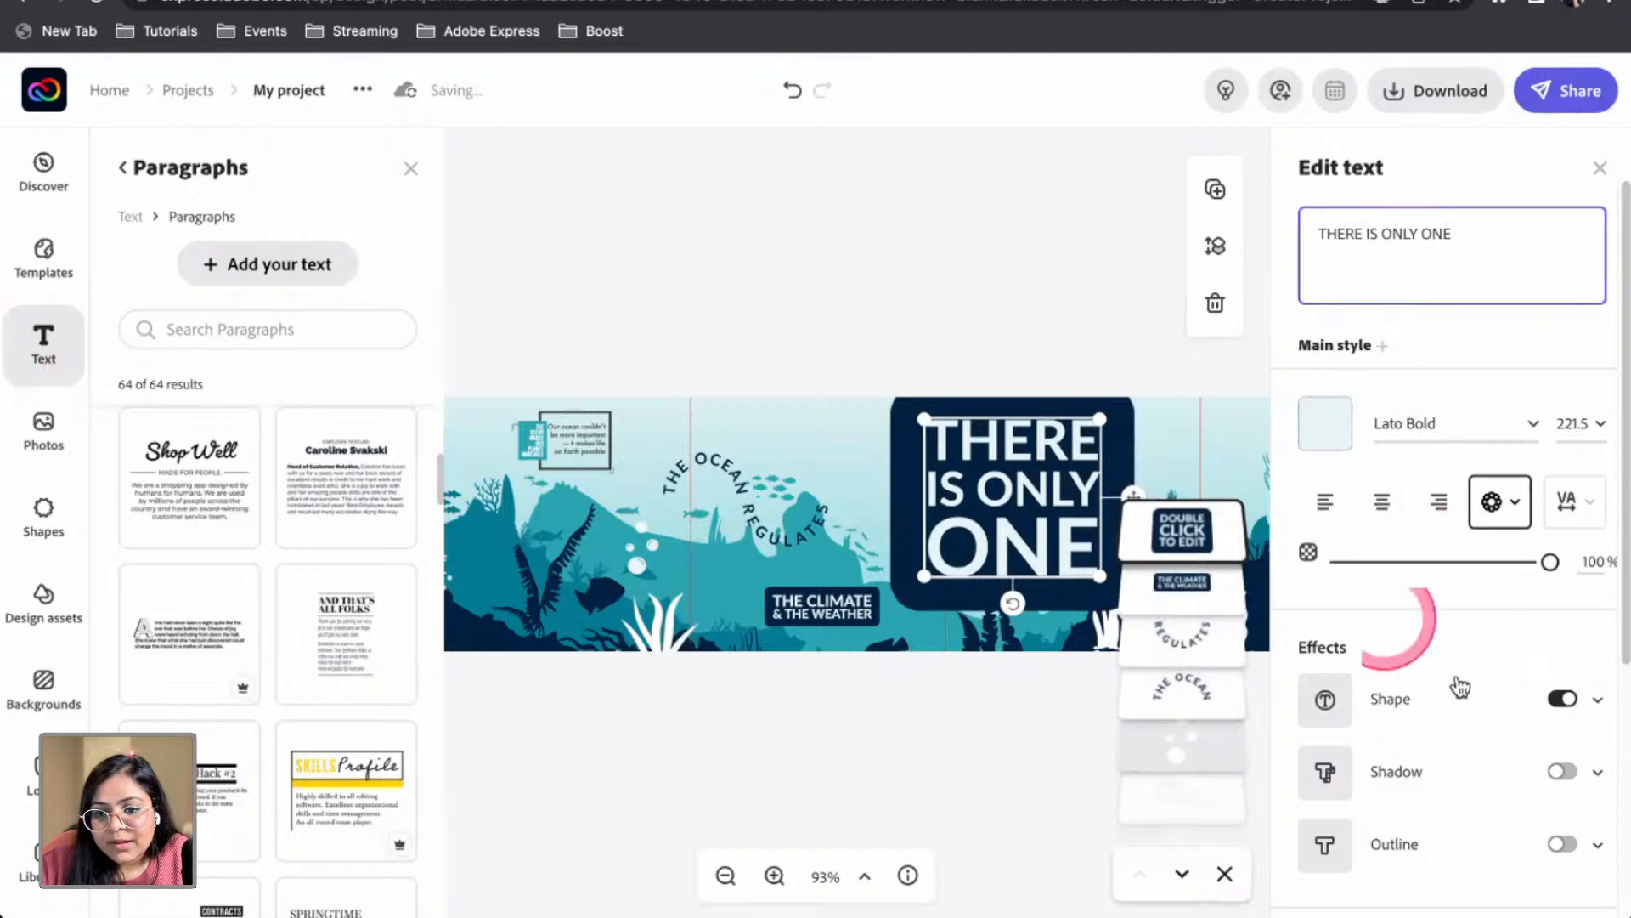
click(1014, 352)
Shrink "THERE IS ONLY ONE" to size 134.5 and place it over the dark reef in the fifth panel
click(1046, 483)
scroll(1001, 334, right, 3)
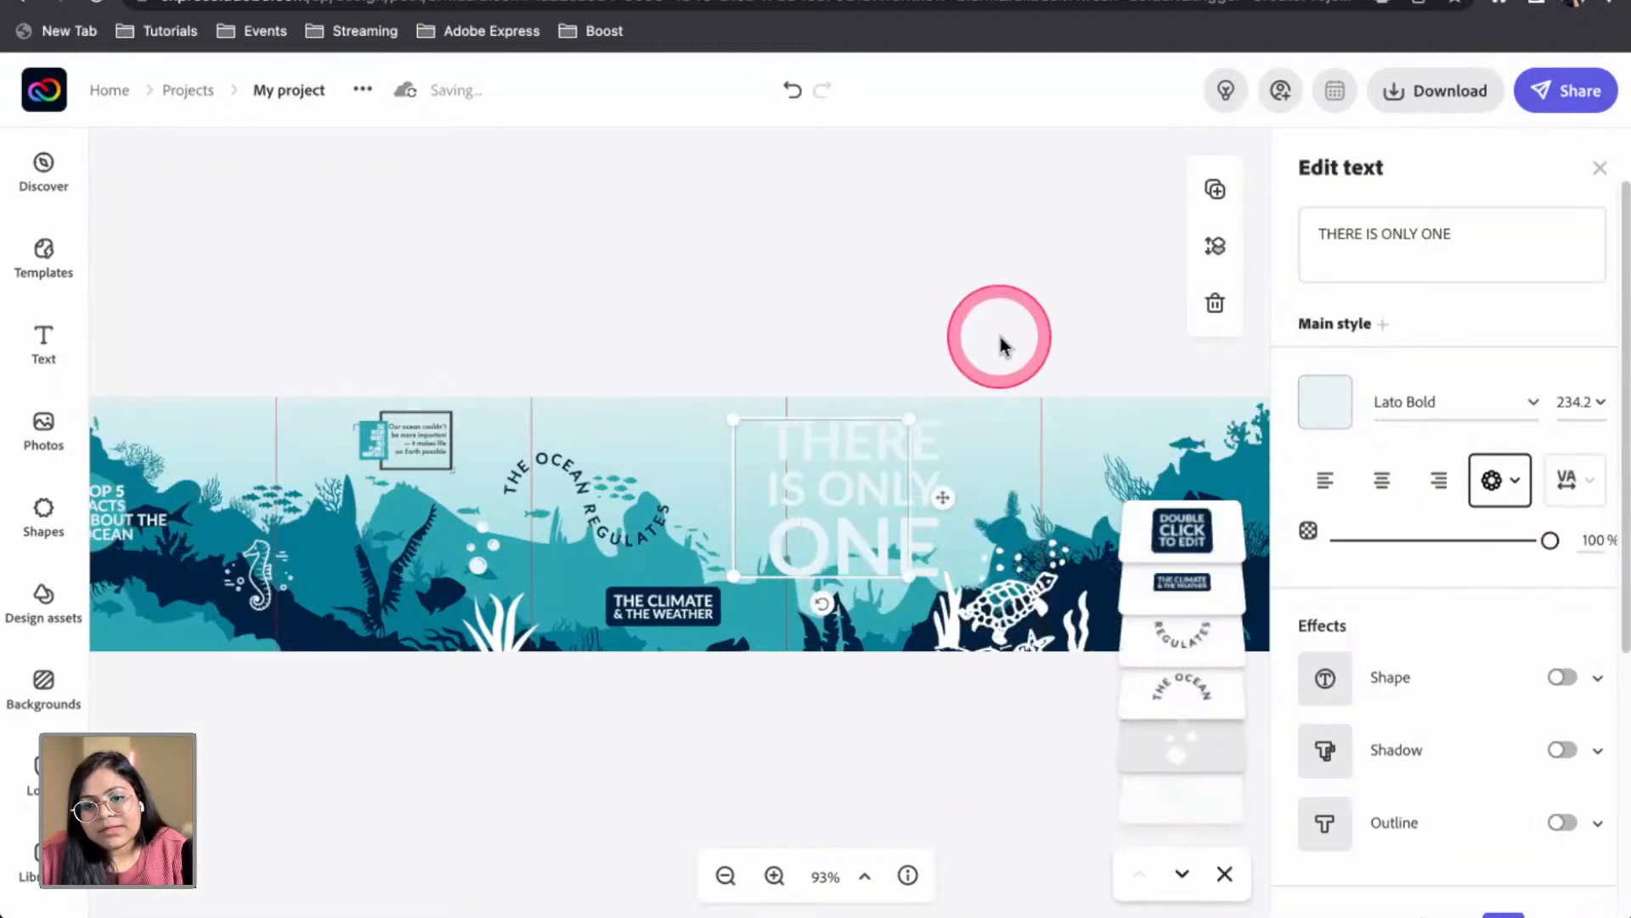
scroll(986, 372, right, 2)
drag(743, 575, 803, 522)
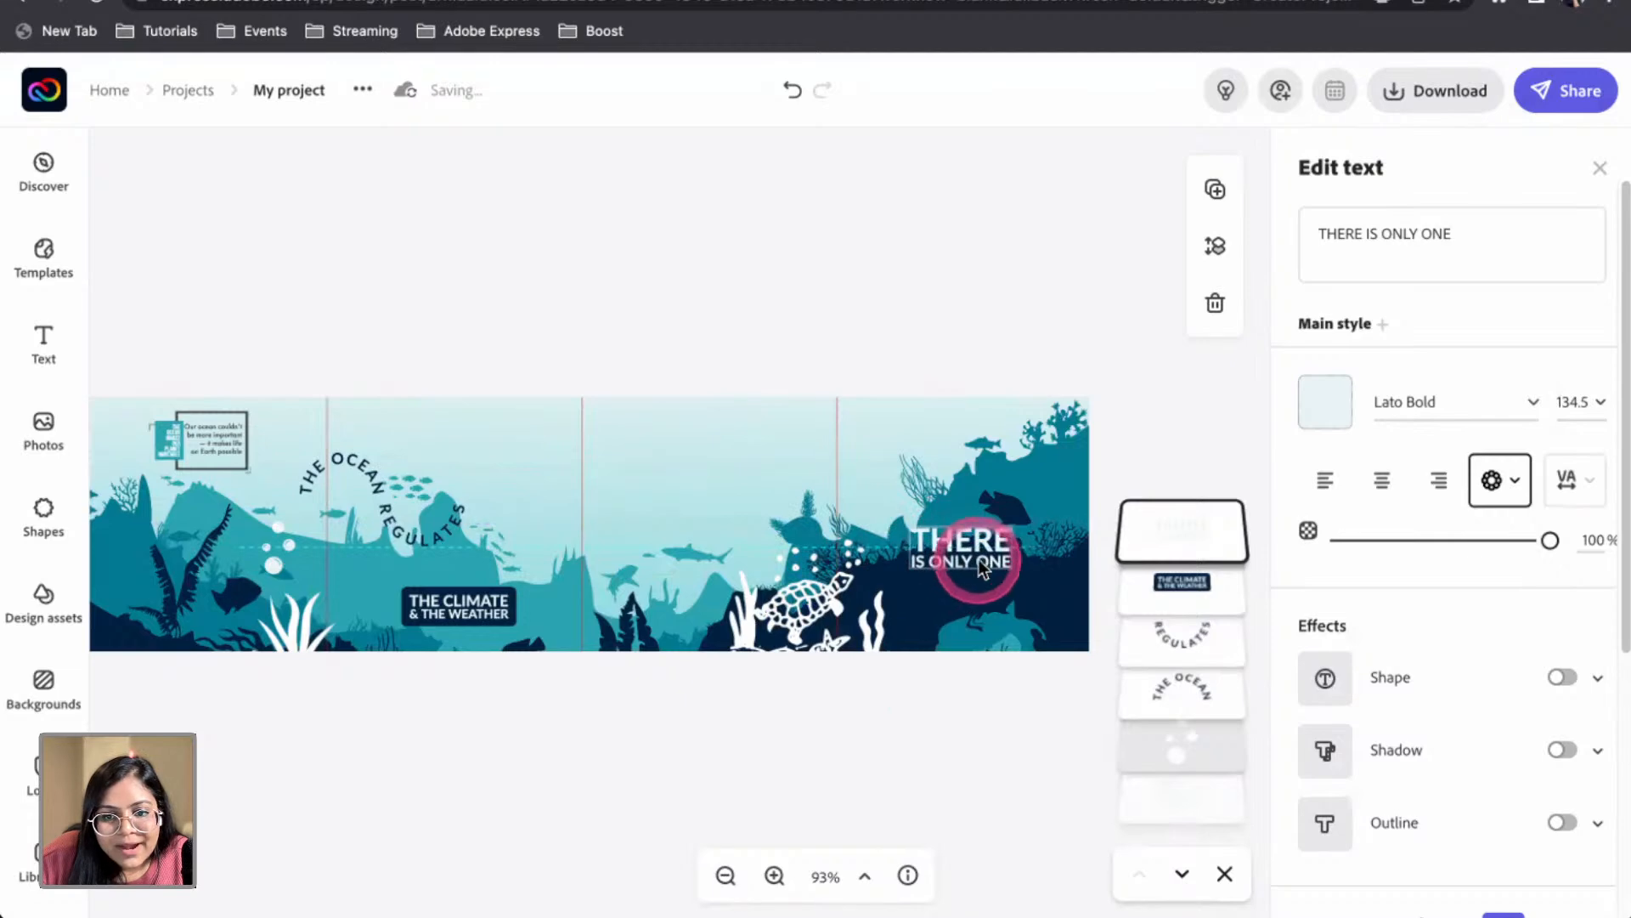
drag(988, 571, 994, 577)
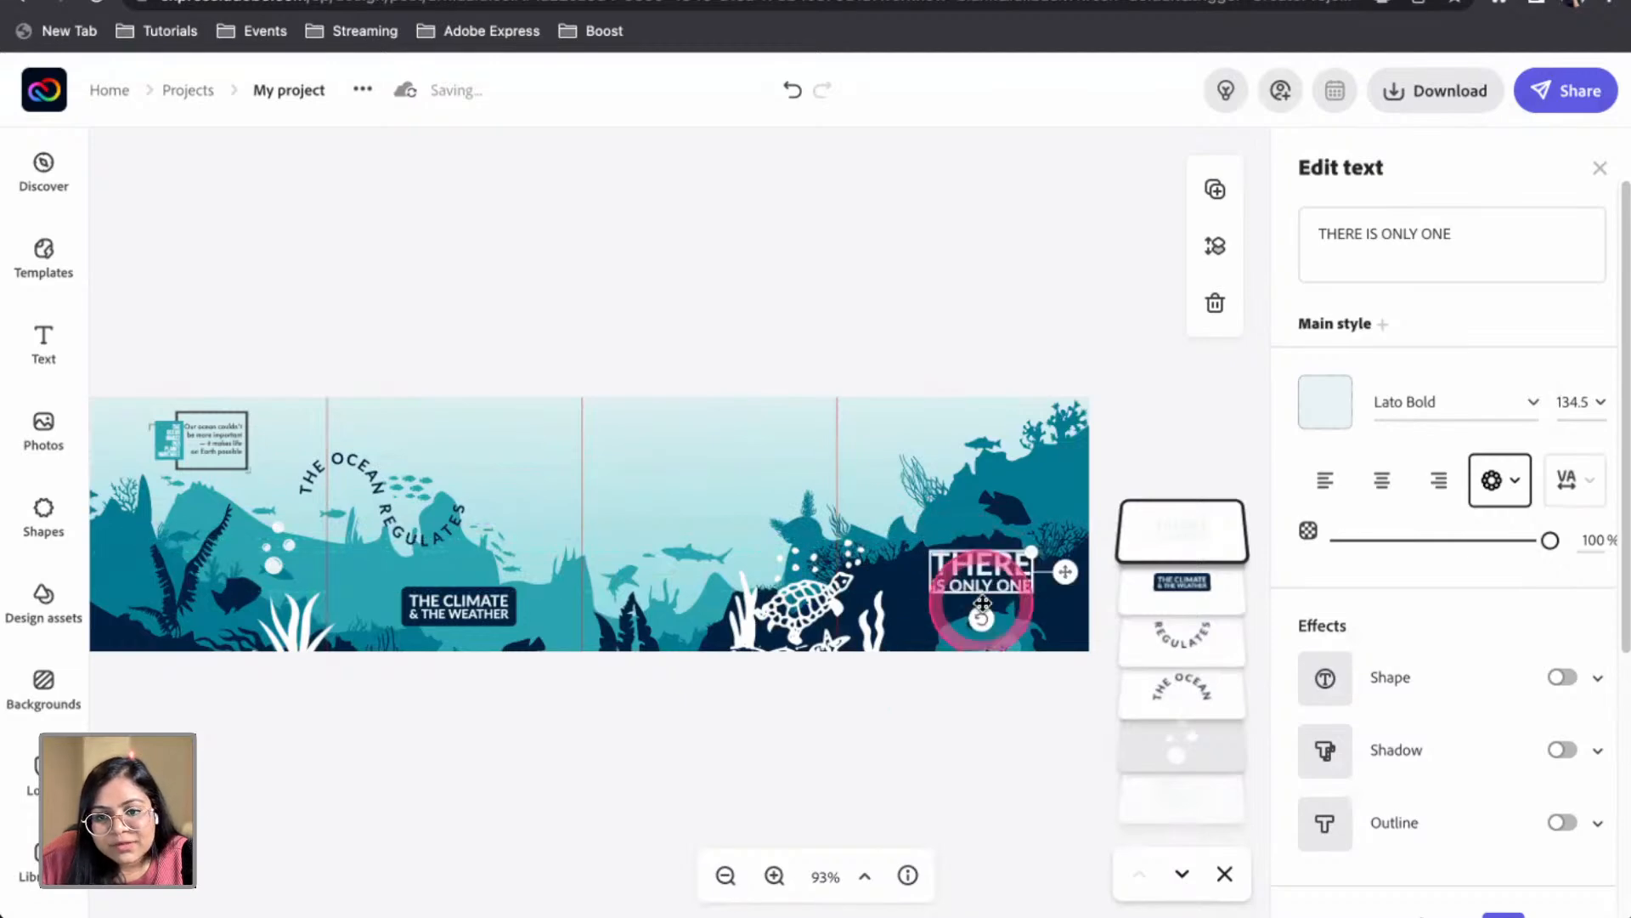
Add another text box reading "OCEAN"
click(47, 344)
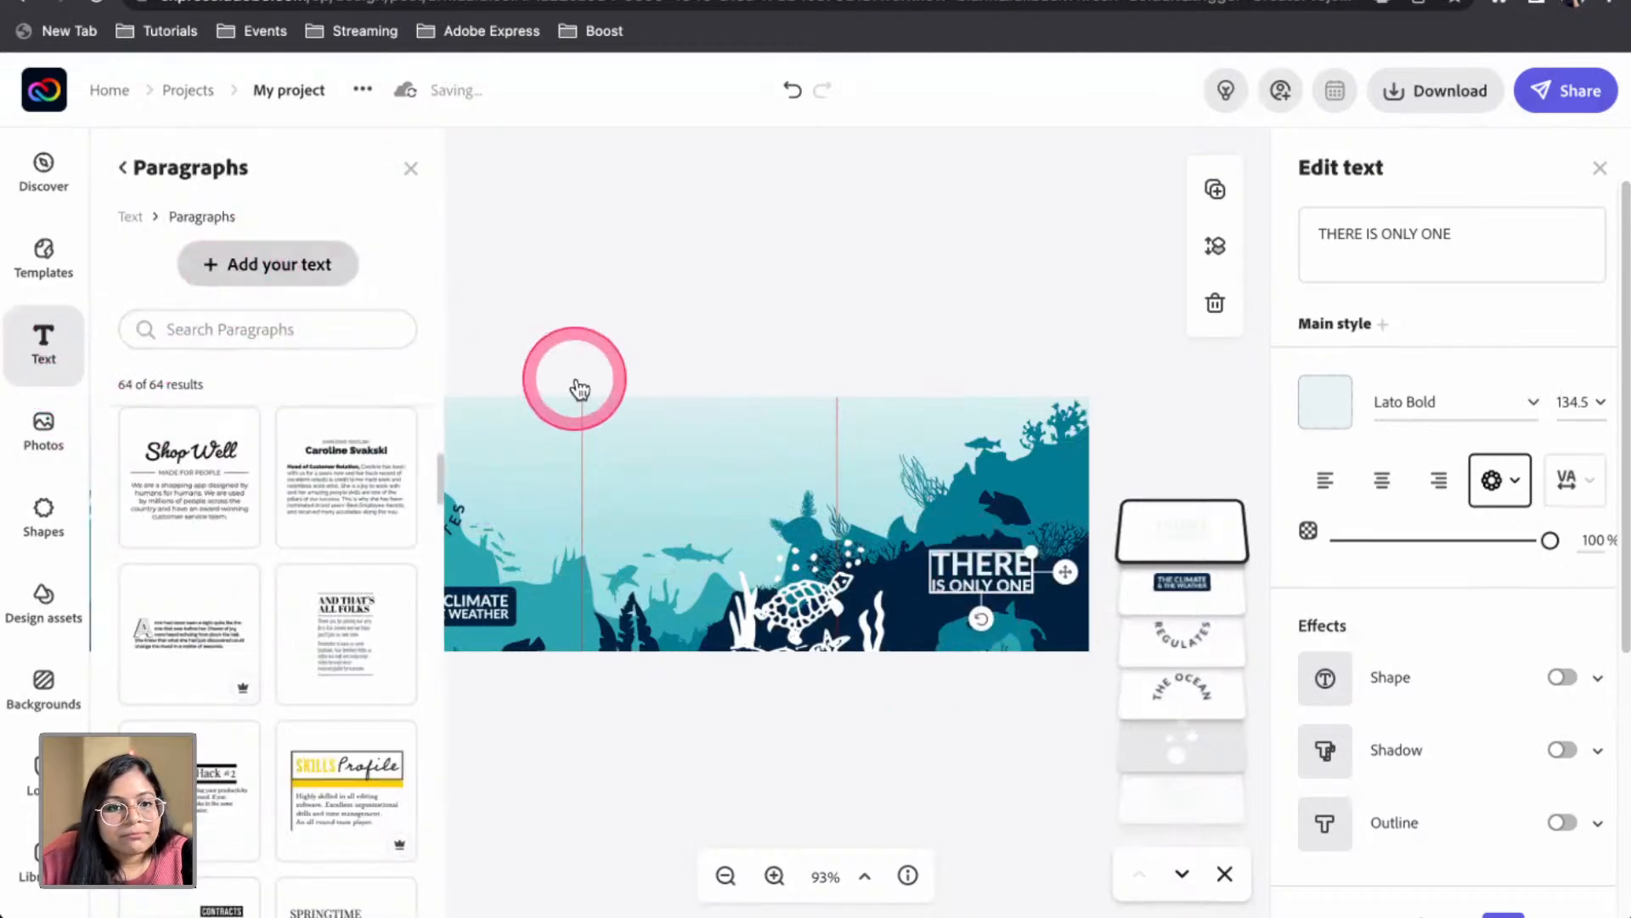
triple_click(1486, 244)
text(ocean)
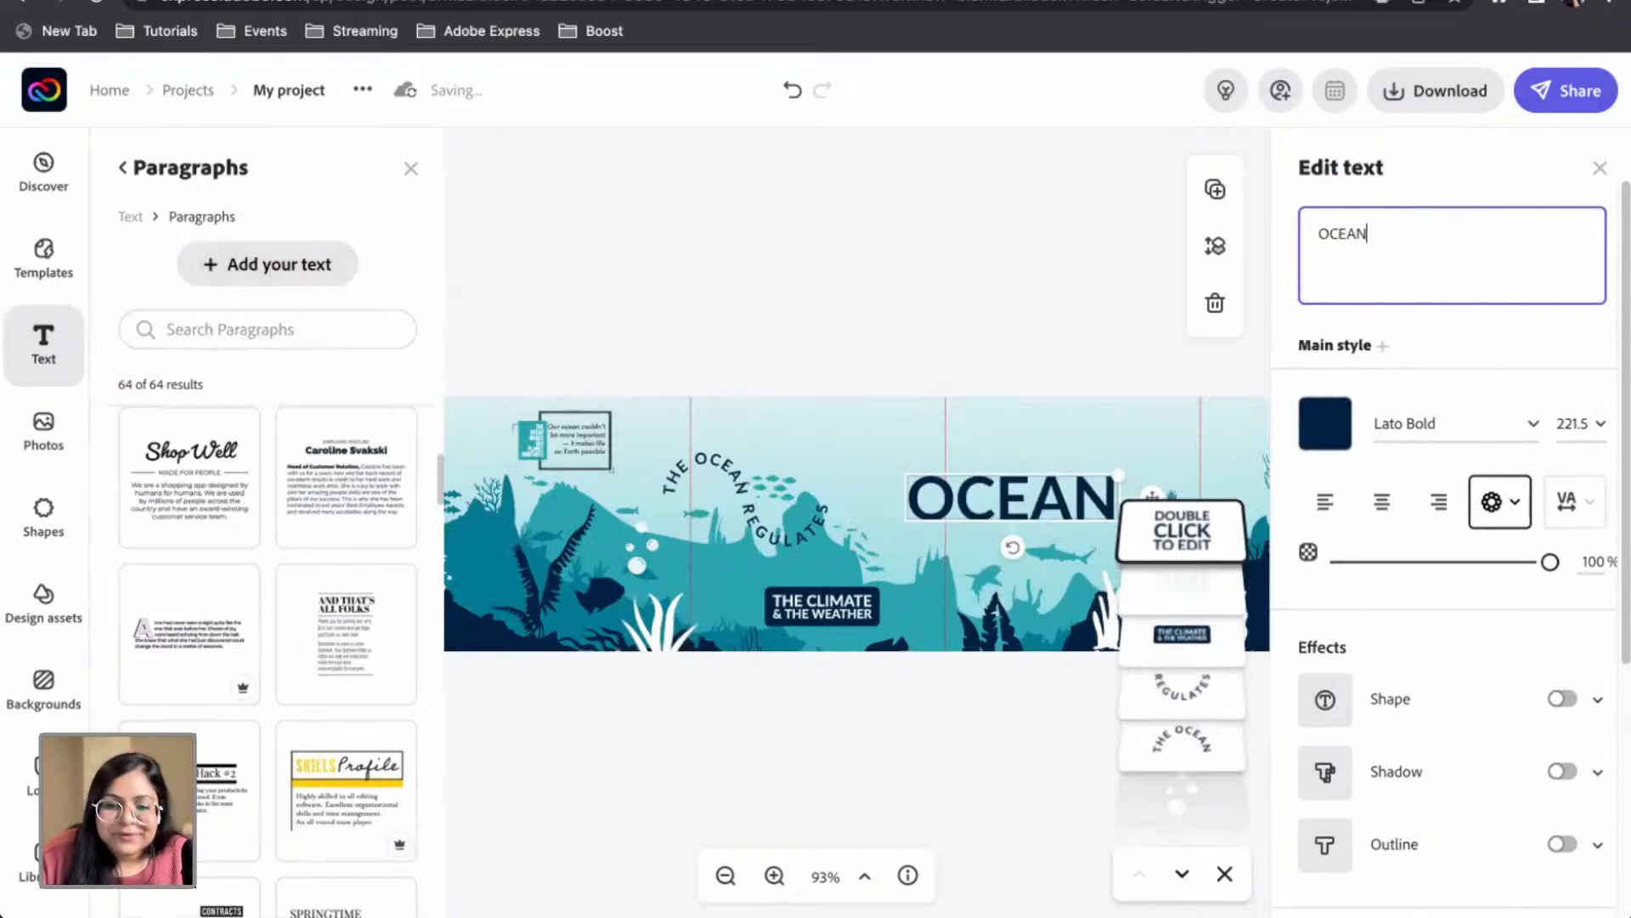
Shrink the "OCEAN" text to size 161.3 and move it beneath "THERE IS ONLY ONE" in the fifth panel
click(1028, 314)
scroll(983, 463, right, 3)
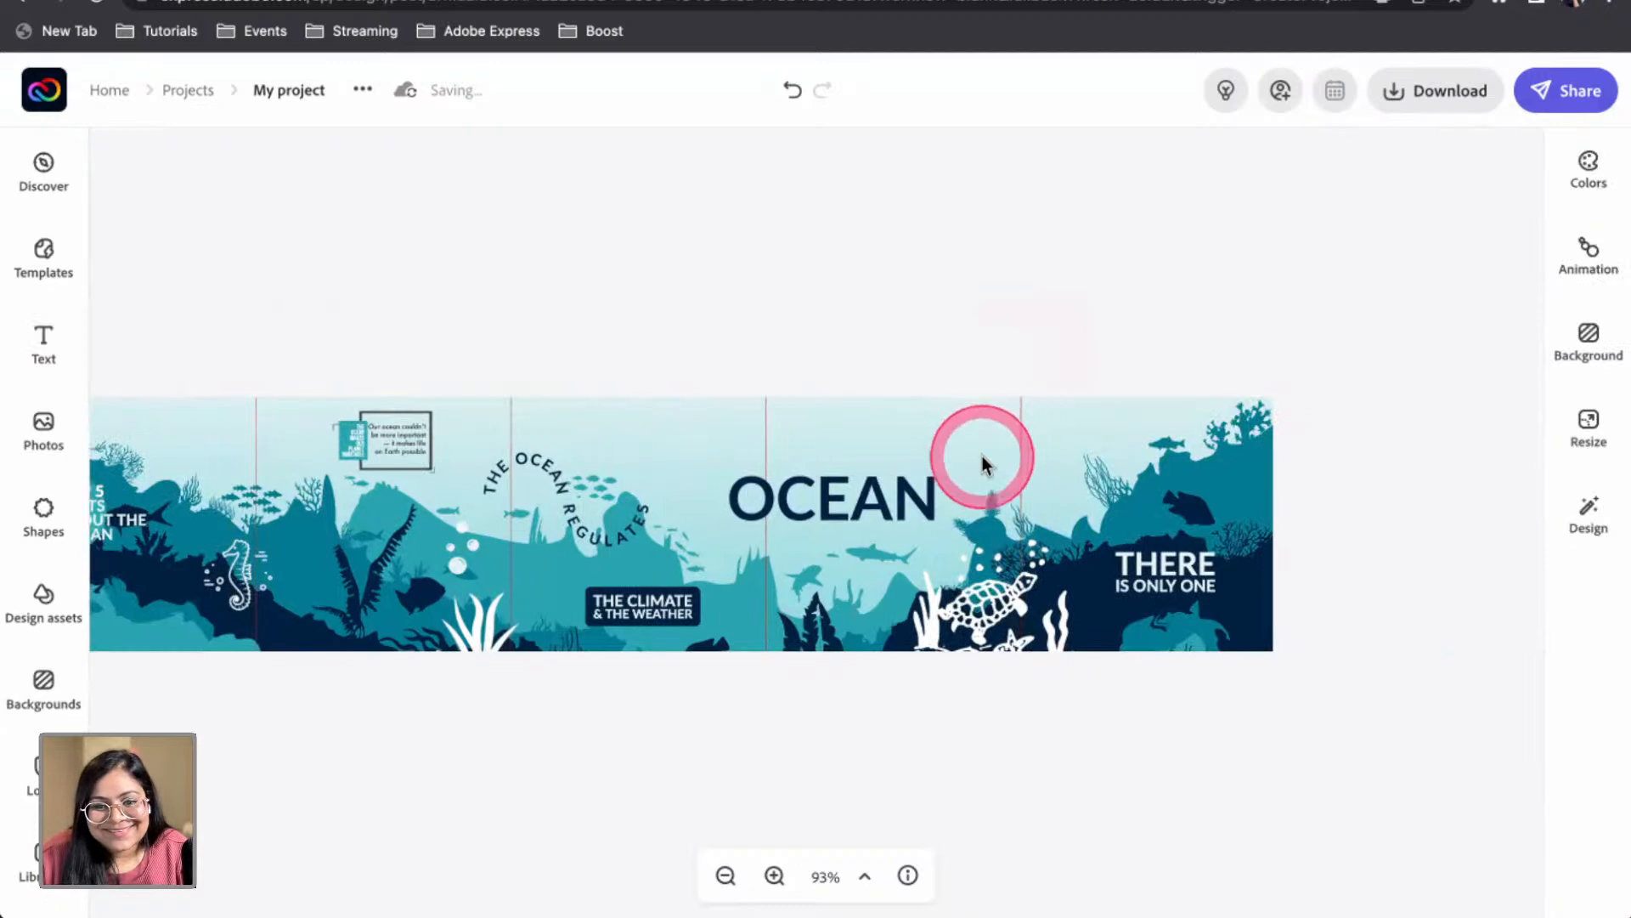
click(773, 497)
drag(862, 507, 1067, 626)
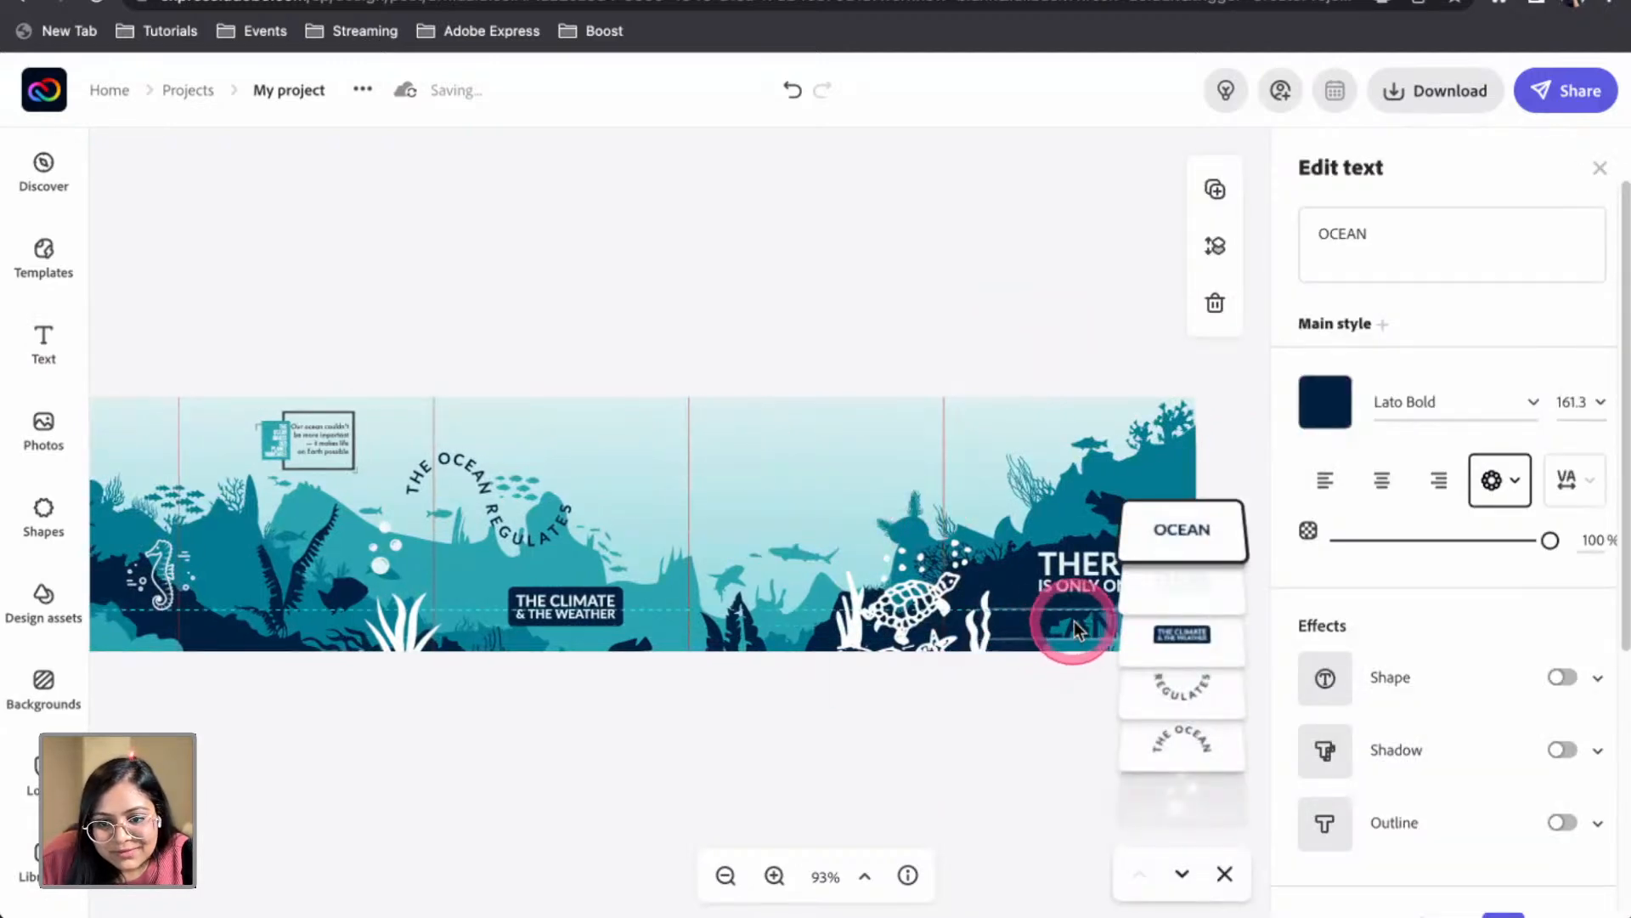
Recolour the "OCEAN" text white using the current palette
click(1325, 402)
click(1215, 239)
click(746, 367)
click(971, 643)
scroll(935, 633, right, 2)
scroll(866, 637, up, 10)
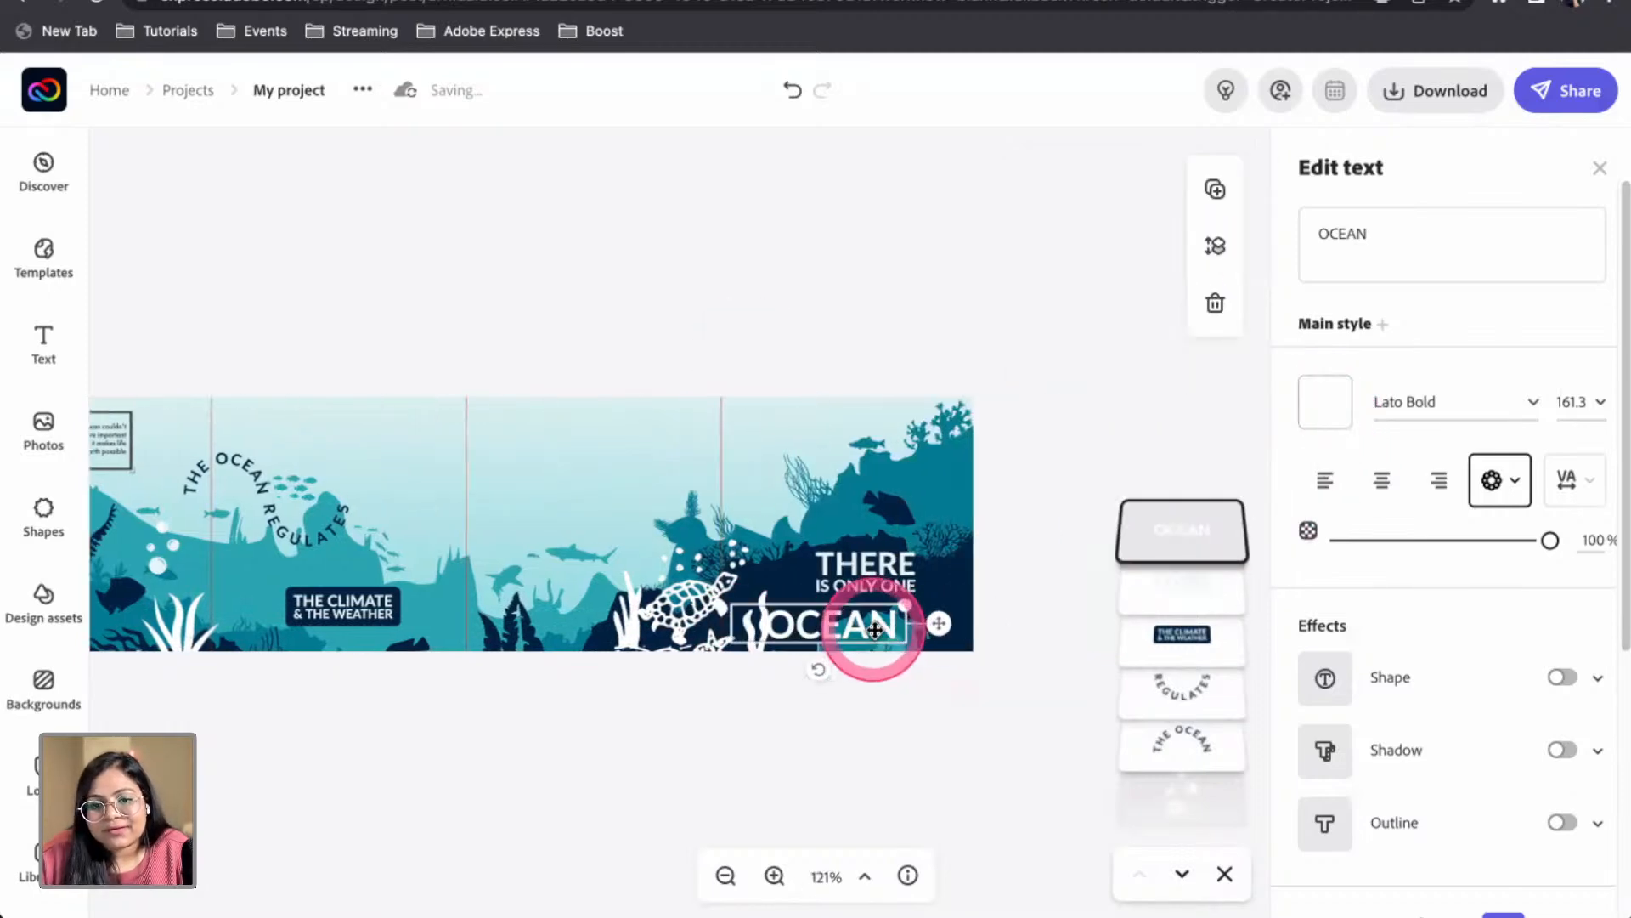
Try a lower opacity on the white turtle shape, restore it to 100, and scale the shape down below the last divider
click(310, 552)
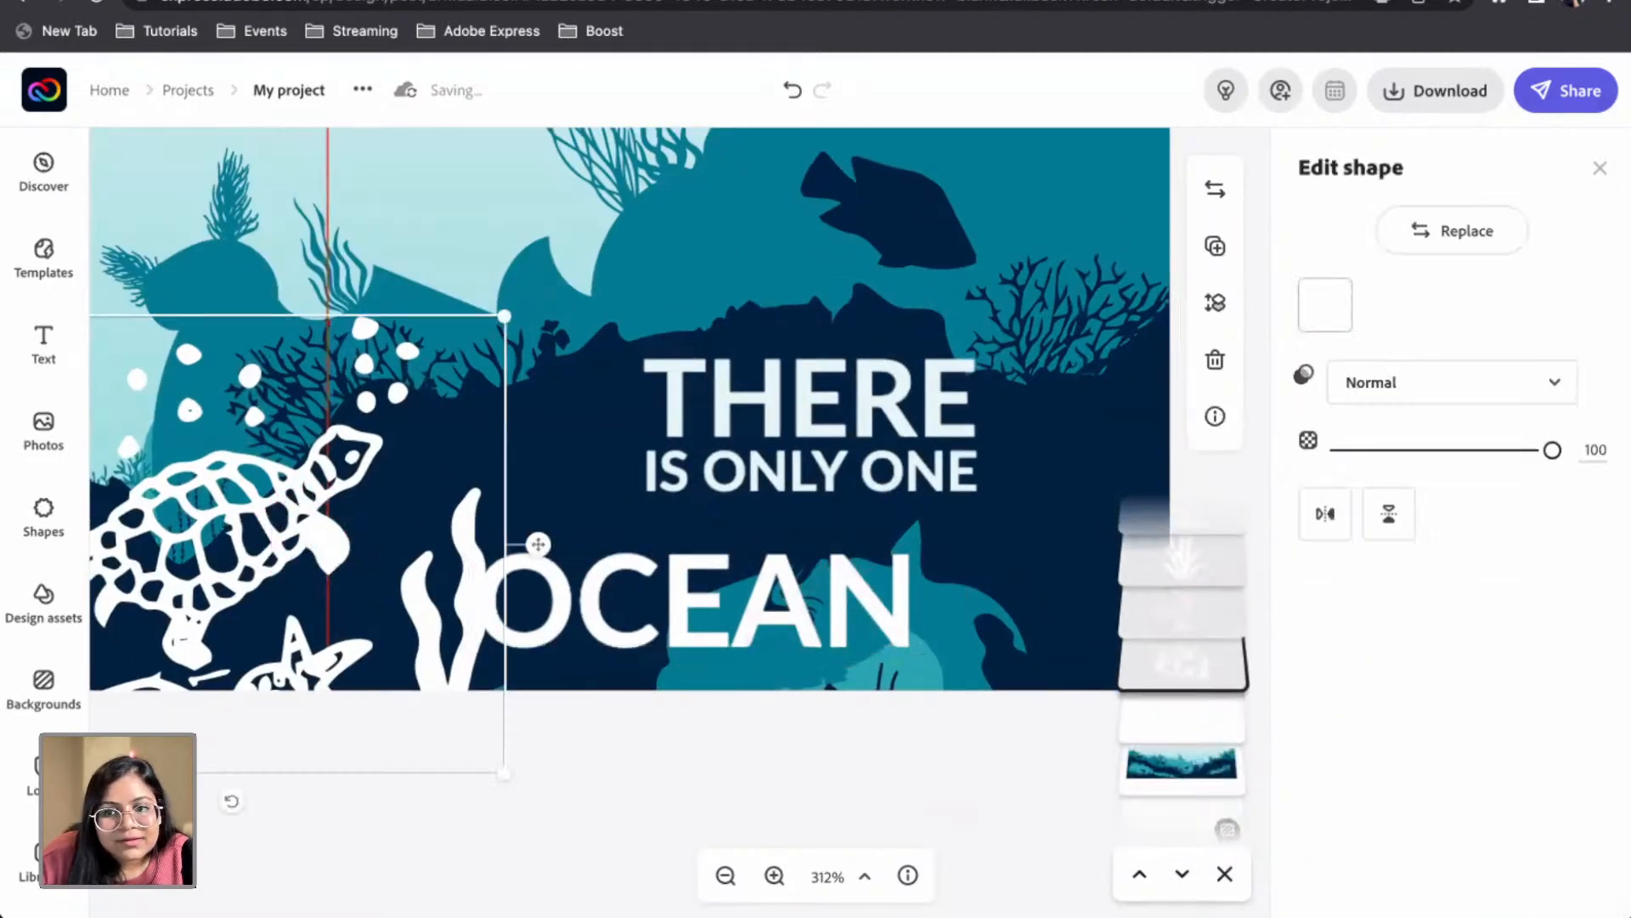
click(1436, 455)
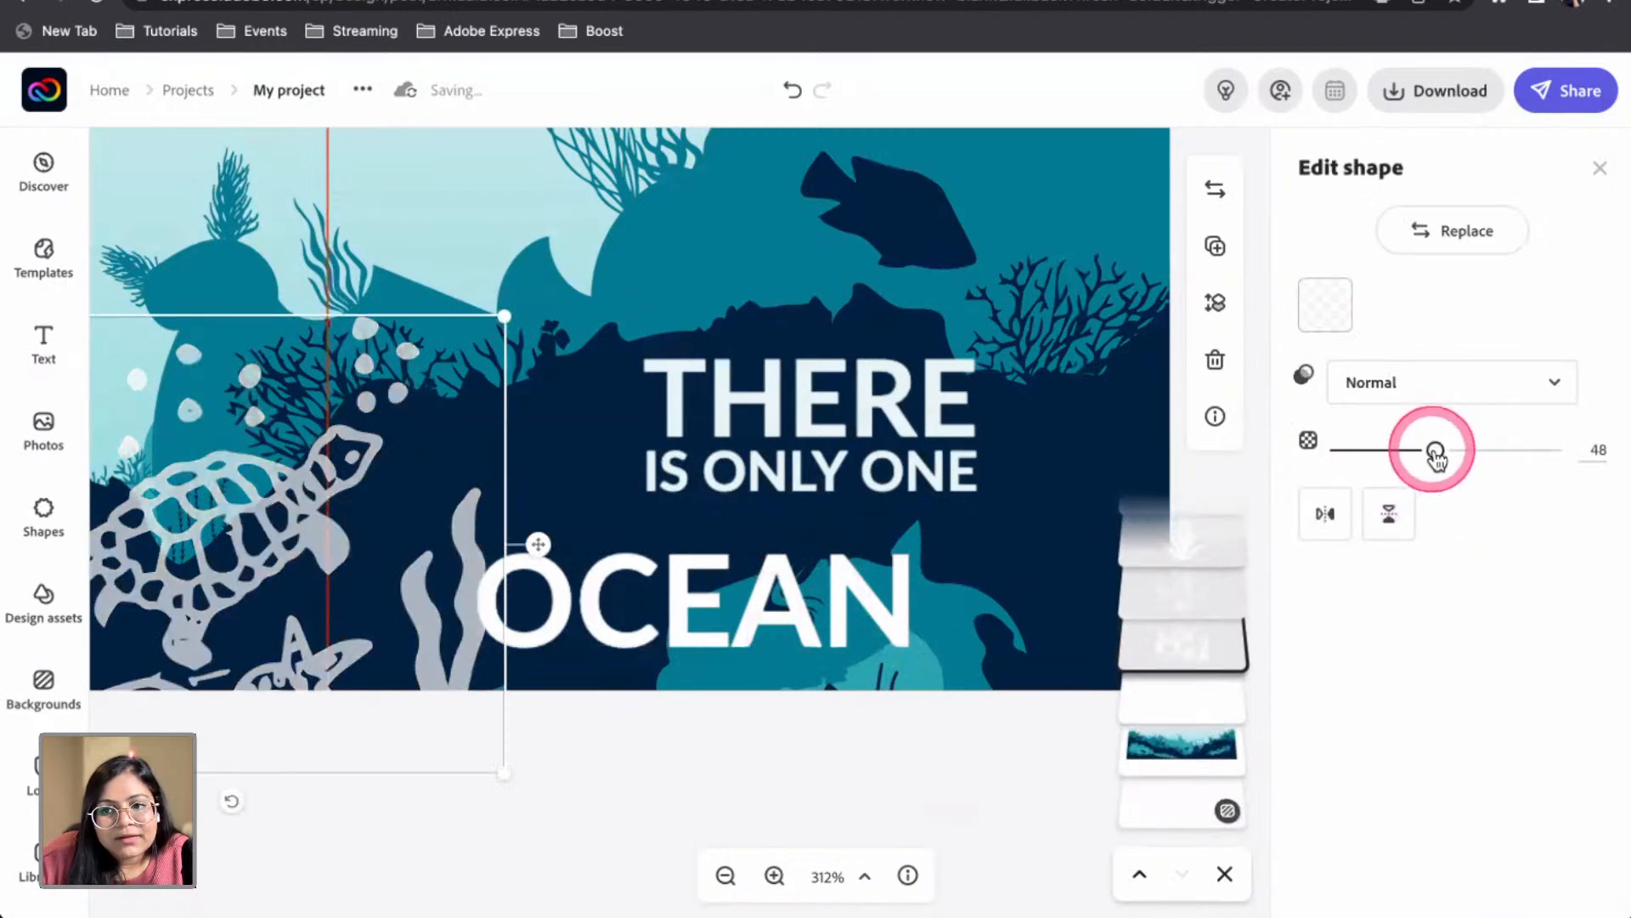
drag(1436, 455, 1577, 444)
drag(504, 319, 350, 443)
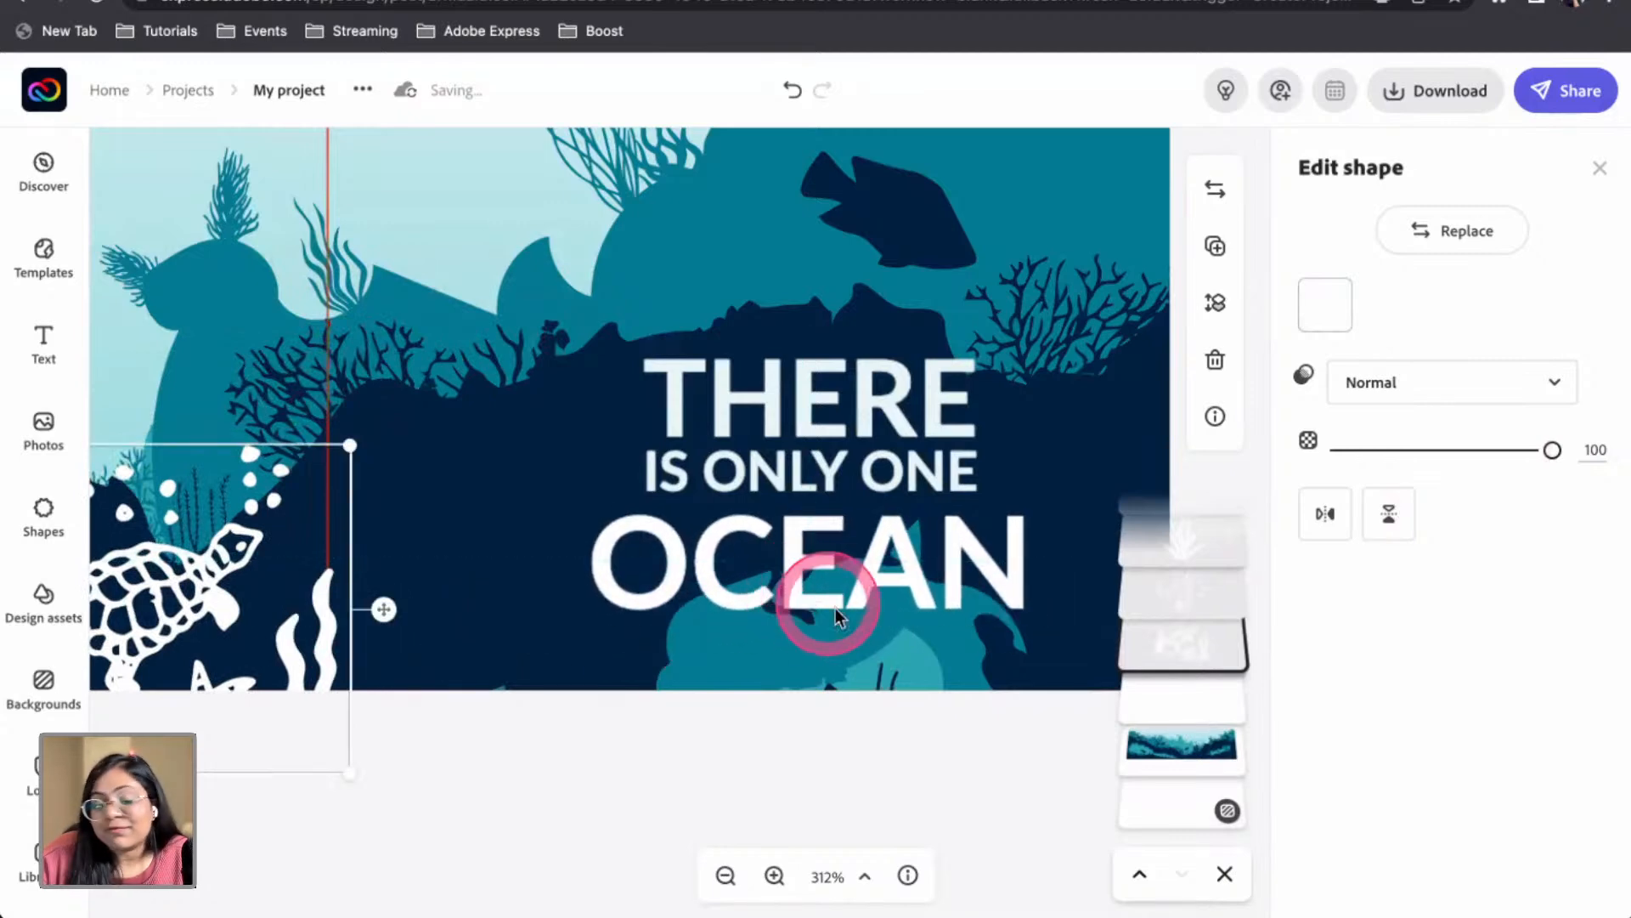
Shrink "OCEAN" to size 131.2 under "THERE IS ONLY ONE" and recolour the latter with light aqua sampled from the background water
click(974, 559)
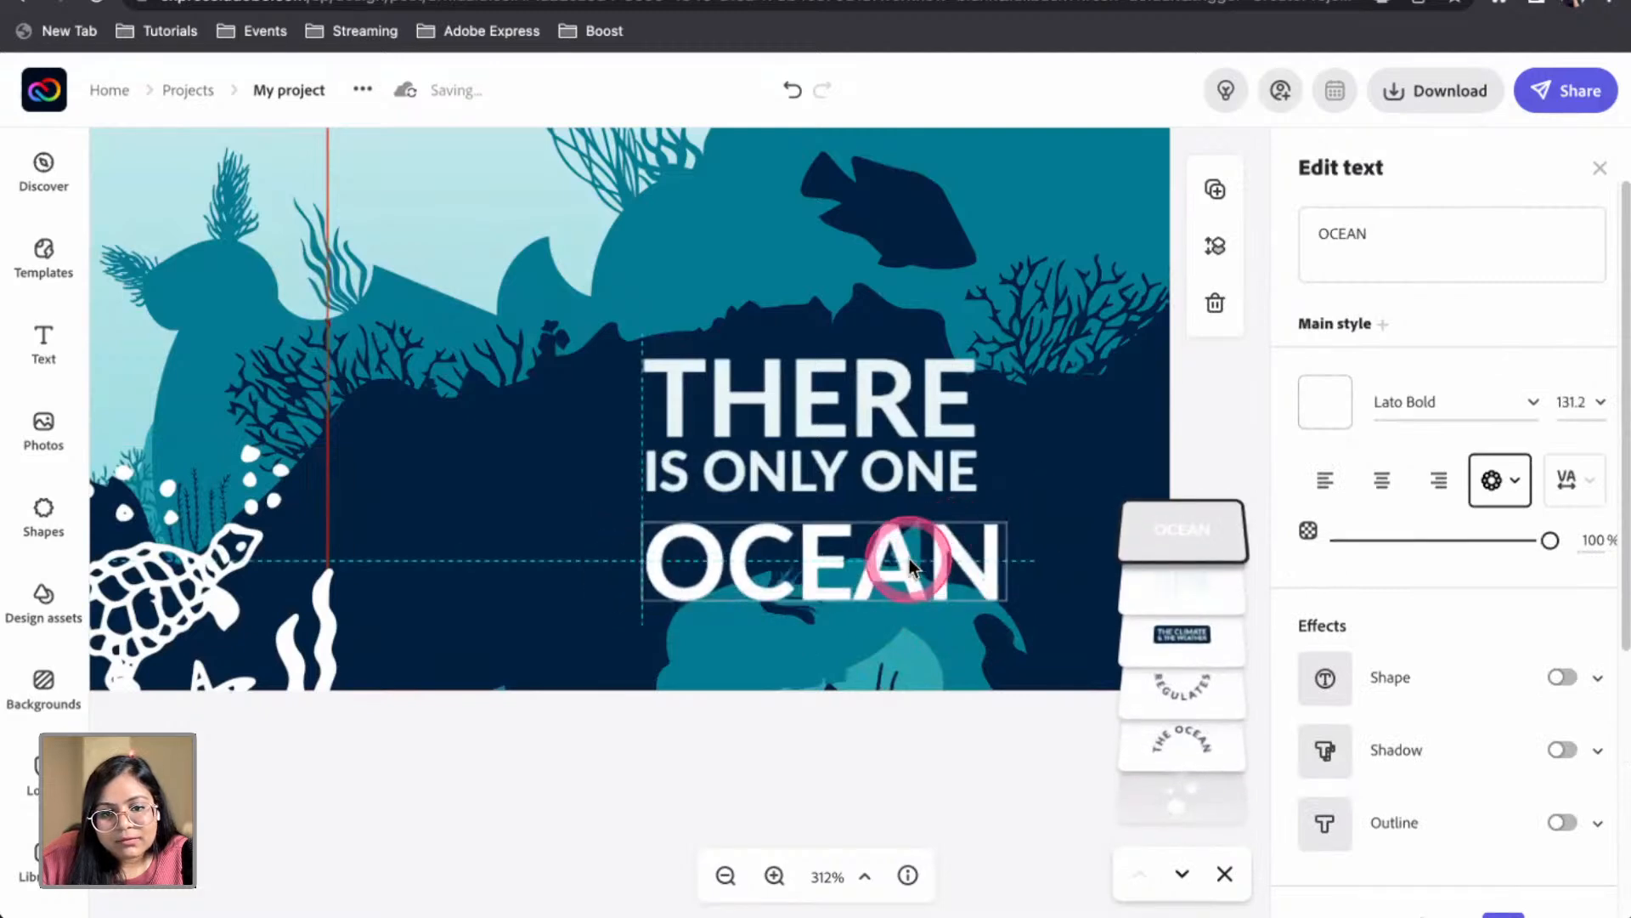
click(839, 418)
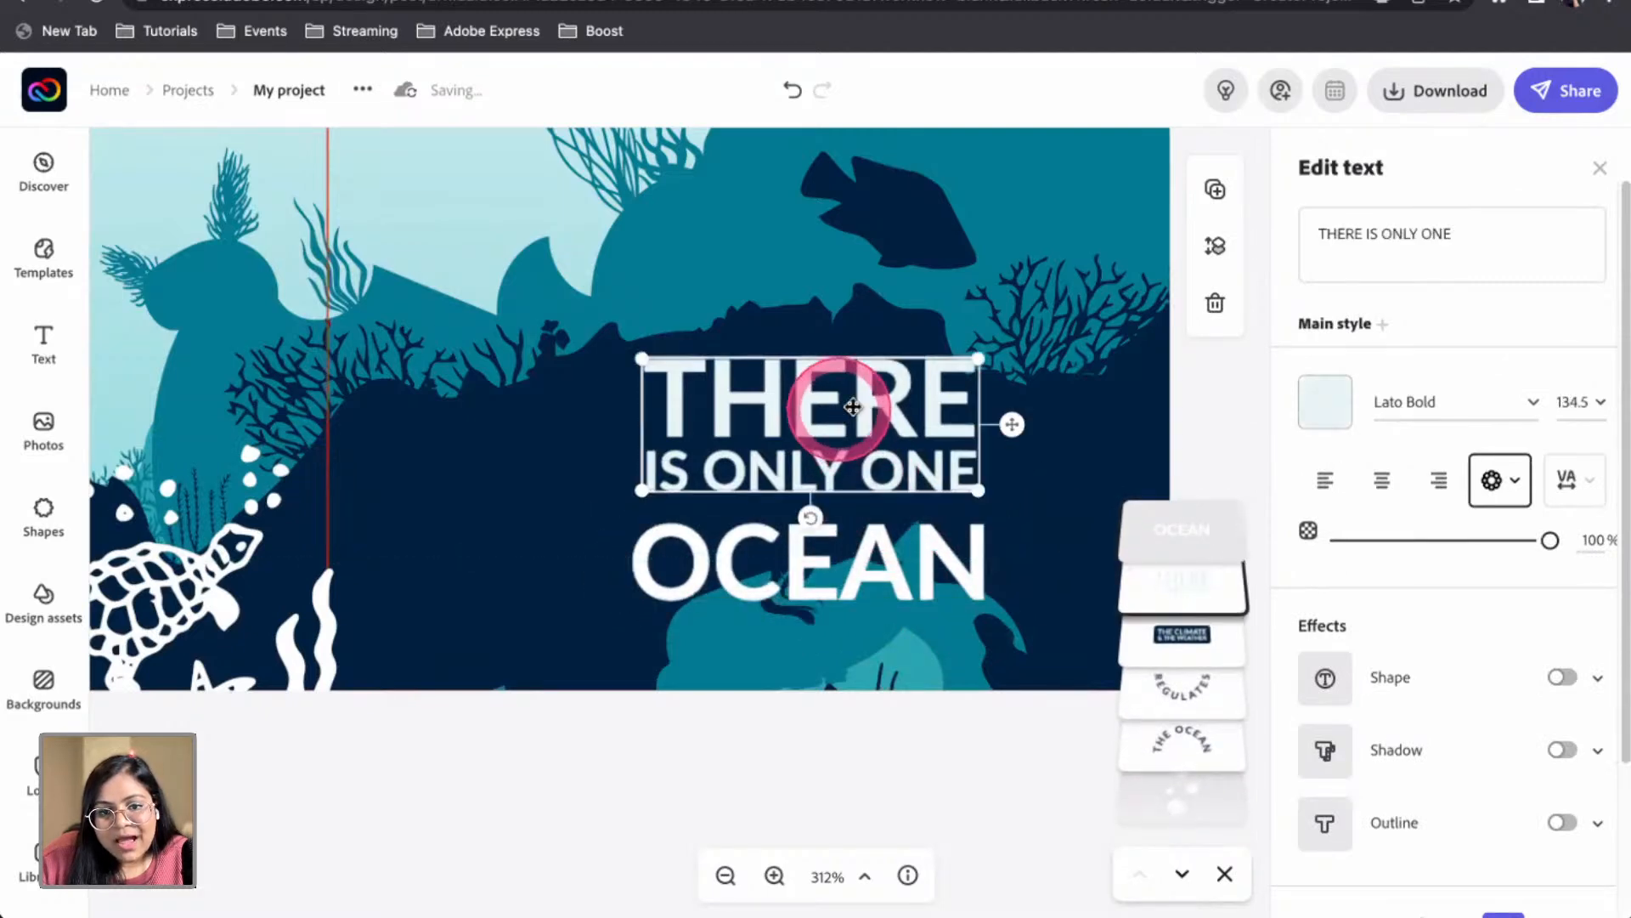
click(1322, 406)
click(1242, 433)
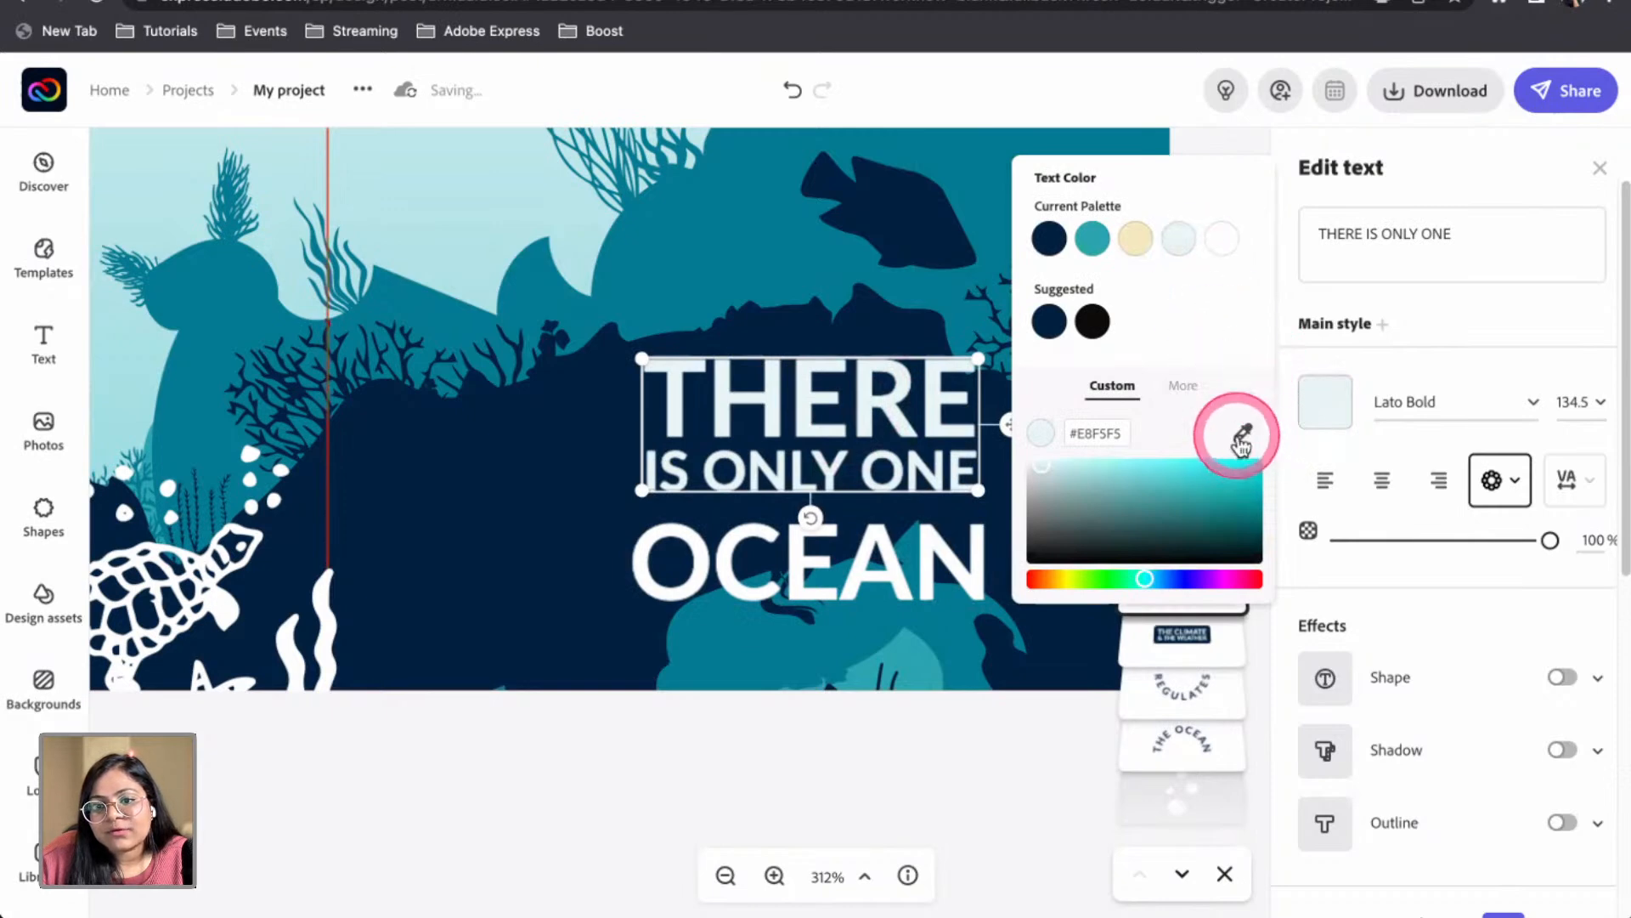
click(408, 201)
Nudge "THERE IS ONLY ONE" down closer to "OCEAN", keeping the two texts centred on each other
drag(978, 359, 986, 355)
drag(931, 411, 933, 424)
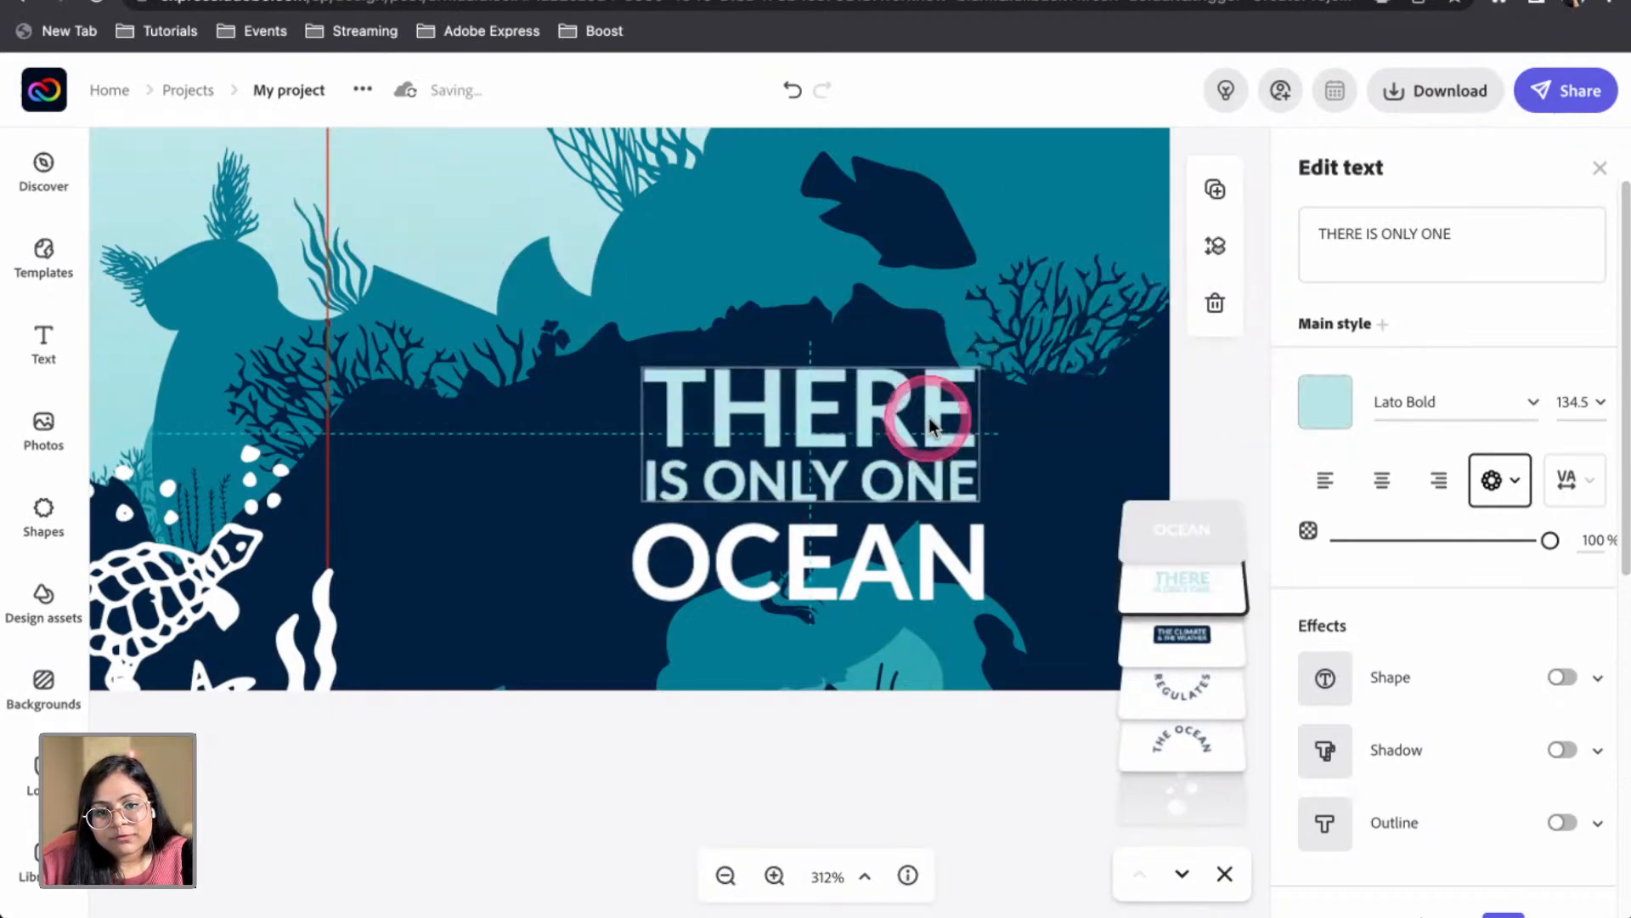
click(728, 771)
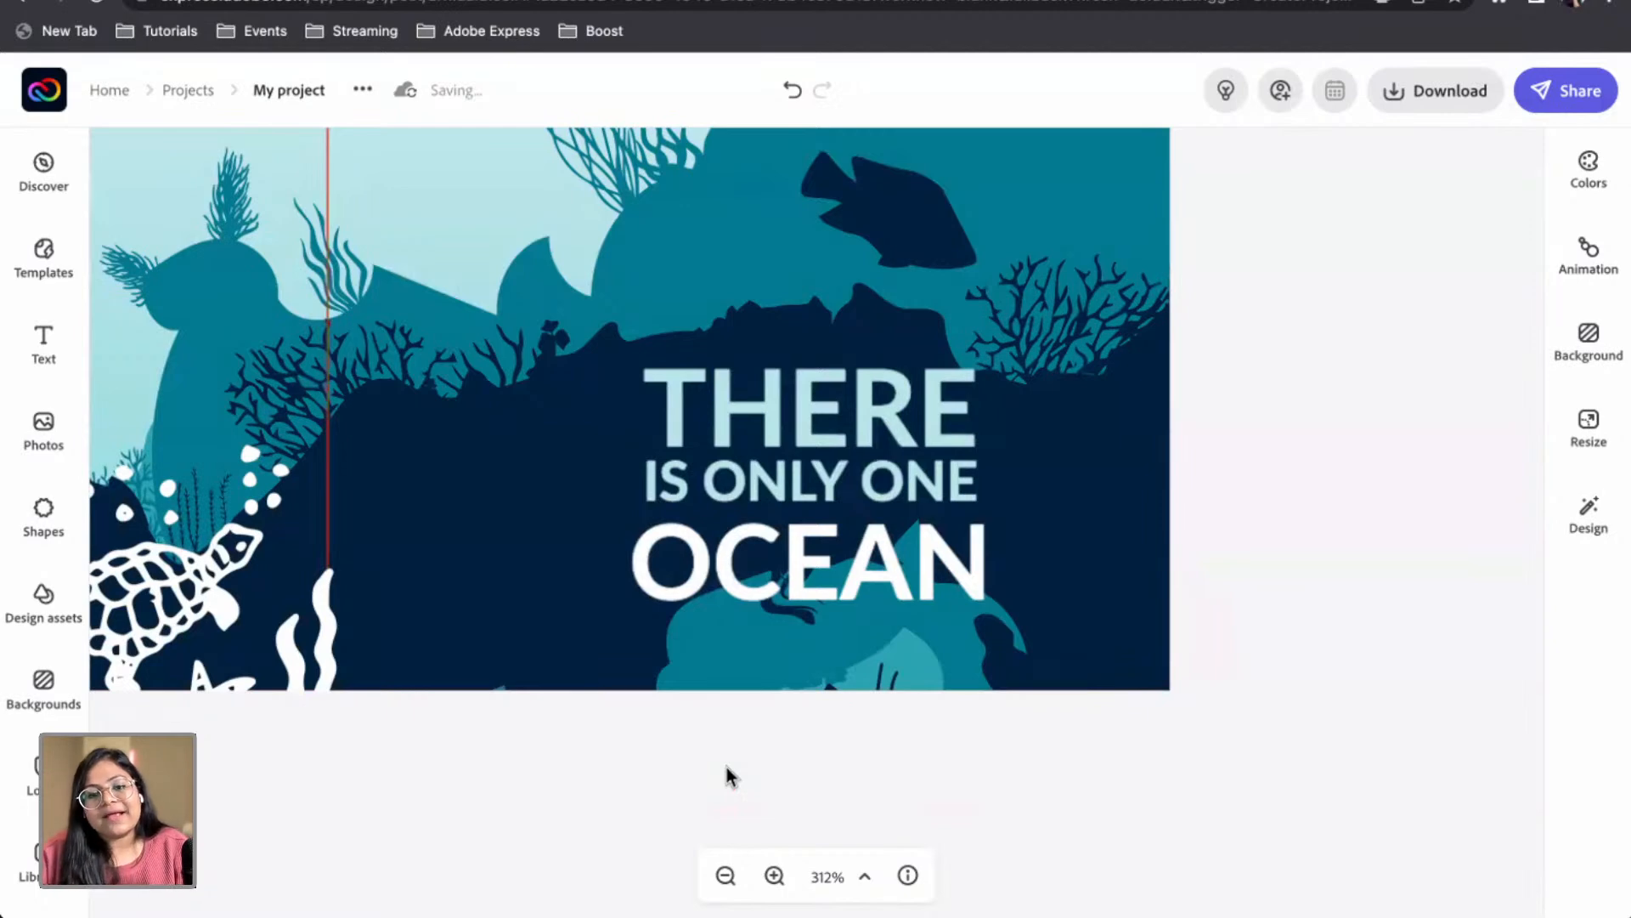
Add the "AND THAT'S ALL FOLKS" paragraph text template to the empty fourth panel
scroll(709, 767, down, 10)
scroll(710, 765, left, 3)
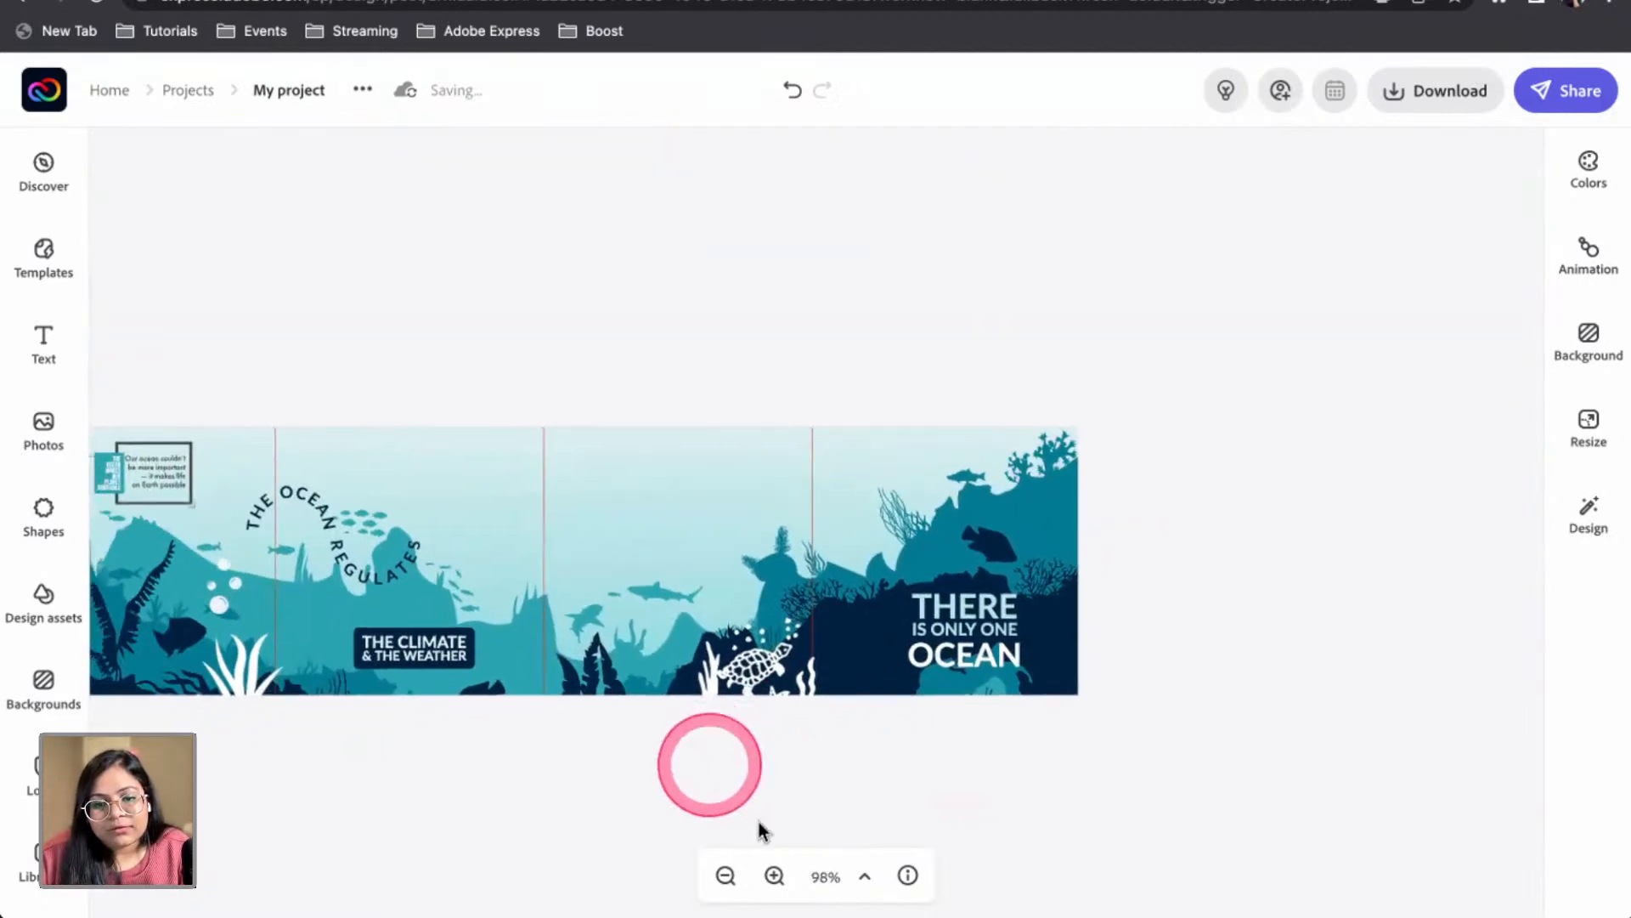
scroll(712, 771, left, 10)
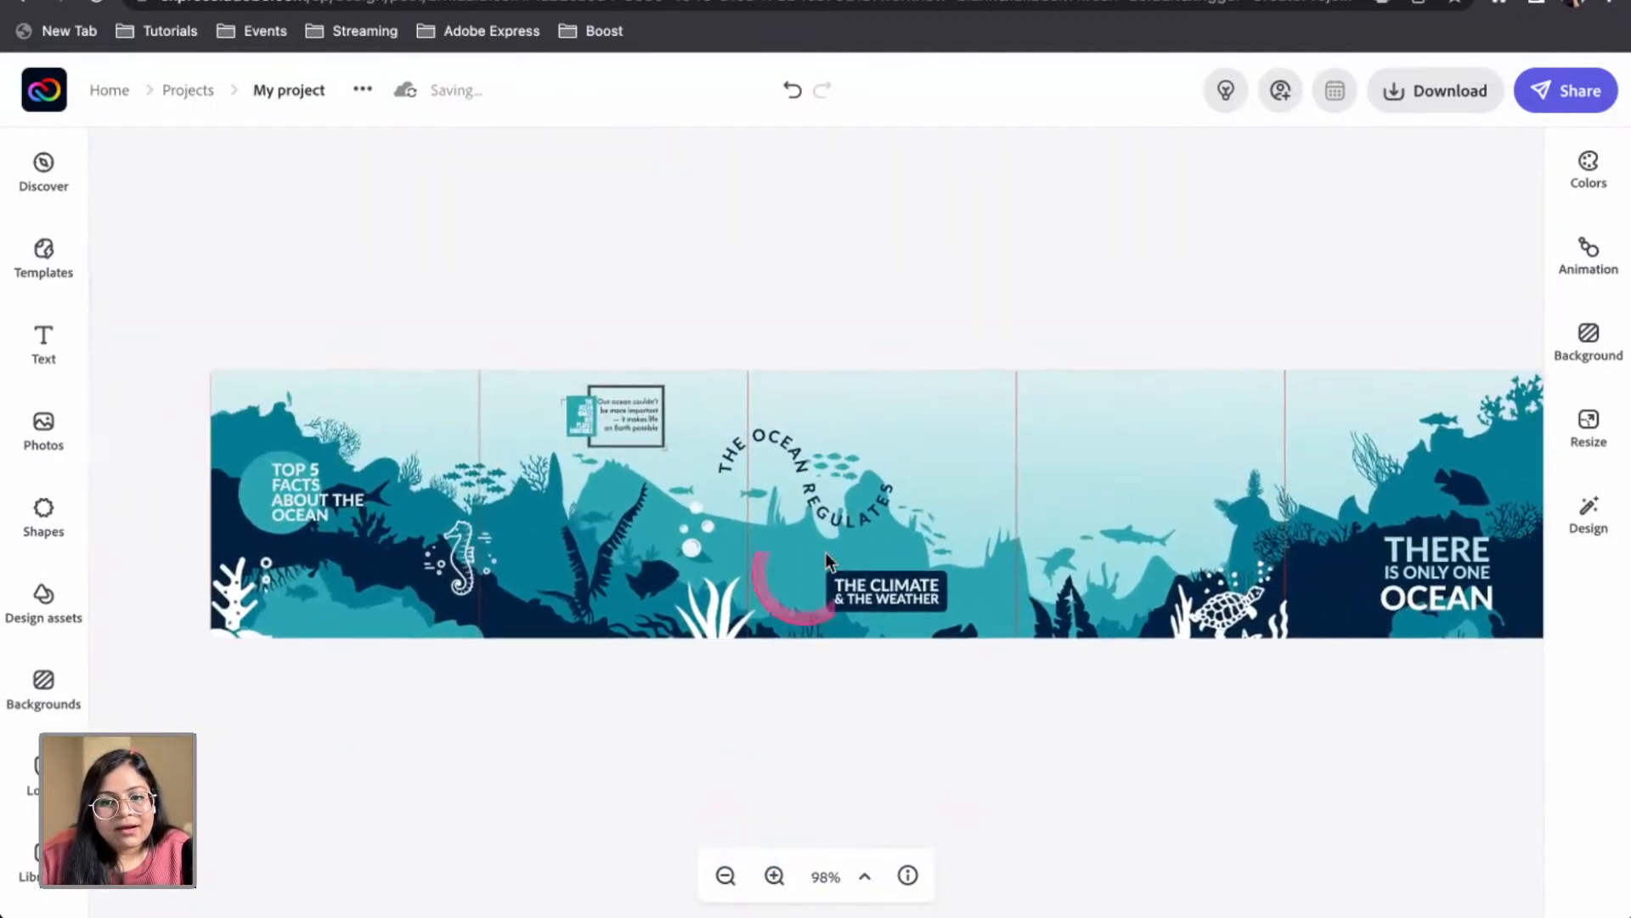
scroll(1094, 517, right, 3)
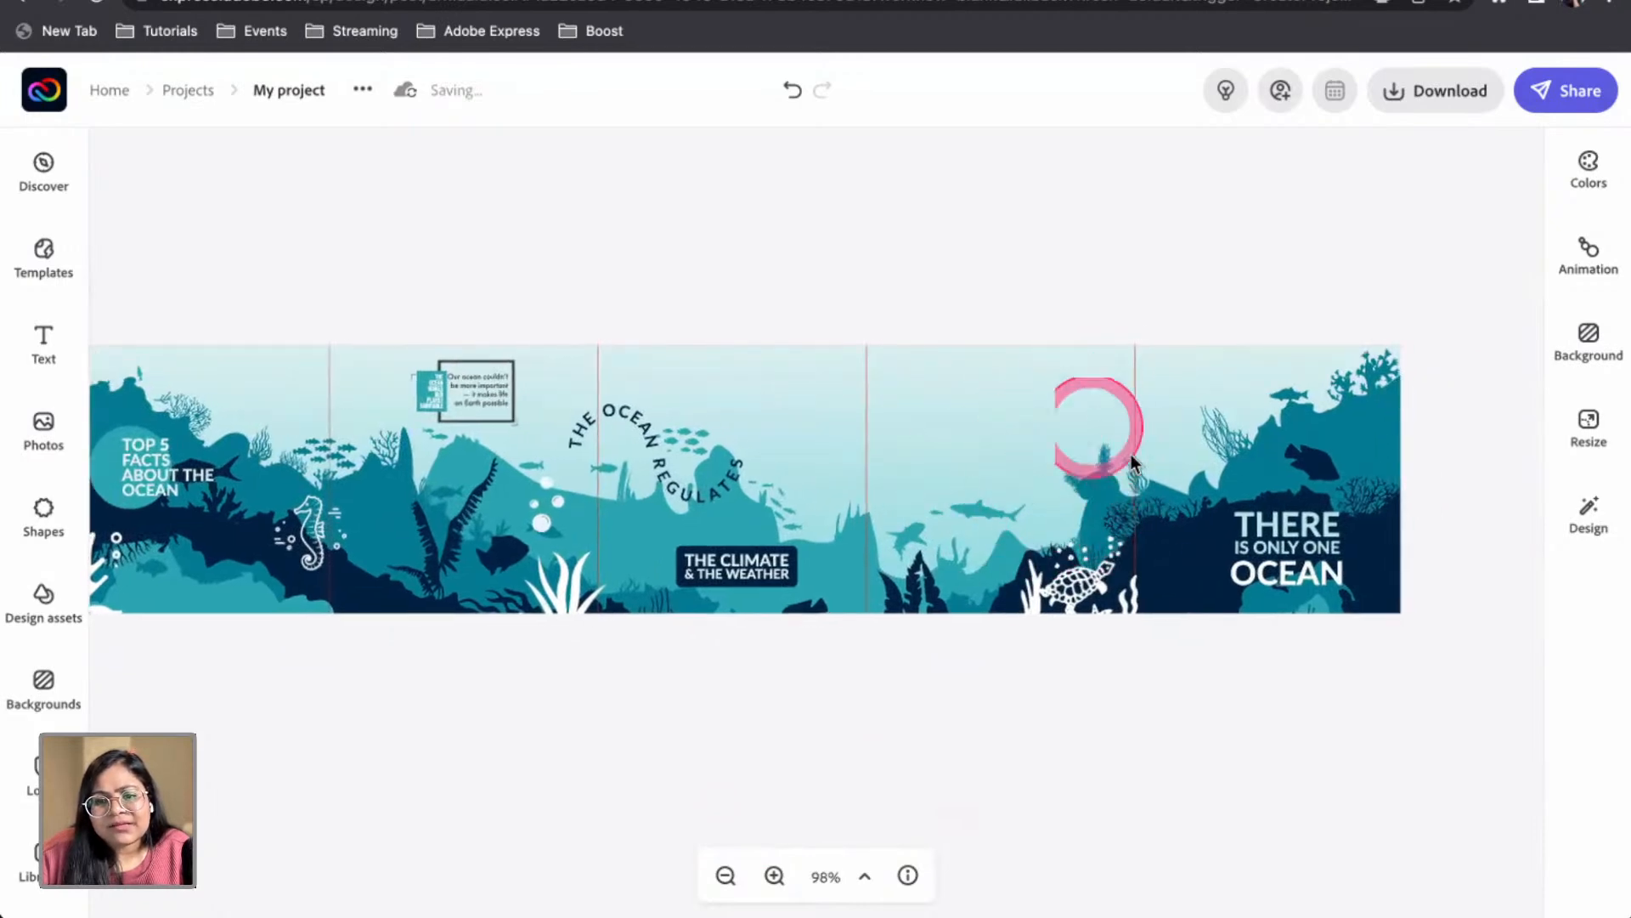
scroll(1011, 485, up, 6)
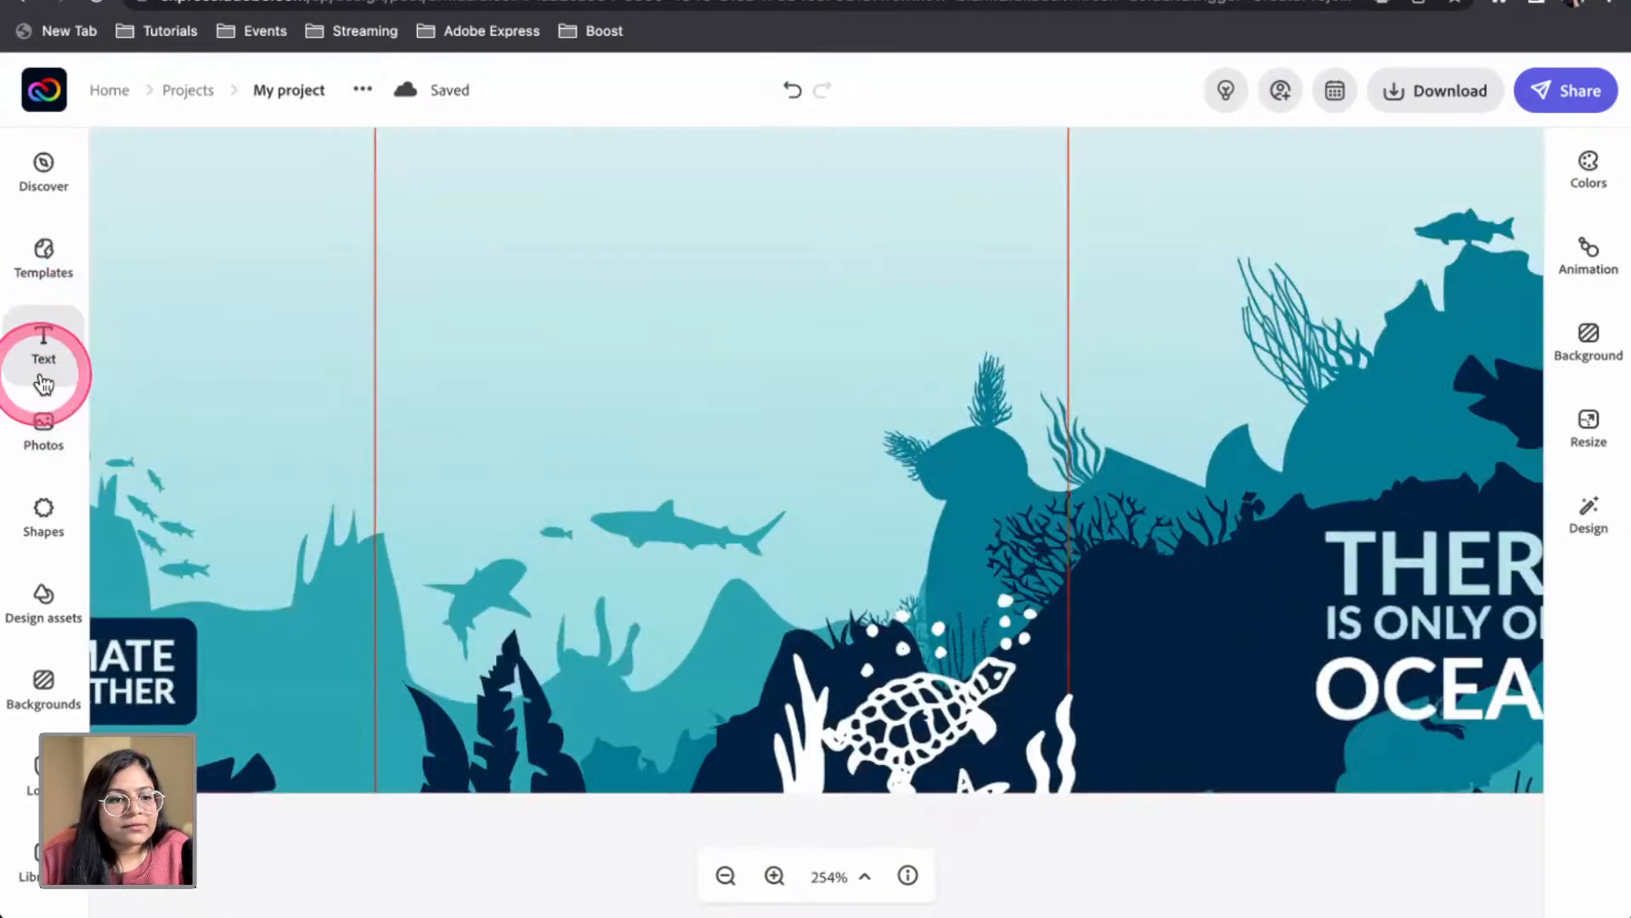
click(43, 373)
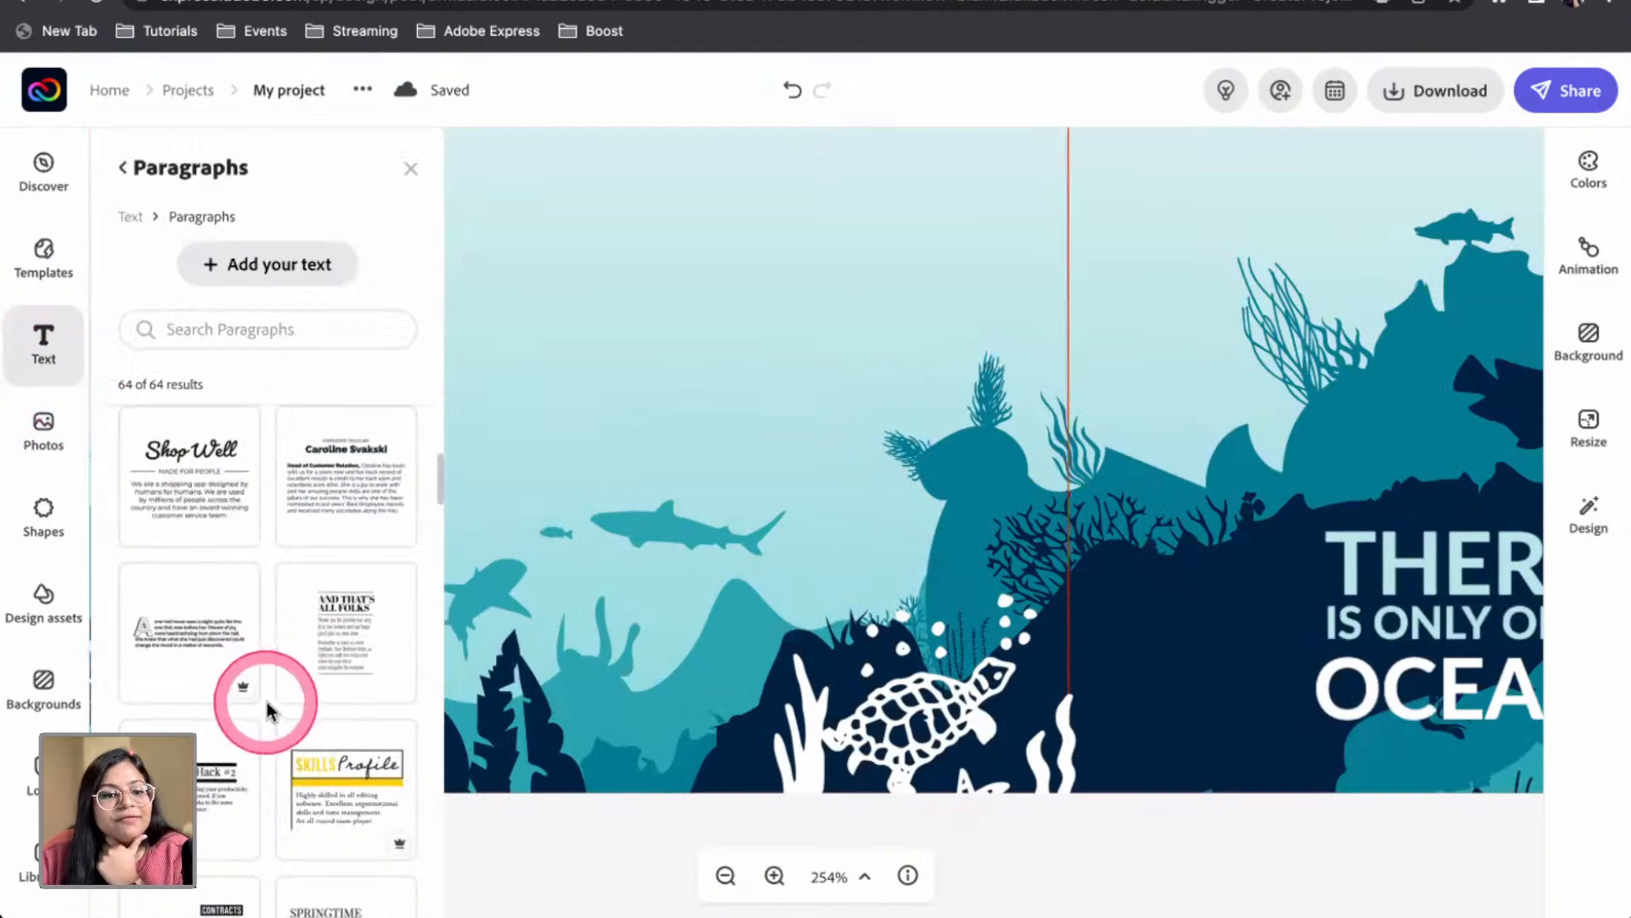
scroll(263, 714, down, 2)
scroll(263, 731, down, 3)
scroll(255, 730, up, 4)
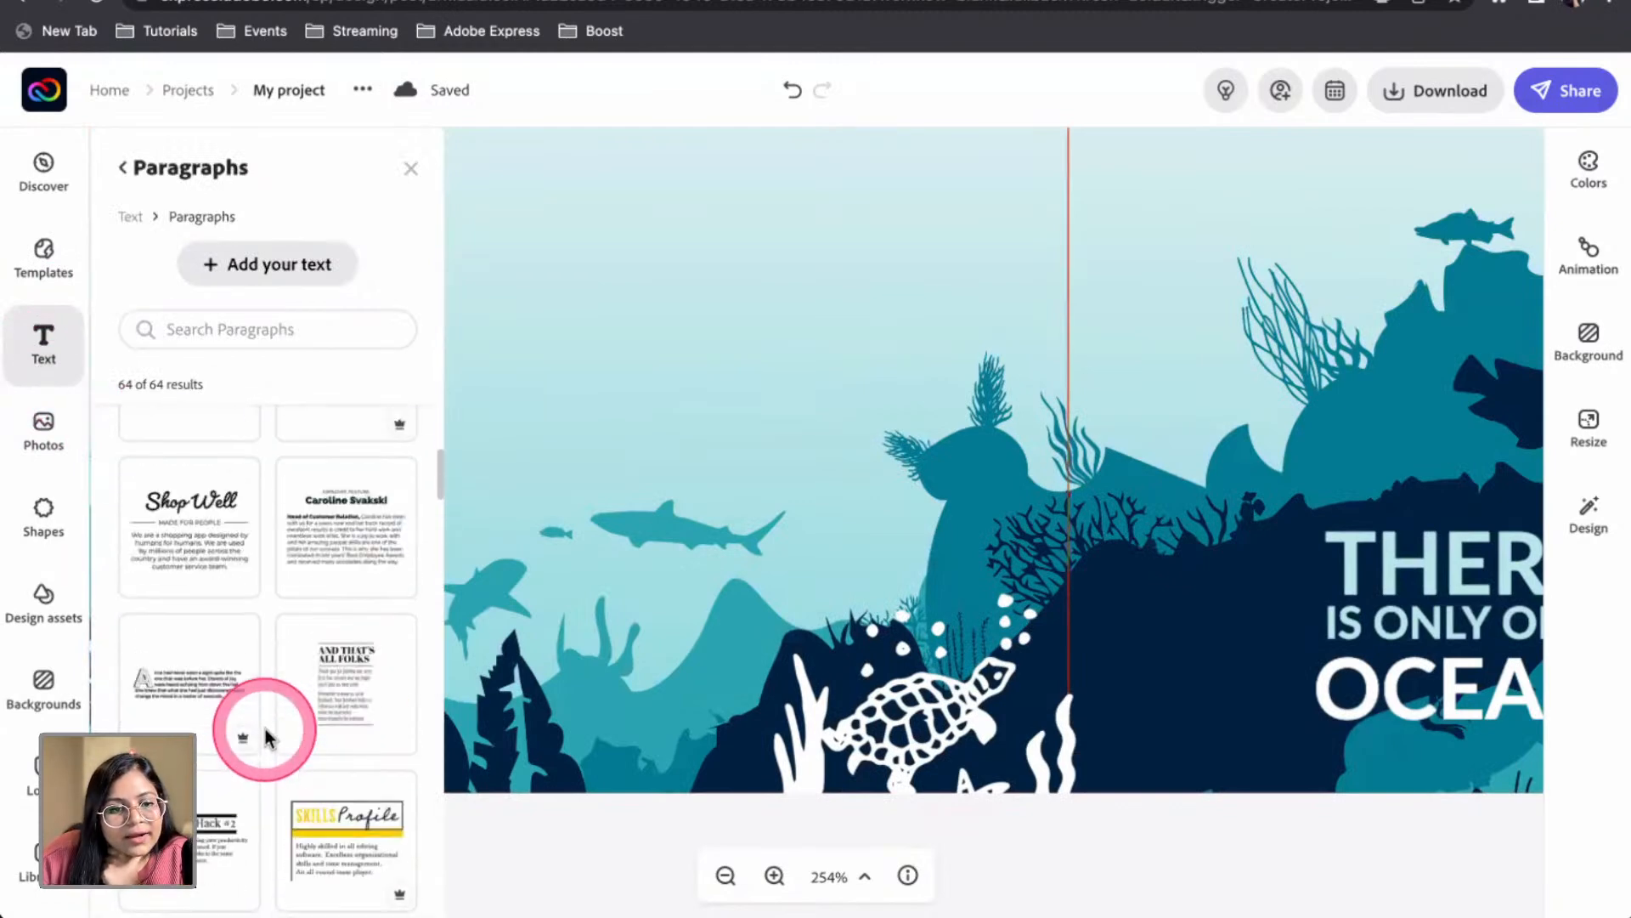
scroll(287, 760, down, 5)
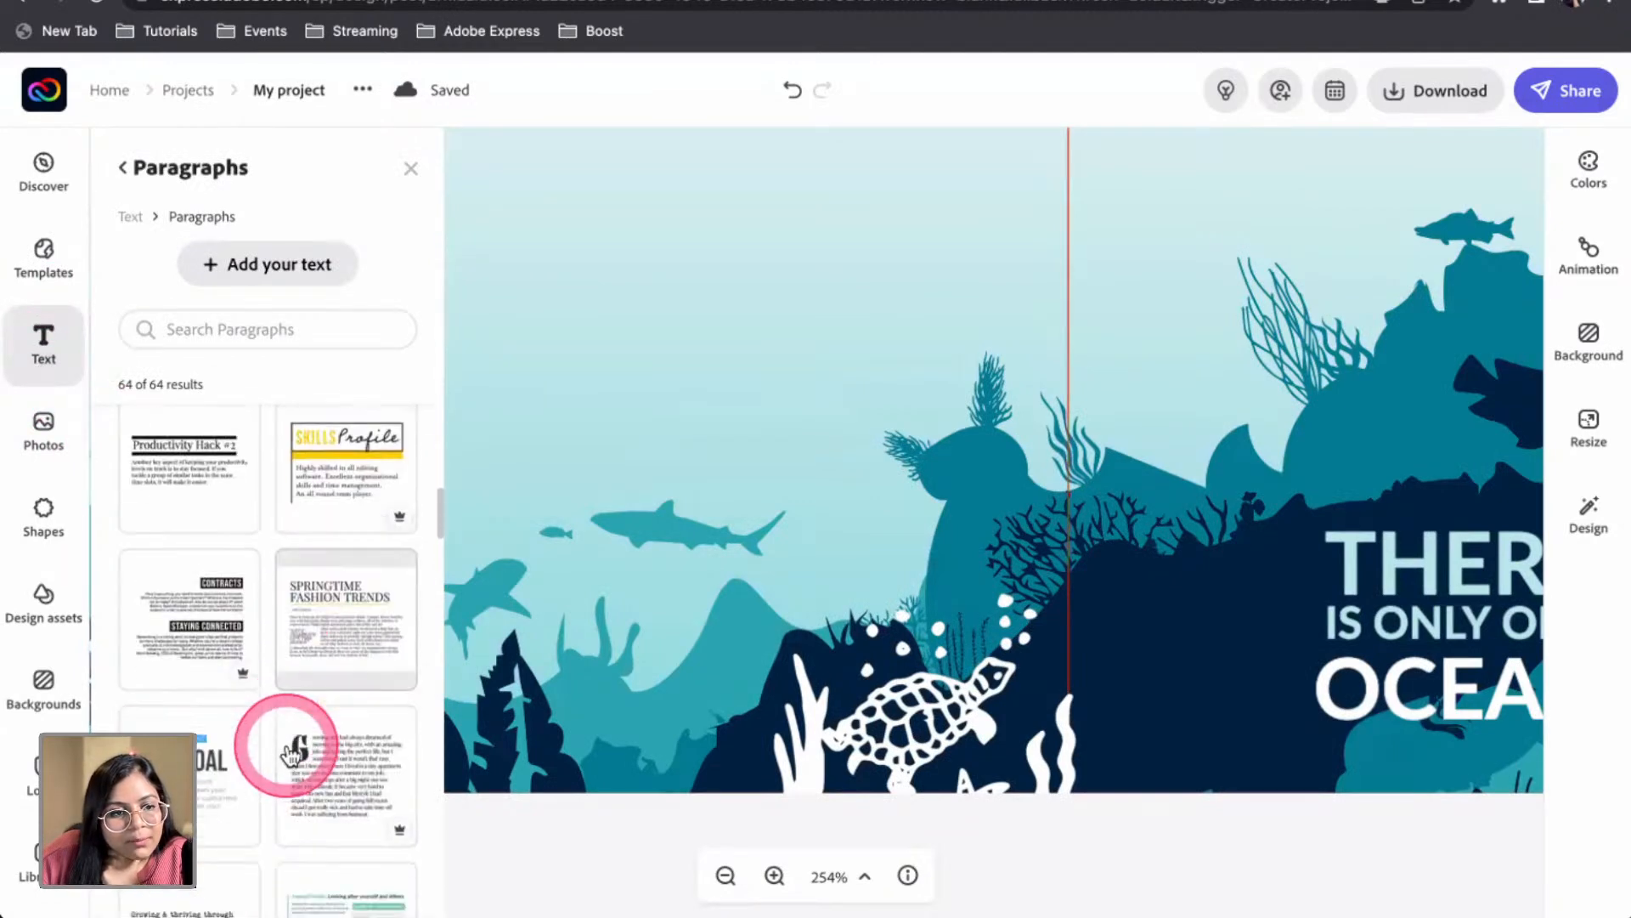
scroll(292, 754, down, 5)
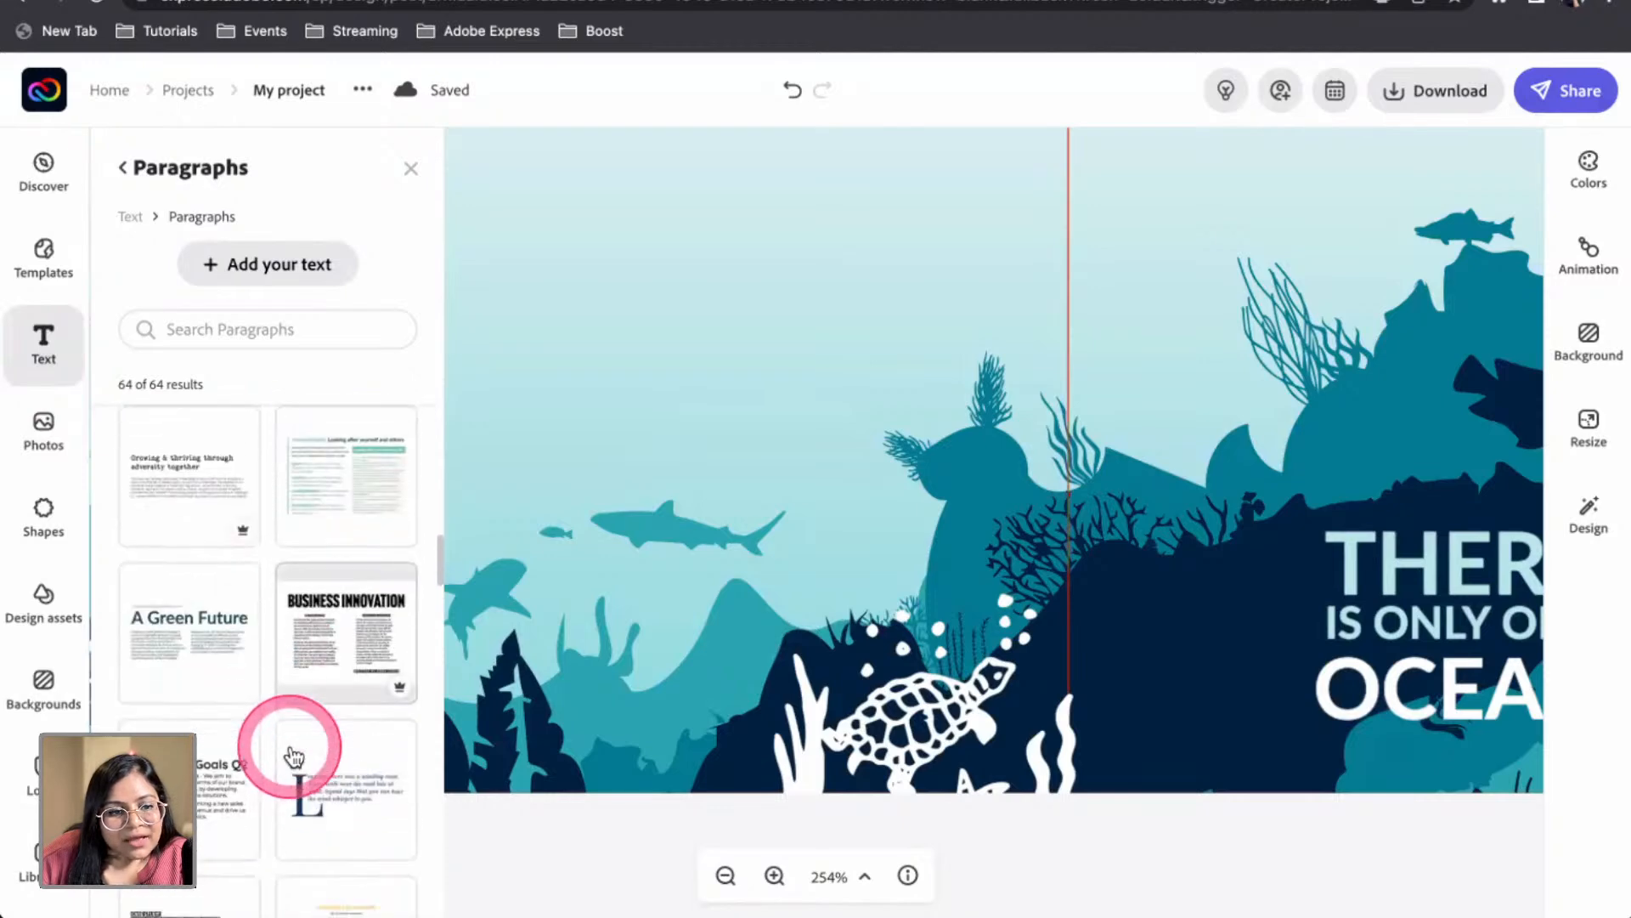
scroll(293, 755, down, 4)
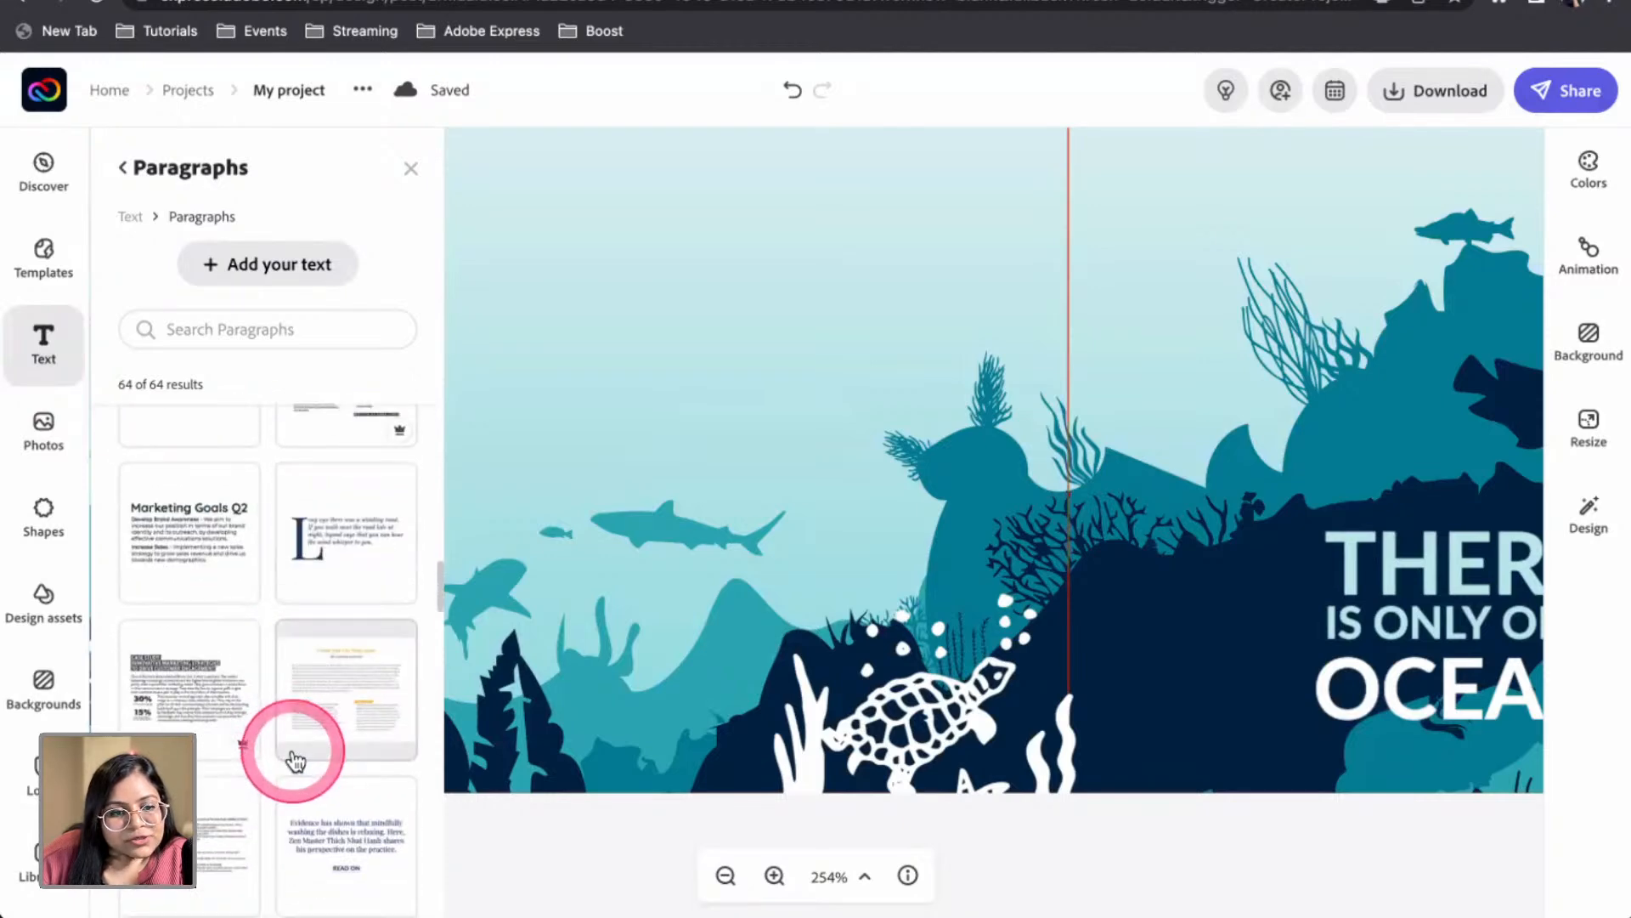
scroll(295, 755, down, 5)
scroll(293, 747, down, 4)
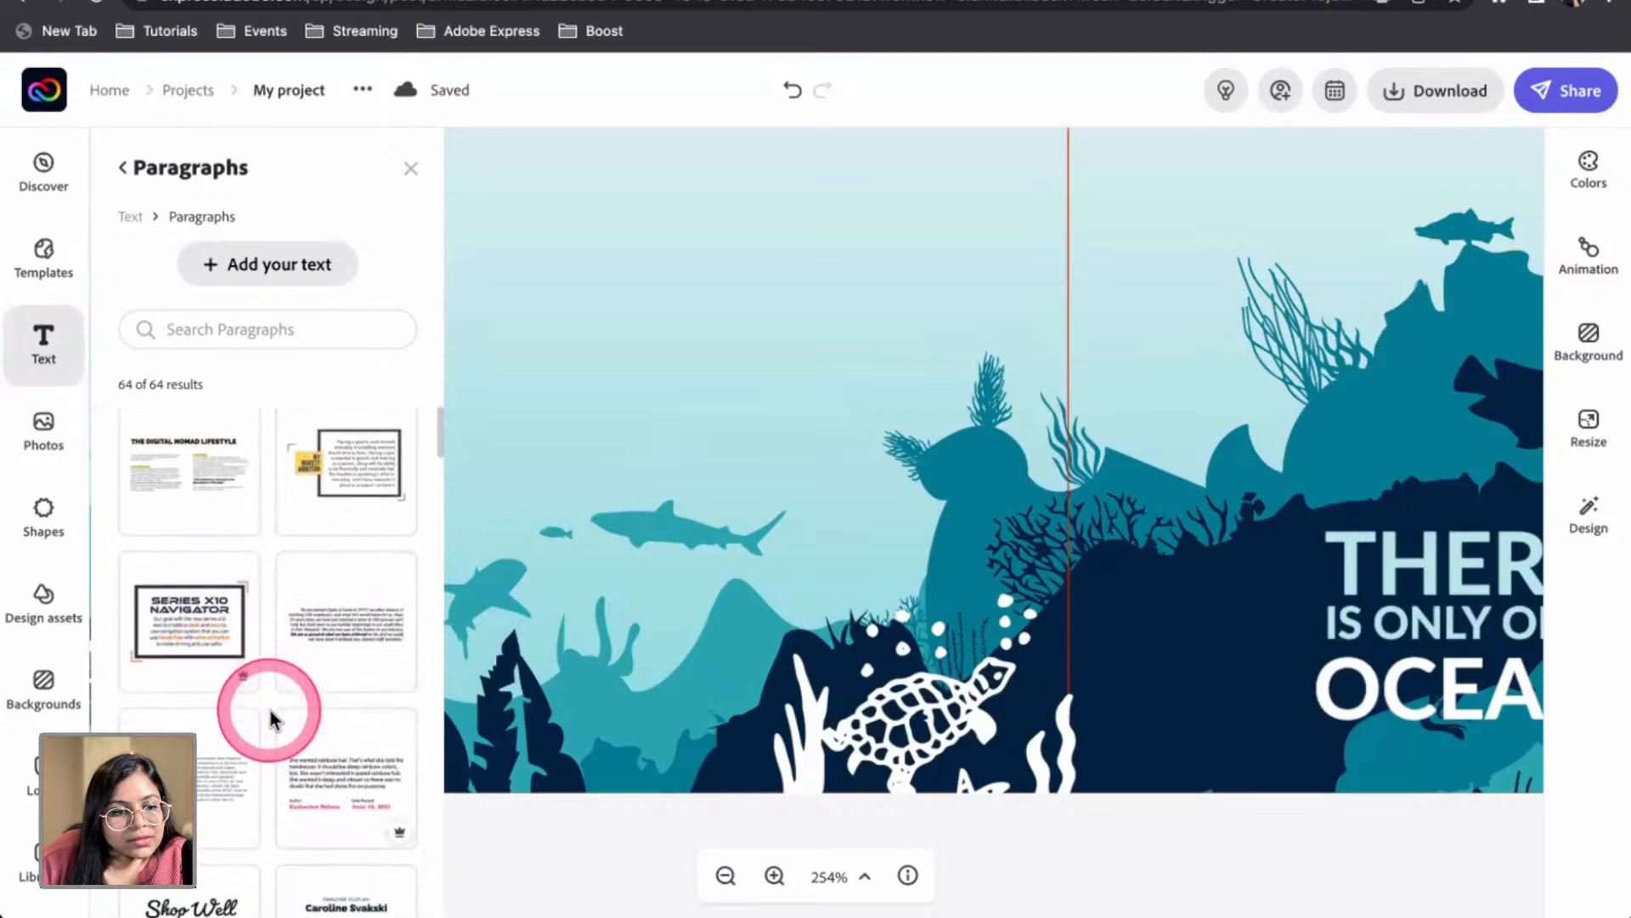
click(329, 736)
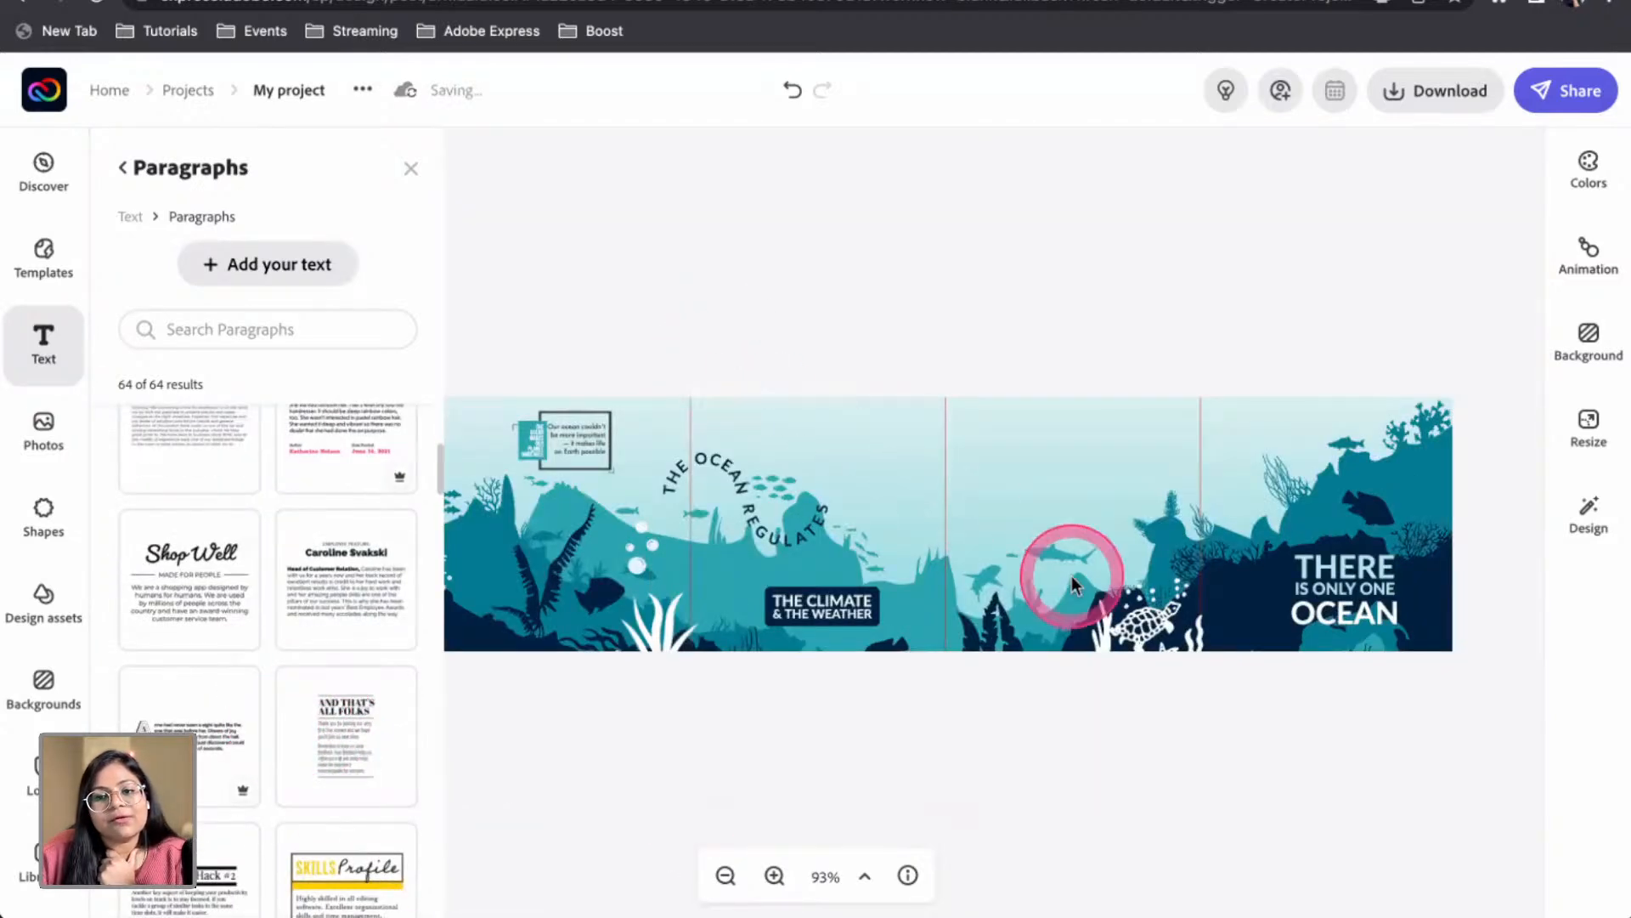
click(785, 331)
drag(310, 449, 1095, 470)
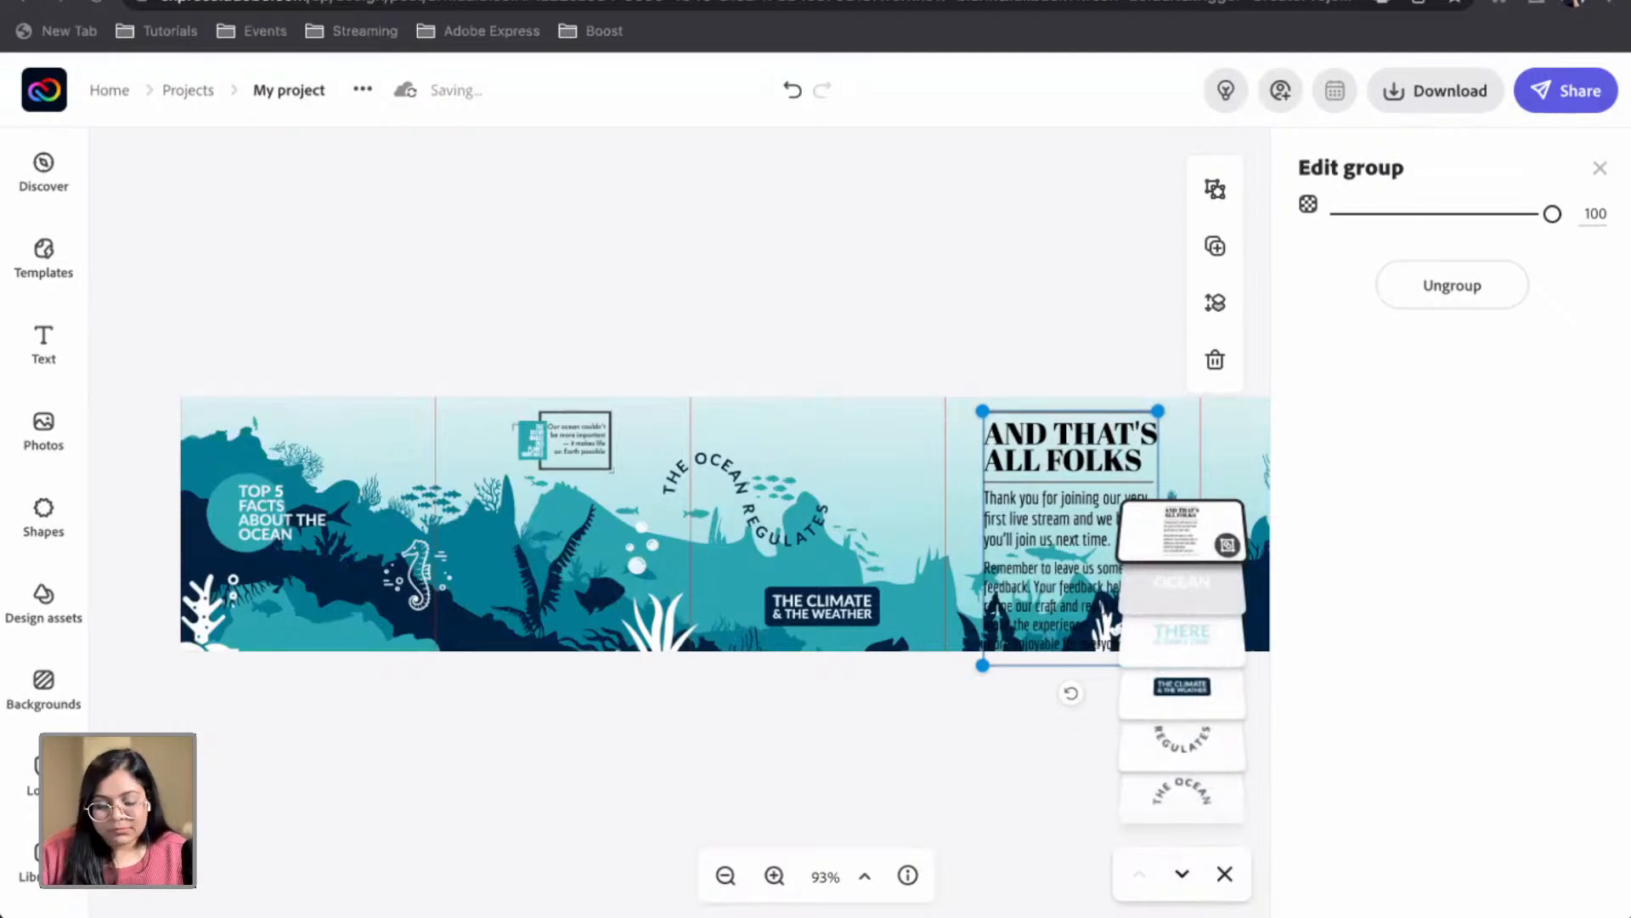
Replace the template heading "AND THAT'S ALL FOLKS" with "Home to vast majority of life on Earth"
click(1023, 456)
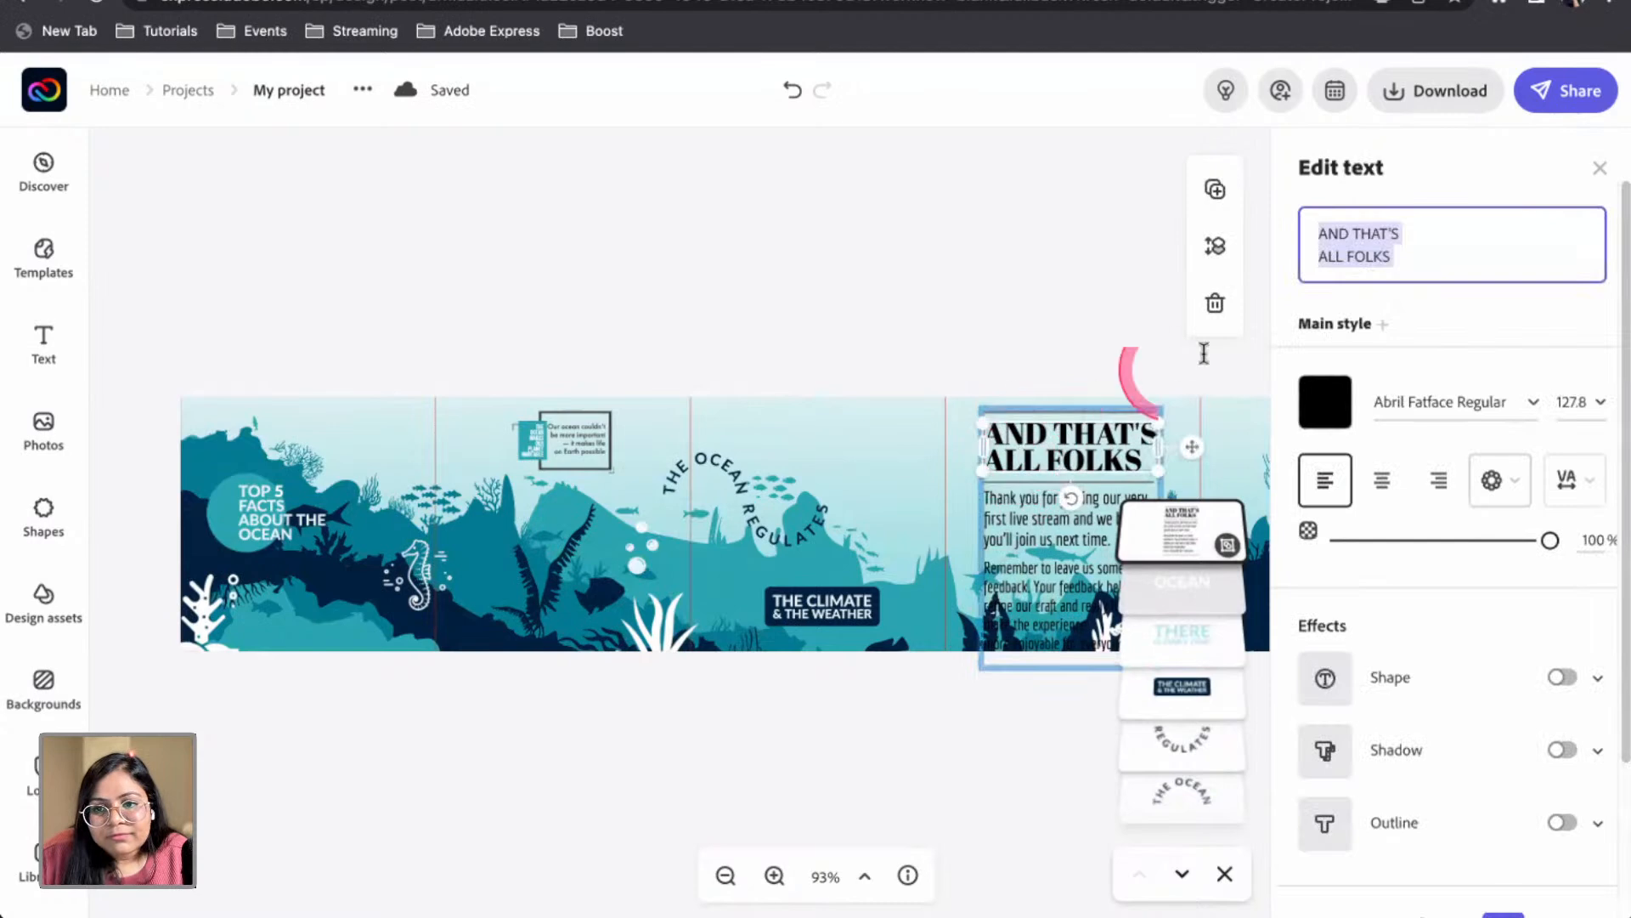
text(Home to vast majority of life on Earth)
Replace the template's first paragraph with "Life evolved in the ocean, and it's still where most animal life on Earth can be found."
click(1024, 525)
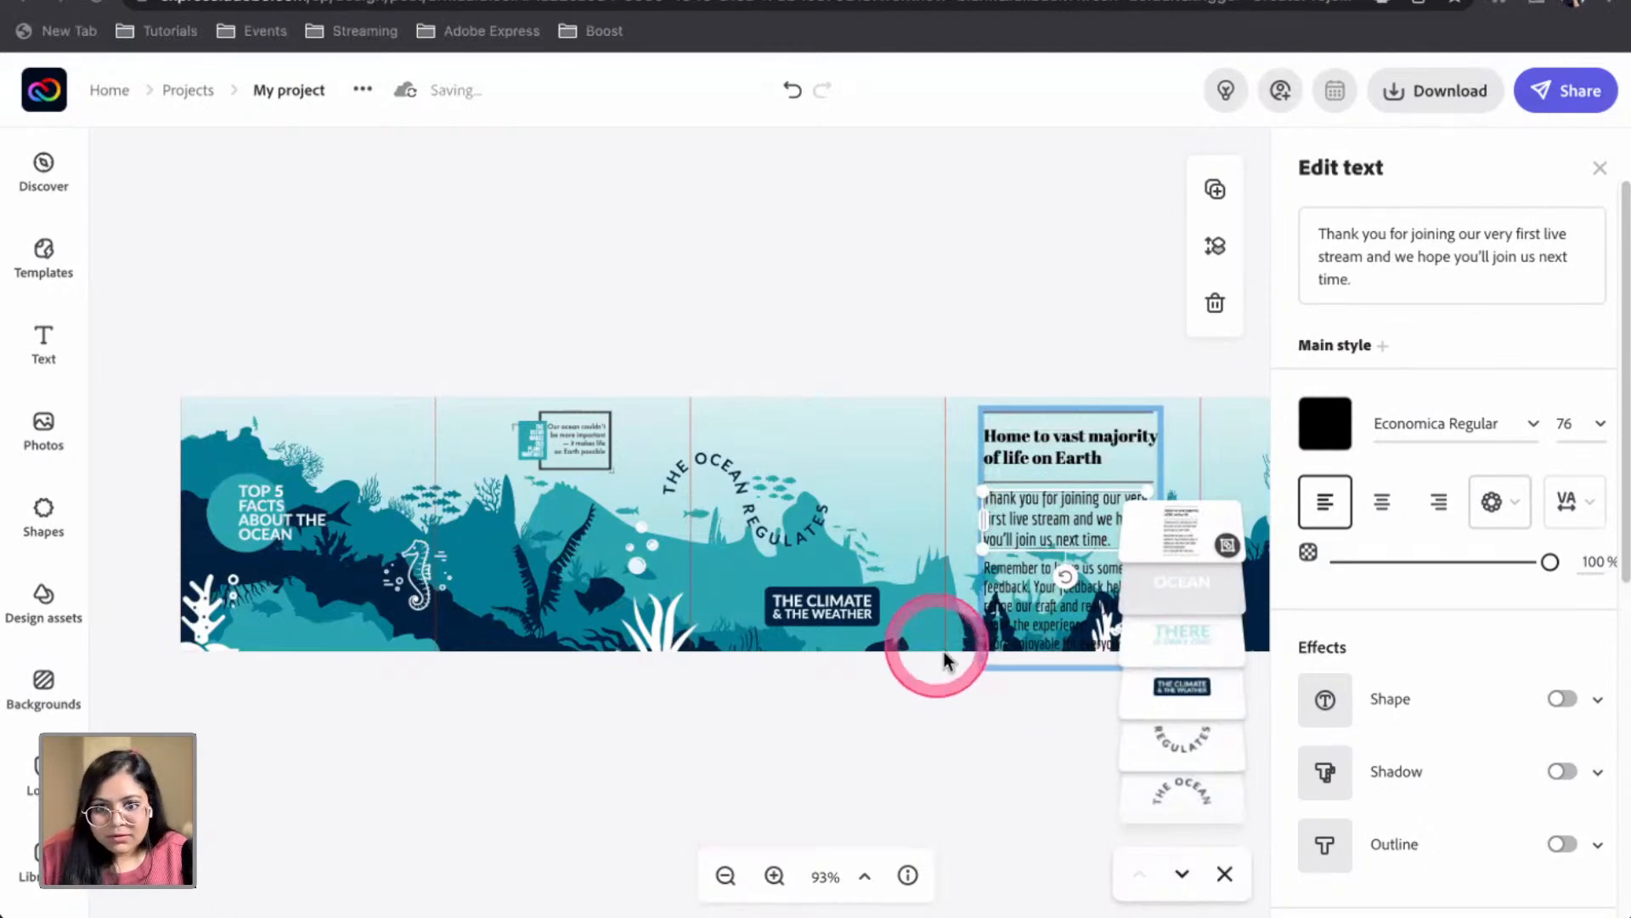
drag(1348, 291, 1282, 248)
text(Life evolved in the ocean, and it's still where most animal life on Earth can be found.)
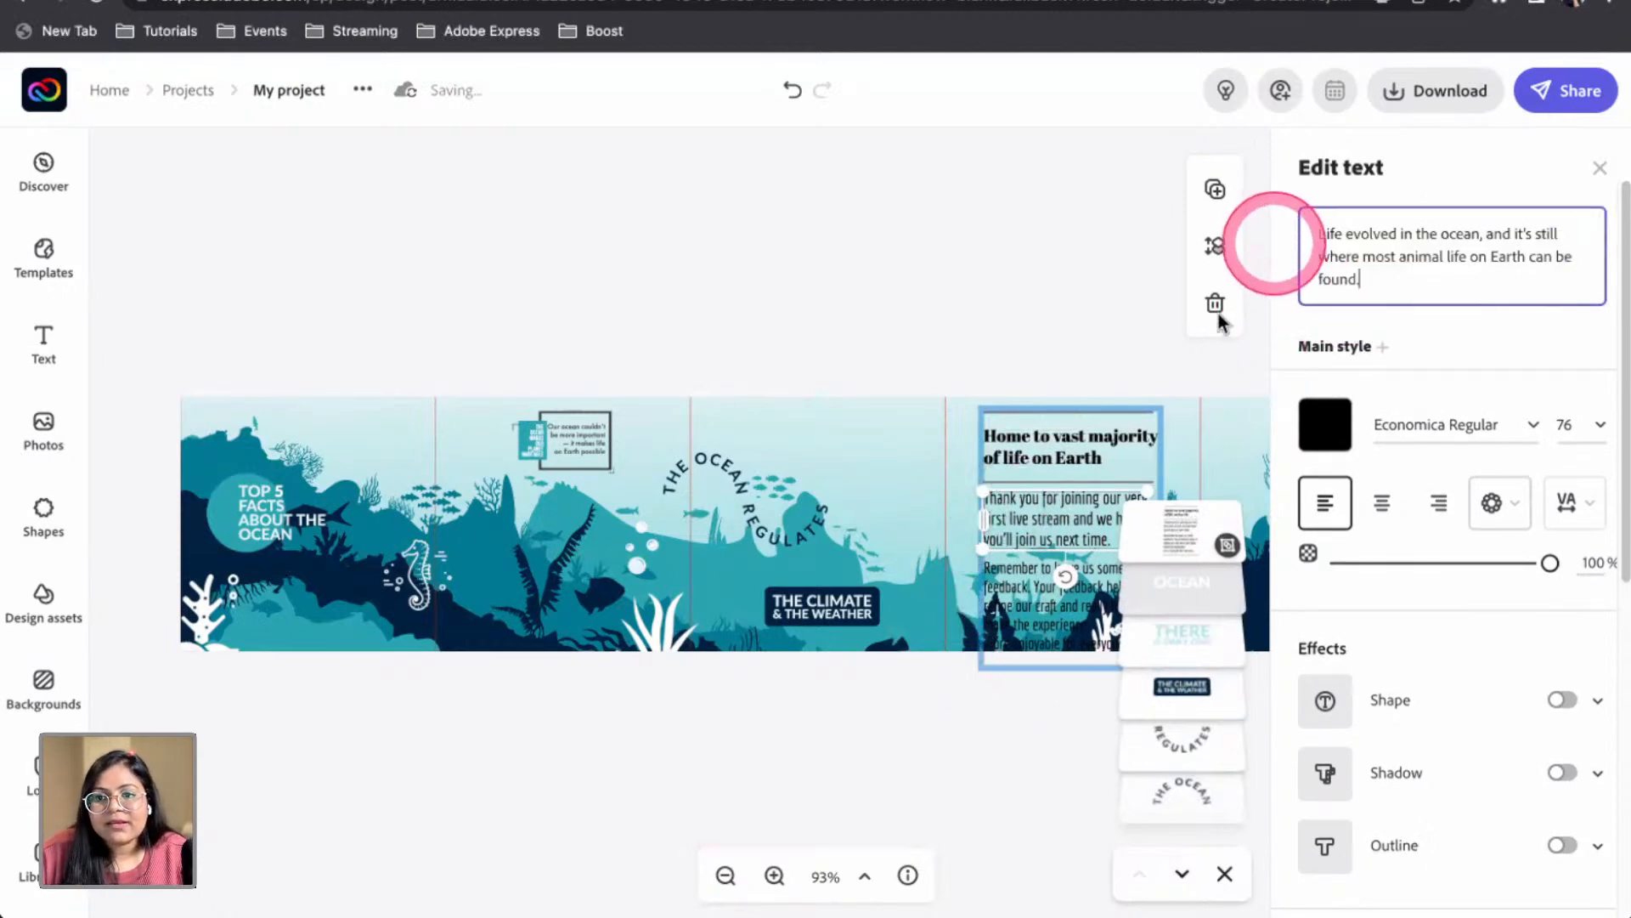
Delete the "Remember to leave us some feedback" paragraph from the template group
click(1041, 591)
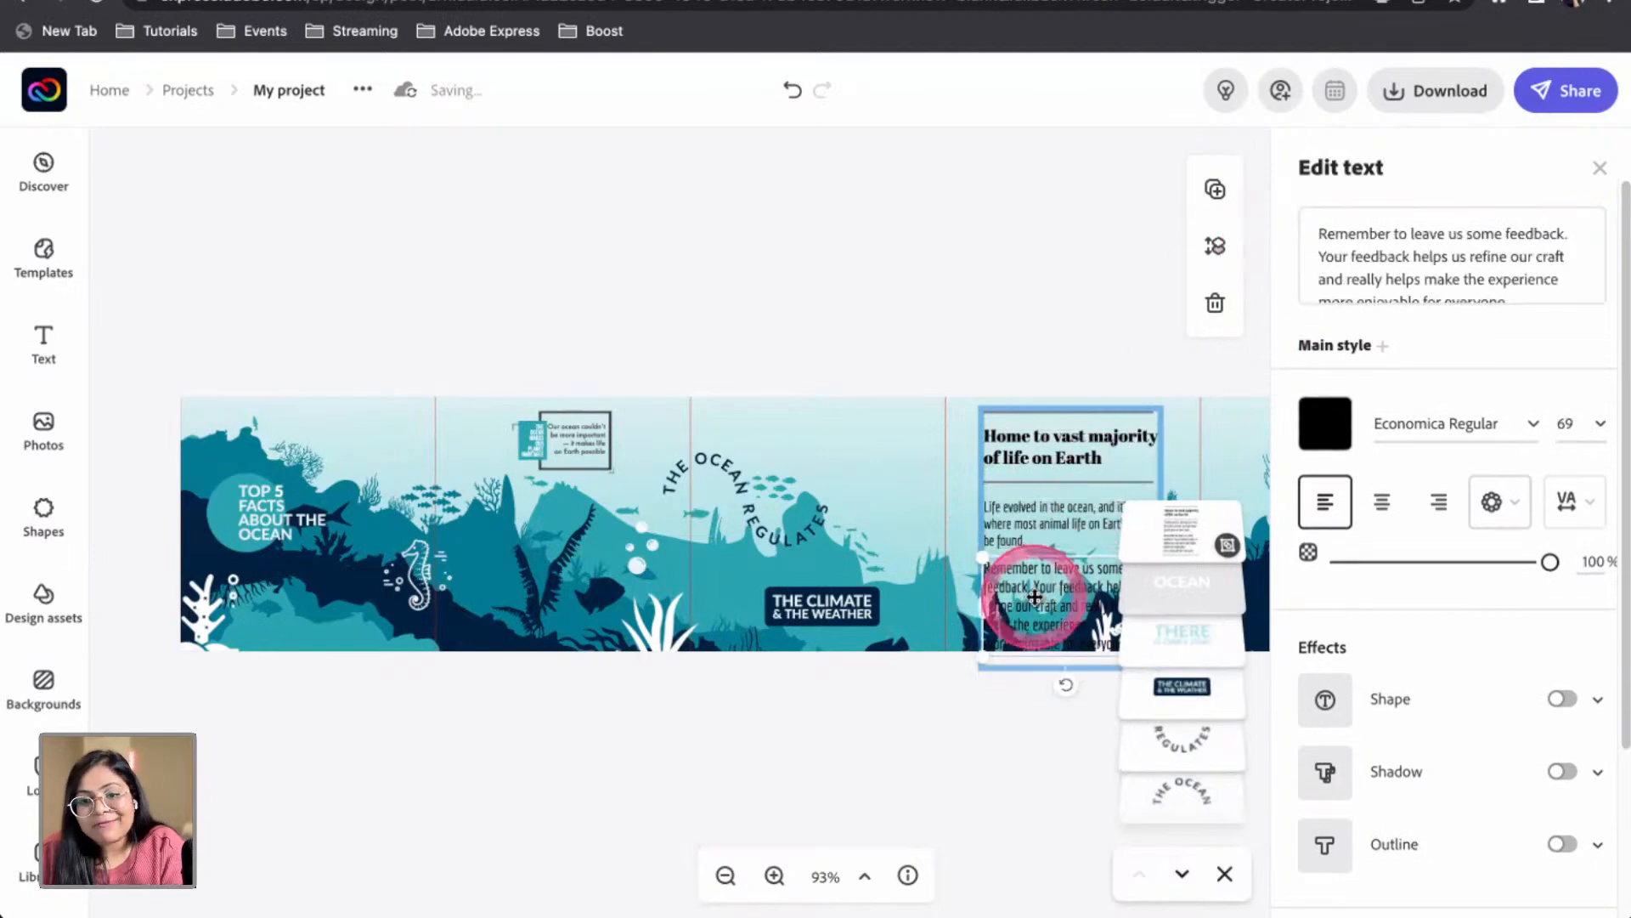
click(1012, 335)
click(1062, 484)
click(1048, 427)
scroll(1048, 422, up, 5)
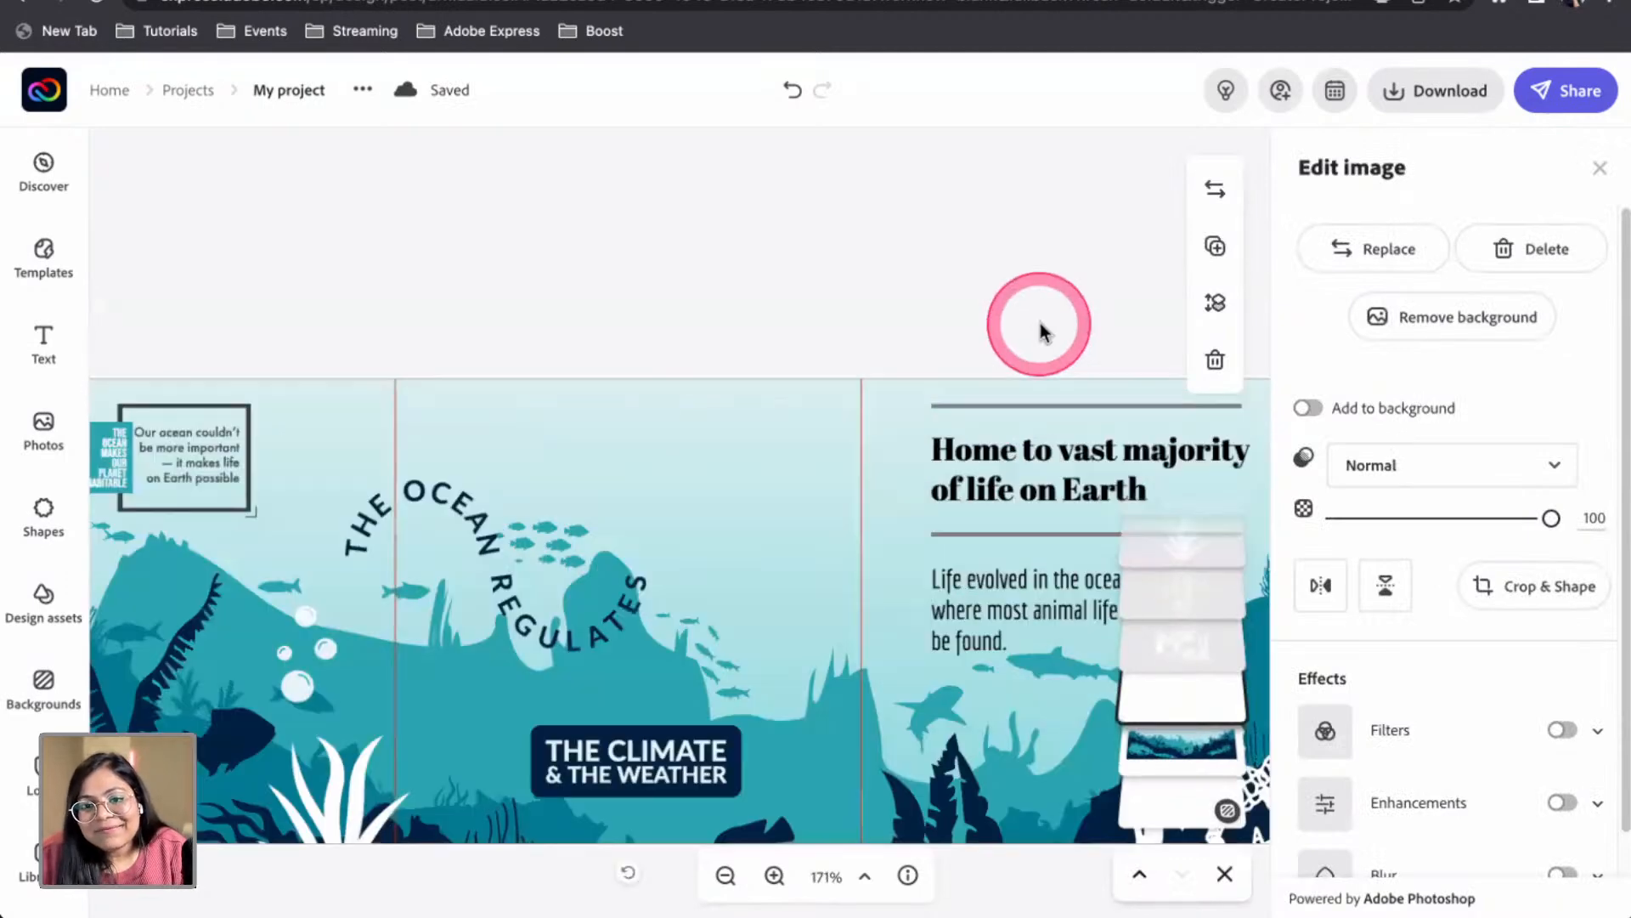
Ungroup the fourth panel's text template and delete the grey line above its heading
double_click(953, 329)
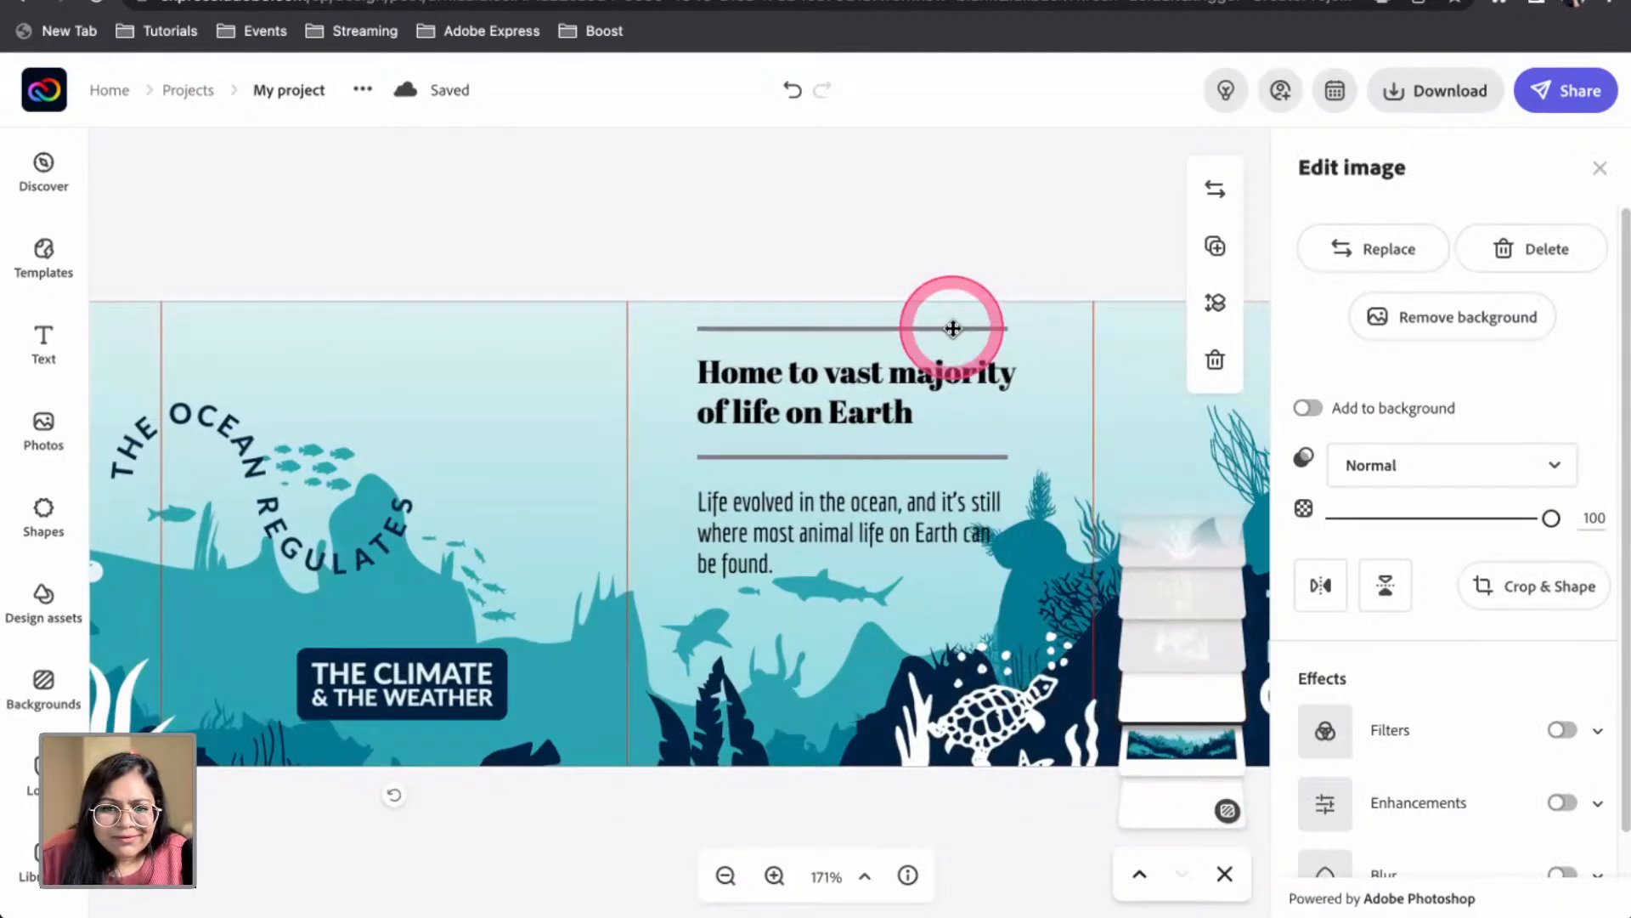
click(940, 329)
click(1493, 282)
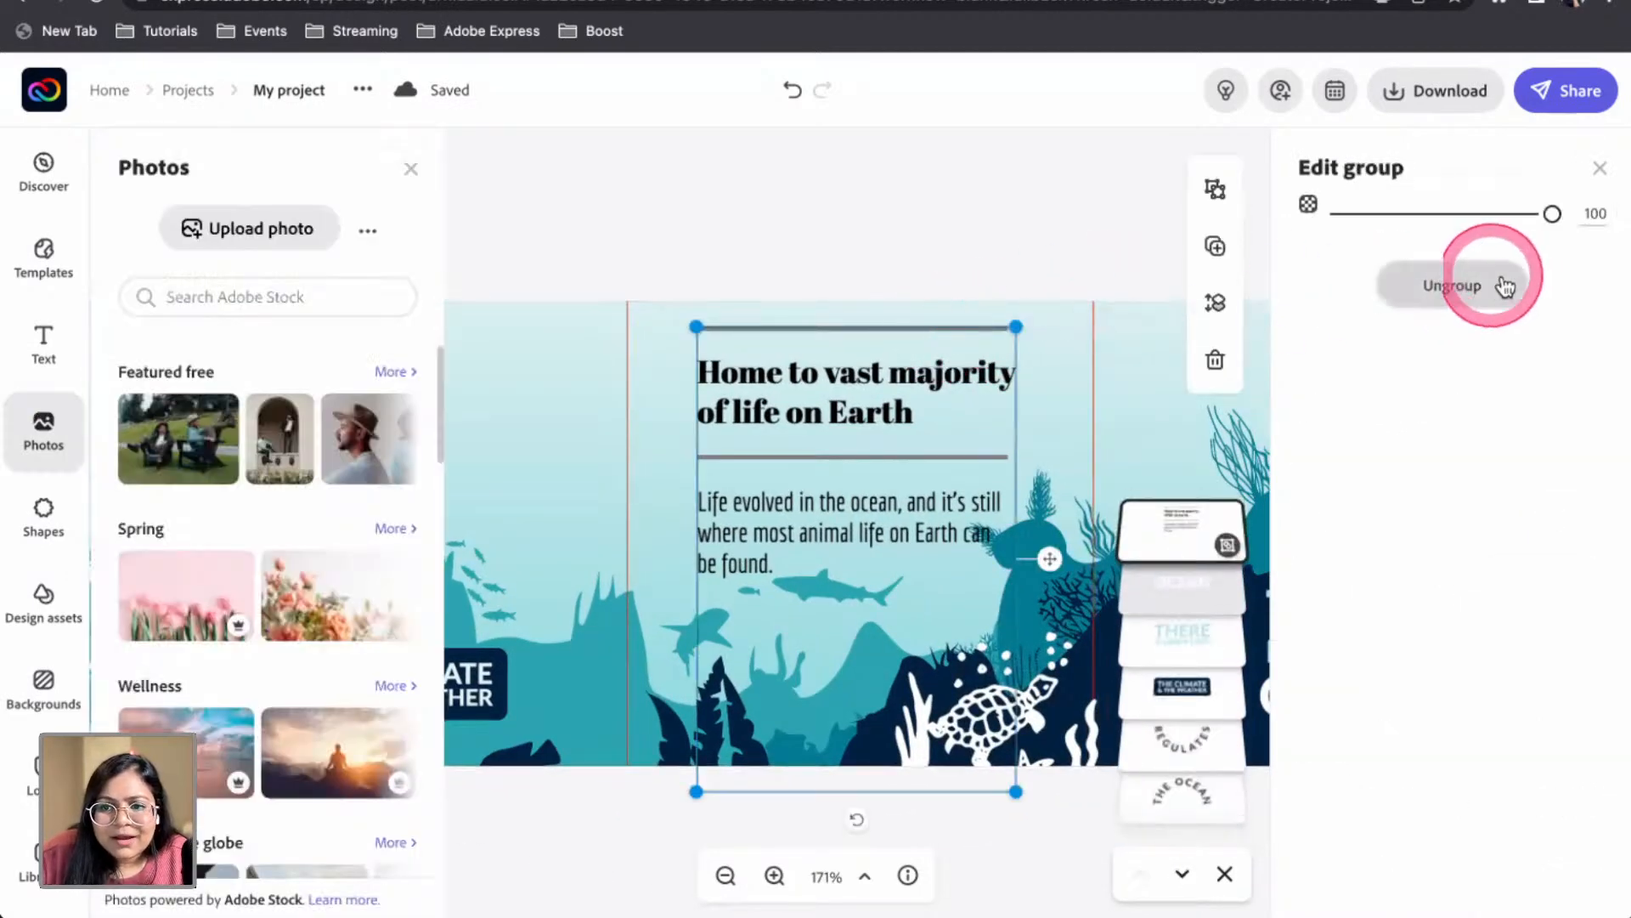
click(920, 273)
click(892, 323)
click(892, 330)
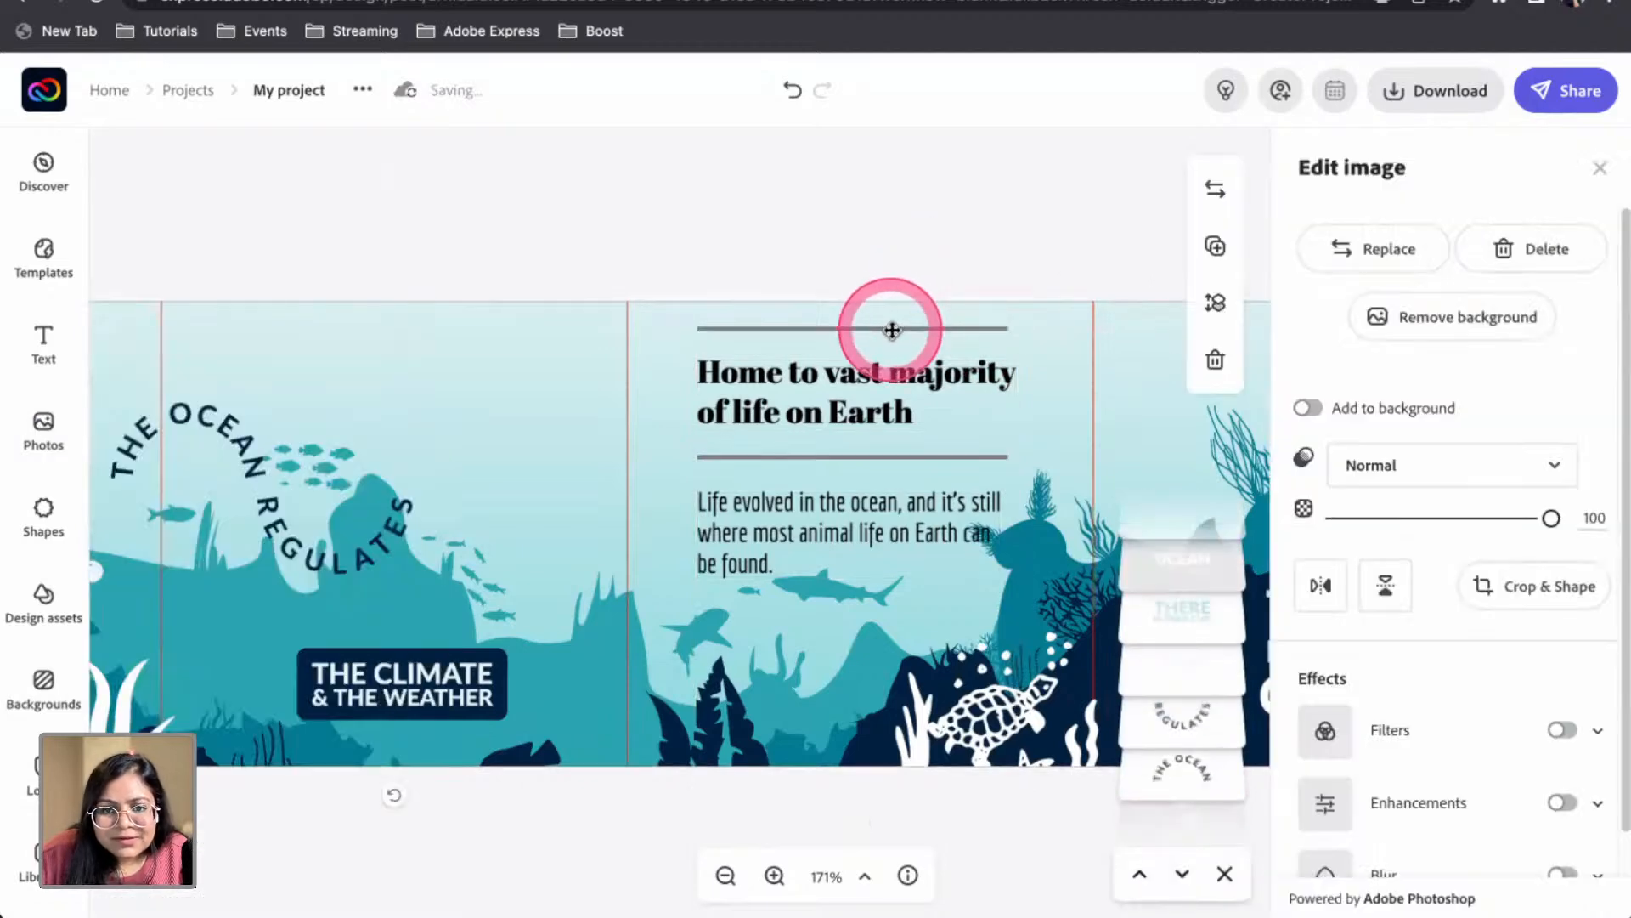
click(890, 328)
key(Delete)
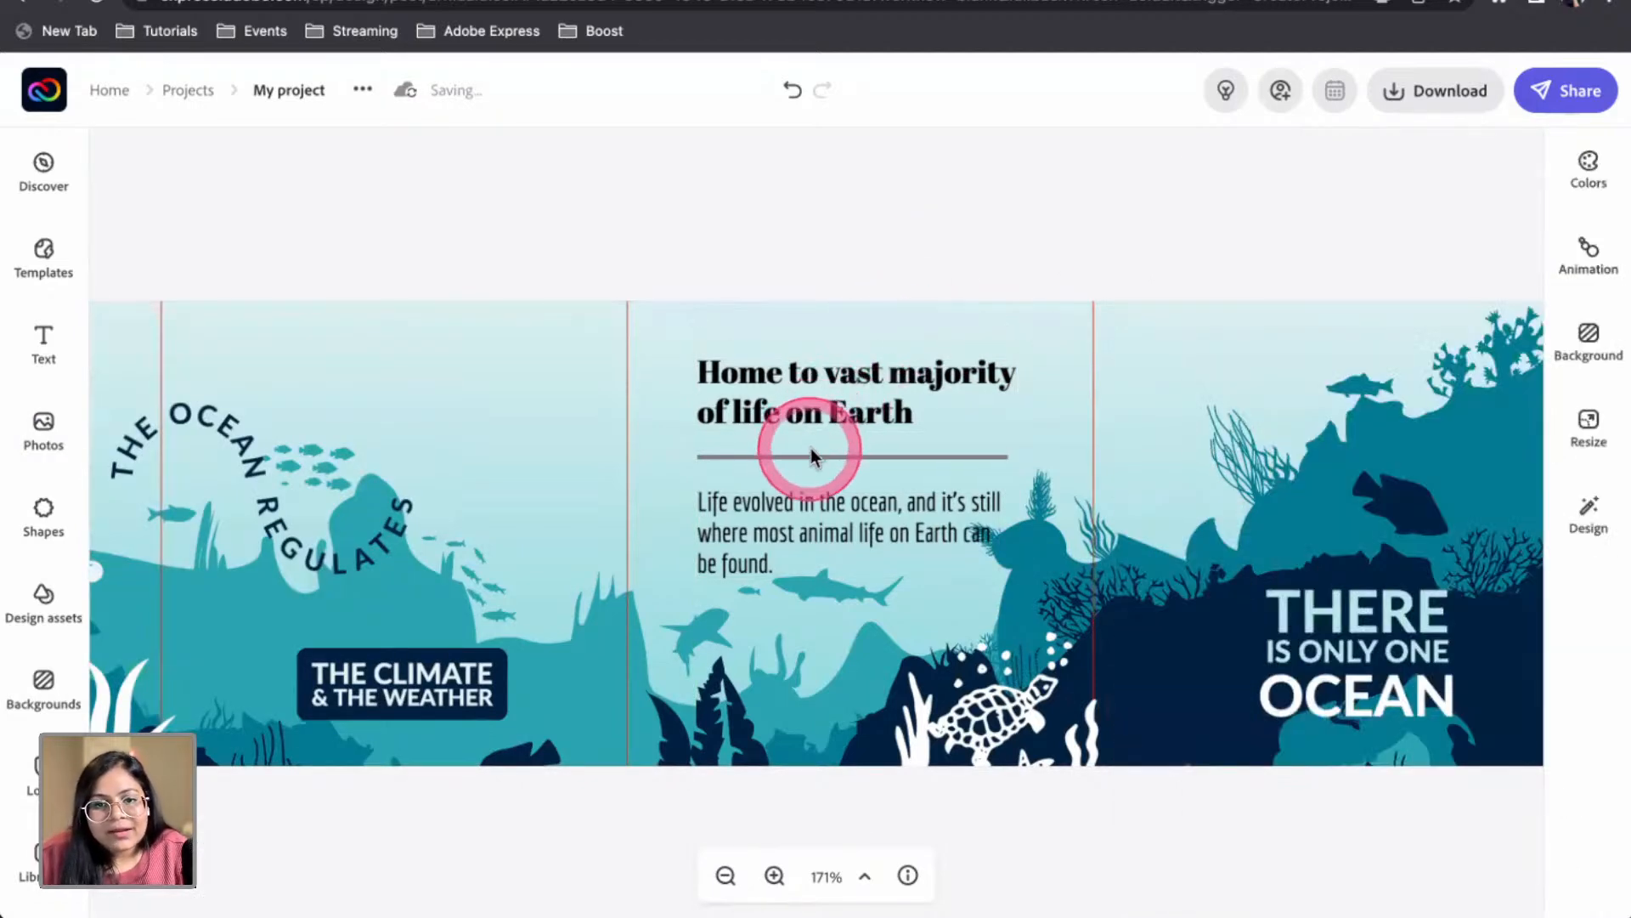
Move the remaining grey line and the paragraph up closer beneath the "Home to vast majority of life on Earth" heading
drag(811, 463, 811, 448)
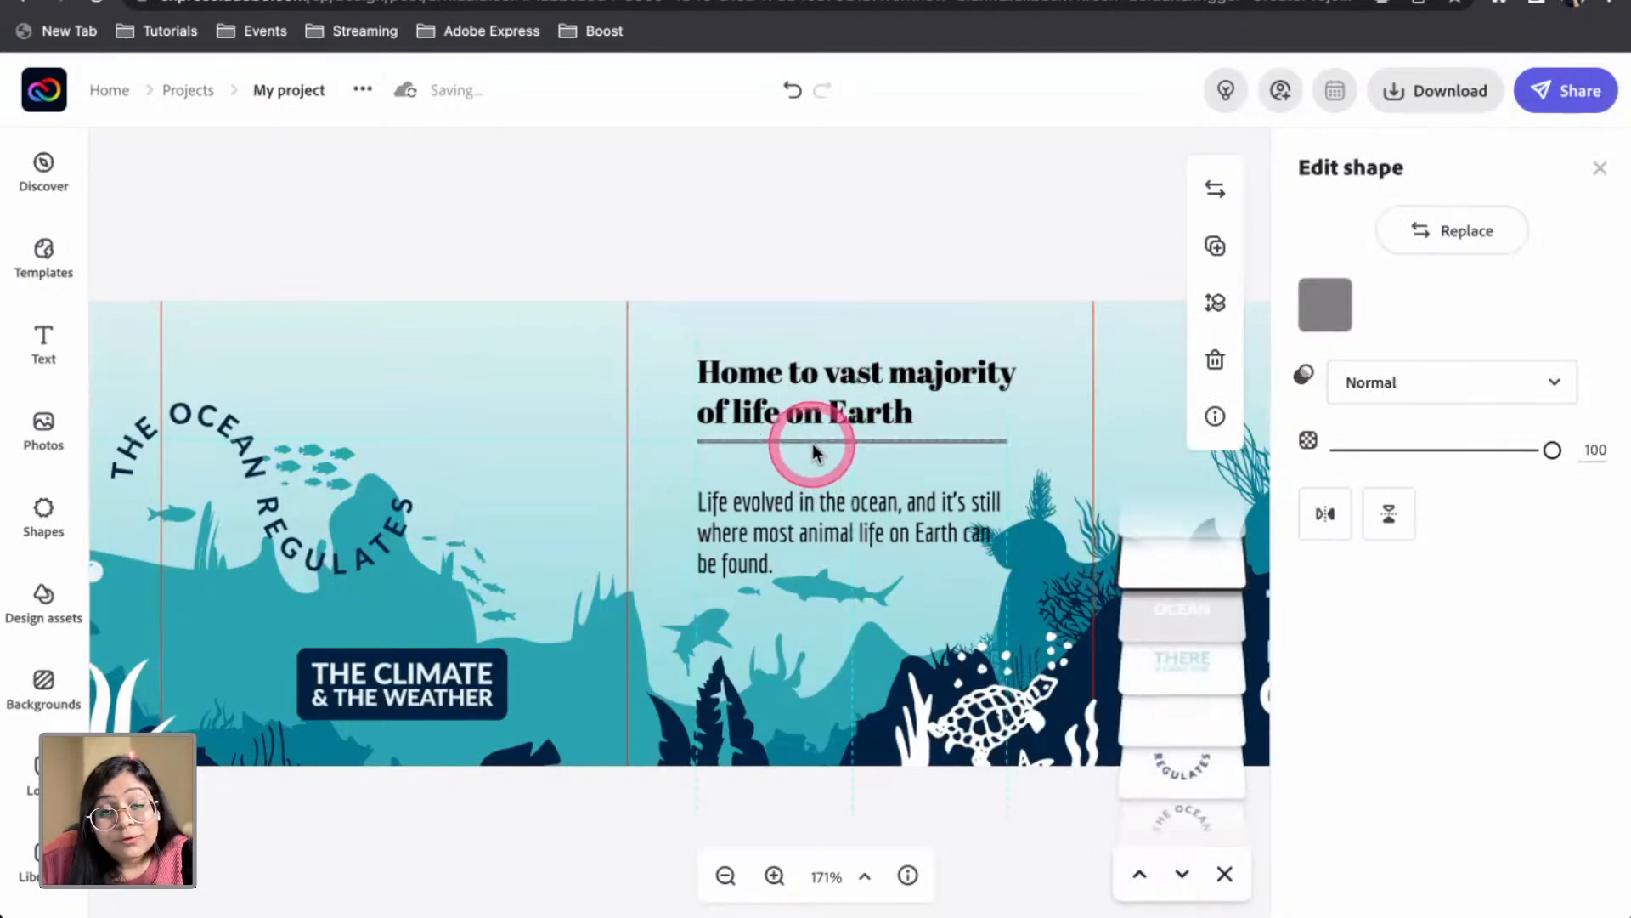
drag(815, 446, 813, 446)
drag(801, 503, 803, 482)
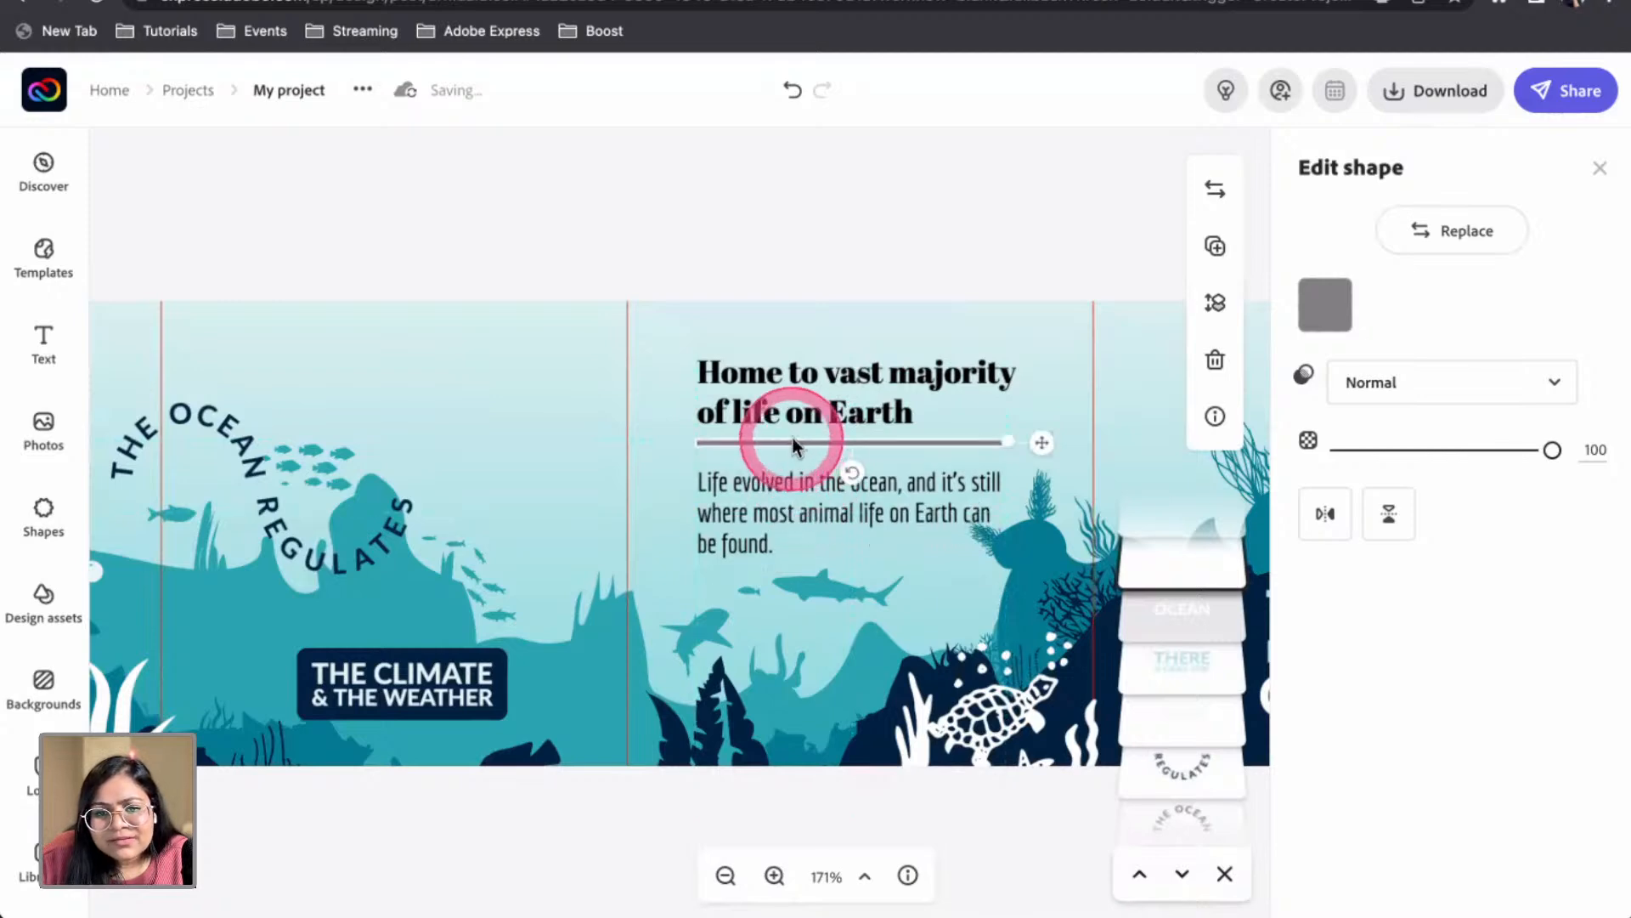
Select the heading, grey line and paragraph together and move them higher in the fourth panel
drag(757, 273, 811, 439)
drag(801, 355, 800, 357)
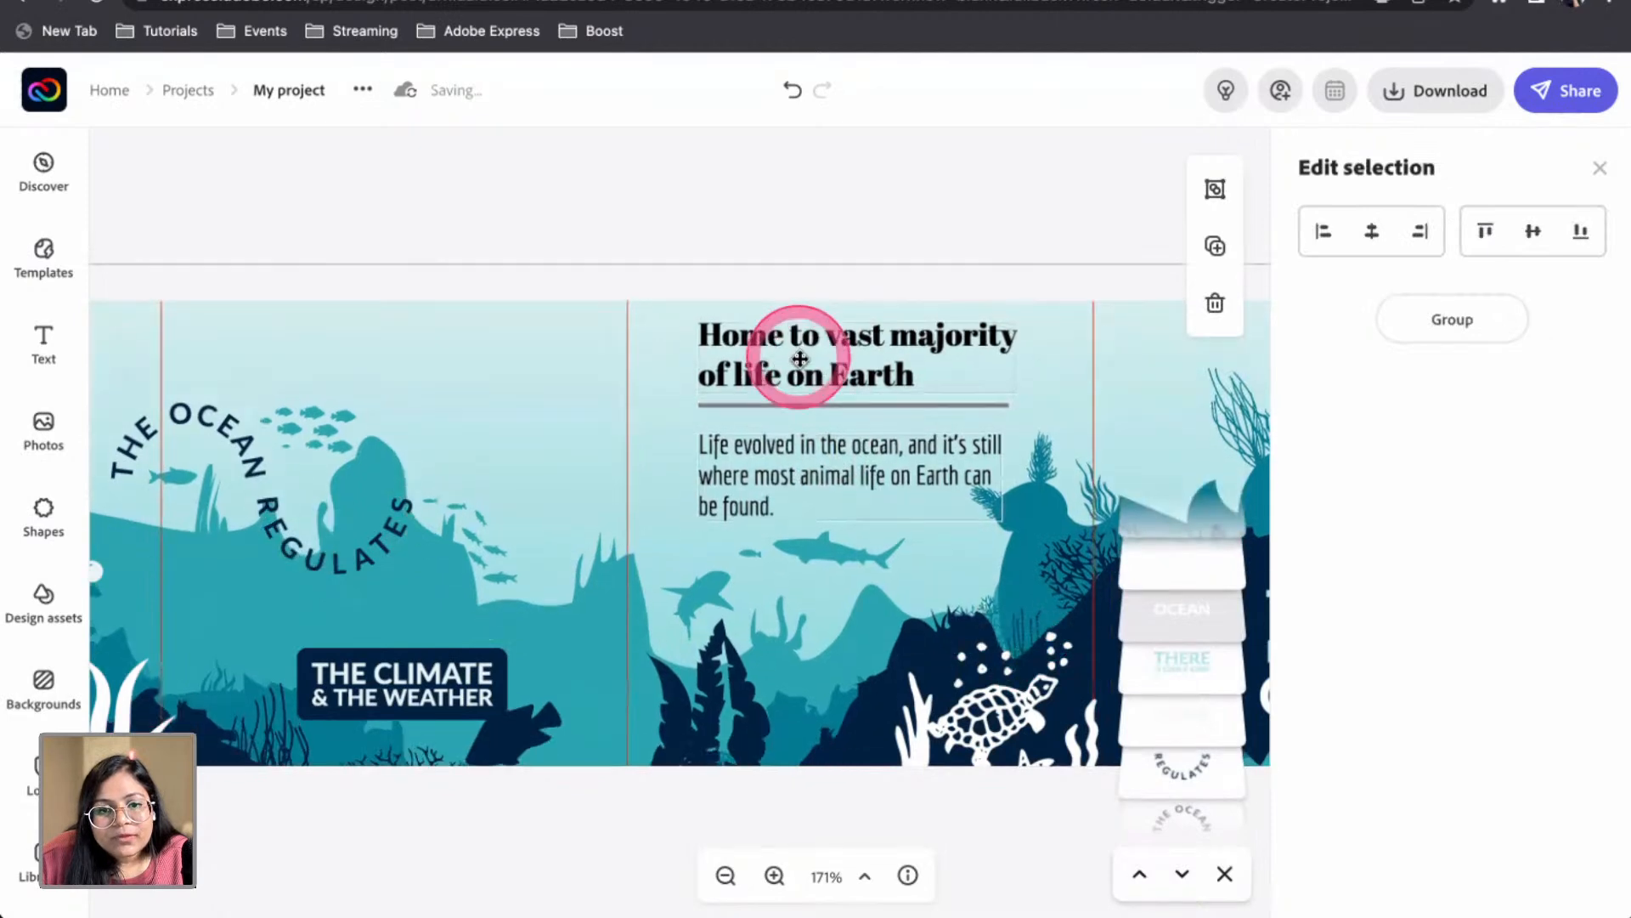
Undo the last move, then select the fourth panel's heading, grey line and paragraph and group them
key(ctrl+z)
click(838, 411)
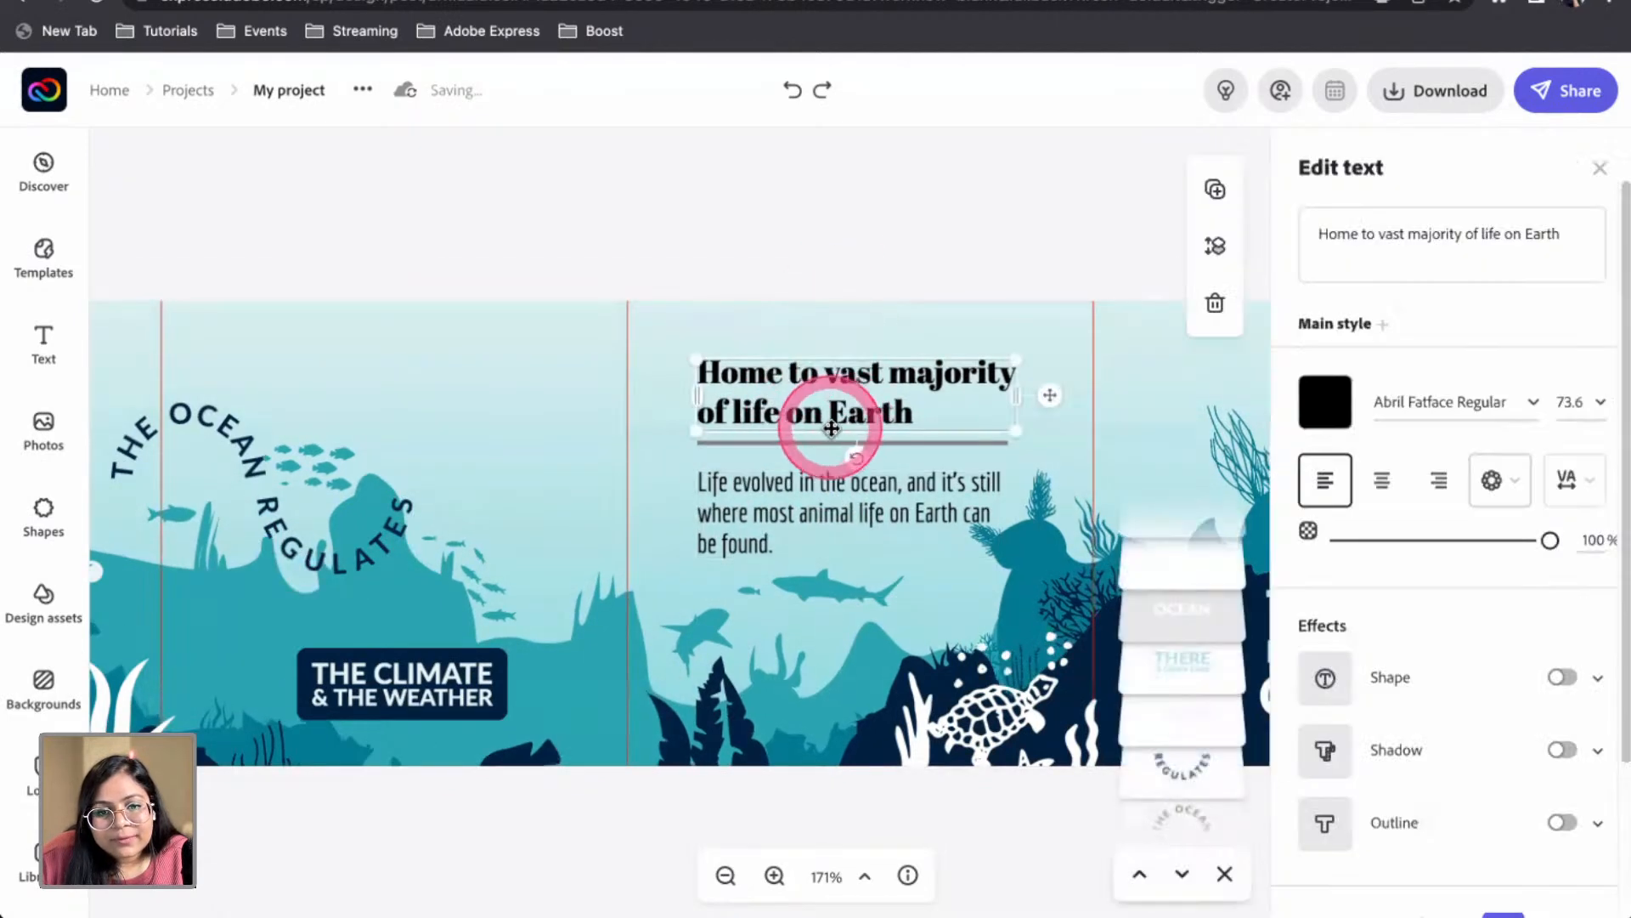
shift+click(820, 443)
shift+click(808, 483)
click(1455, 321)
Scale the grouped heading, line and paragraph down slightly and move the group higher in the fourth panel
drag(1015, 557, 912, 493)
drag(807, 394, 804, 367)
click(830, 291)
scroll(830, 327, down, 5)
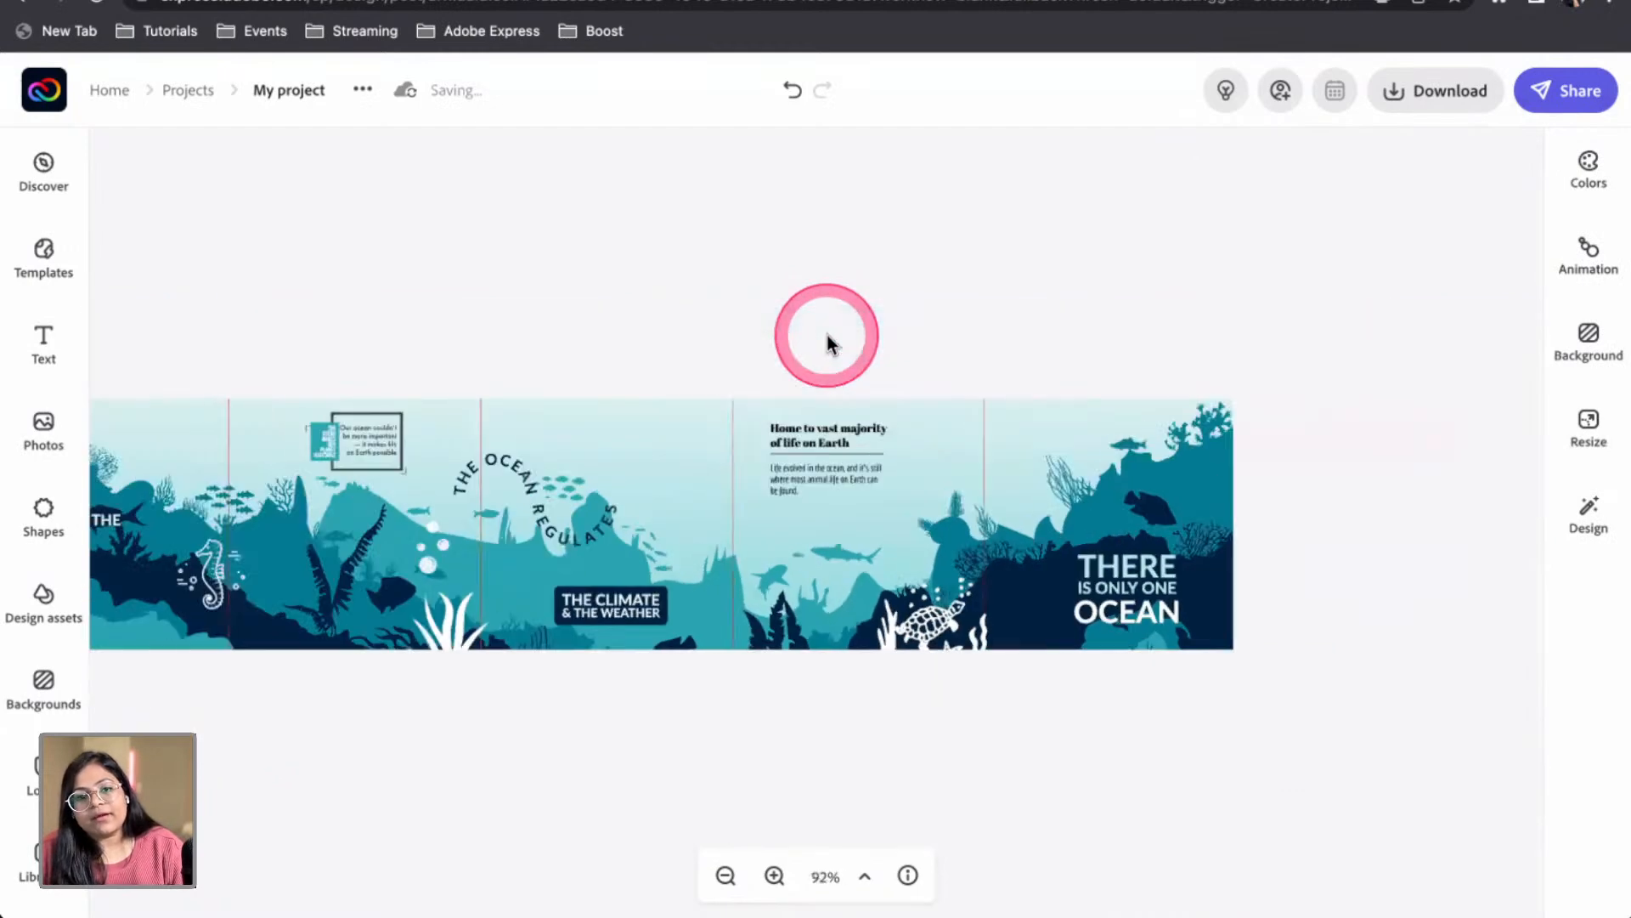
scroll(826, 339, left, 3)
scroll(824, 349, right, 5)
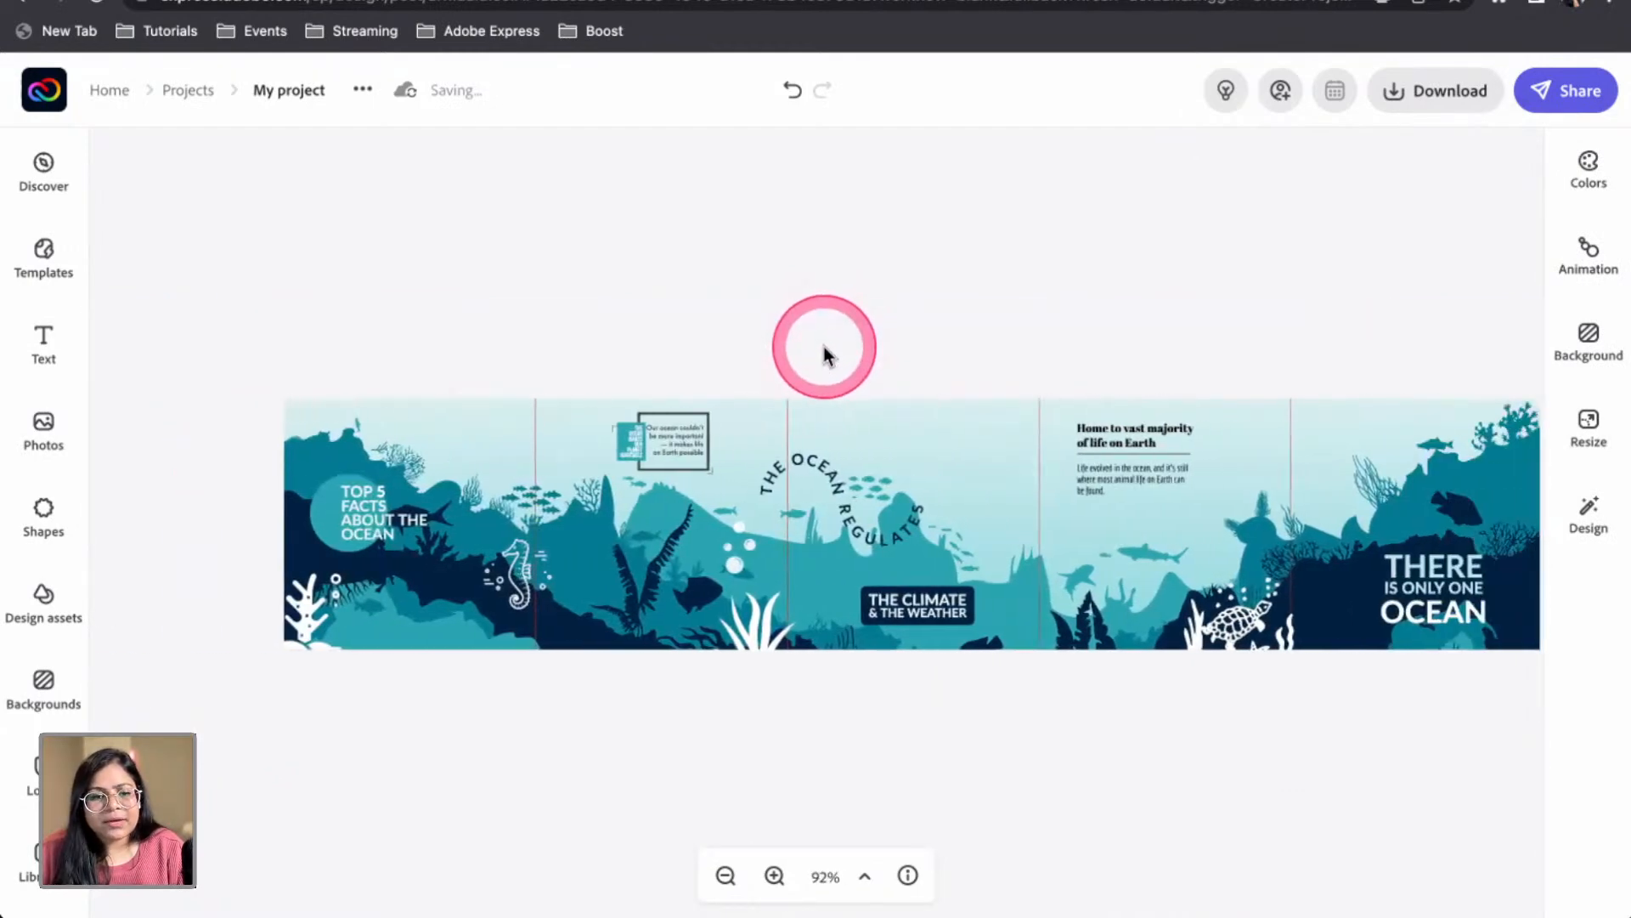
scroll(828, 350, right, 2)
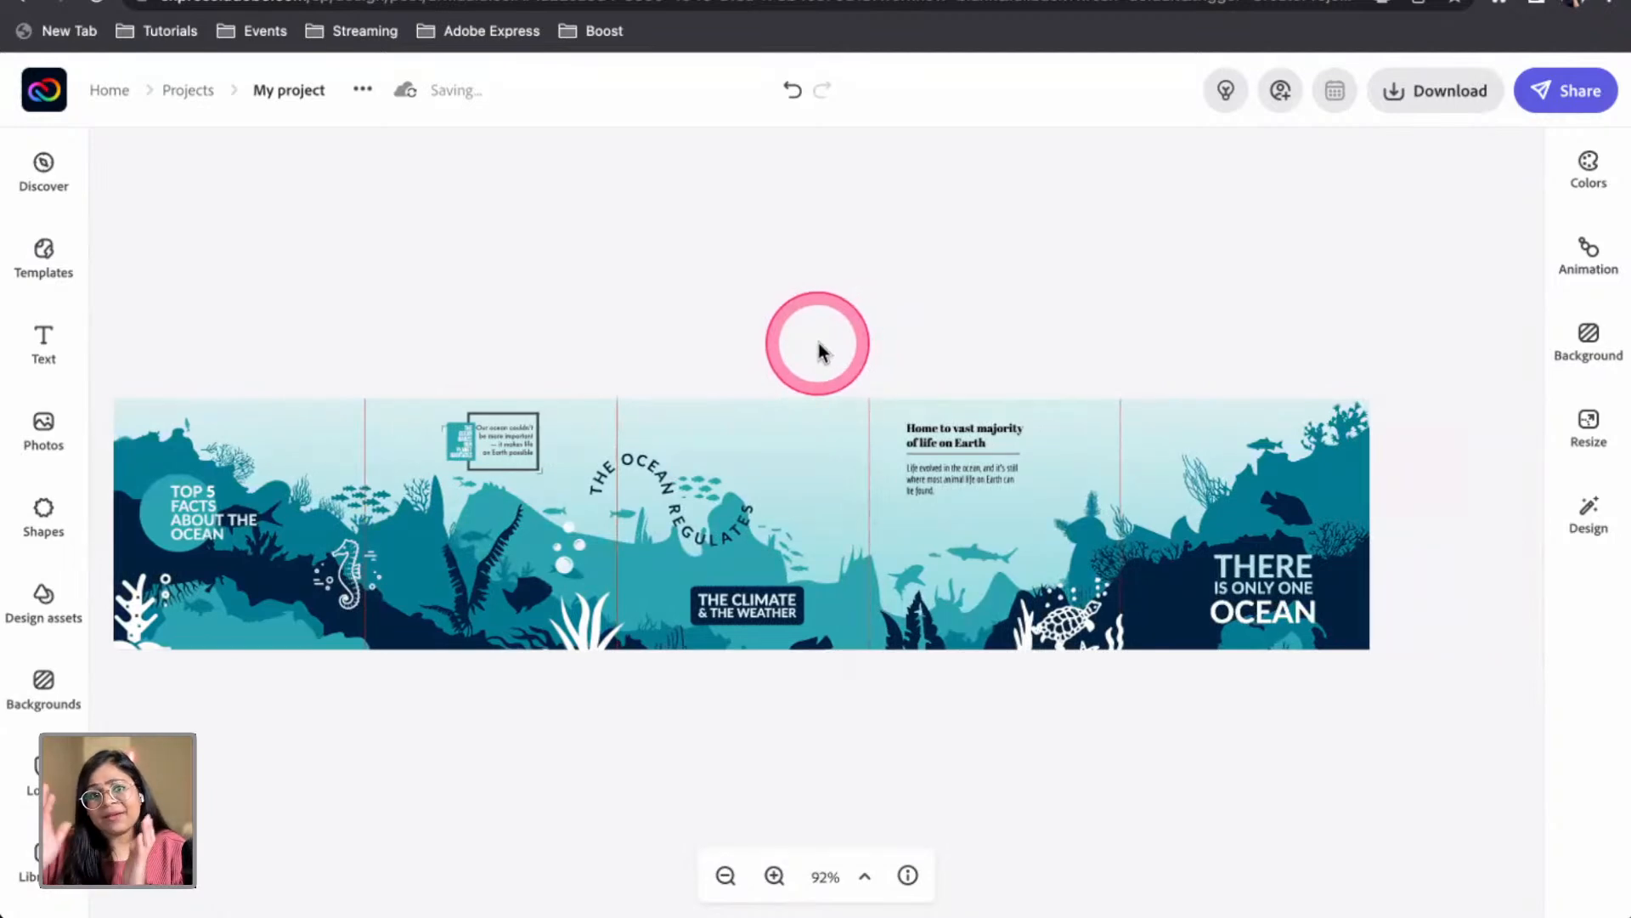
click(828, 344)
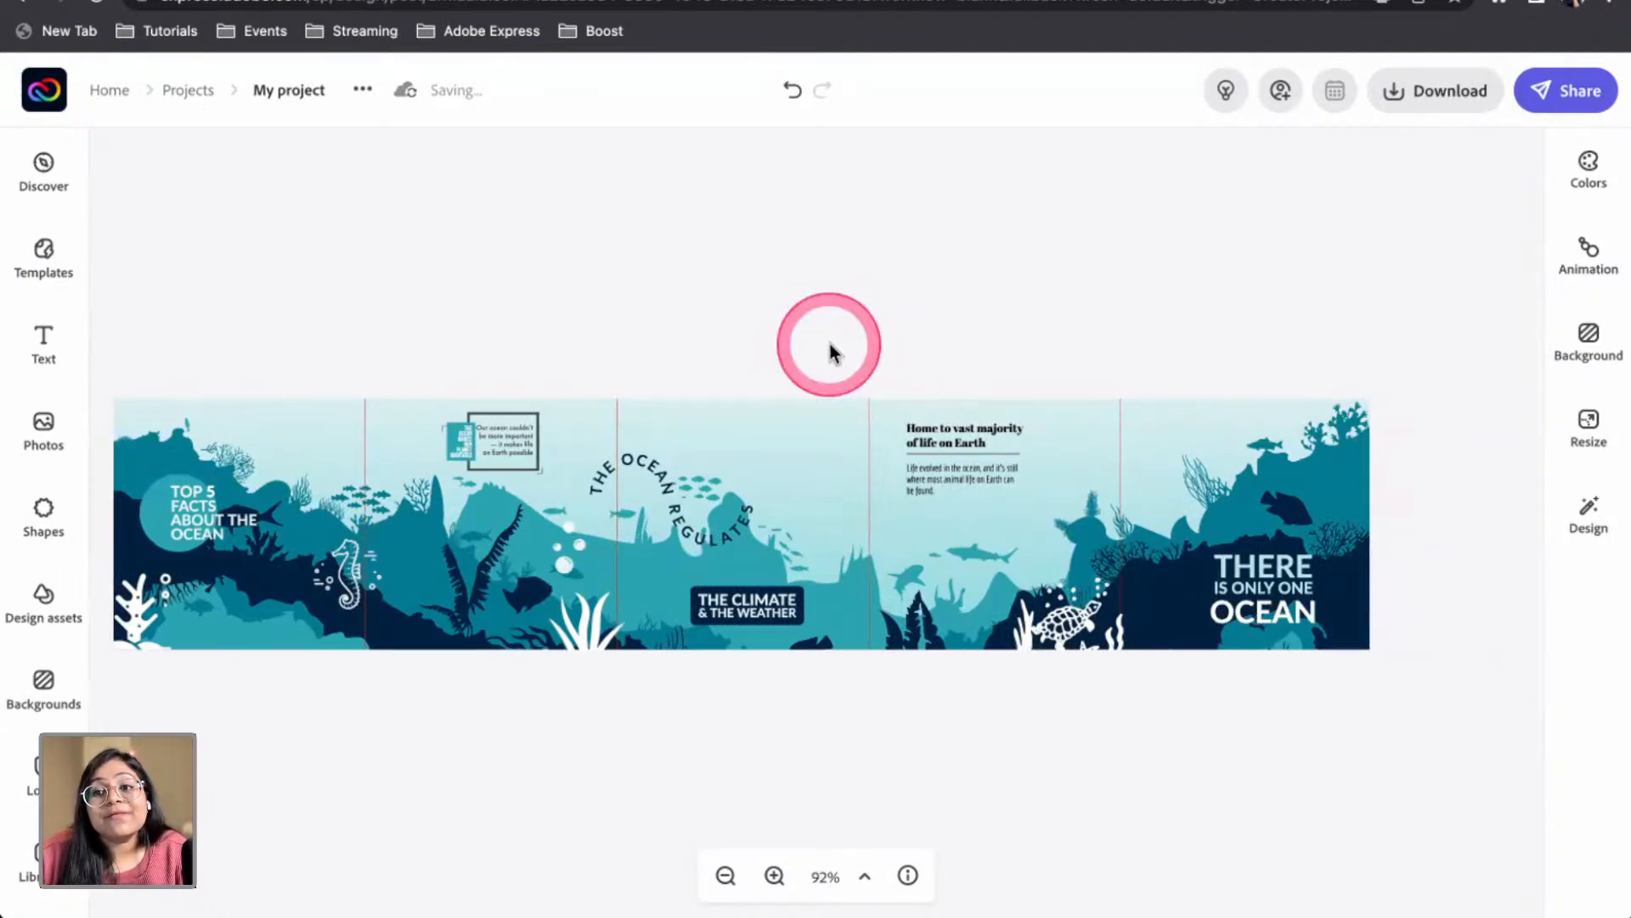
Download the carousel as a PNG with a solid color background
click(1474, 89)
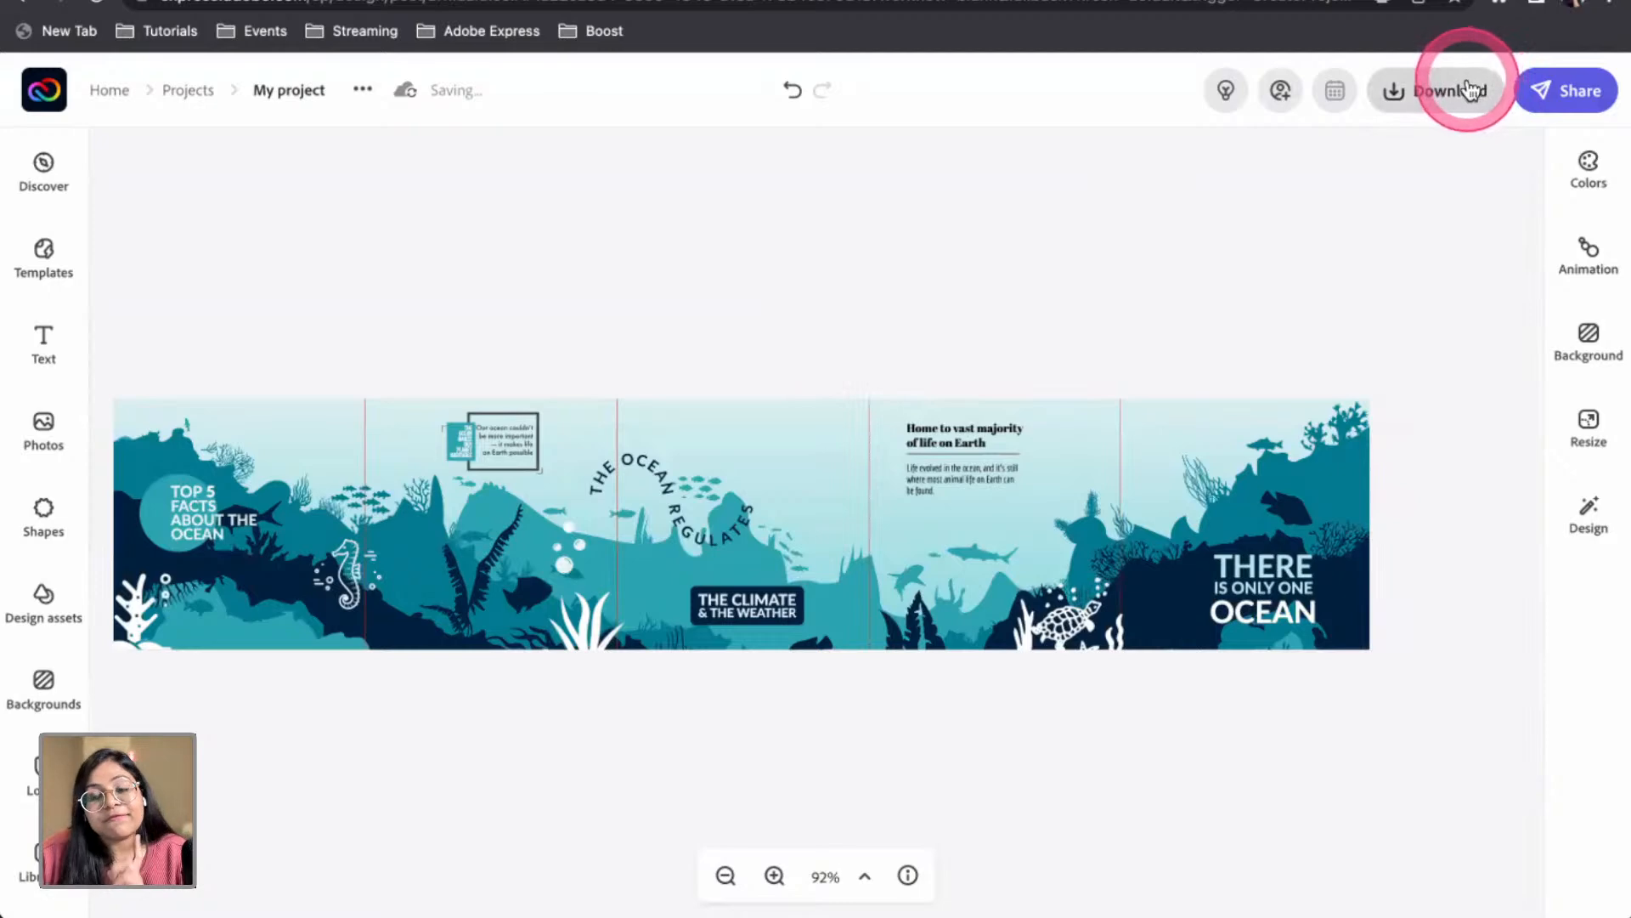
click(1454, 97)
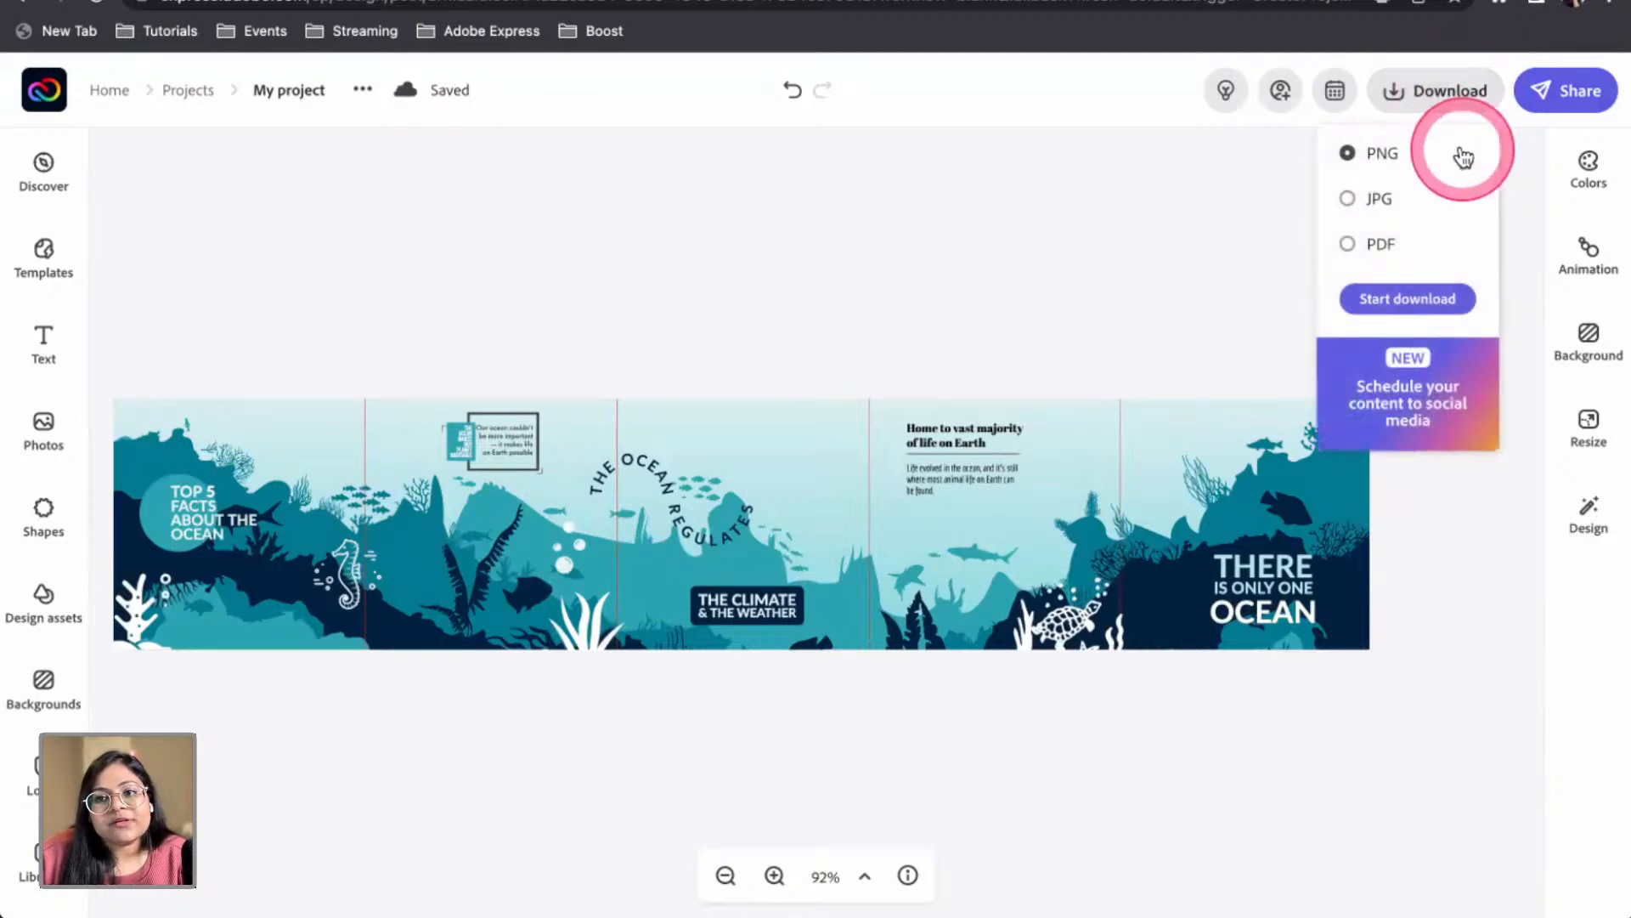
click(1412, 198)
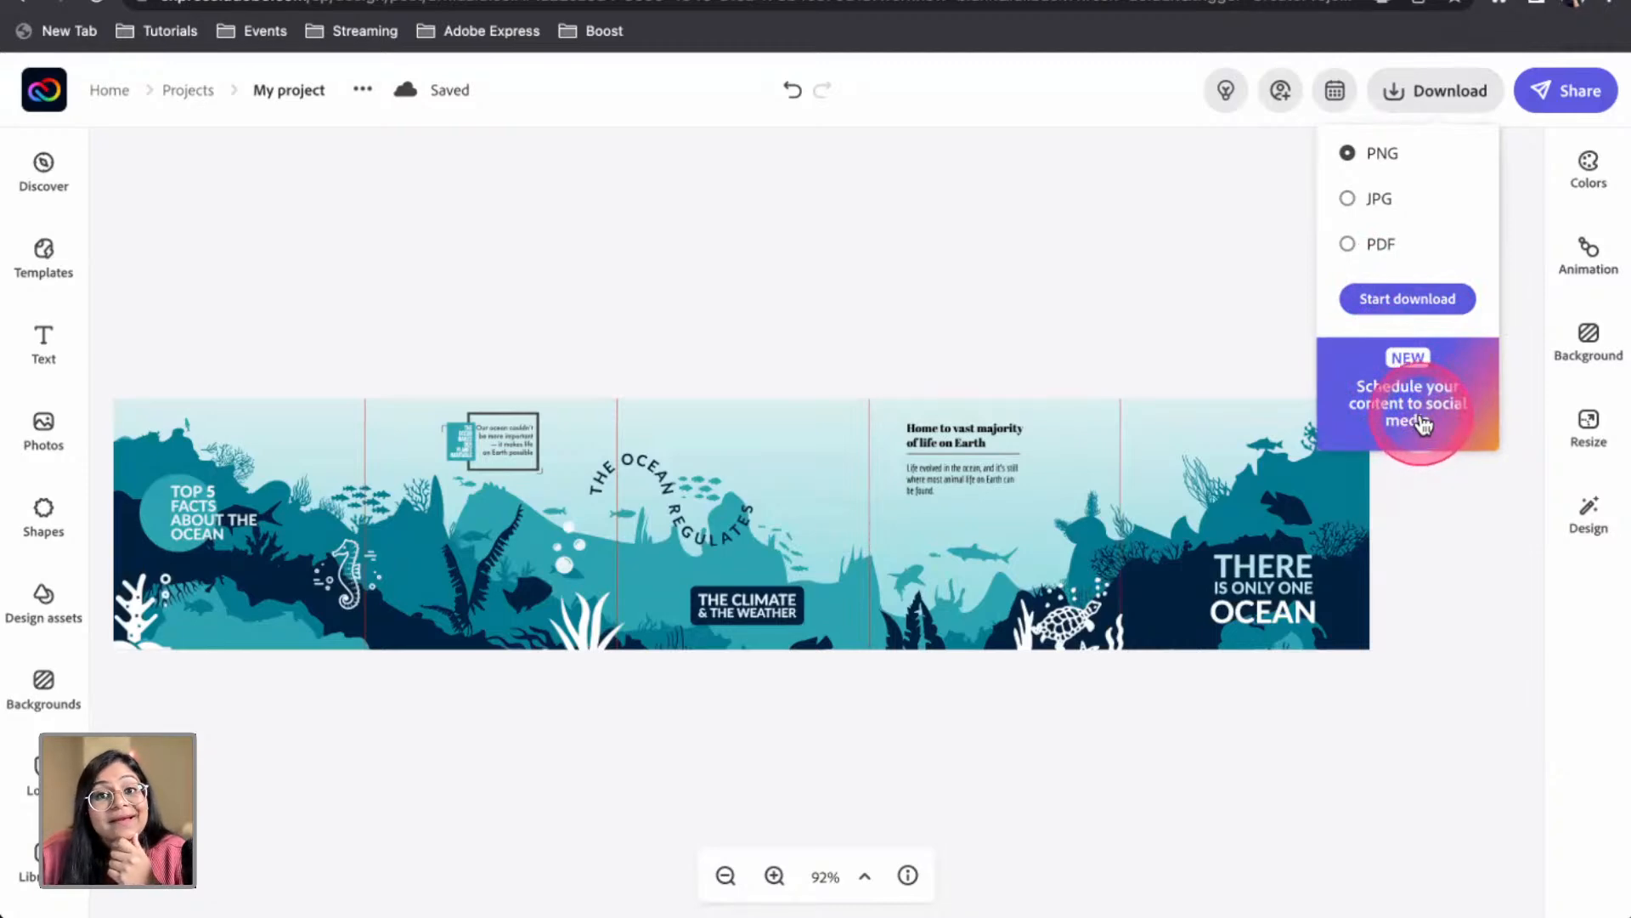
click(1415, 321)
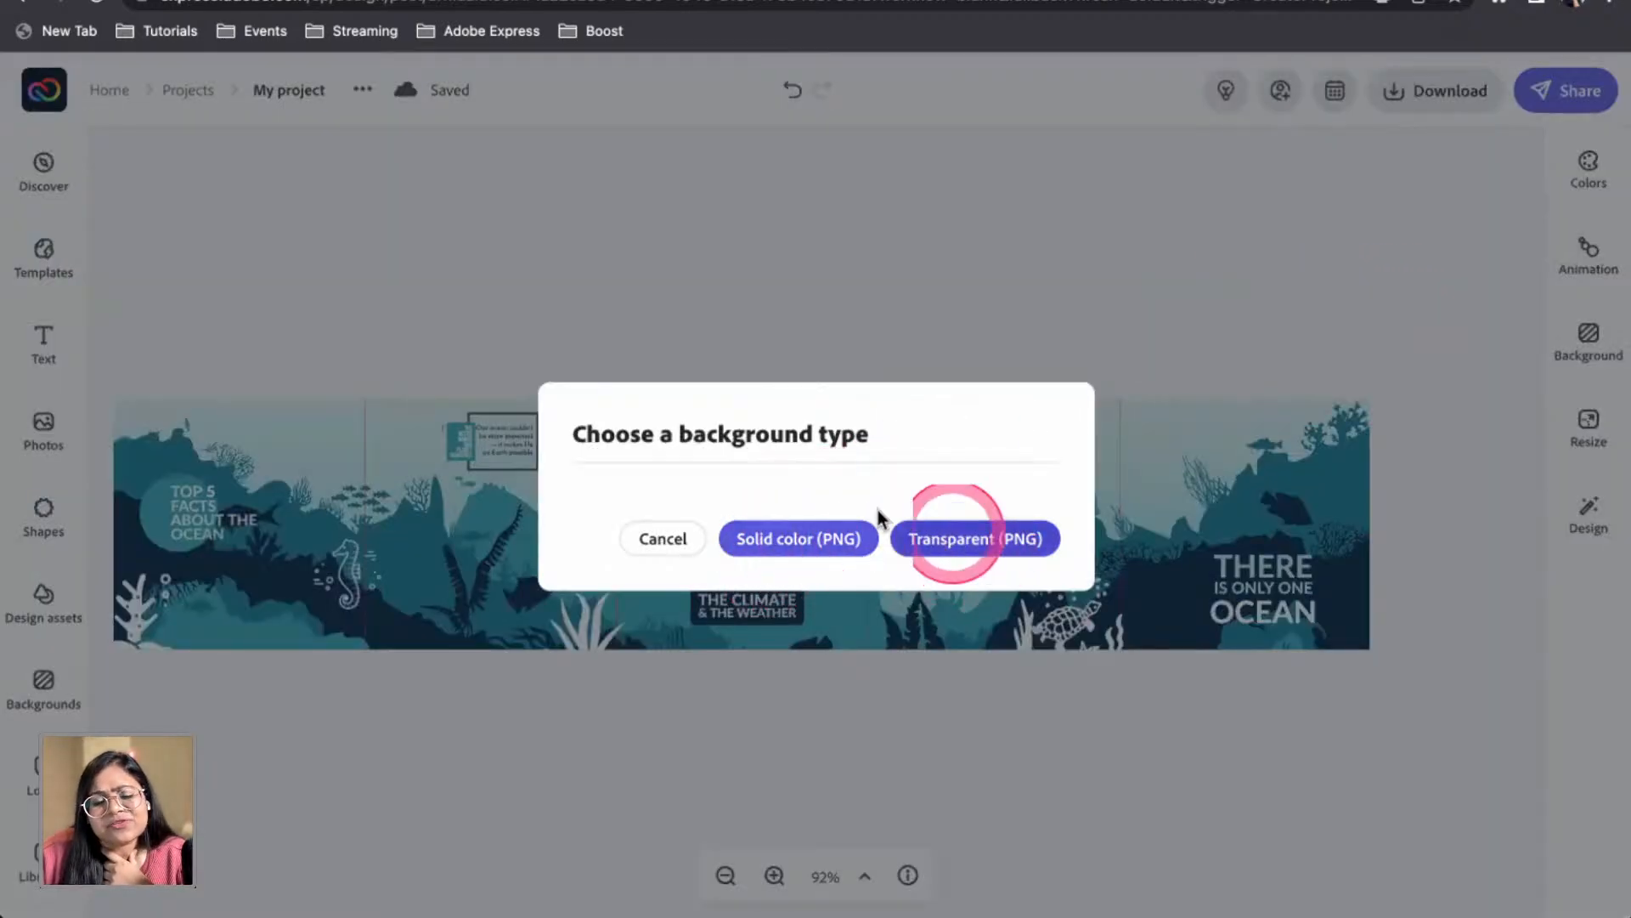
click(821, 521)
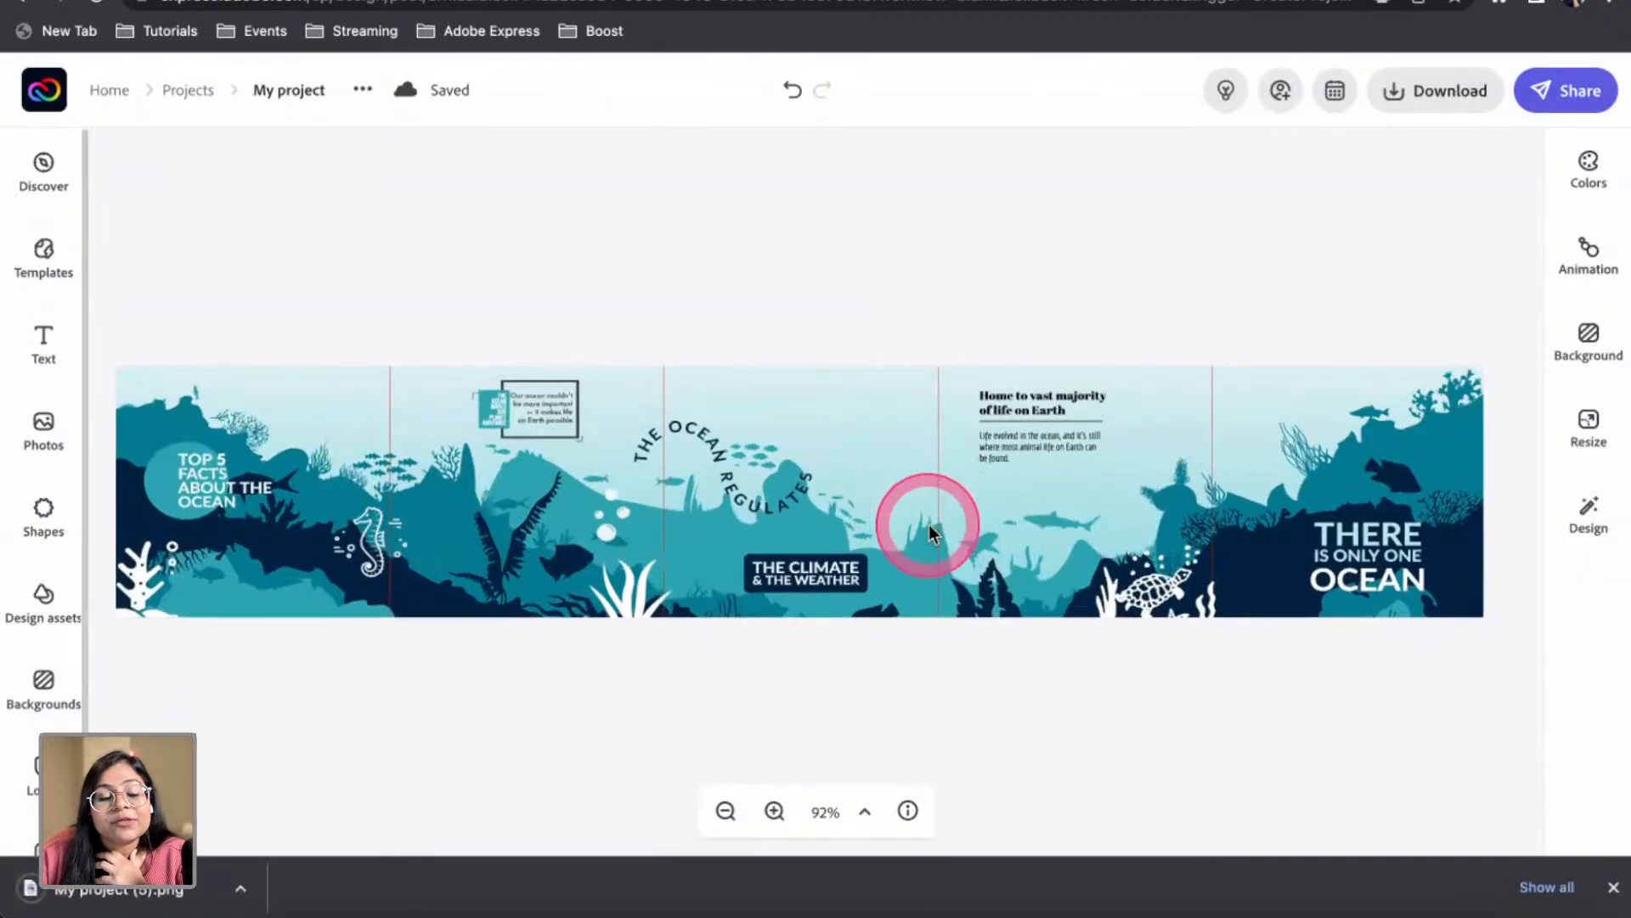
Open the downloaded My project (5).png to check the exported carousel, then return to the design
click(64, 892)
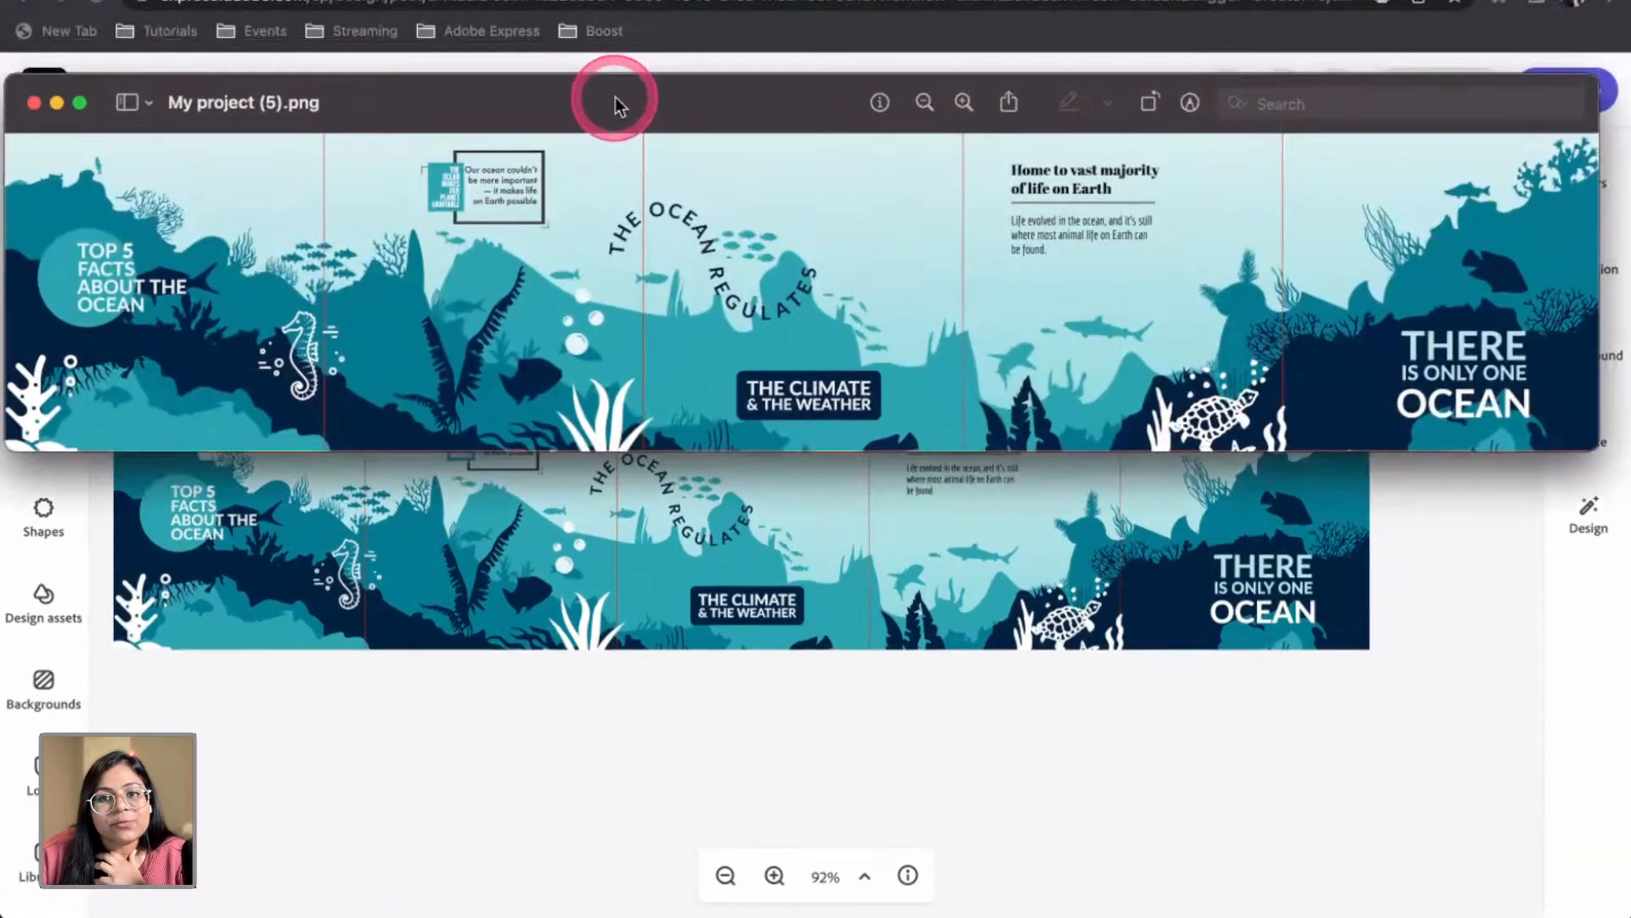
drag(614, 102, 627, 102)
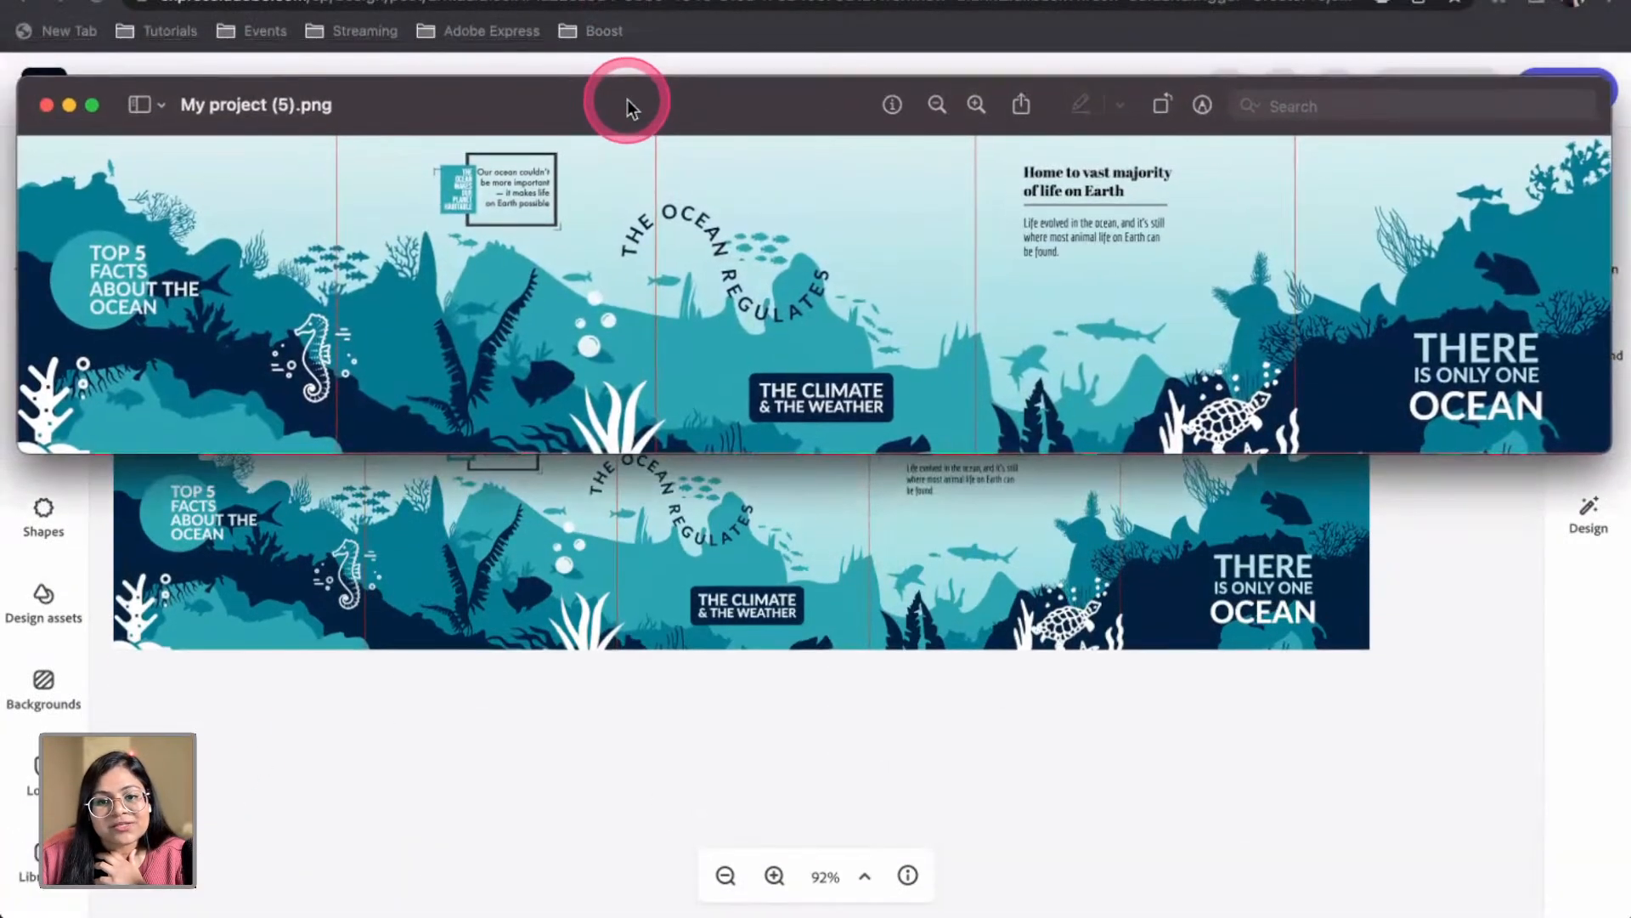
click(608, 741)
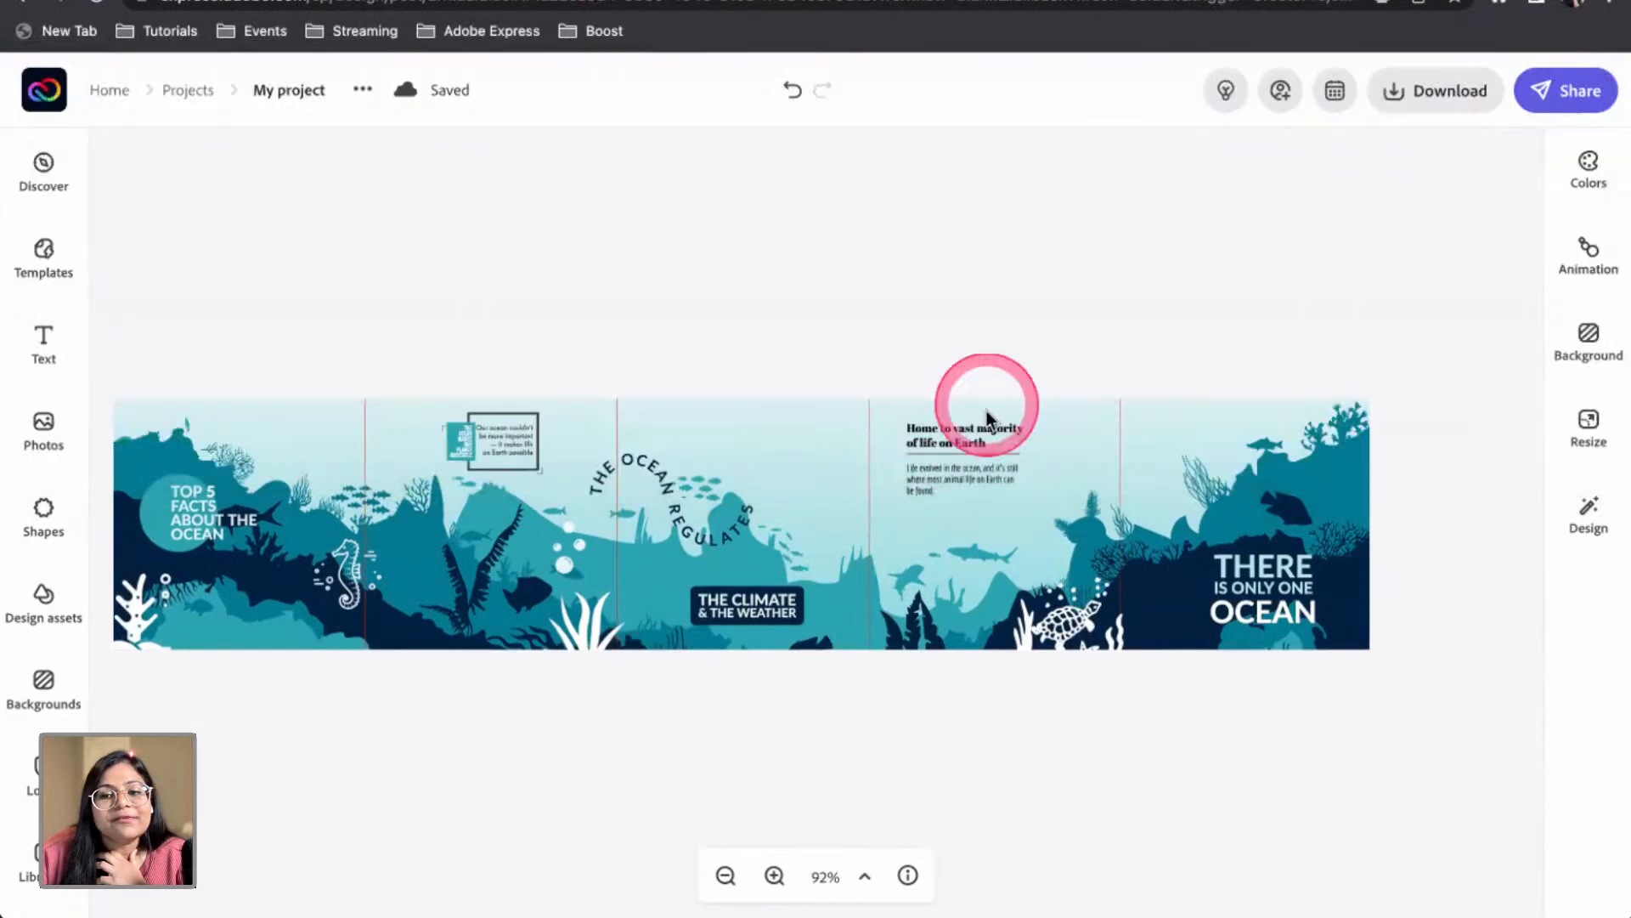
Delete the red divider-line overlay from the canvas and download the carousel again as a solid color PNG
click(1056, 527)
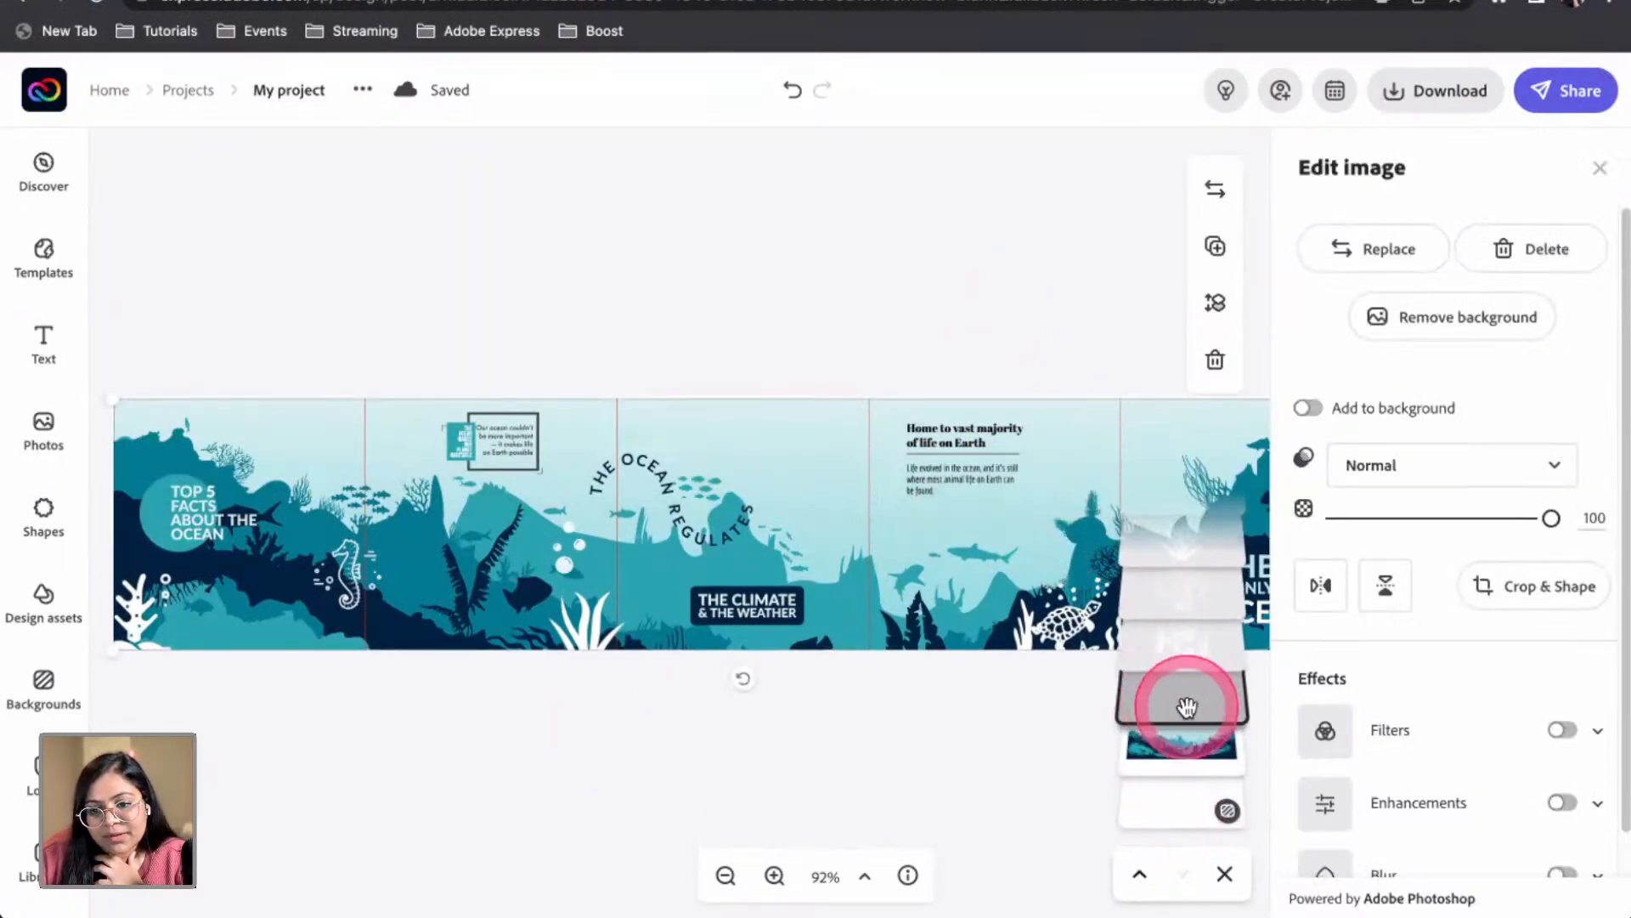
click(969, 500)
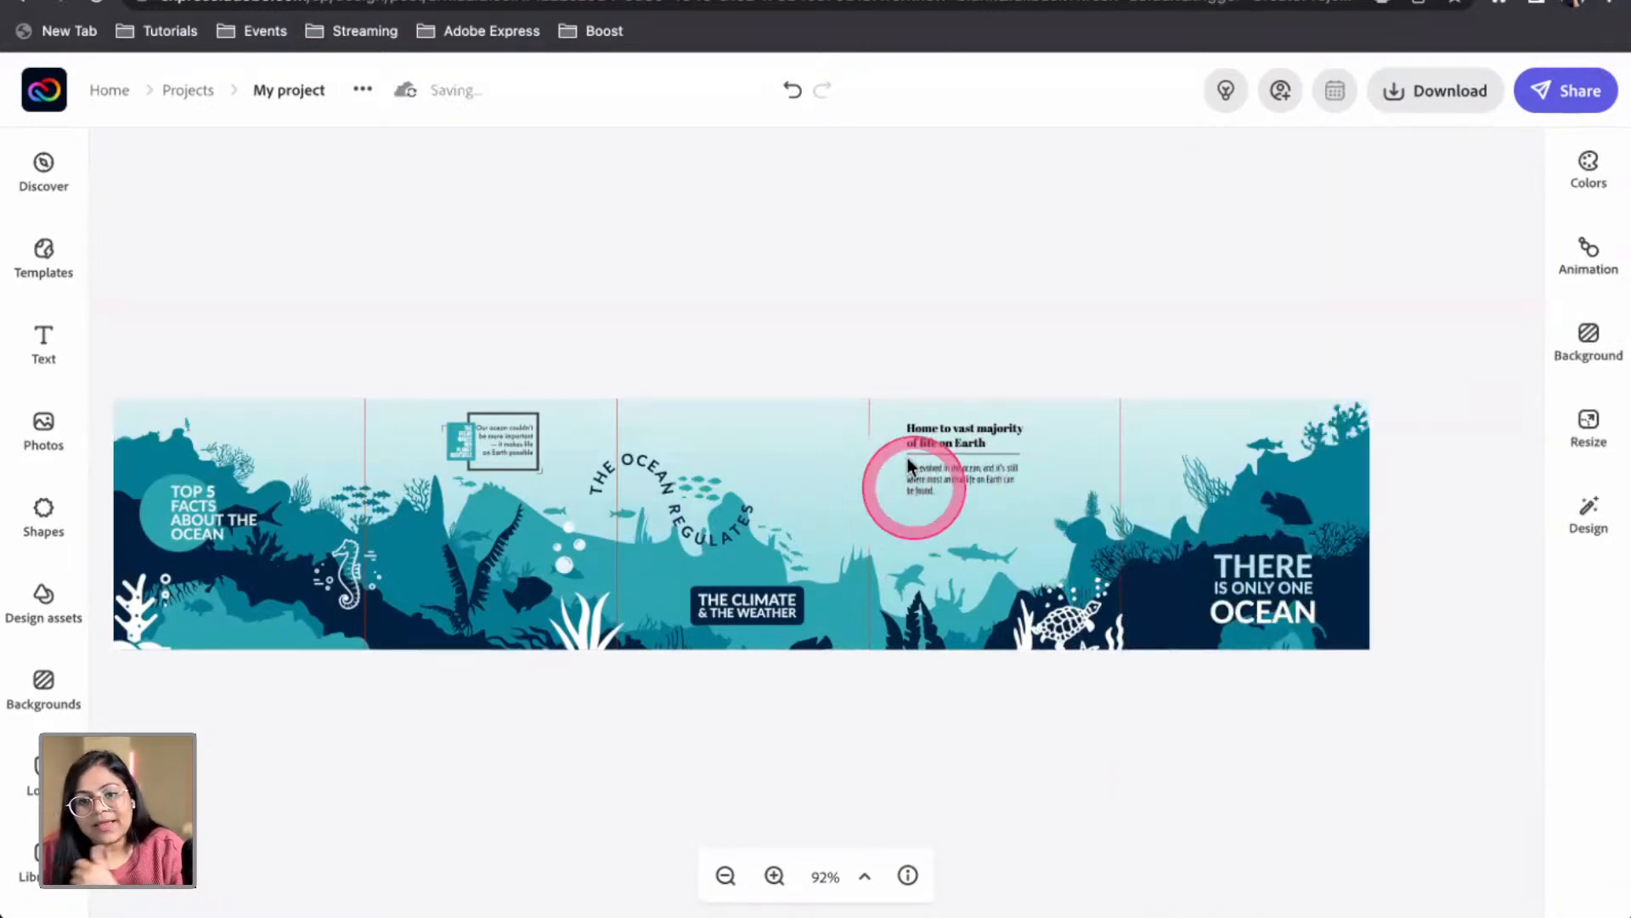
click(1430, 102)
click(1405, 291)
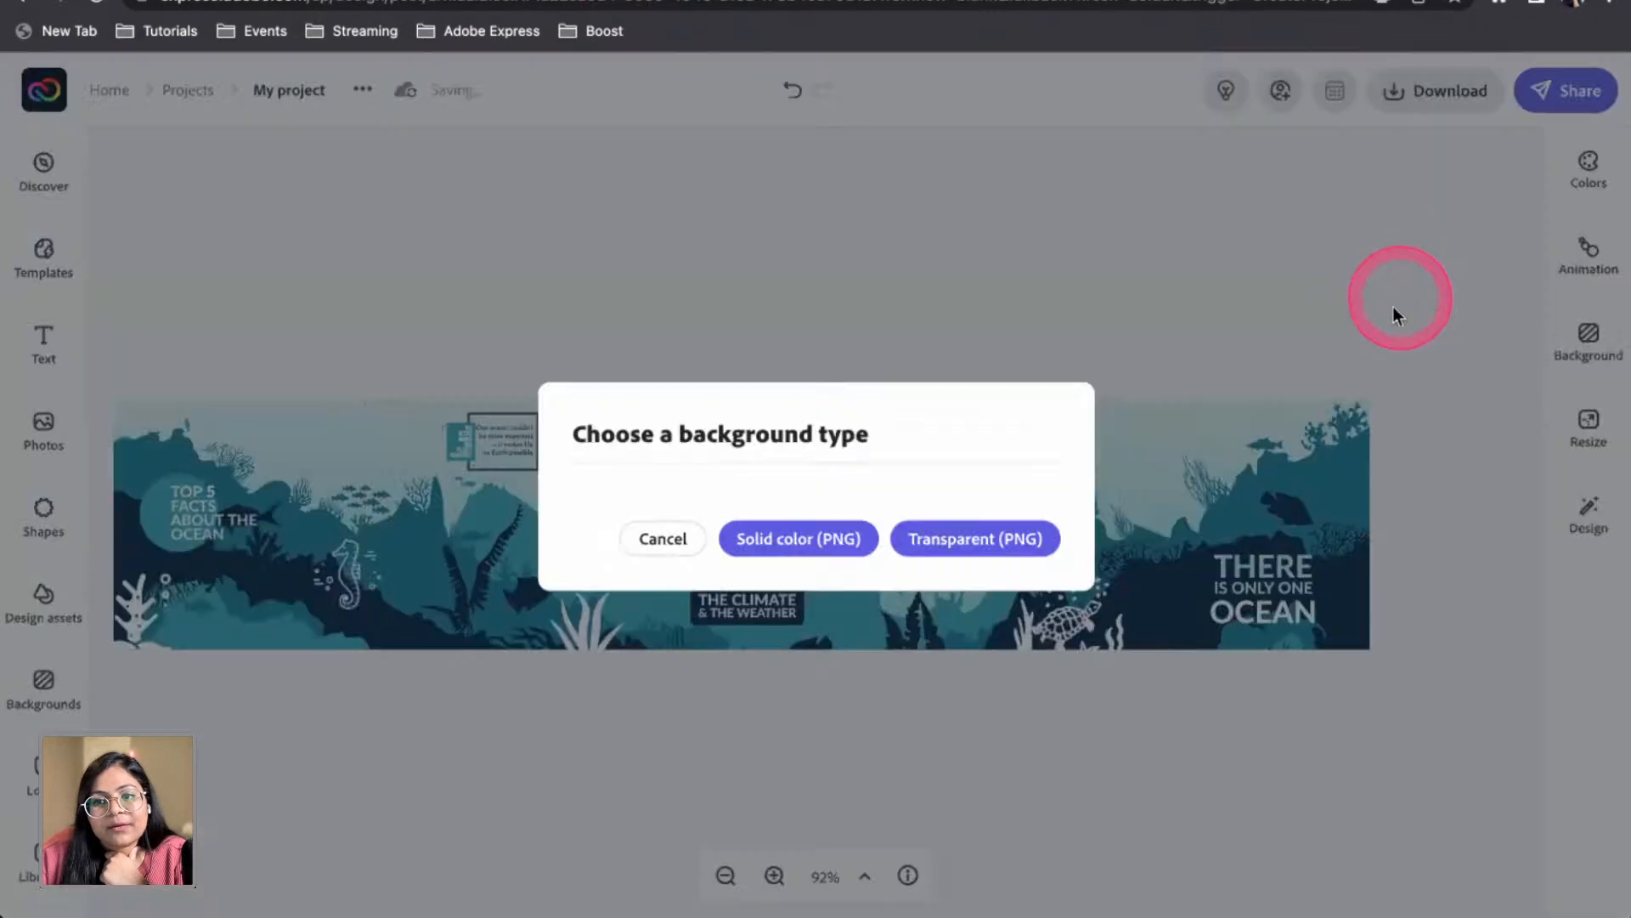
click(842, 557)
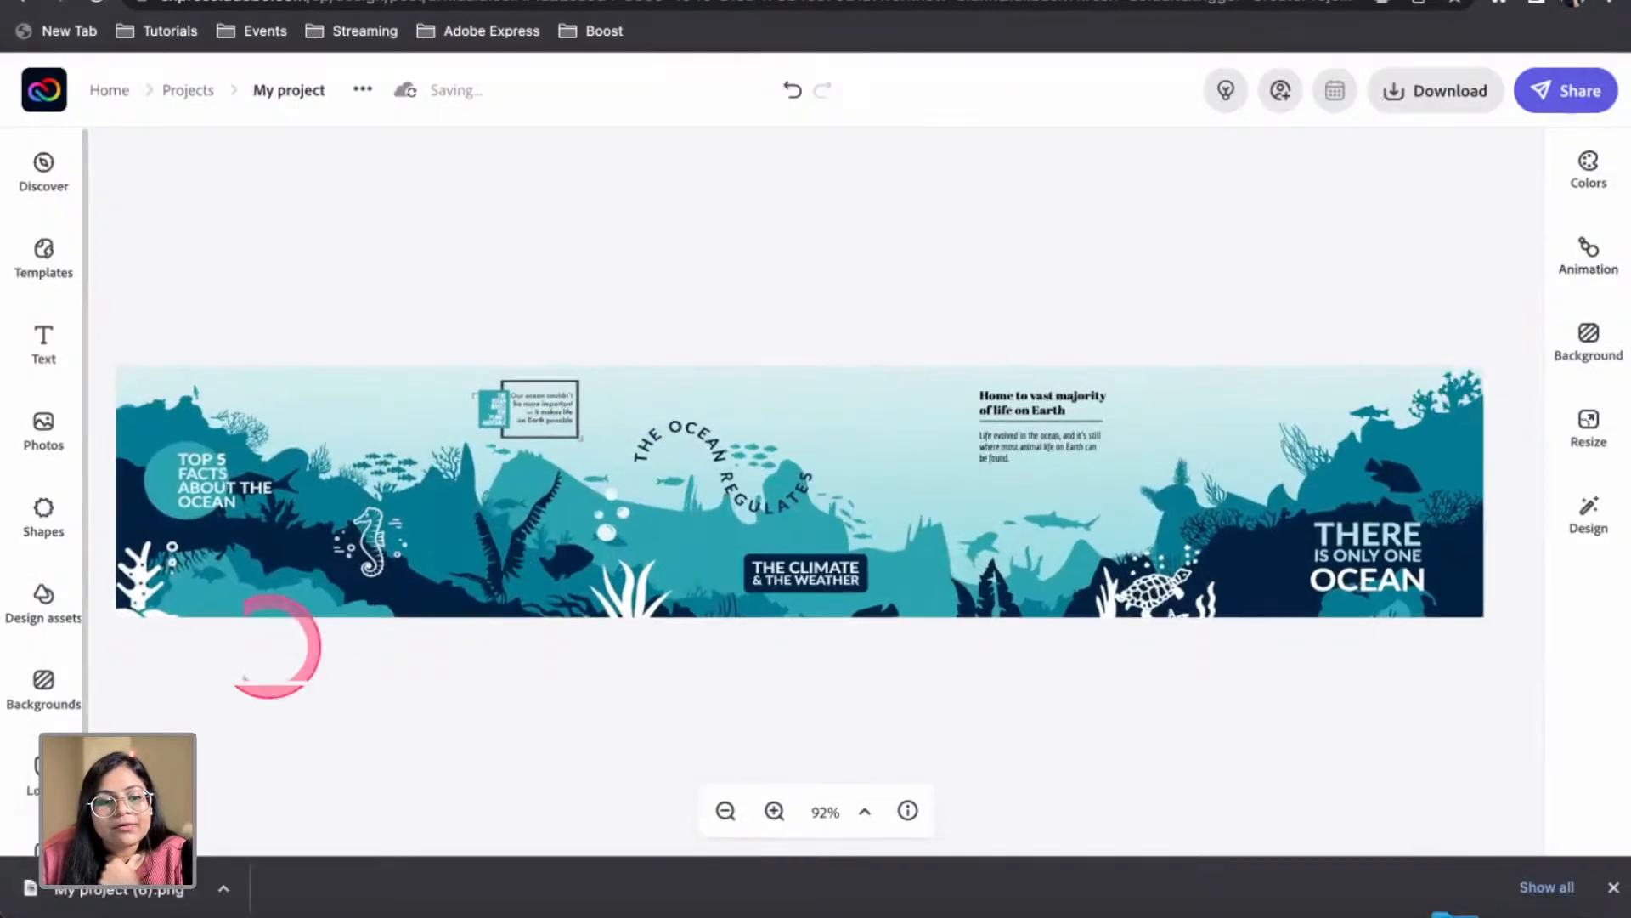
Open the downloaded My project (6).png, close the older export's preview and check the carousel without dividers
click(100, 890)
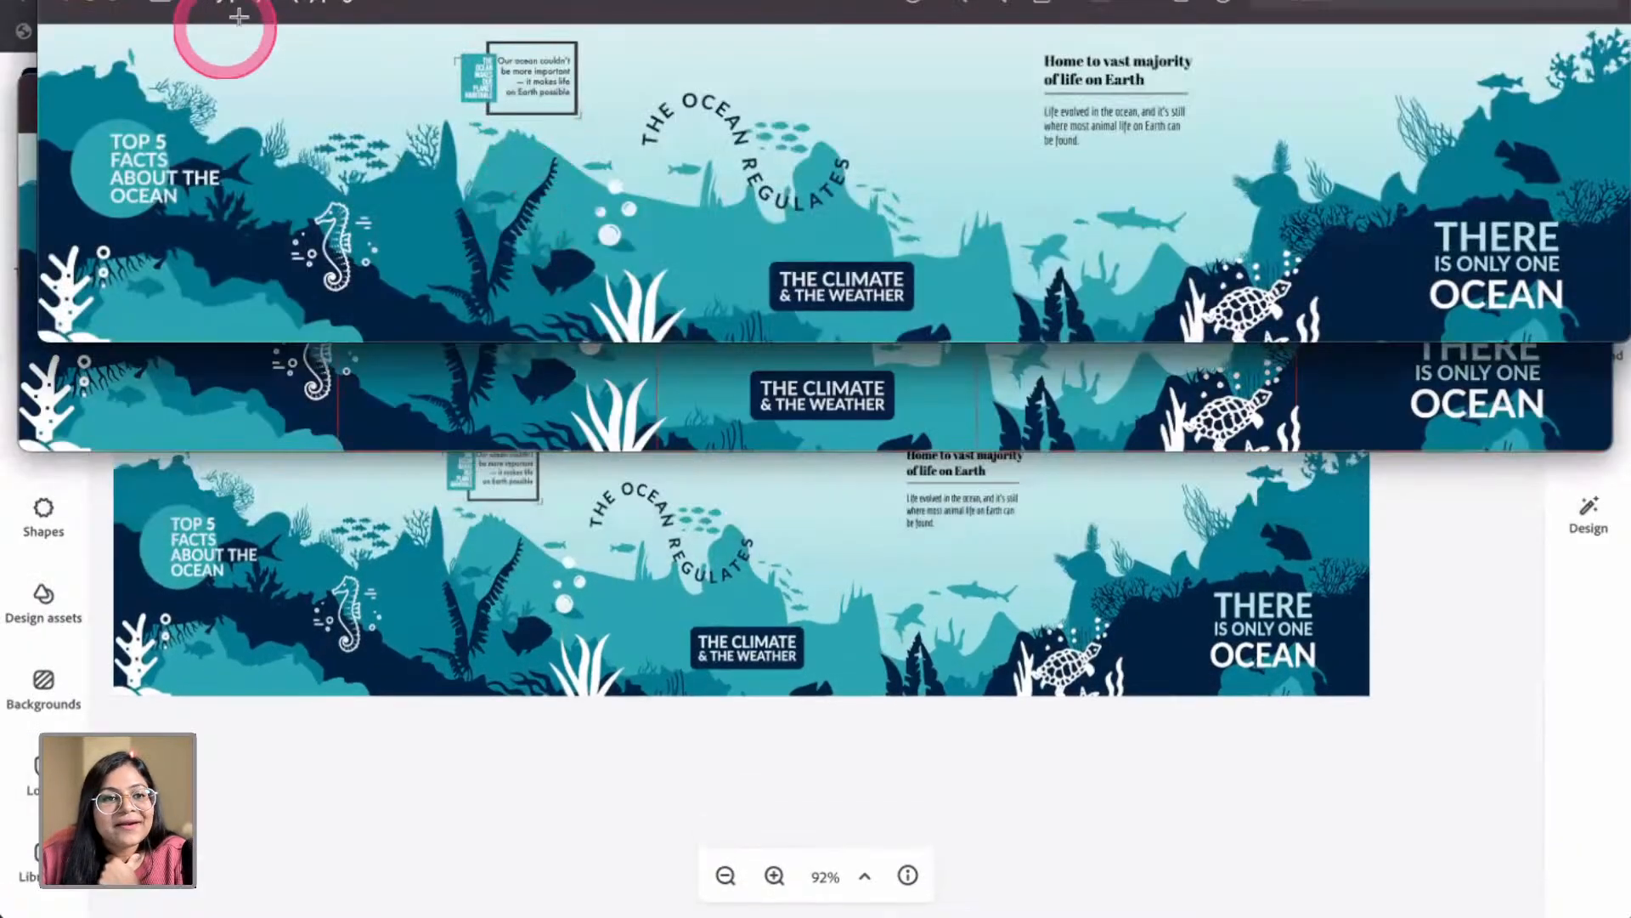
click(29, 103)
click(48, 104)
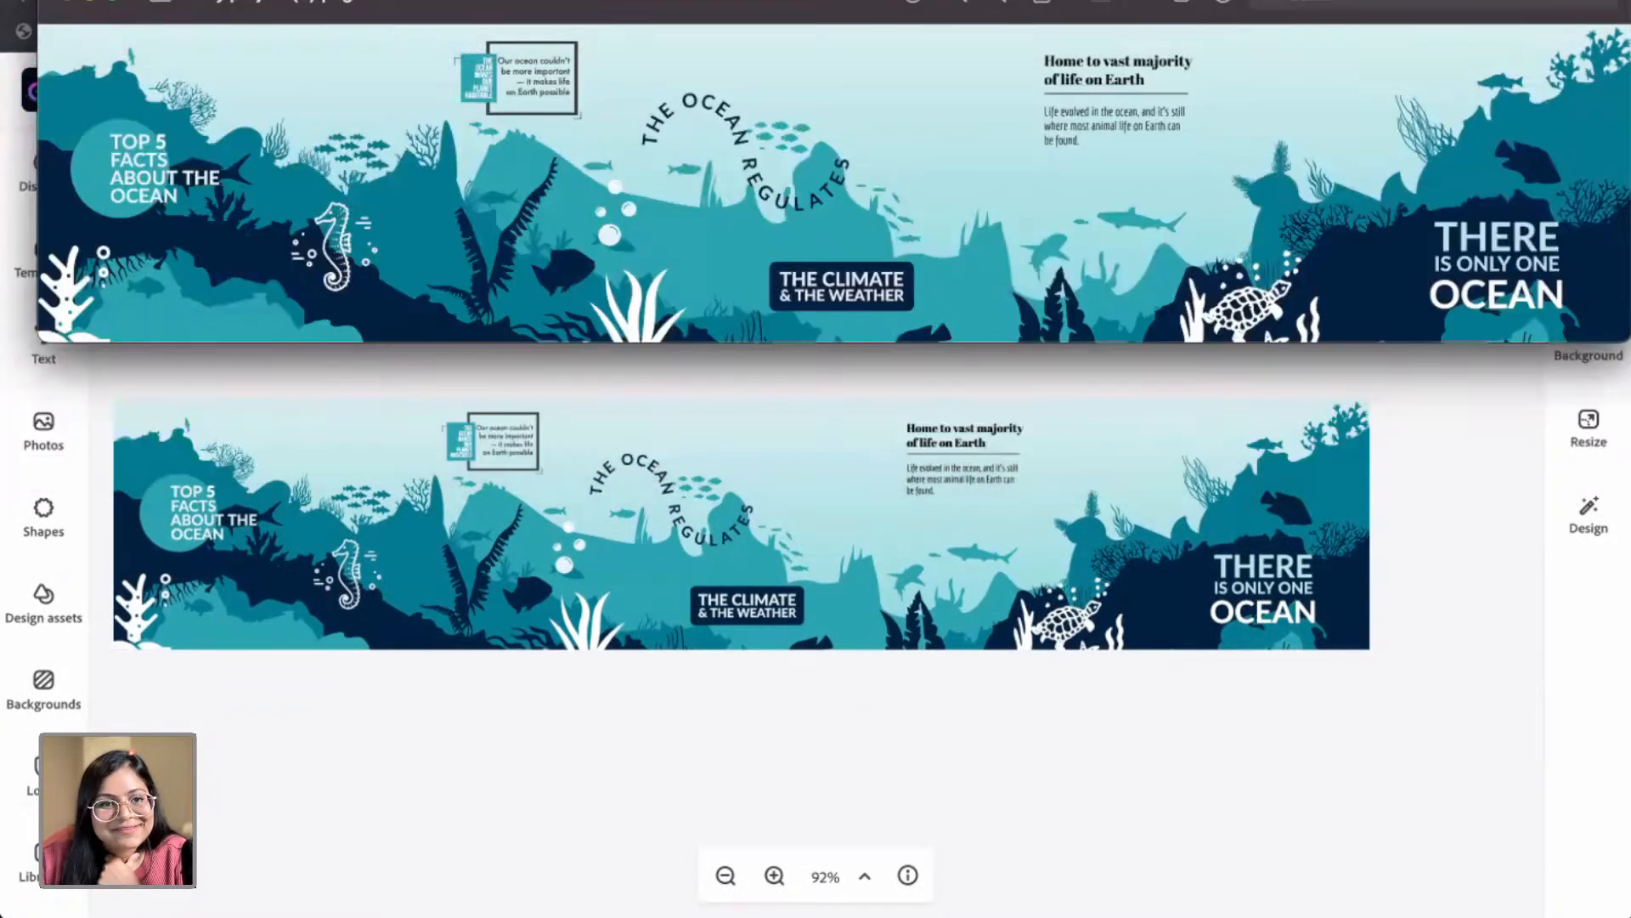
drag(453, 5, 442, 76)
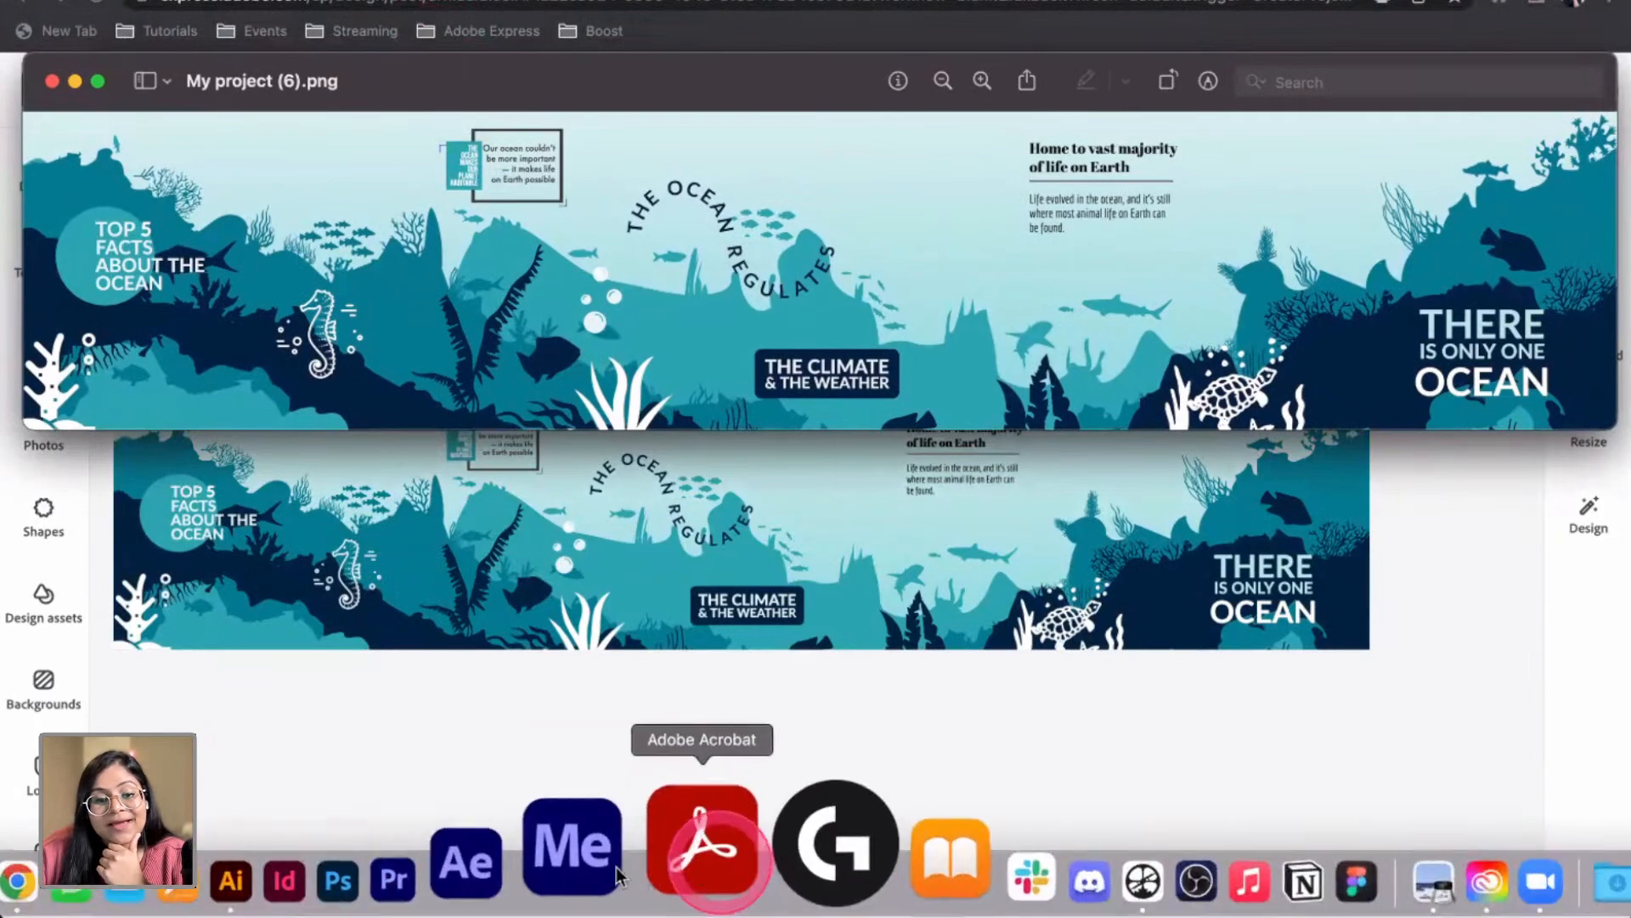
Switch to Adobe Illustrator and create a new 5400 x 1080 px document with 5 artboards
click(400, 863)
click(74, 100)
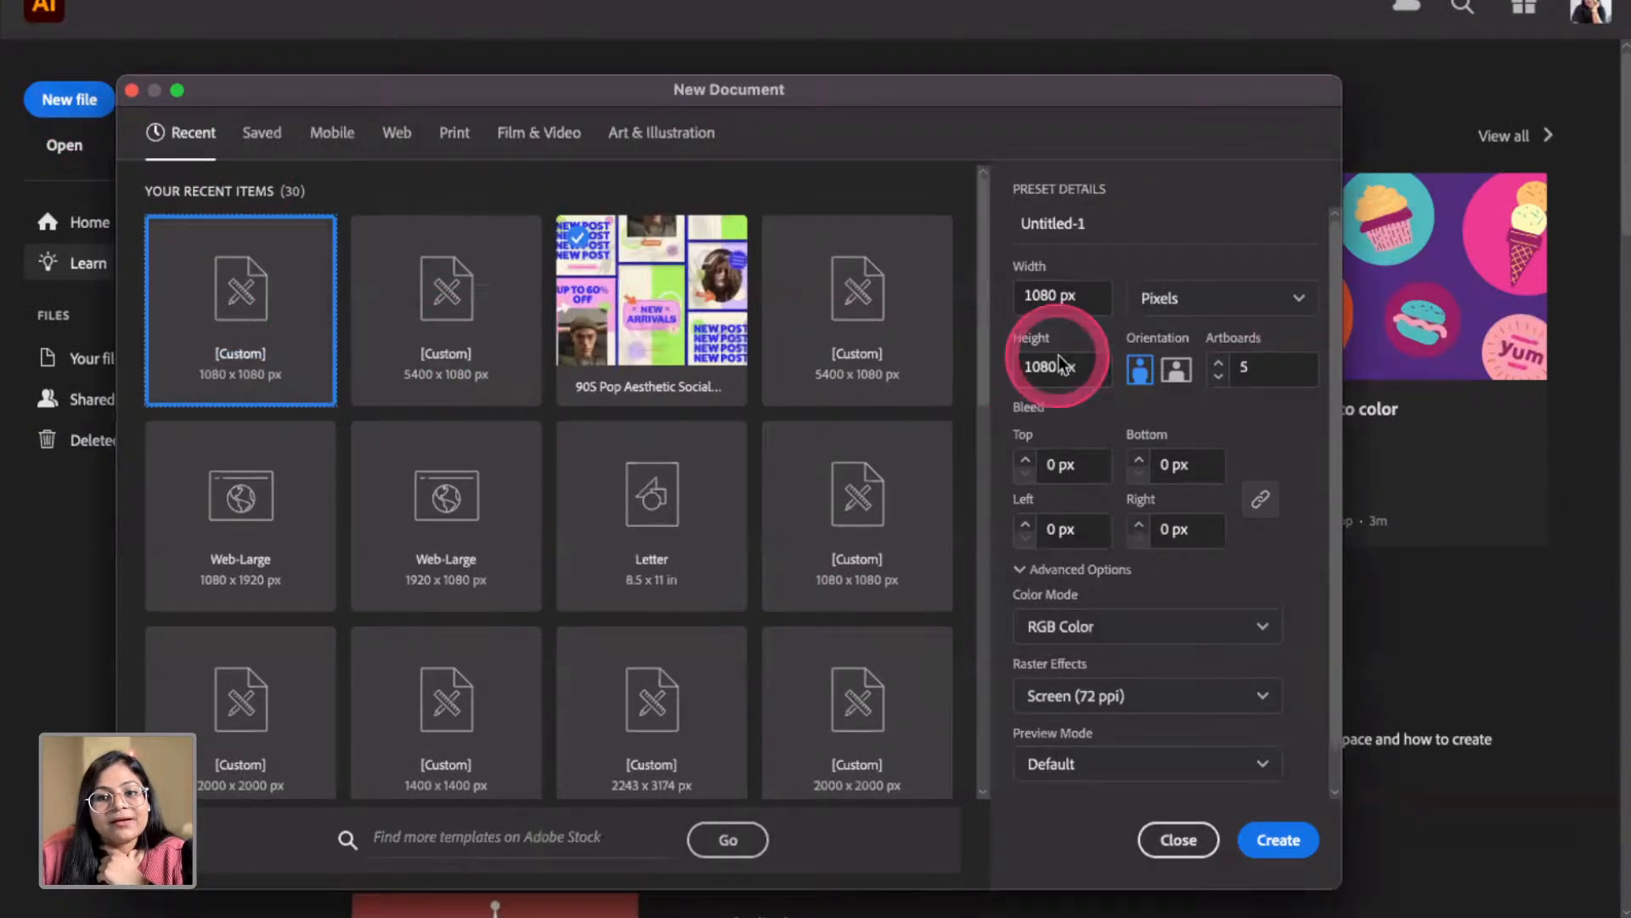
drag(1059, 295, 1022, 304)
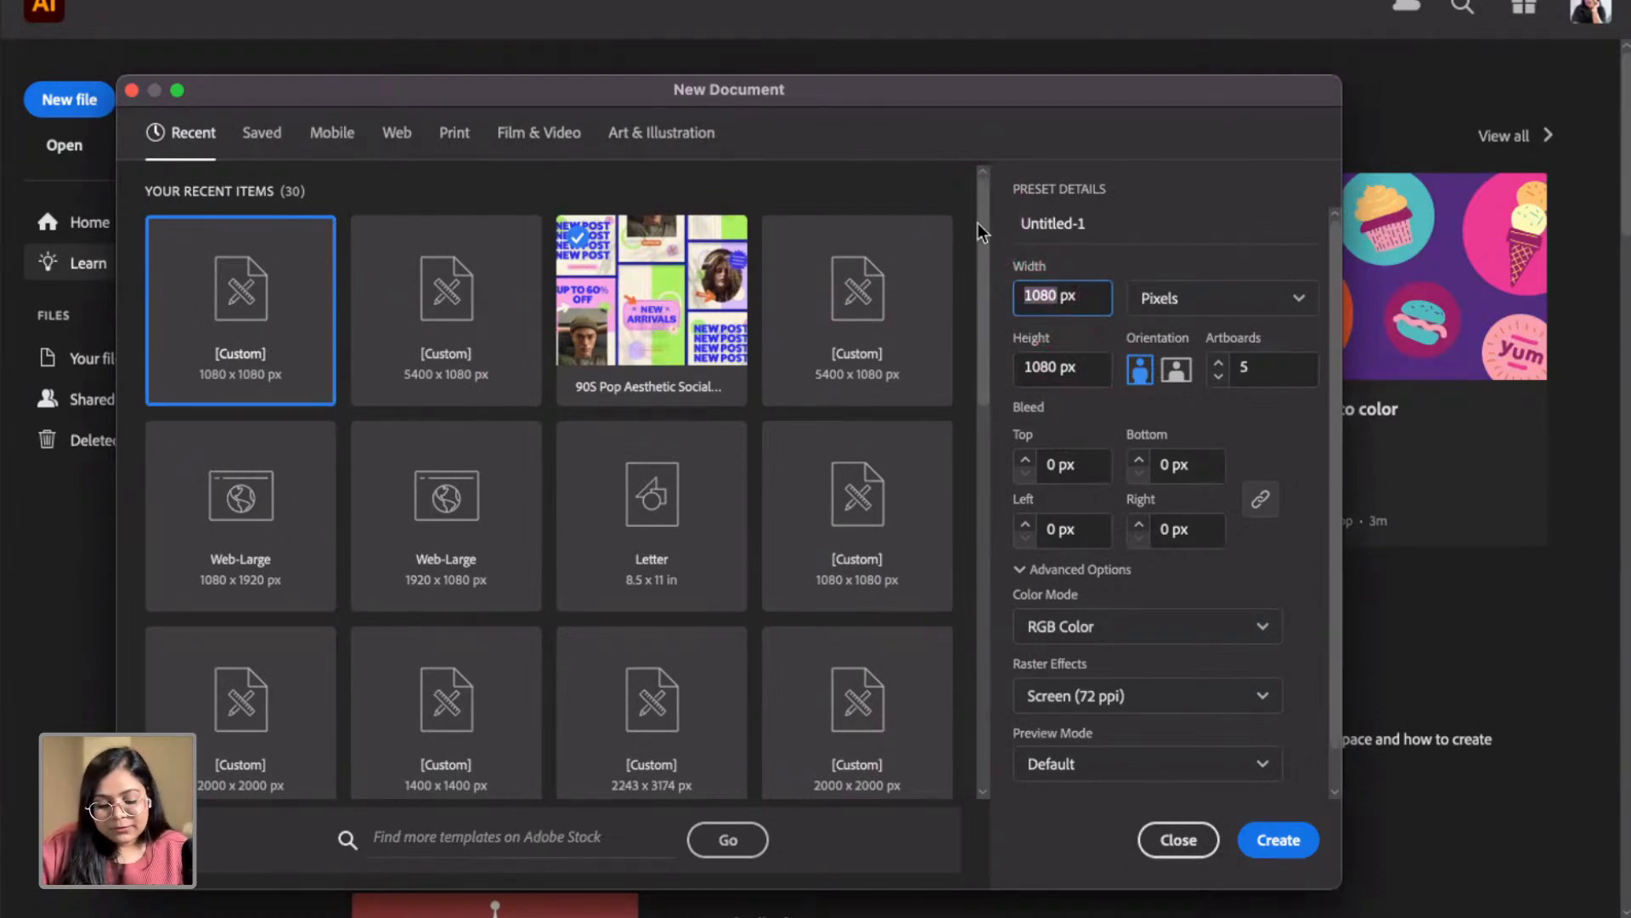
text(54)
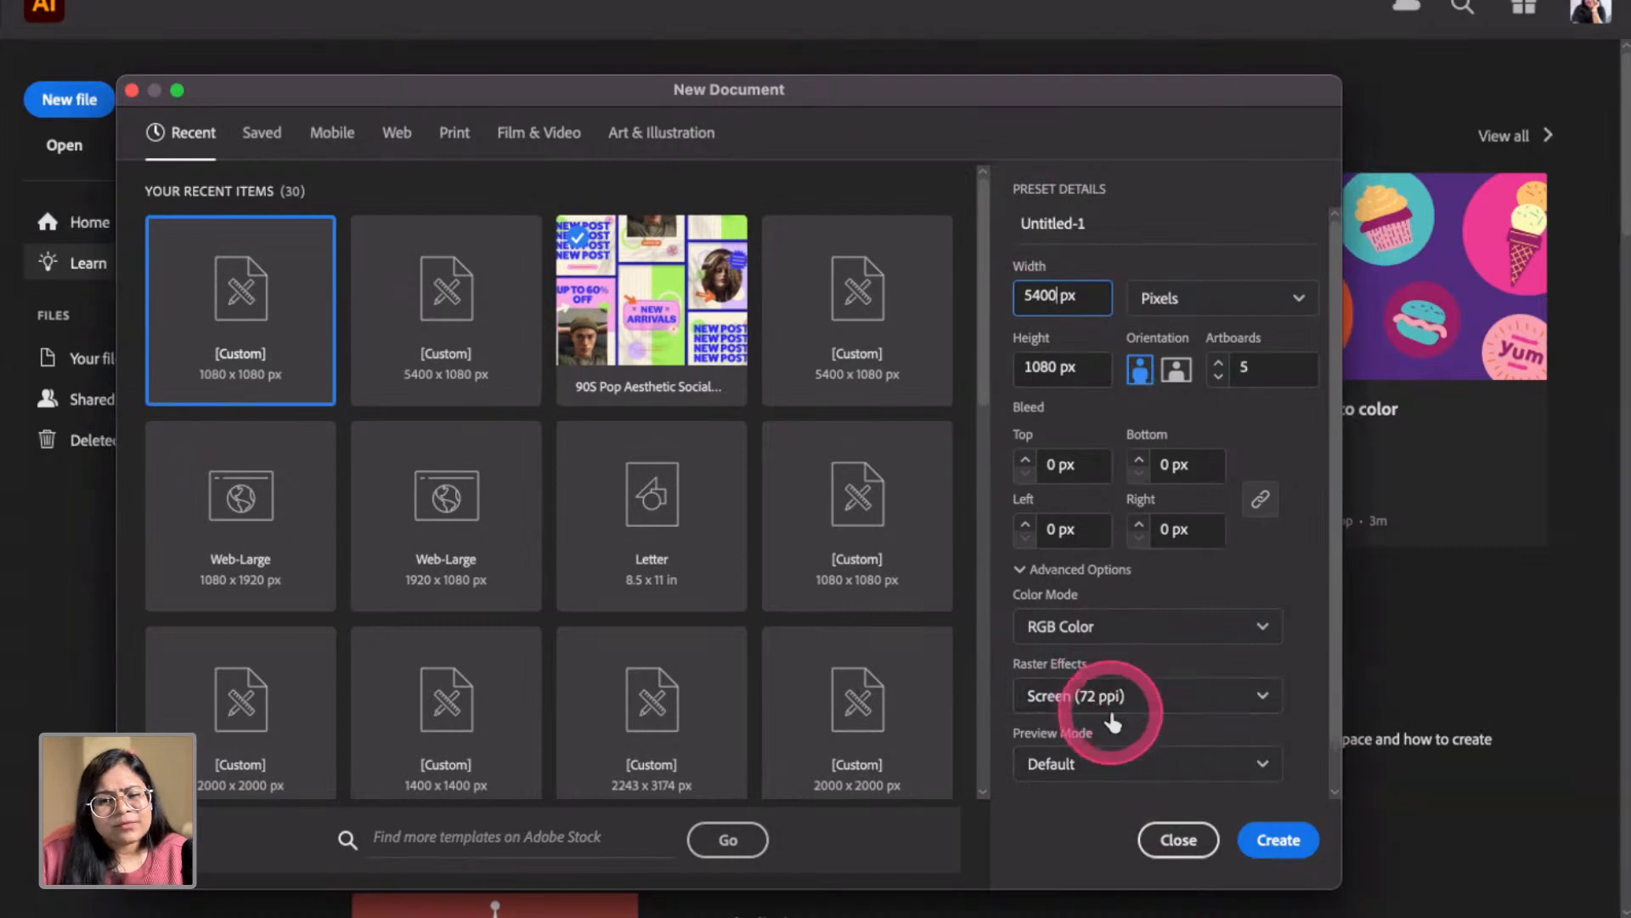
click(1273, 840)
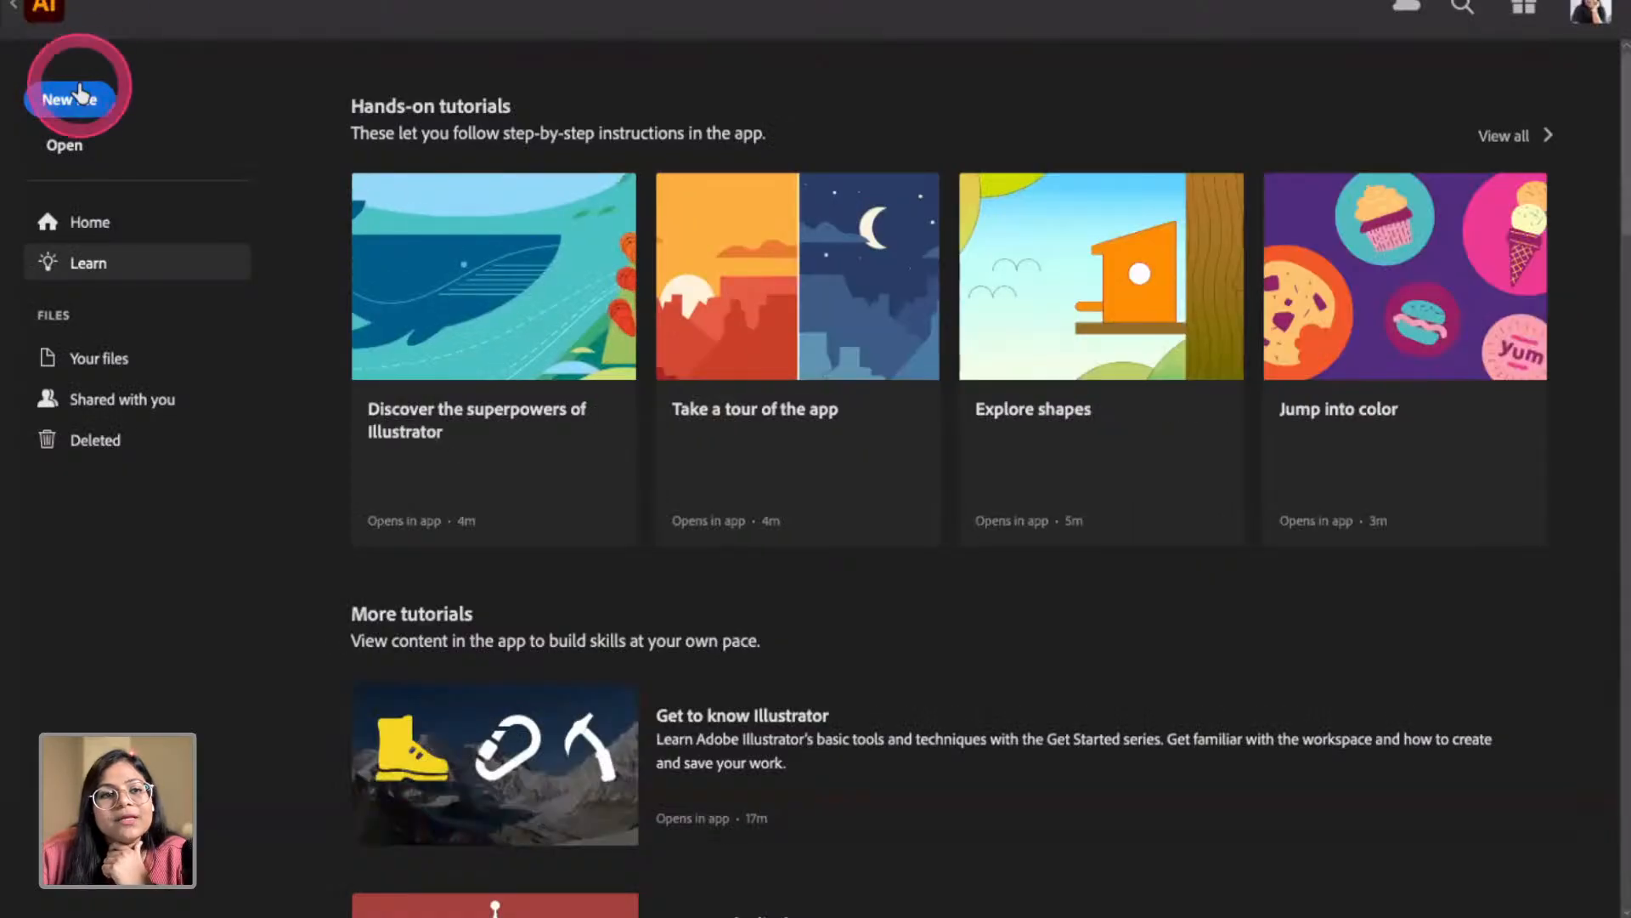
Create another new document measuring 1080 x 1080 px with 5 artboards
click(70, 99)
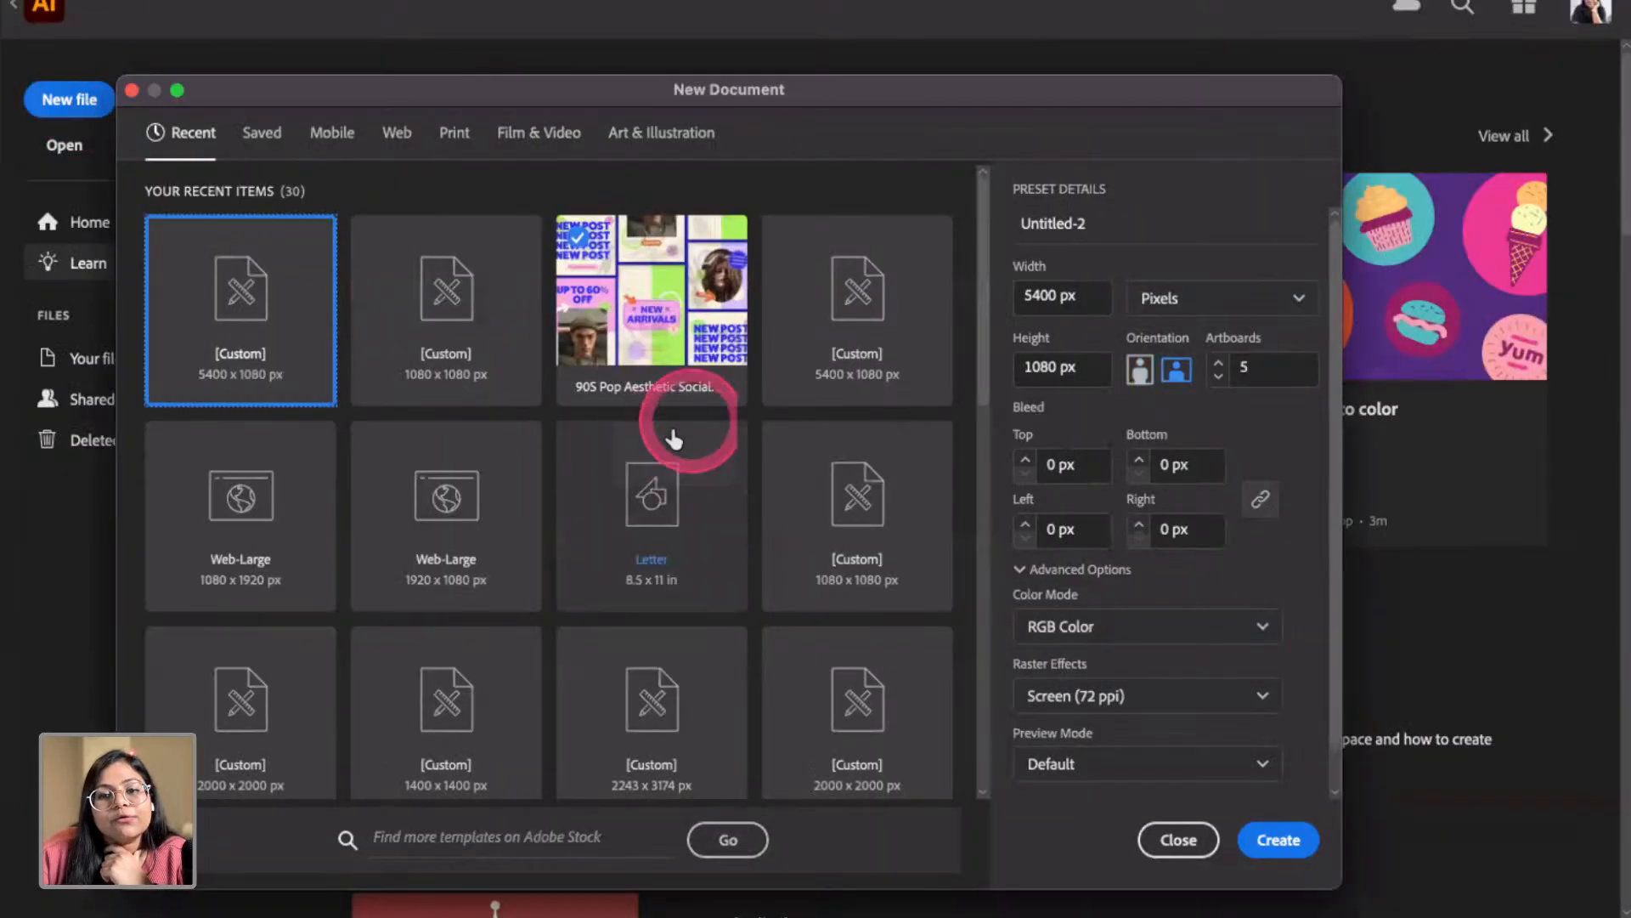
drag(1056, 297, 1015, 301)
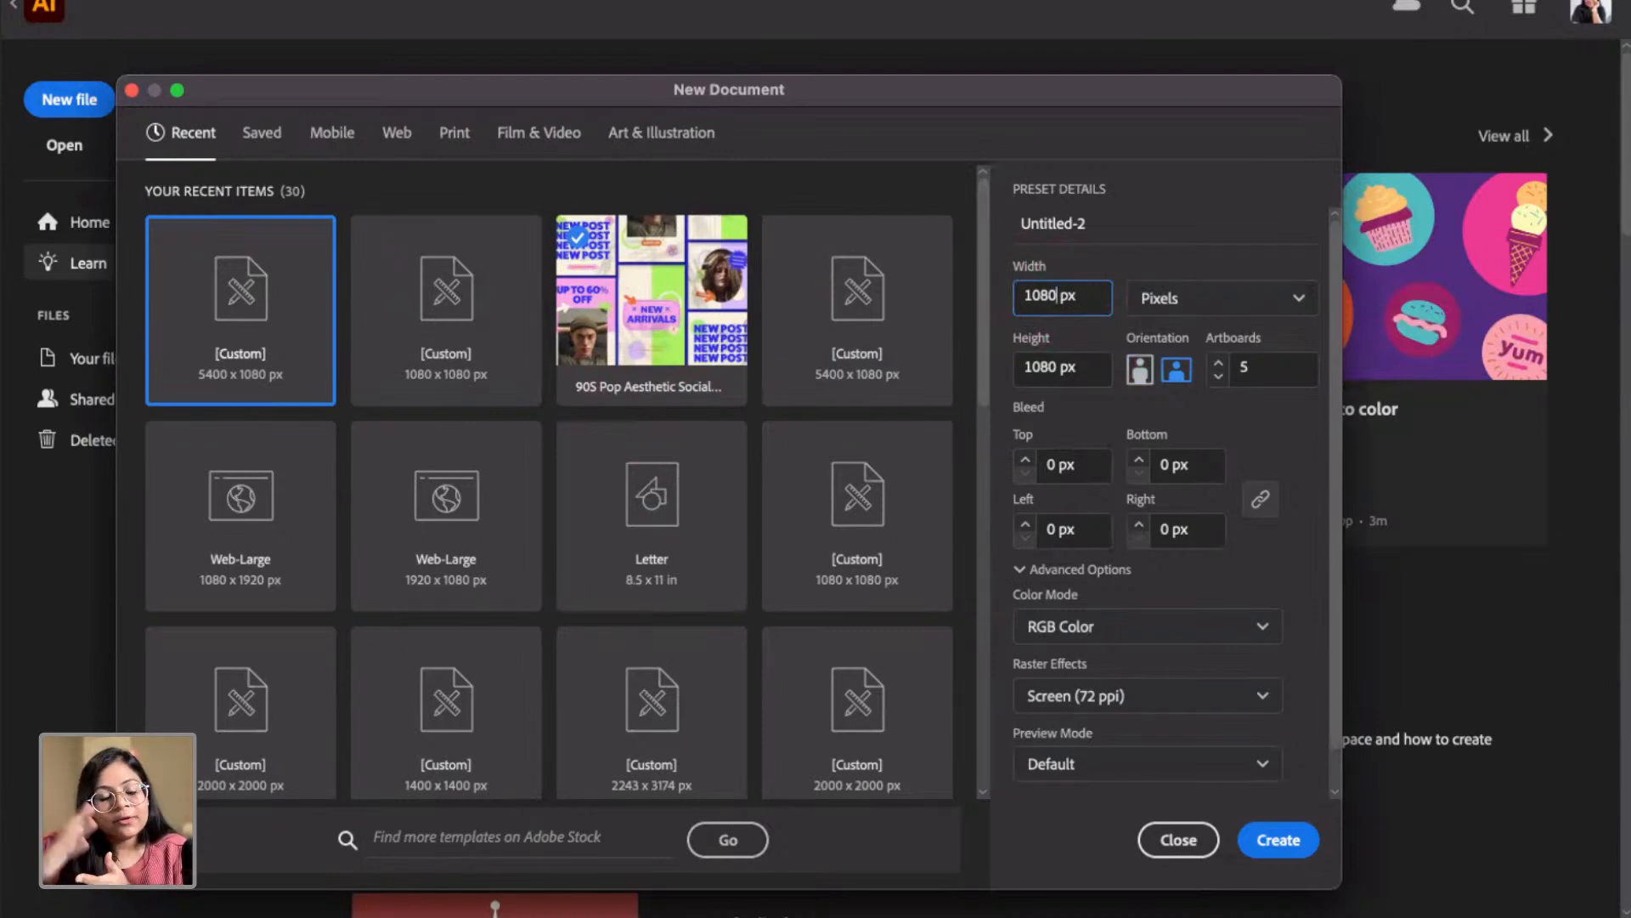
click(1220, 374)
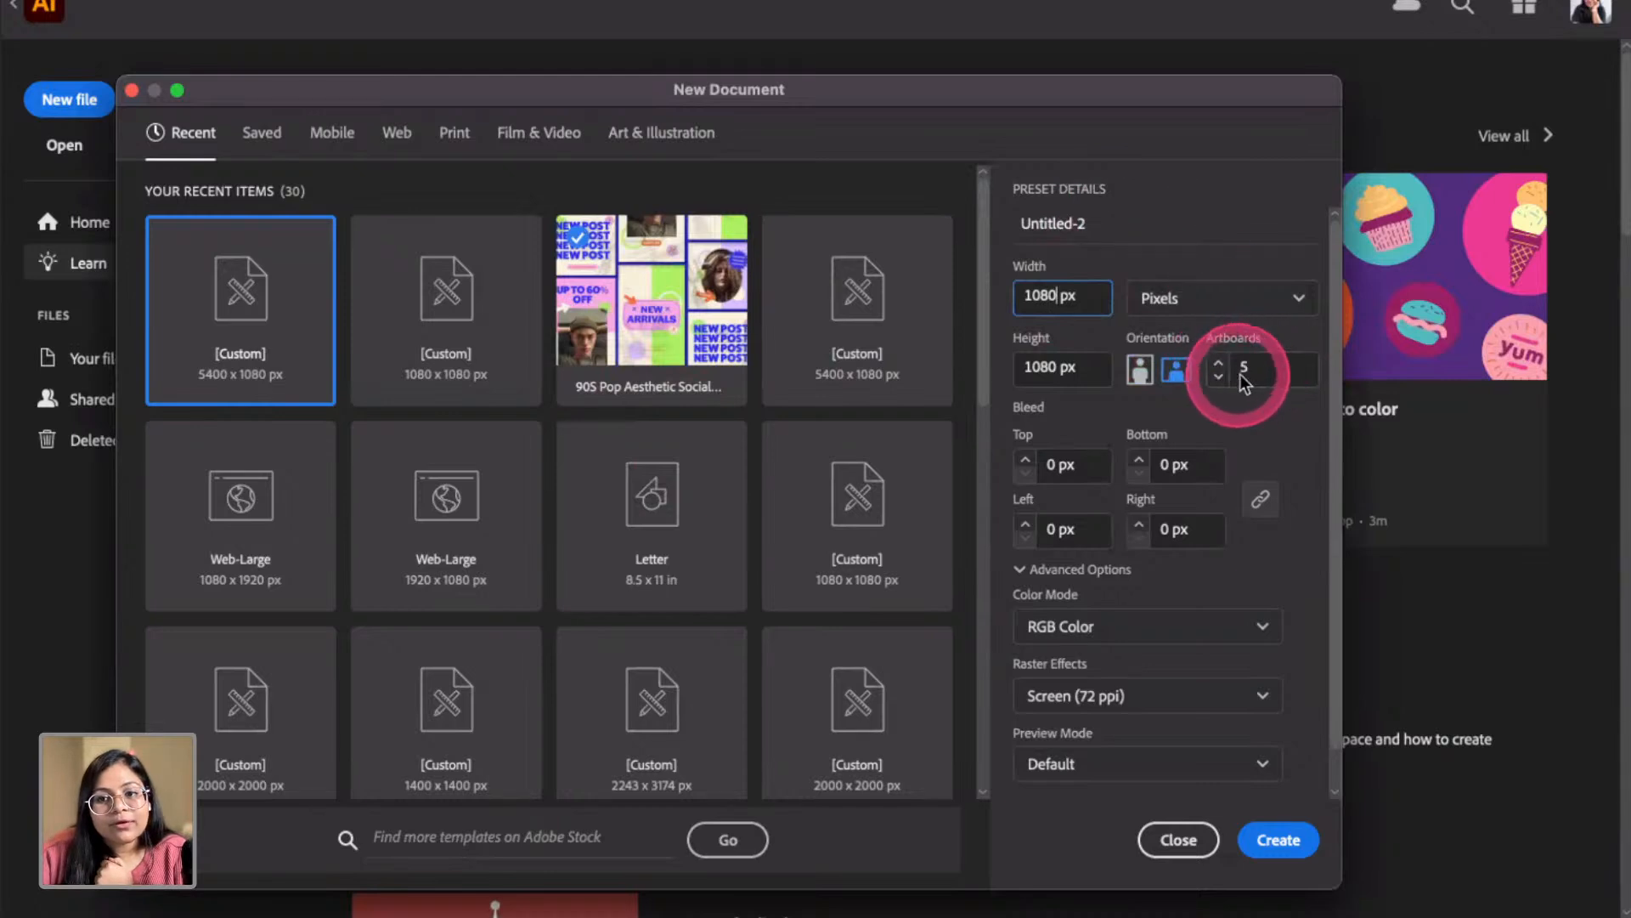
click(1220, 365)
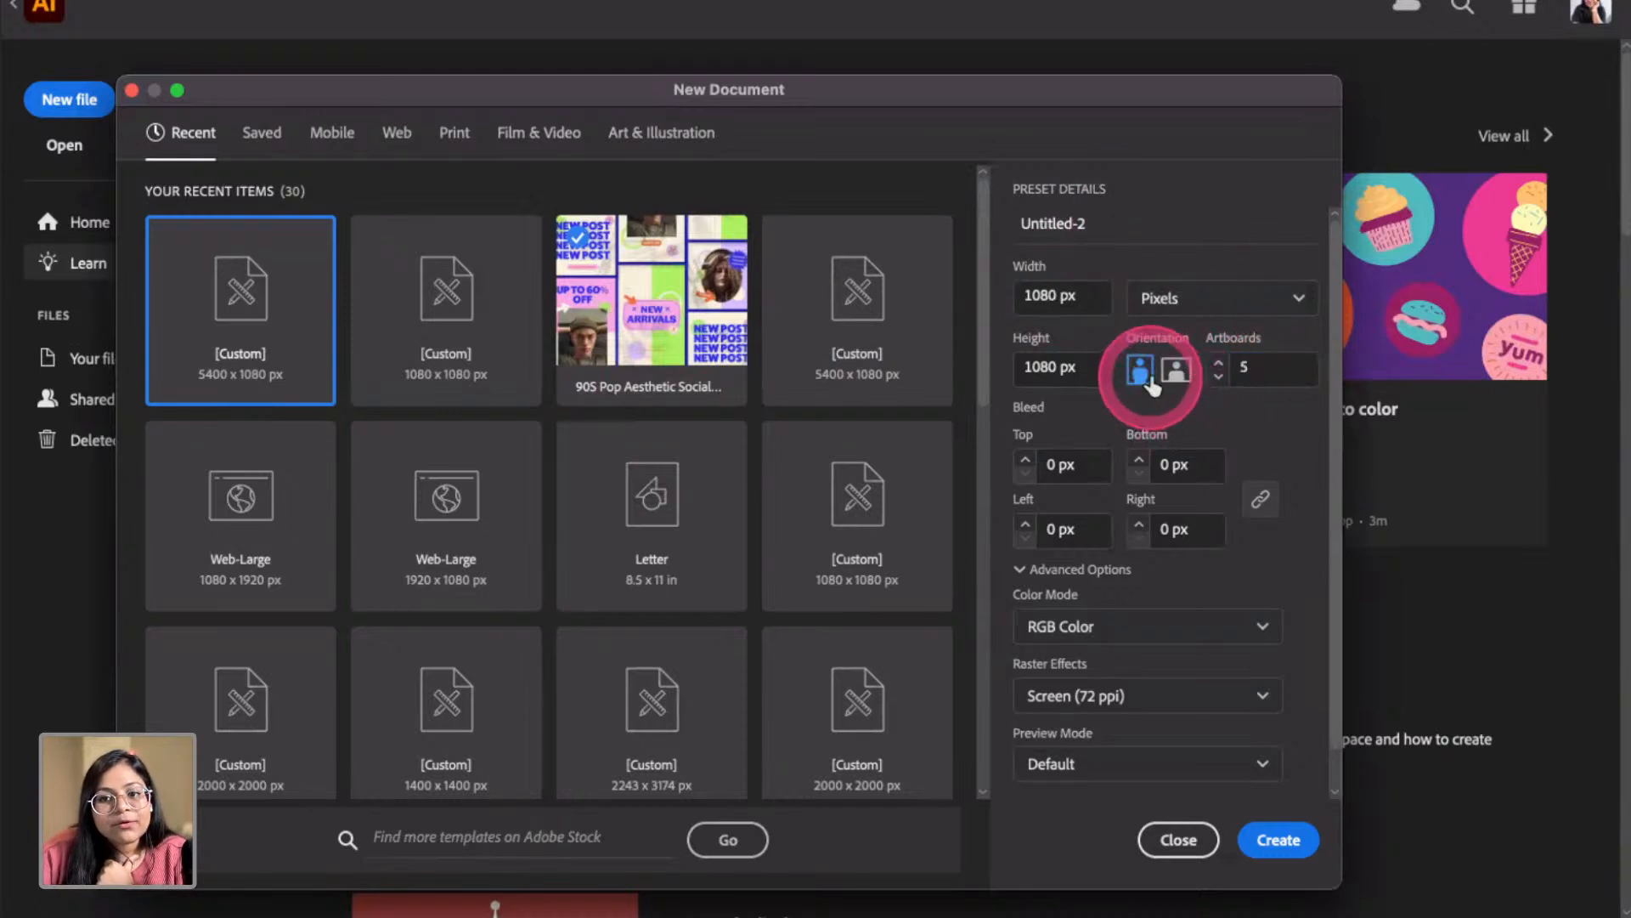
click(1278, 839)
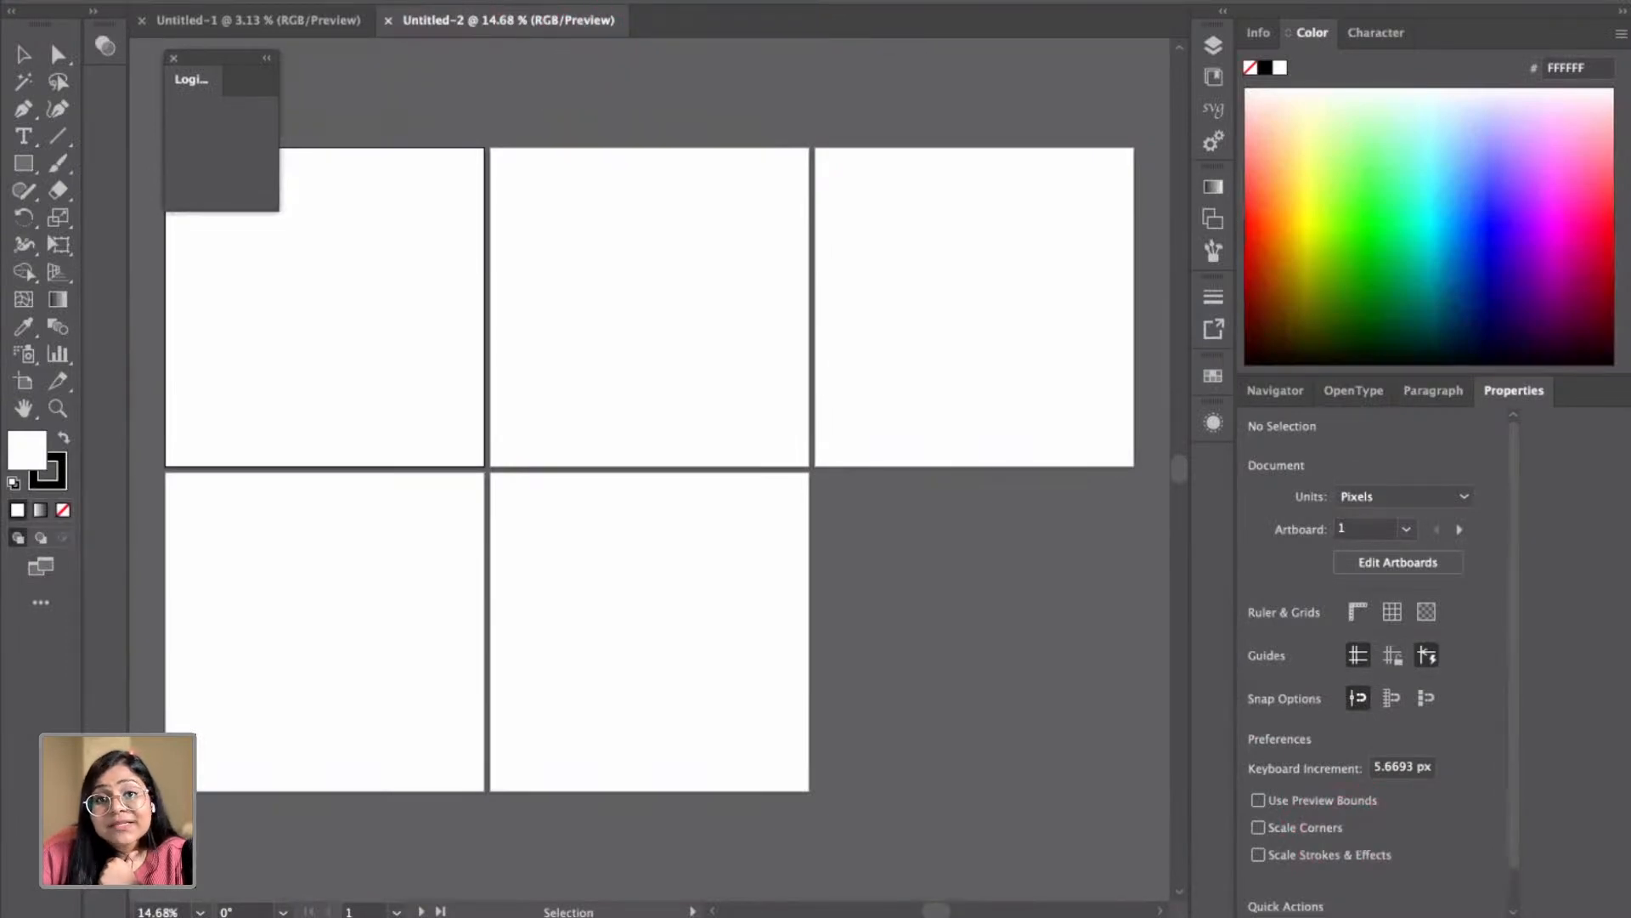
Rearrange all artboards into a single left-to-right row with 0 px spacing
click(579, 0)
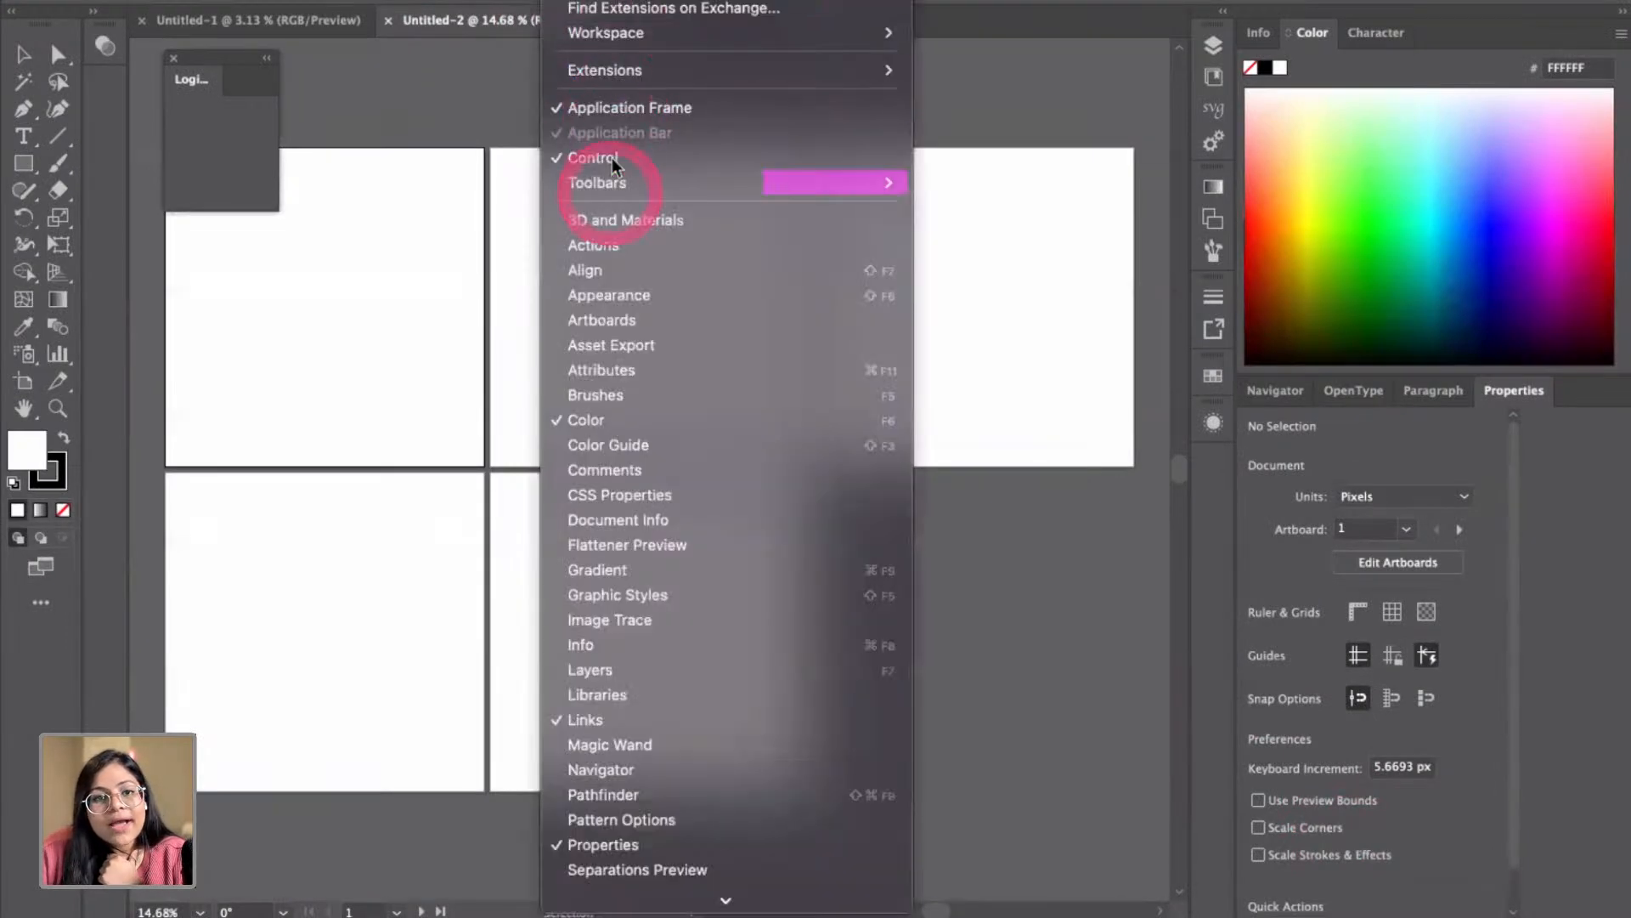
click(626, 321)
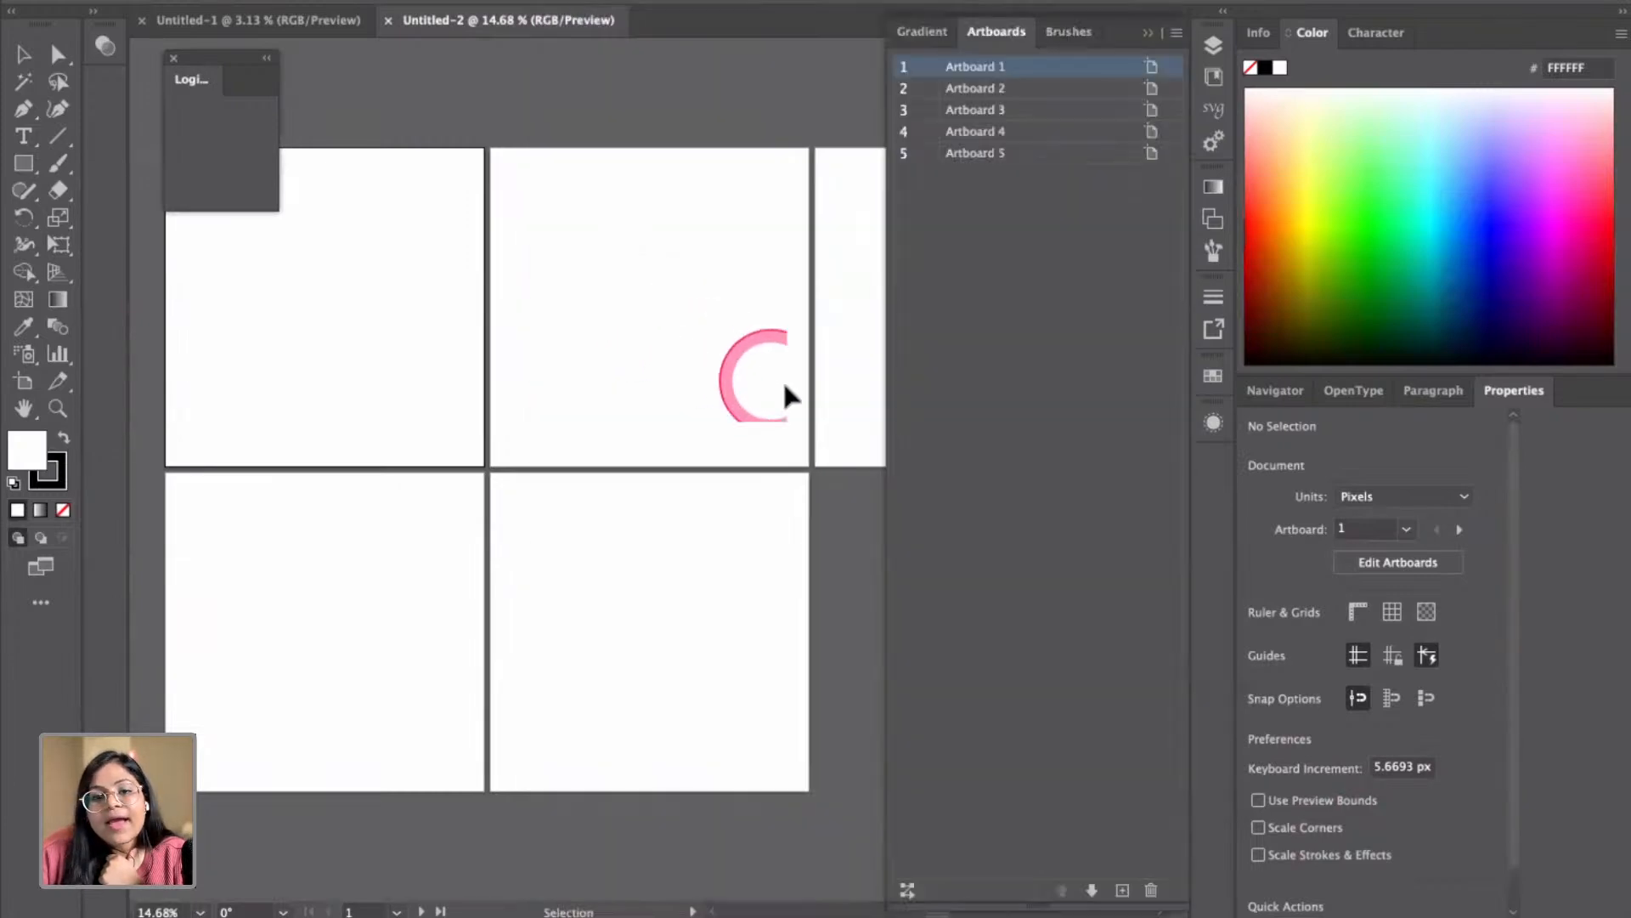
click(1177, 34)
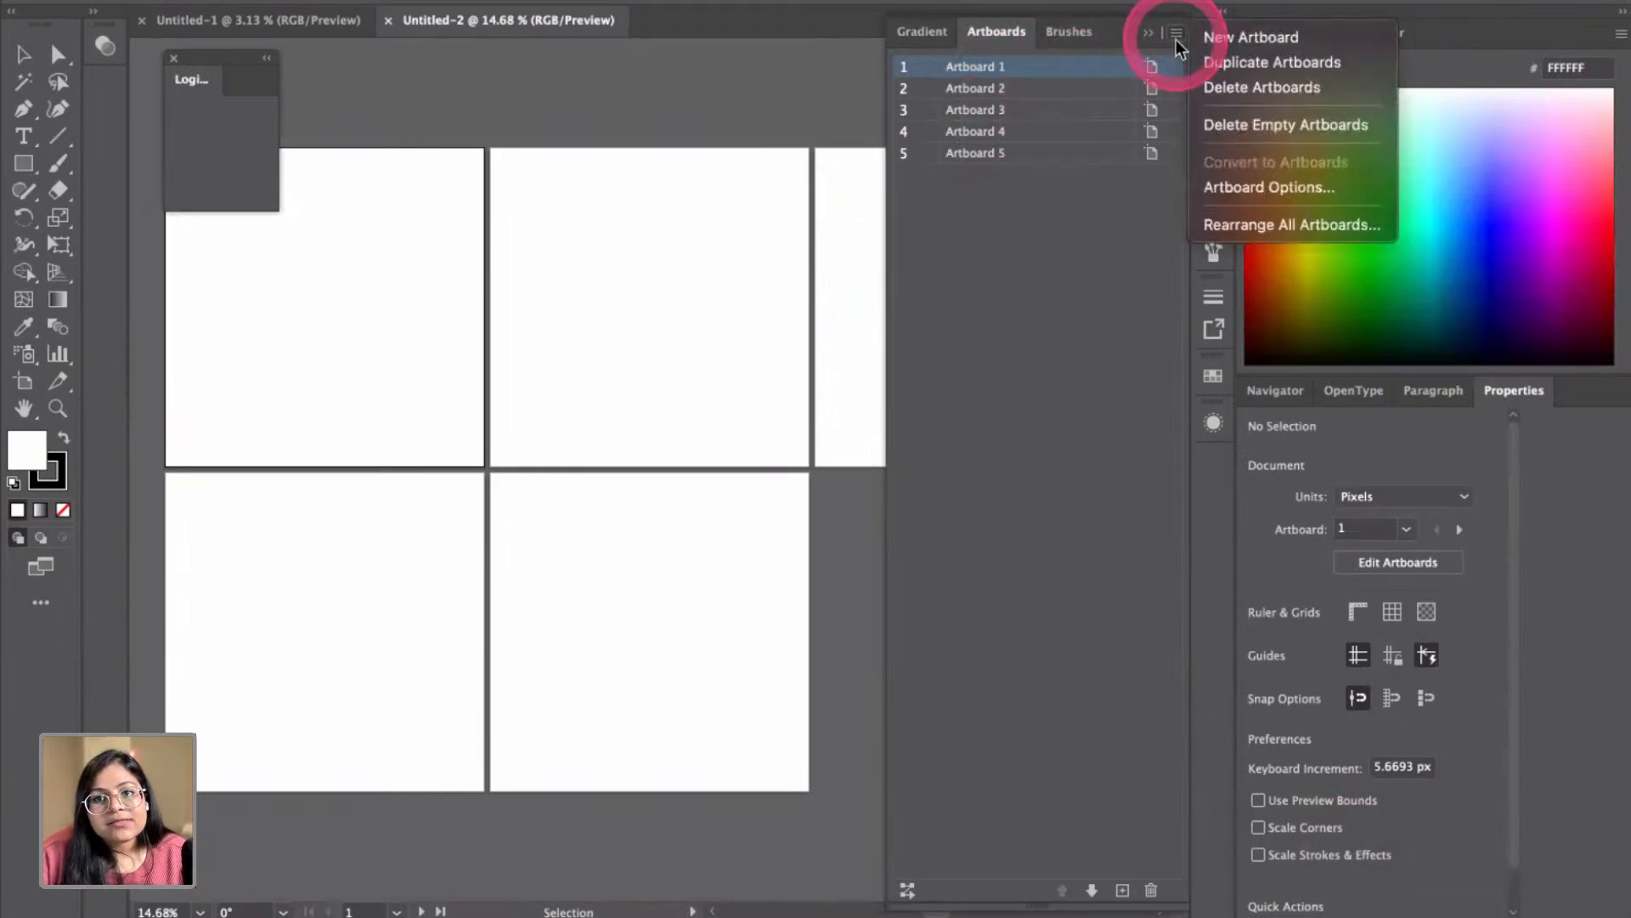
click(1268, 228)
drag(866, 285, 760, 292)
click(712, 374)
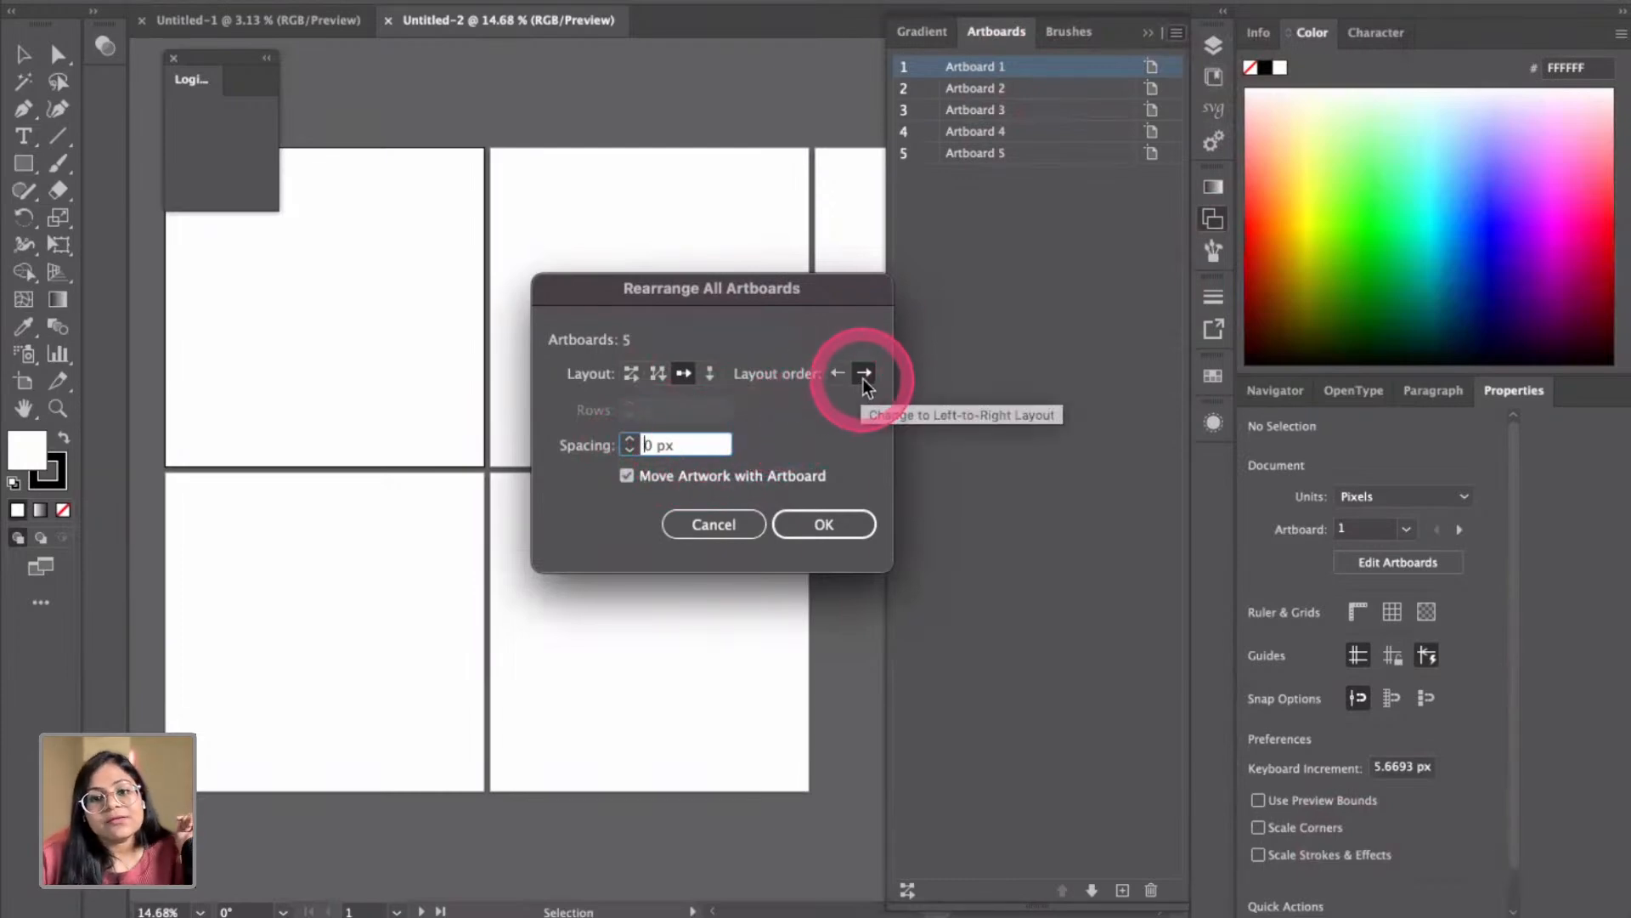
click(824, 524)
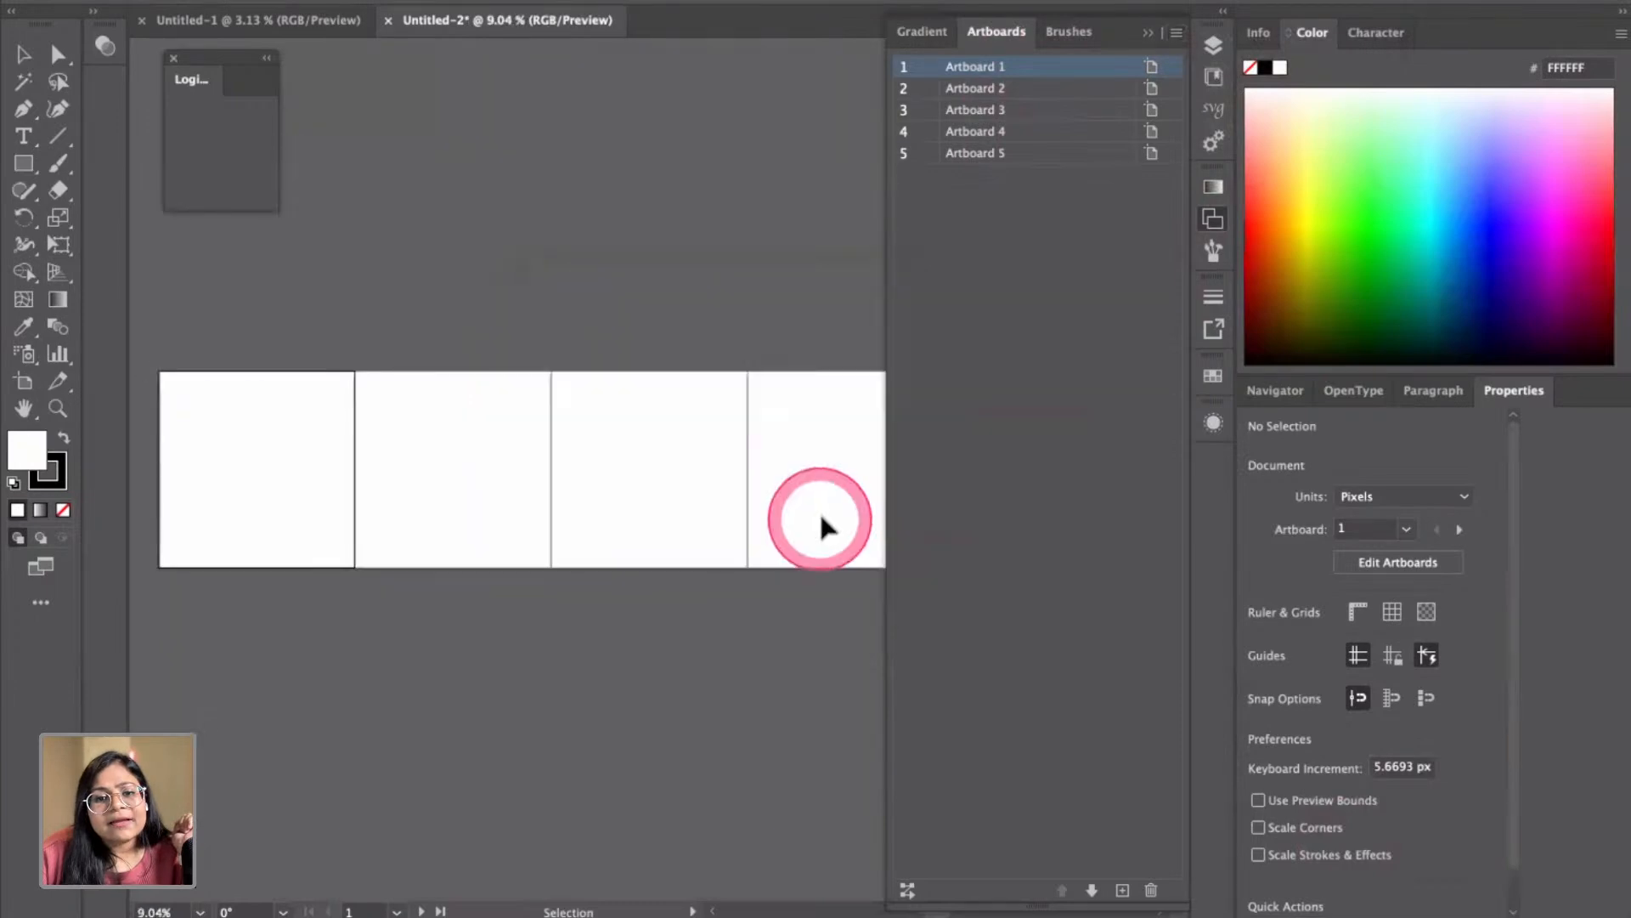
click(1147, 36)
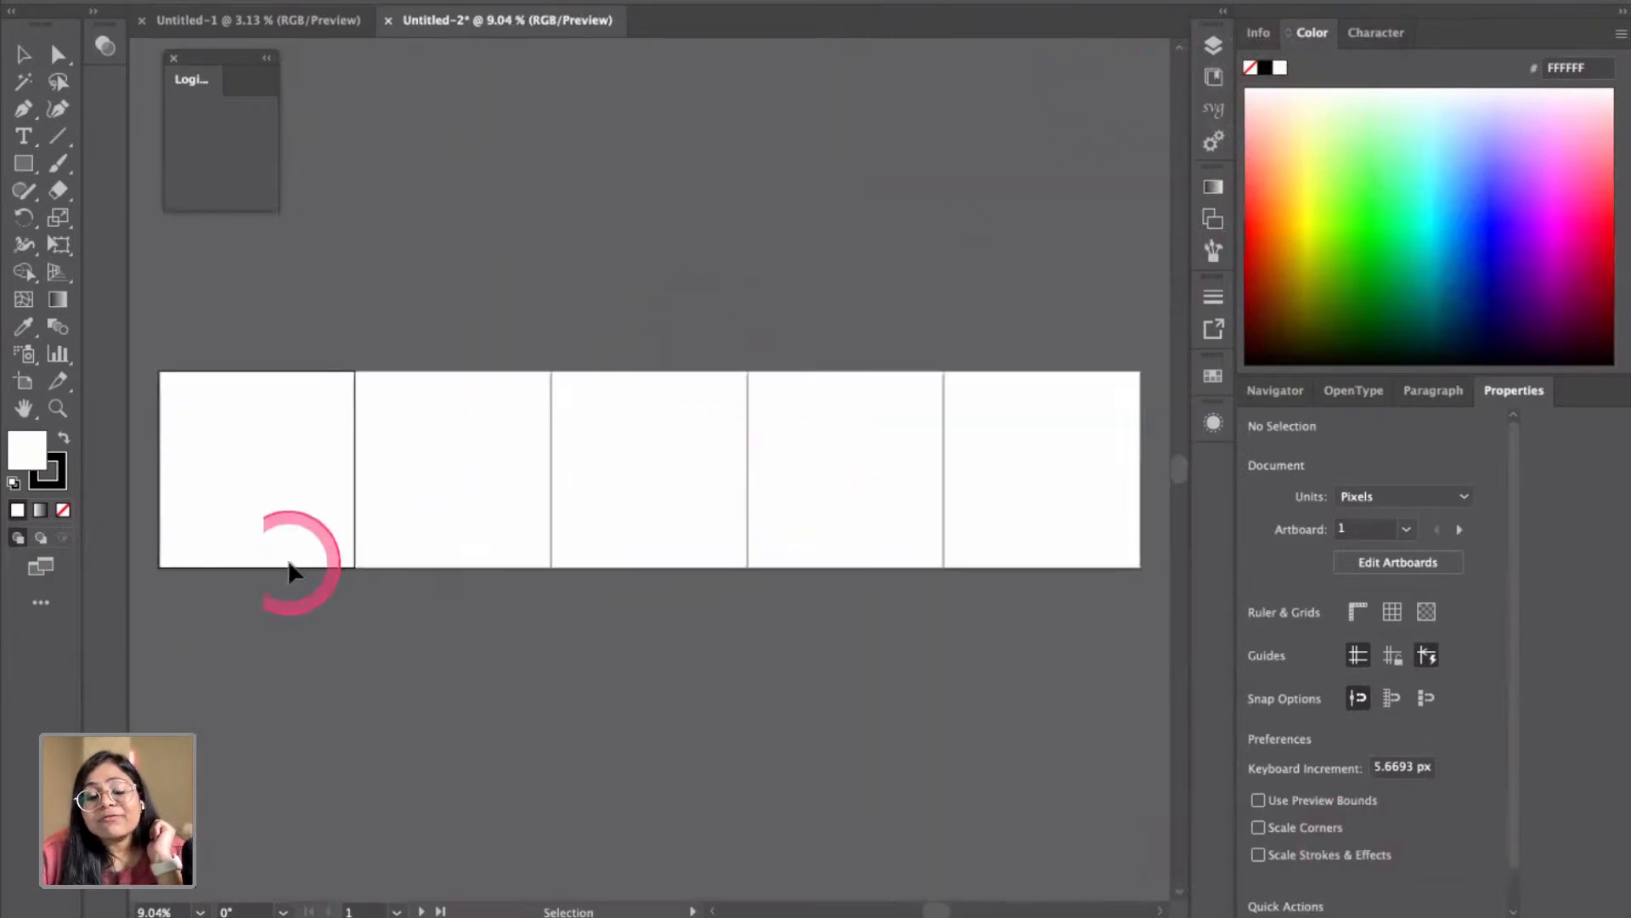
Bring the exported carousel PNG into the document and place it so it spans all five artboards
click(196, 455)
mouse_move(170, 909)
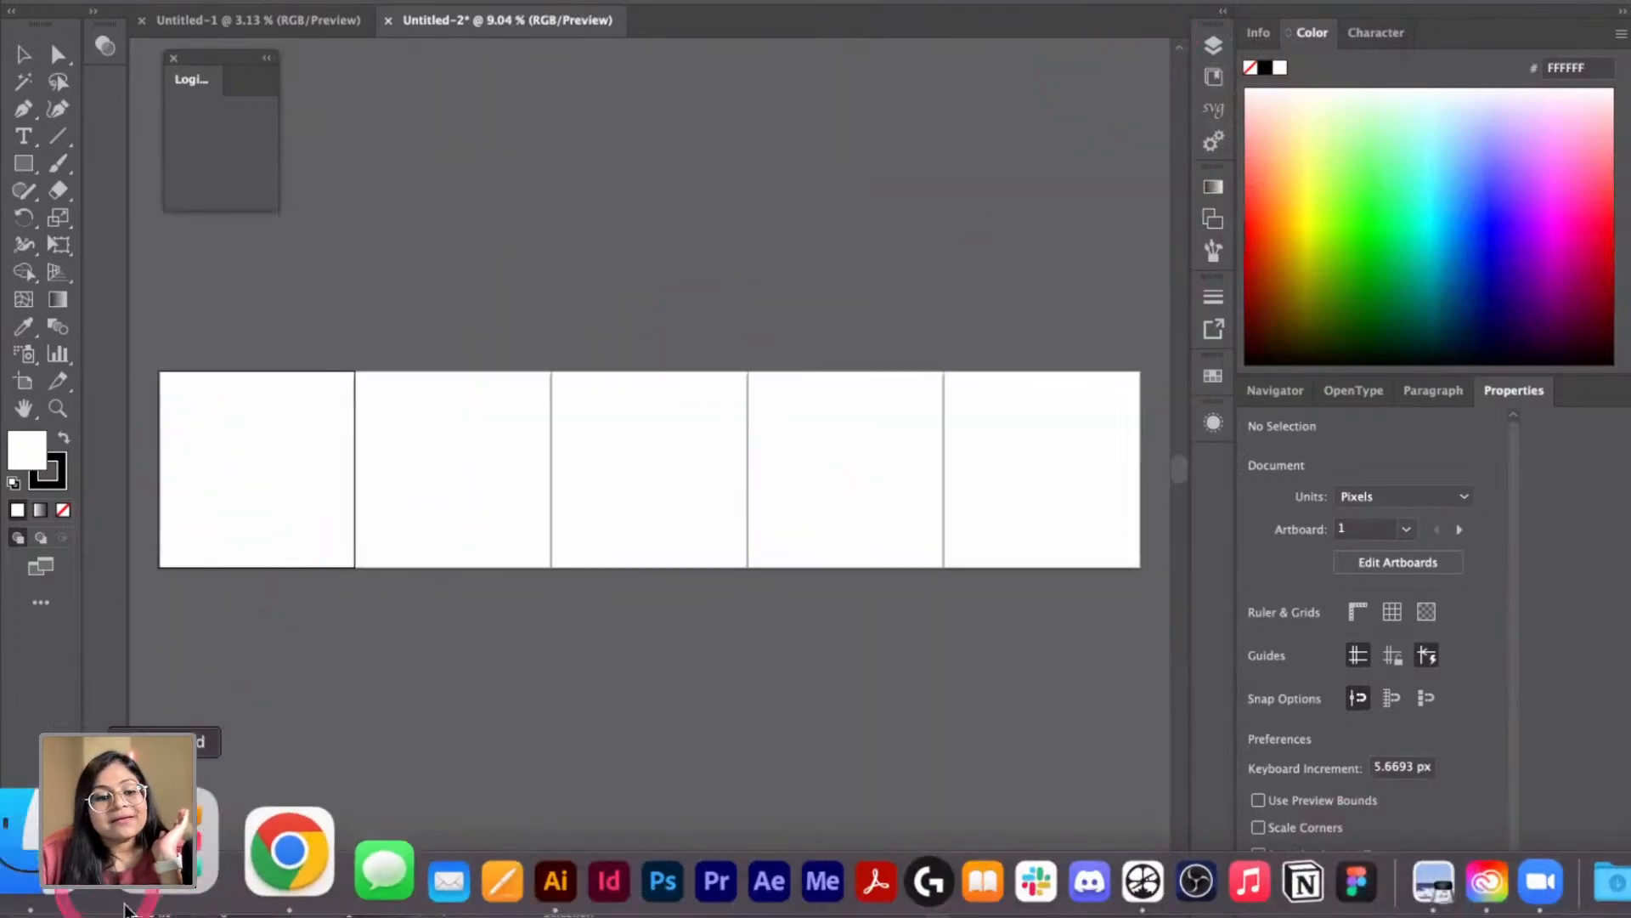
click(78, 854)
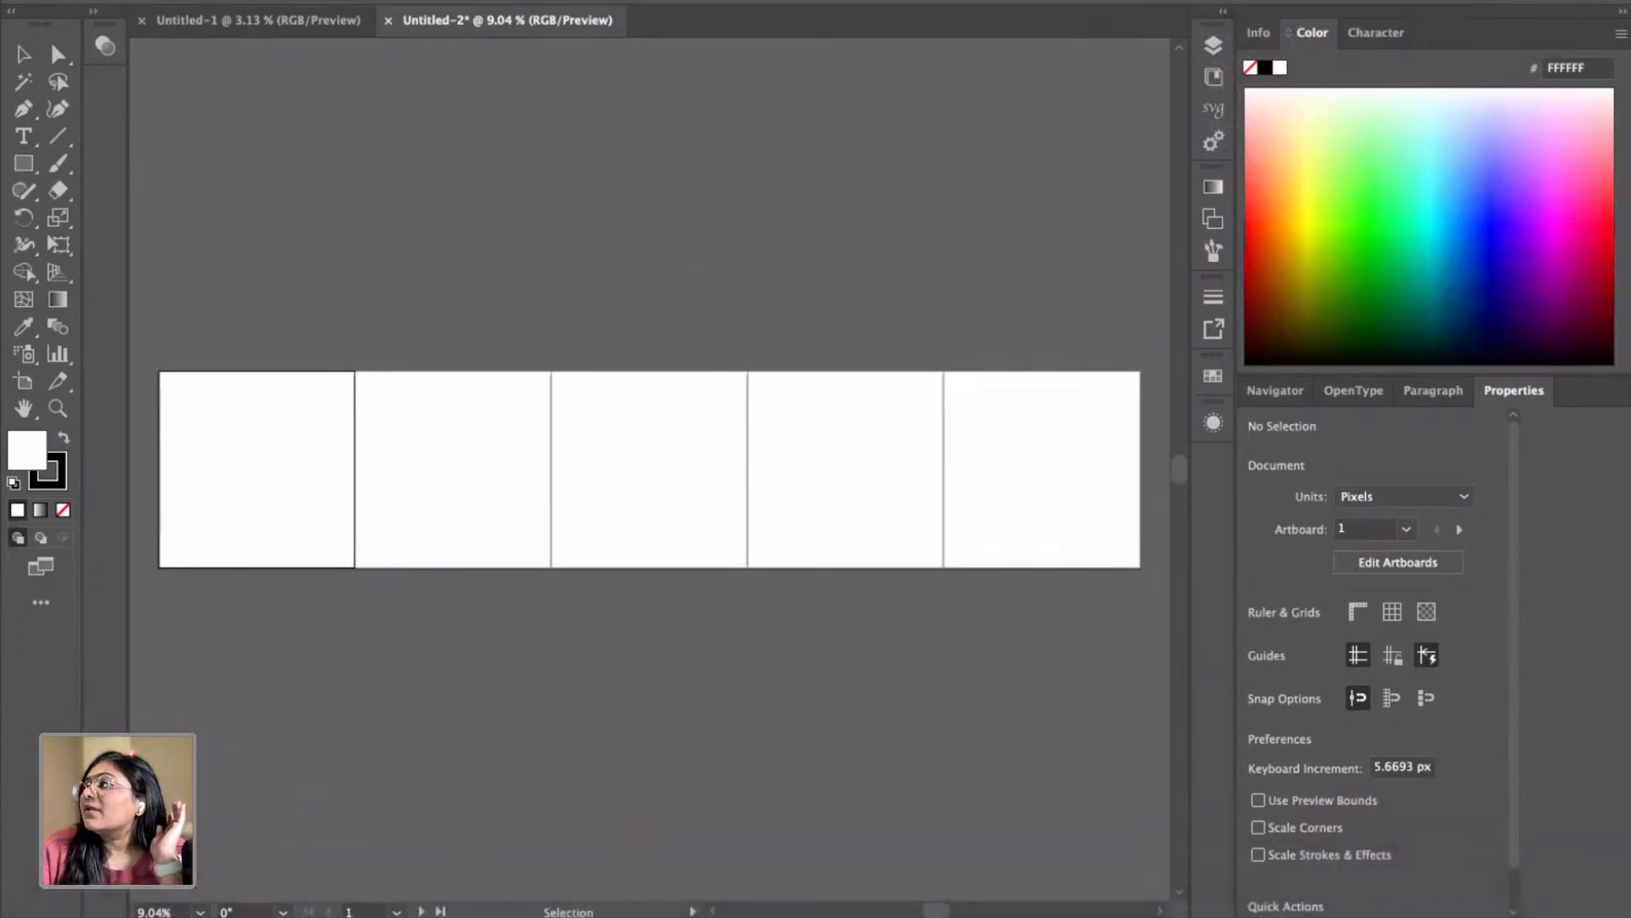
drag(1391, 459, 722, 467)
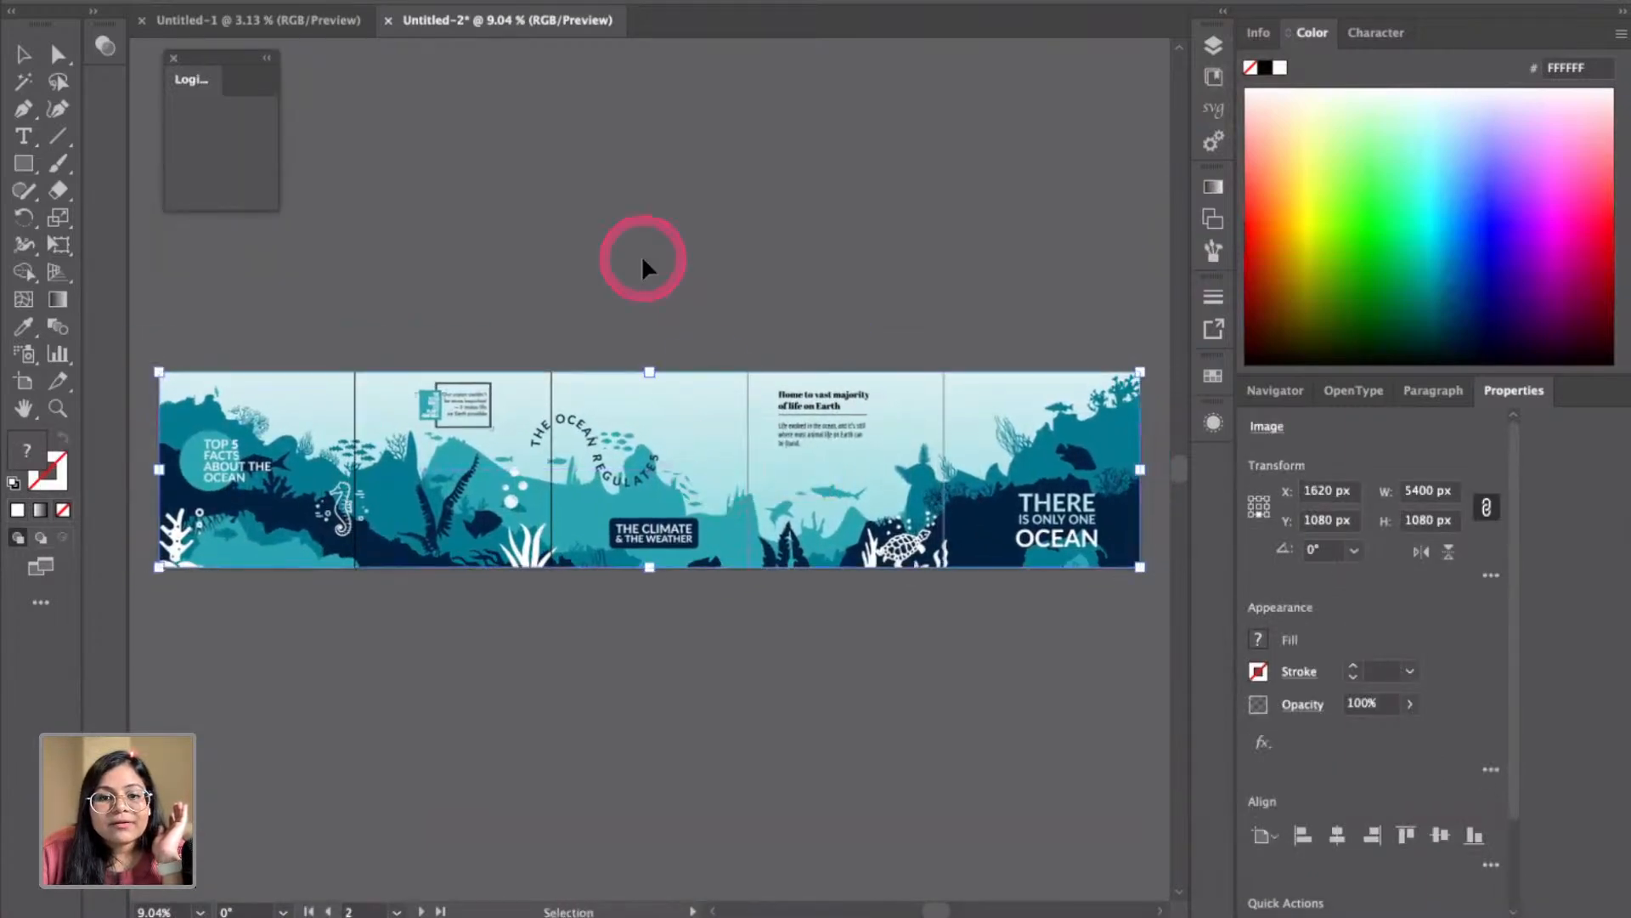
click(645, 268)
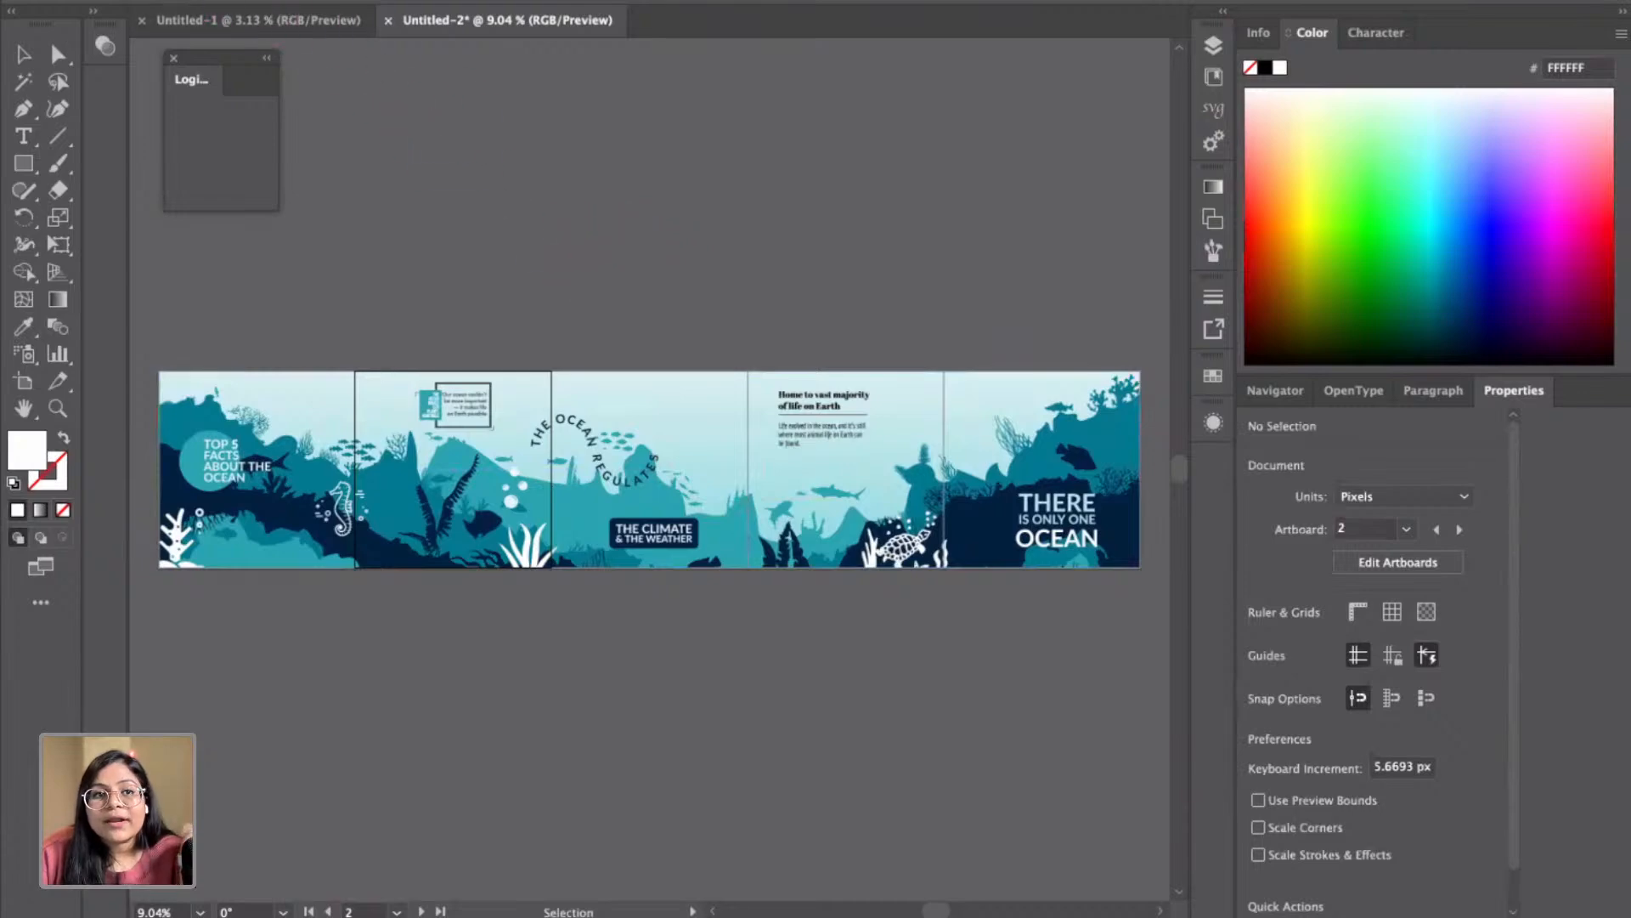
Open Export for Screens and select artboards 1–5 for export
click(305, 369)
click(499, 371)
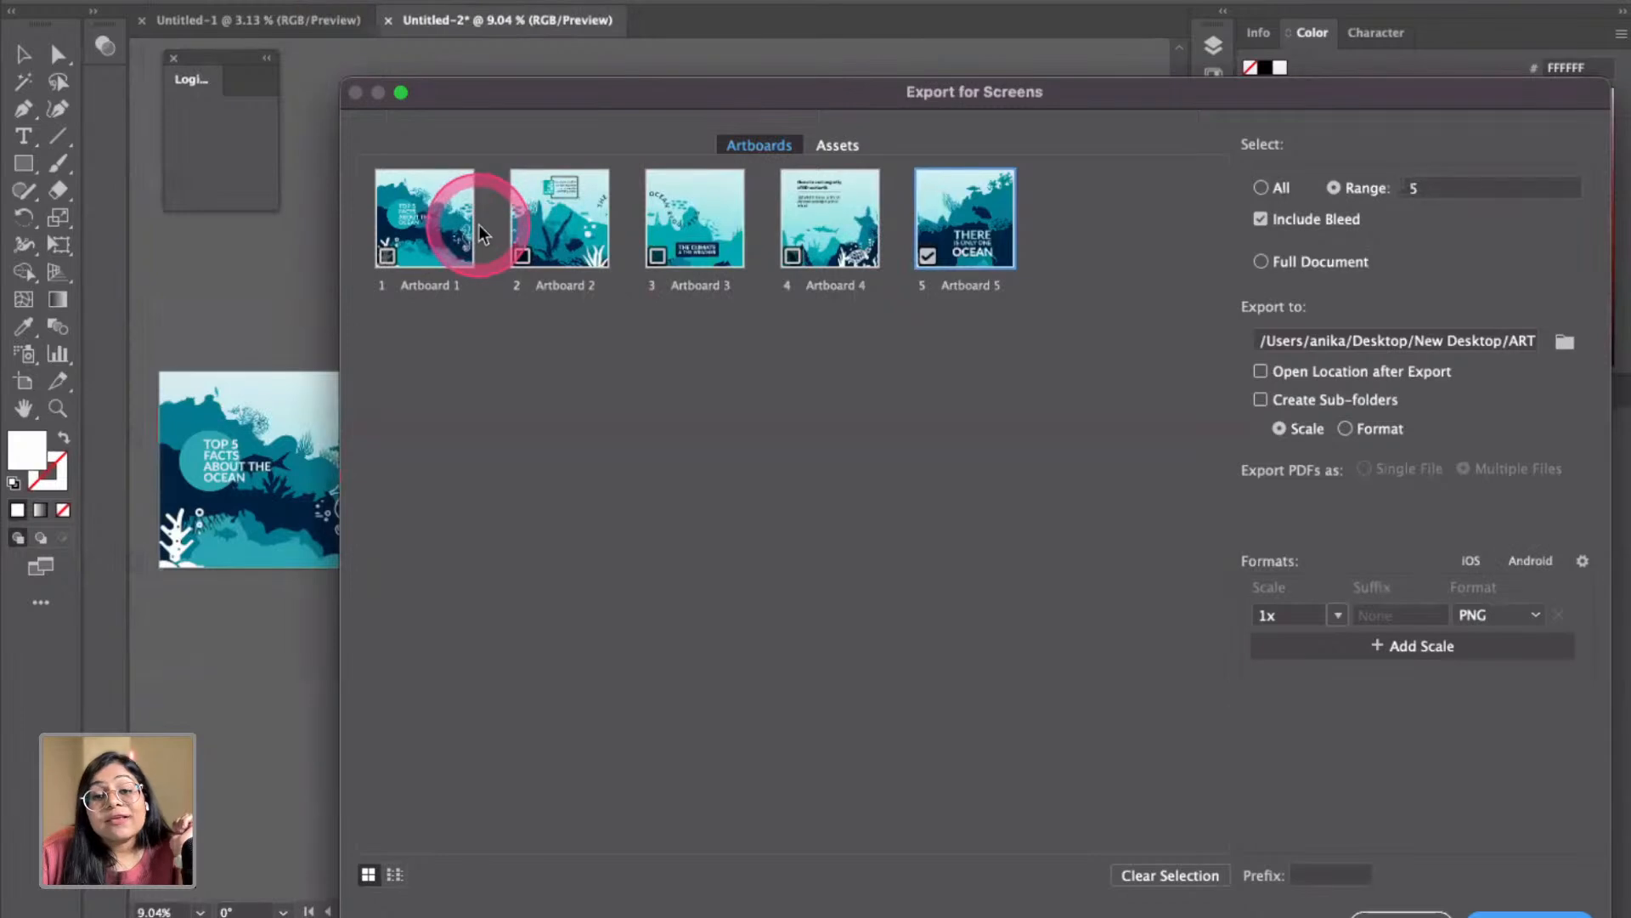
drag(675, 98, 565, 34)
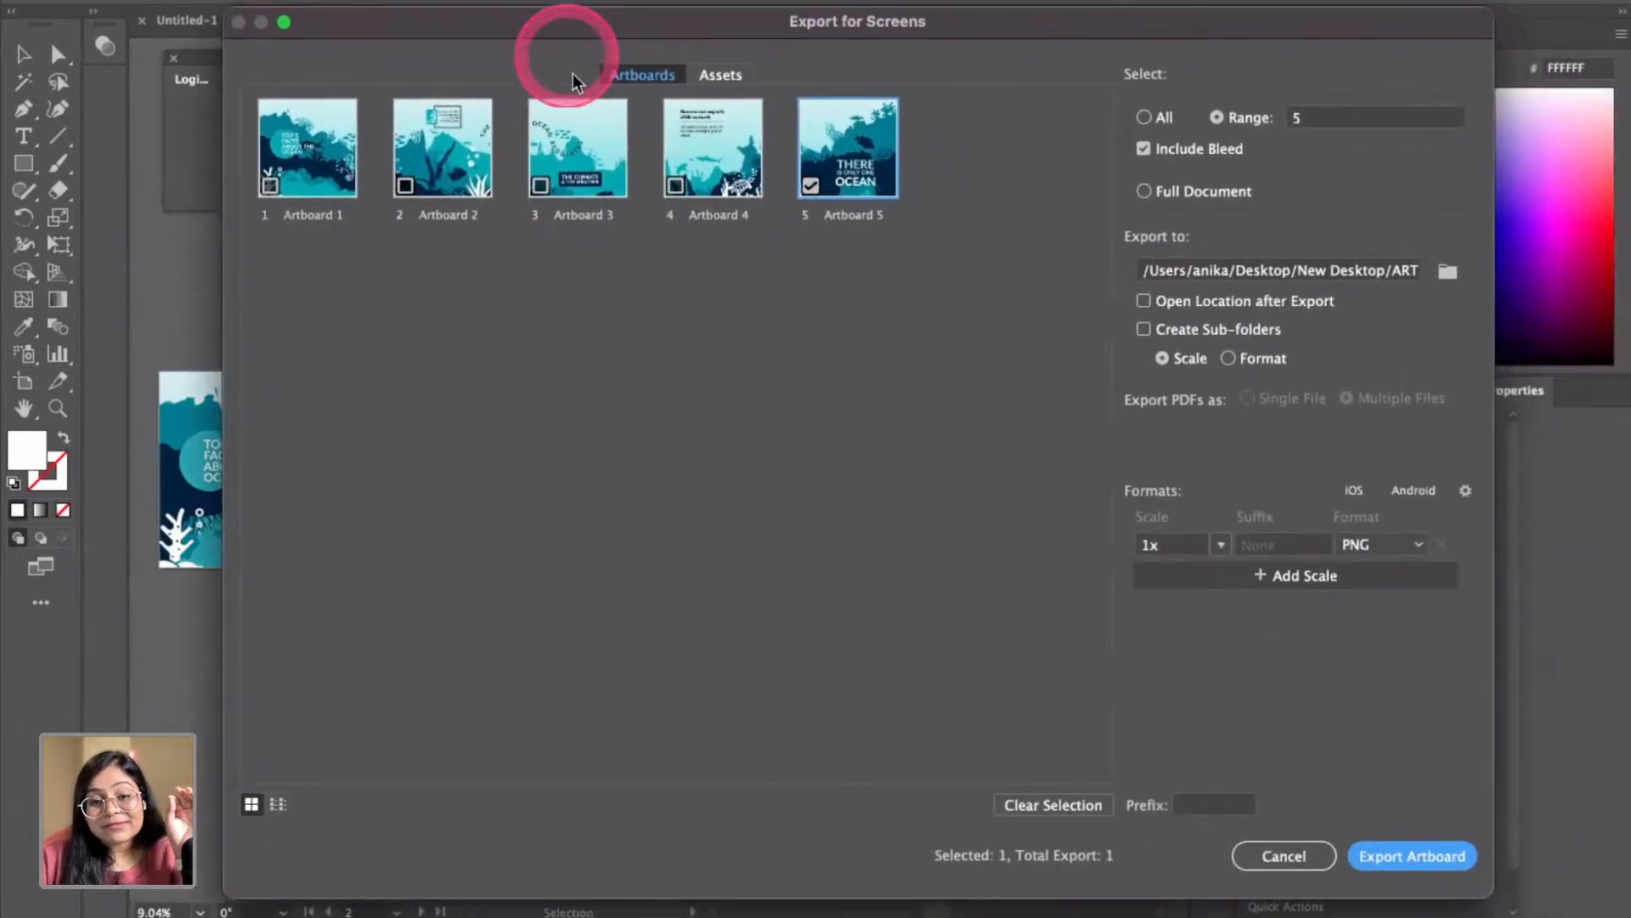
click(331, 150)
click(448, 153)
click(572, 153)
click(680, 170)
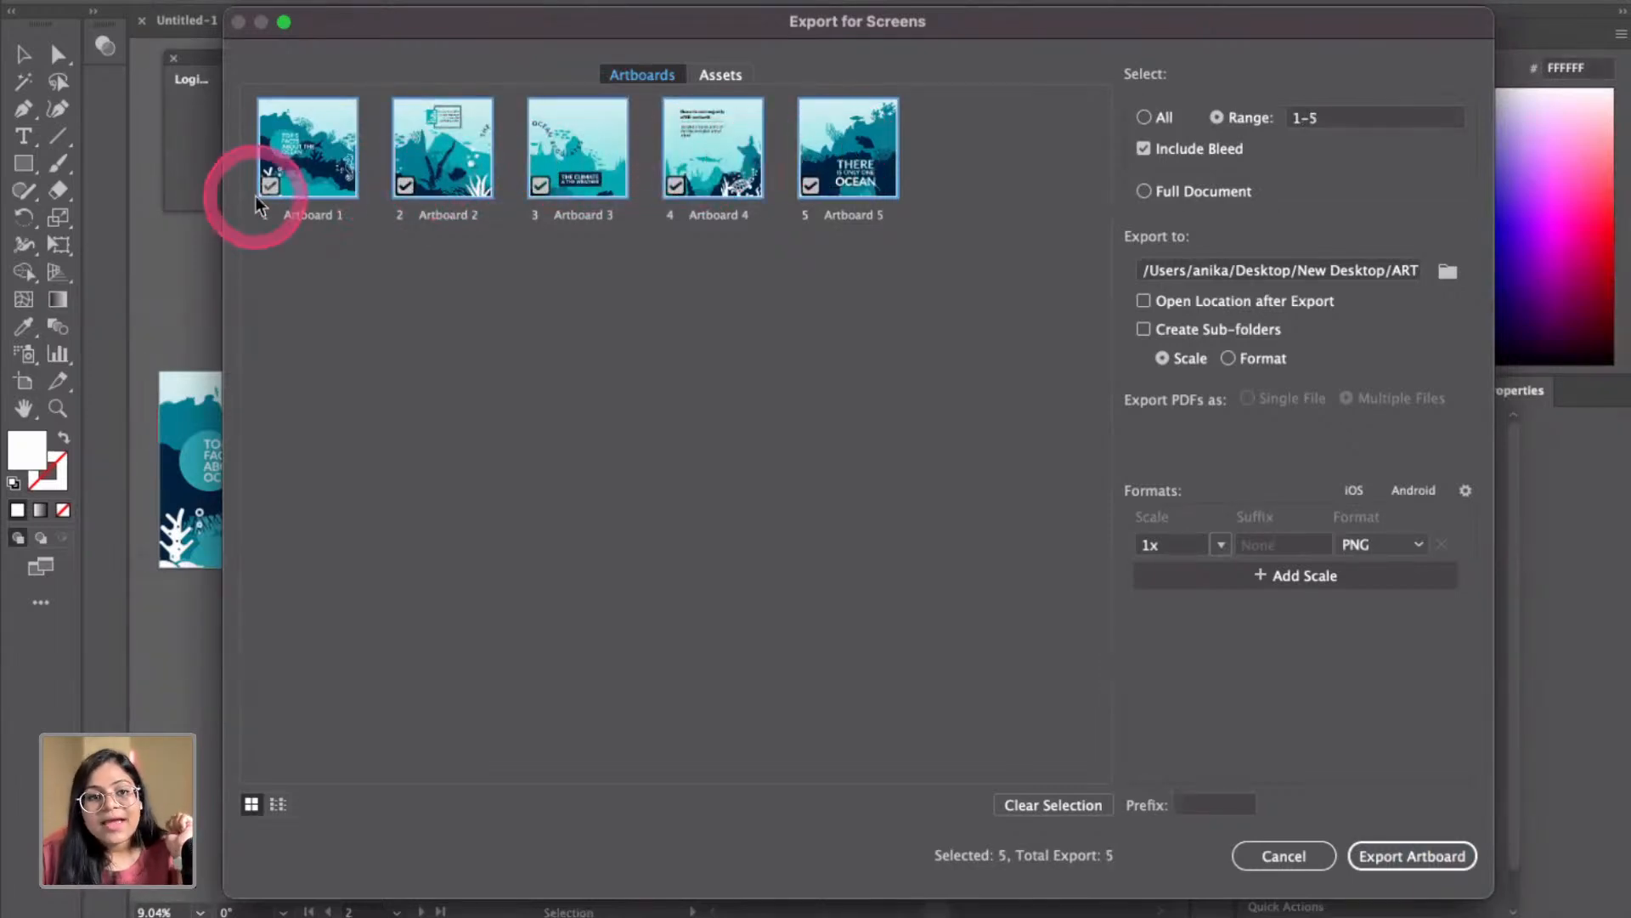
Rename the five artboards 1, 2, 3, 4 and 5 in order and export them as PNG at 1x scale
double_click(322, 216)
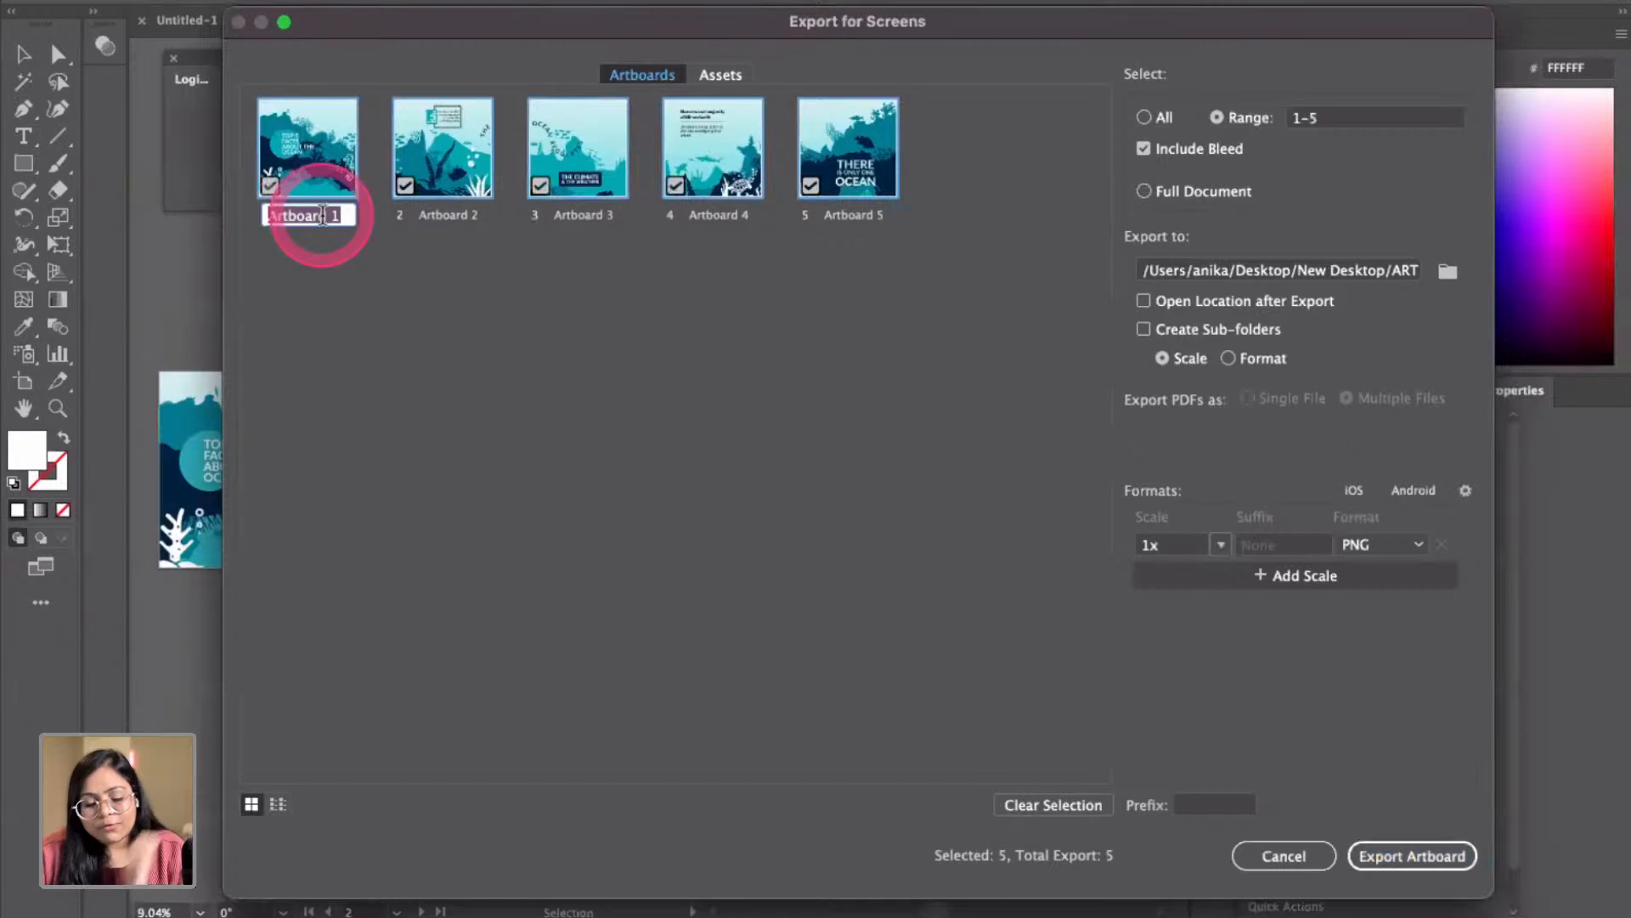
text(1)
double_click(429, 216)
text(2)
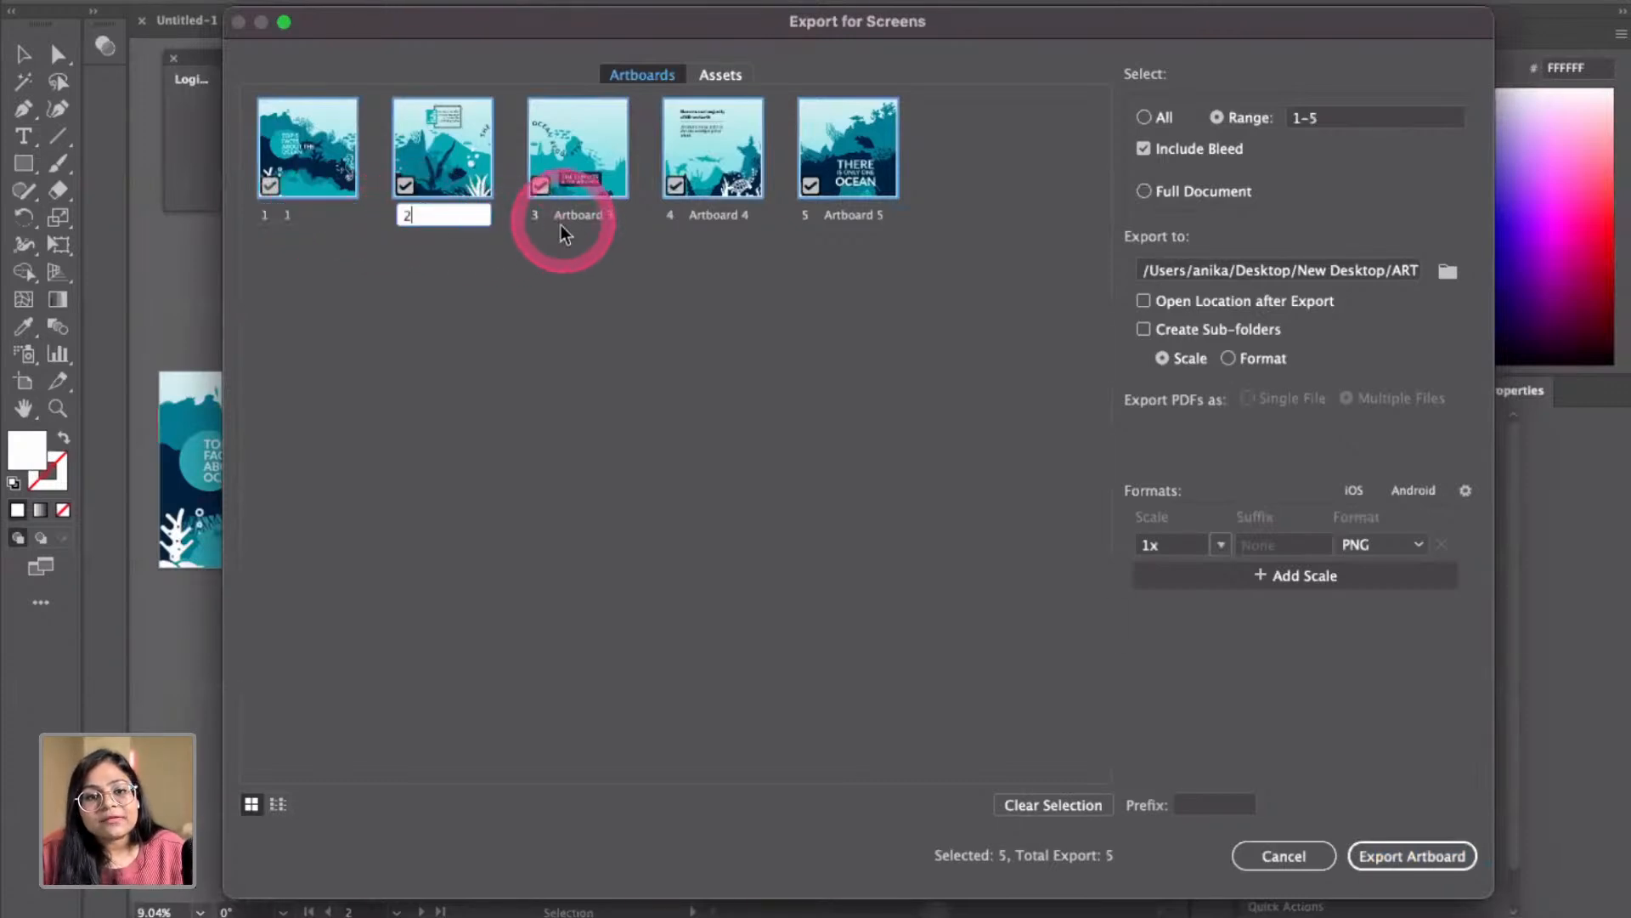
double_click(583, 215)
text(3)
double_click(712, 214)
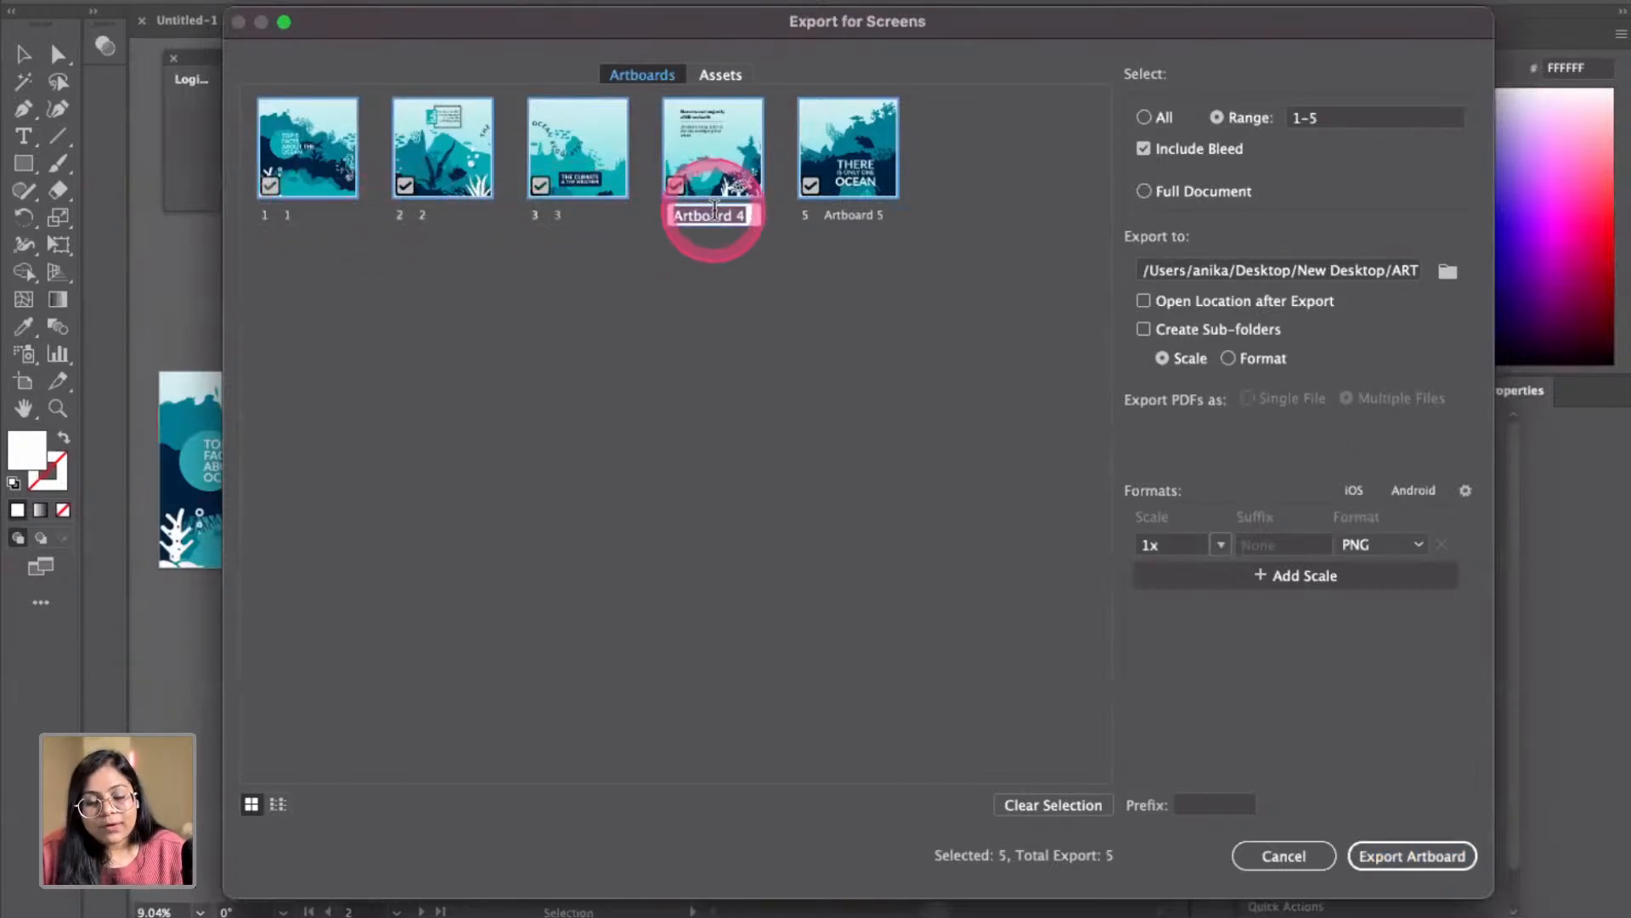
text(4)
double_click(862, 216)
text(4)
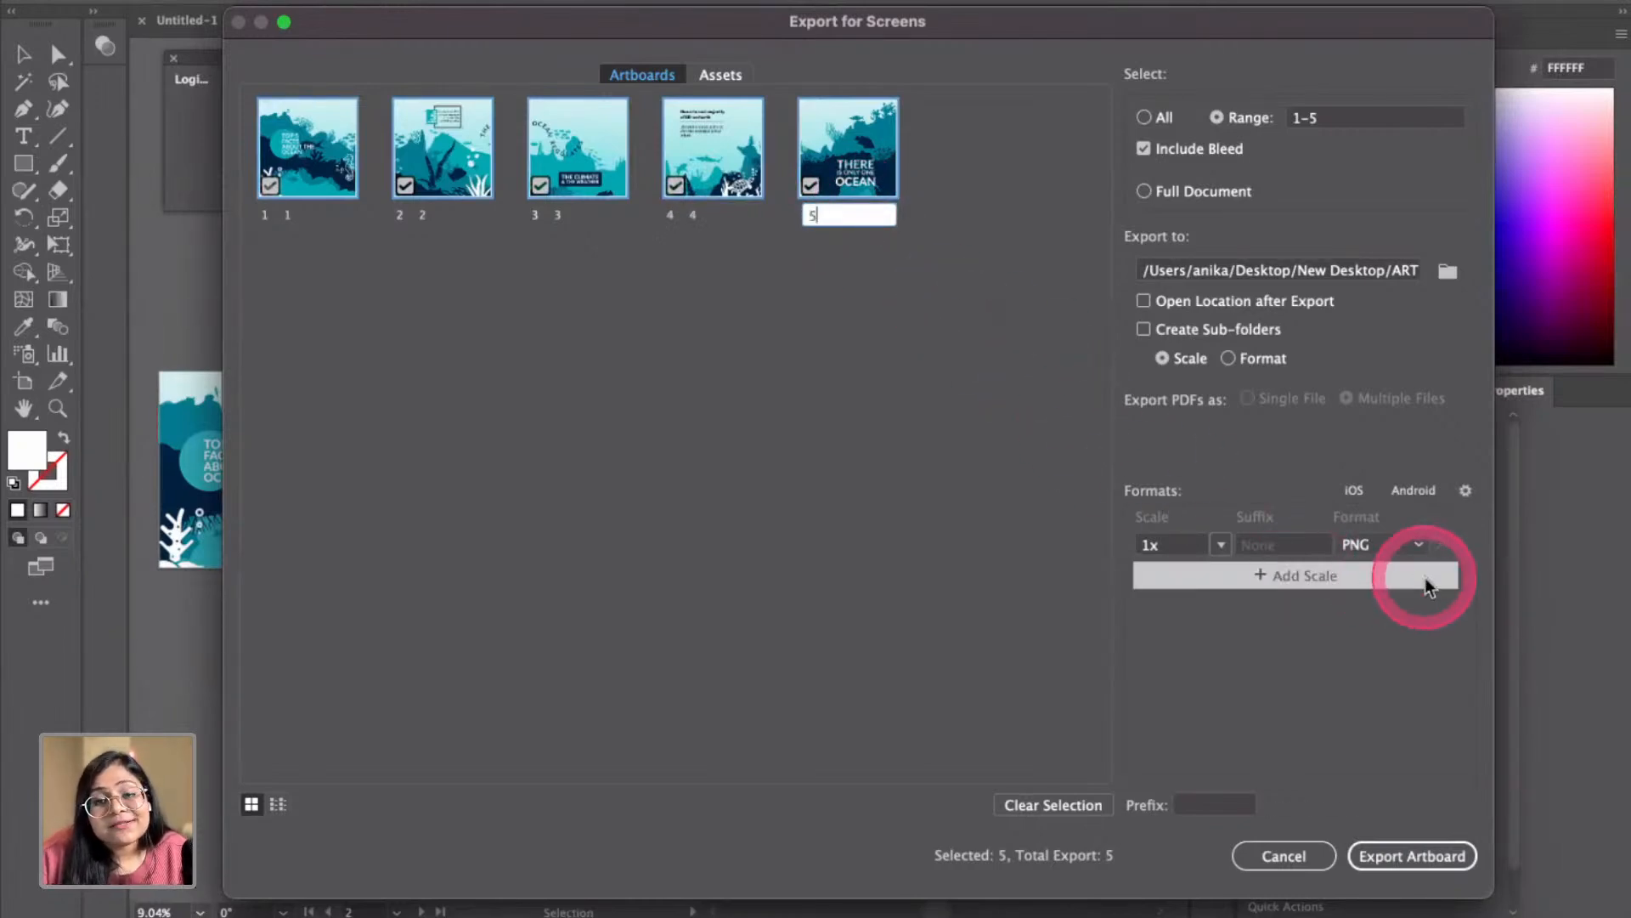
click(1402, 848)
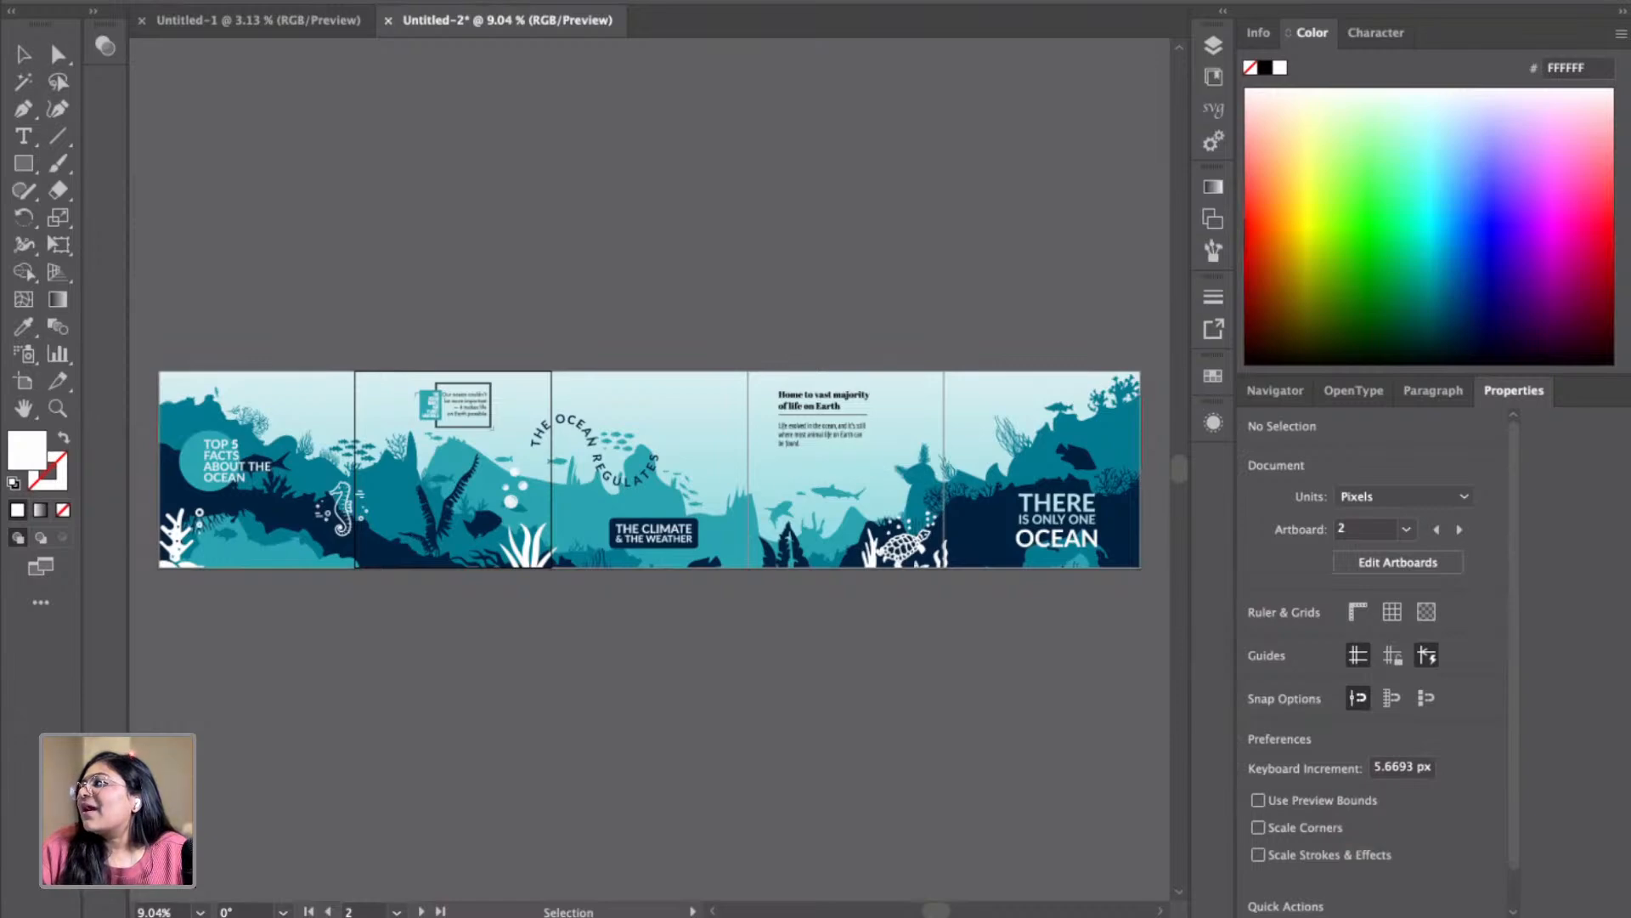
Preview the exported slide images to check how the carousel was split
key(space)
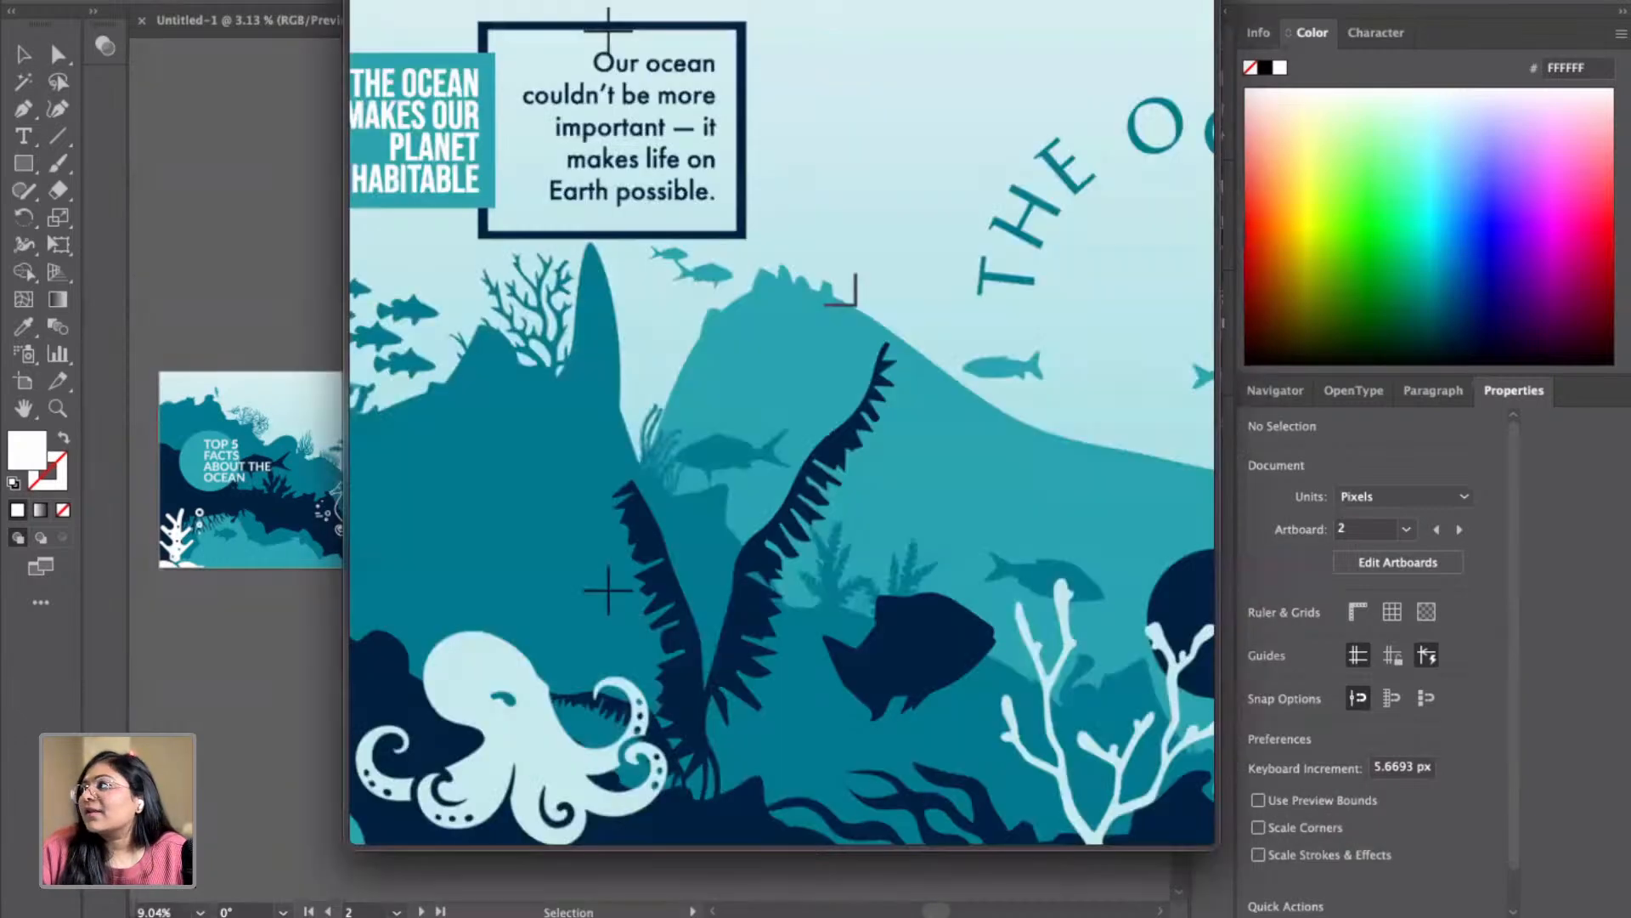
key(space)
key(space)
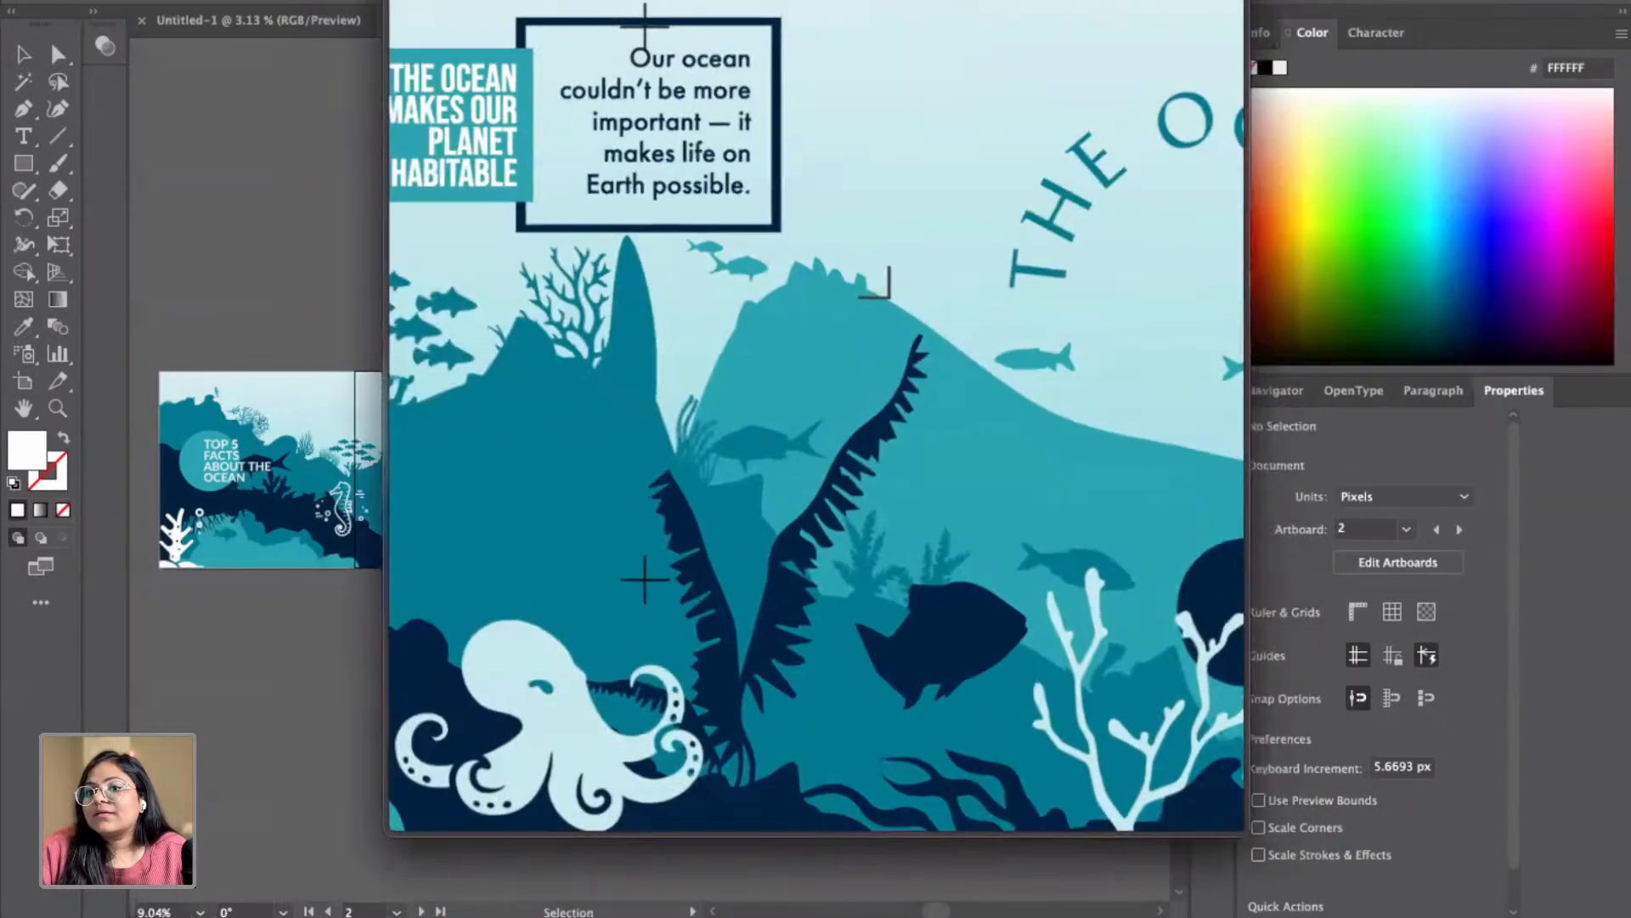